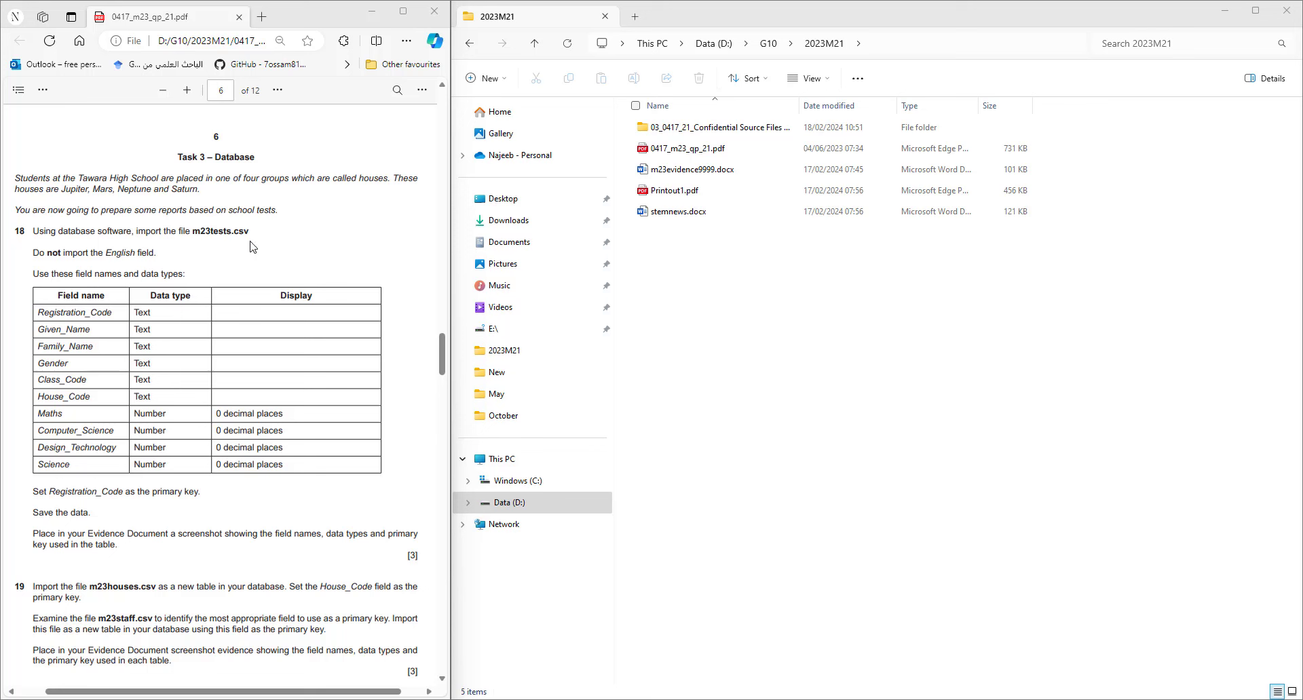
- Create a new Microsoft Access database file in 2023M21, rename it Database.accdb, and open it
{"action": "right_click", "coordinate": [787, 365]}
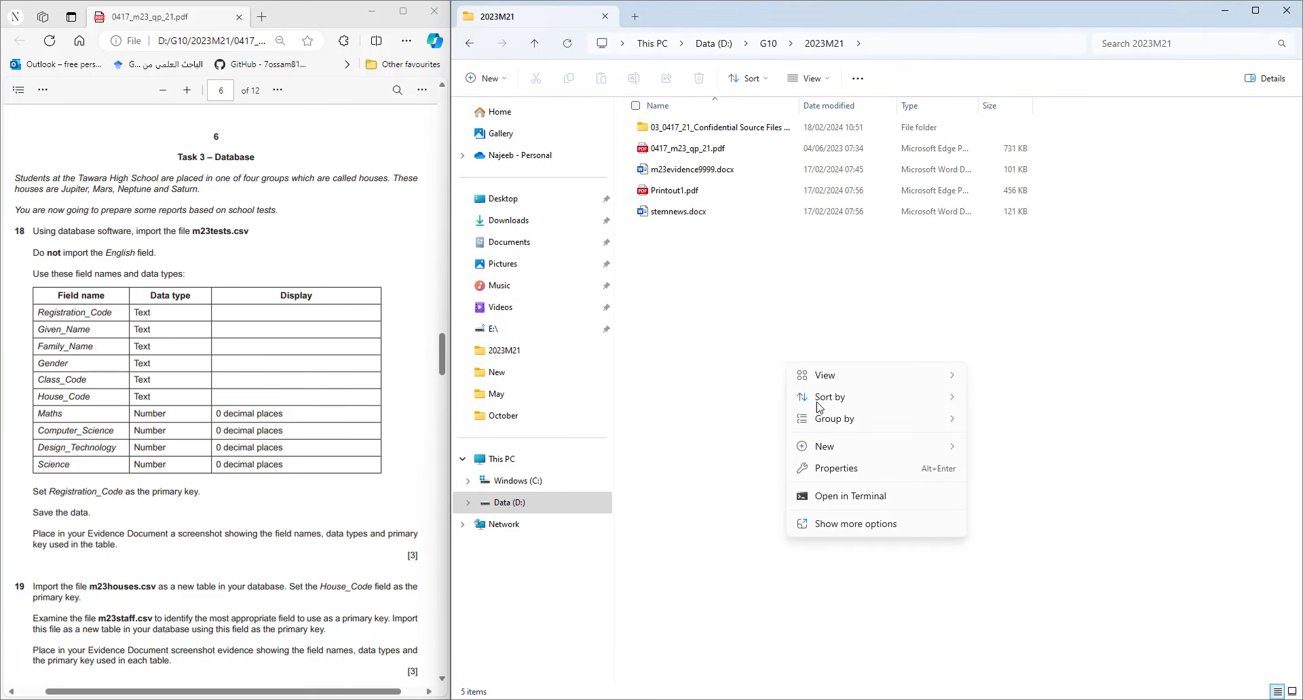
{"action": "mouse_move", "coordinate": [860, 449]}
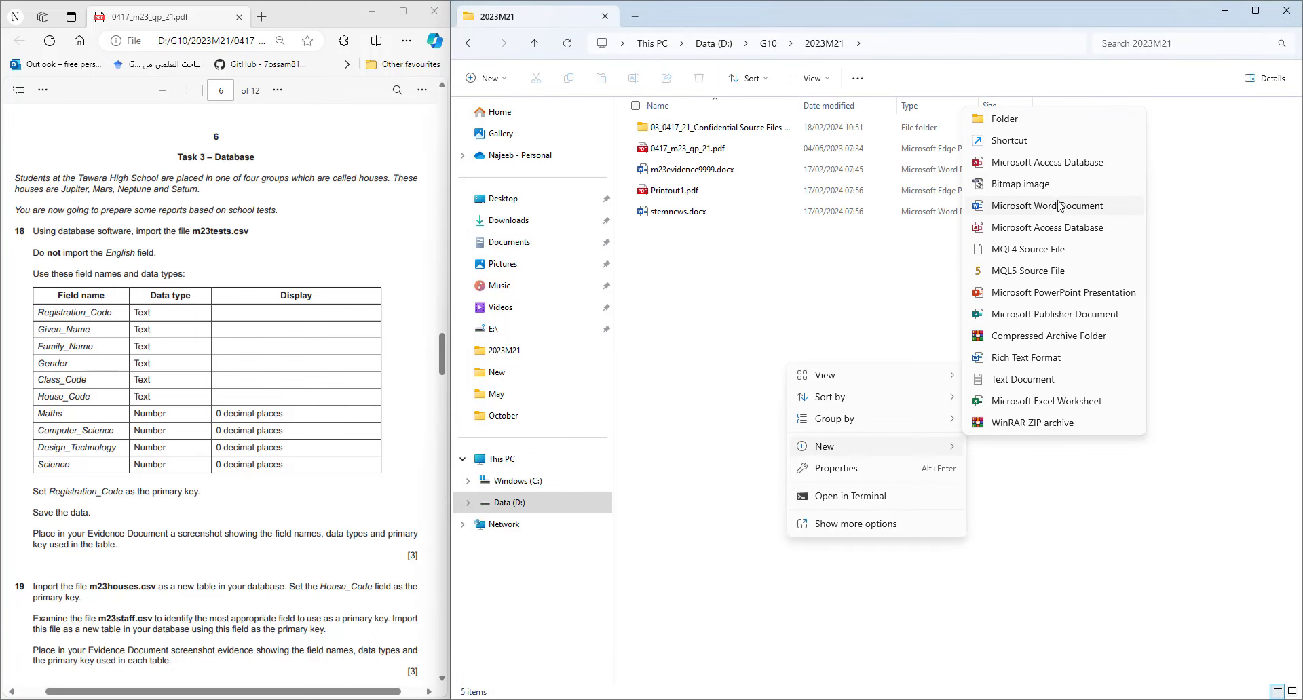
{"action": "left_click", "coordinate": [1046, 162]}
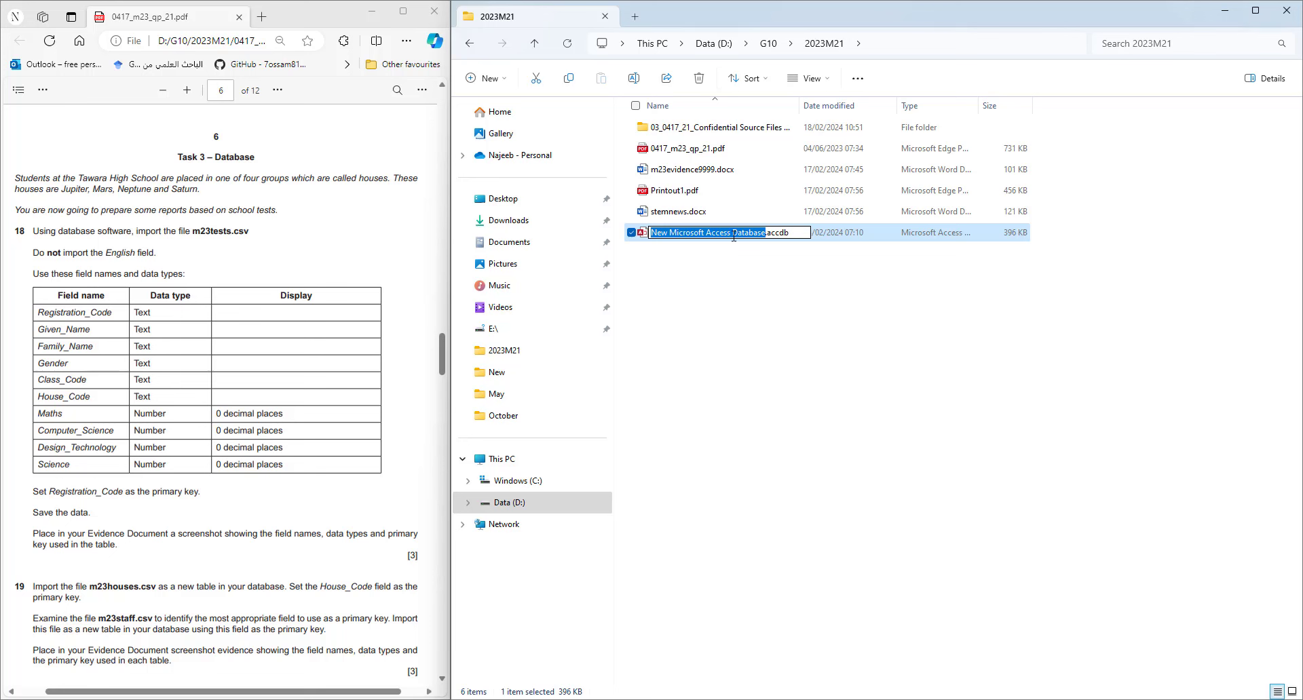
{"action": "left_click_drag", "start_coordinate": [733, 232], "coordinate": [551, 249]}
{"action": "key", "text": "BackSpace"}
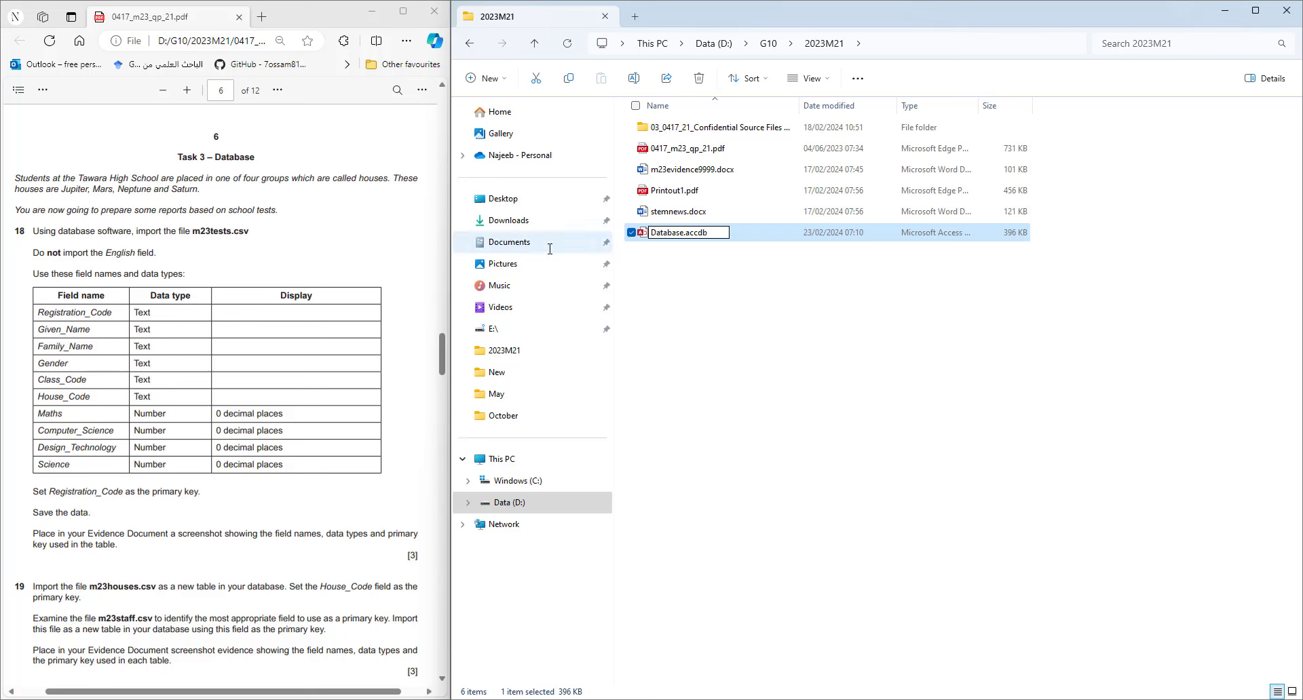
{"action": "left_click", "coordinate": [722, 318]}
{"action": "double_click", "coordinate": [681, 233]}
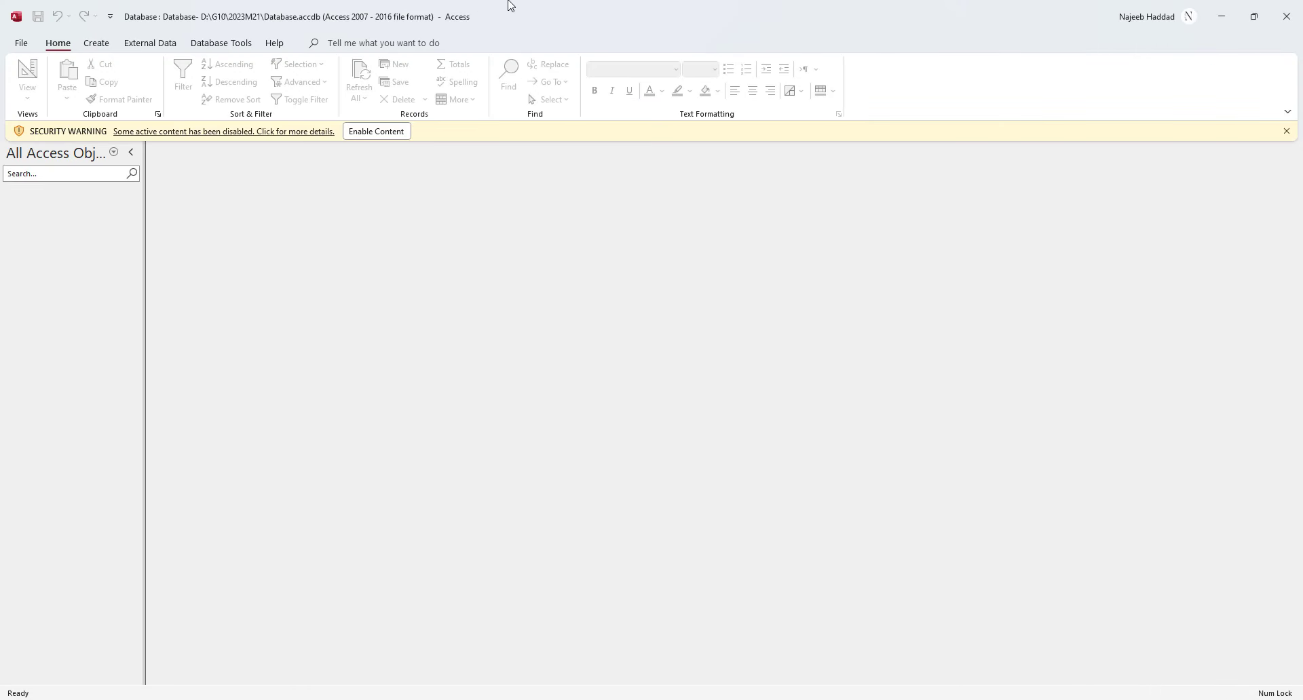
- Dock Access on the right, enable content, and start a text-file import of m23tests.csv into a new table
{"action": "left_click_drag", "start_coordinate": [507, 10], "coordinate": [1277, 434]}
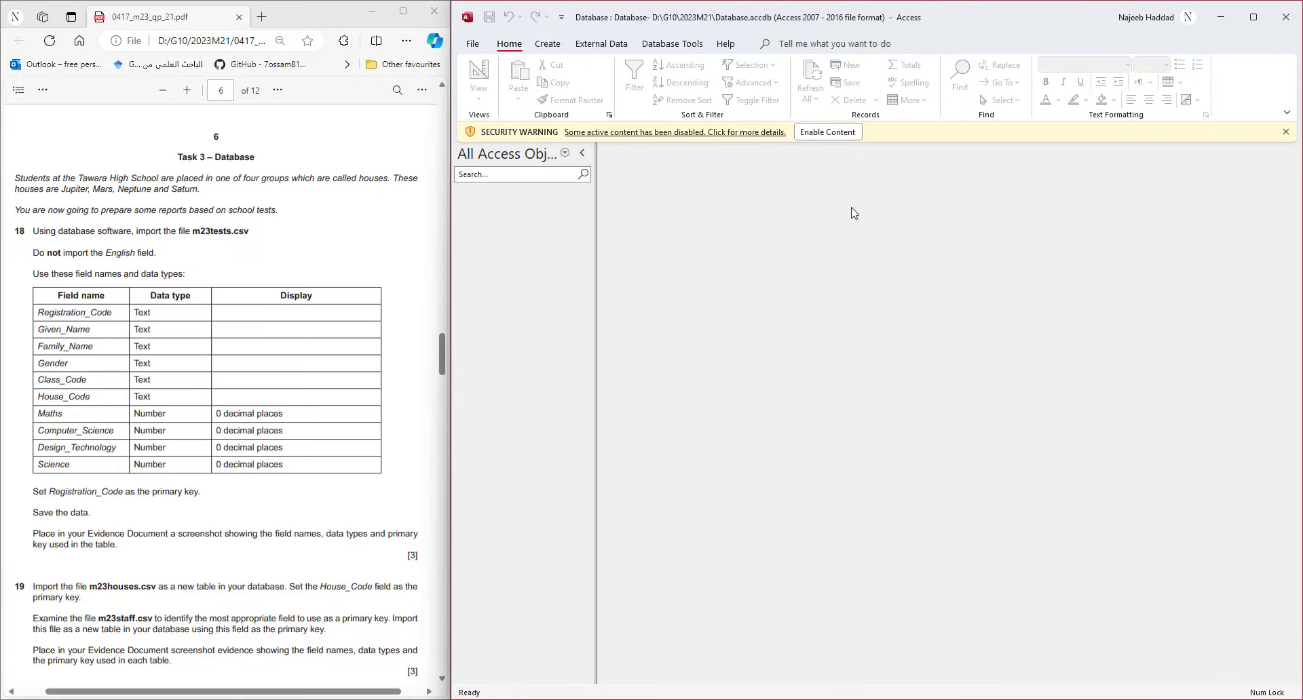
{"action": "left_click", "coordinate": [820, 136]}
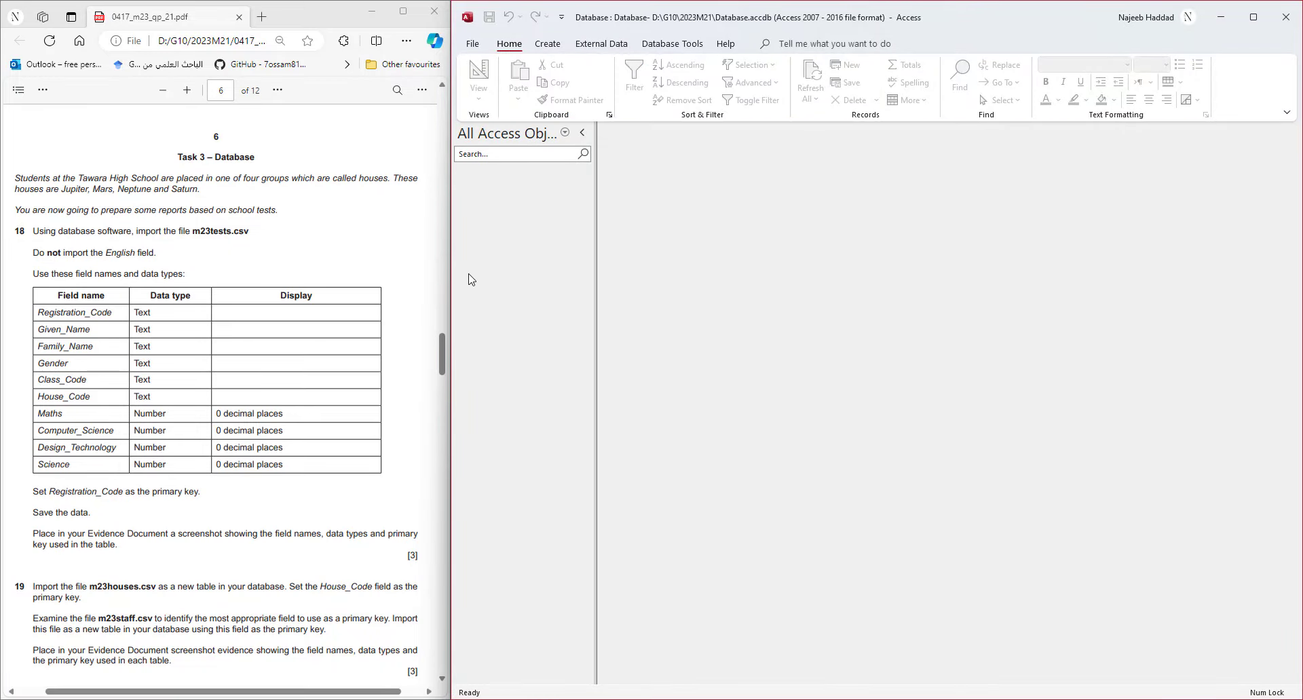
{"action": "left_click", "coordinate": [596, 45]}
{"action": "left_click", "coordinate": [483, 95]}
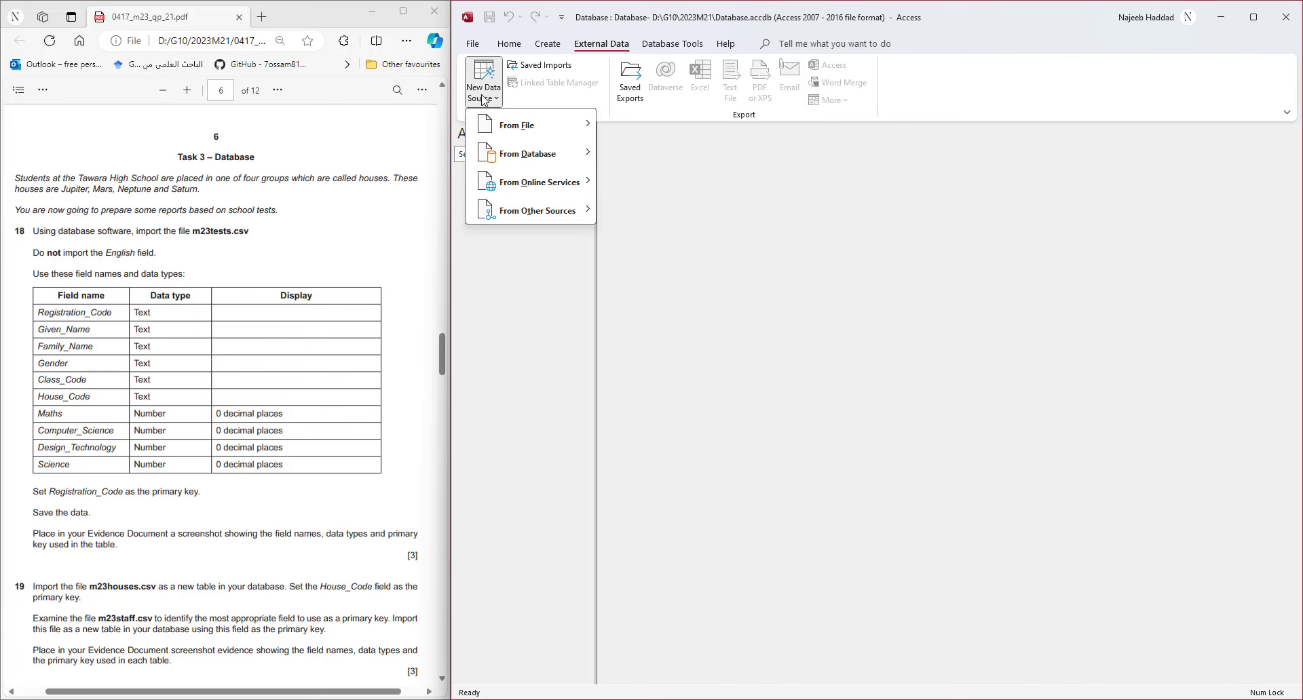
{"action": "mouse_move", "coordinate": [514, 126]}
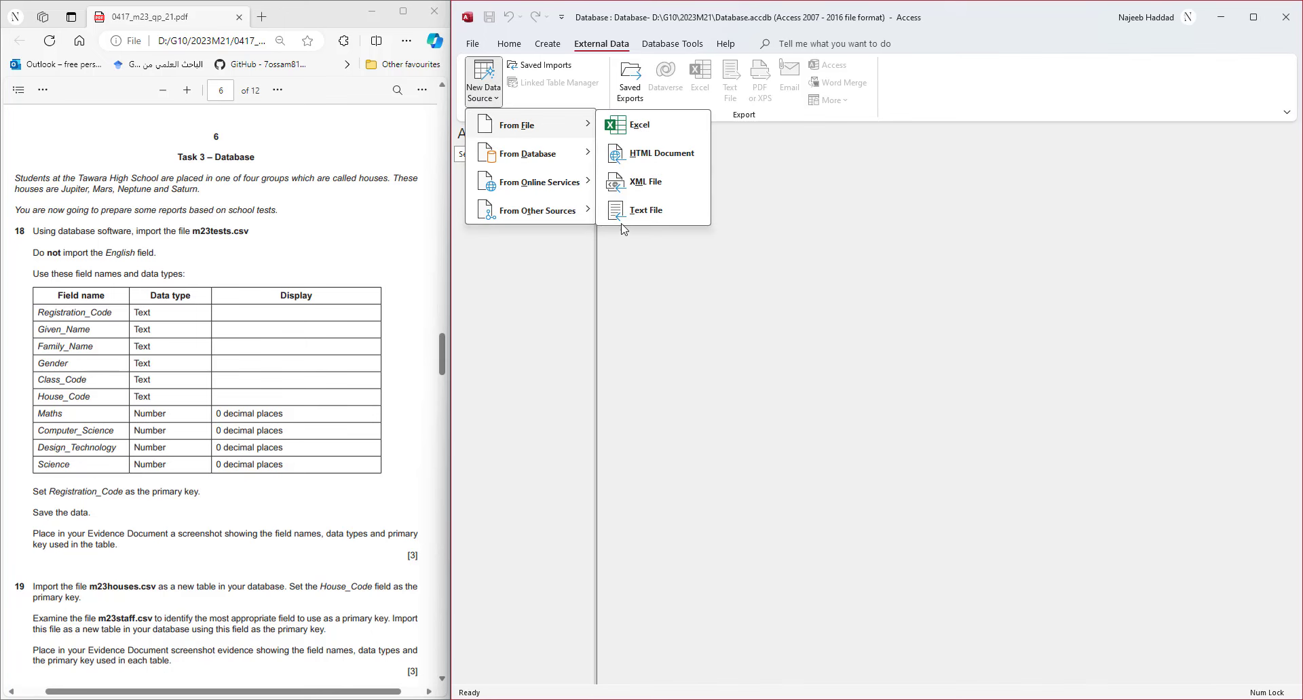
{"action": "left_click", "coordinate": [638, 211]}
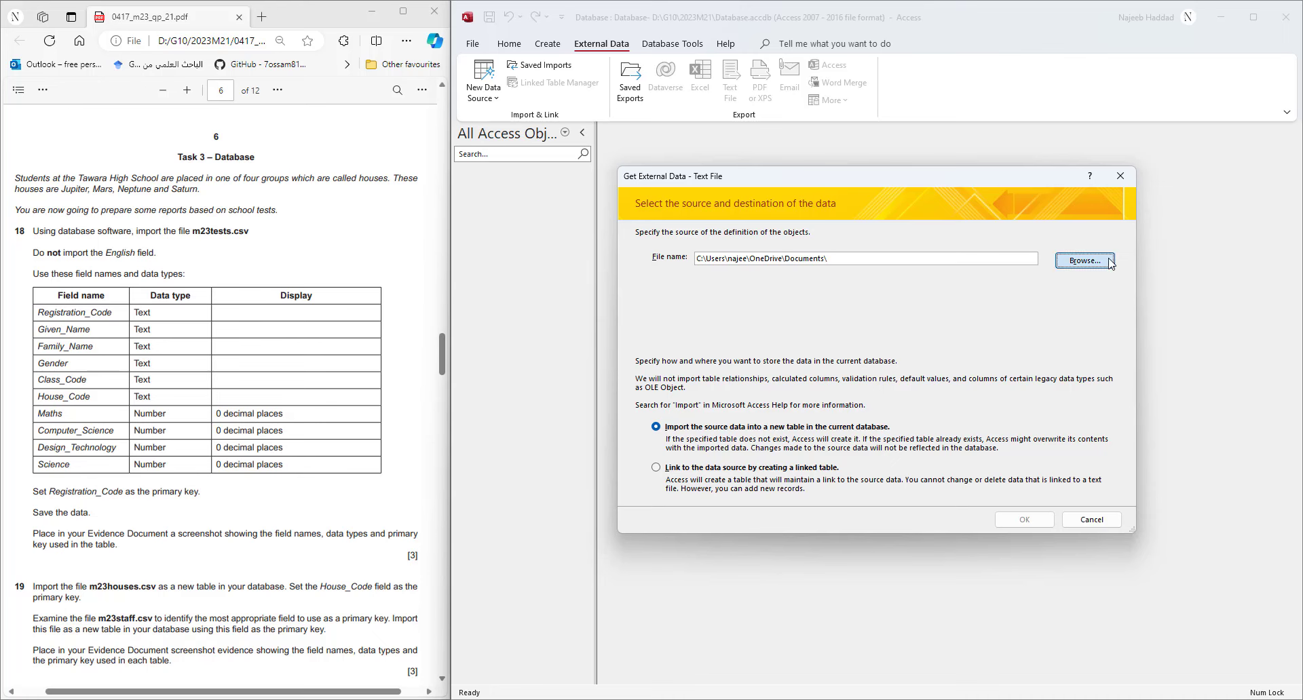
{"action": "left_click", "coordinate": [1085, 260]}
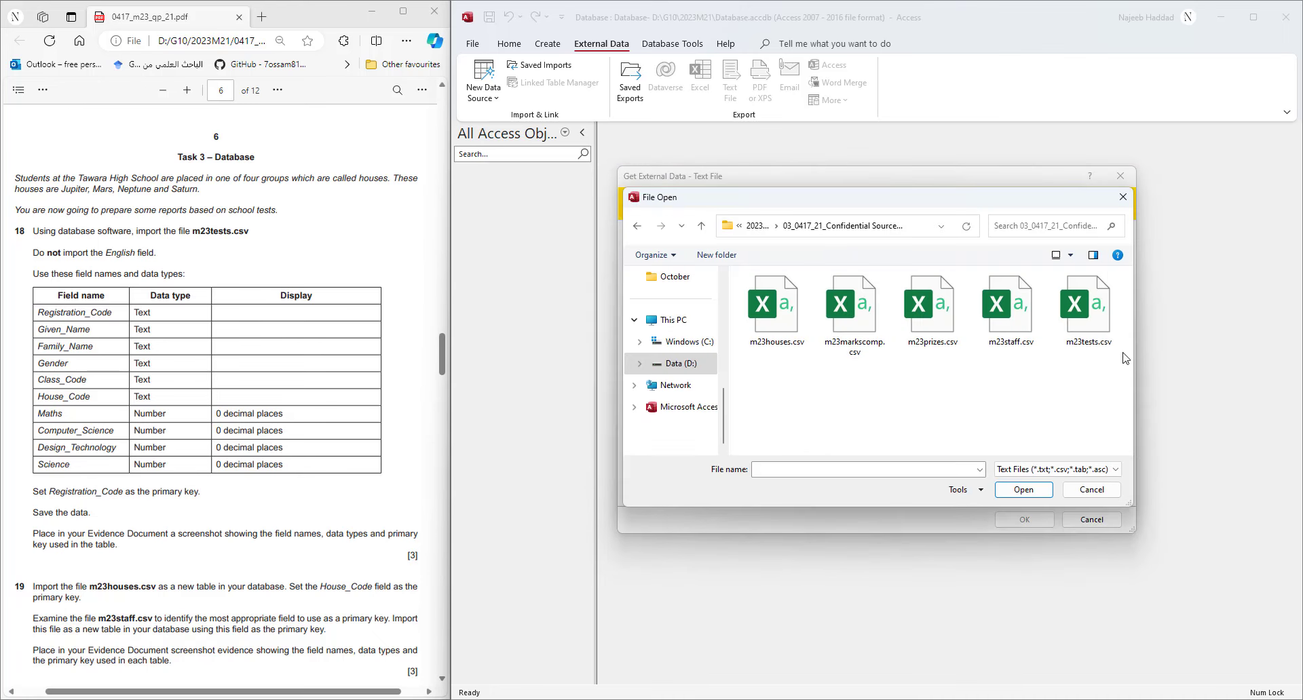
{"action": "double_click", "coordinate": [1079, 346]}
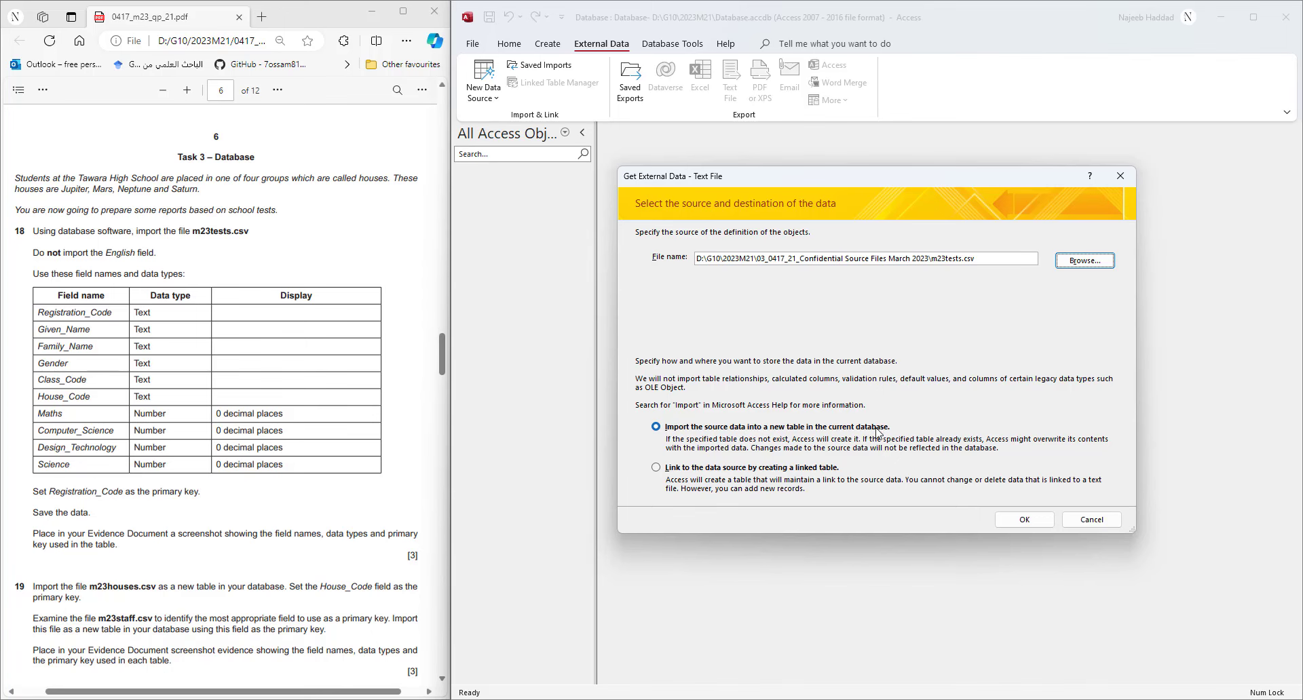
{"action": "left_click", "coordinate": [1043, 526]}
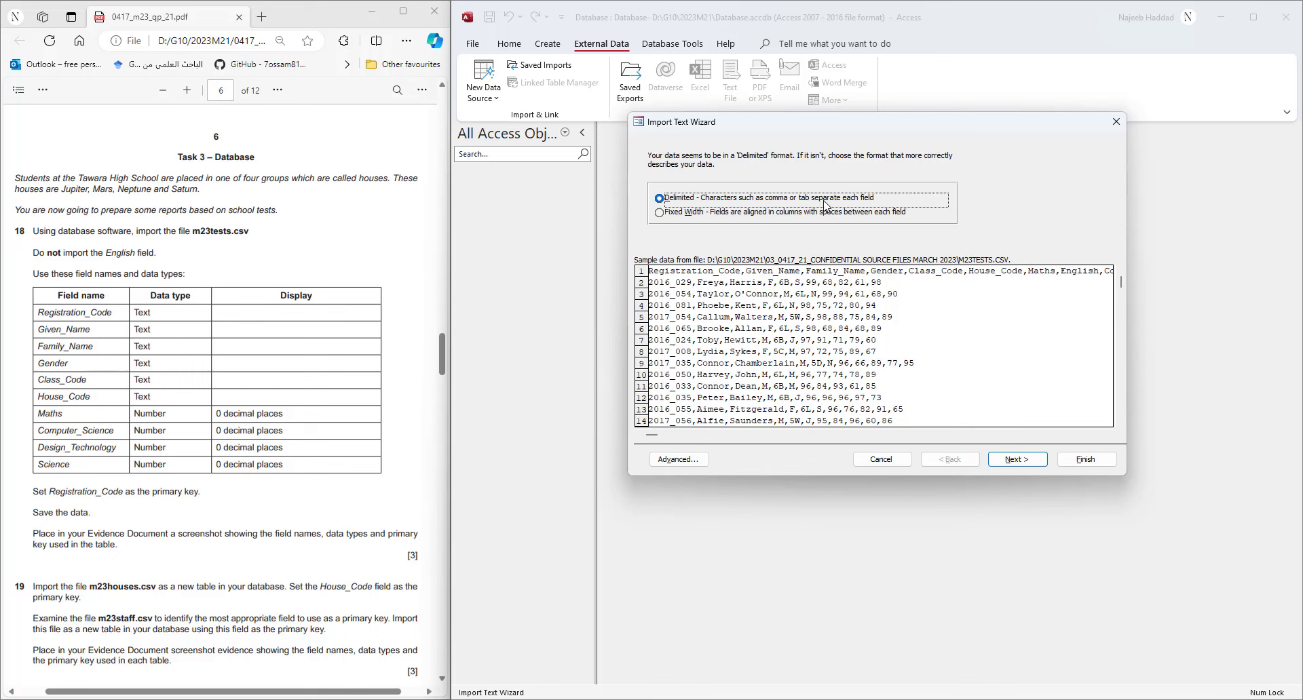
- Import m23tests.csv as comma-delimited with first-row field names and text qualifier {none}
{"action": "left_click", "coordinate": [1006, 462]}
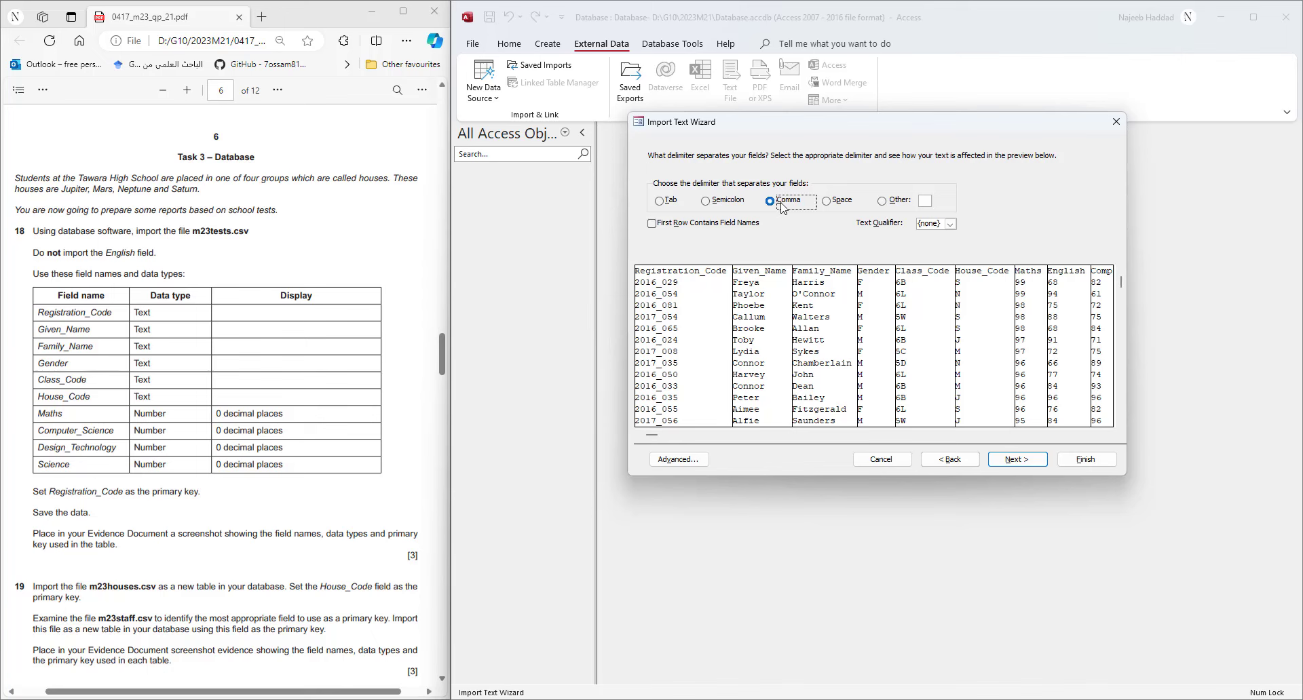
{"action": "left_click", "coordinate": [653, 224]}
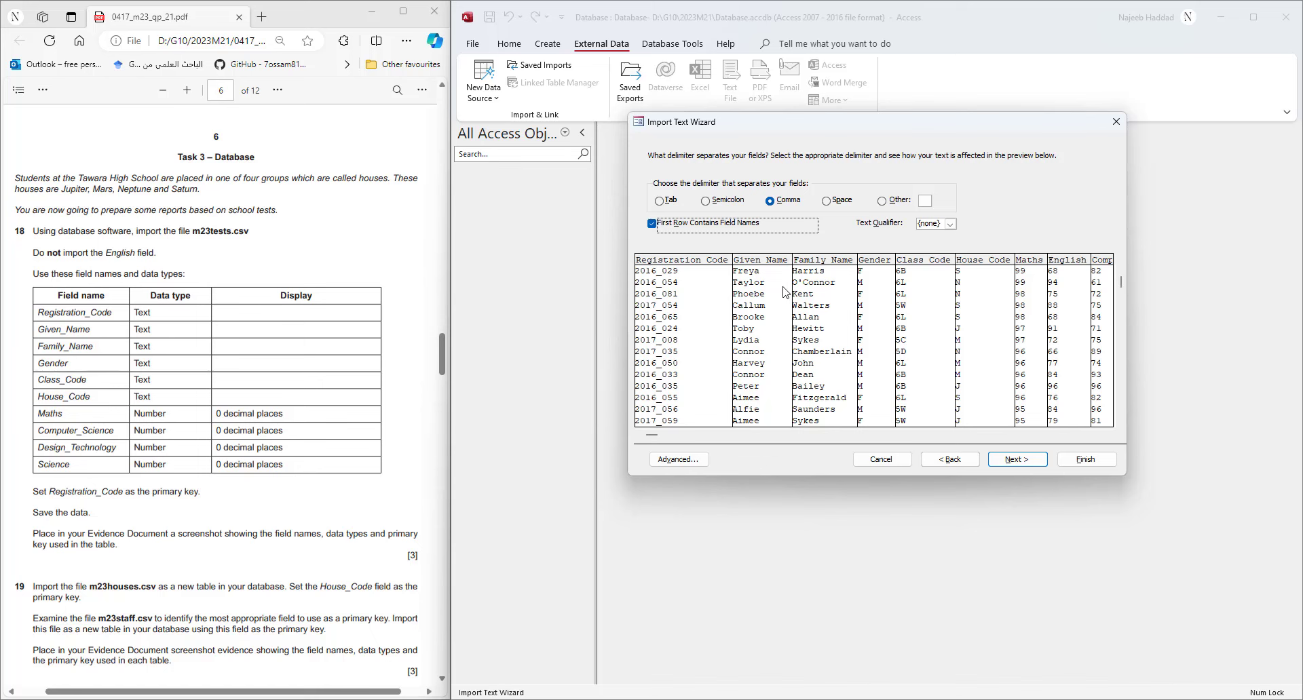
{"action": "left_click", "coordinate": [1107, 435]}
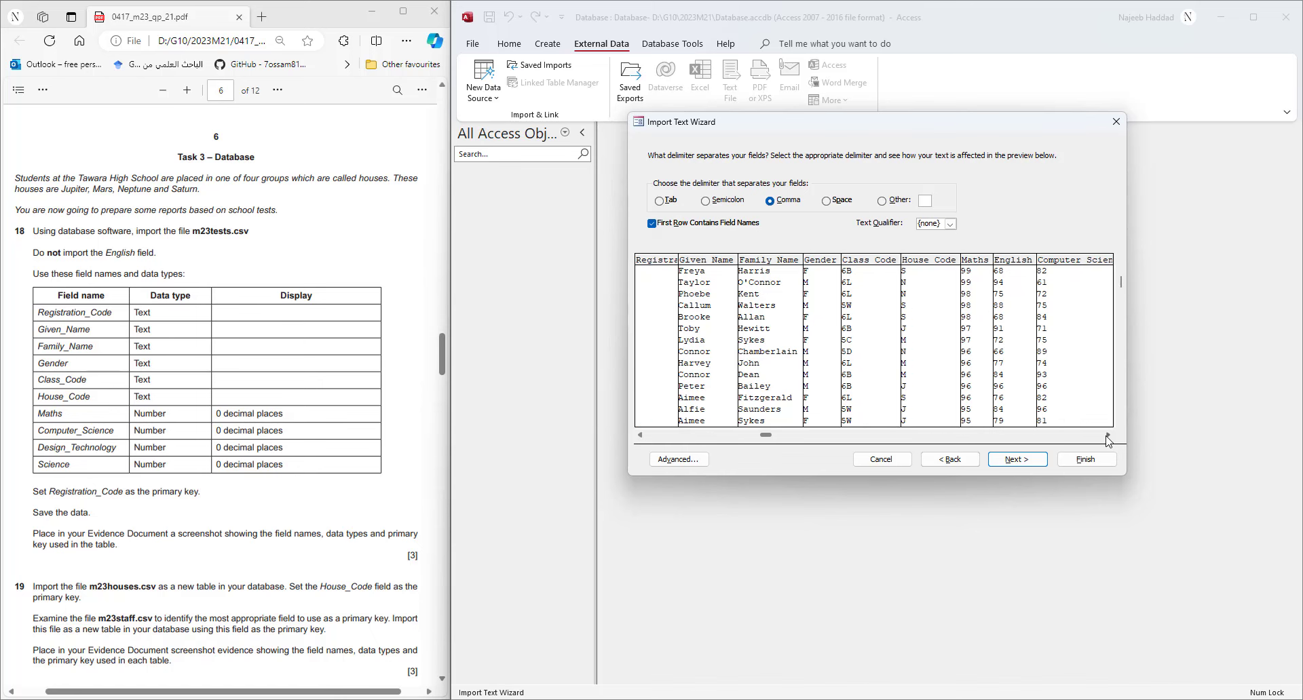
{"action": "left_click", "coordinate": [1108, 435]}
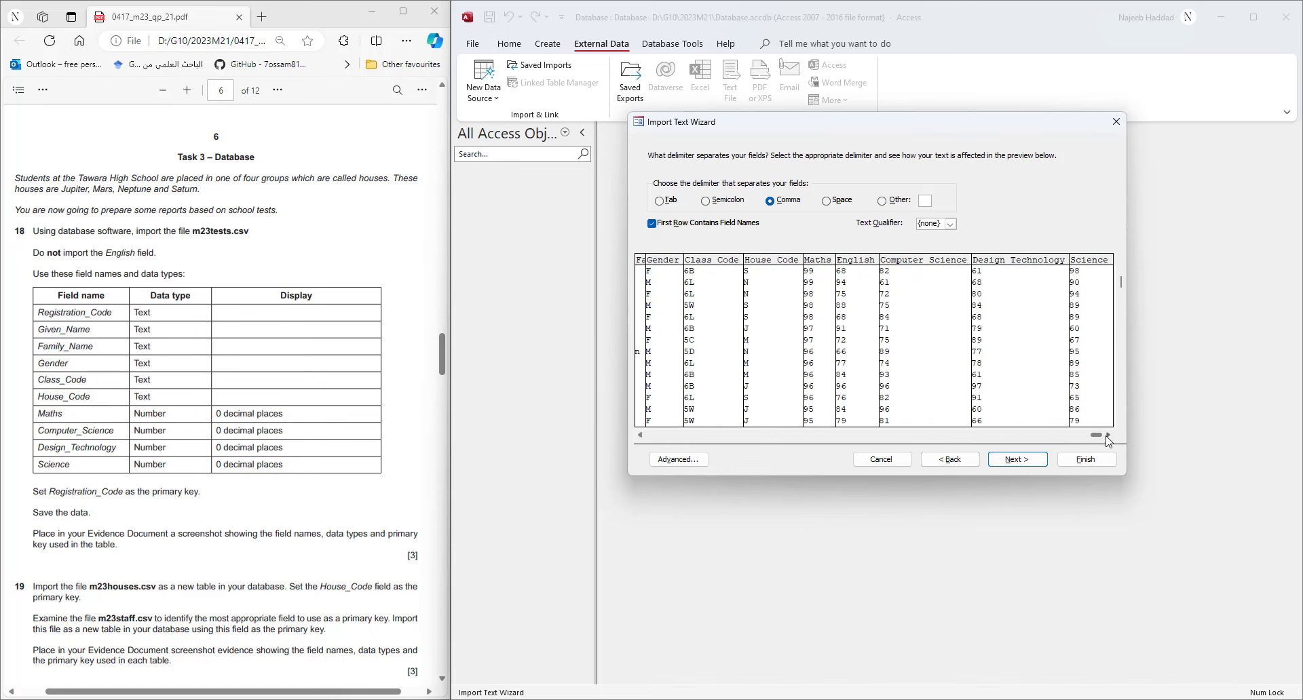
{"action": "left_click", "coordinate": [950, 224]}
{"action": "left_click", "coordinate": [1009, 236]}
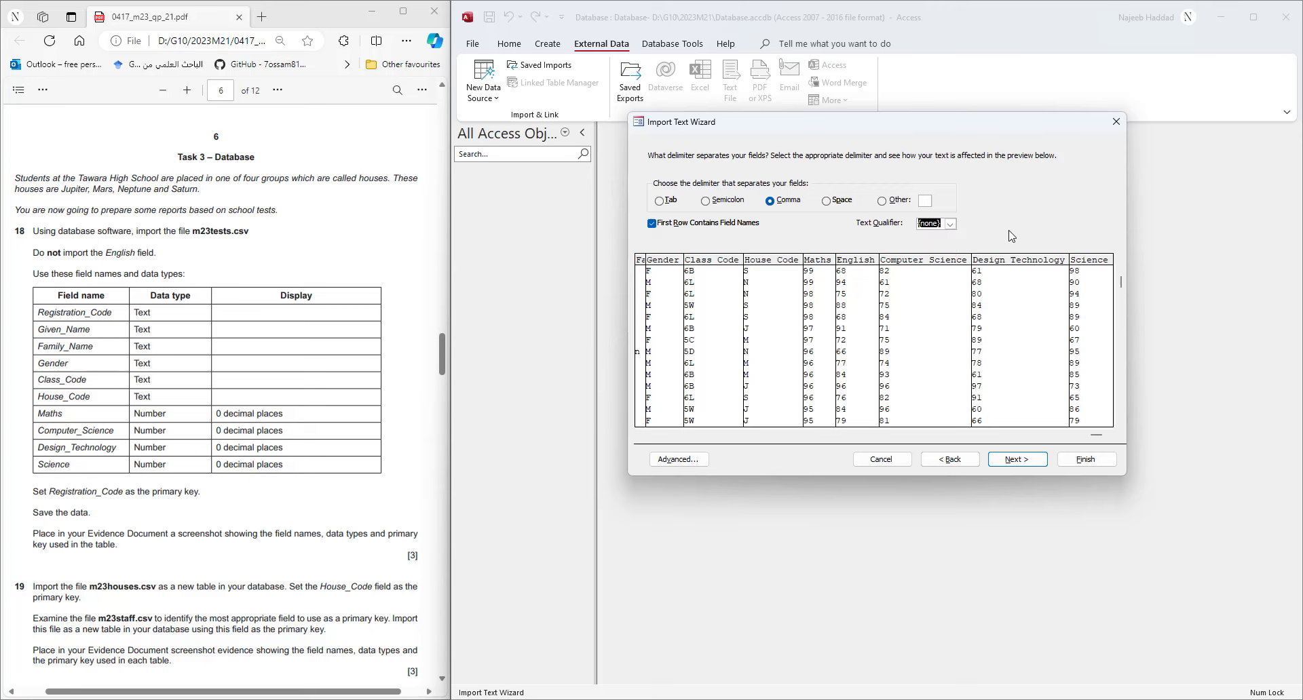
{"action": "left_click", "coordinate": [1016, 460]}
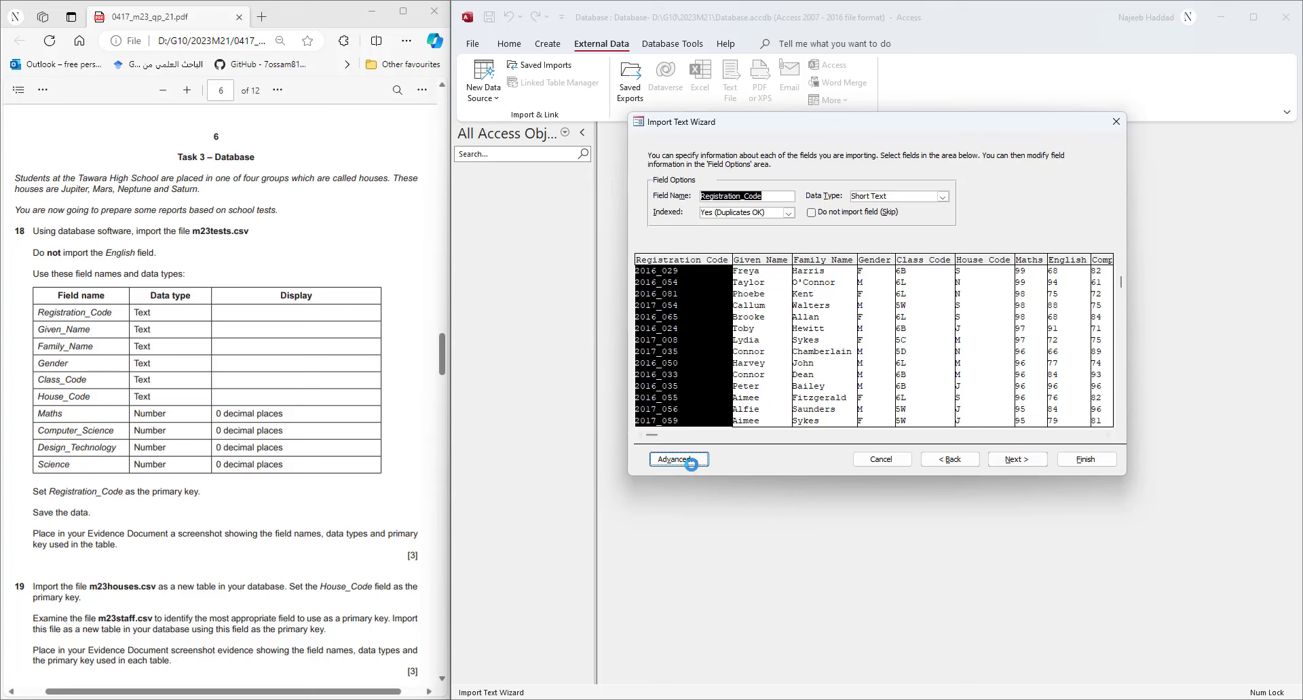
{"action": "left_click", "coordinate": [691, 461]}
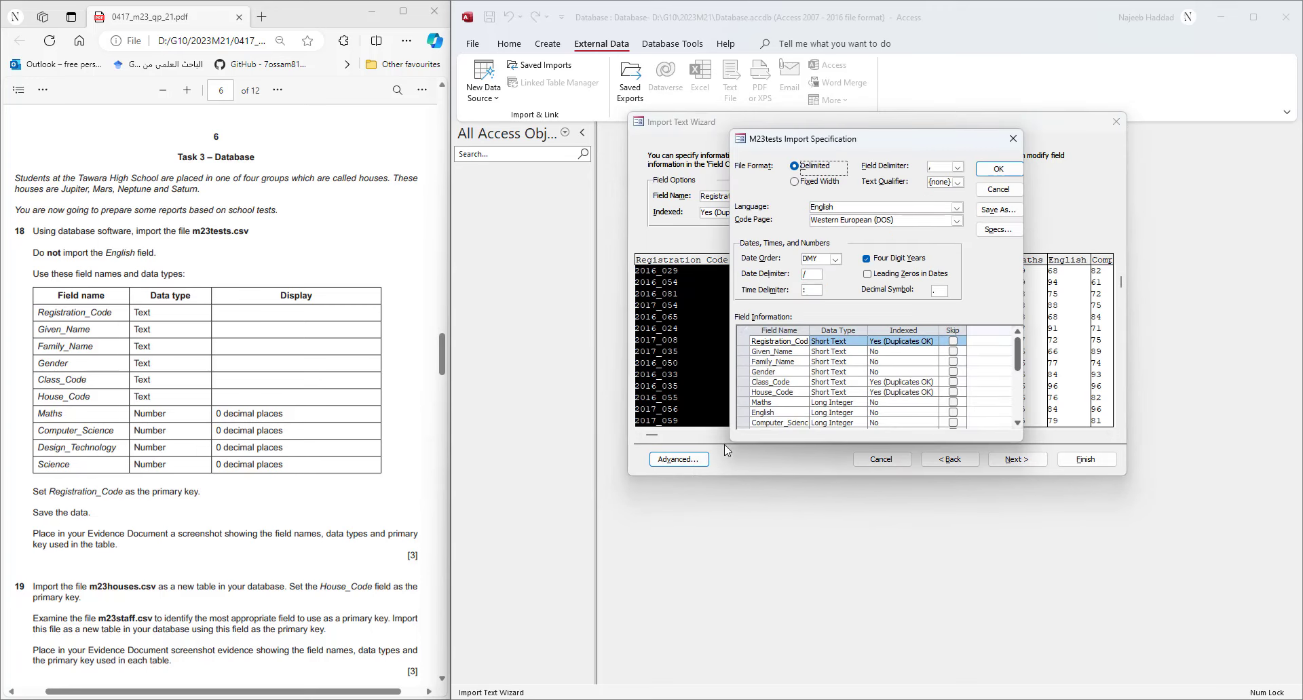
{"action": "double_click", "coordinate": [808, 331]}
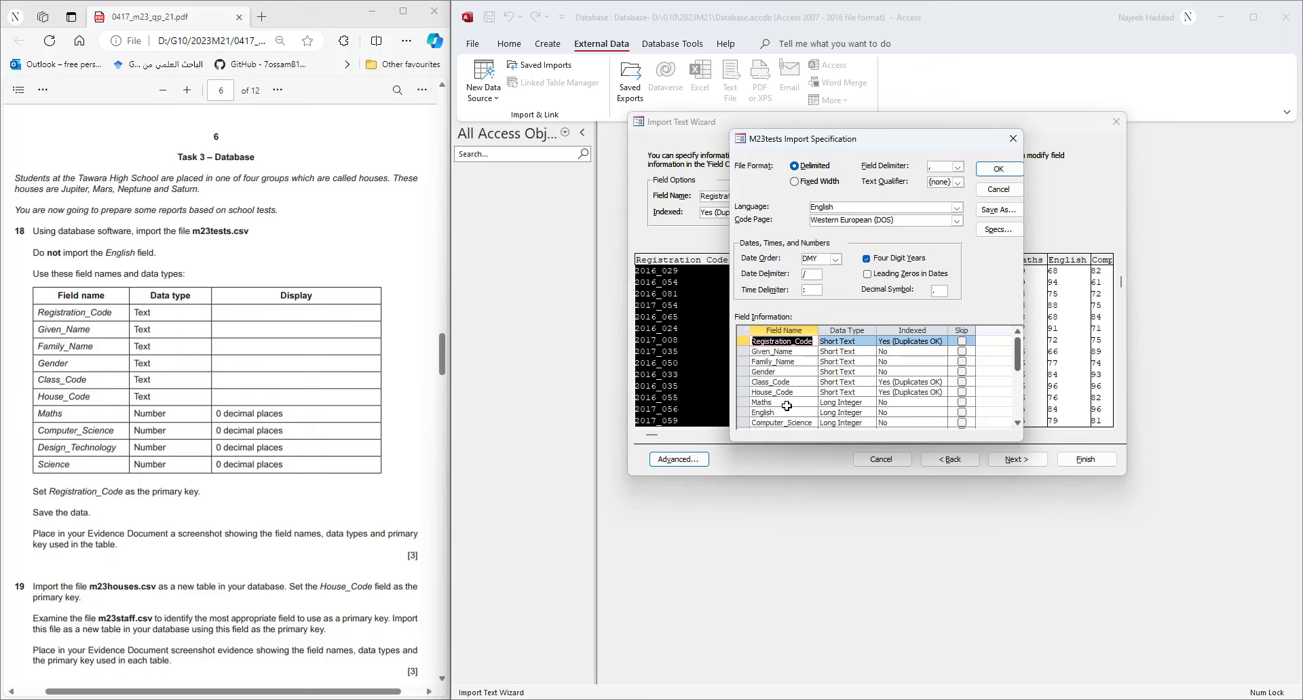
{"action": "scroll", "coordinate": [786, 406], "scroll_direction": "down", "scroll_amount": 1}
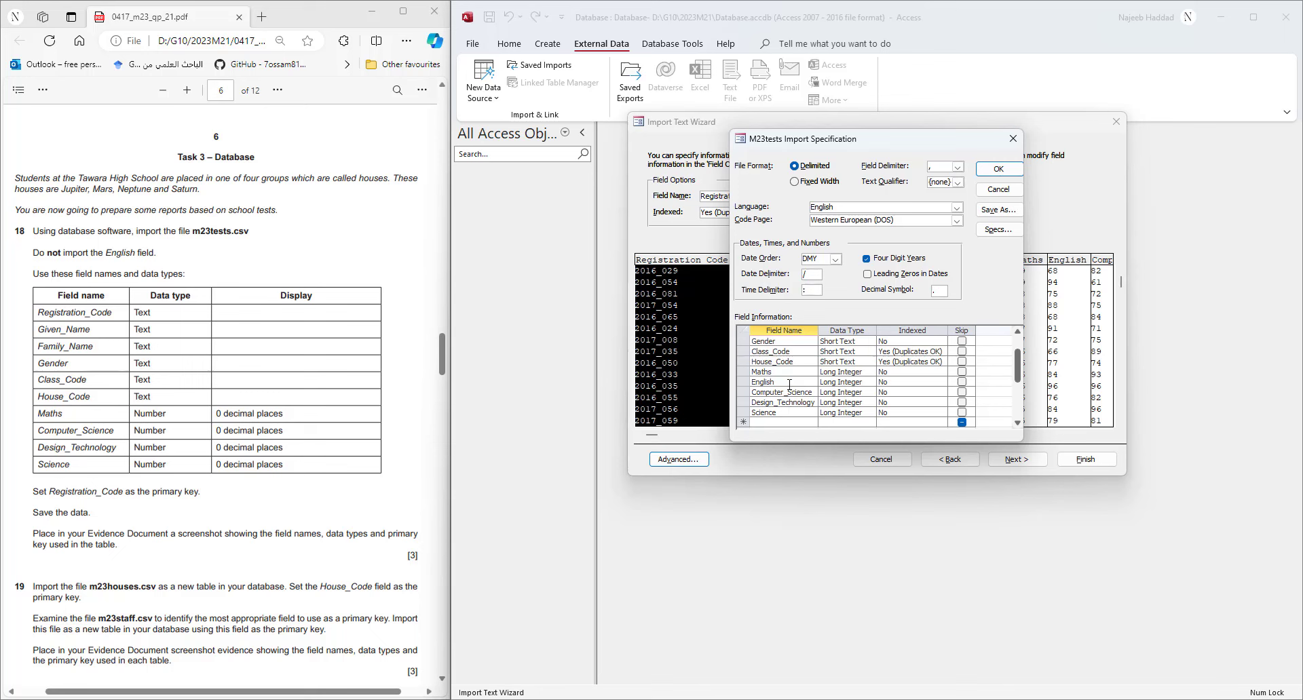
{"action": "left_click", "coordinate": [785, 383]}
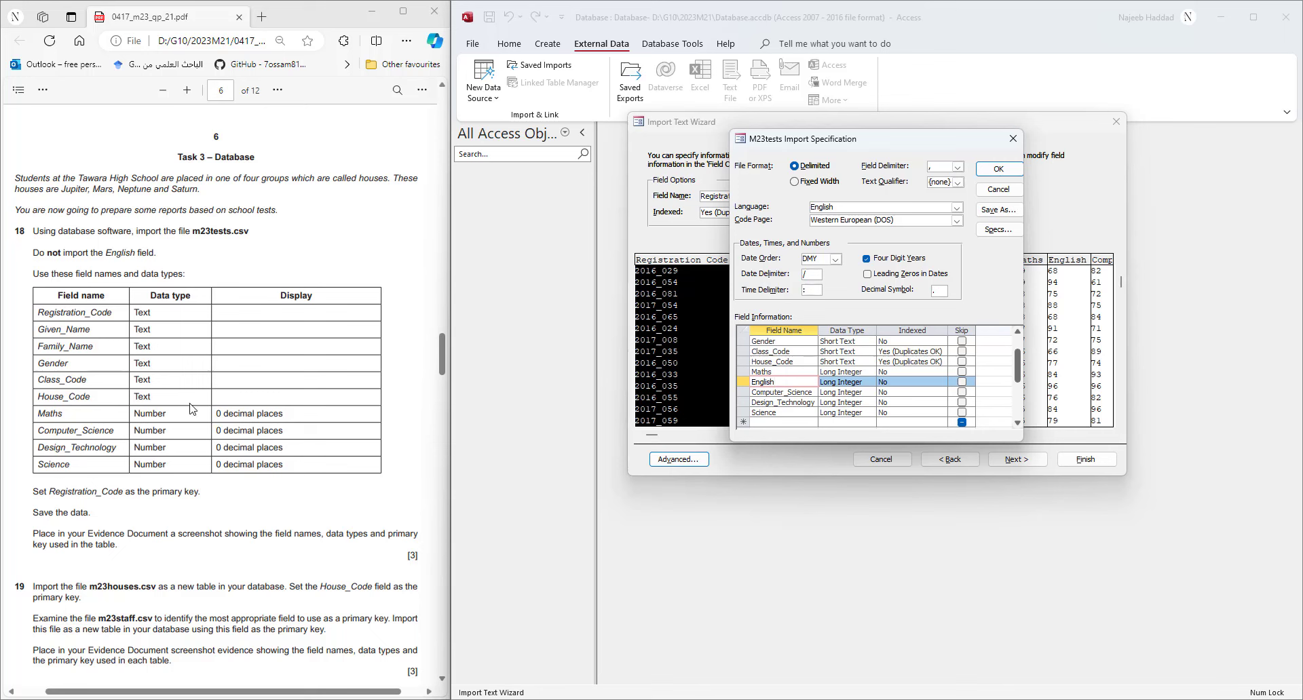
{"action": "scroll", "coordinate": [871, 356], "scroll_direction": "up", "scroll_amount": 1}
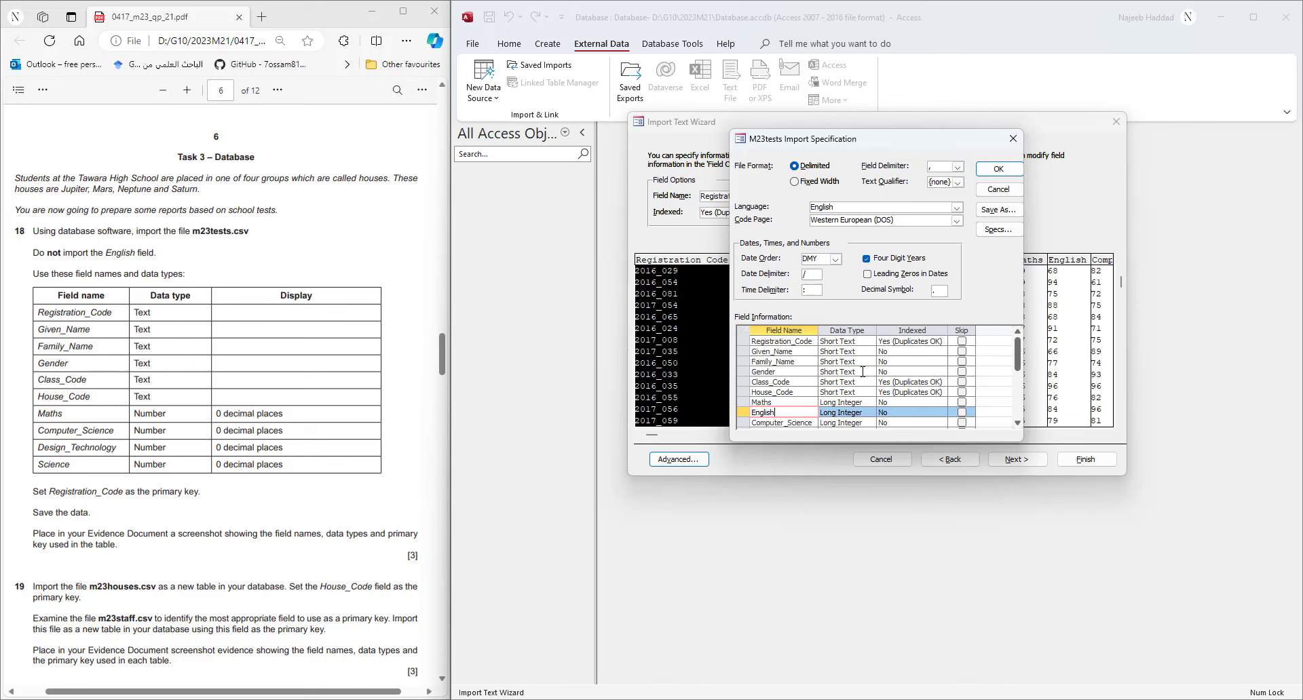
{"action": "left_click", "coordinate": [780, 402]}
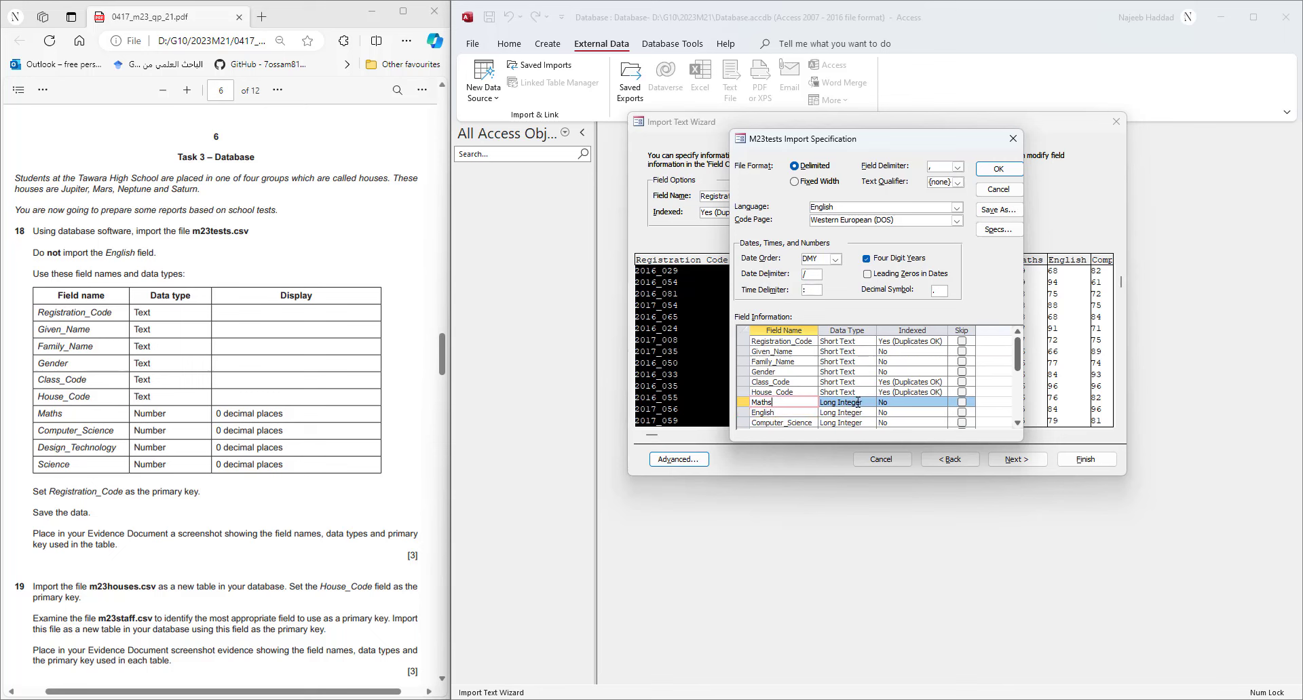
{"action": "left_click", "coordinate": [806, 422]}
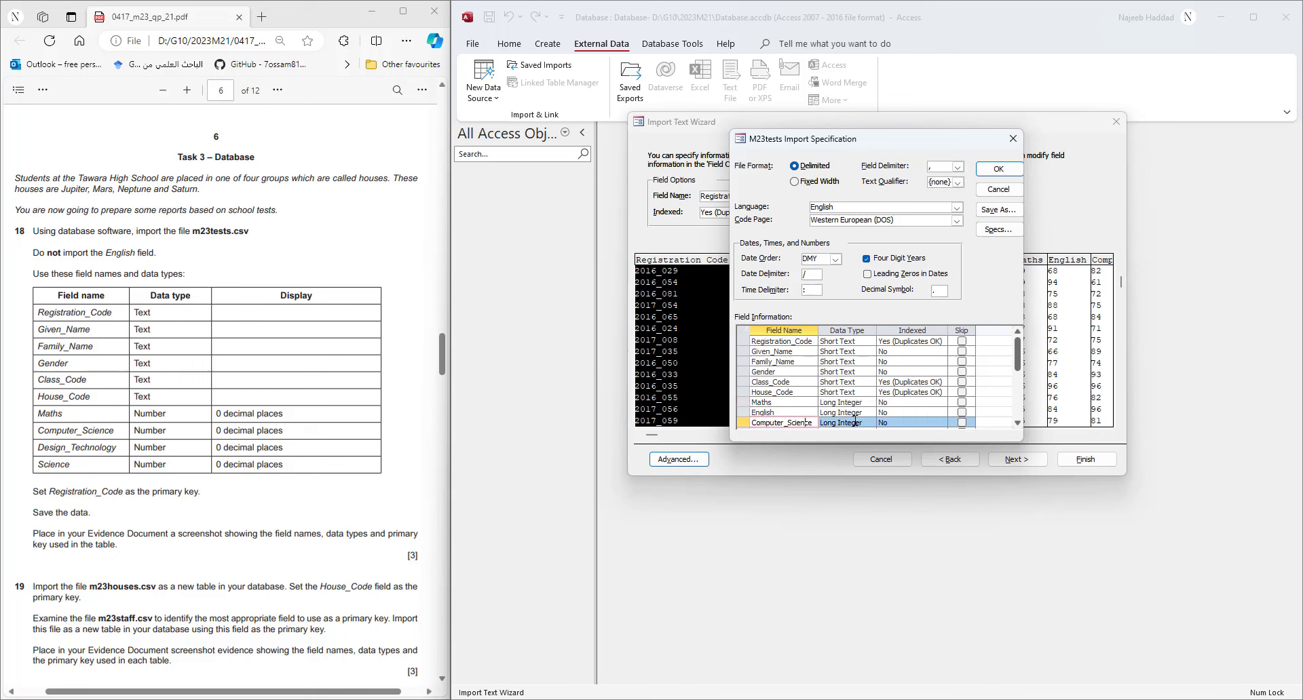
{"action": "scroll", "coordinate": [854, 421], "scroll_direction": "down", "scroll_amount": 1}
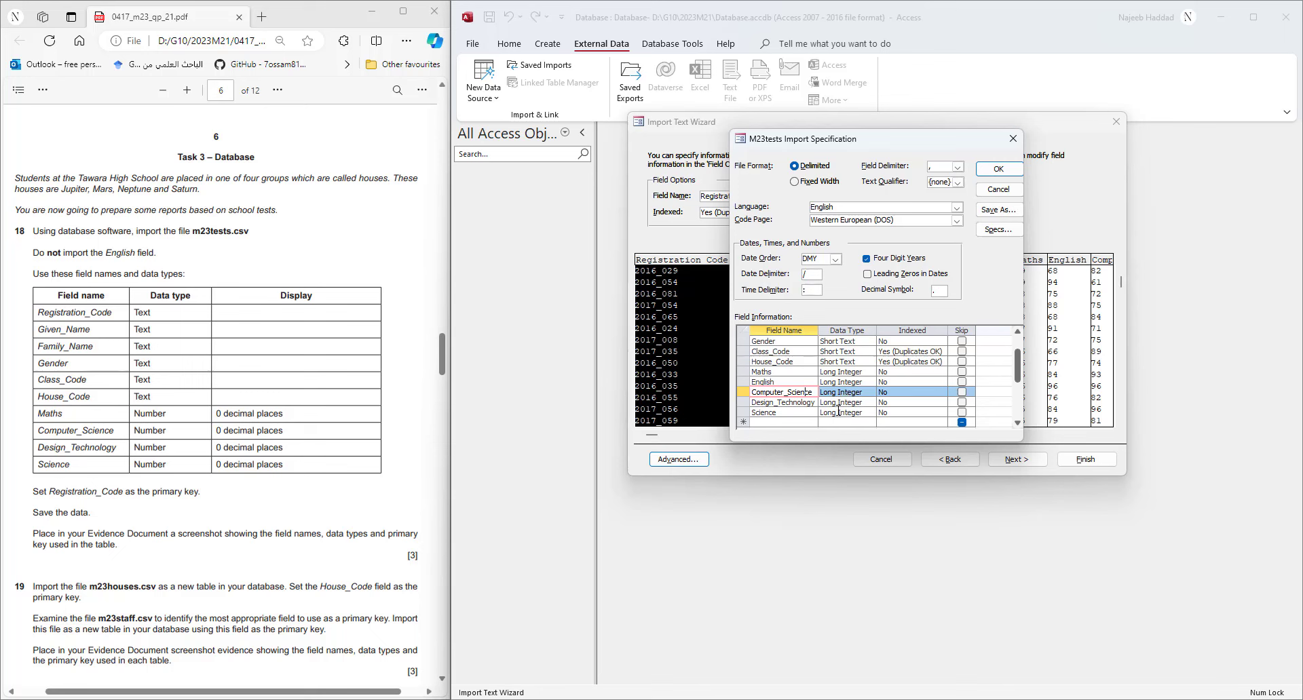
{"action": "left_click", "coordinate": [991, 171]}
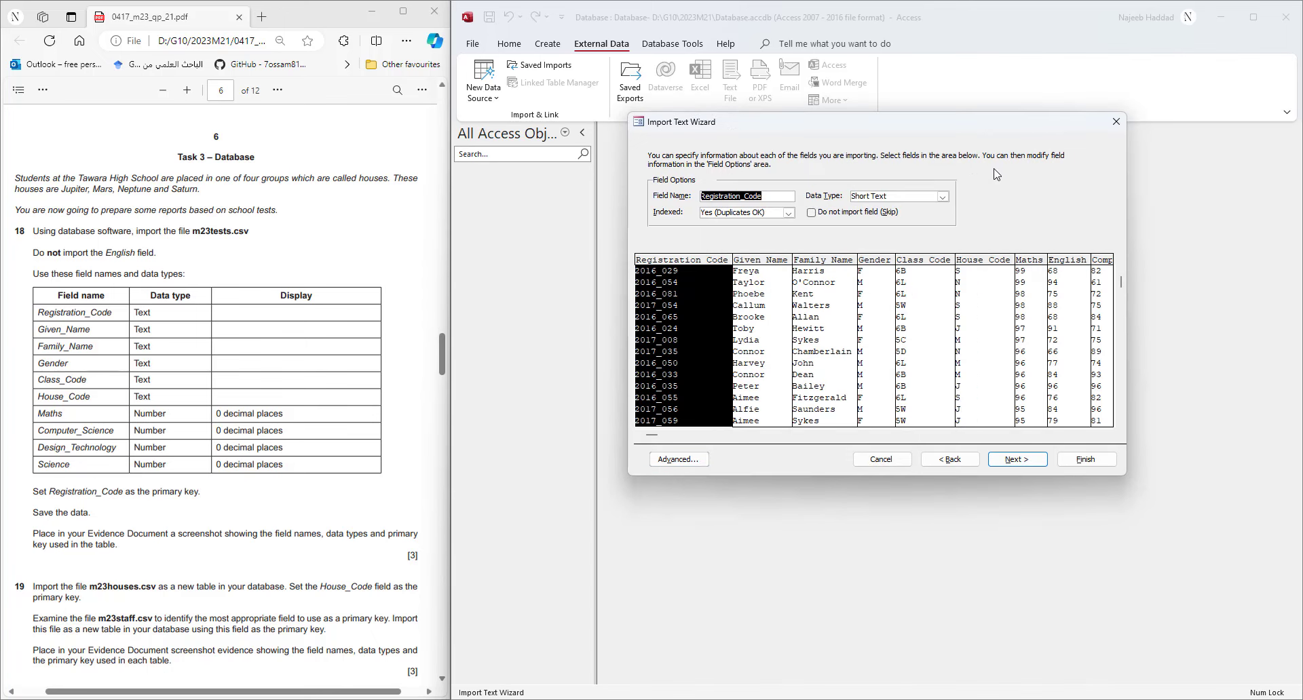
- Skip the English field in the tests import and advance to the primary key step
{"action": "left_click", "coordinate": [1110, 436]}
{"action": "left_click", "coordinate": [1111, 436]}
{"action": "left_click", "coordinate": [1111, 435]}
{"action": "left_click", "coordinate": [1111, 435]}
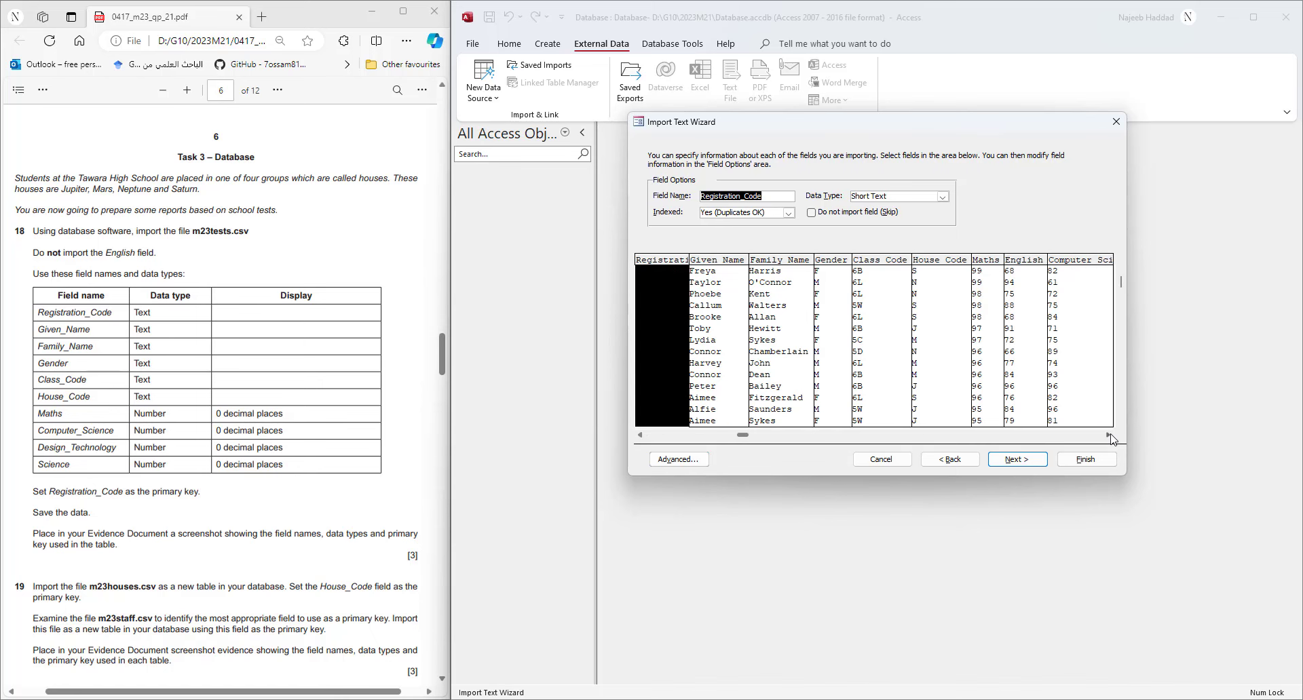
{"action": "left_click", "coordinate": [1111, 436]}
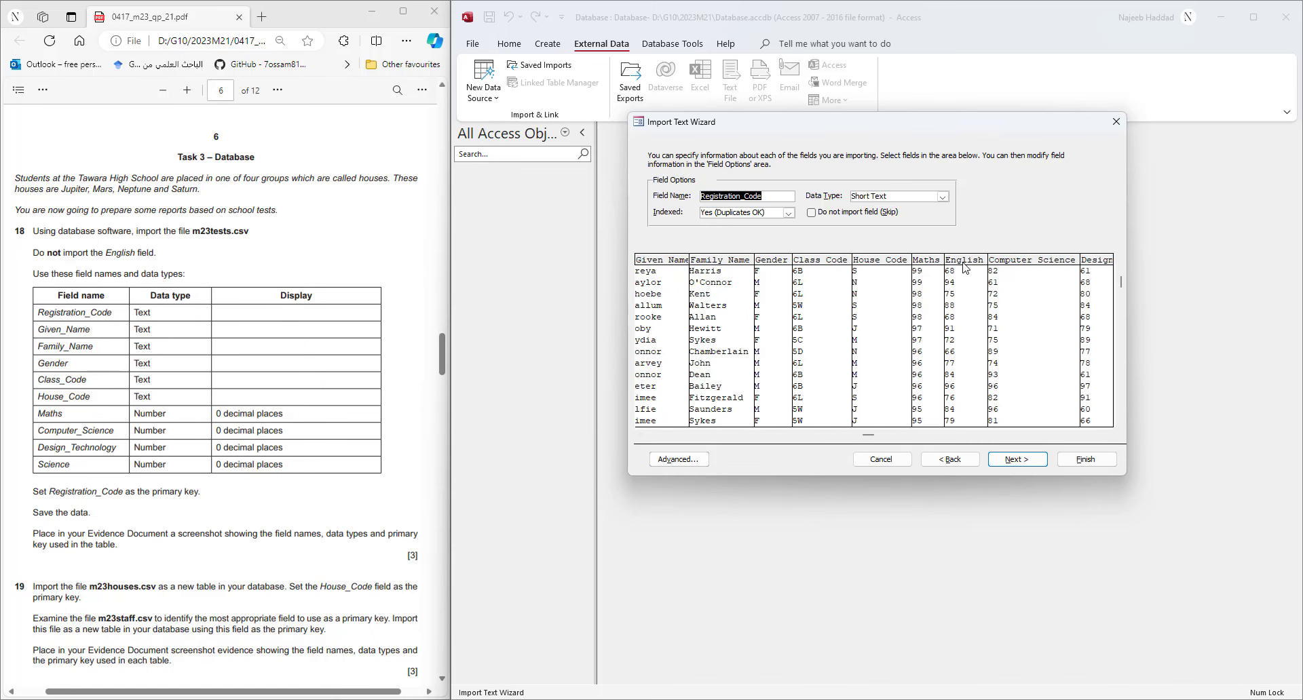
{"action": "left_click", "coordinate": [963, 267]}
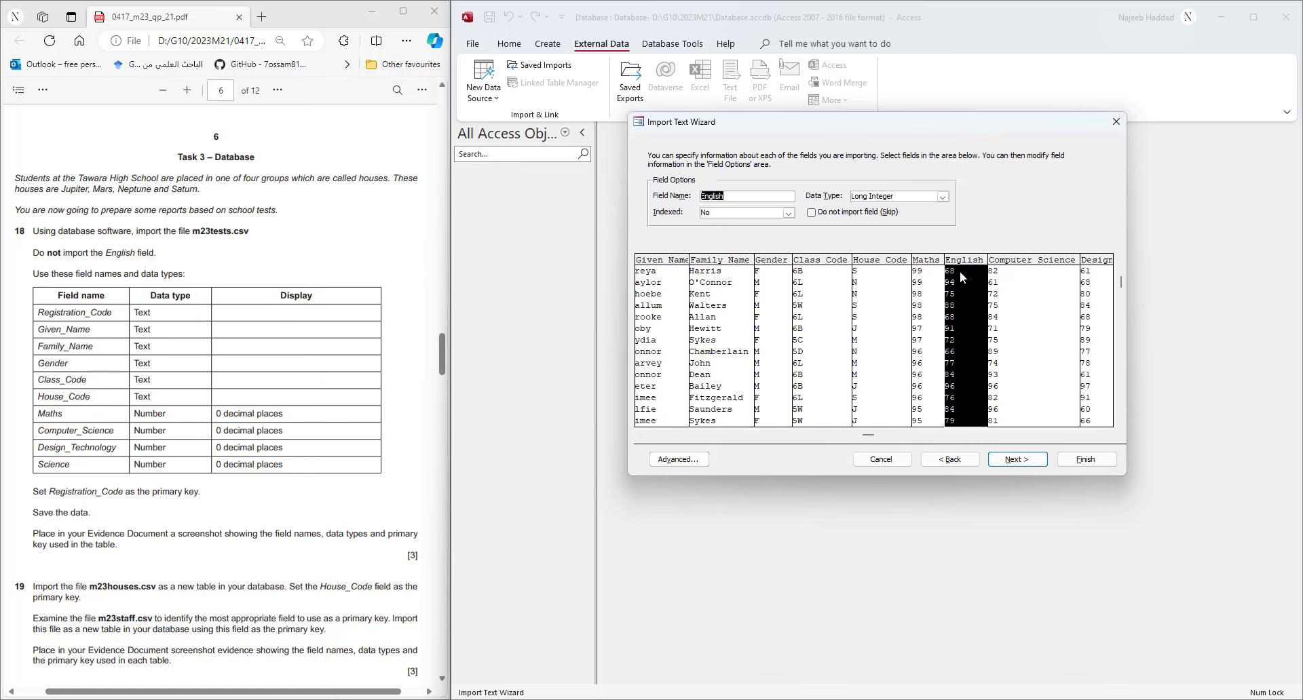
{"action": "left_click", "coordinate": [814, 212]}
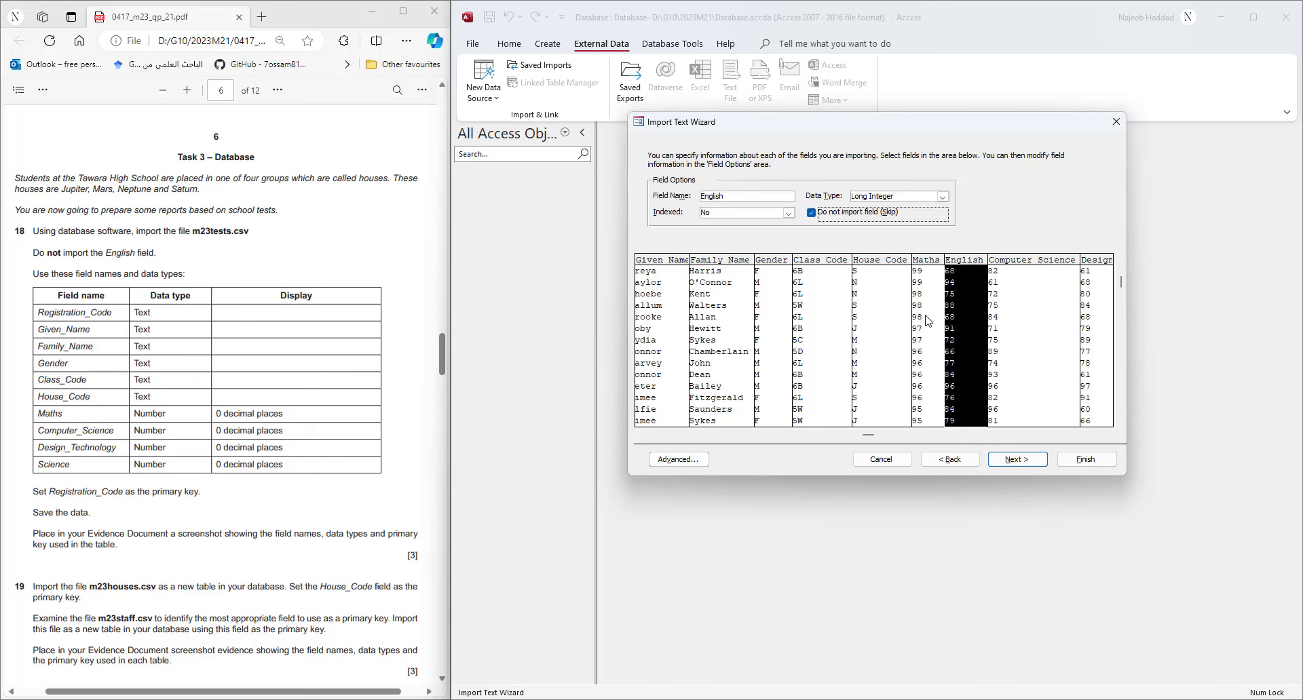
{"action": "left_click", "coordinate": [1000, 464]}
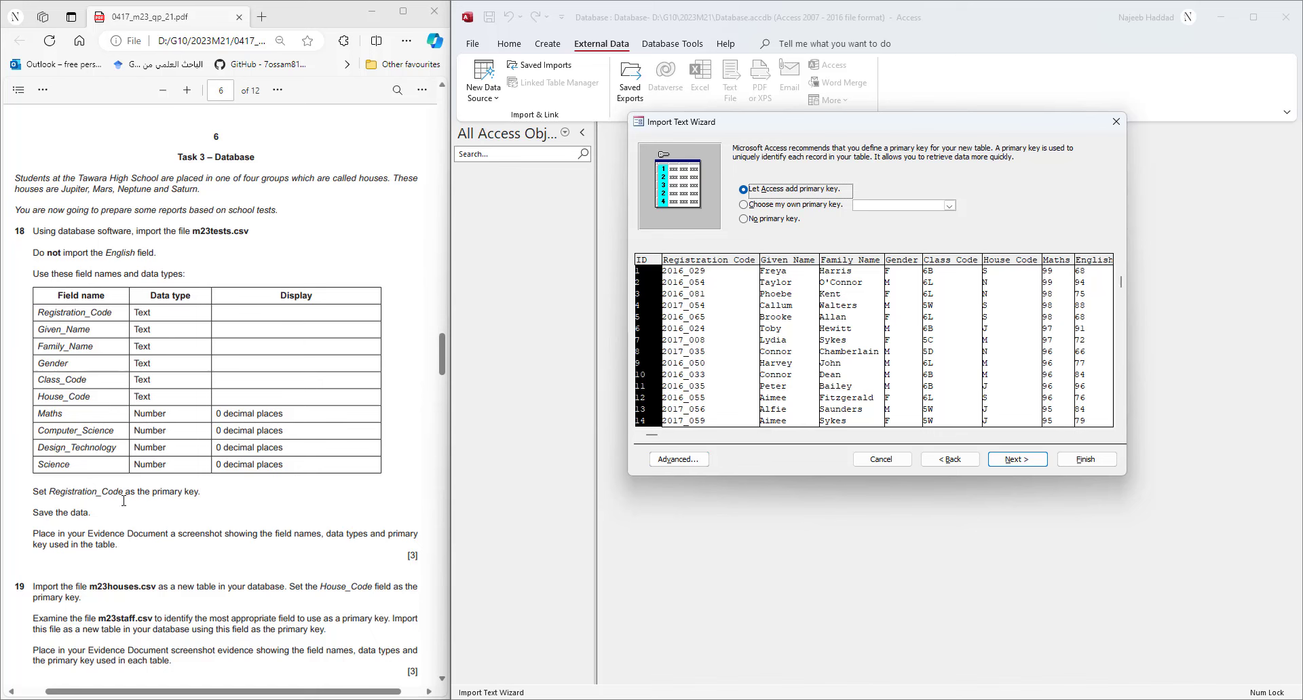
- Use Registration_Code as primary key, name the table 'tests', finish, and skip saving import steps
{"action": "left_click", "coordinate": [778, 205]}
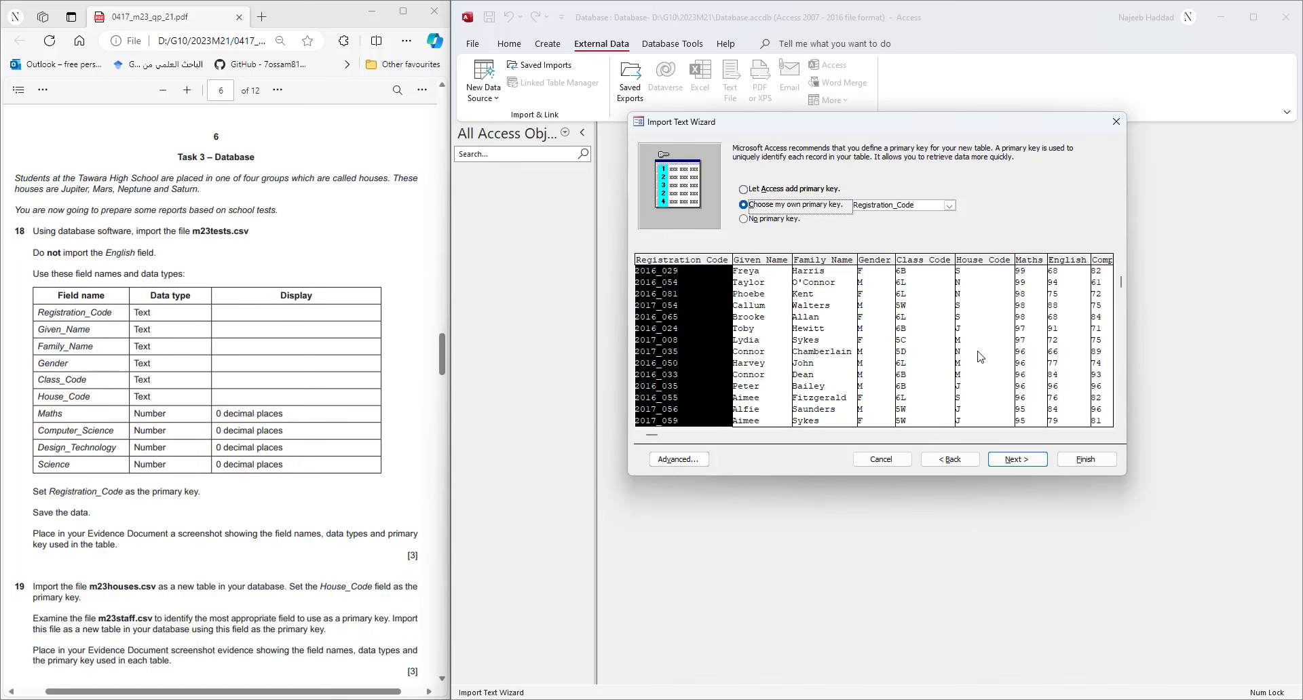
{"action": "left_click", "coordinate": [1026, 462]}
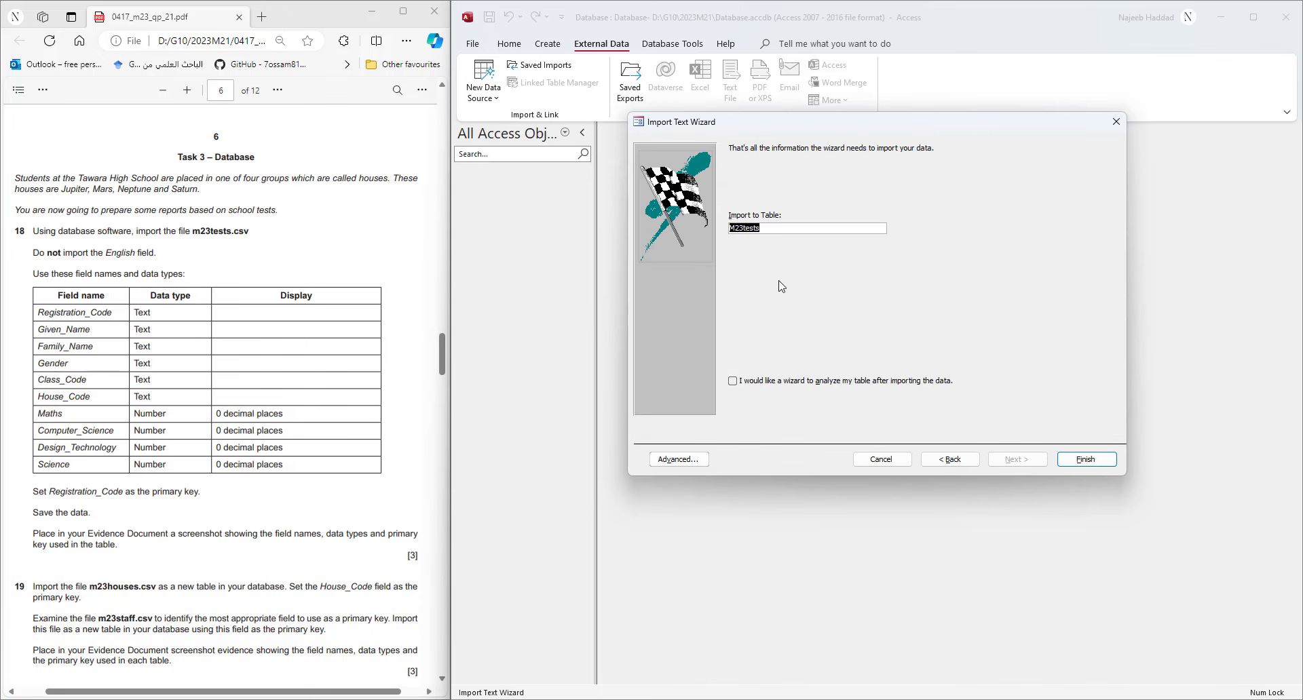
{"action": "left_click", "coordinate": [744, 229]}
{"action": "key", "text": "BackSpace"}
{"action": "key", "text": "BackSpace"}
{"action": "key", "text": "BackSpace"}
{"action": "left_click", "coordinate": [1086, 460]}
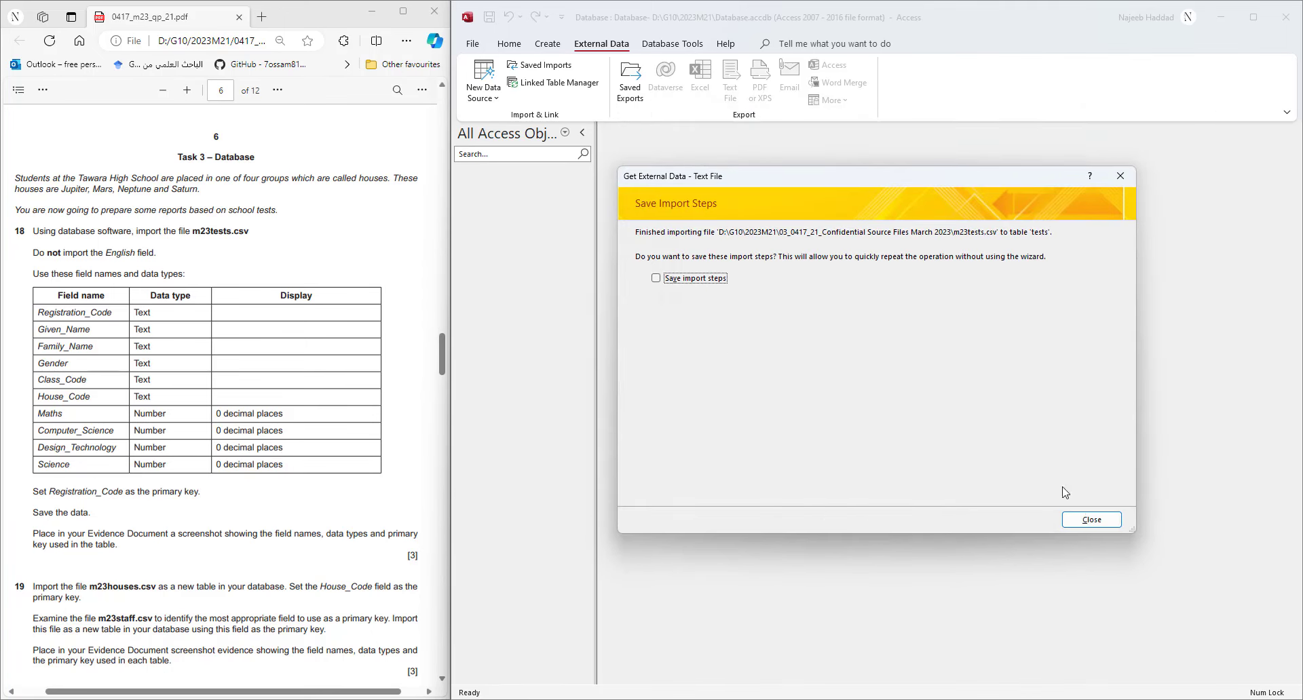
{"action": "left_click", "coordinate": [1086, 518]}
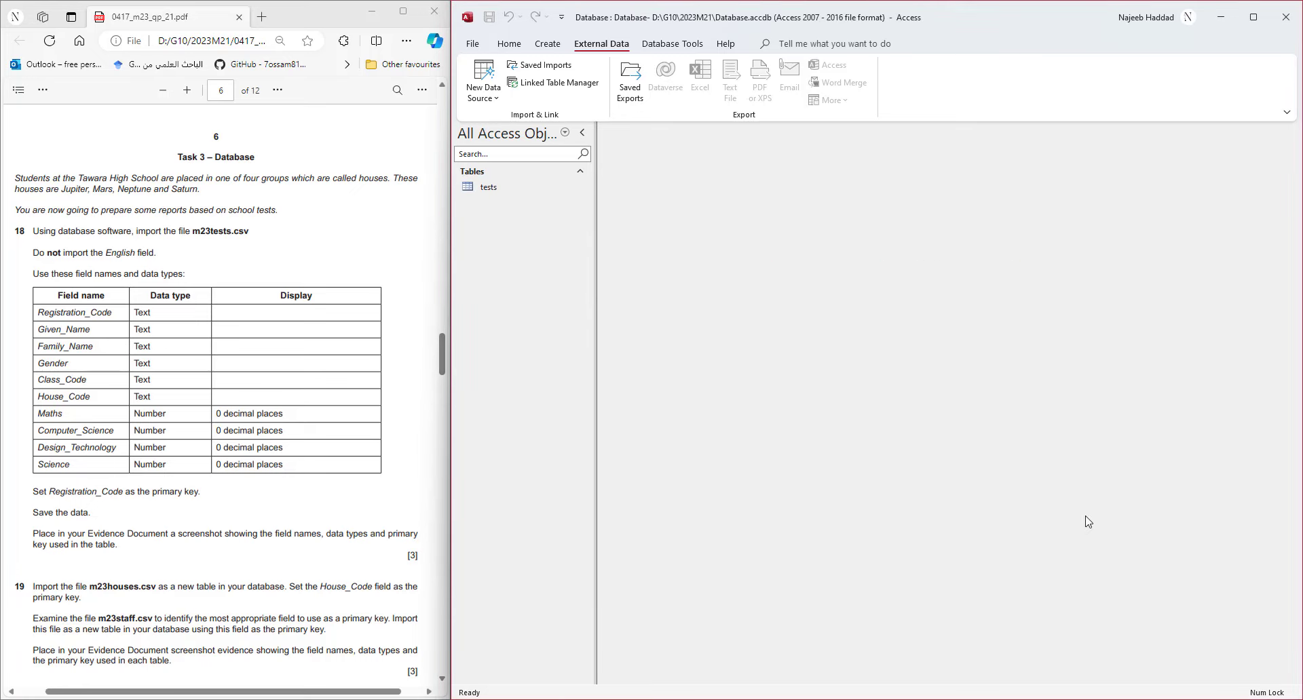
- Open the tests table in Design View, fit the Field Name column, and start a screen snip
{"action": "right_click", "coordinate": [485, 189]}
{"action": "left_click", "coordinate": [526, 217]}
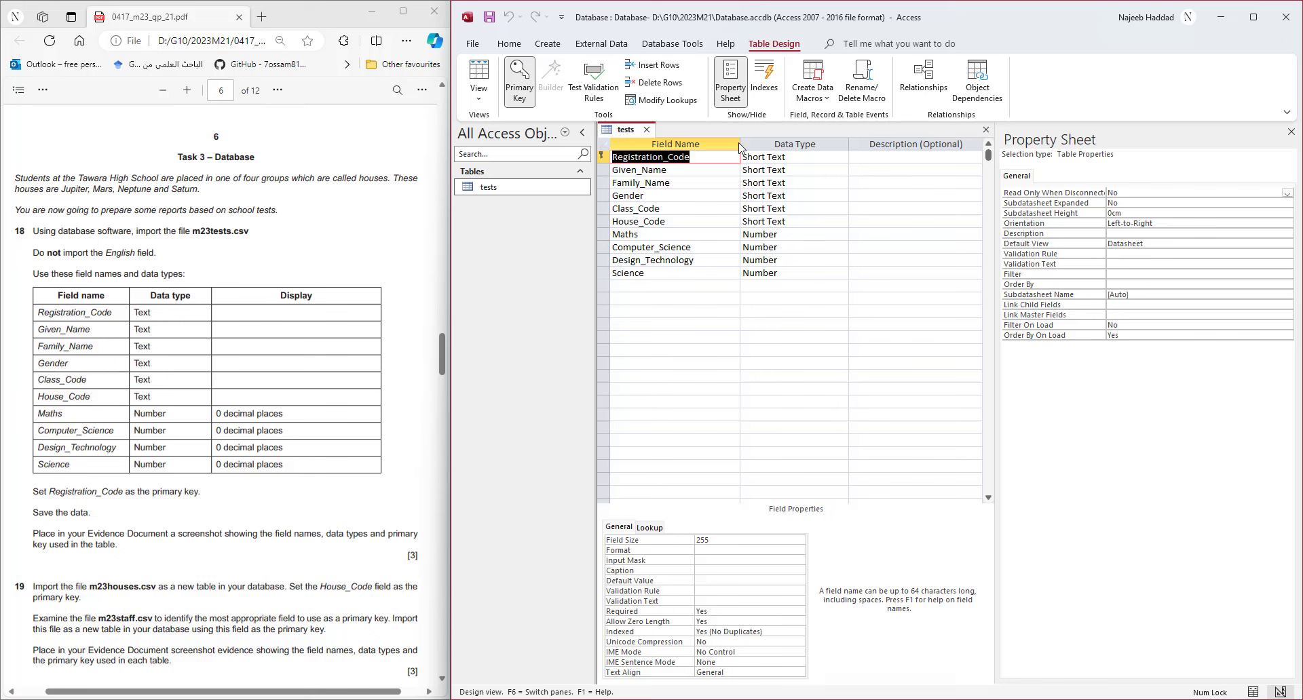
{"action": "double_click", "coordinate": [739, 147]}
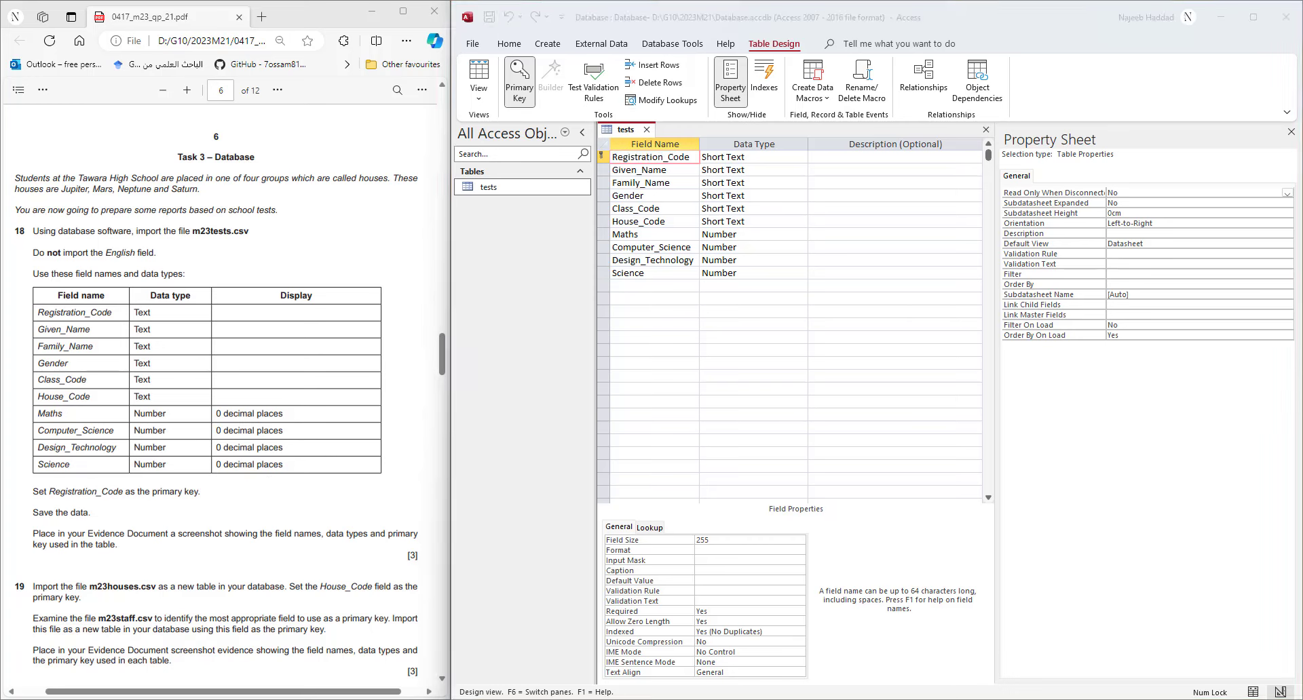
{"action": "key", "text": "super+shift+s"}
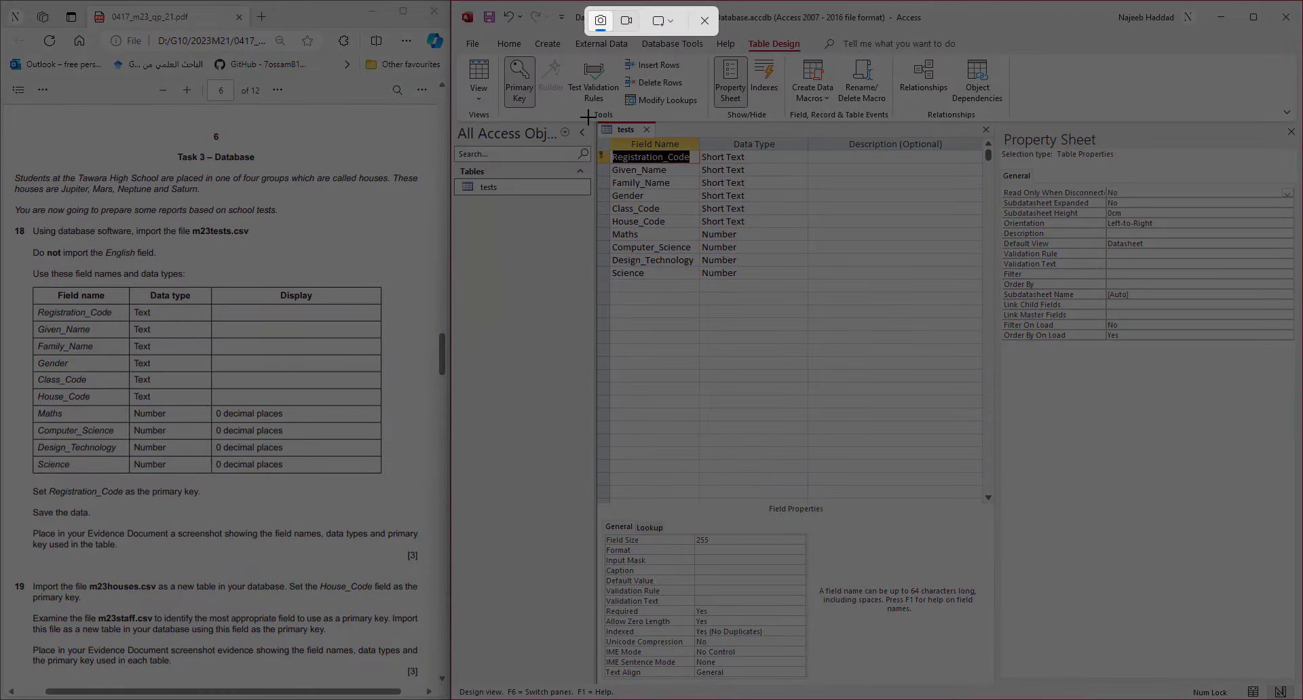
- Paste a snip of the tests design grid under Step 18 – EVIDENCE 5 on a new page, then save
{"action": "mouse_move", "coordinate": [591, 116]}
{"action": "left_mouse_down"}
{"action": "mouse_move", "coordinate": [817, 267]}
{"action": "mouse_move", "coordinate": [820, 291]}
{"action": "left_mouse_up"}
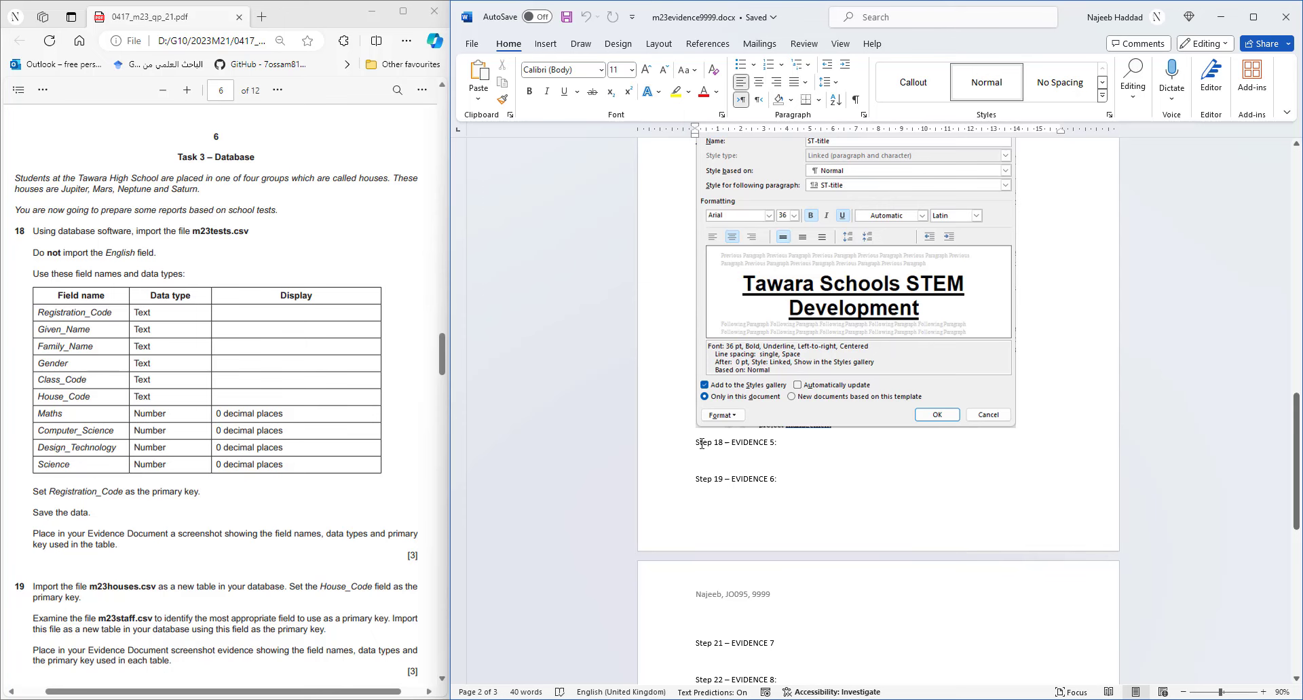
{"action": "left_click", "coordinate": [778, 461]}
{"action": "key", "text": "ctrl+v"}
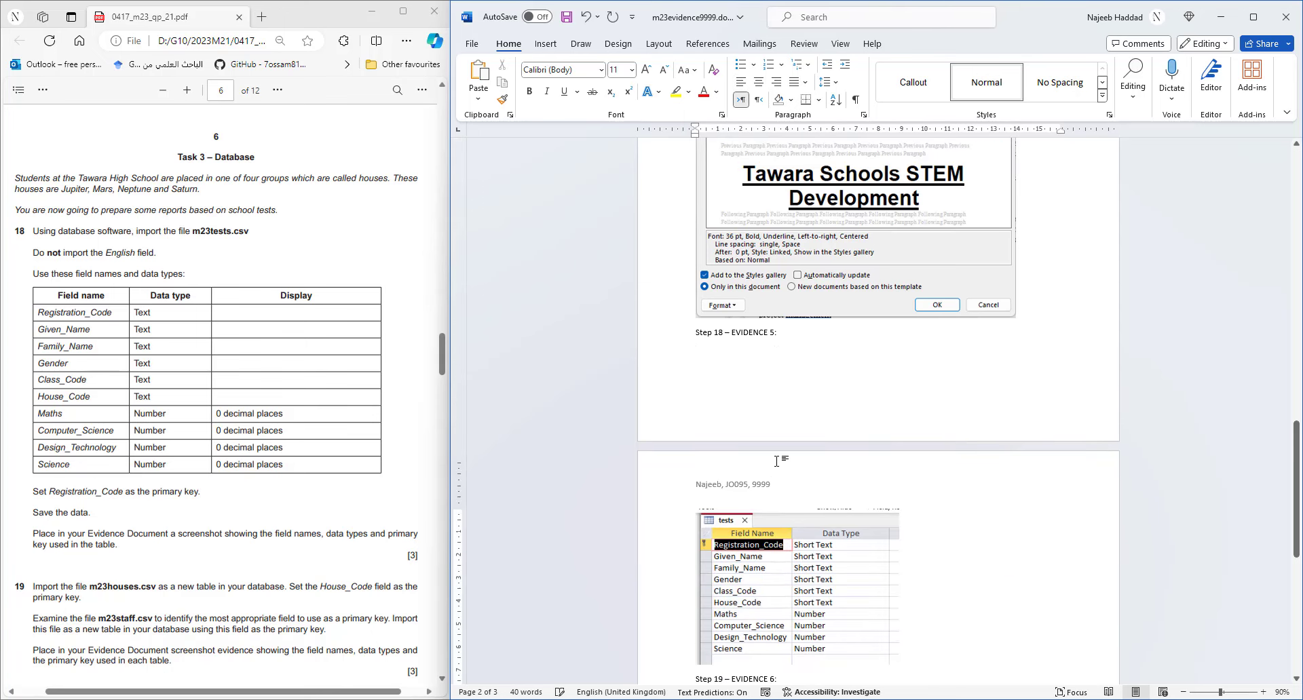
{"action": "left_click", "coordinate": [696, 333]}
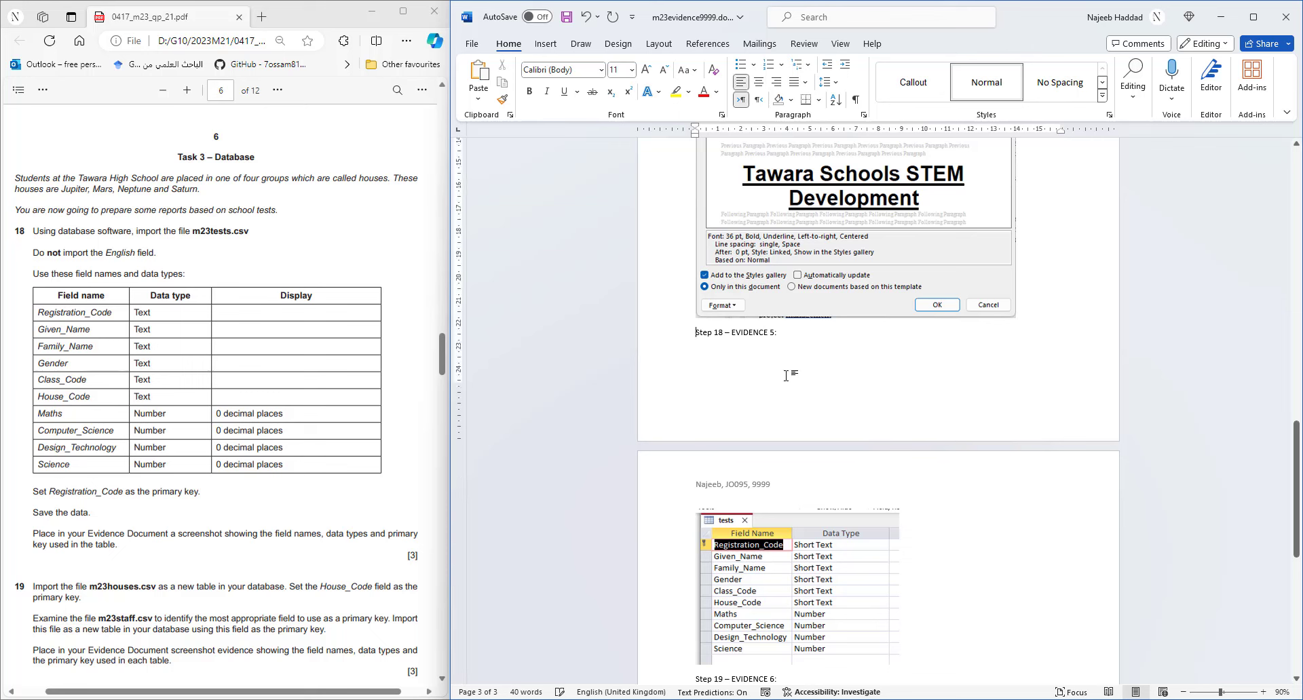
{"action": "key", "text": "ctrl+Return"}
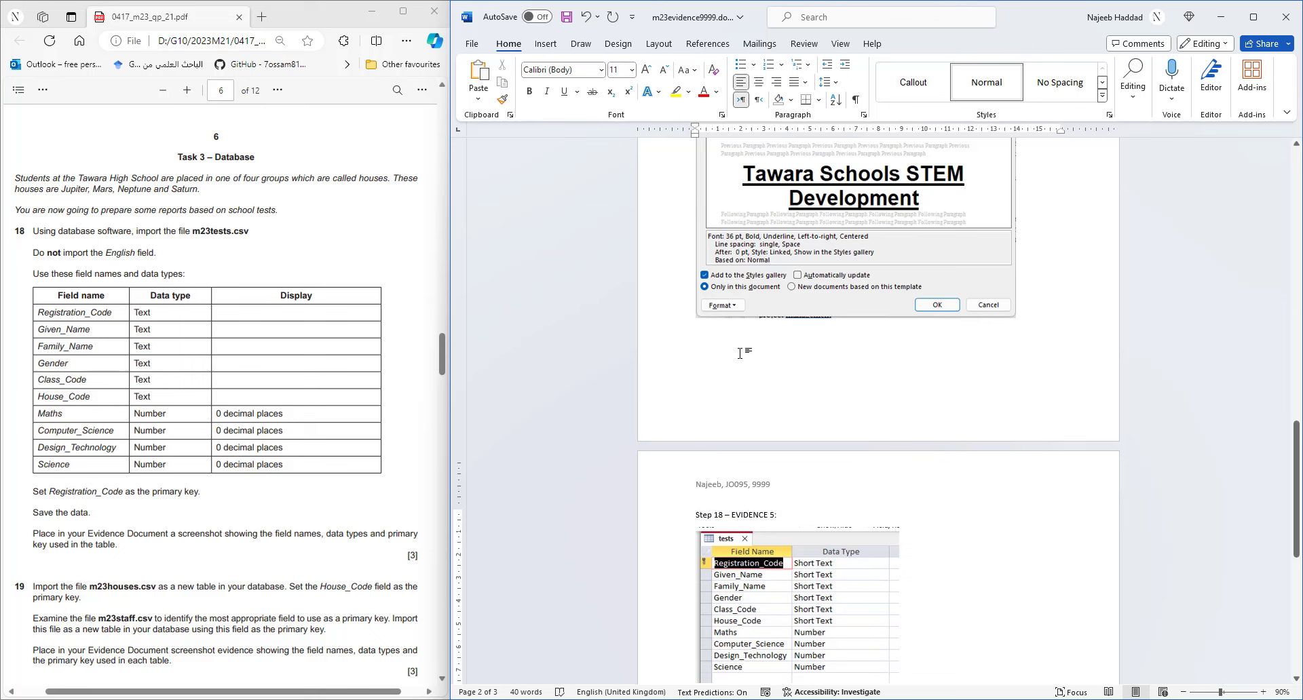
{"action": "left_click", "coordinate": [566, 16]}
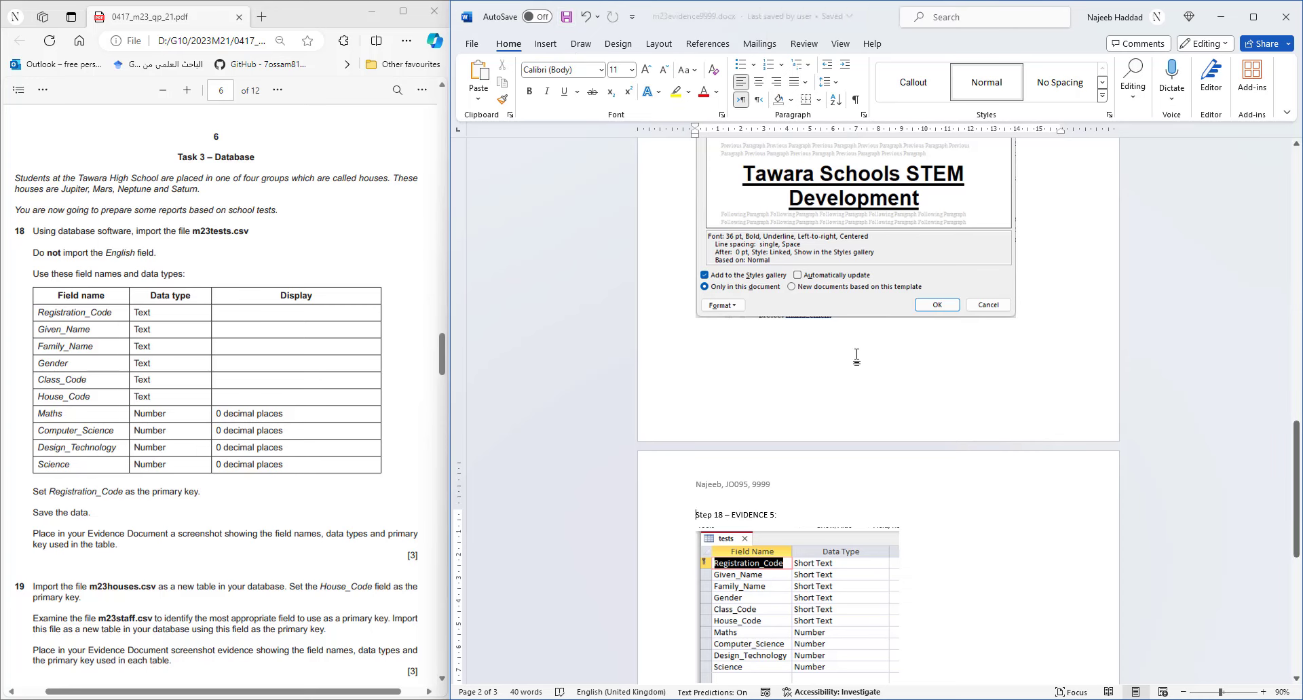
{"action": "left_click", "coordinate": [1220, 16]}
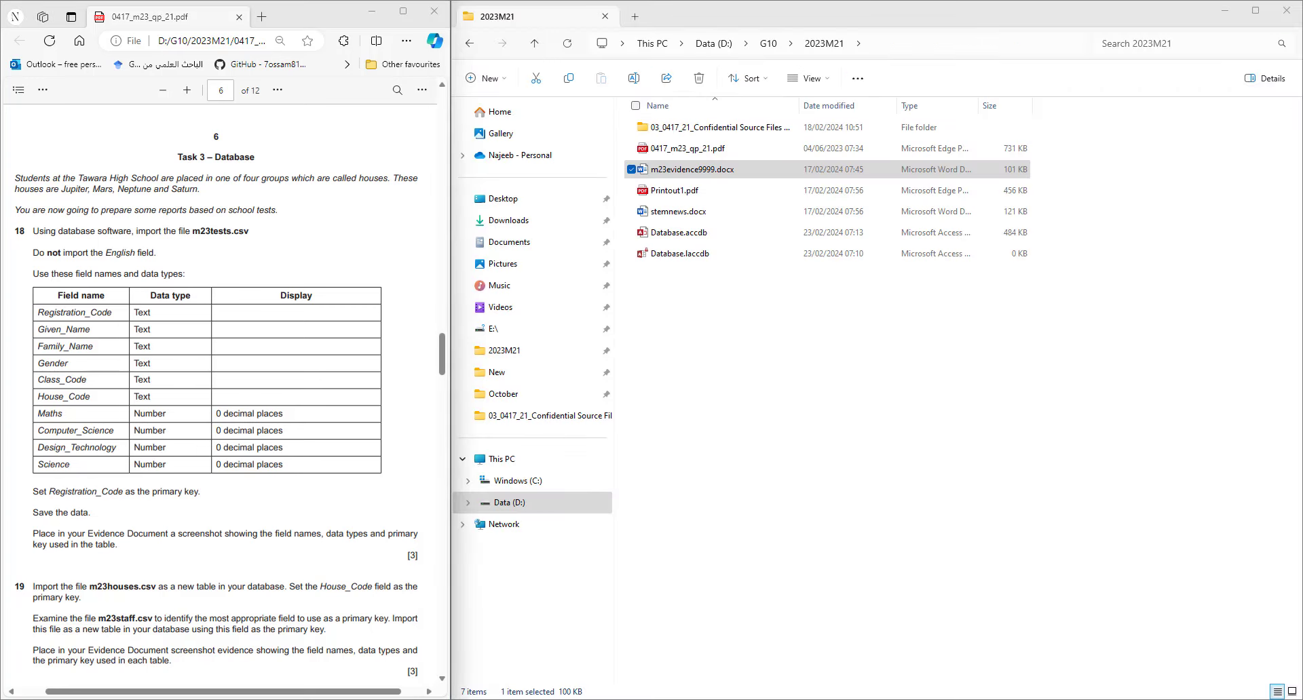
- Close the tests design and start a text-file import of m23houses.csv into a new table
{"action": "left_click", "coordinate": [826, 699]}
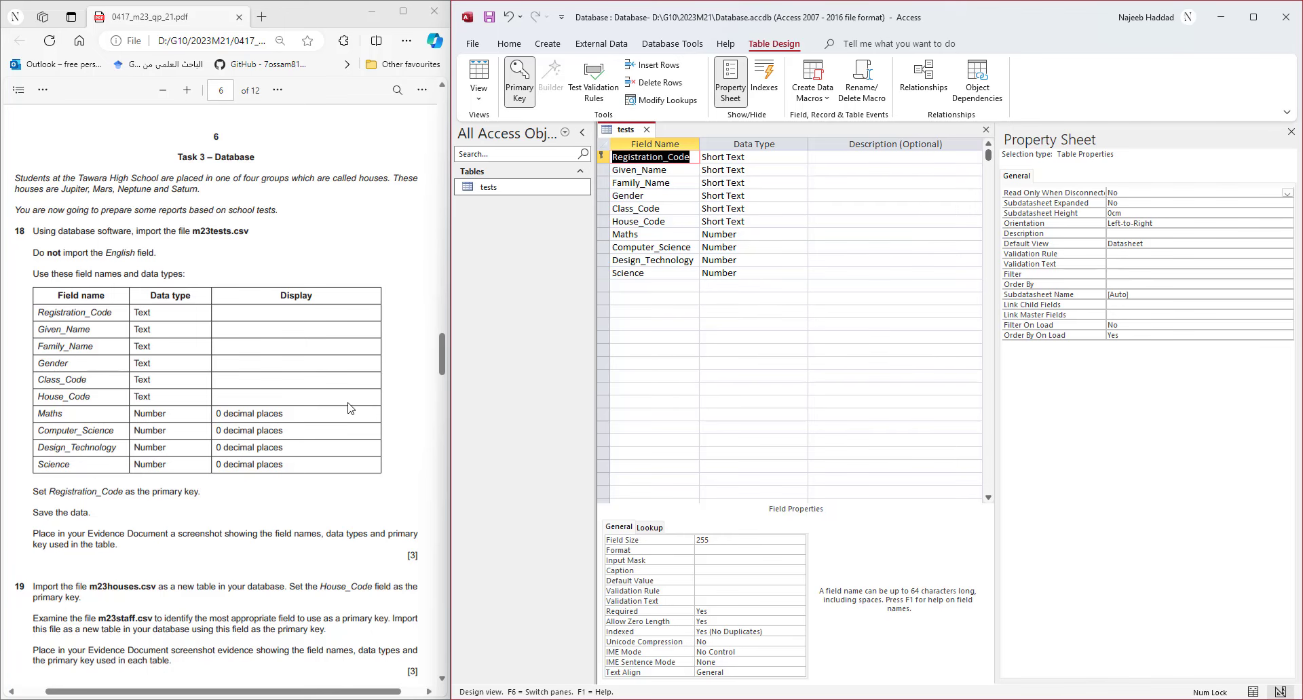
{"action": "scroll", "coordinate": [350, 407], "scroll_direction": "down", "scroll_amount": 3}
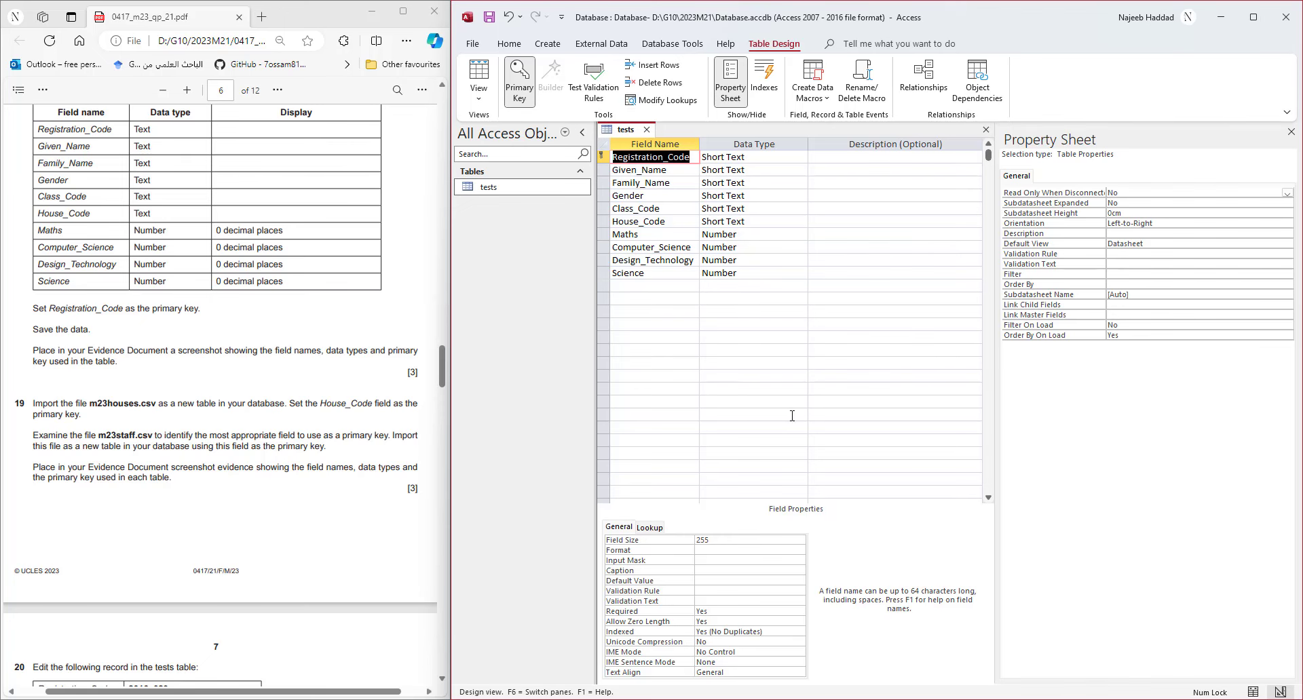
{"action": "left_click", "coordinate": [986, 130]}
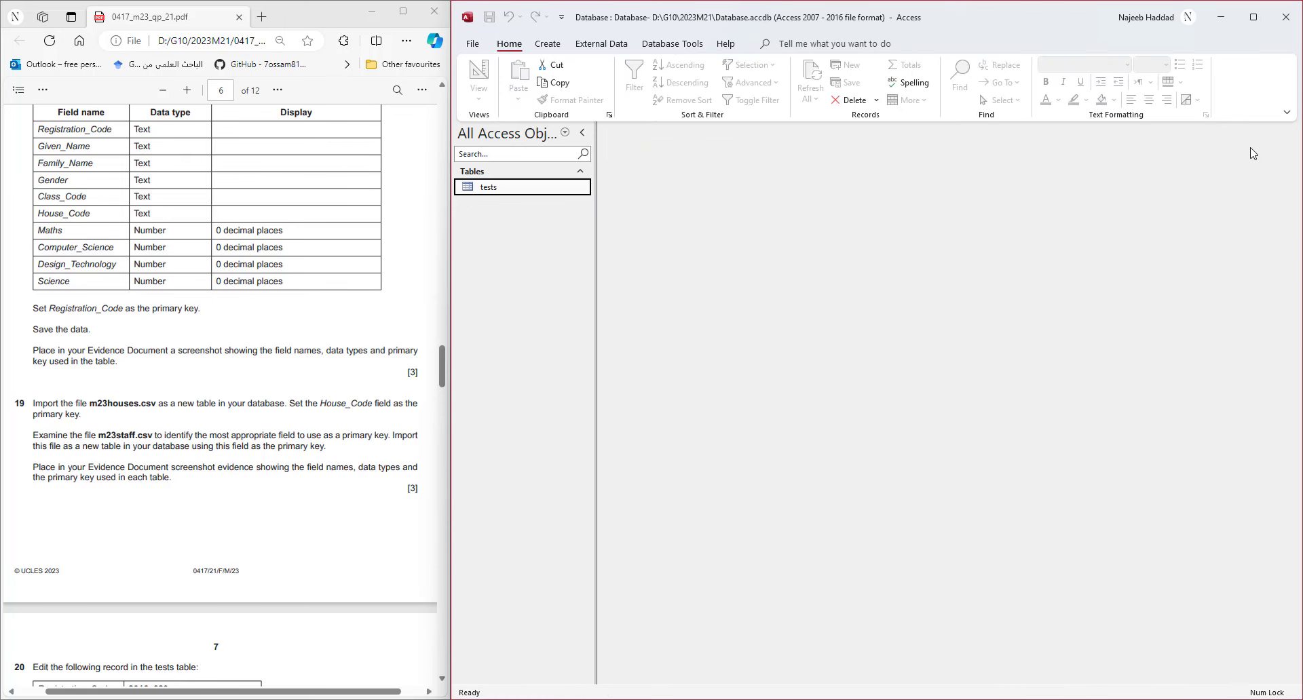
{"action": "left_click", "coordinate": [601, 44]}
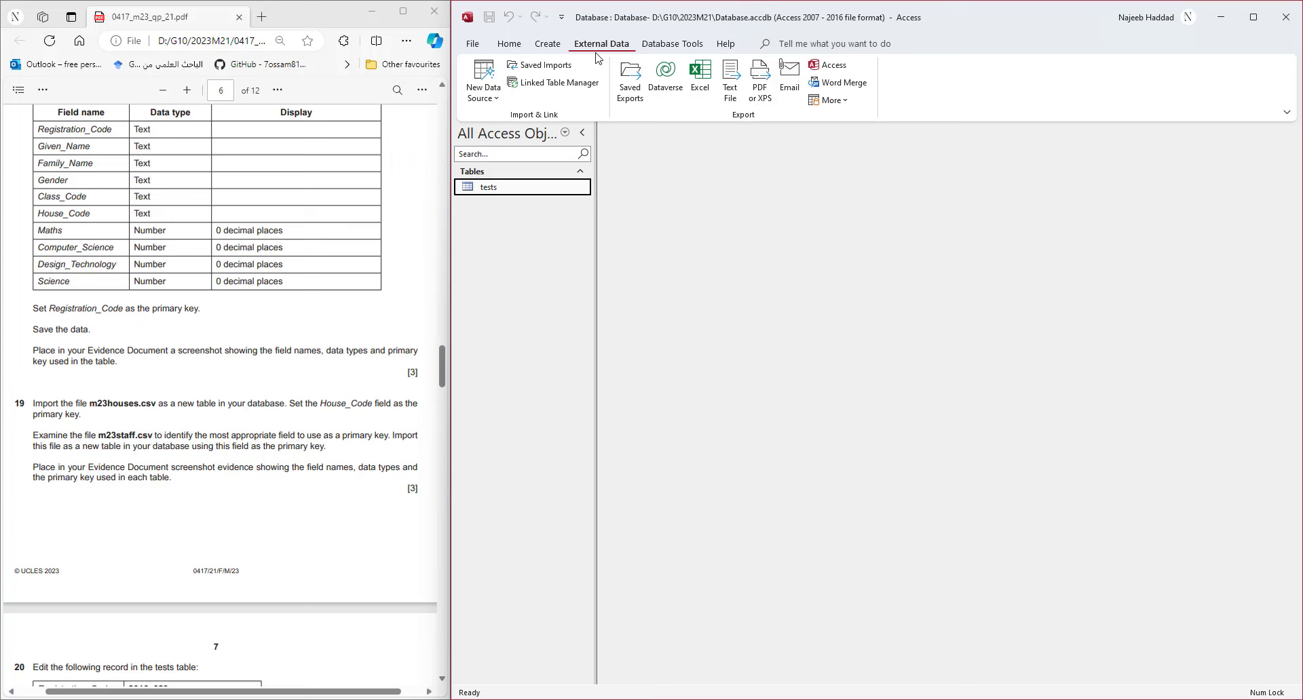
{"action": "left_click", "coordinate": [485, 95]}
{"action": "mouse_move", "coordinate": [522, 125]}
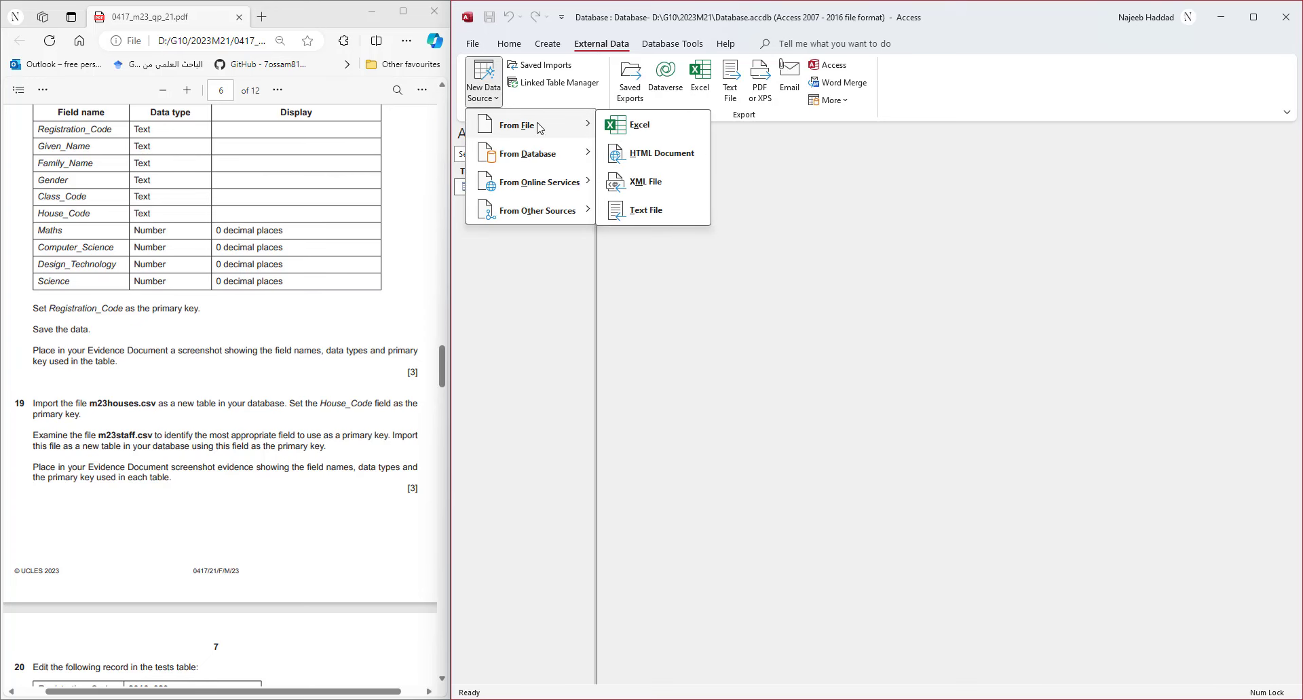
{"action": "left_click", "coordinate": [645, 212]}
{"action": "left_click", "coordinate": [1071, 265]}
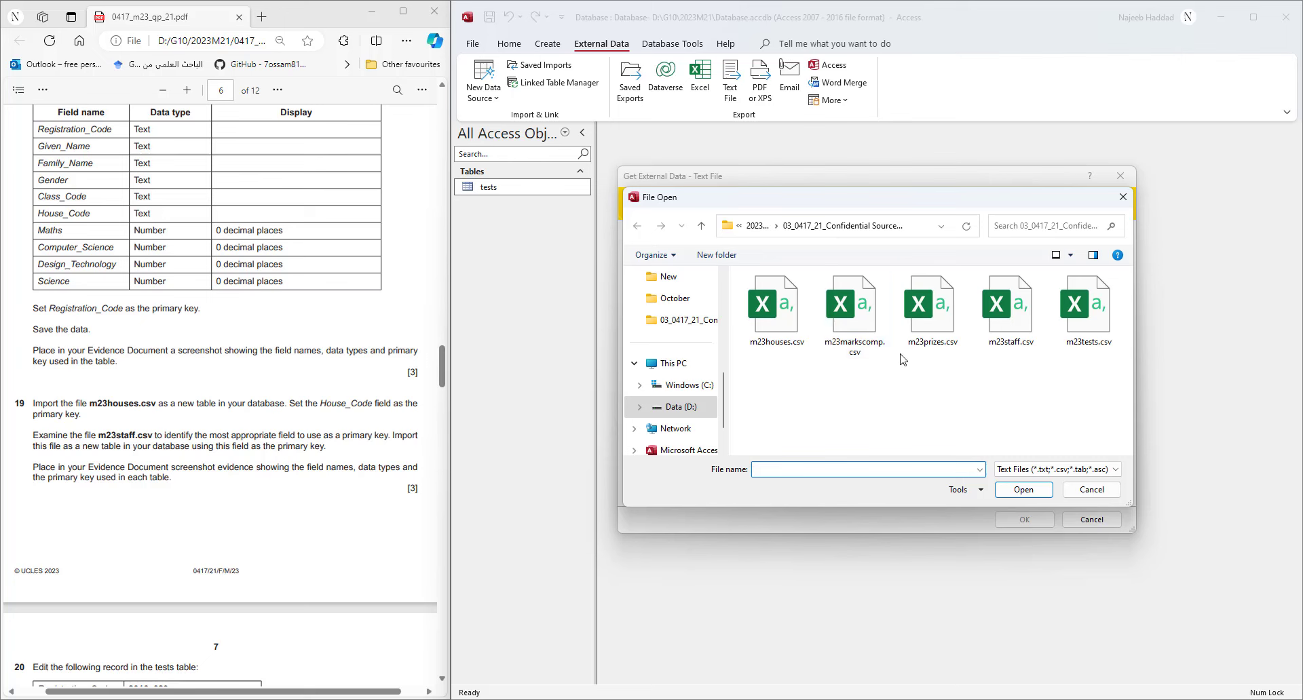
{"action": "double_click", "coordinate": [777, 316]}
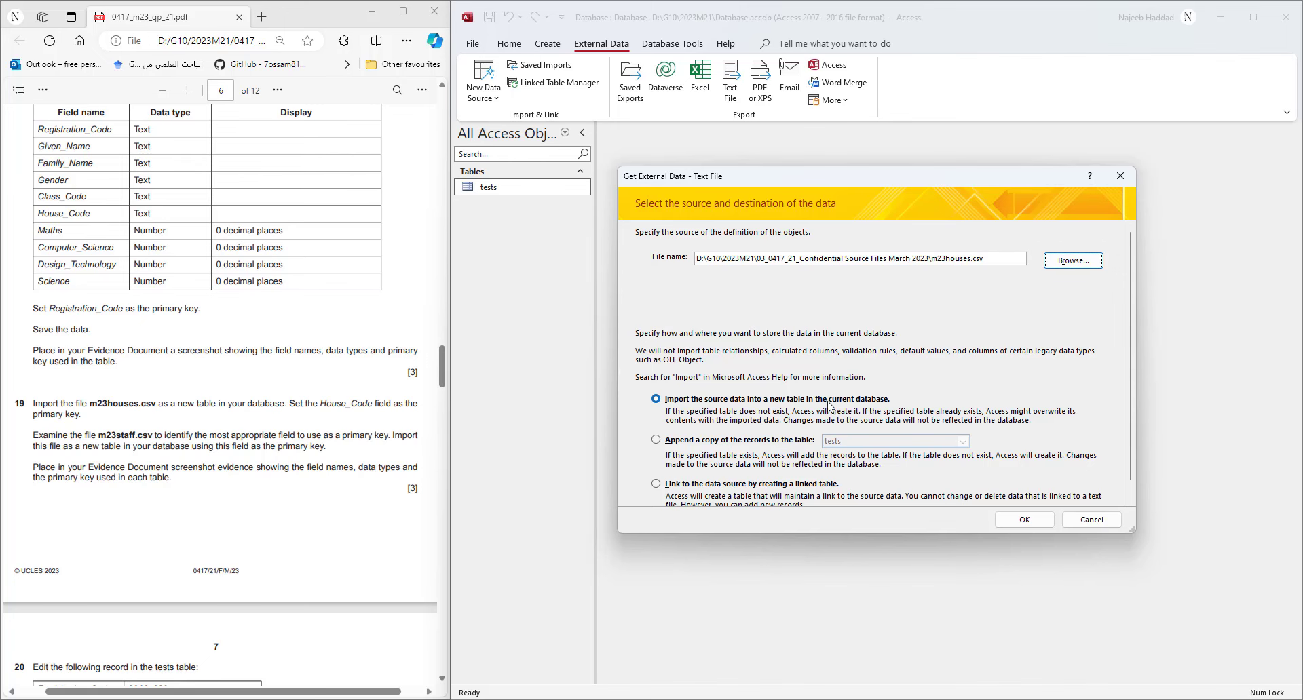
{"action": "left_click", "coordinate": [1025, 520]}
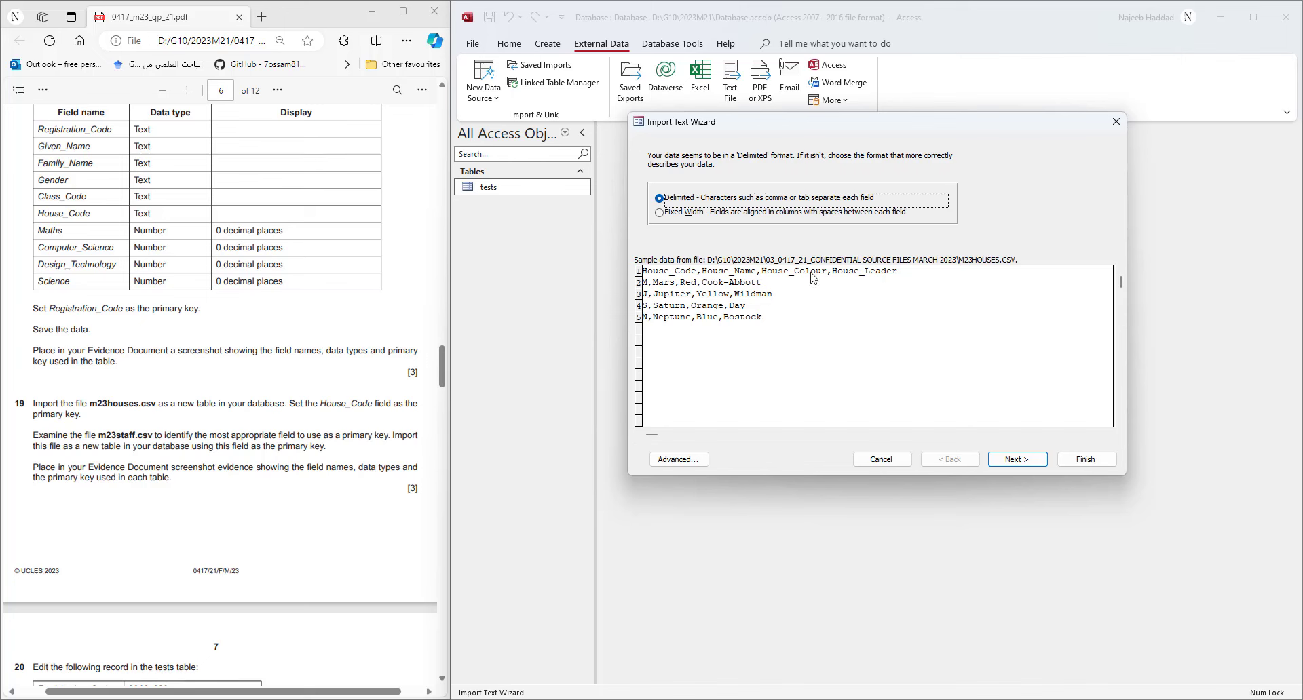
- Import with first-row field names, House_Code as primary key, and table name 'houses'
{"action": "left_click", "coordinate": [1036, 467]}
{"action": "left_click", "coordinate": [714, 228]}
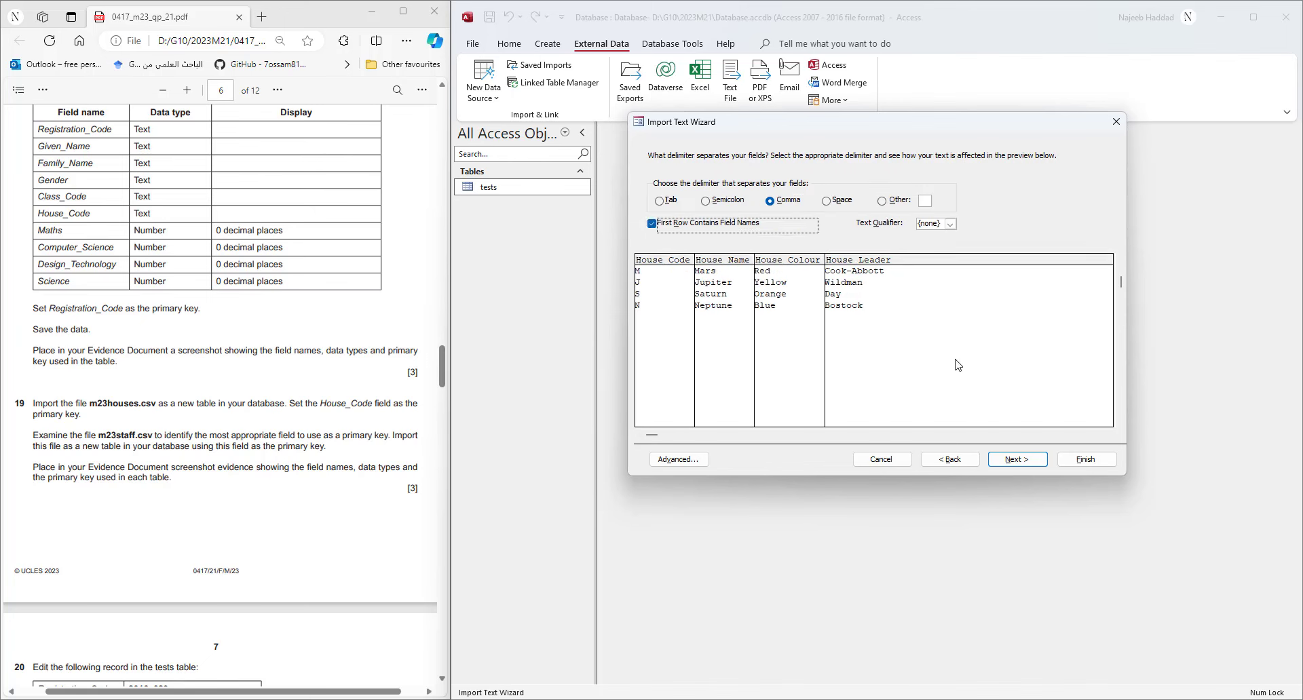
{"action": "left_click", "coordinate": [1011, 462]}
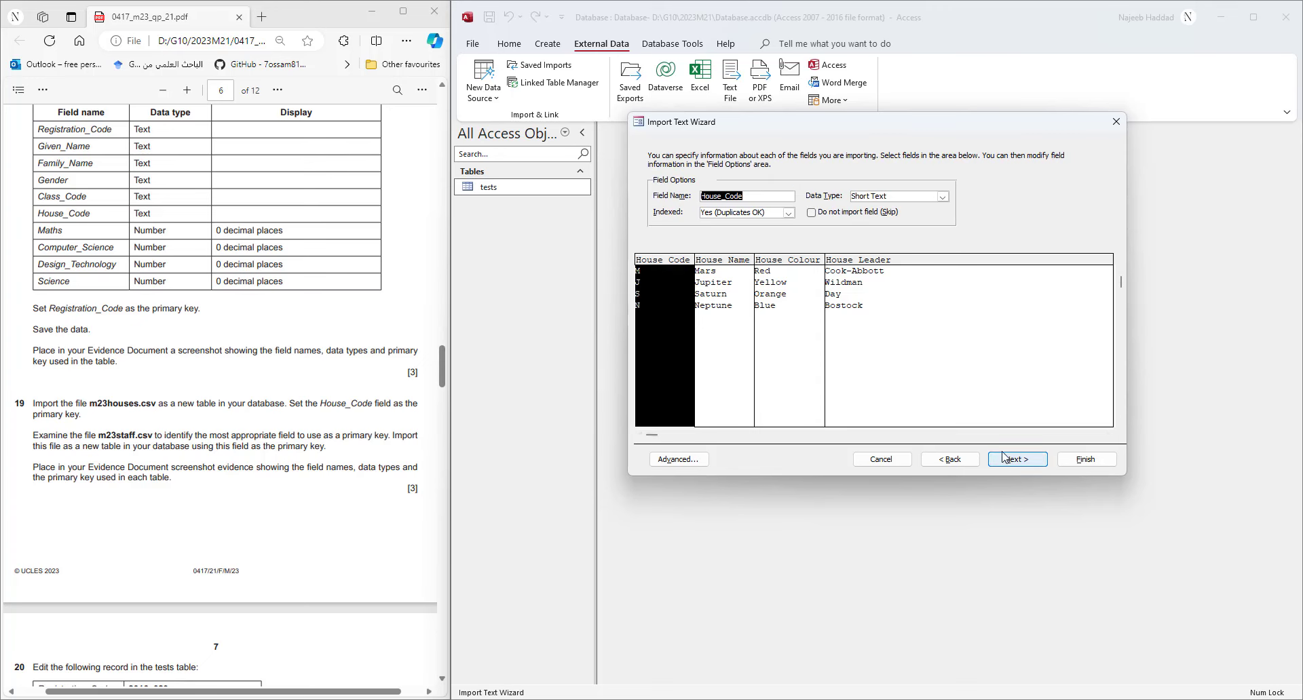
{"action": "left_click", "coordinate": [702, 461]}
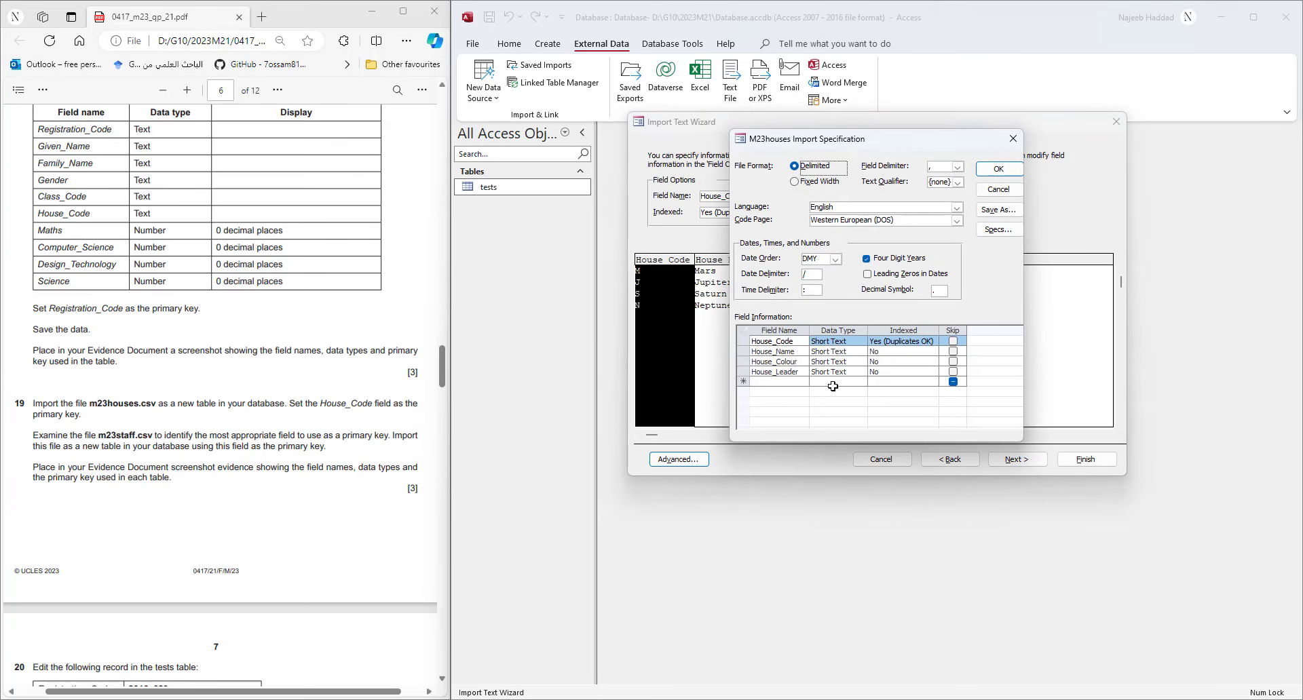
{"action": "left_click", "coordinate": [1004, 174]}
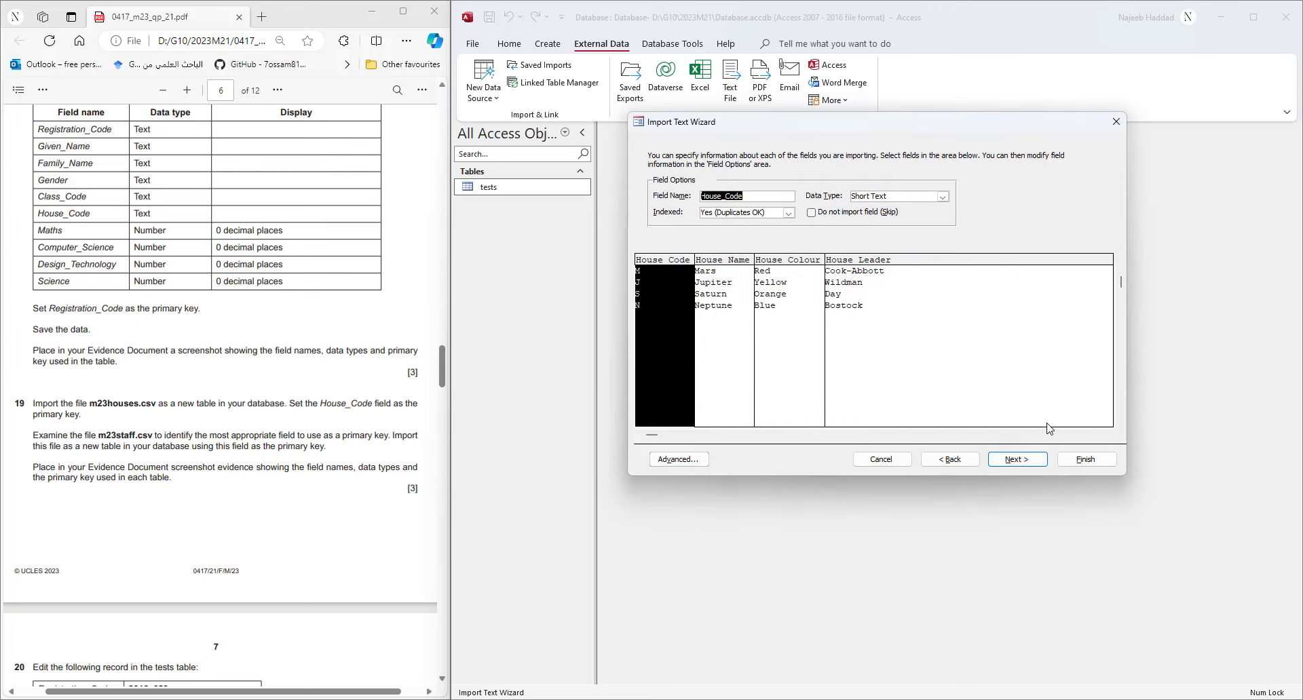
{"action": "left_click", "coordinate": [1017, 460]}
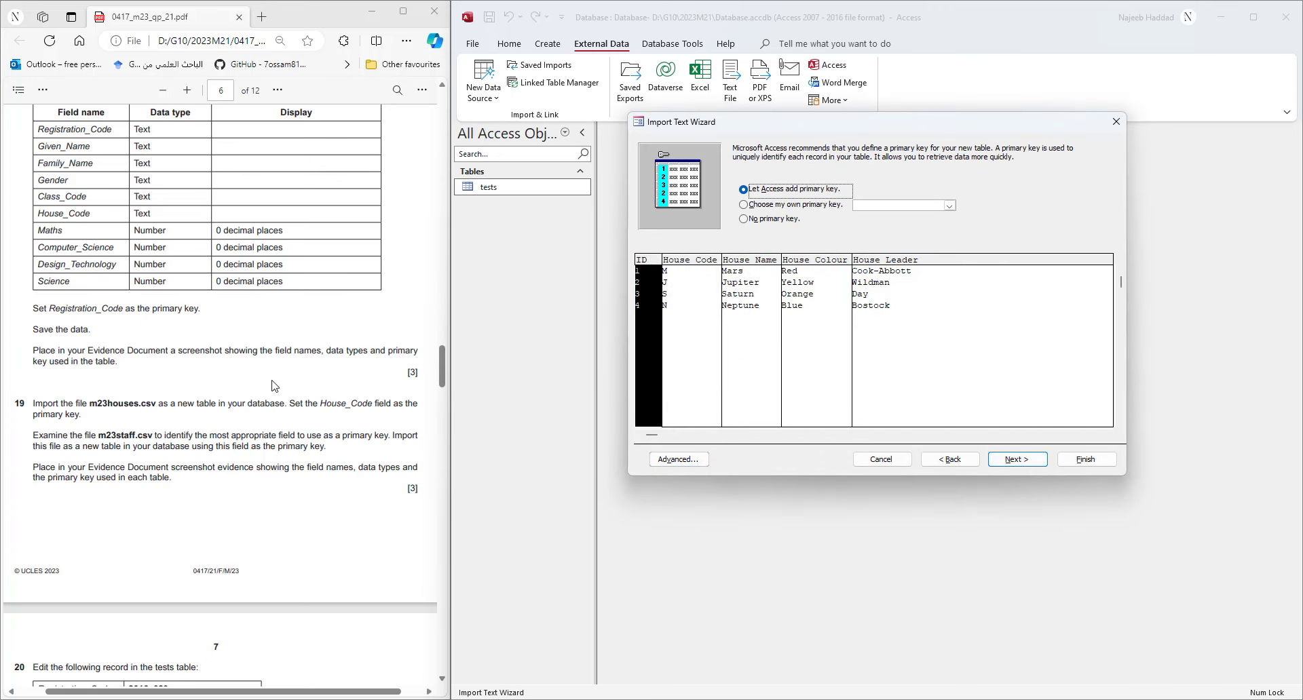
{"action": "left_click", "coordinate": [758, 206]}
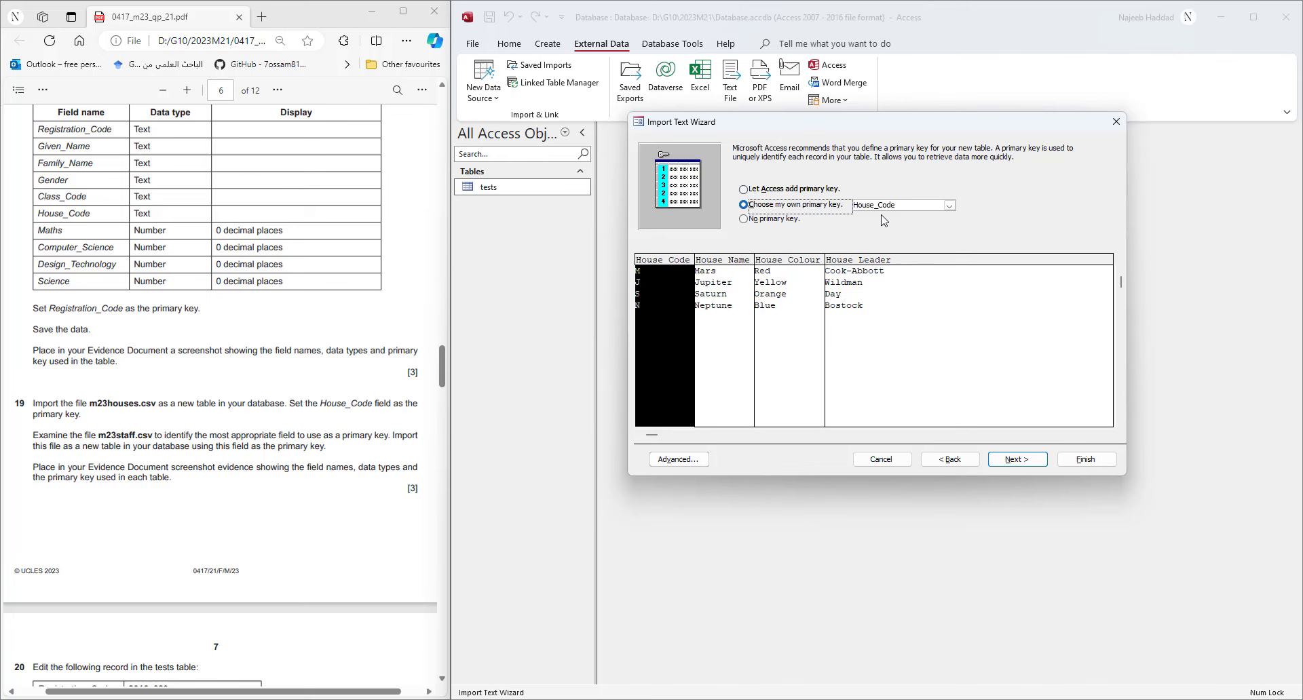
{"action": "left_click", "coordinate": [1016, 460]}
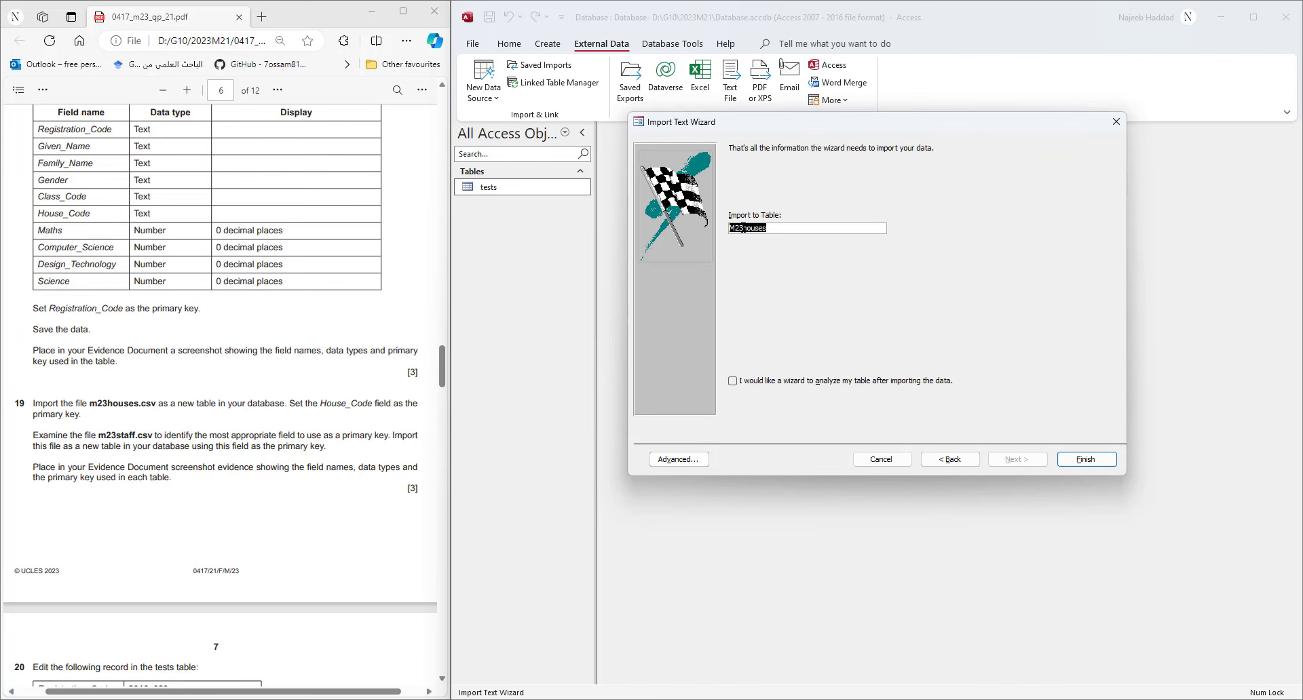
{"action": "left_click_drag", "start_coordinate": [745, 228], "coordinate": [640, 233]}
{"action": "key", "text": "BackSpace"}
{"action": "left_click", "coordinate": [1103, 461]}
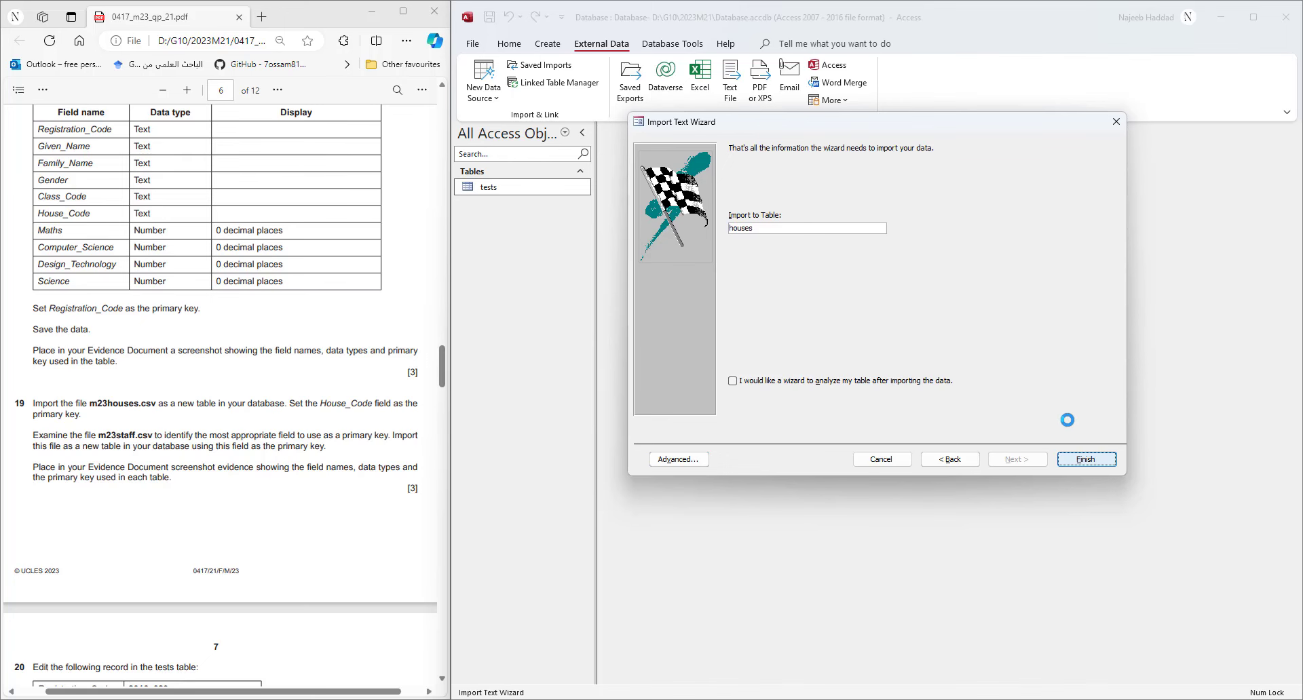
- Dismiss the save-import-steps offer, then open the 03_0417_21_Confidential Source Files March 2023 folder
{"action": "left_click", "coordinate": [1089, 519]}
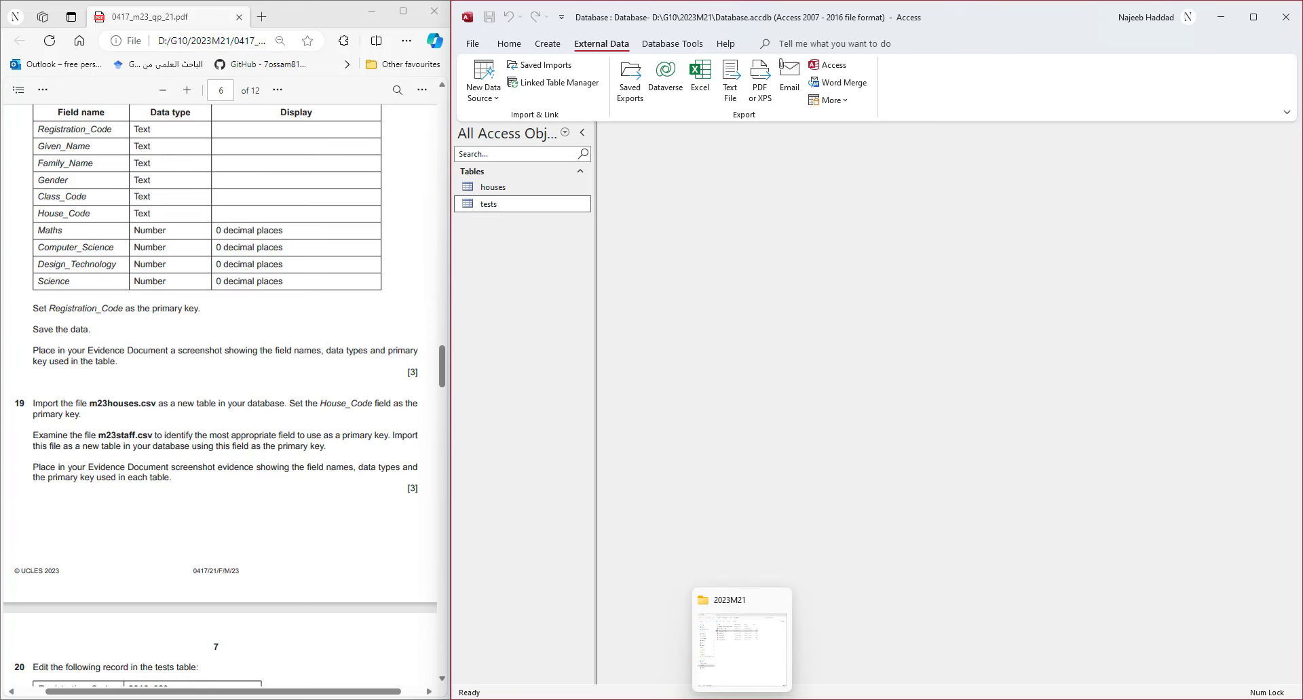
{"action": "left_click", "coordinate": [737, 641]}
{"action": "double_click", "coordinate": [699, 129]}
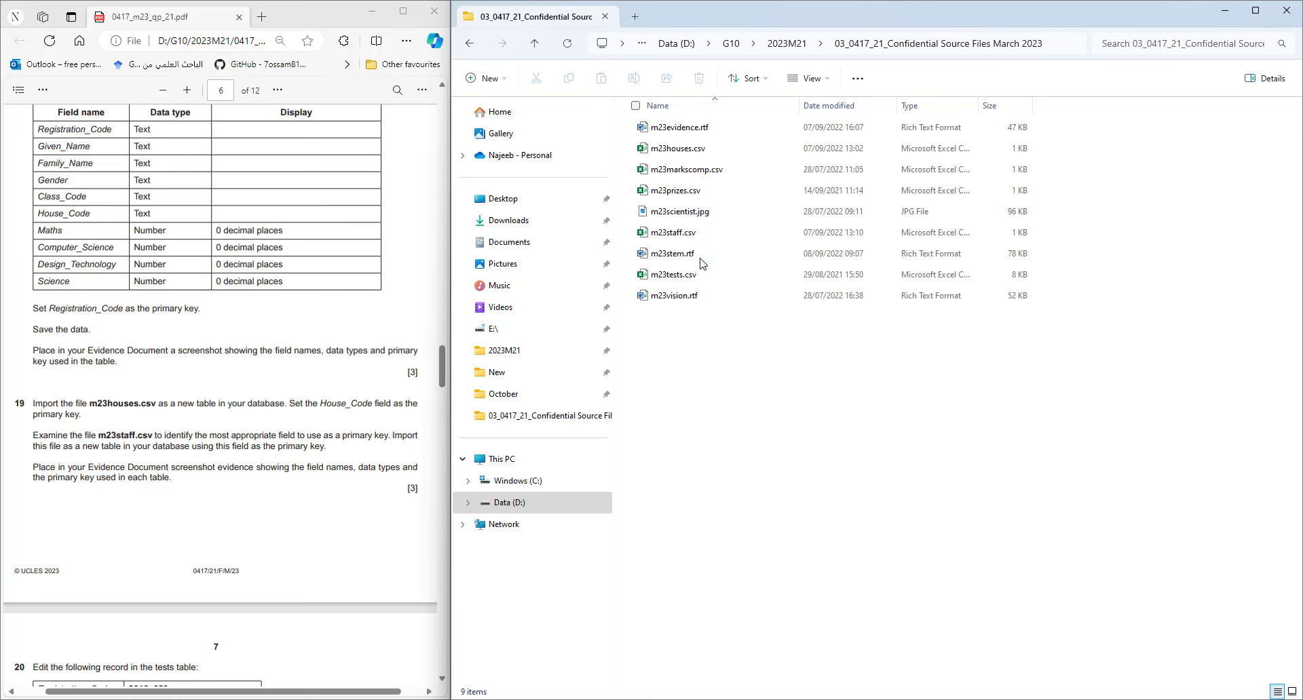
- Open m23staff.csv in Excel and AutoFit columns A–D to show Class_Code, Teacher_Name, Subject, Role
{"action": "double_click", "coordinate": [703, 234]}
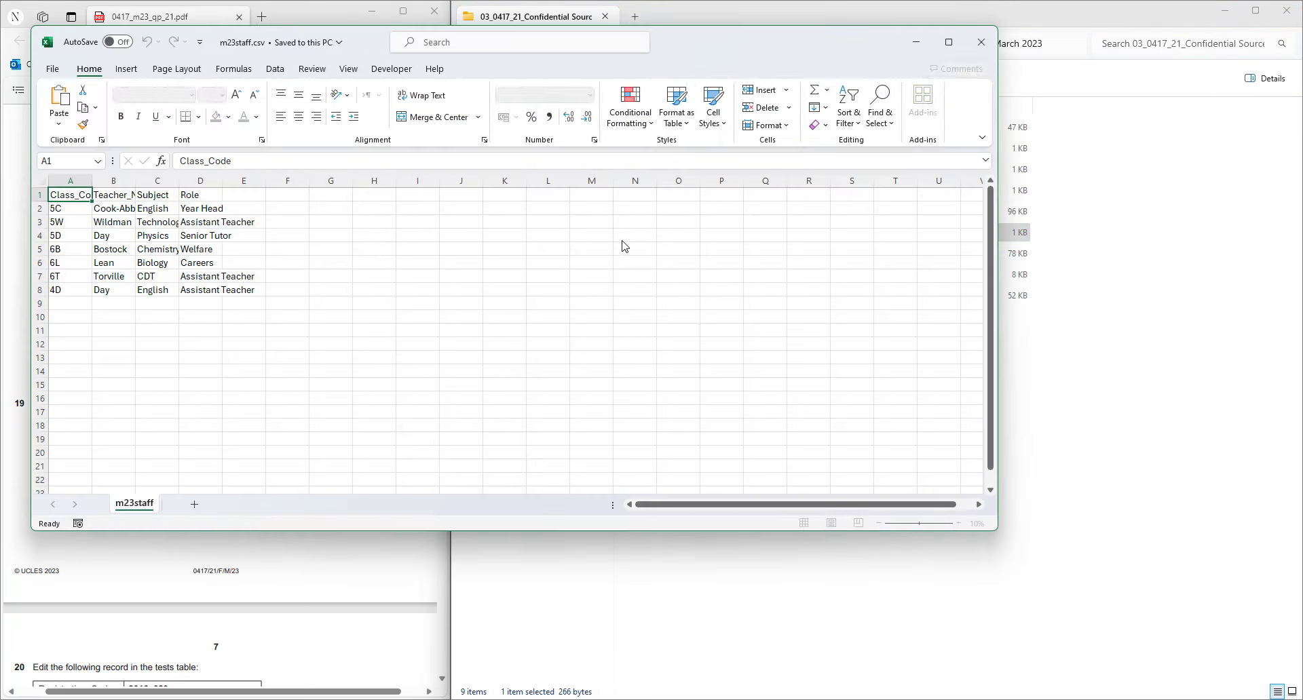
{"action": "left_click_drag", "start_coordinate": [707, 52], "coordinate": [1302, 367]}
{"action": "left_click", "coordinate": [460, 156]}
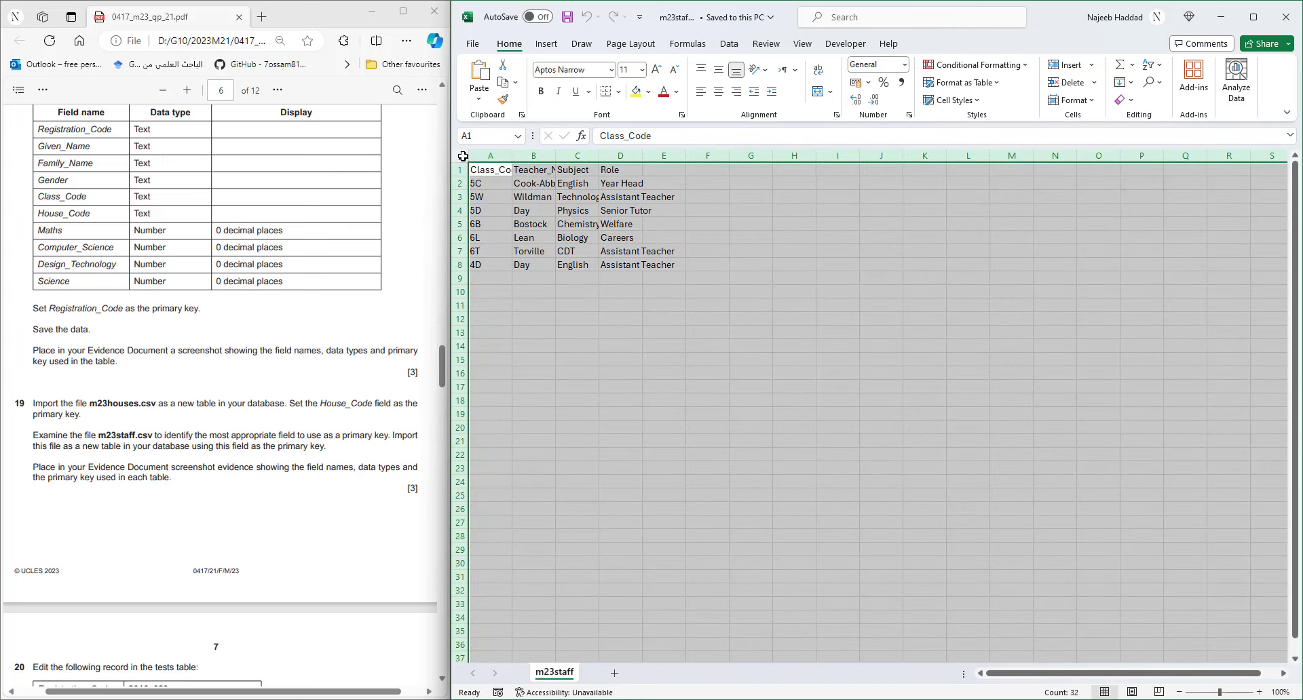
{"action": "double_click", "coordinate": [513, 155]}
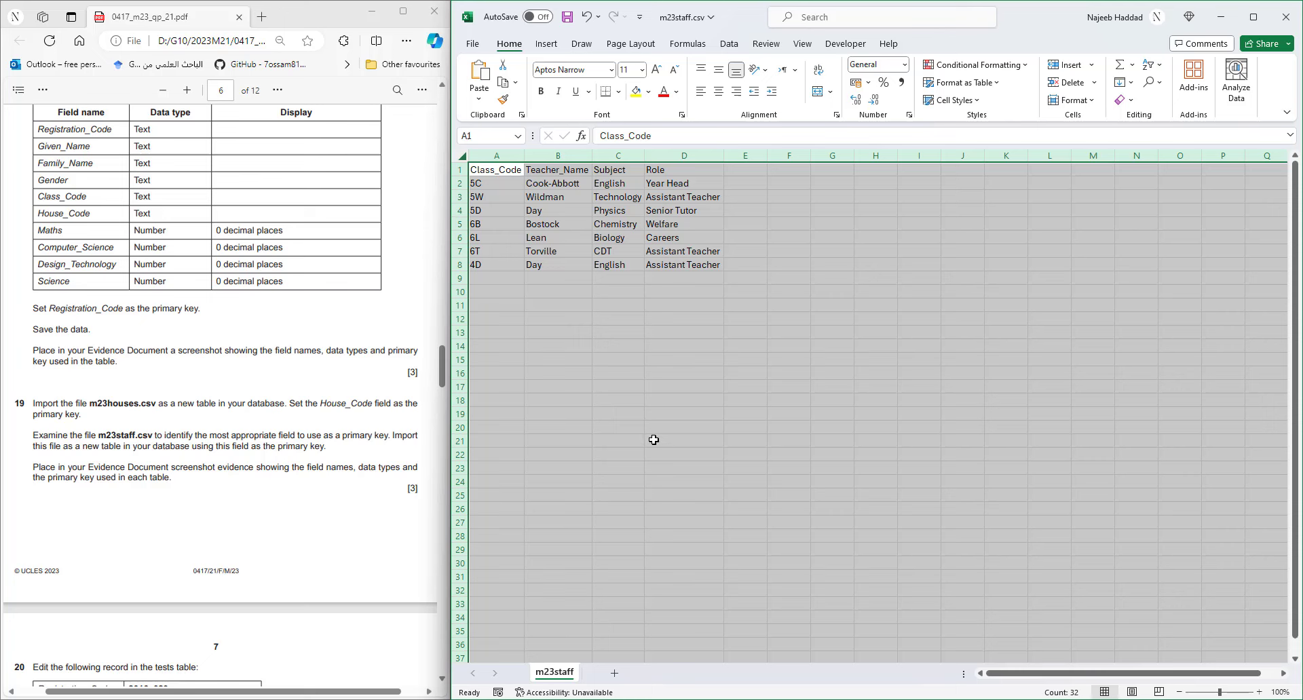
{"action": "left_click", "coordinate": [653, 440]}
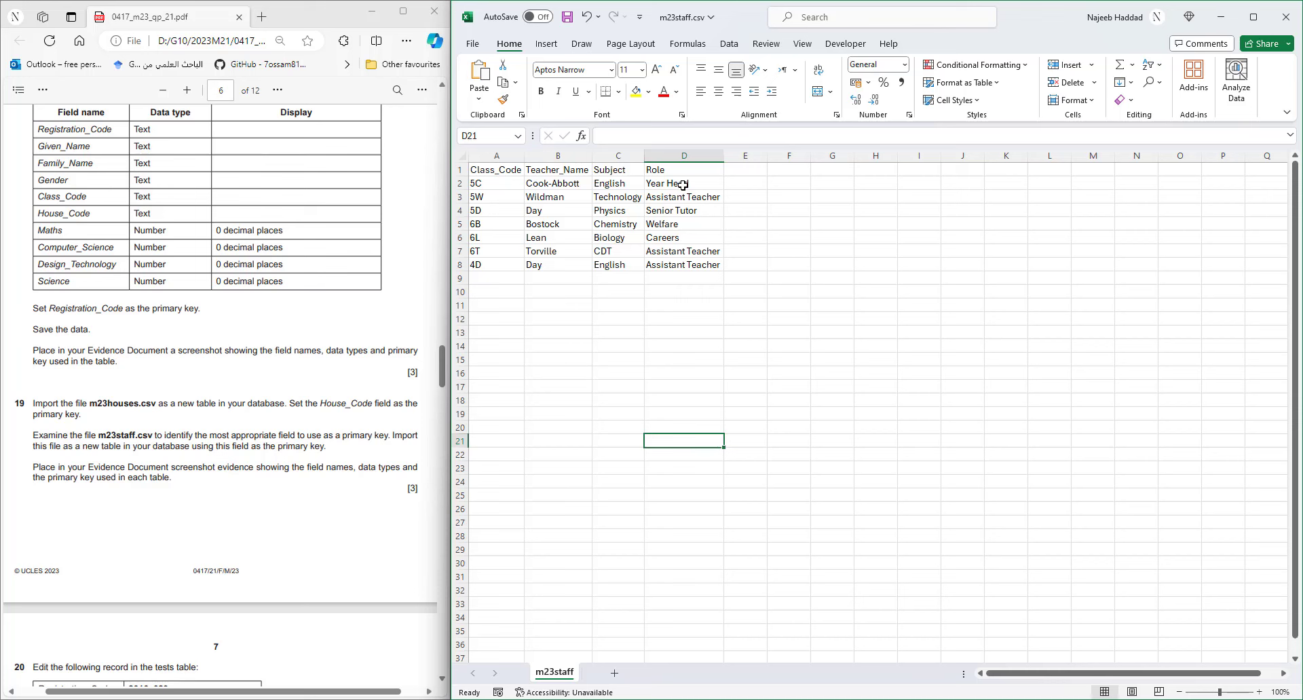
{"action": "left_click_drag", "start_coordinate": [682, 183], "coordinate": [691, 258]}
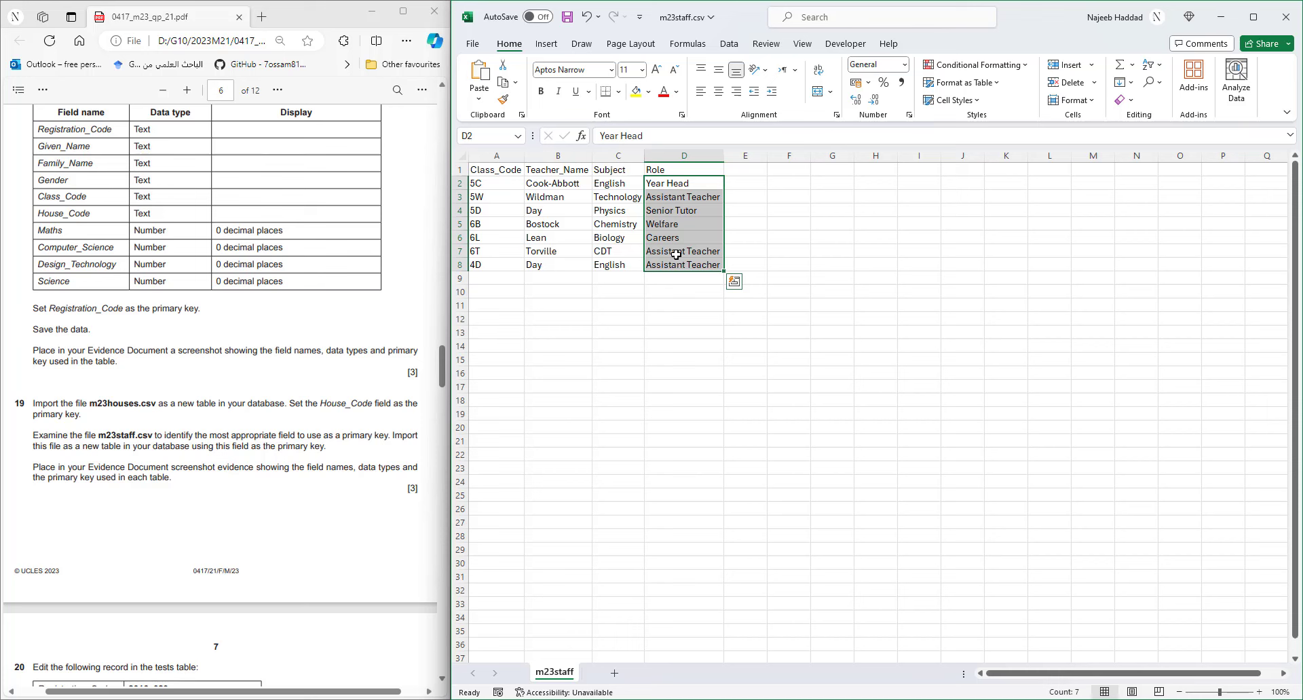
{"action": "left_click_drag", "start_coordinate": [615, 182], "coordinate": [614, 264]}
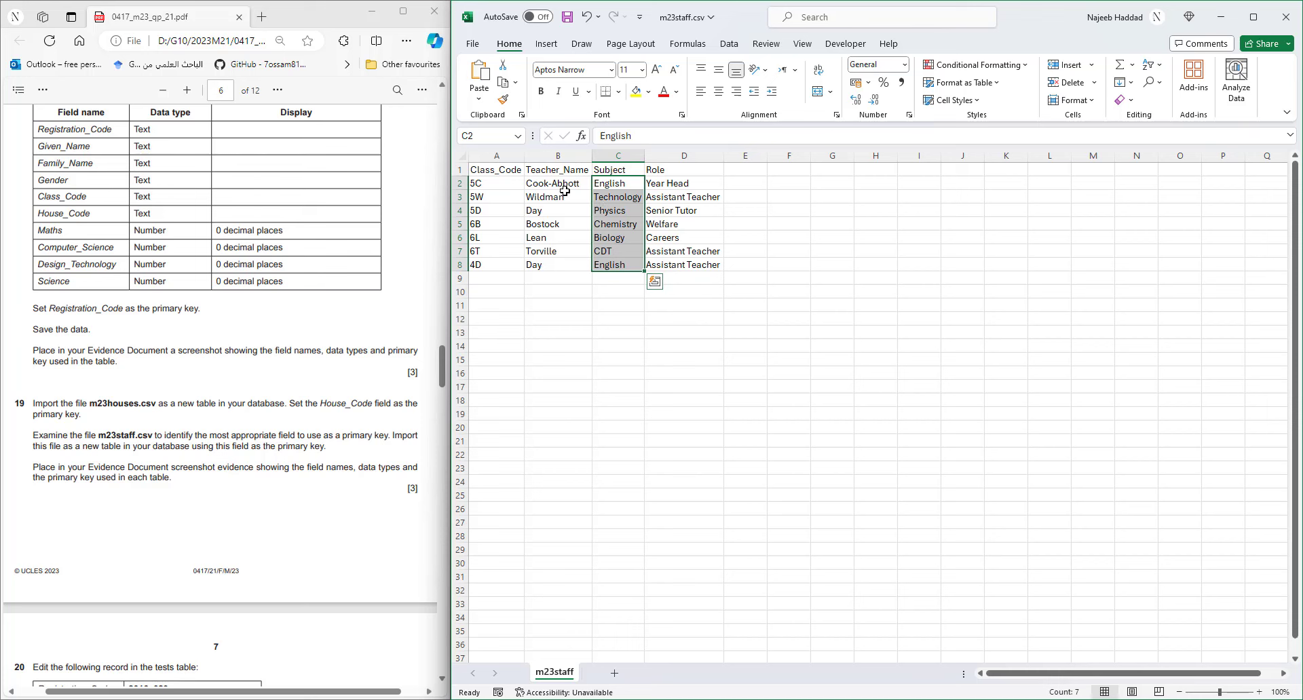
{"action": "left_click_drag", "start_coordinate": [565, 183], "coordinate": [554, 263]}
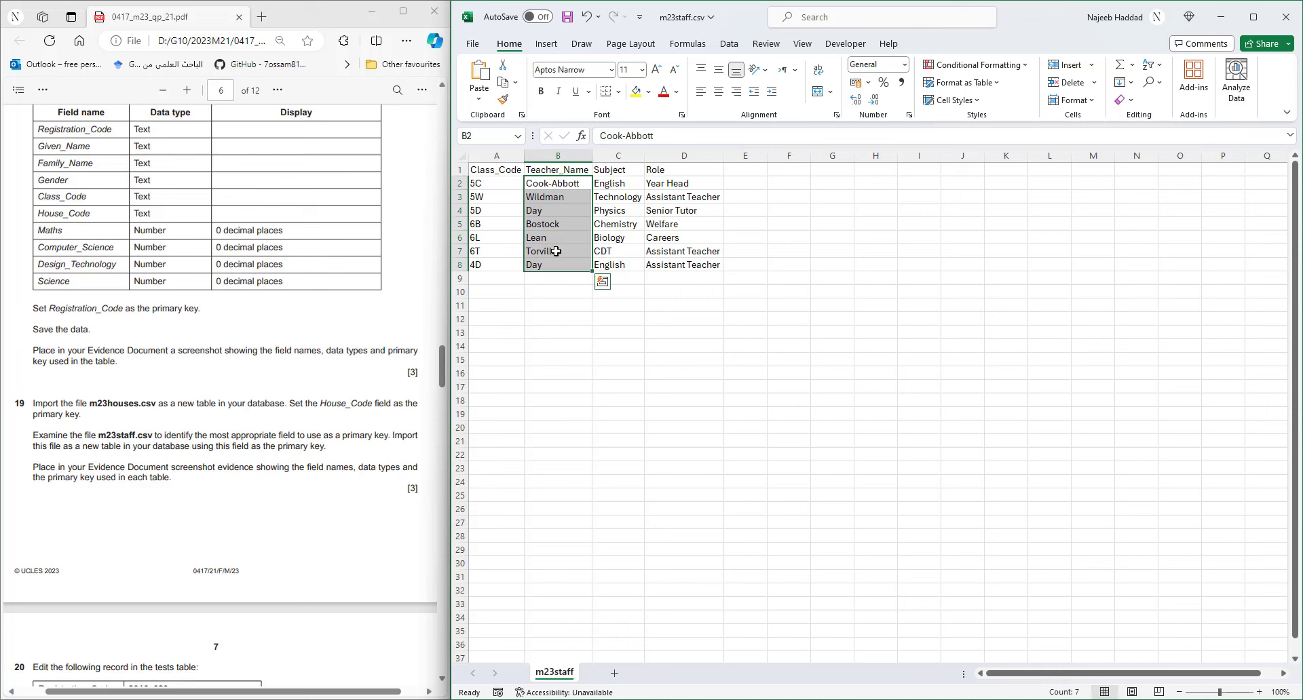
{"action": "left_click_drag", "start_coordinate": [497, 185], "coordinate": [499, 266]}
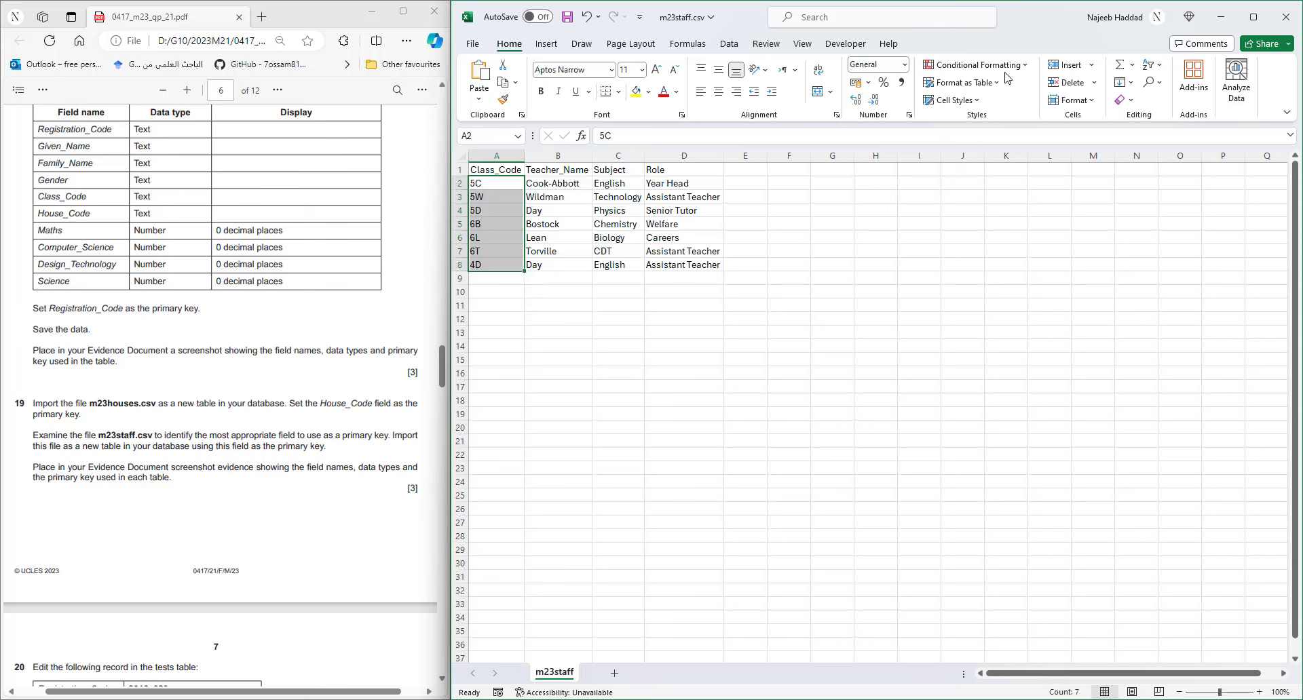
{"action": "left_click", "coordinate": [1024, 66]}
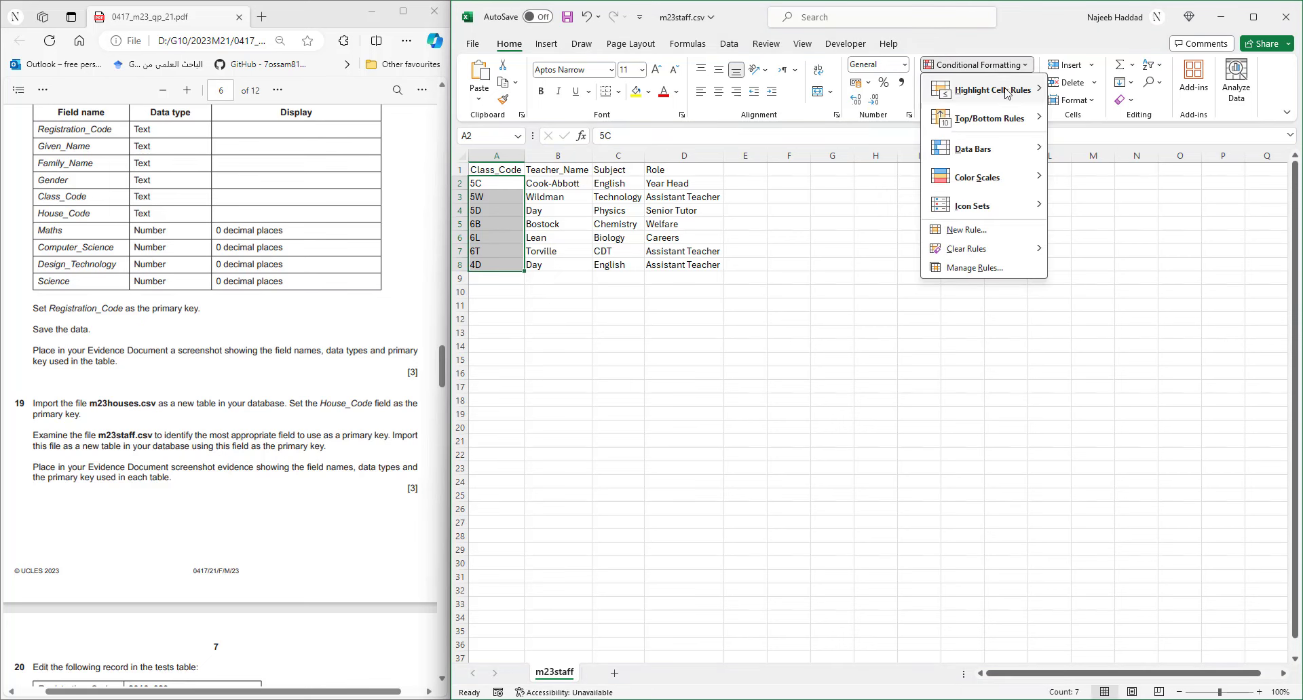
{"action": "mouse_move", "coordinate": [1006, 93]}
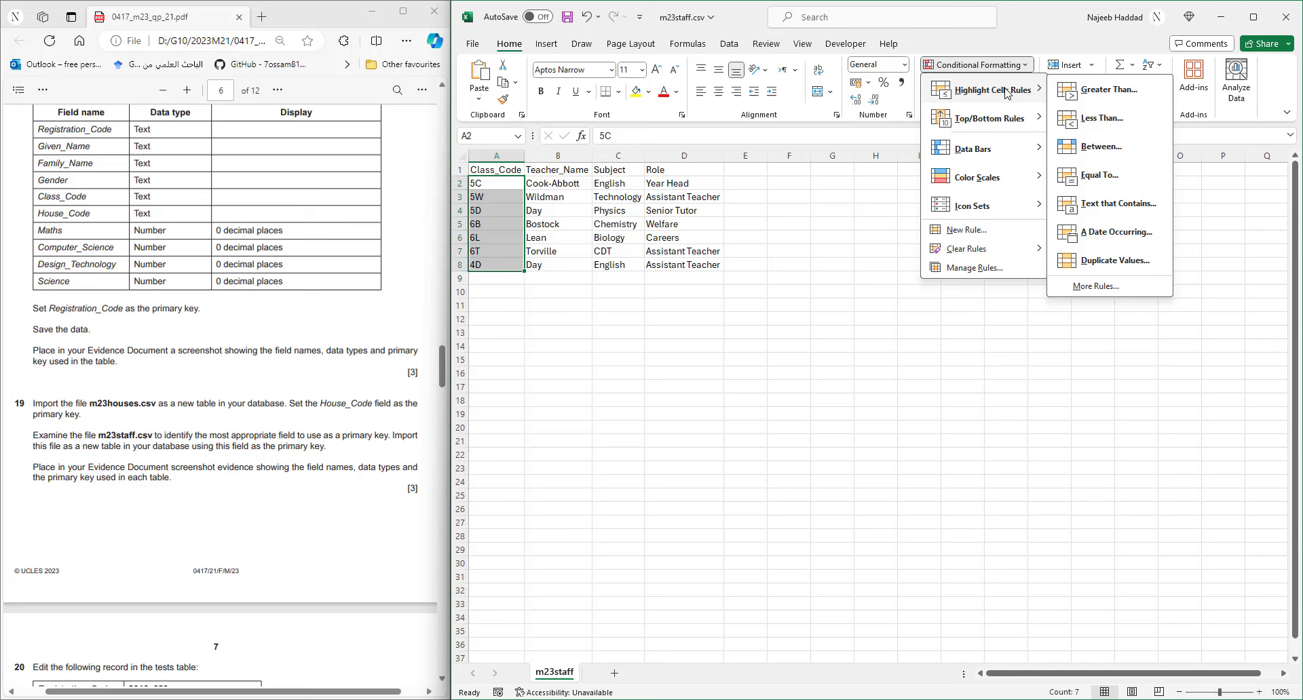
{"action": "left_click", "coordinate": [1100, 262]}
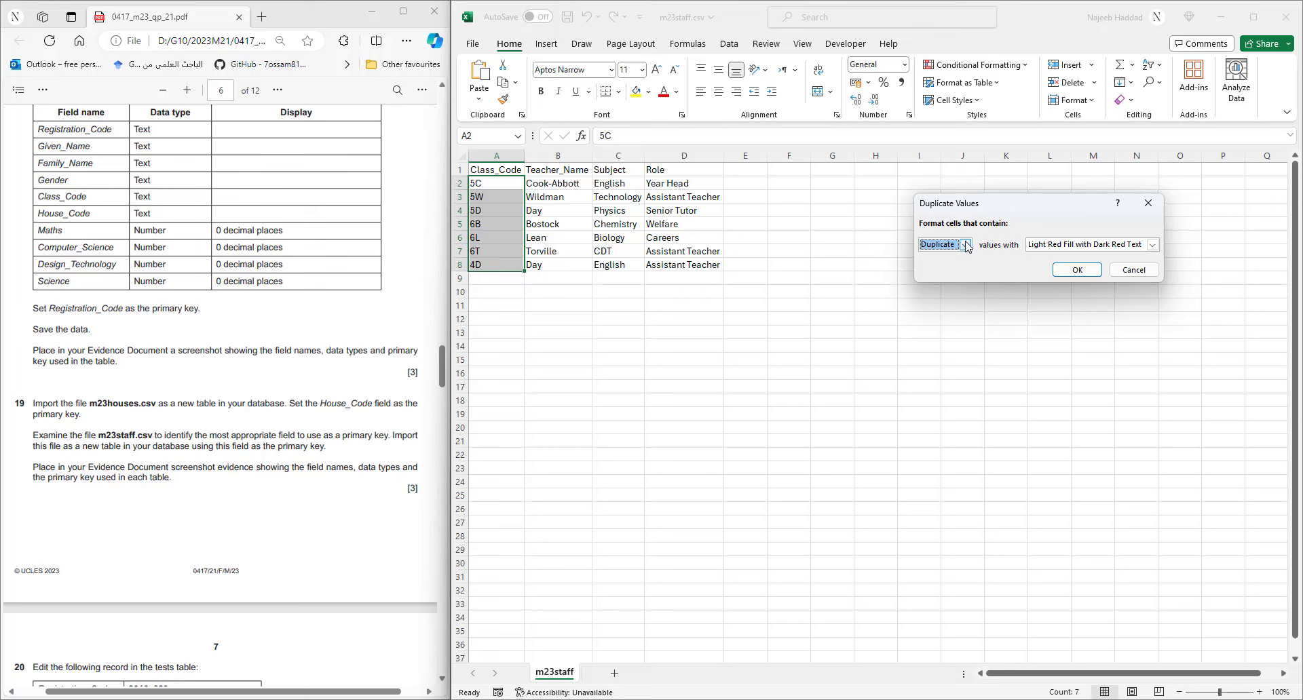
{"action": "left_click", "coordinate": [1132, 270]}
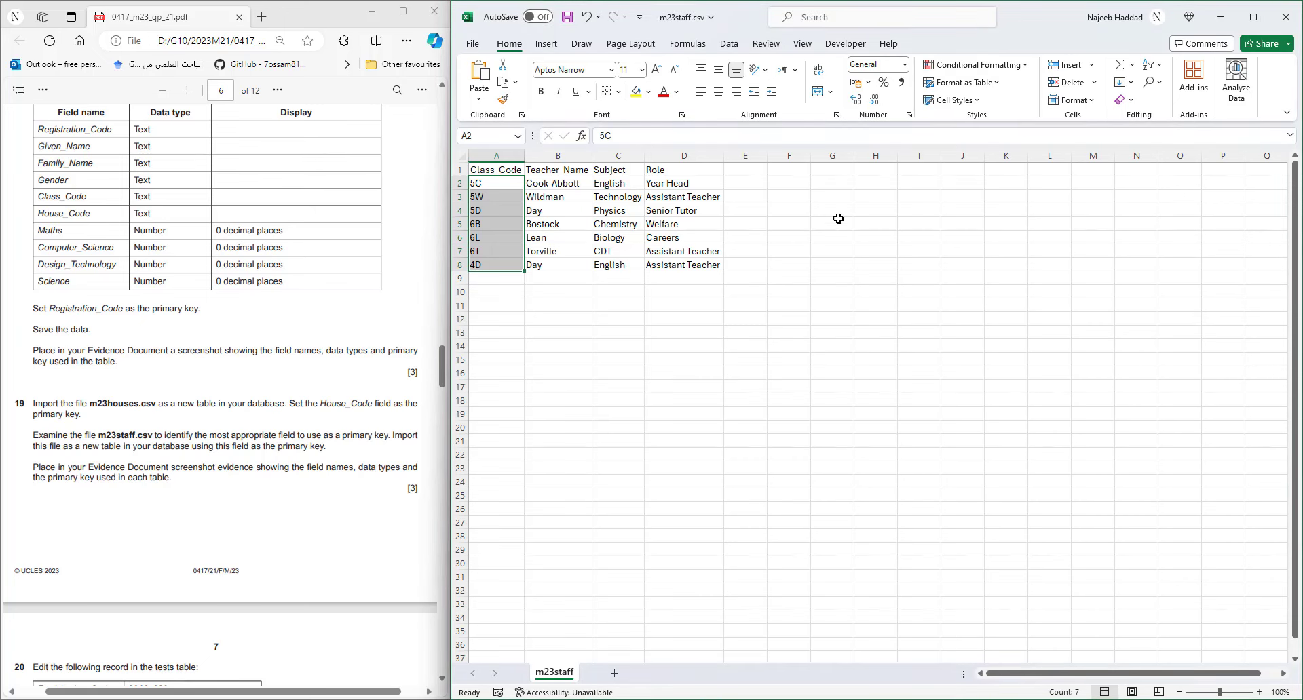
{"action": "left_click_drag", "start_coordinate": [568, 183], "coordinate": [574, 271]}
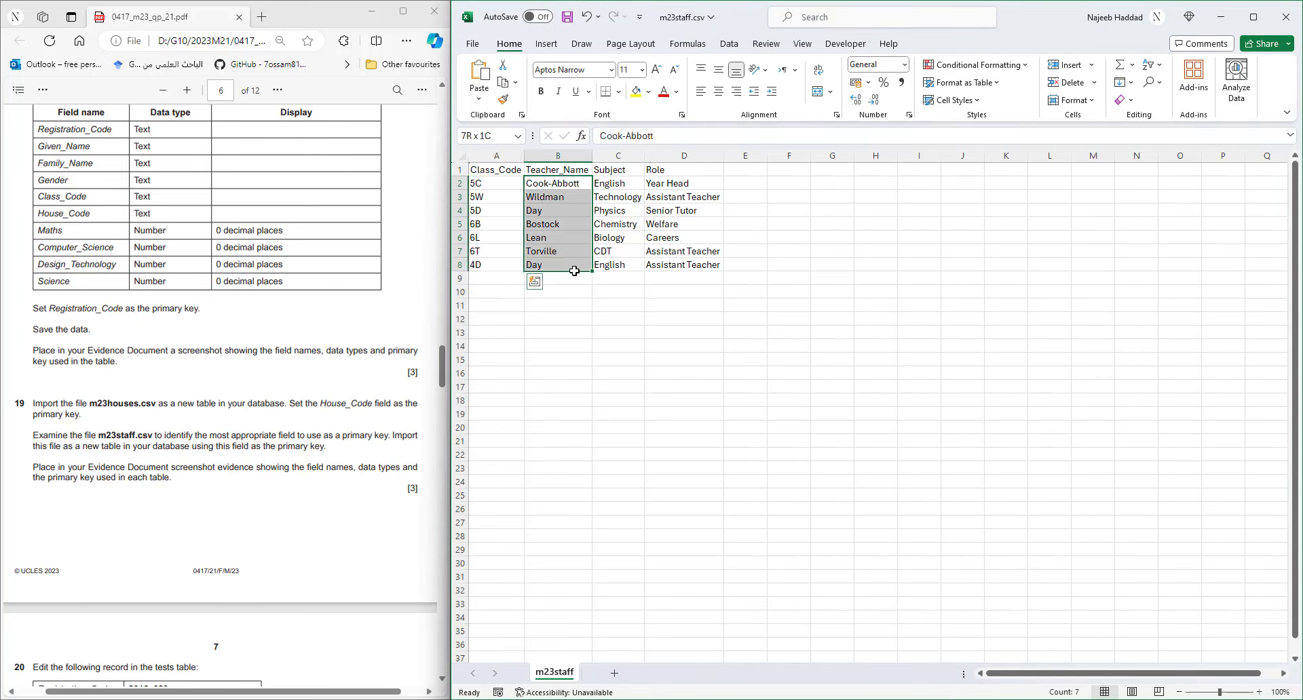
{"action": "left_click", "coordinate": [995, 65]}
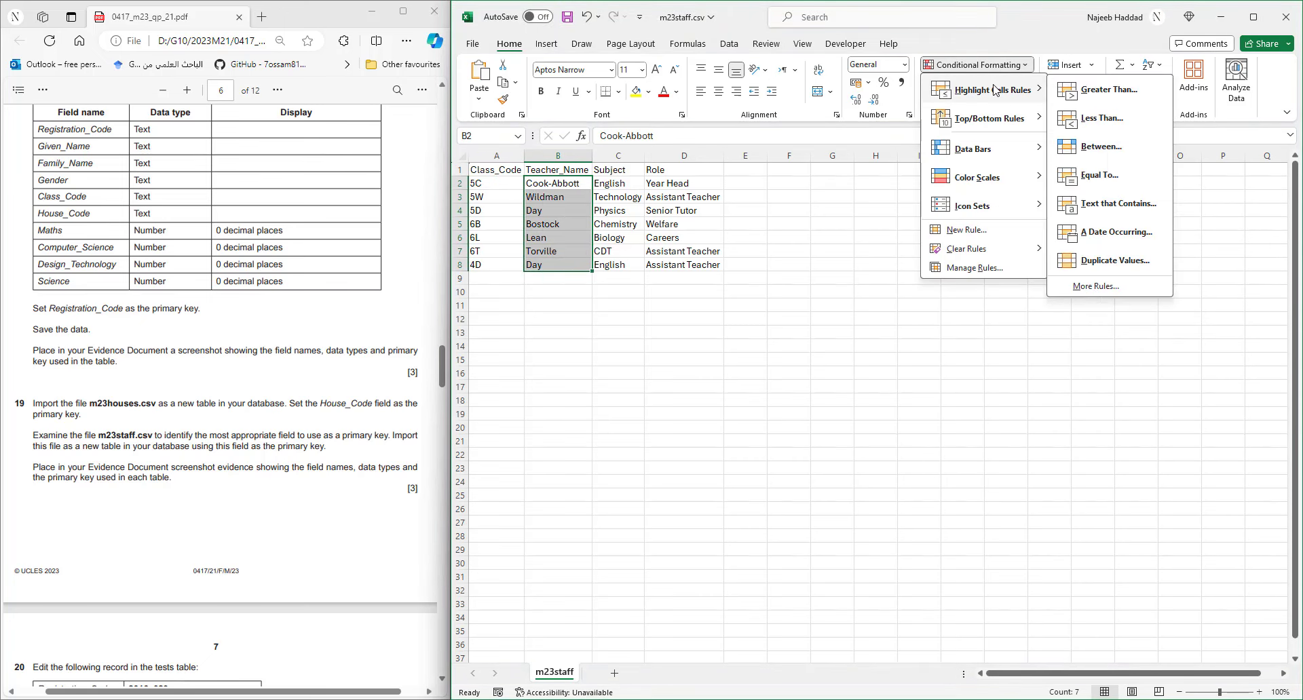
{"action": "mouse_move", "coordinate": [994, 90]}
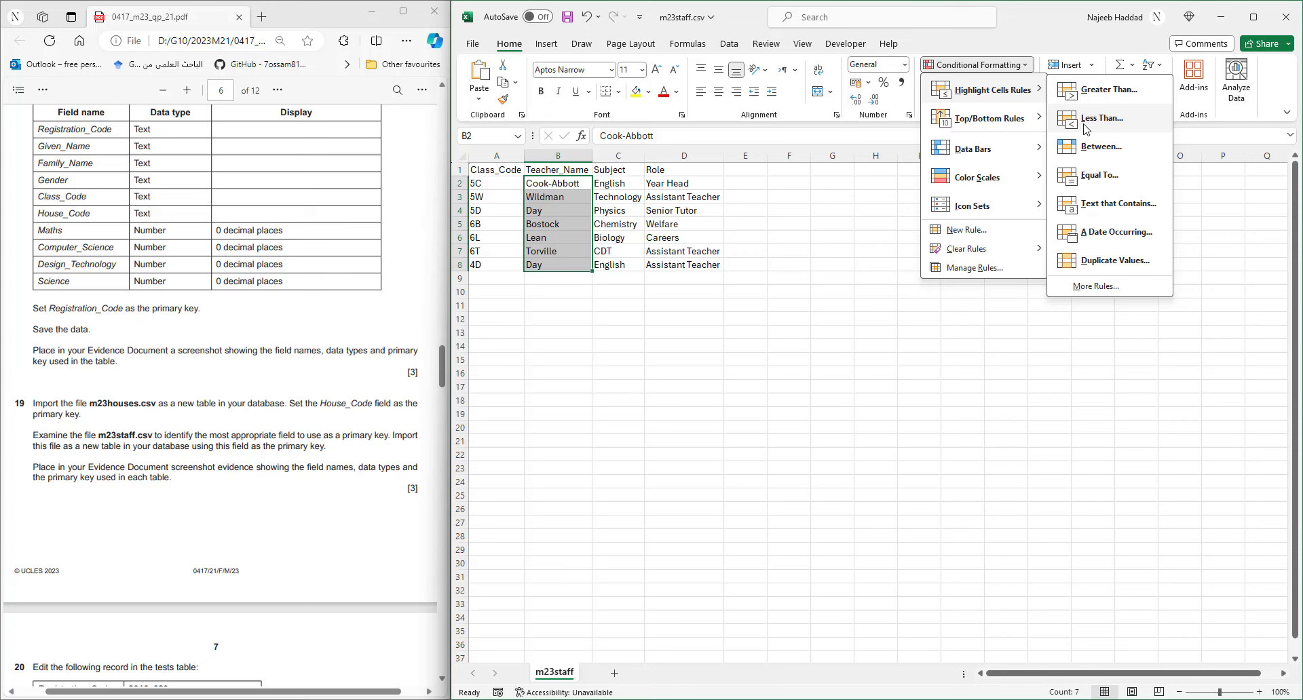
{"action": "left_click", "coordinate": [1112, 260]}
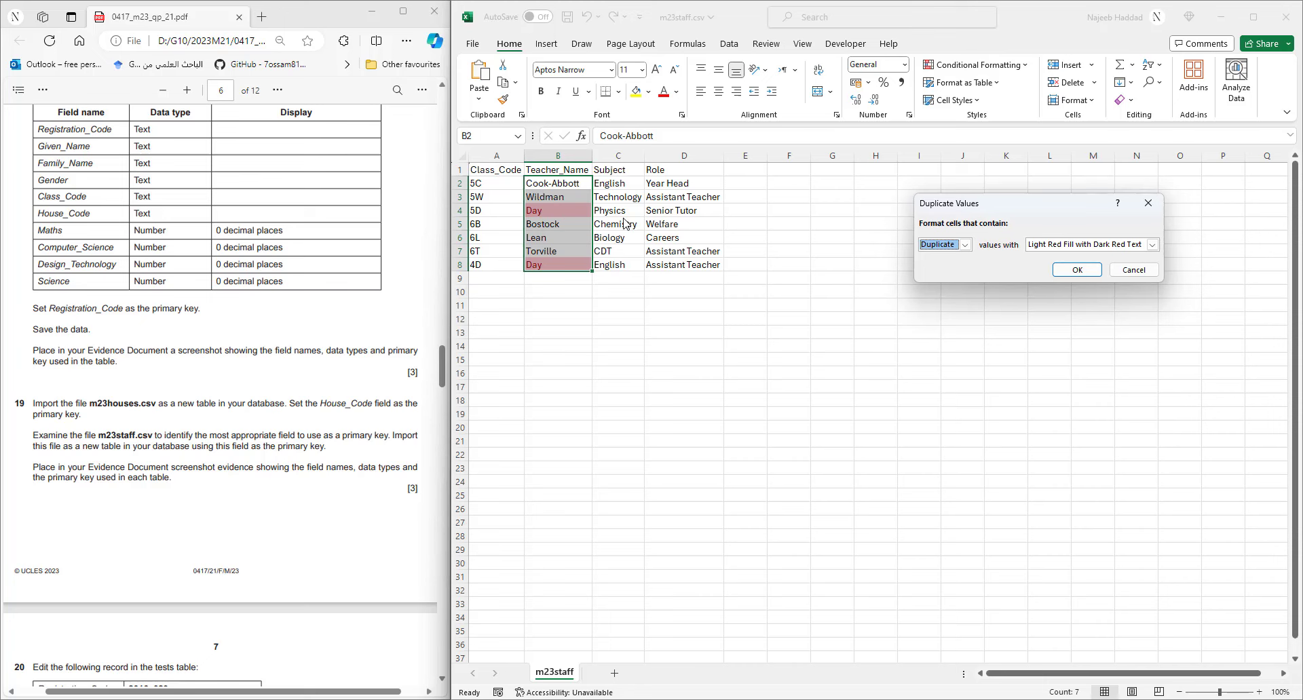
{"action": "left_click", "coordinate": [1133, 270]}
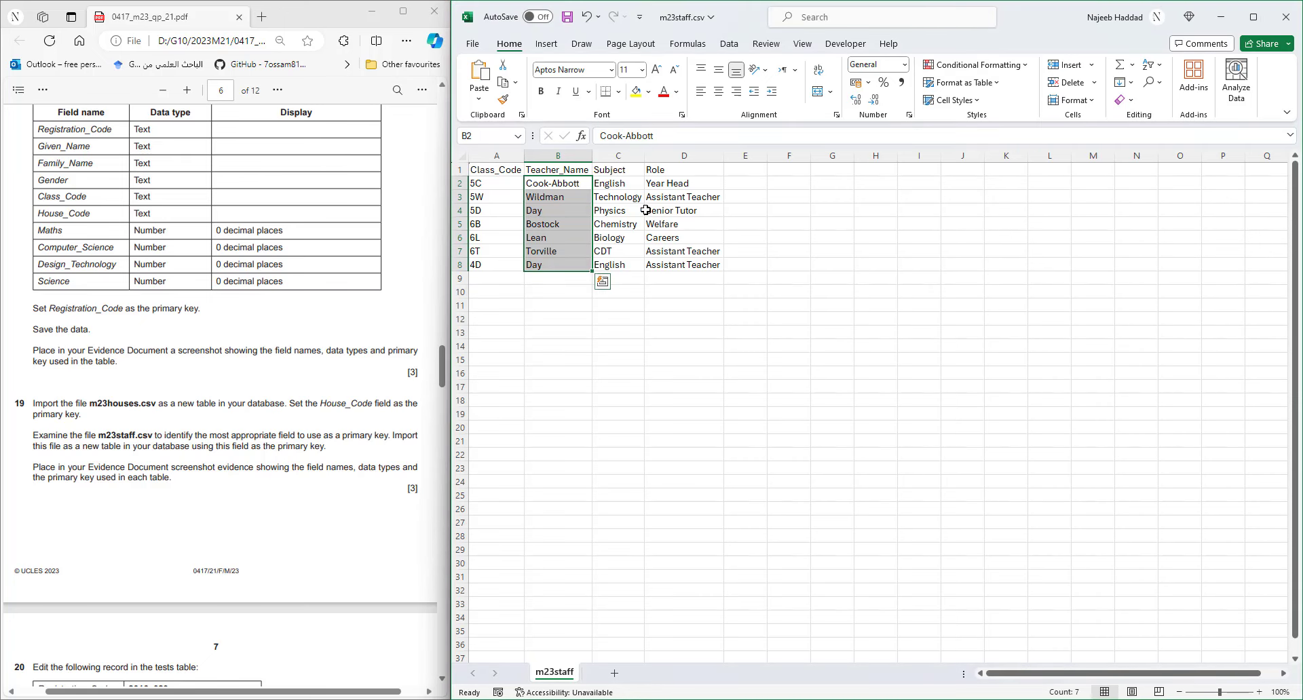
{"action": "left_click_drag", "start_coordinate": [623, 183], "coordinate": [631, 266]}
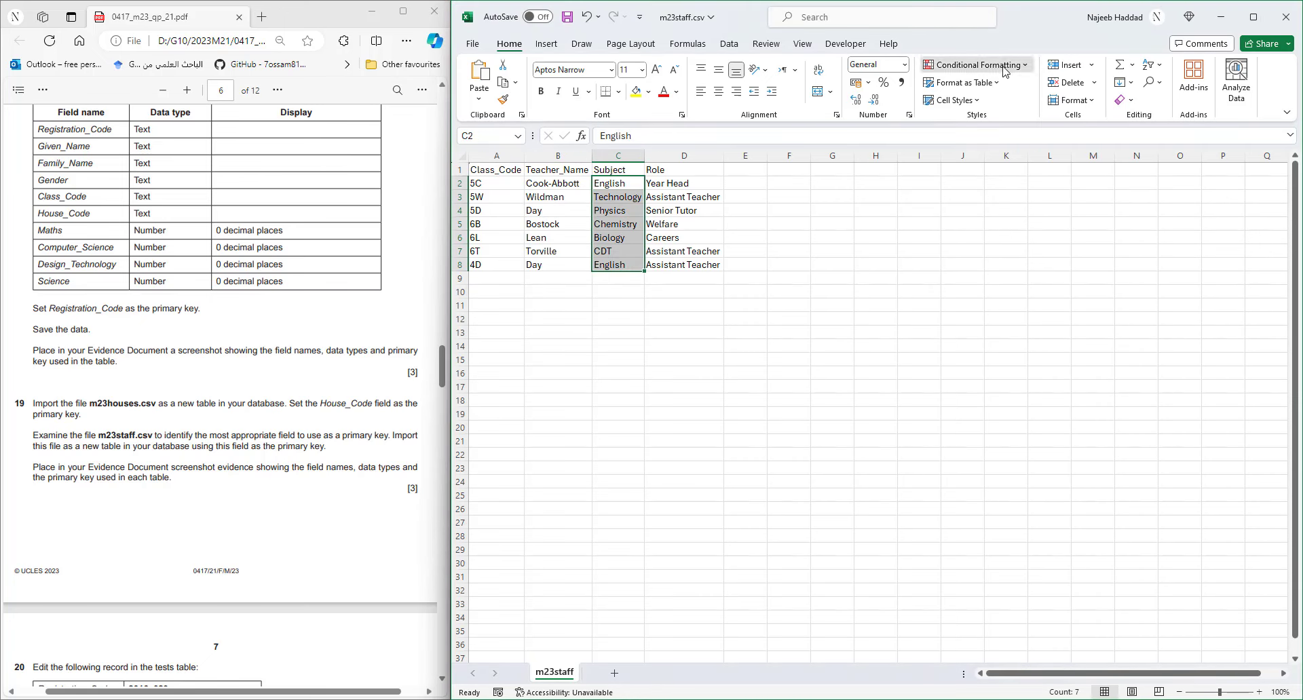
{"action": "left_click", "coordinate": [978, 64]}
{"action": "mouse_move", "coordinate": [1009, 107]}
{"action": "left_click", "coordinate": [1113, 260]}
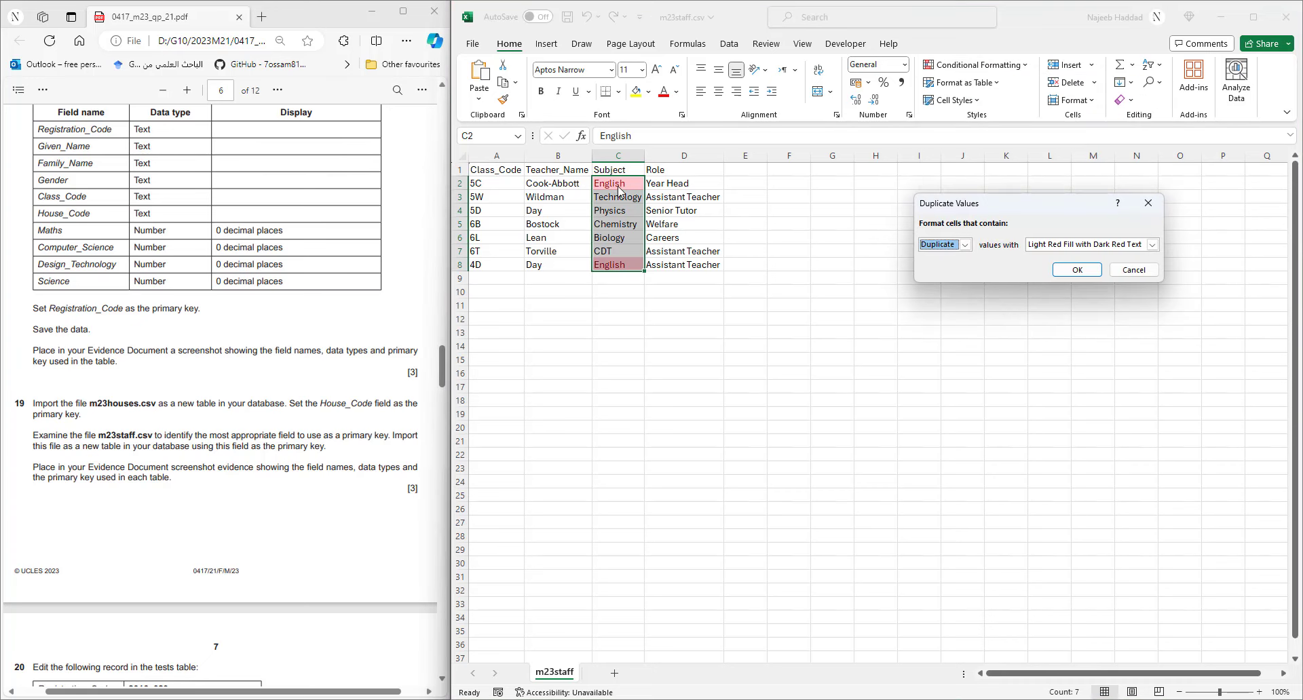
{"action": "left_click", "coordinate": [1150, 271]}
{"action": "left_click_drag", "start_coordinate": [682, 185], "coordinate": [678, 265]}
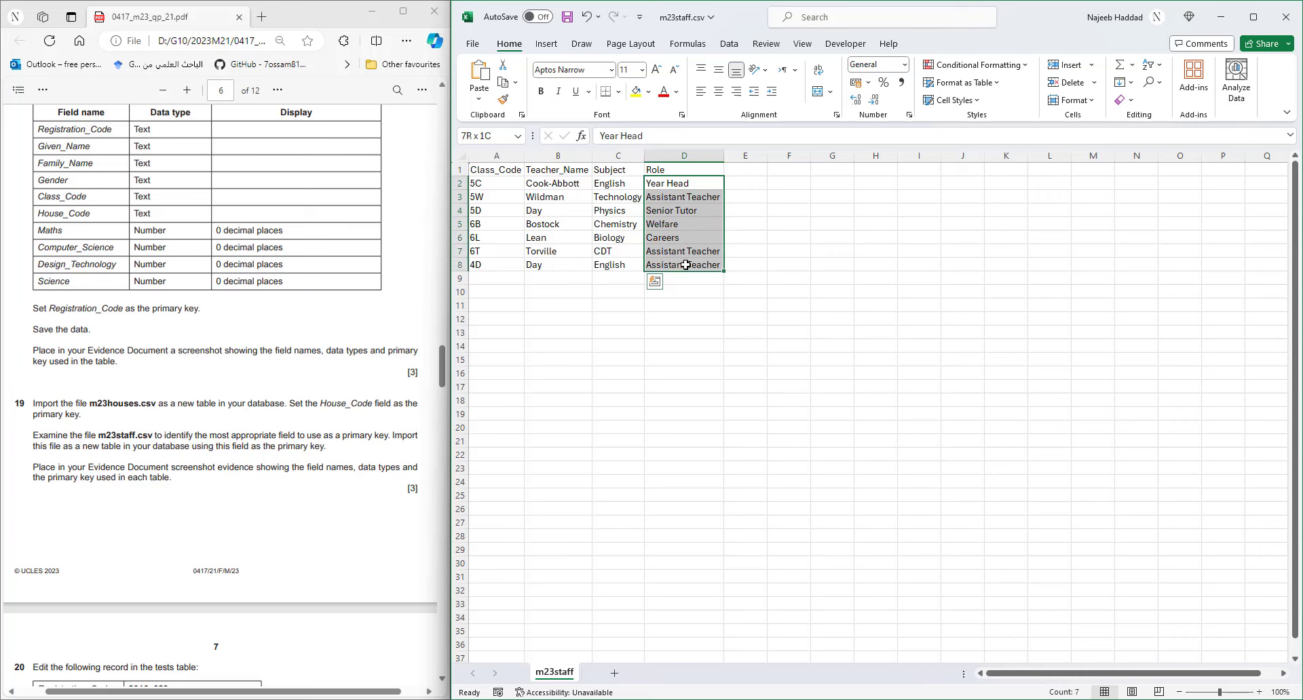
{"action": "left_click", "coordinate": [974, 64]}
{"action": "mouse_move", "coordinate": [990, 89]}
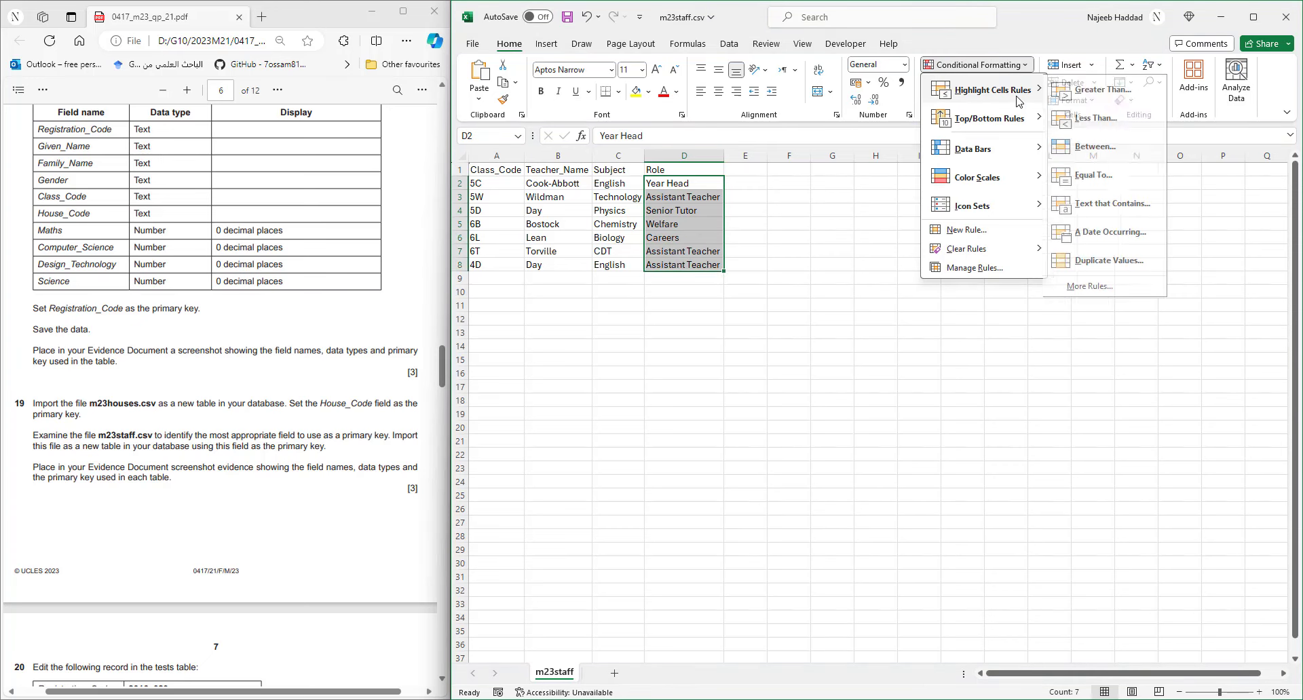
{"action": "left_click", "coordinate": [1106, 261]}
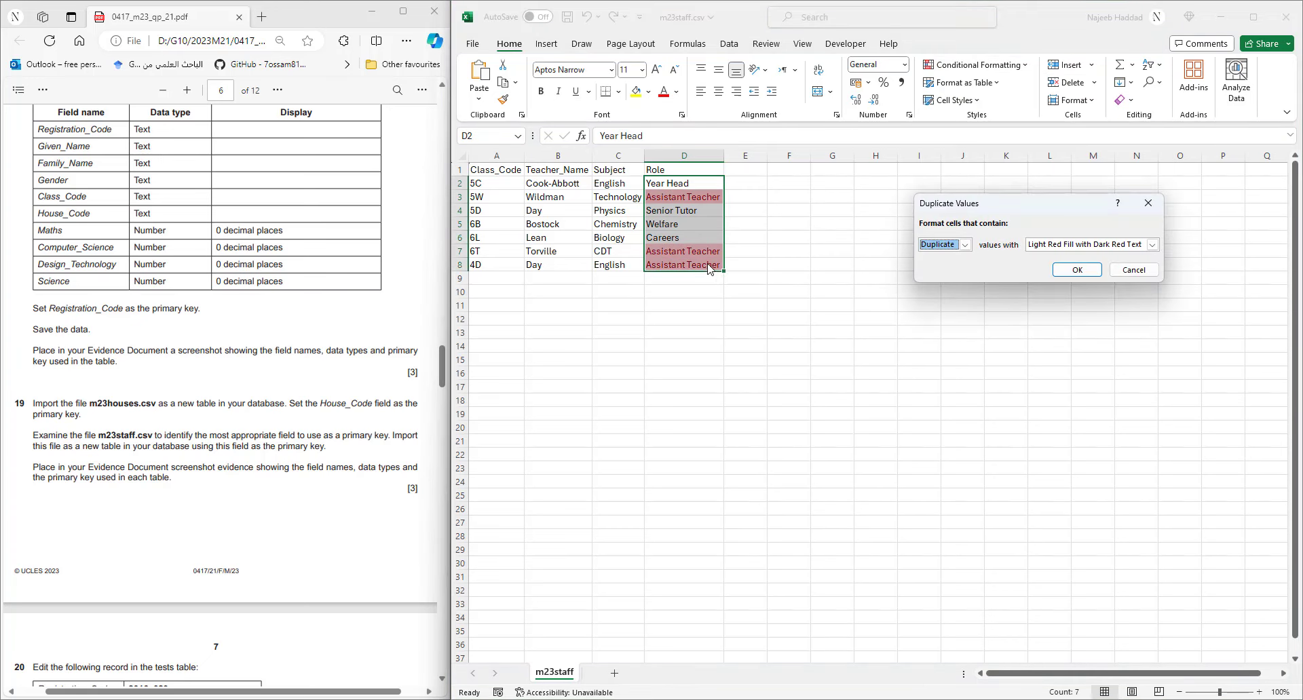
{"action": "left_click", "coordinate": [1132, 270]}
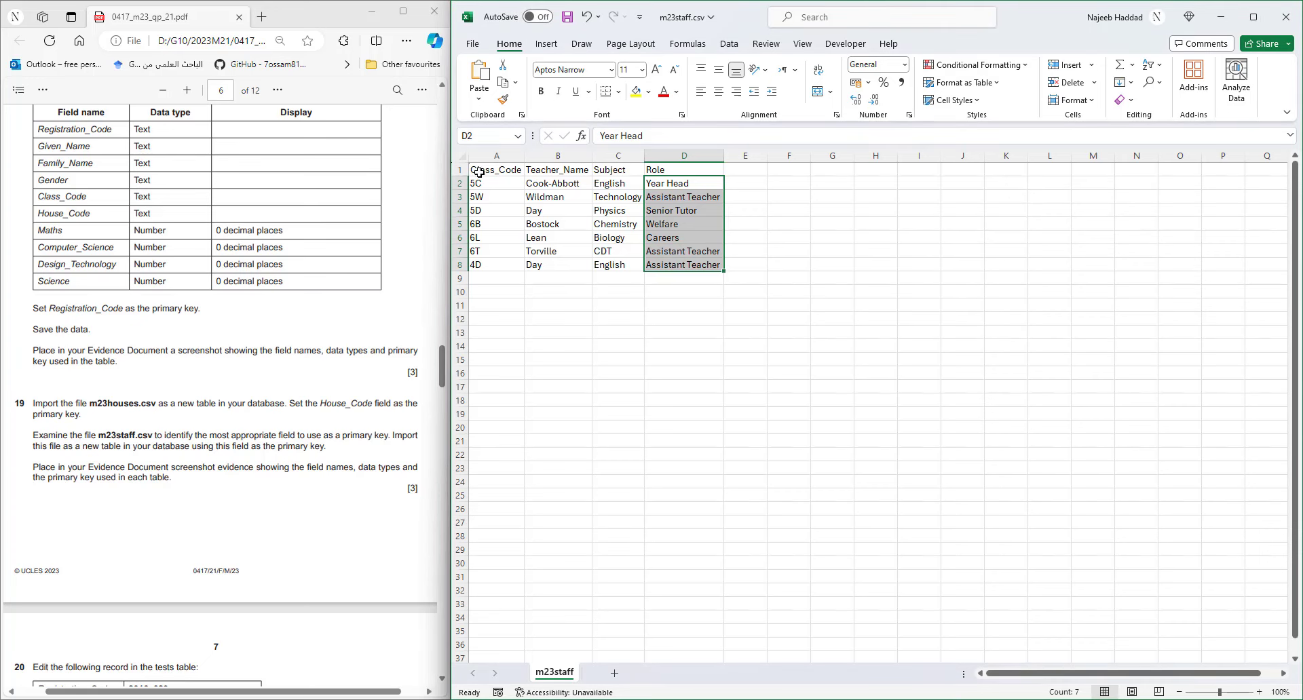
- Close m23staff.csv in Excel without saving and return to the Access database
{"action": "left_click", "coordinate": [1283, 17]}
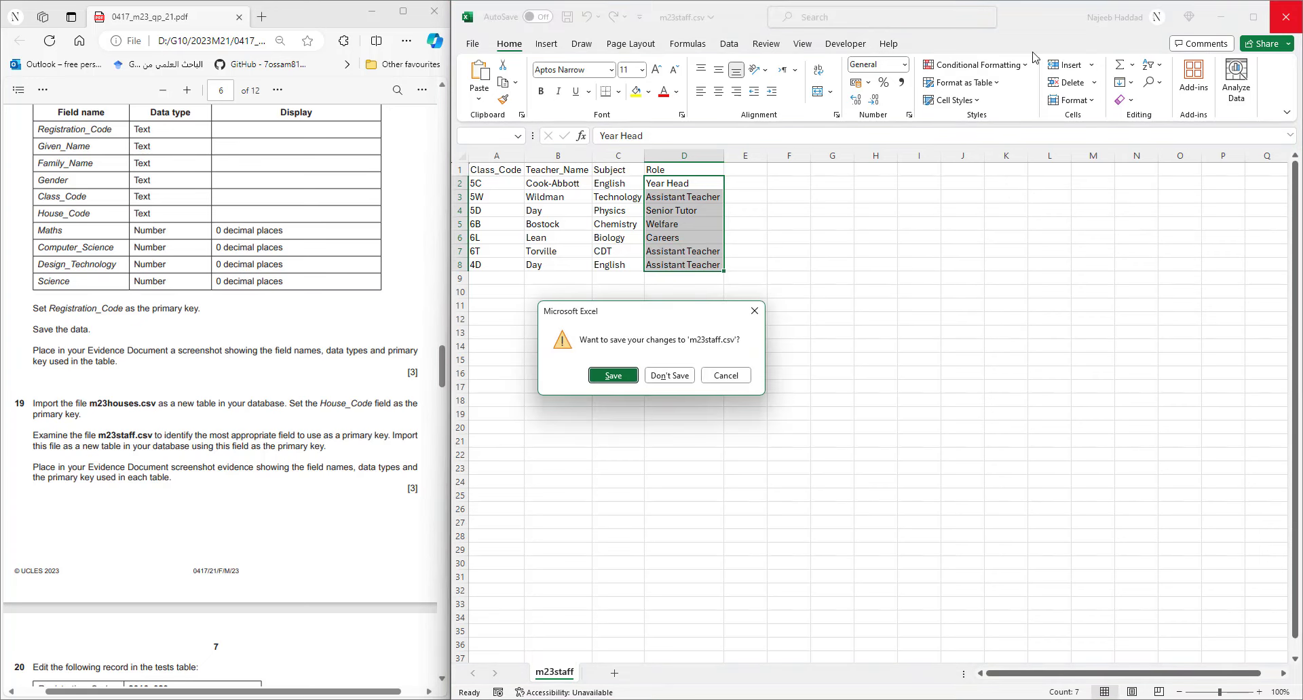
{"action": "left_click", "coordinate": [679, 377]}
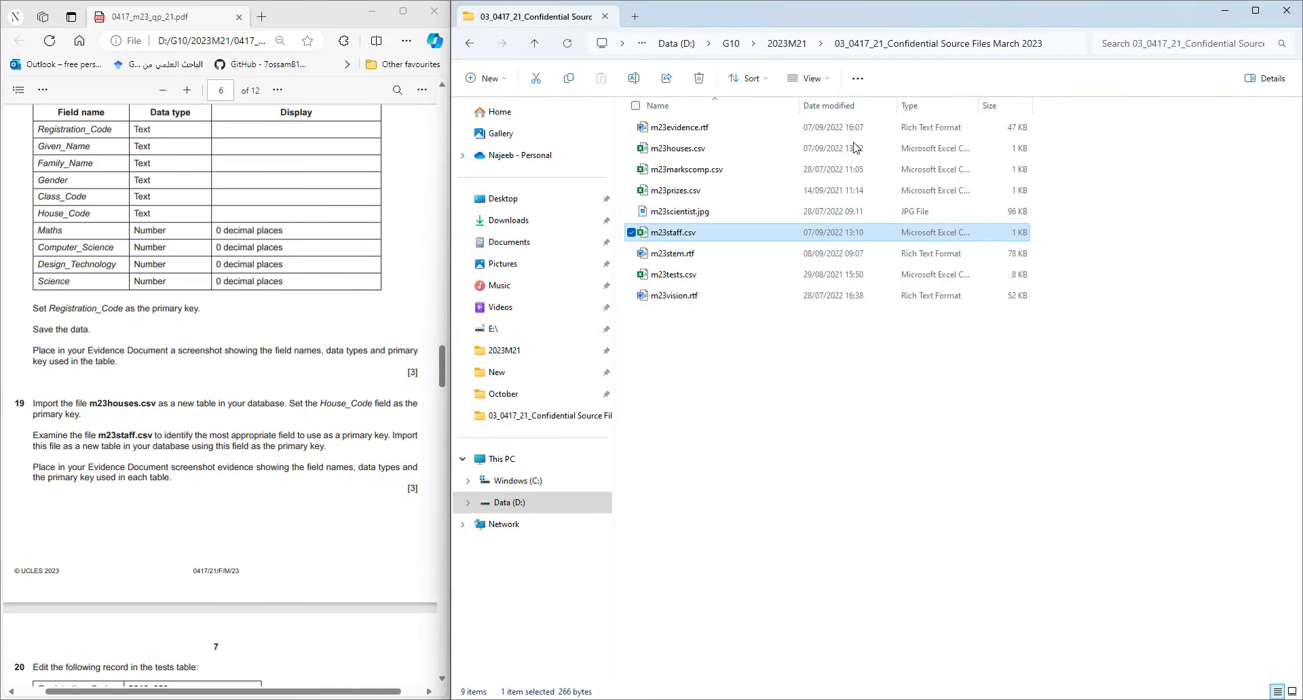
{"action": "left_click", "coordinate": [786, 46]}
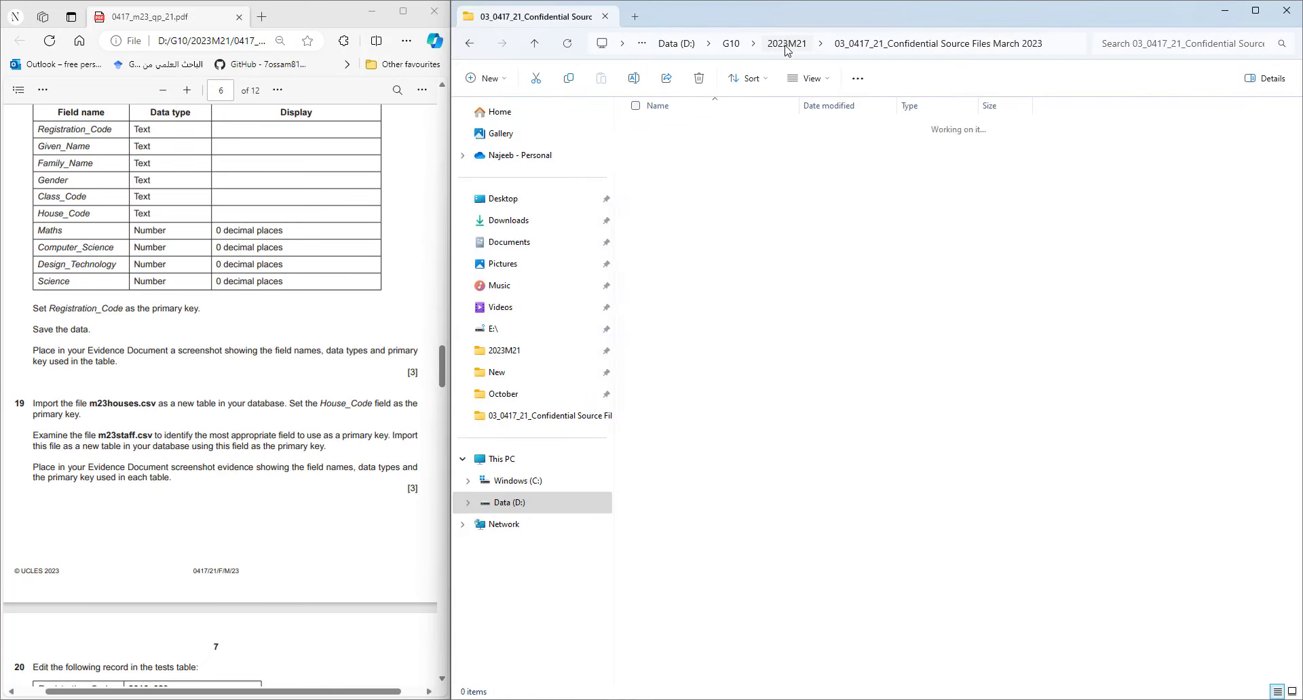
{"action": "left_click", "coordinate": [893, 699]}
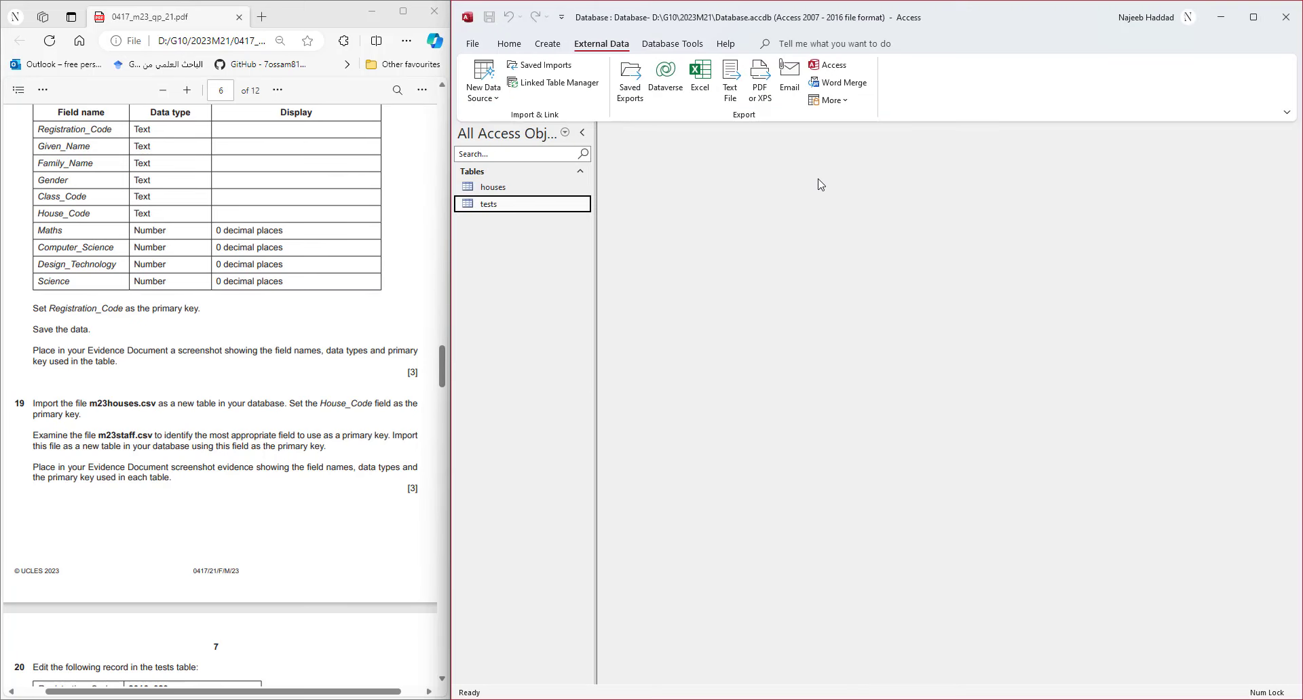
- Start a text-file import of m23staff.csv into a new table
{"action": "left_click", "coordinate": [479, 102]}
{"action": "mouse_move", "coordinate": [536, 125]}
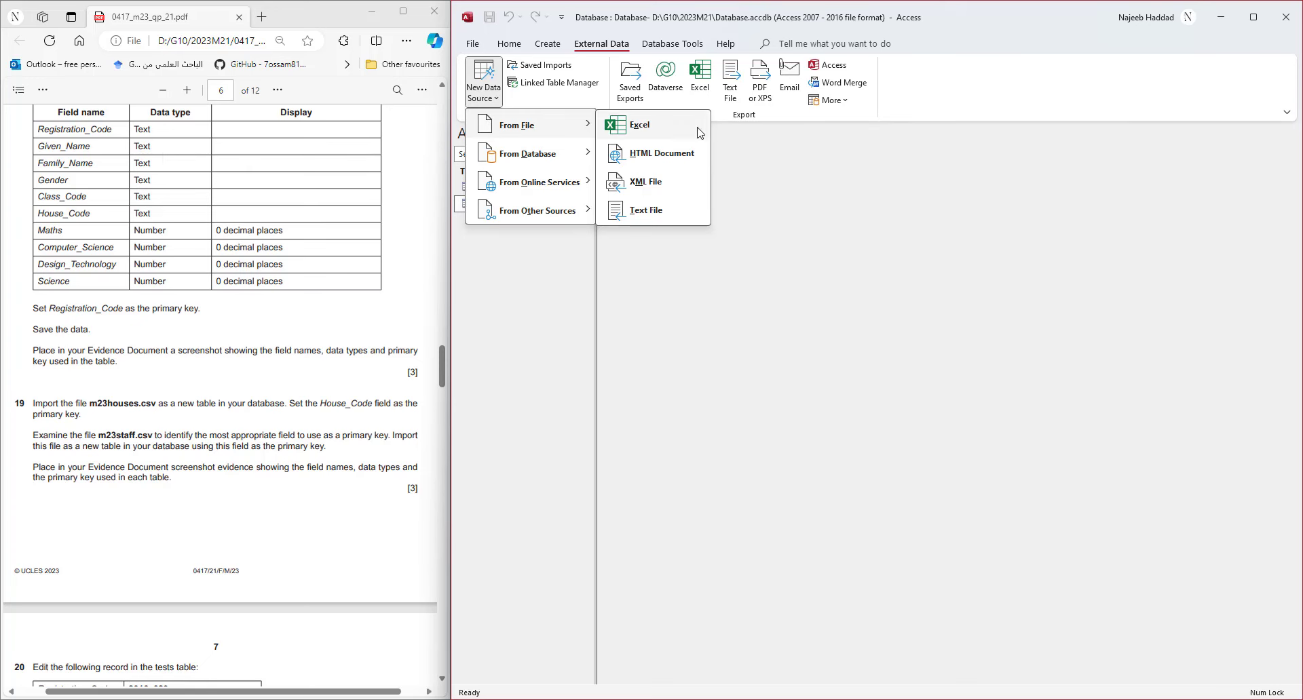
{"action": "left_click", "coordinate": [654, 212]}
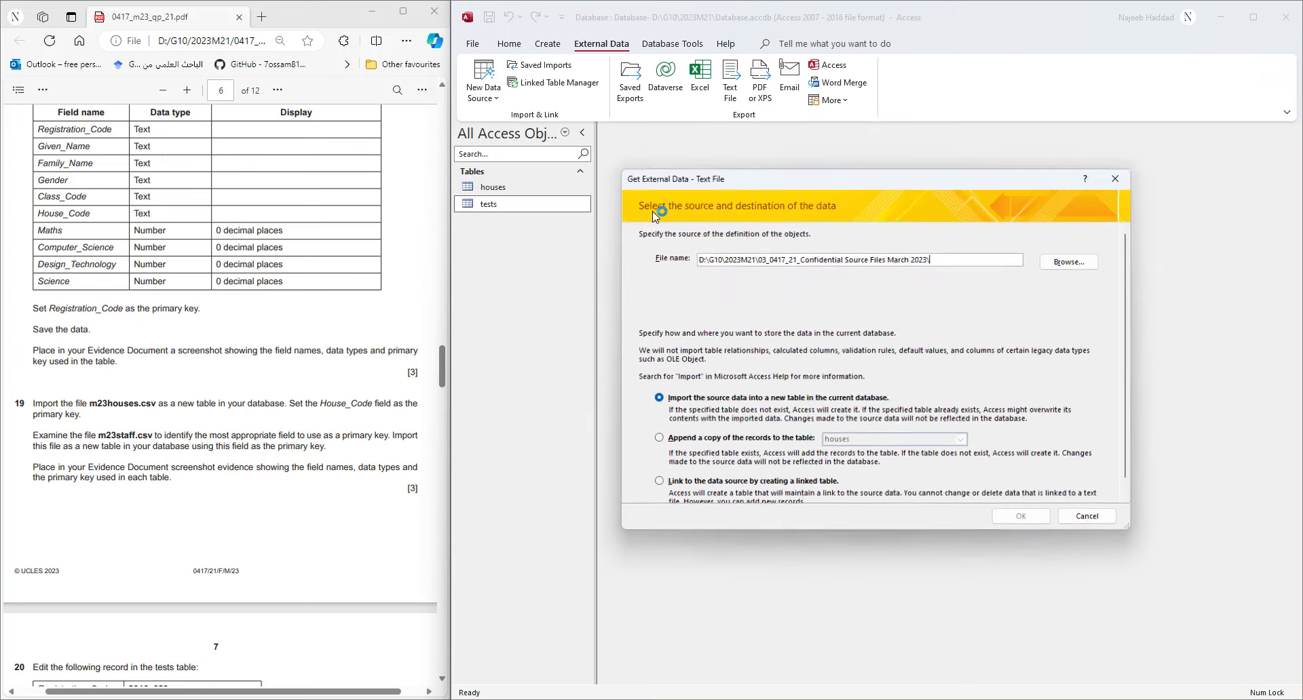
{"action": "left_click", "coordinate": [1049, 266]}
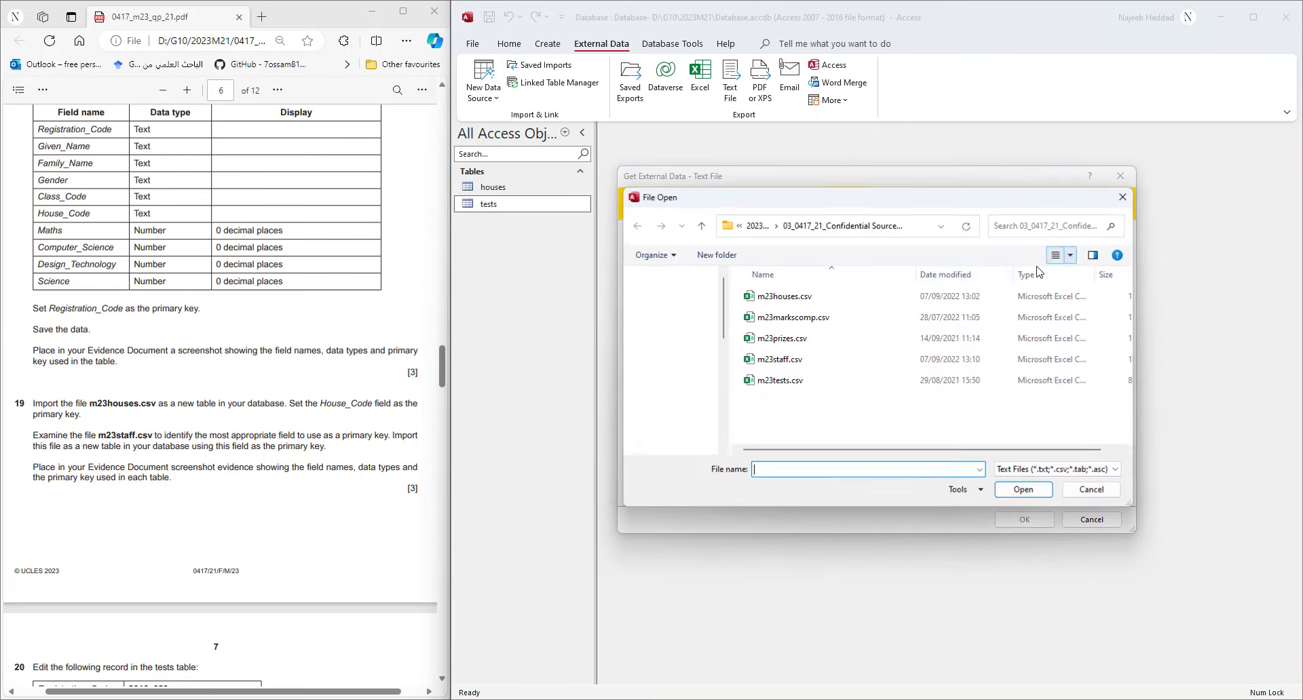
{"action": "left_click", "coordinate": [803, 360]}
{"action": "double_click", "coordinate": [803, 360]}
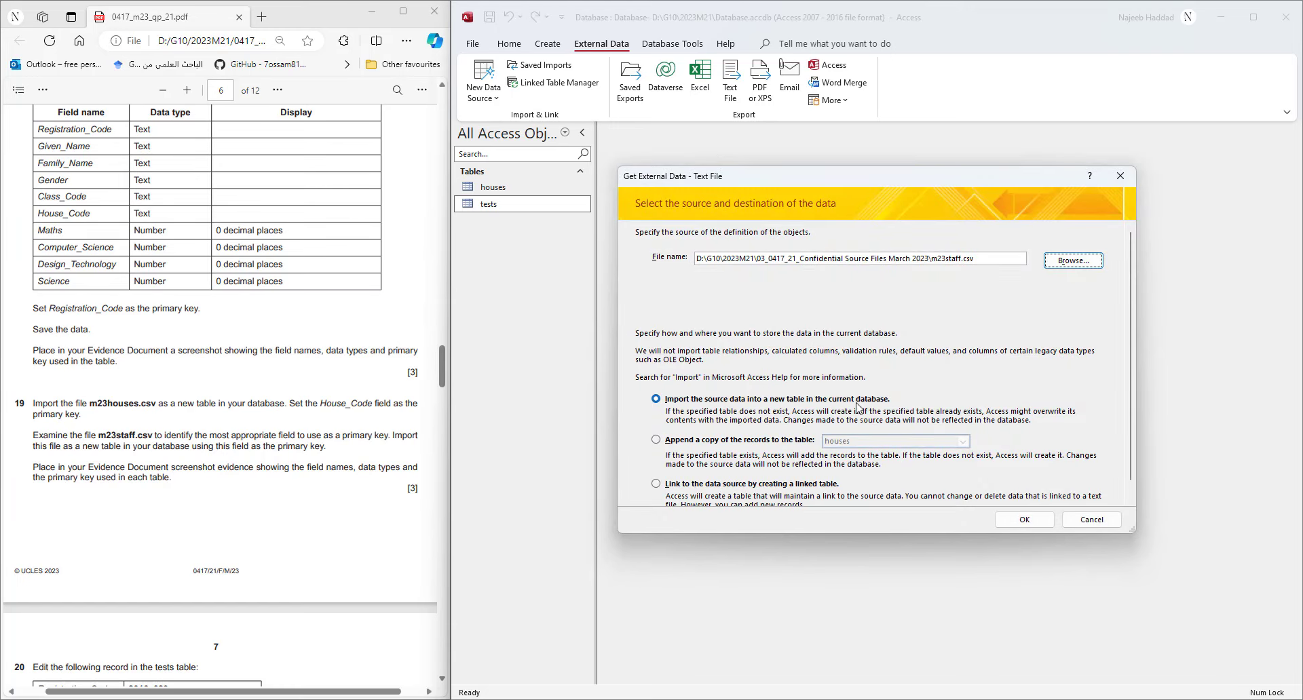
{"action": "left_click", "coordinate": [1024, 519]}
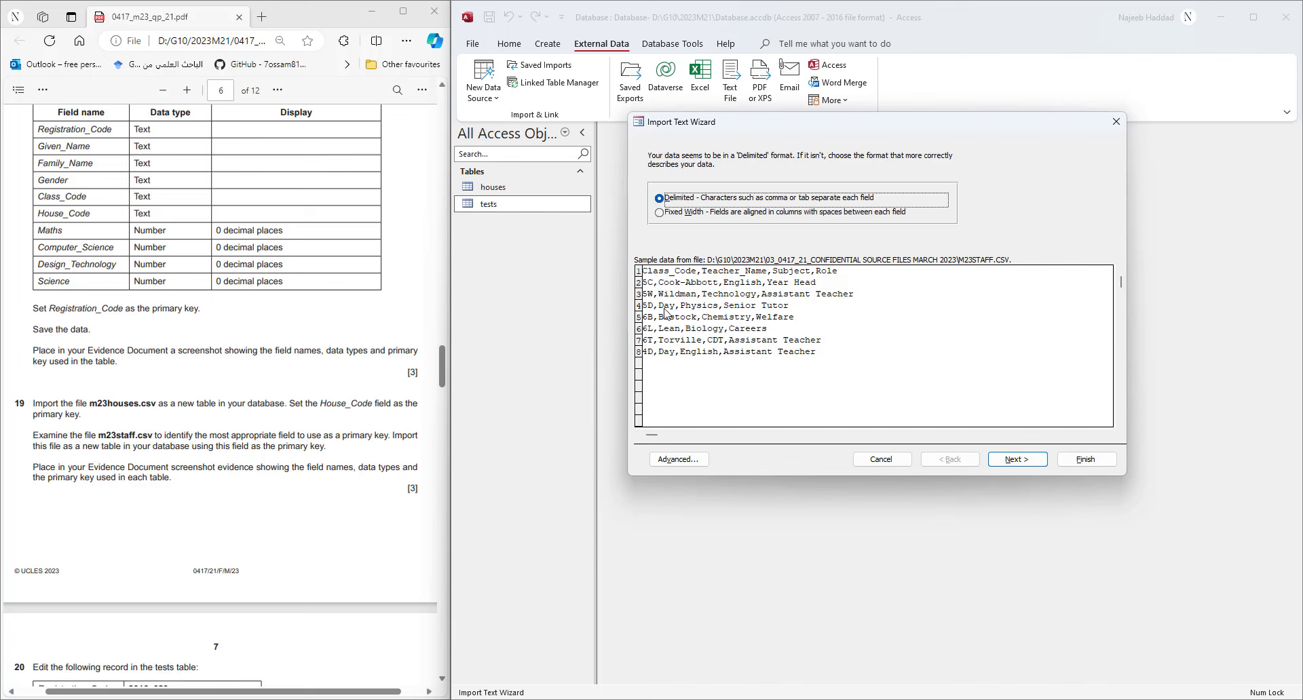
- Import it as delimited, with the first row as field names and Class_Code as primary key
{"action": "left_click", "coordinate": [1018, 460]}
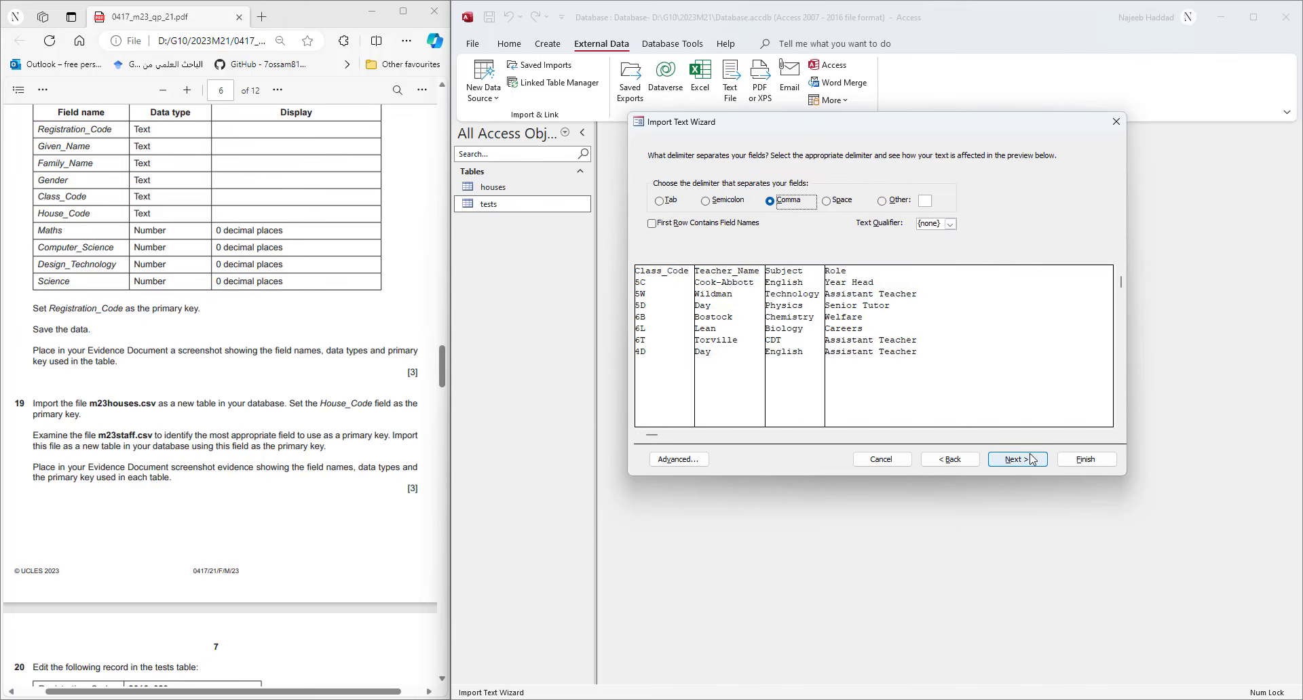
{"action": "left_click", "coordinate": [653, 224]}
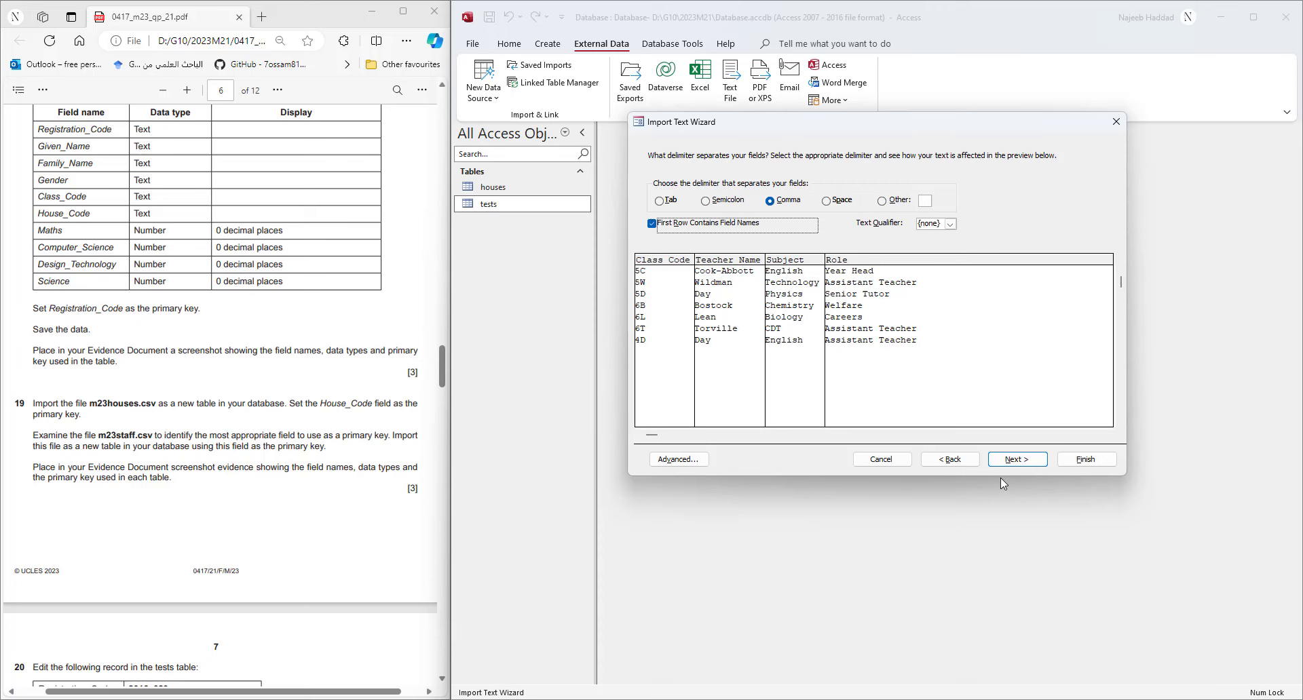
{"action": "left_click", "coordinate": [678, 459]}
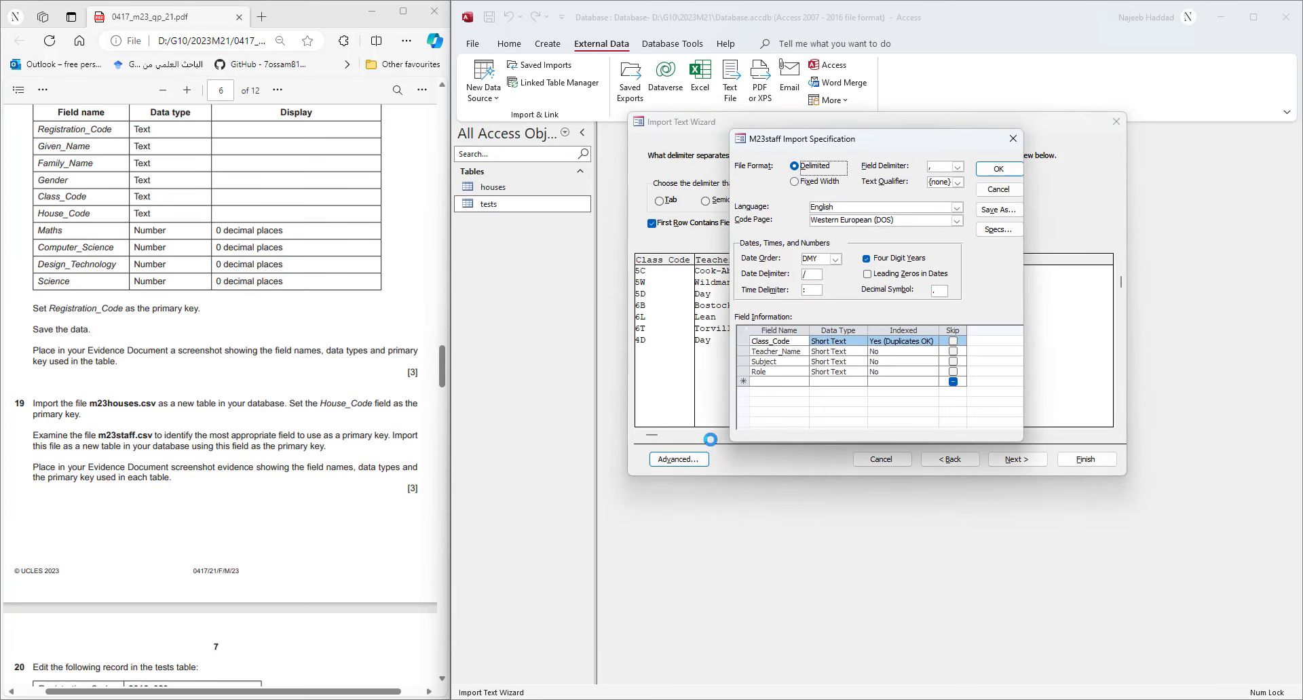
{"action": "left_click", "coordinate": [1016, 195]}
{"action": "left_click", "coordinate": [1016, 459]}
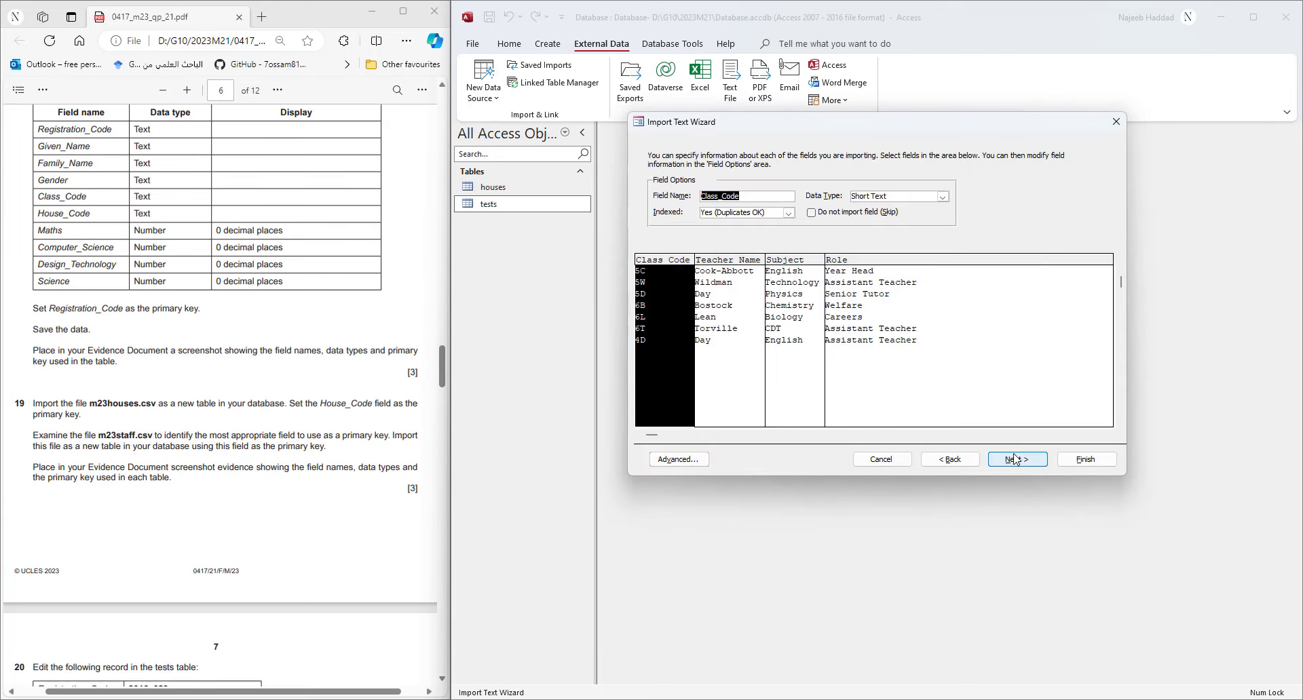
{"action": "left_click", "coordinate": [691, 461]}
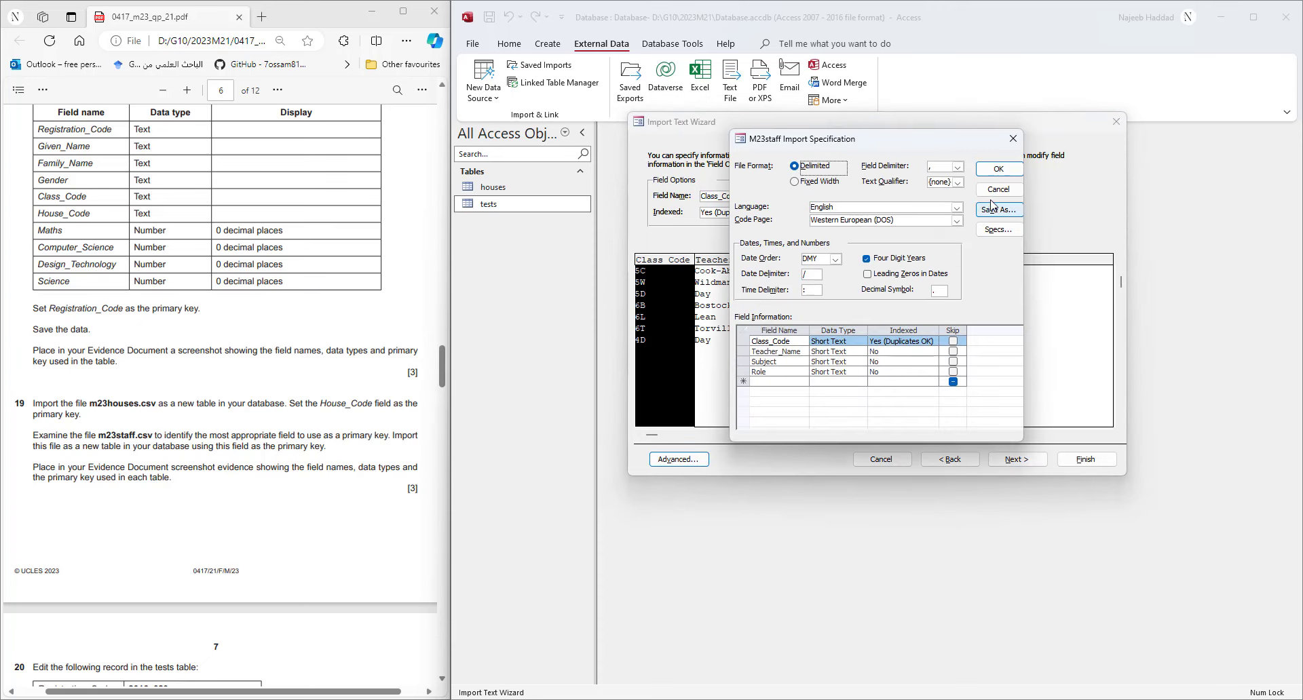
{"action": "left_click", "coordinate": [998, 169]}
{"action": "left_click", "coordinate": [1010, 460]}
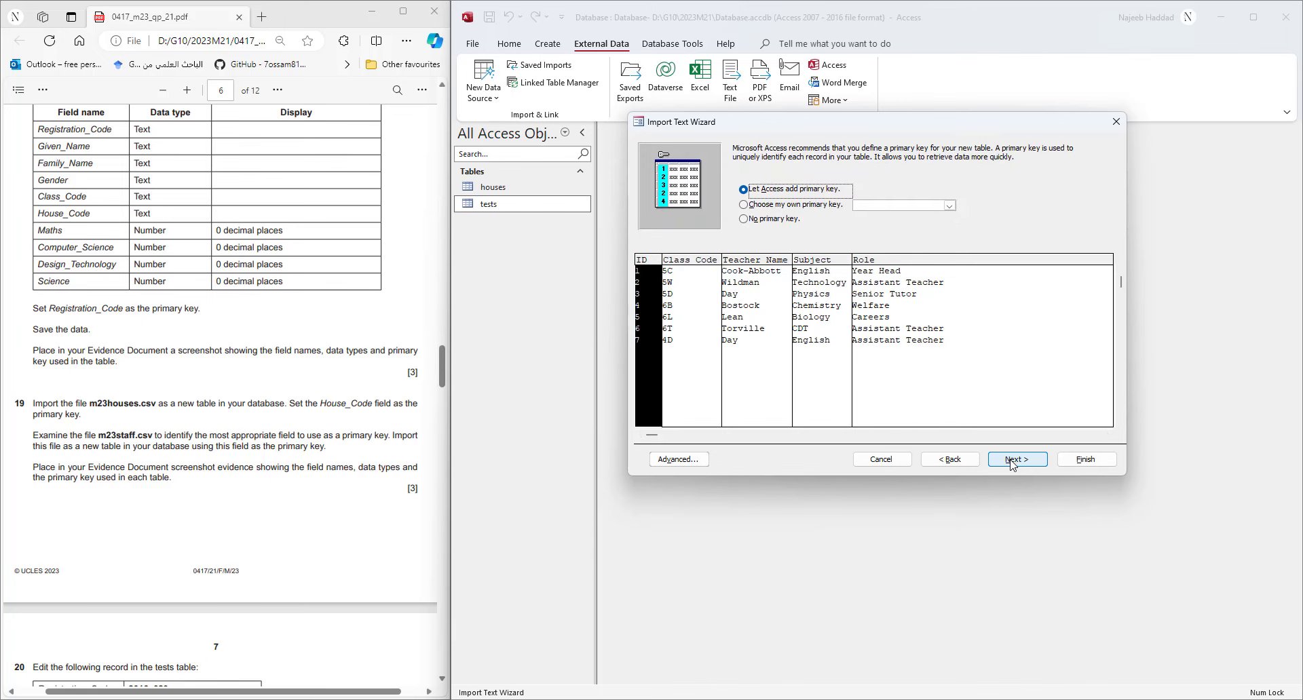
{"action": "left_click", "coordinate": [819, 204]}
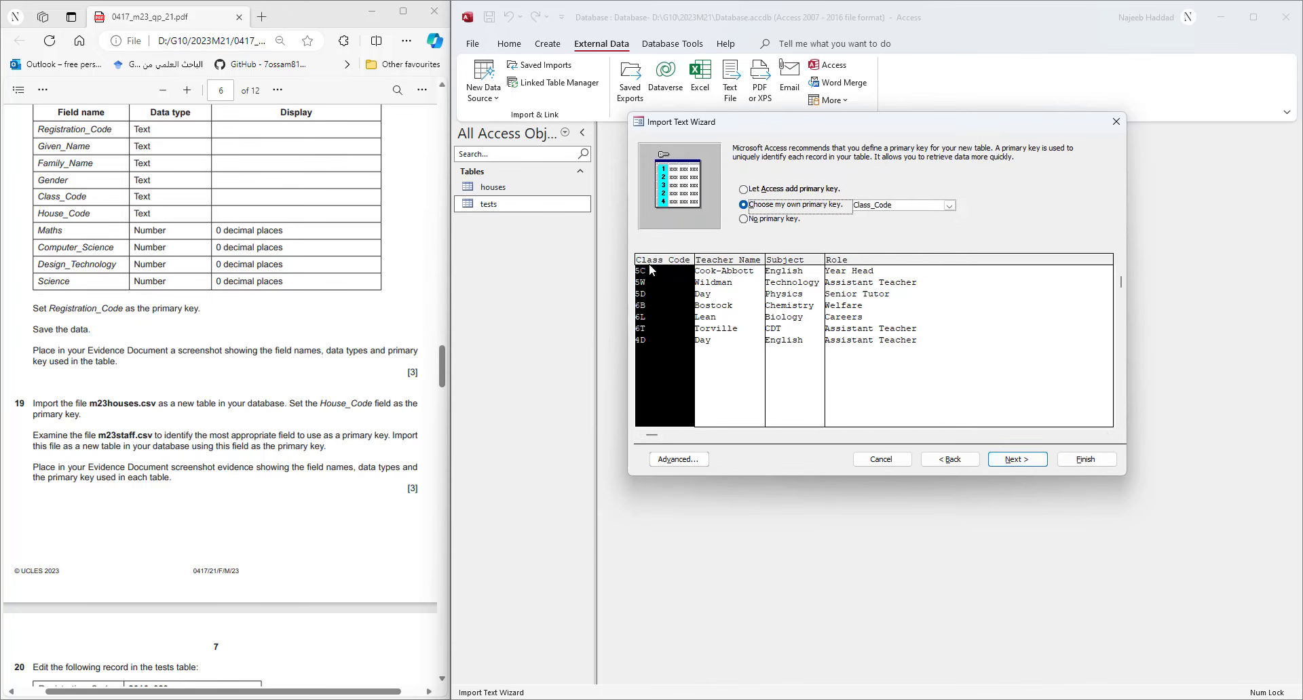
{"action": "left_click", "coordinate": [1014, 460]}
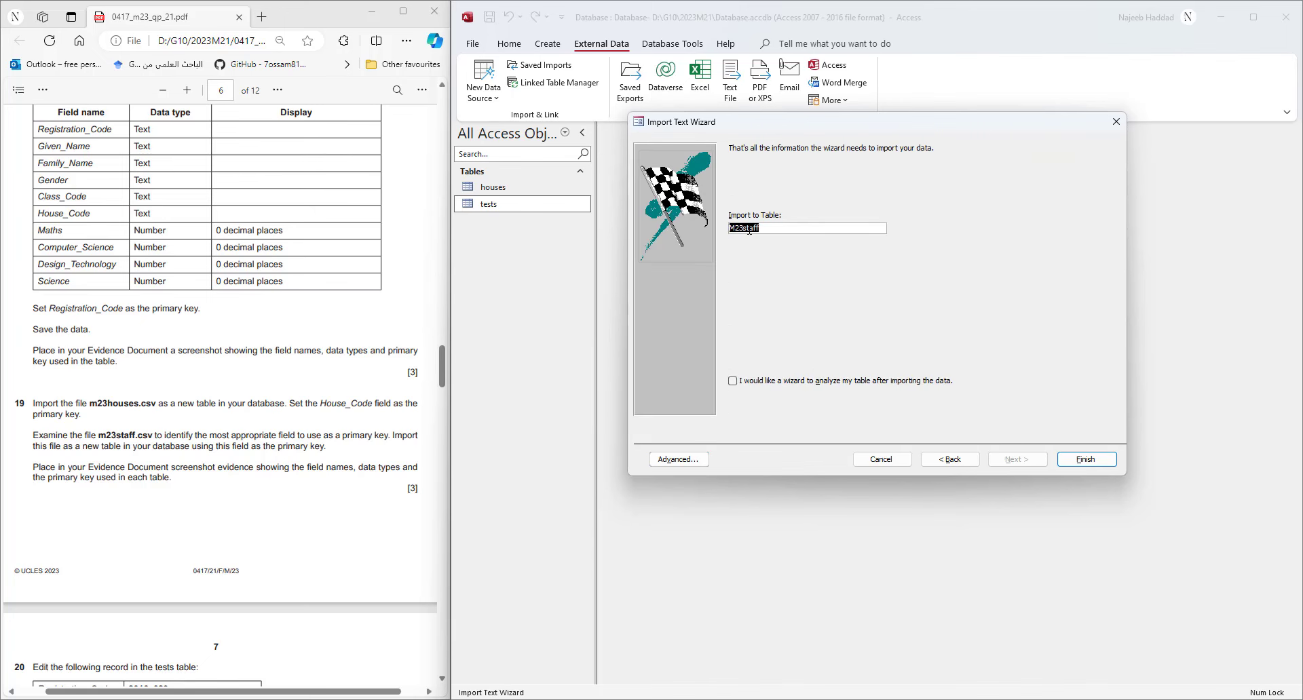
- Name the imported table staff and finish without saving the import steps
{"action": "left_click_drag", "start_coordinate": [744, 231], "coordinate": [729, 232]}
{"action": "key", "text": "BackSpace"}
{"action": "left_click", "coordinate": [1094, 455]}
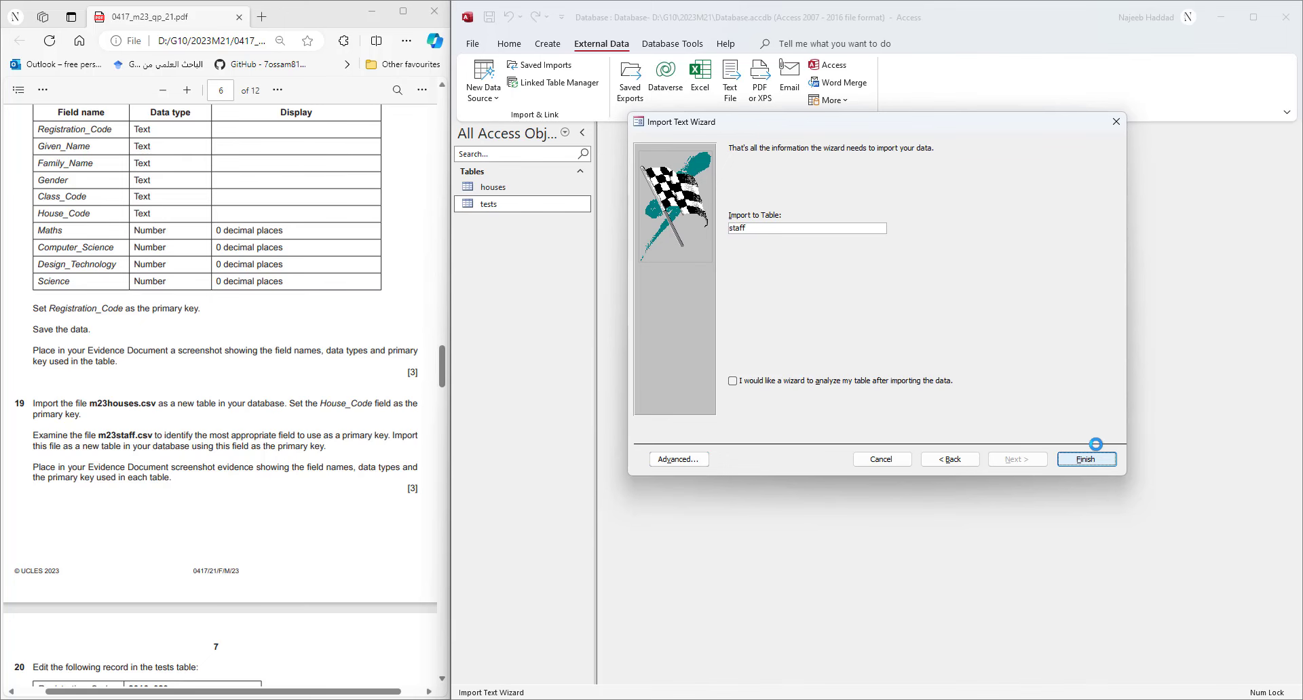
{"action": "left_click", "coordinate": [1108, 512]}
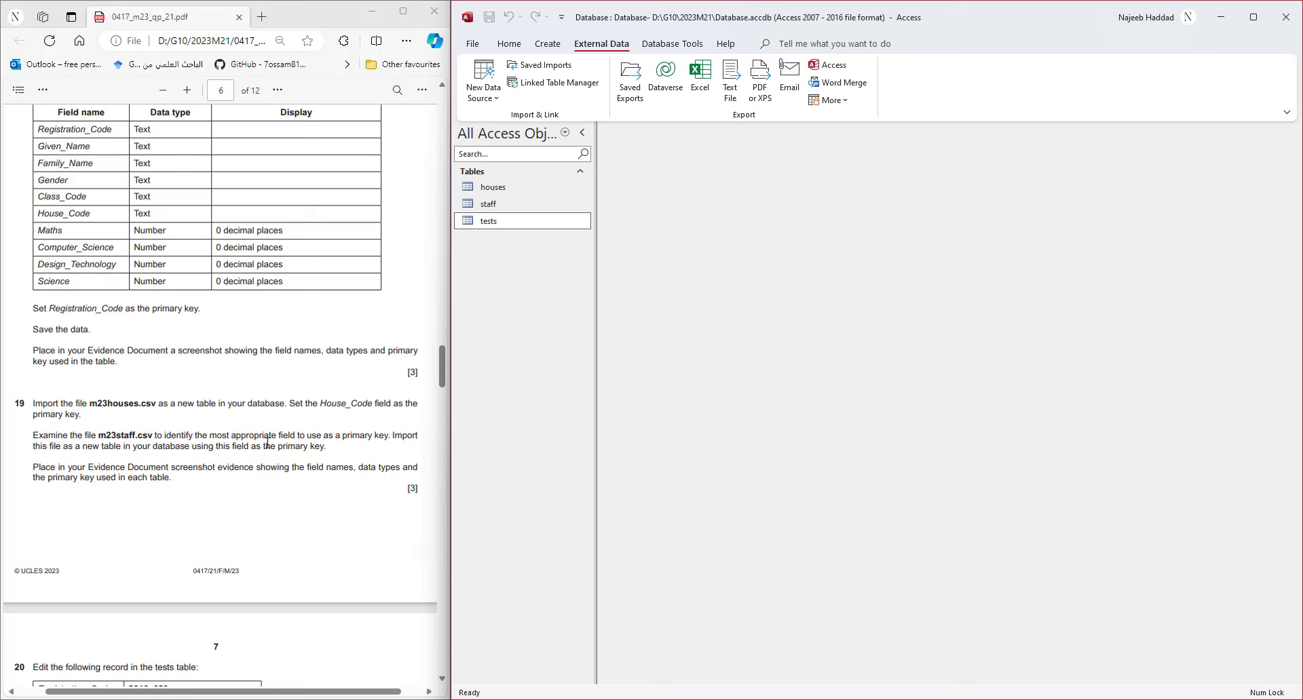
- Open the staff table in Design View
{"action": "double_click", "coordinate": [556, 211]}
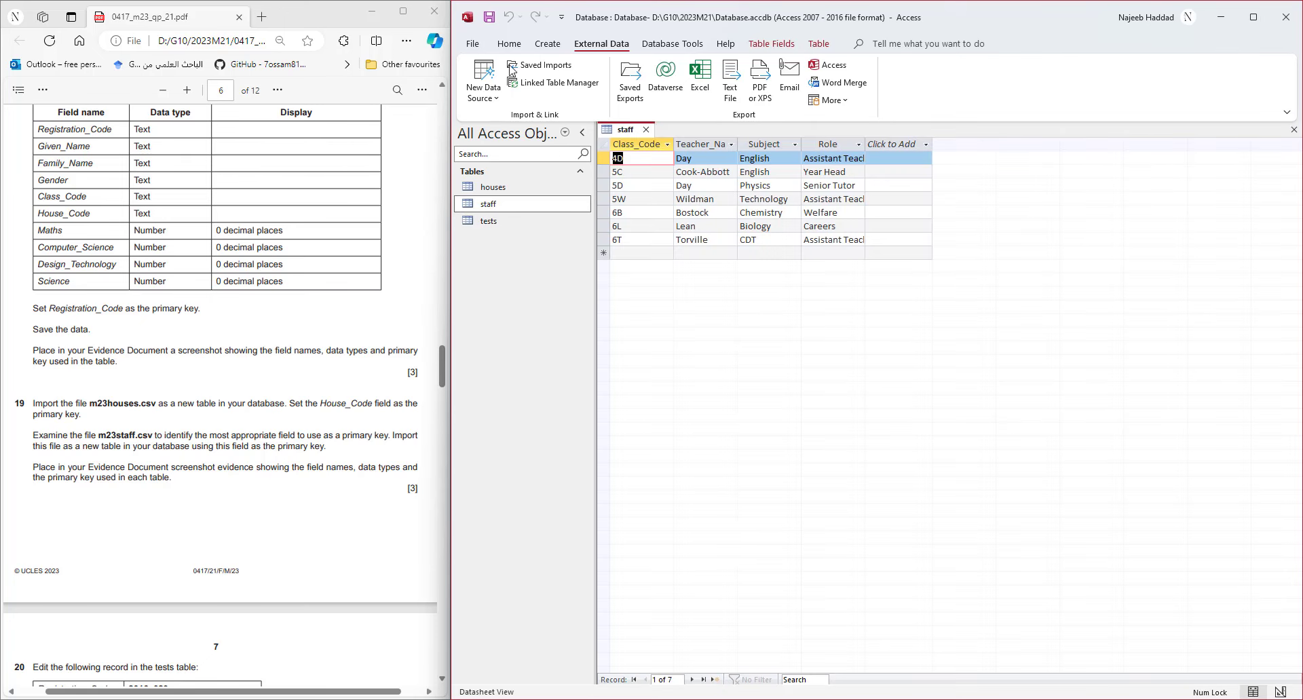
{"action": "right_click", "coordinate": [638, 133]}
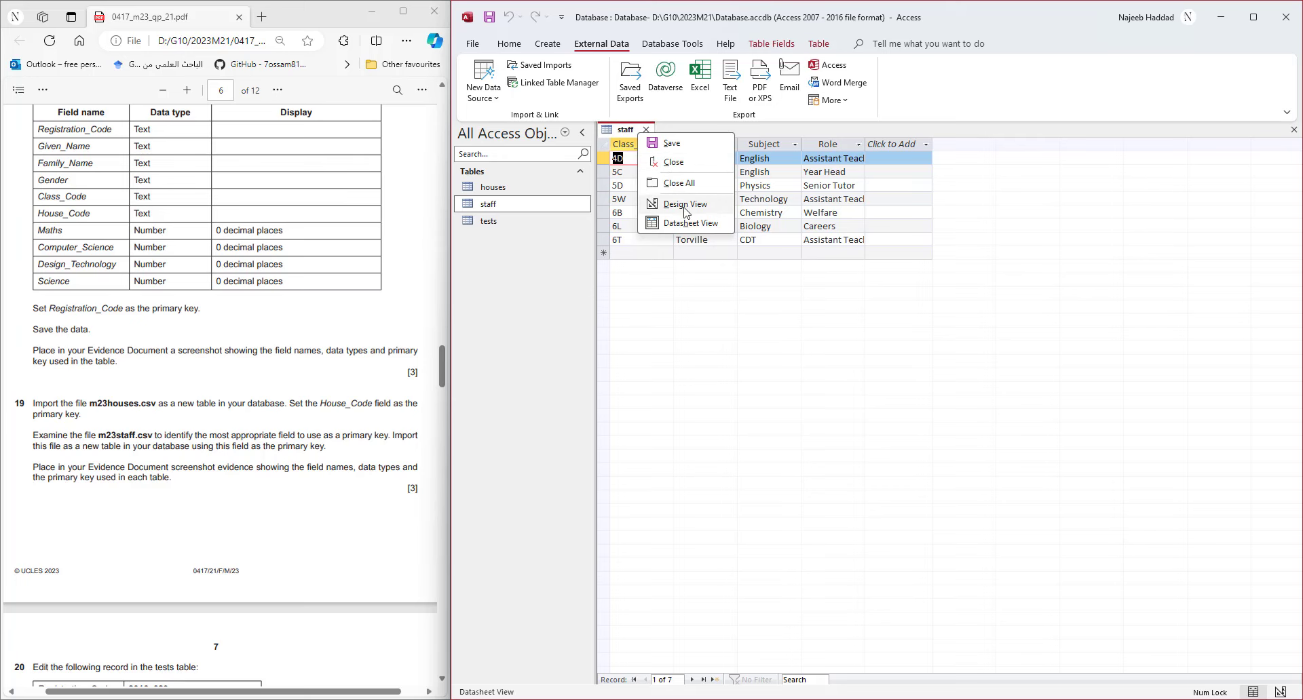
{"action": "left_click", "coordinate": [668, 207]}
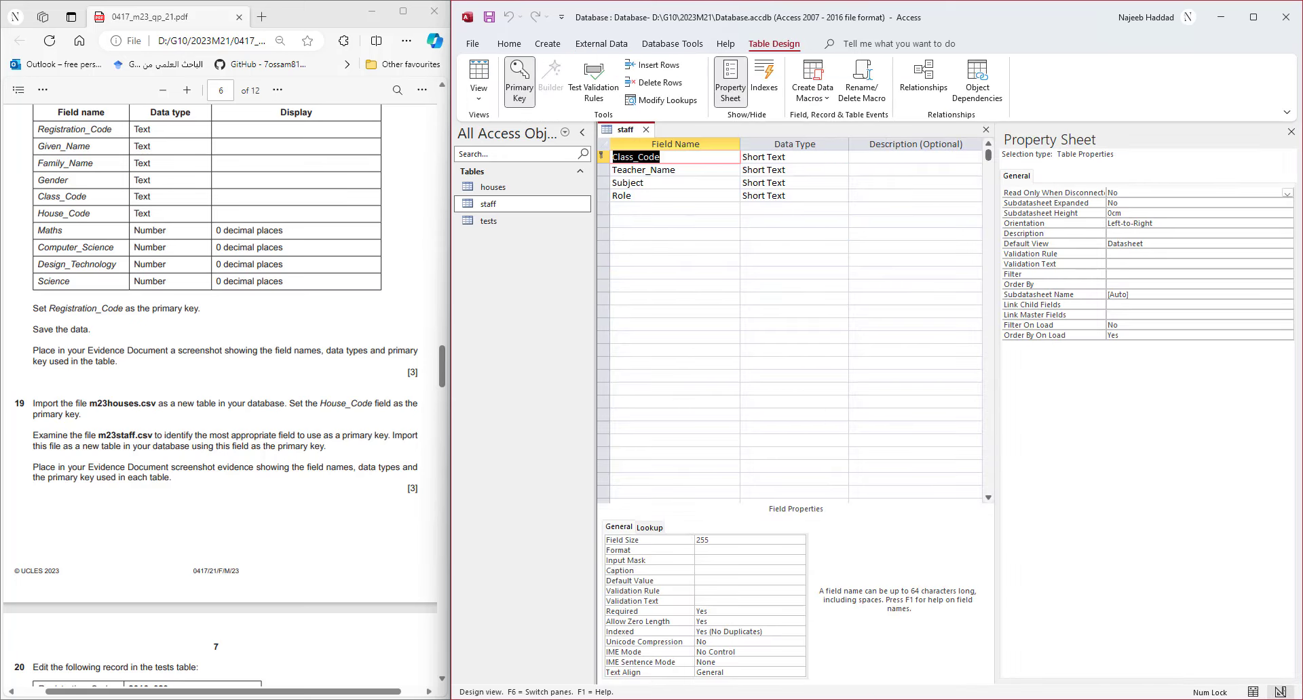
- Snip the staff table's field names and data types
{"action": "key", "text": "alt+Tab"}
{"action": "left_click", "coordinate": [451, 34]}
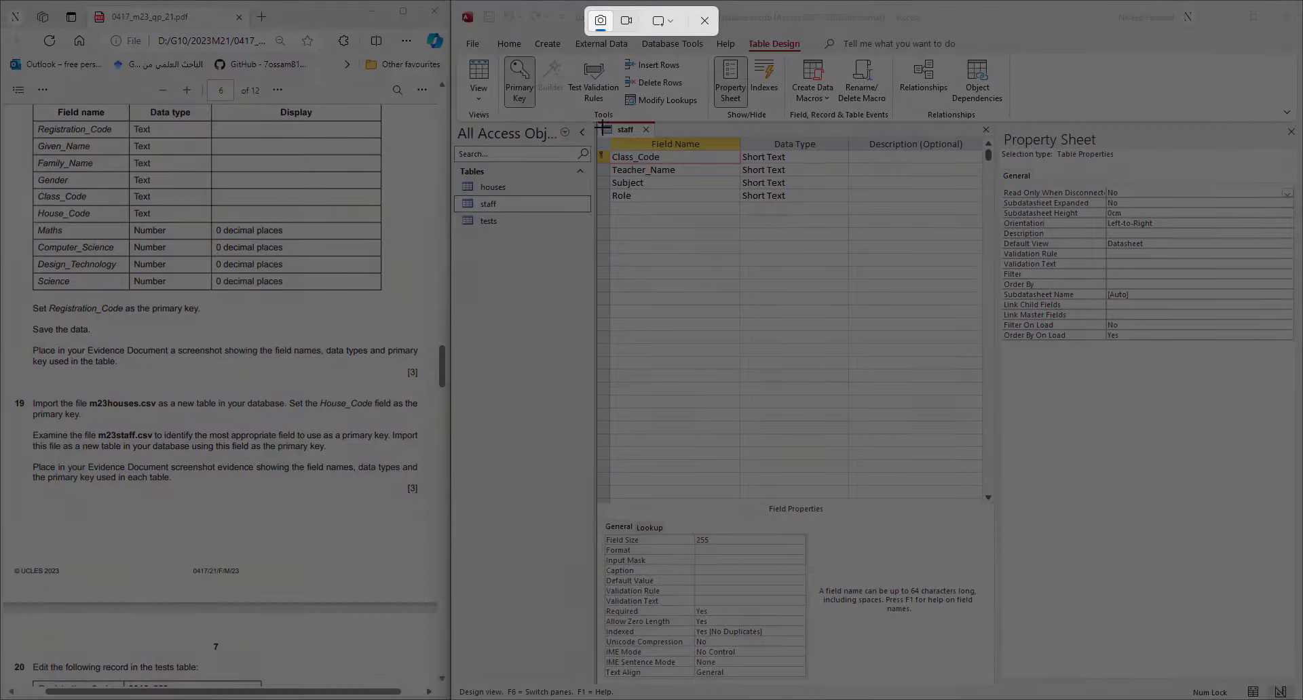
{"action": "left_click_drag", "start_coordinate": [593, 117], "coordinate": [853, 206]}
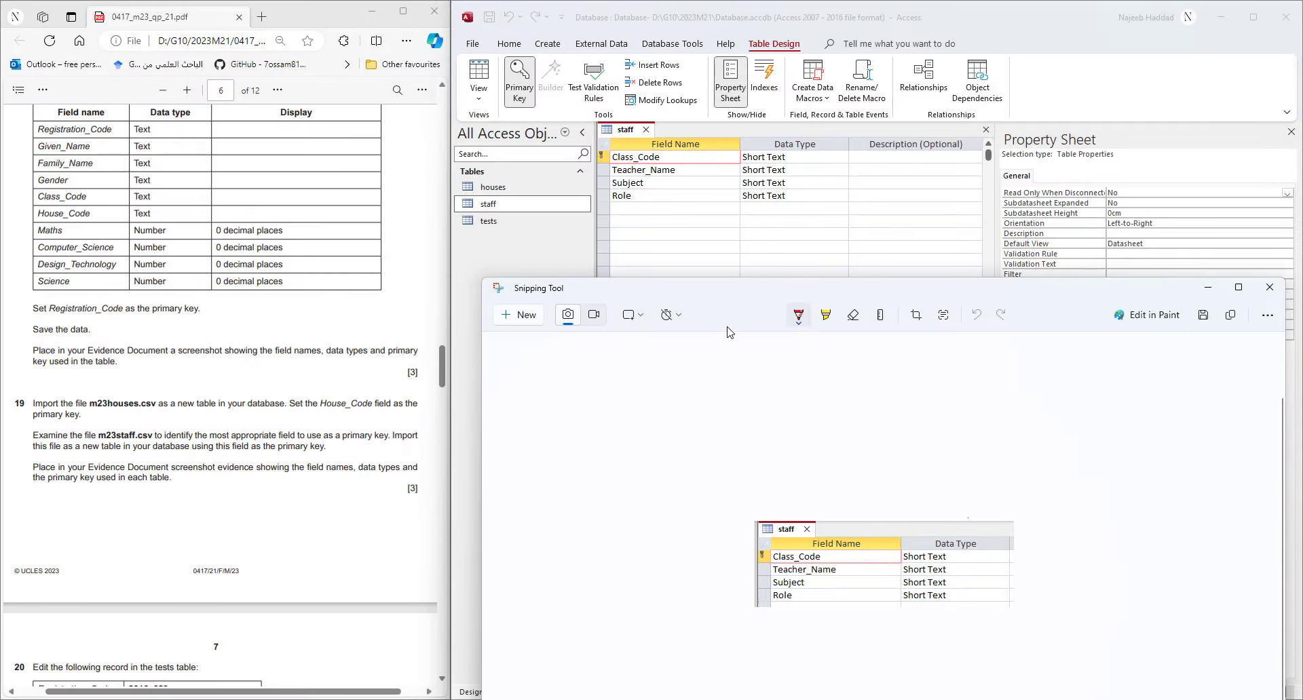
- Paste the staff design screenshot under Step 19 in the Word evidence document
{"action": "key", "text": "alt+Tab"}
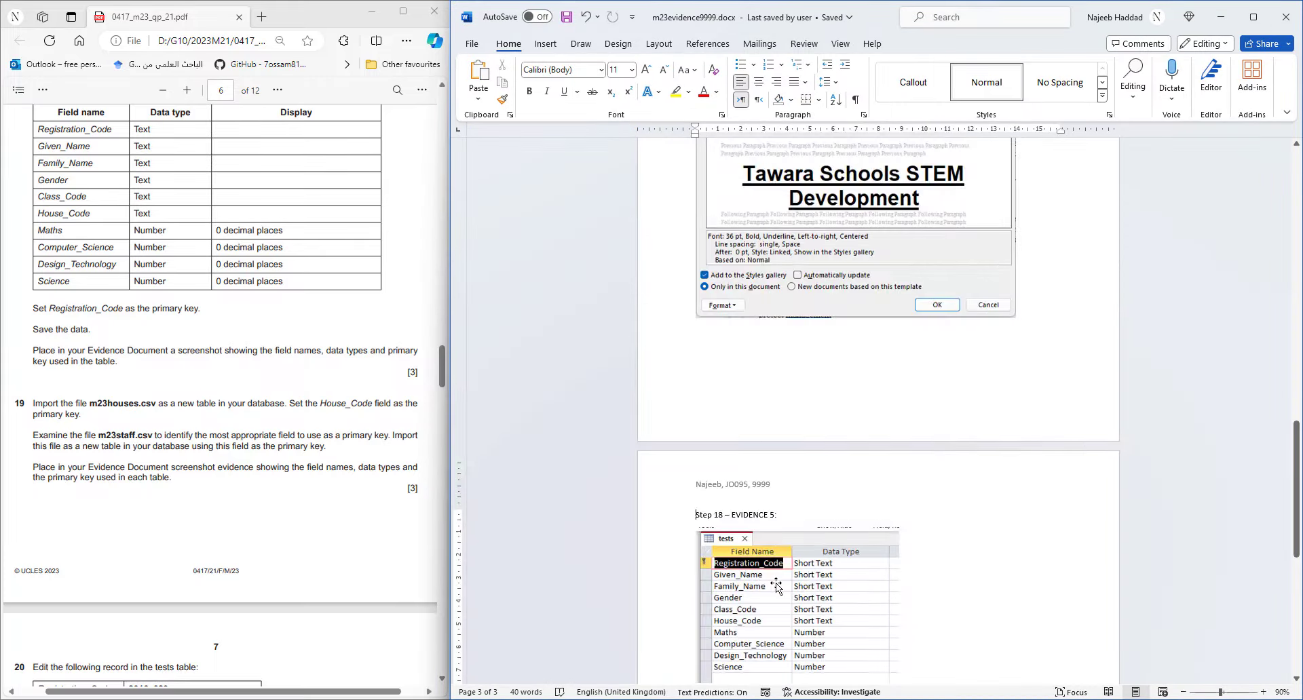
{"action": "scroll", "coordinate": [750, 585], "scroll_direction": "down", "scroll_amount": 5}
{"action": "right_click", "coordinate": [743, 572]}
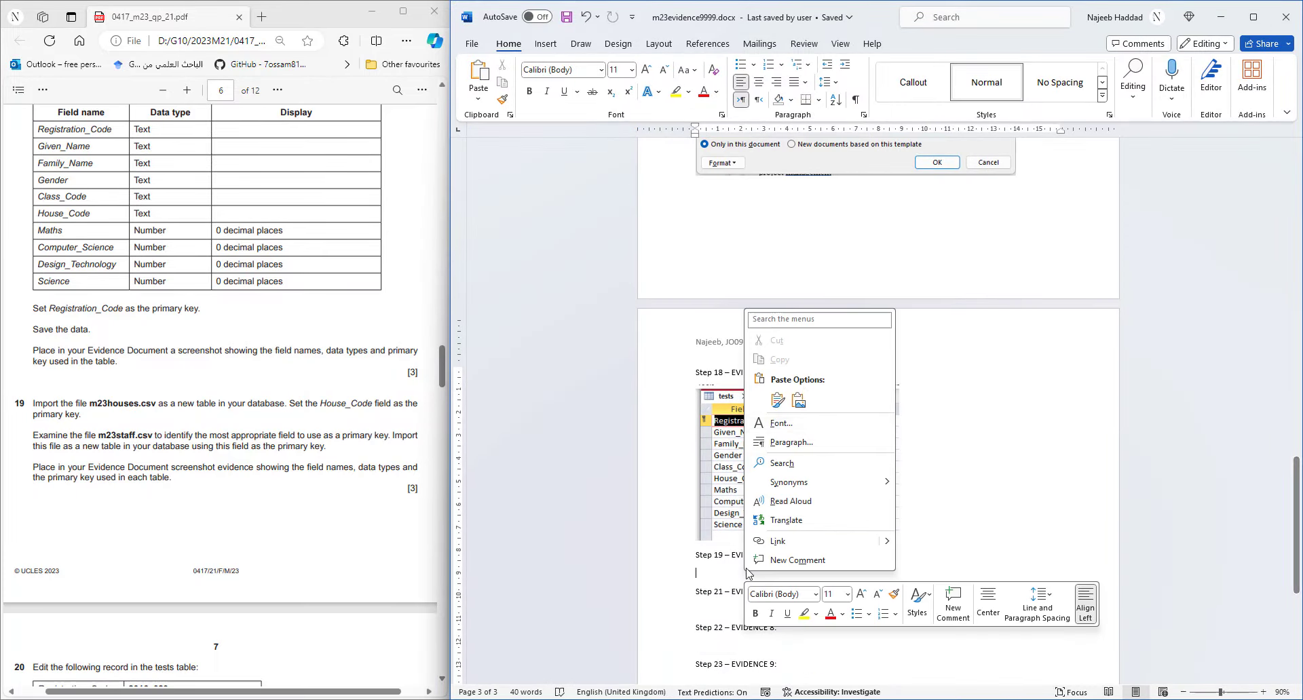
{"action": "left_click", "coordinate": [780, 399]}
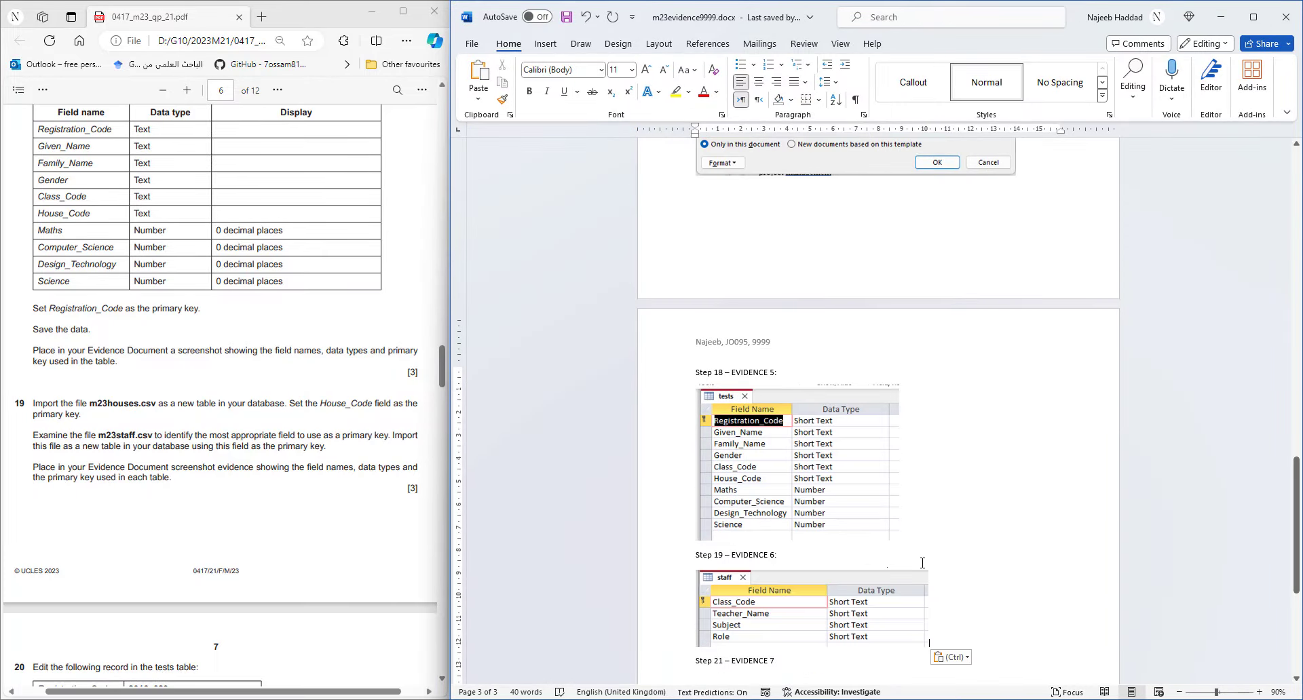
{"action": "key", "text": "Return"}
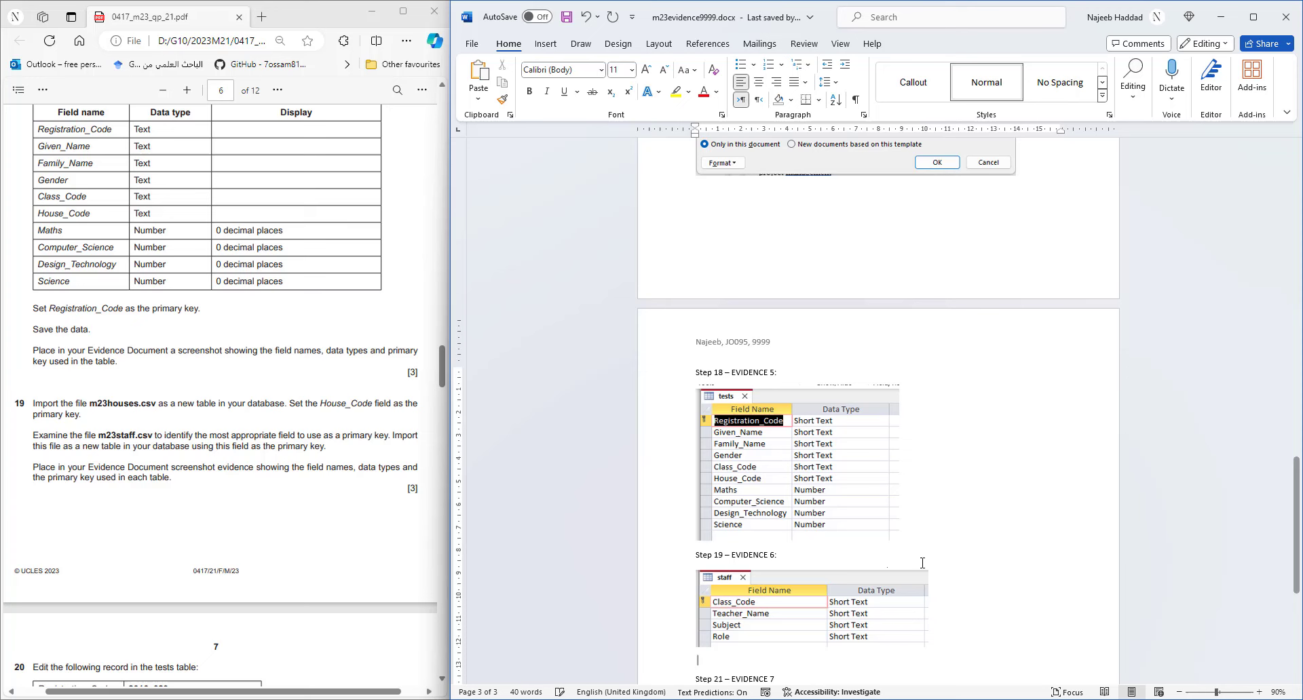
- Open the houses table in Design View and snip its field names and types
{"action": "left_click", "coordinate": [1219, 19]}
{"action": "right_click", "coordinate": [511, 185]}
{"action": "left_click", "coordinate": [577, 217]}
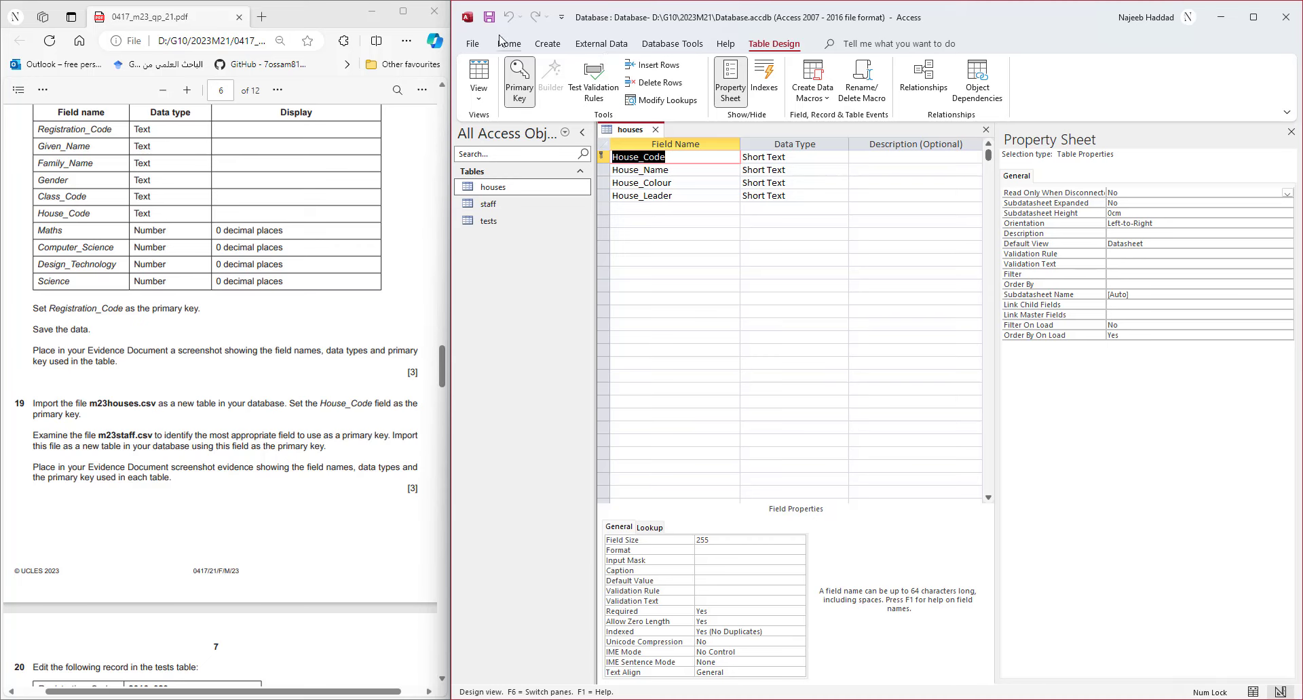
{"action": "left_click", "coordinate": [854, 699]}
{"action": "left_click", "coordinate": [525, 314]}
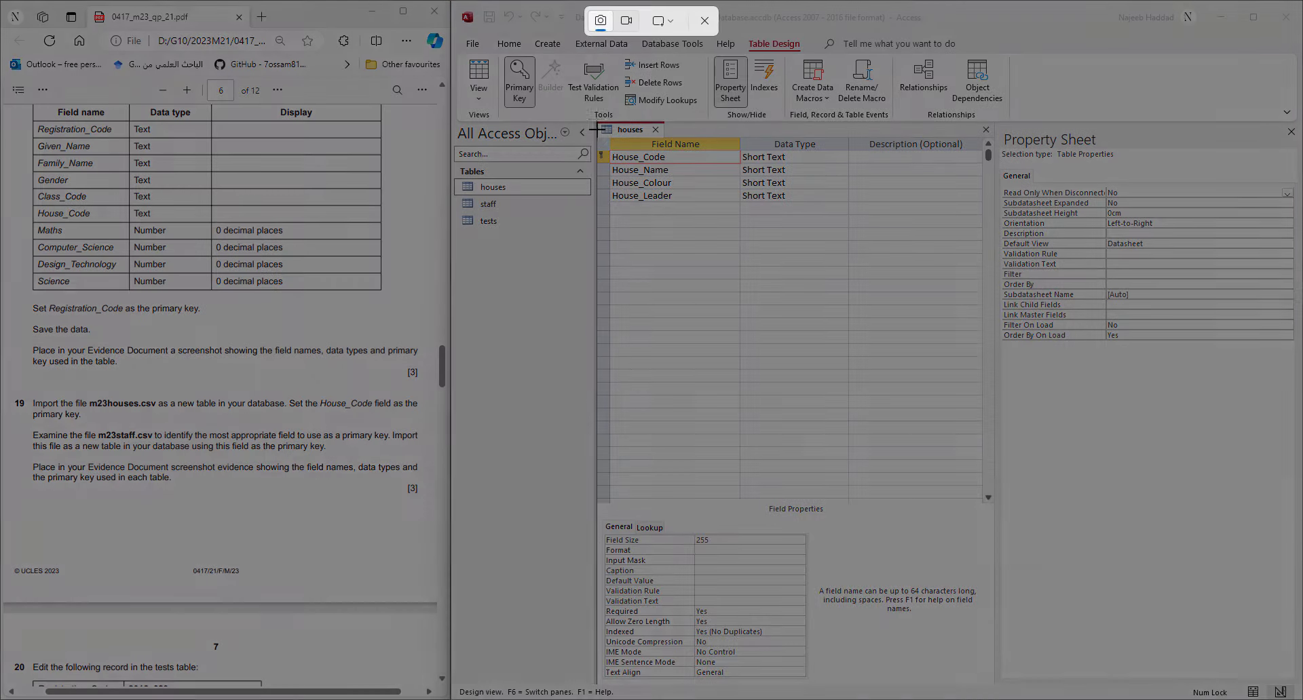
{"action": "left_click_drag", "start_coordinate": [595, 118], "coordinate": [853, 205]}
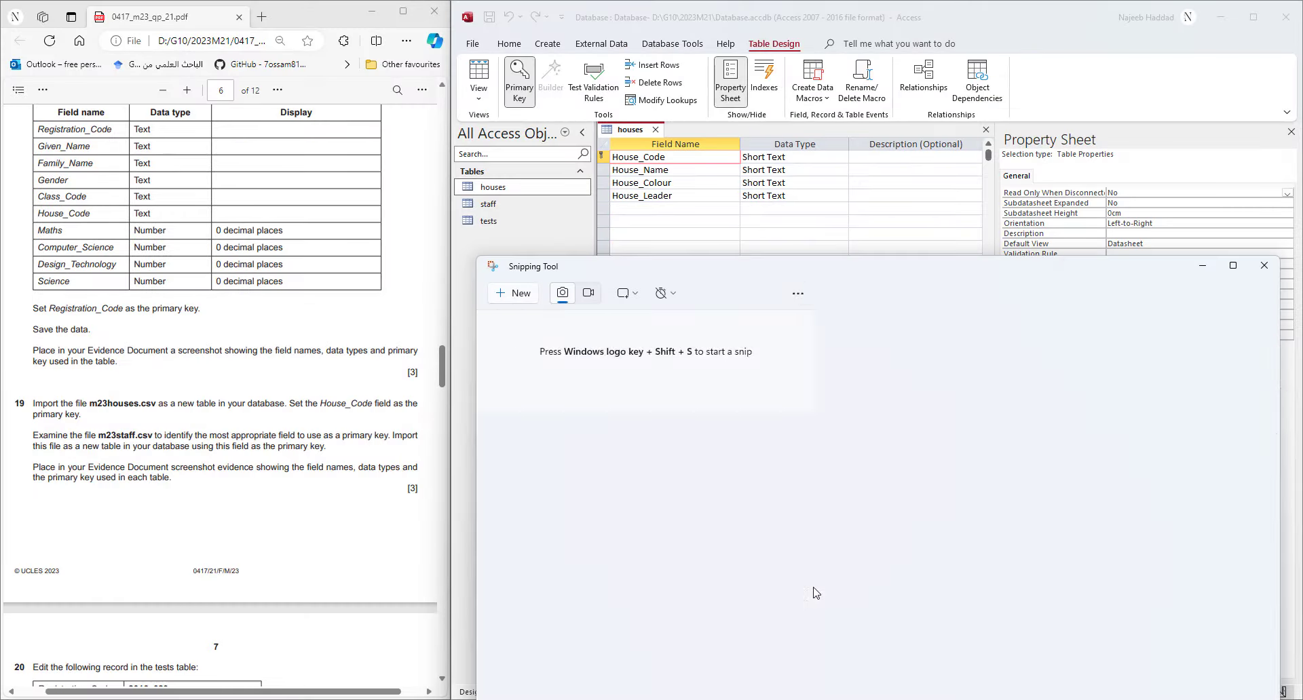
- Paste the houses screenshot below the staff one and save the document
{"action": "left_click", "coordinate": [790, 699]}
{"action": "key", "text": "ctrl+v"}
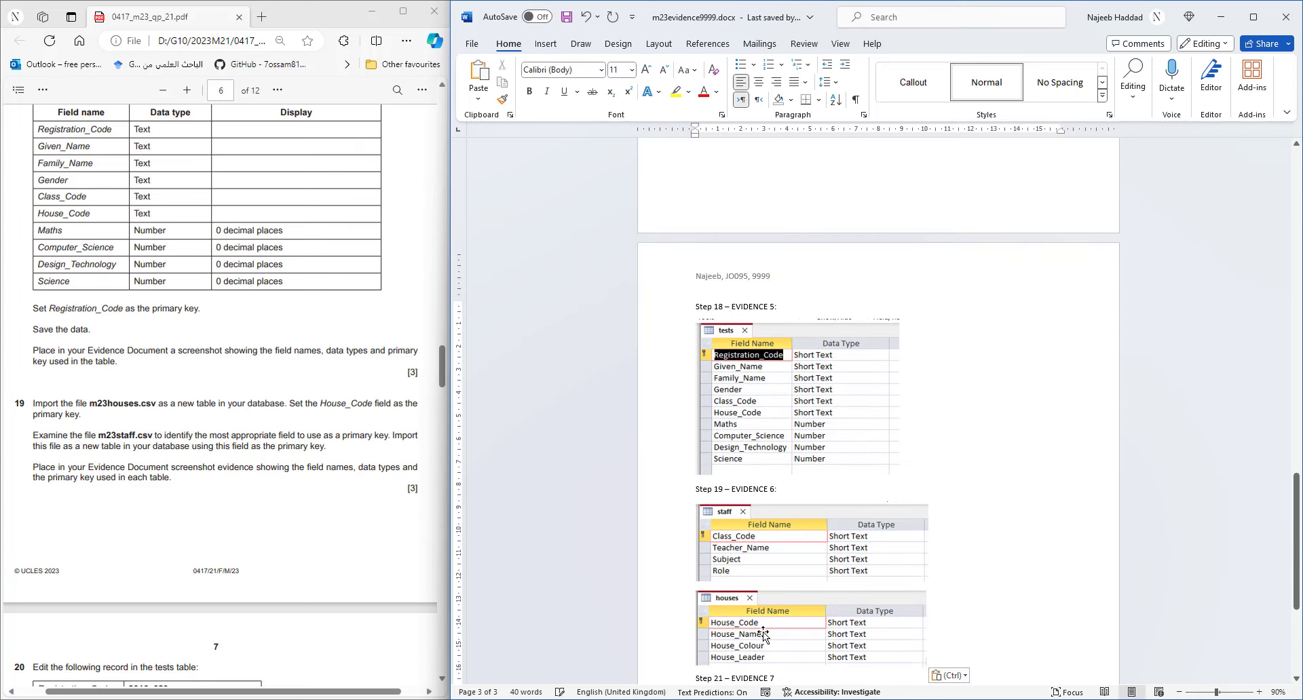
{"action": "left_click", "coordinate": [566, 17]}
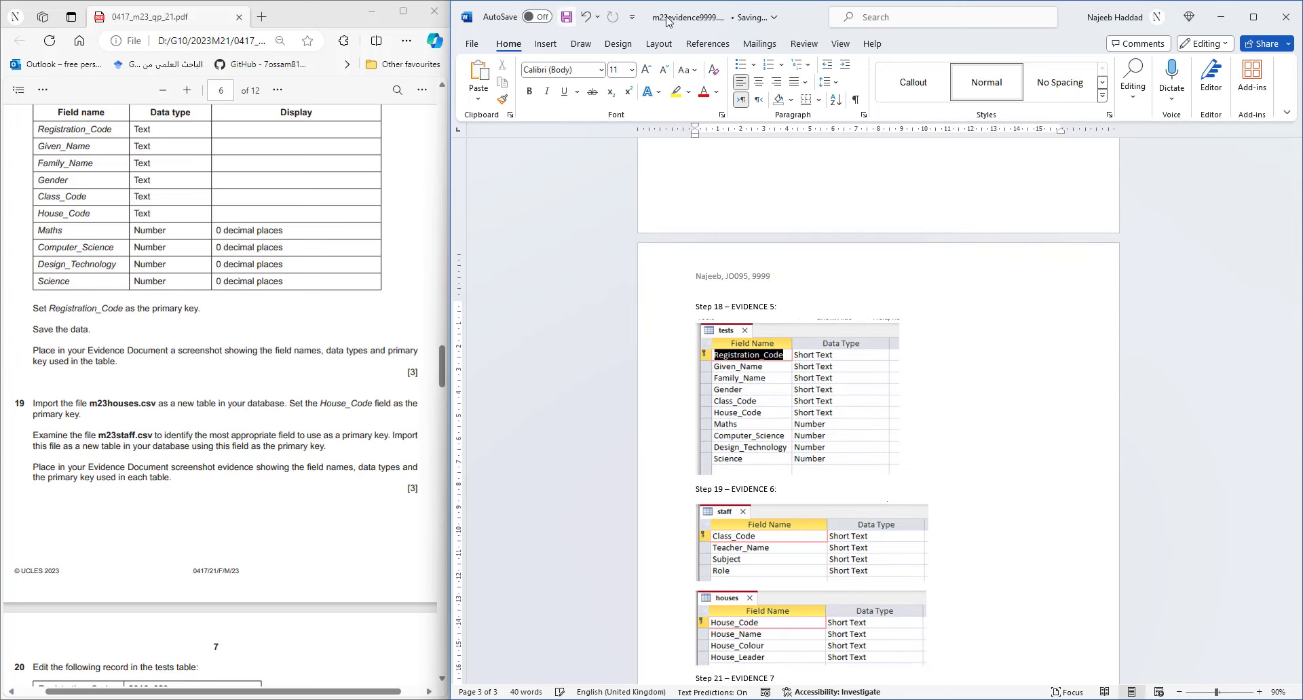
{"action": "left_click", "coordinate": [1221, 17]}
{"action": "left_click", "coordinate": [1201, 266]}
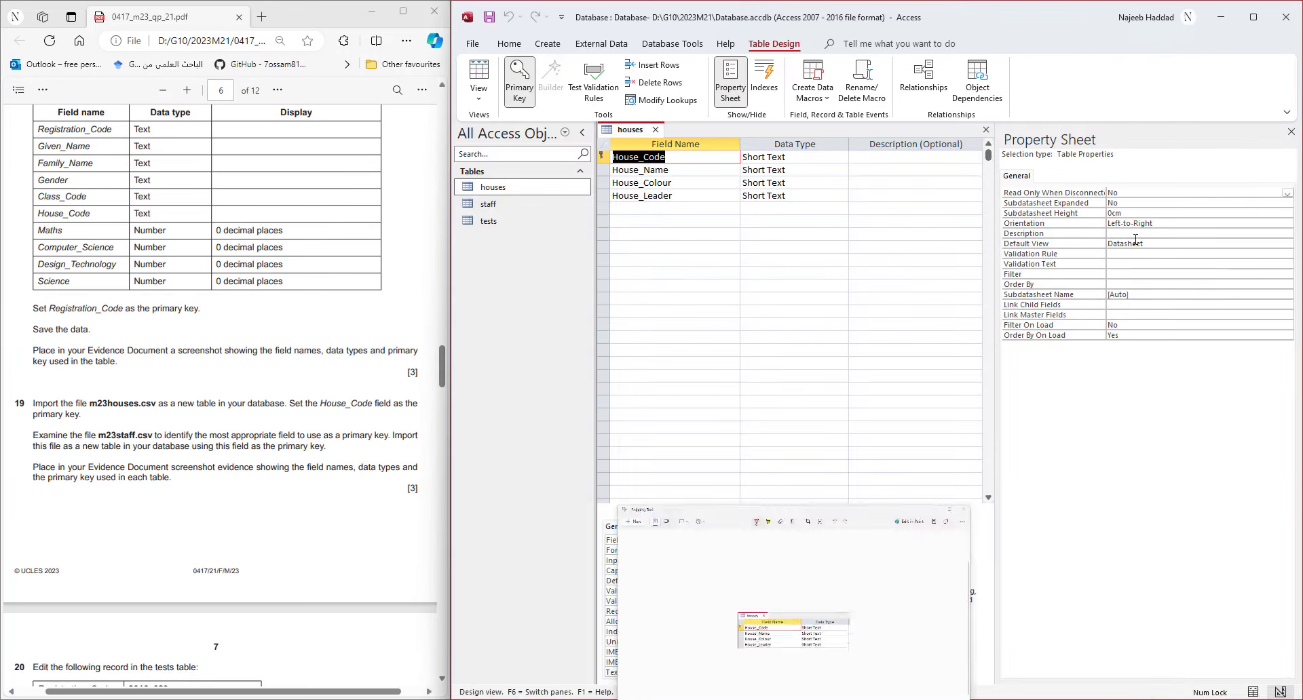
- Find record 2016_029 in tests, set its Class_Code to 6T, save, and close the table
{"action": "scroll", "coordinate": [247, 431], "scroll_direction": "down", "scroll_amount": 2}
{"action": "scroll", "coordinate": [247, 431], "scroll_direction": "down", "scroll_amount": 3}
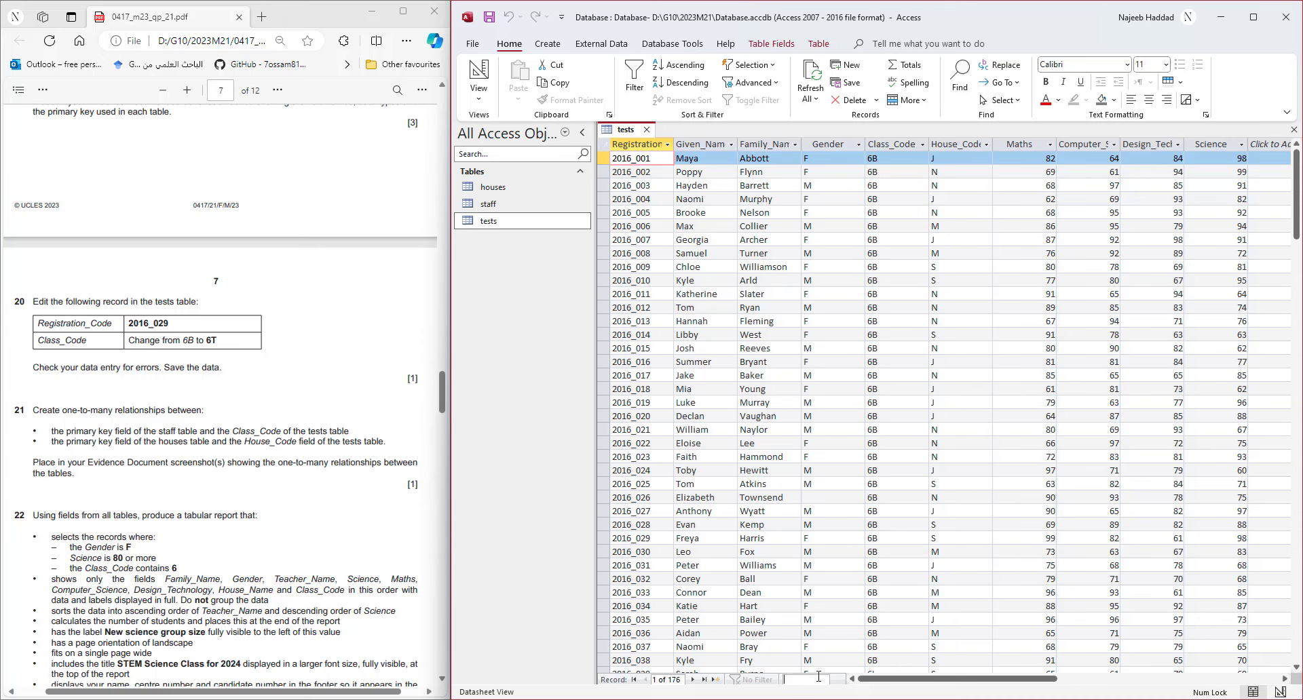
{"action": "type", "text": "2016"}
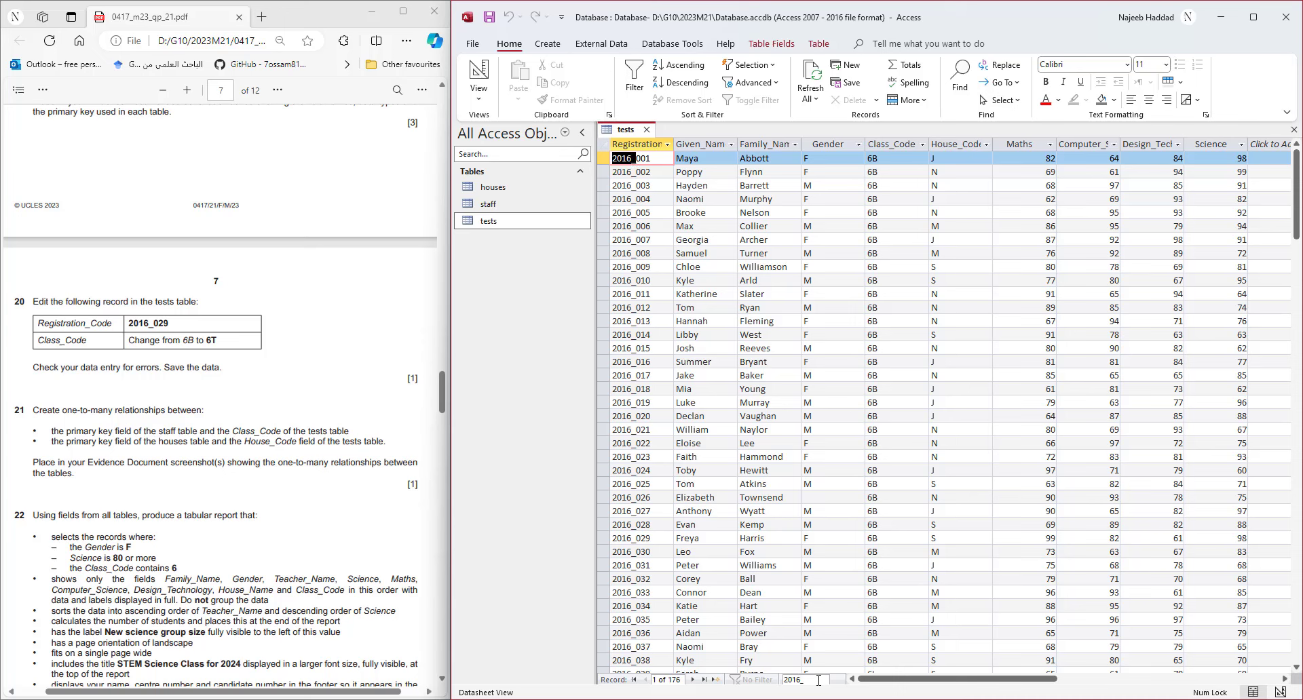
{"action": "type", "text": "_029"}
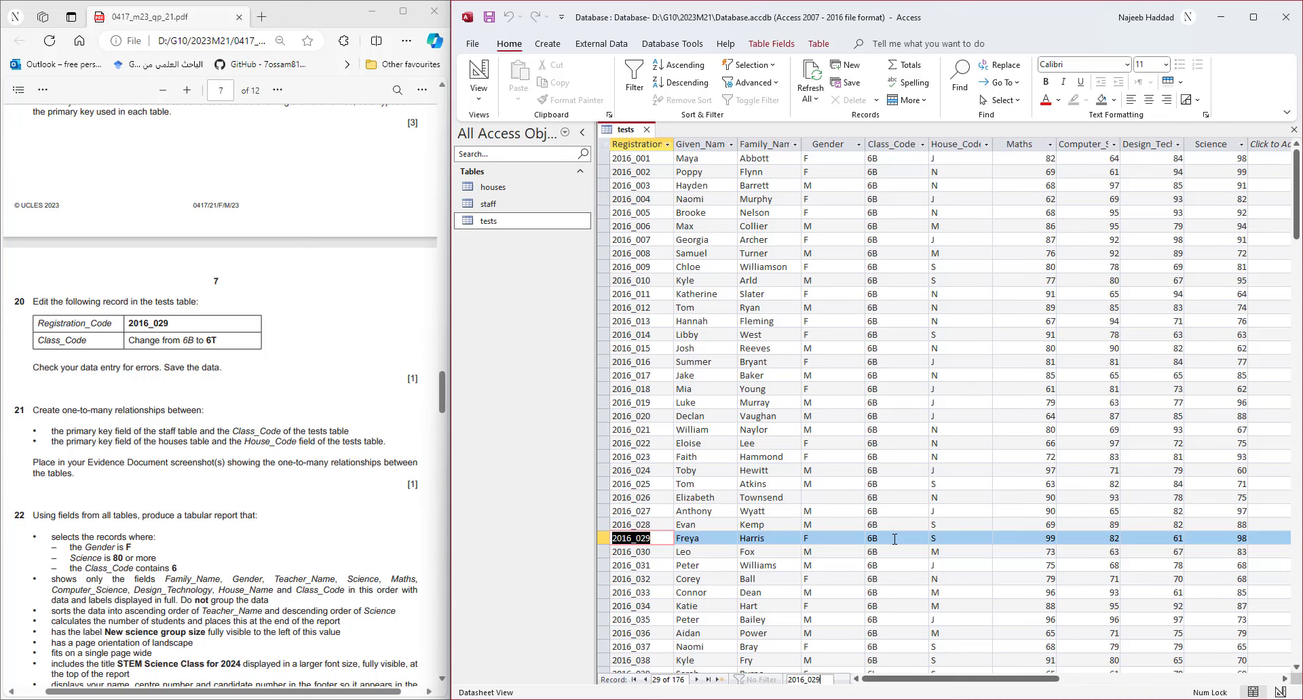
{"action": "left_click", "coordinate": [895, 540]}
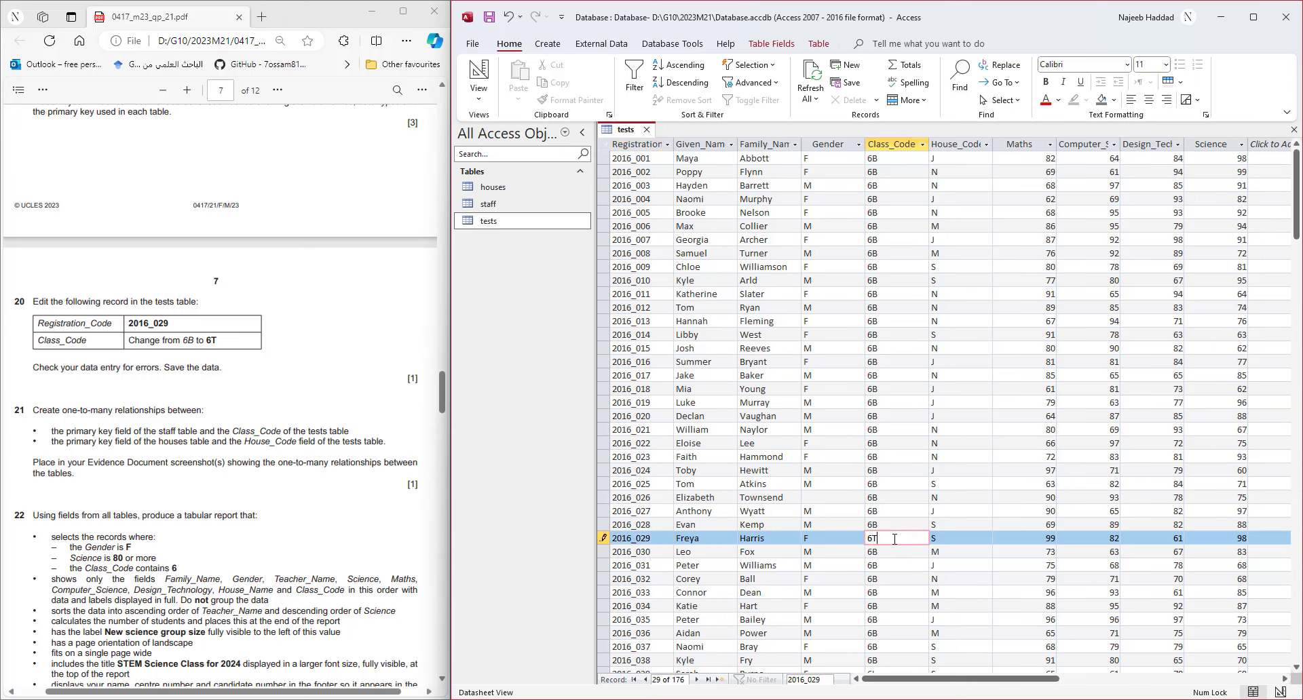
{"action": "key", "text": "Tab"}
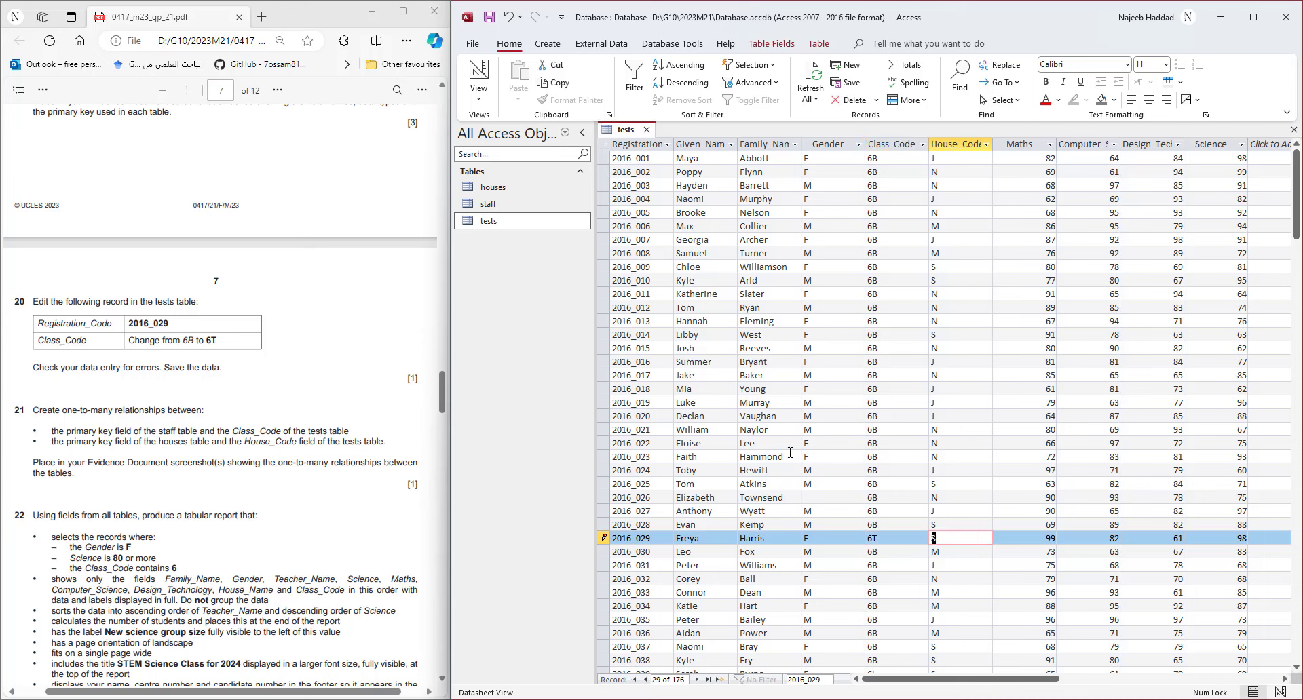
{"action": "left_click", "coordinate": [496, 19]}
{"action": "left_click", "coordinate": [645, 131]}
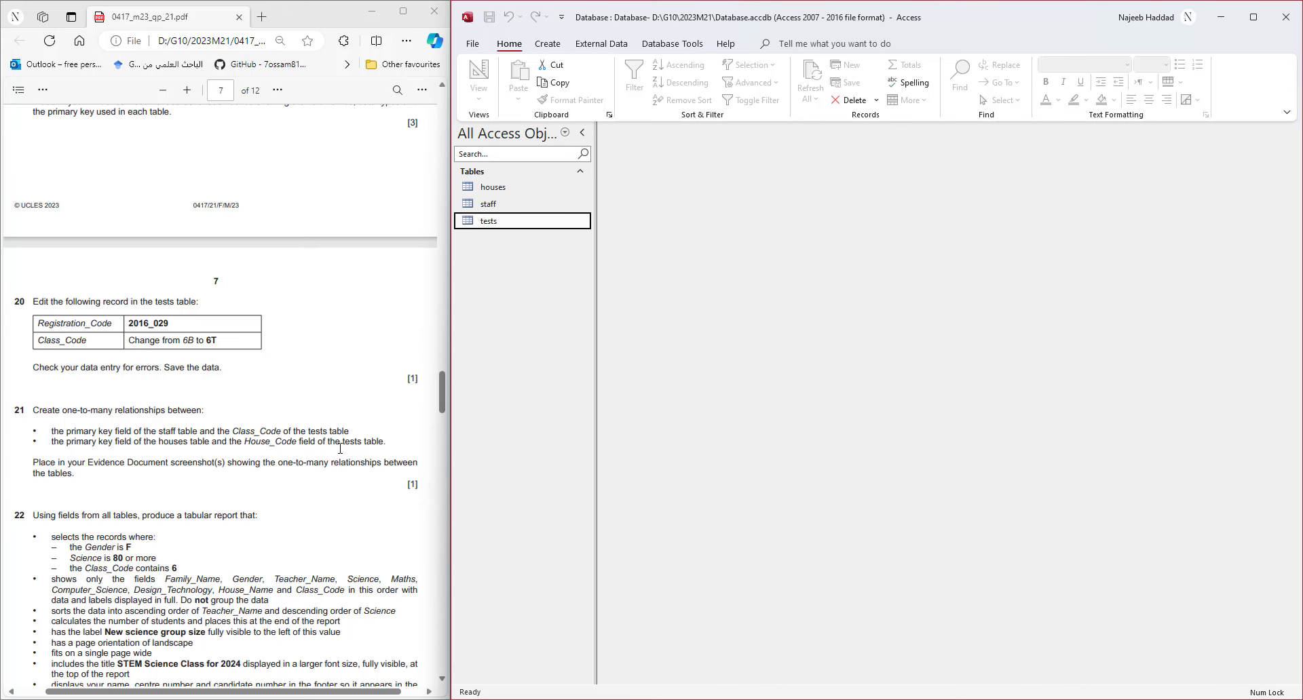
- Add houses, staff and tests to the Relationships window and enlarge the tests field list
{"action": "left_click", "coordinate": [660, 46]}
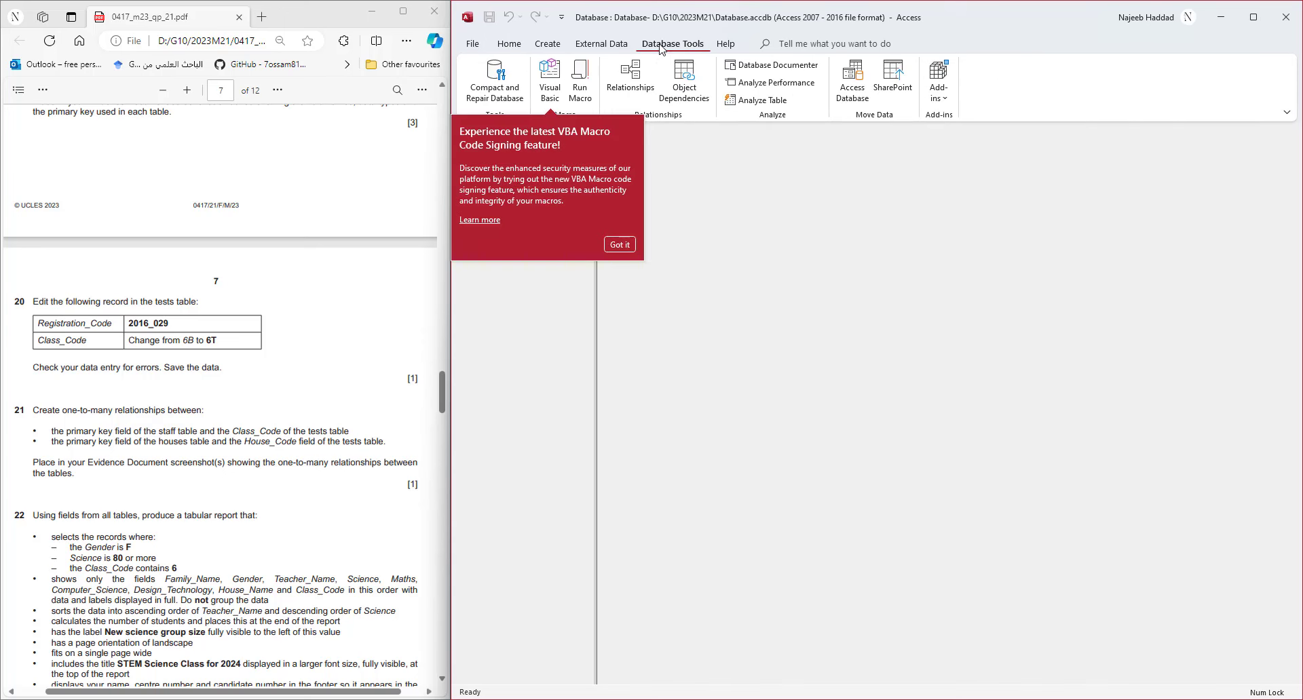
{"action": "left_click", "coordinate": [642, 76]}
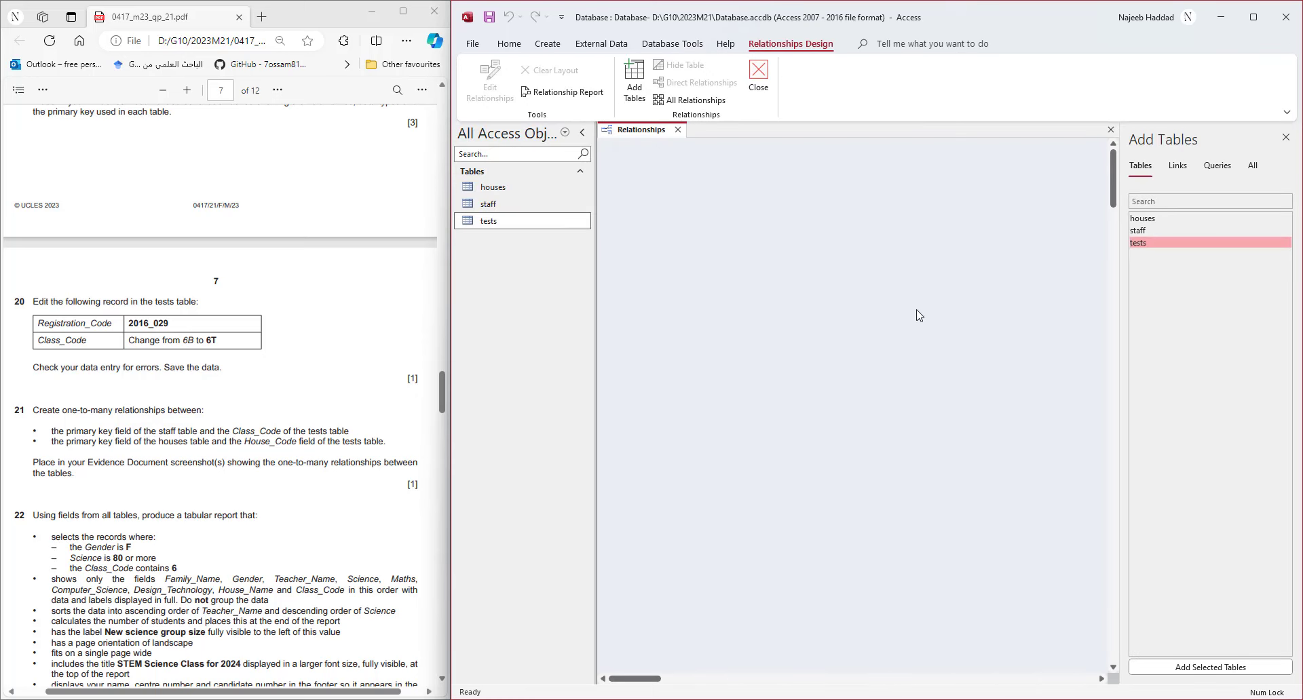
{"action": "double_click", "coordinate": [1142, 219]}
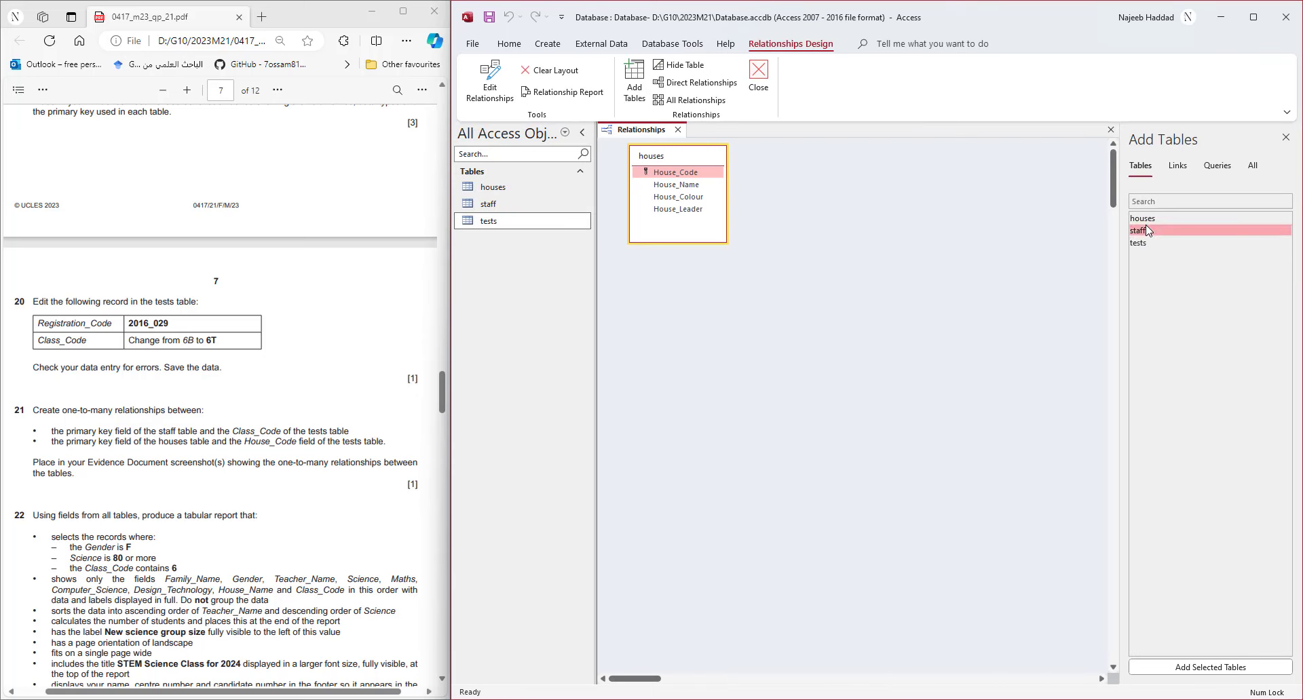
{"action": "double_click", "coordinate": [1138, 230]}
{"action": "double_click", "coordinate": [1147, 243]}
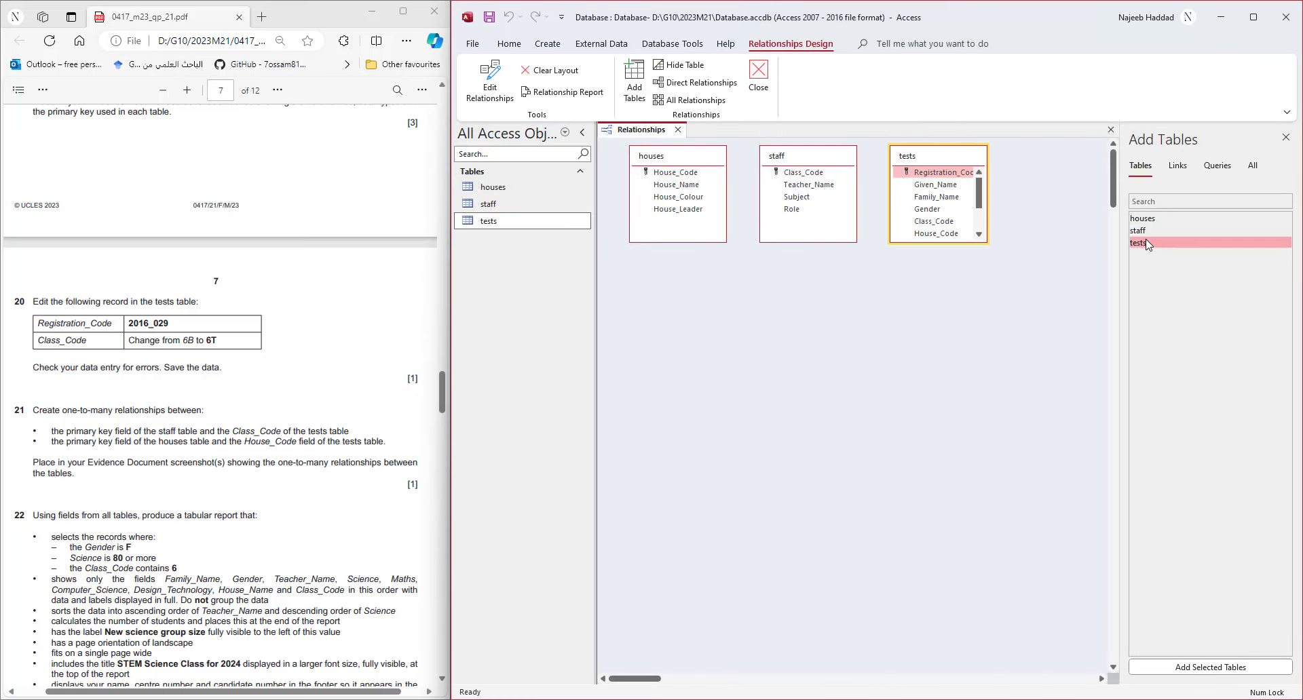
{"action": "left_click", "coordinate": [1286, 137]}
{"action": "left_click_drag", "start_coordinate": [922, 243], "coordinate": [959, 300]}
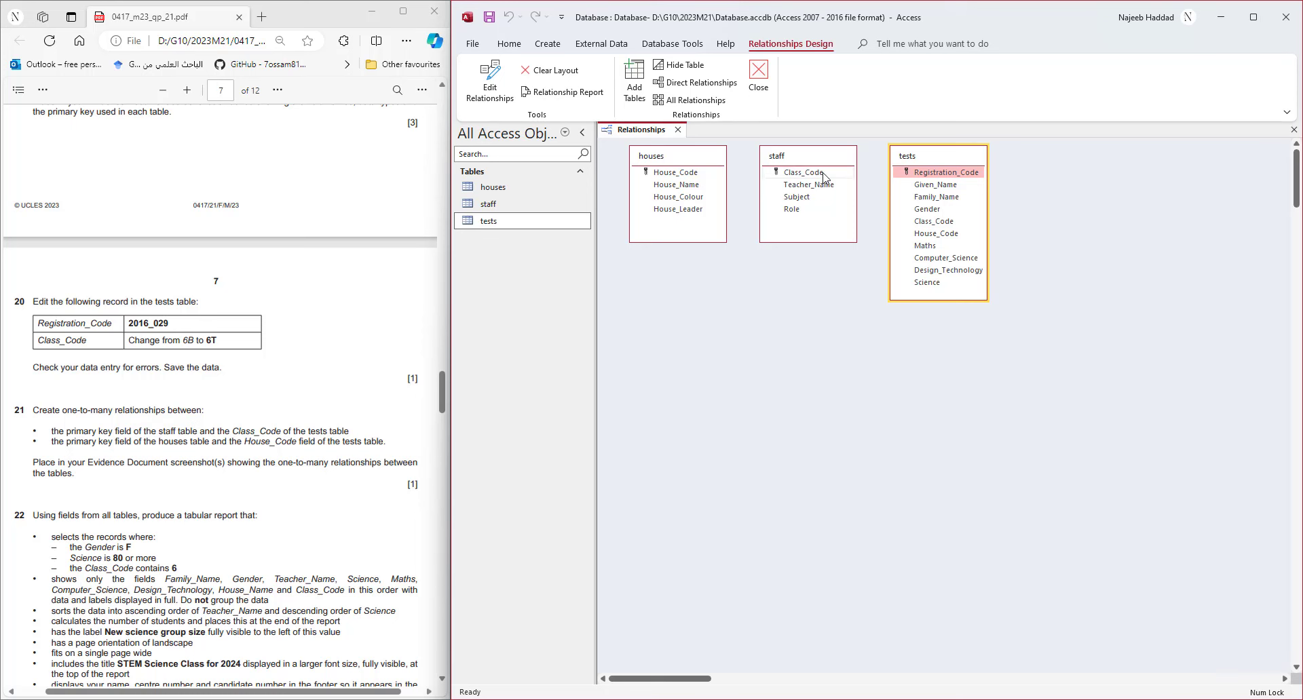
- Link staff Class_Code to tests Class_Code with referential integrity enforced
{"action": "left_click_drag", "start_coordinate": [823, 176], "coordinate": [937, 226]}
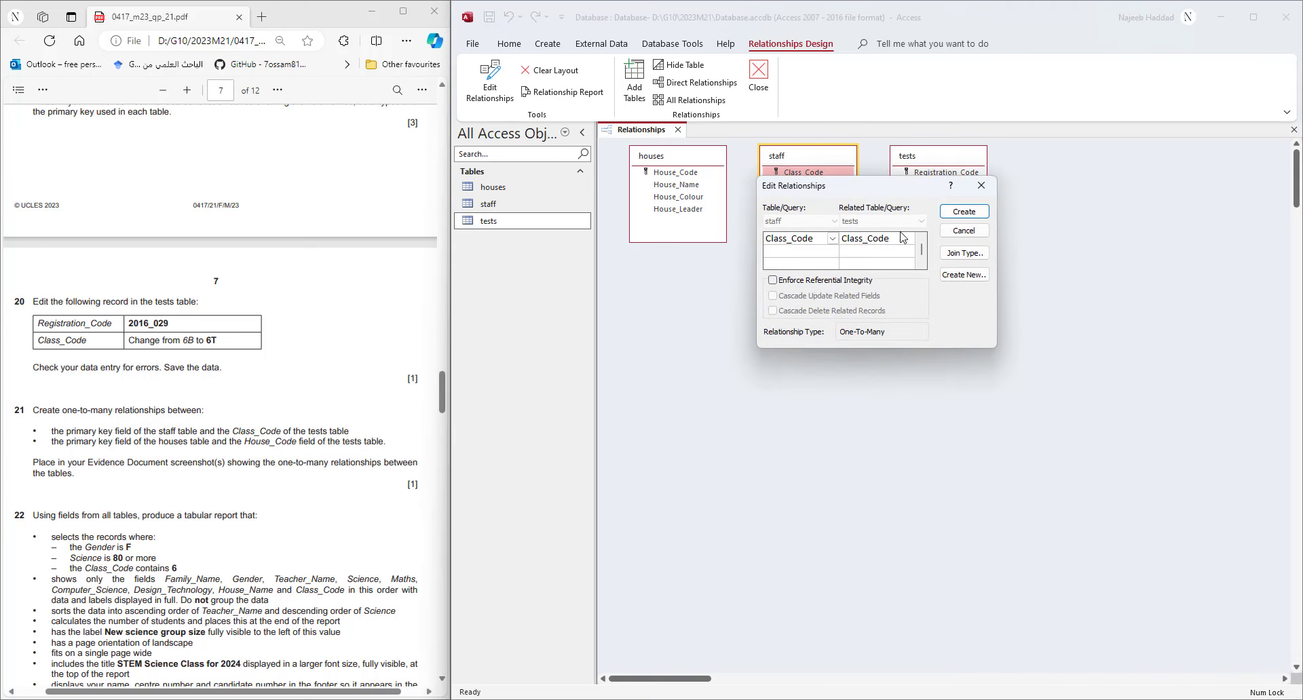
{"action": "left_click", "coordinate": [812, 282]}
{"action": "left_click", "coordinate": [964, 211]}
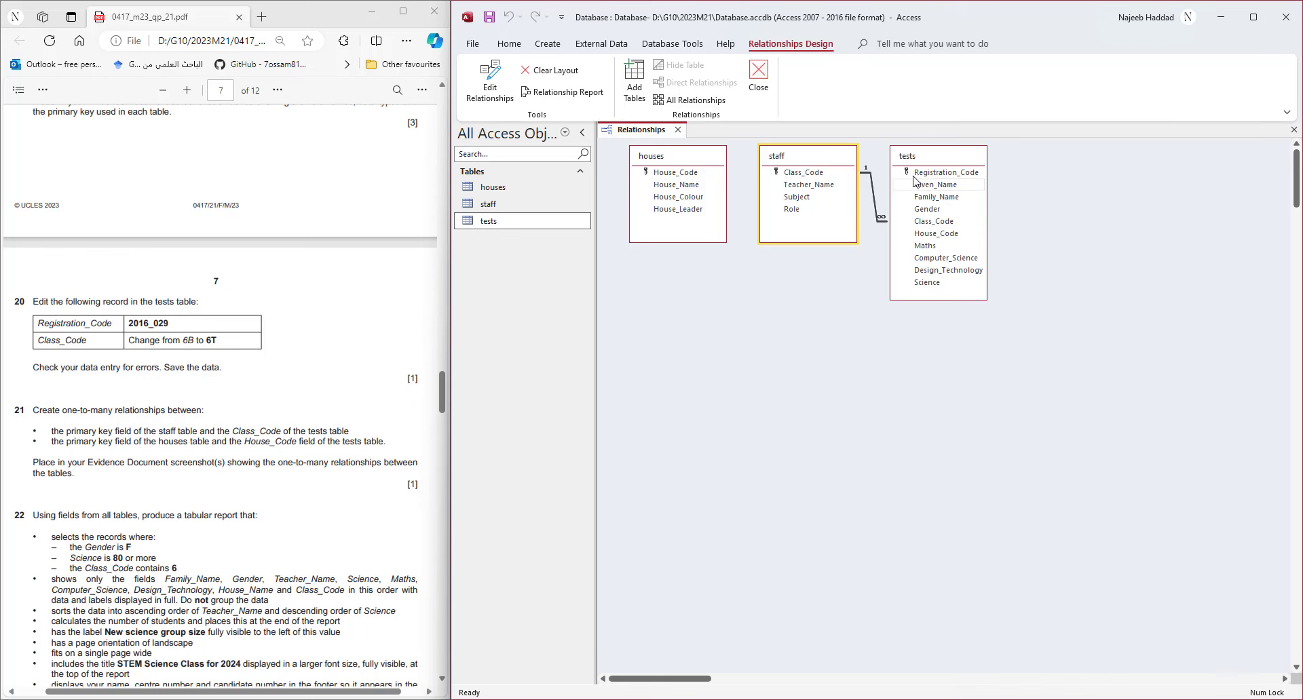
- Link houses House_Code to tests House_Code with referential integrity enforced
{"action": "left_click_drag", "start_coordinate": [652, 161], "coordinate": [1080, 173]}
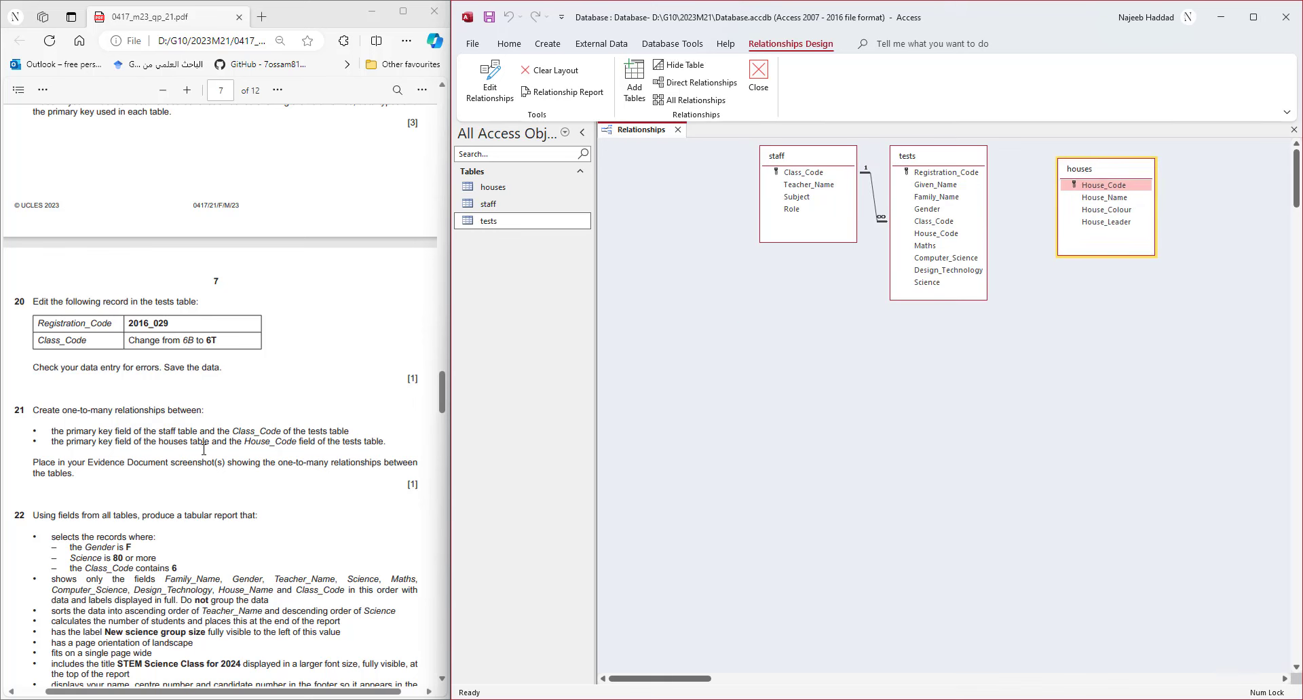
{"action": "left_click", "coordinate": [1093, 188]}
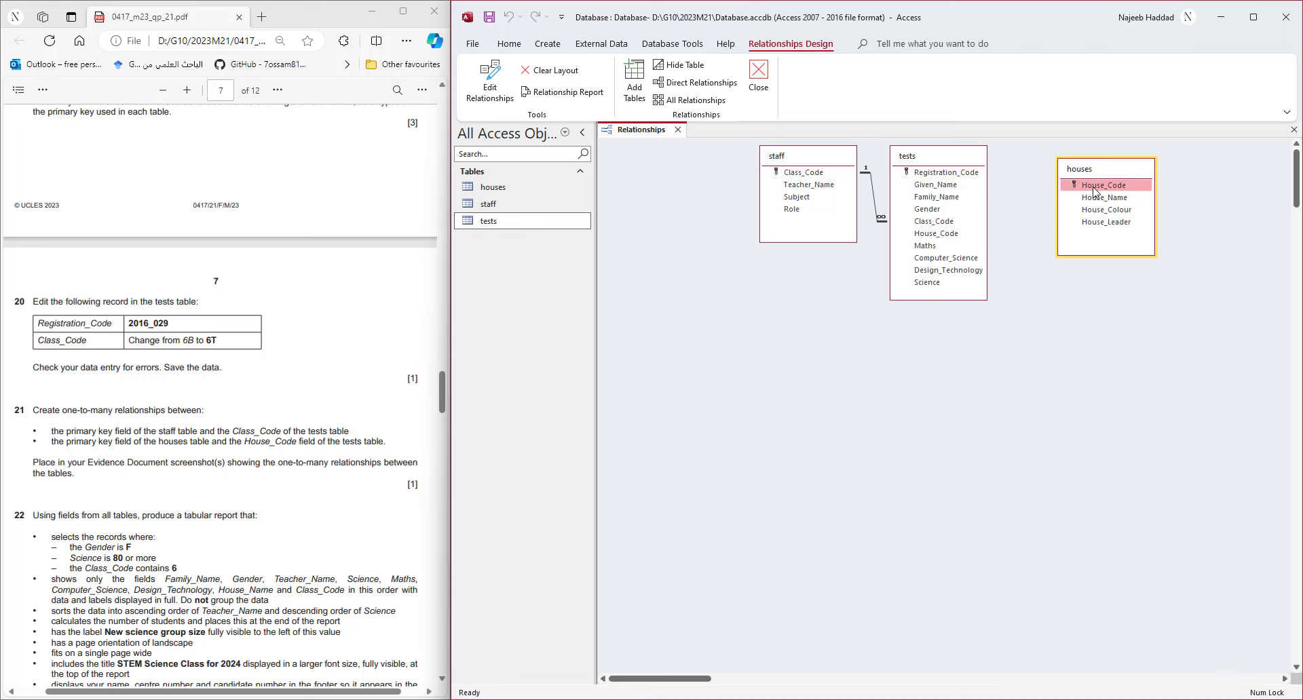
{"action": "left_click_drag", "start_coordinate": [1093, 192], "coordinate": [939, 237]}
{"action": "left_click", "coordinate": [772, 280]}
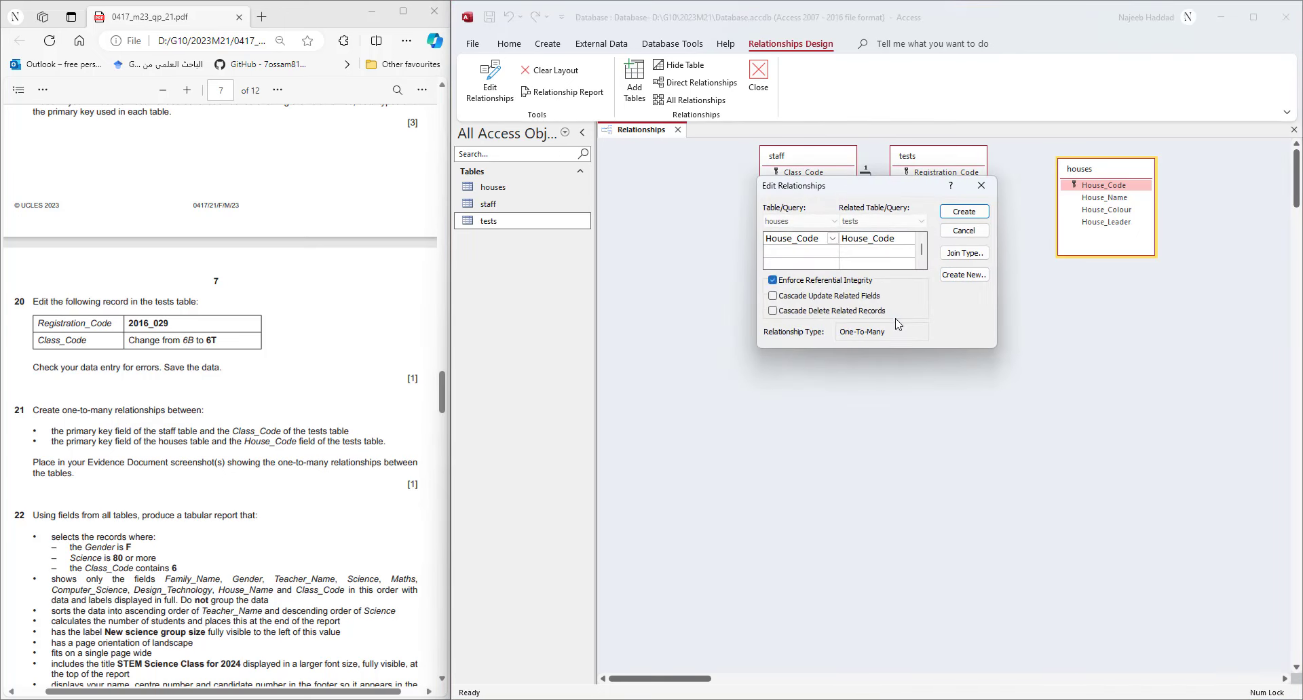
{"action": "left_click", "coordinate": [957, 212]}
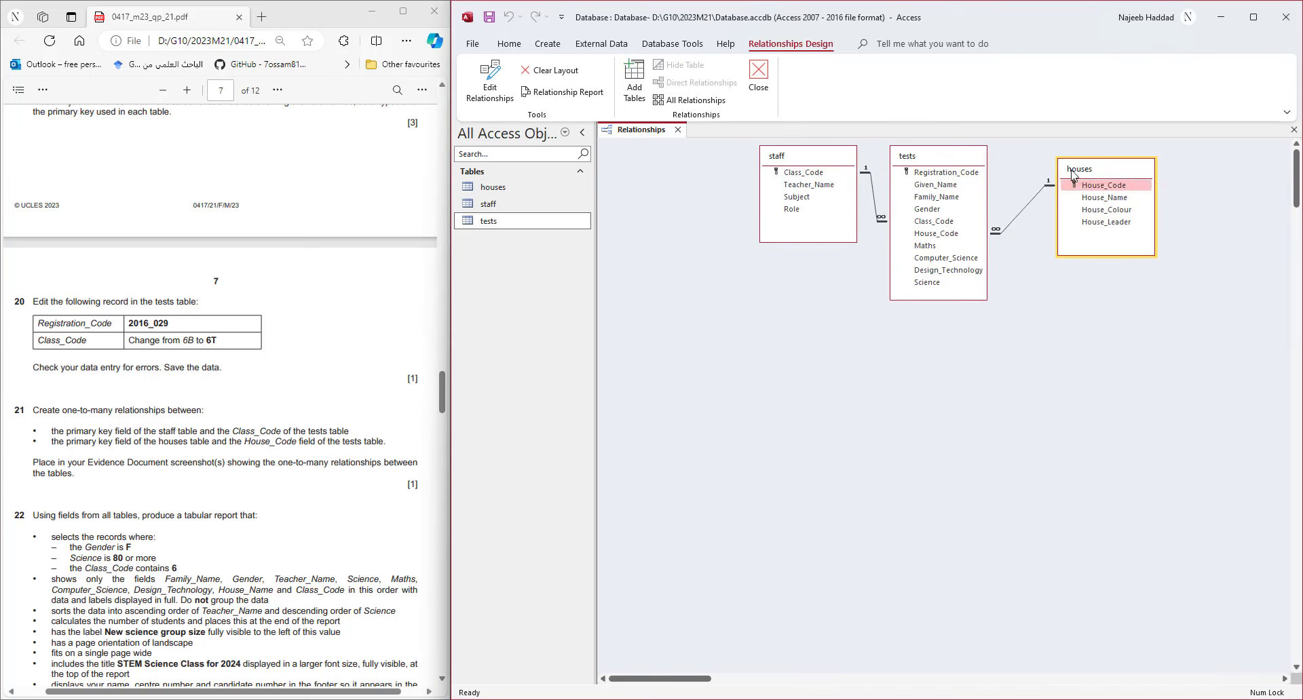
{"action": "mouse_move", "coordinate": [1060, 167]}
{"action": "left_mouse_down"}
{"action": "mouse_move", "coordinate": [1026, 158]}
{"action": "mouse_move", "coordinate": [1051, 161]}
{"action": "left_mouse_up"}
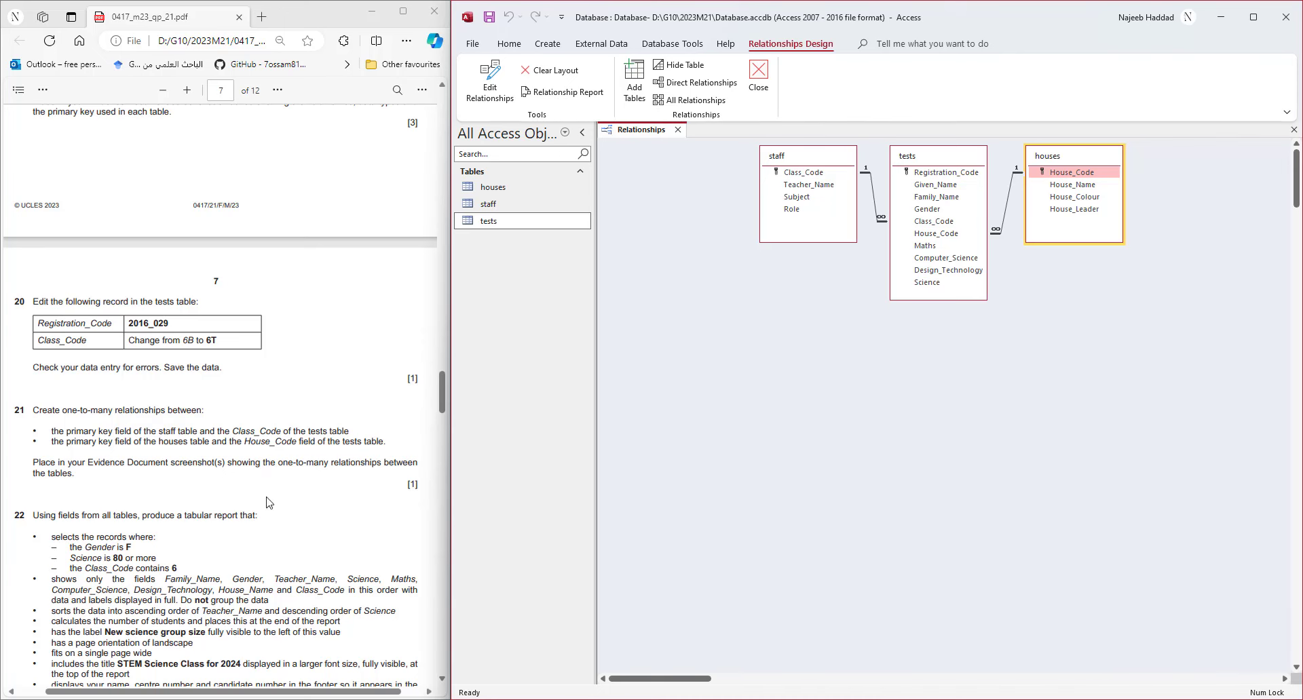
{"action": "key", "text": "alt+Tab"}
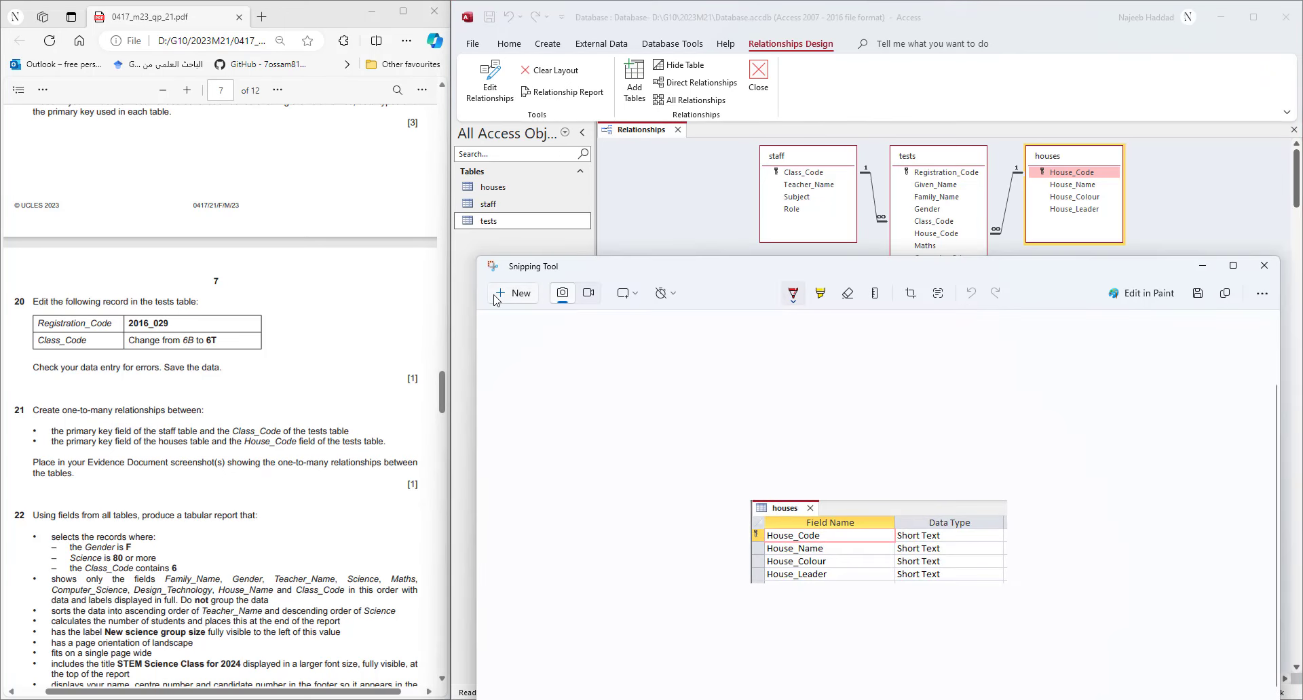
- Snip the three-table relationship diagram and paste it under Step 21 – EVIDENCE 7 in Word
{"action": "left_click", "coordinate": [512, 293]}
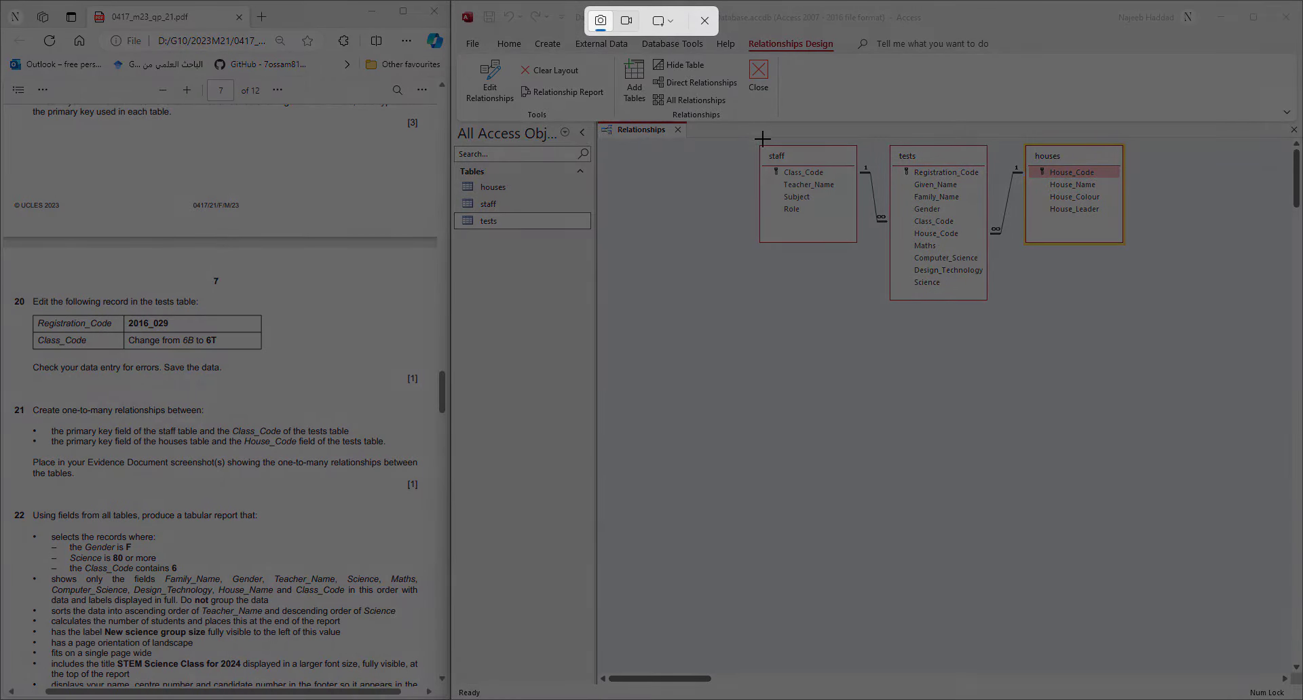
{"action": "left_click_drag", "start_coordinate": [756, 139], "coordinate": [1133, 311]}
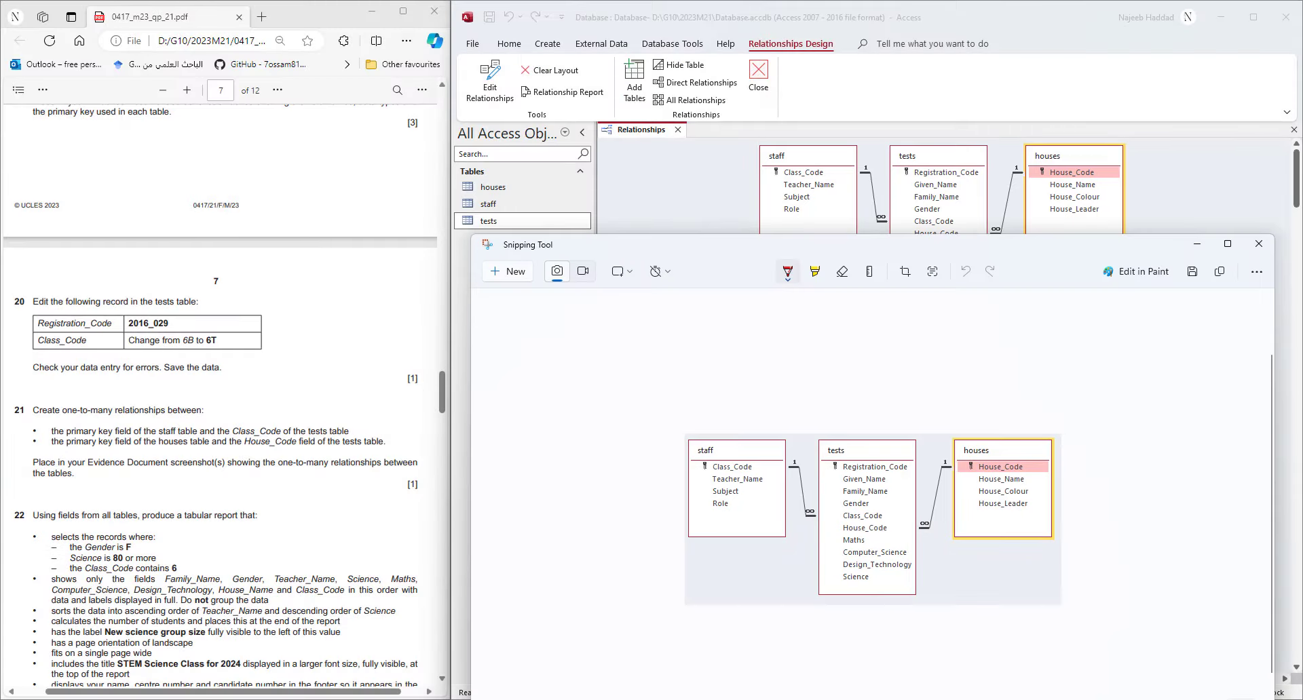
{"action": "mouse_move", "coordinate": [863, 674]}
{"action": "left_click", "coordinate": [862, 652]}
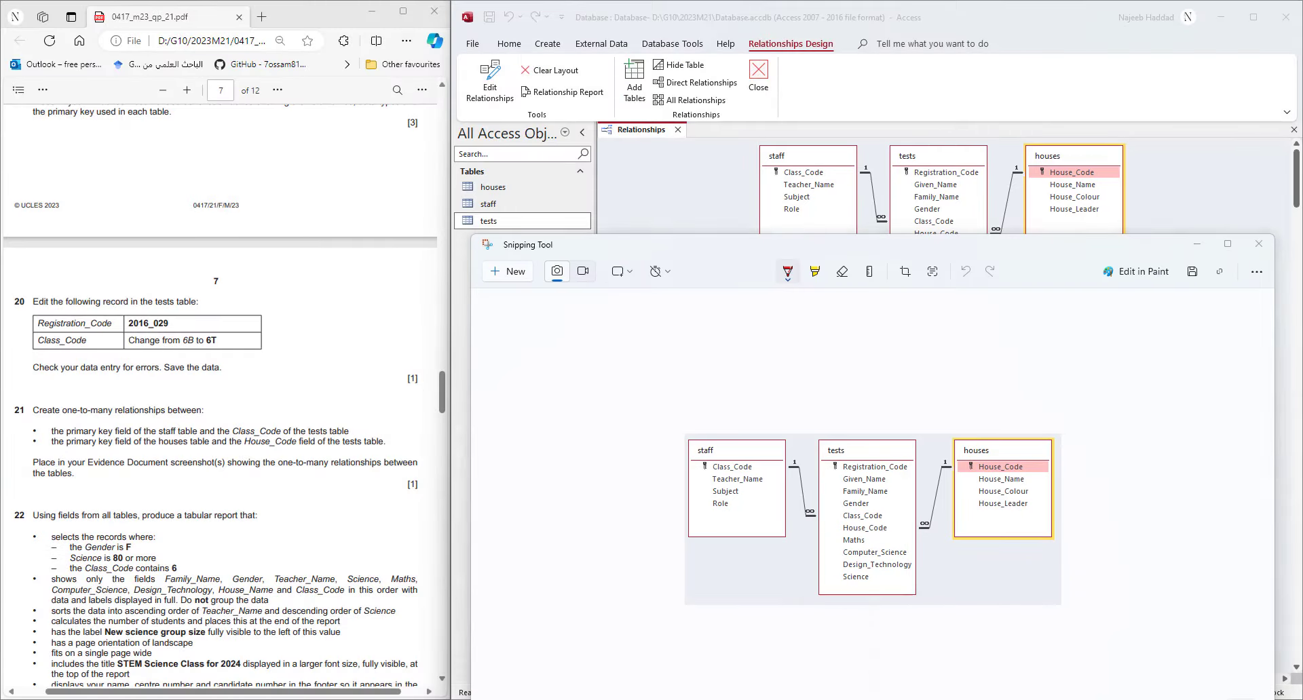
{"action": "scroll", "coordinate": [737, 557], "scroll_direction": "down", "scroll_amount": 4}
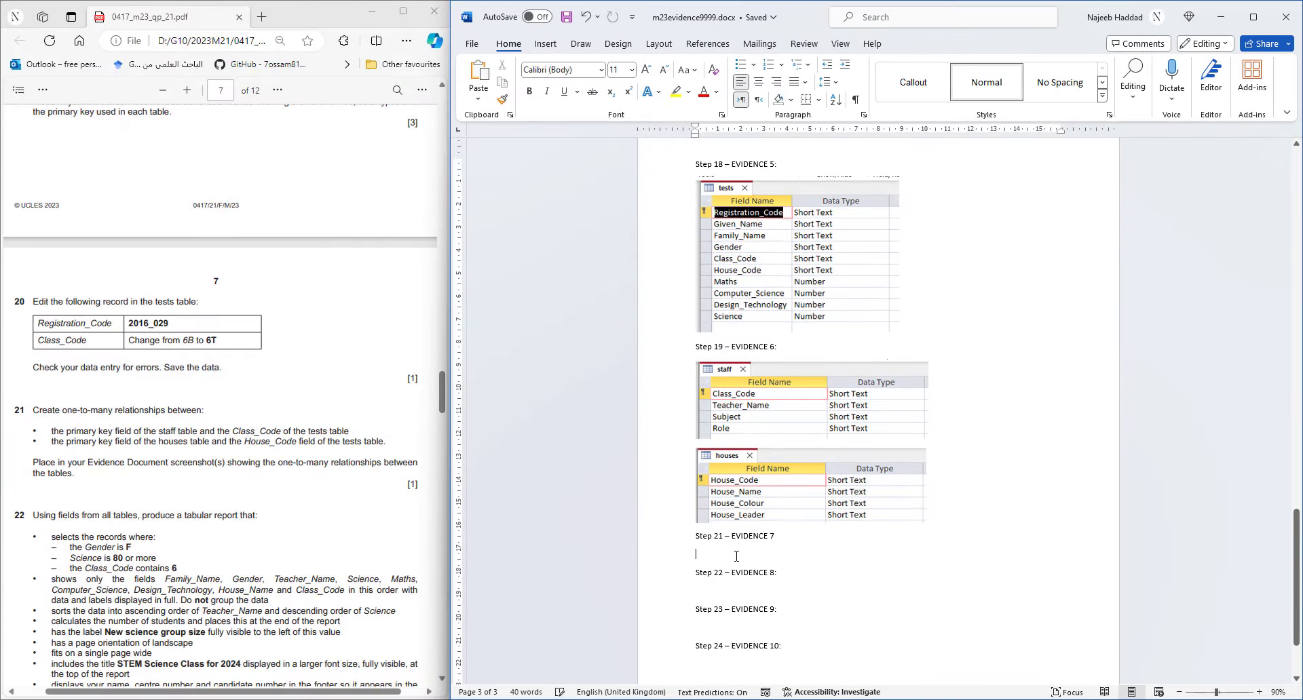
{"action": "left_click", "coordinate": [736, 556]}
{"action": "key", "text": "ctrl+v"}
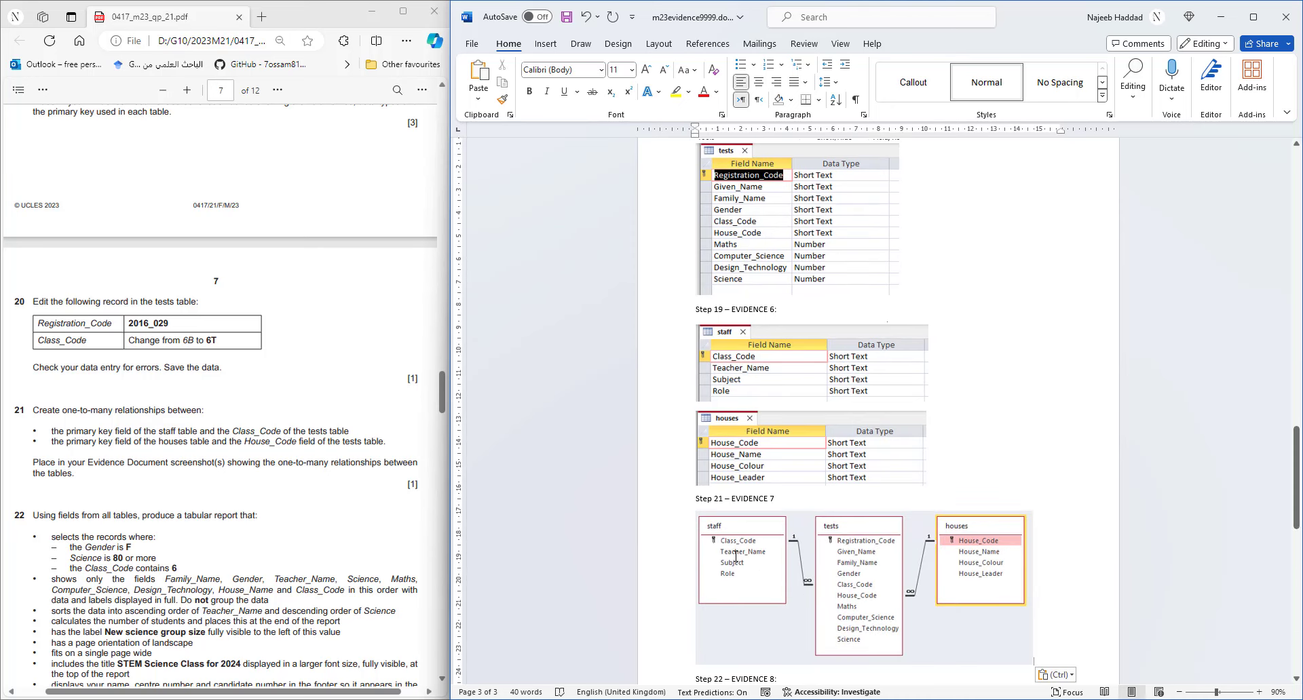
{"action": "key", "text": "Return"}
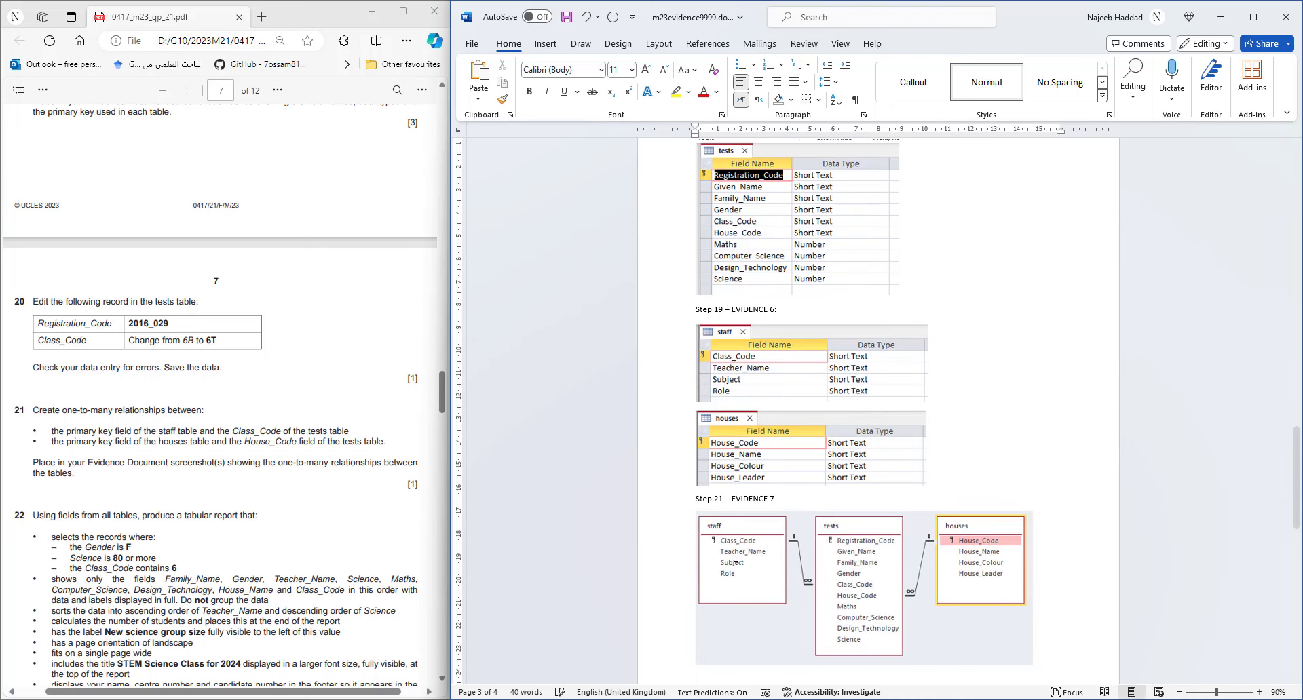
{"action": "left_click", "coordinate": [1208, 25]}
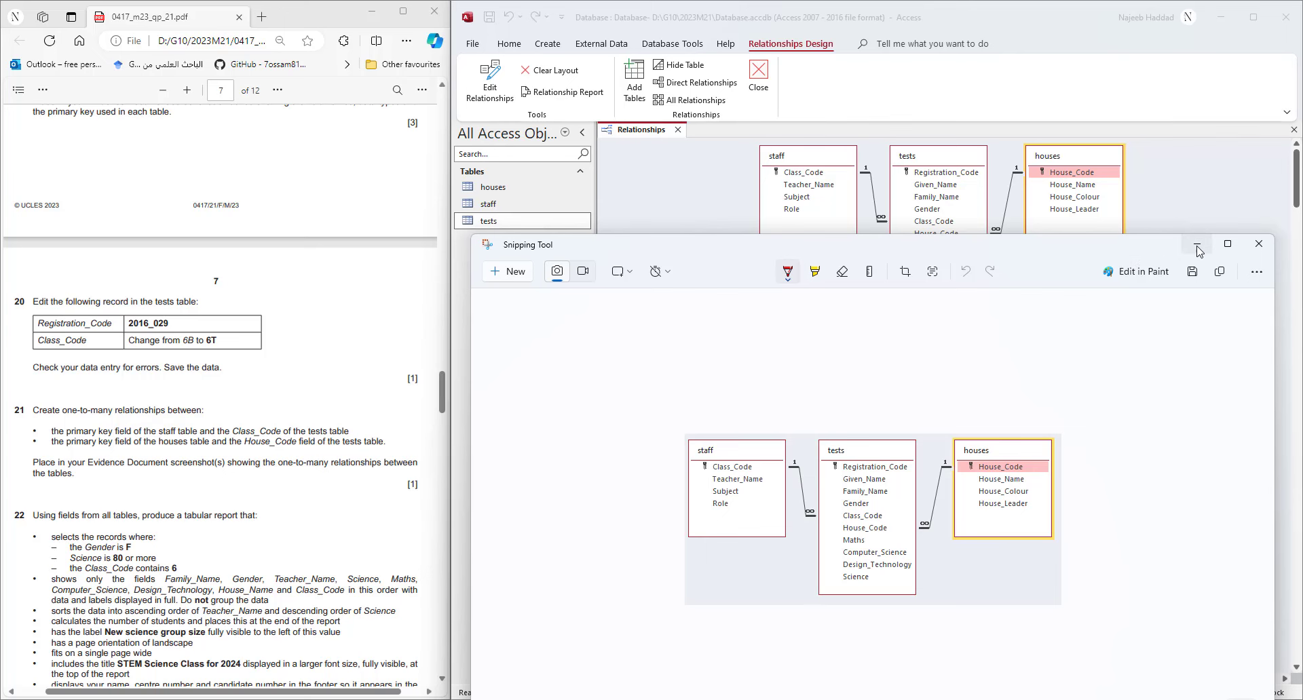
{"action": "left_click", "coordinate": [877, 201]}
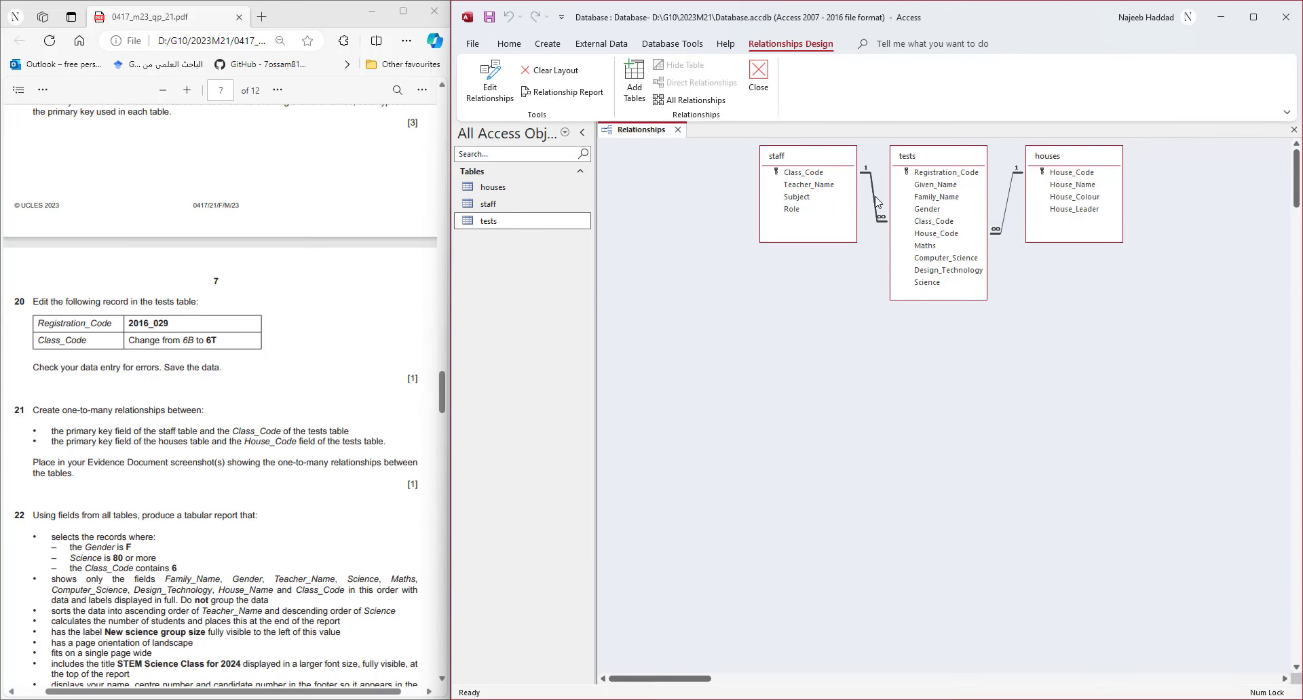
- Open the staff–tests Edit Relationships settings and snip them
{"action": "double_click", "coordinate": [875, 199]}
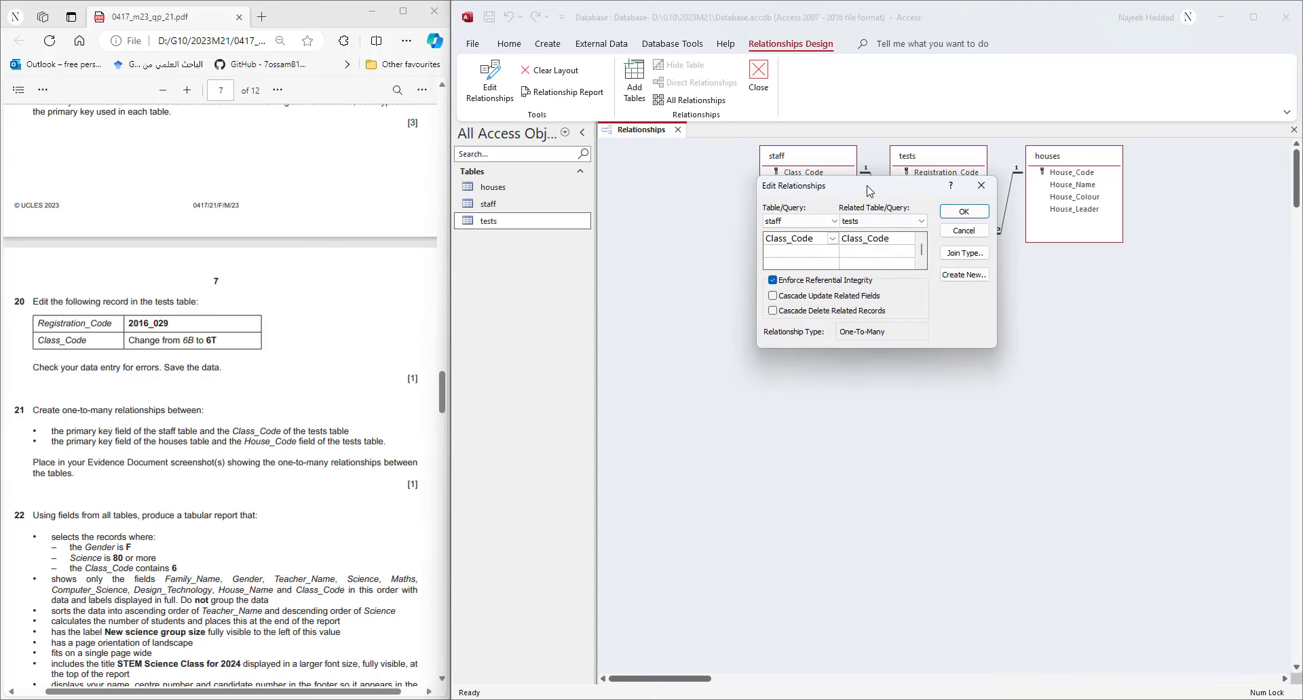
{"action": "left_click_drag", "start_coordinate": [866, 192], "coordinate": [862, 346]}
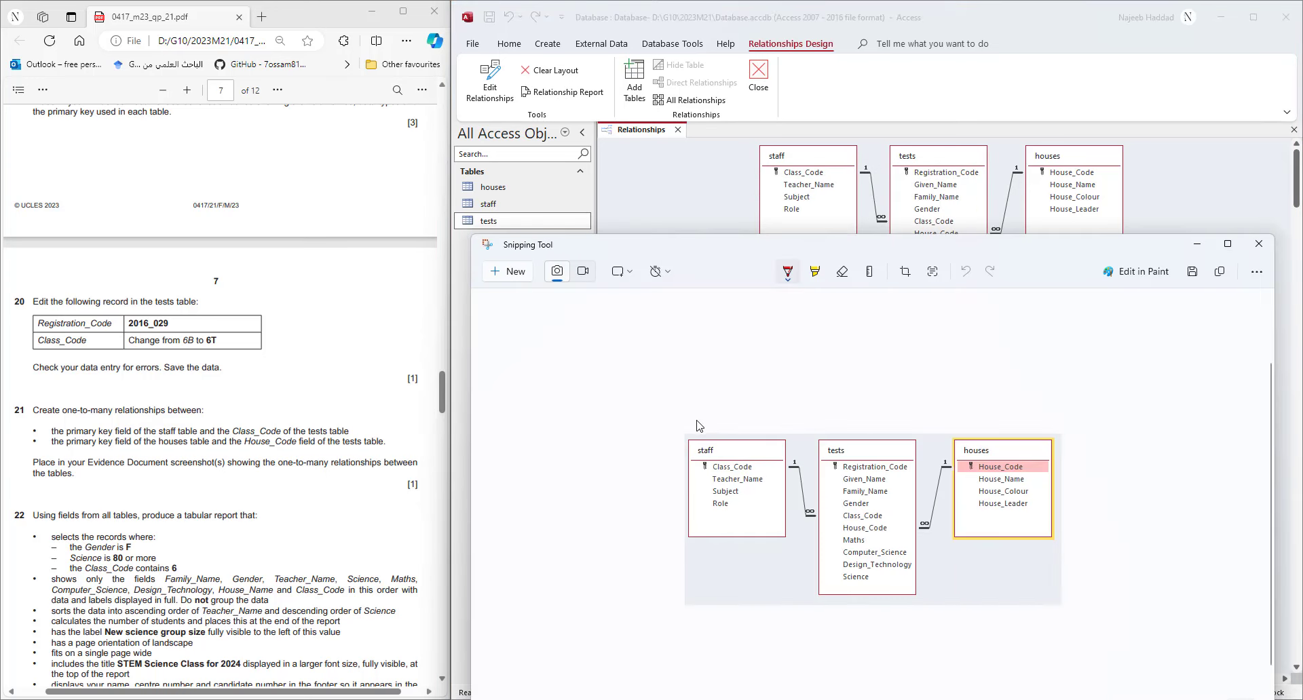
{"action": "left_click", "coordinate": [508, 272]}
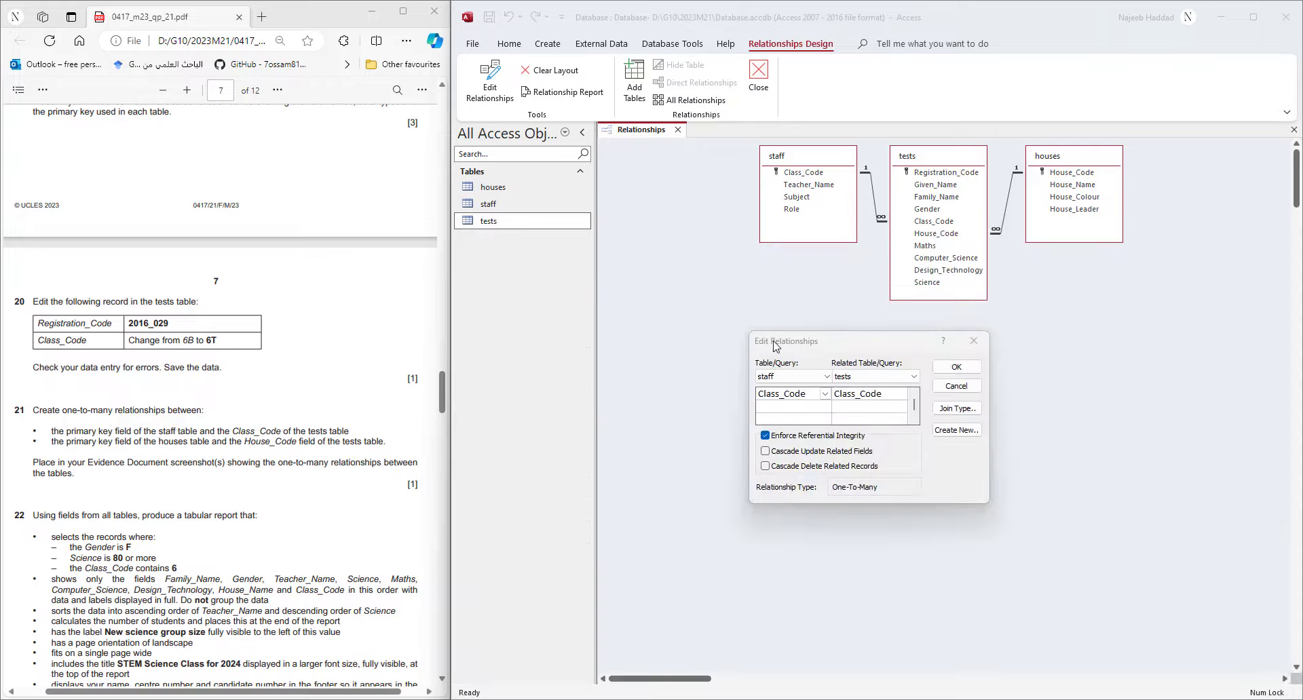
{"action": "left_click_drag", "start_coordinate": [747, 328], "coordinate": [992, 503]}
- Paste the settings screenshot in Word and push Step 21 onto a new page
{"action": "left_click", "coordinate": [864, 699]}
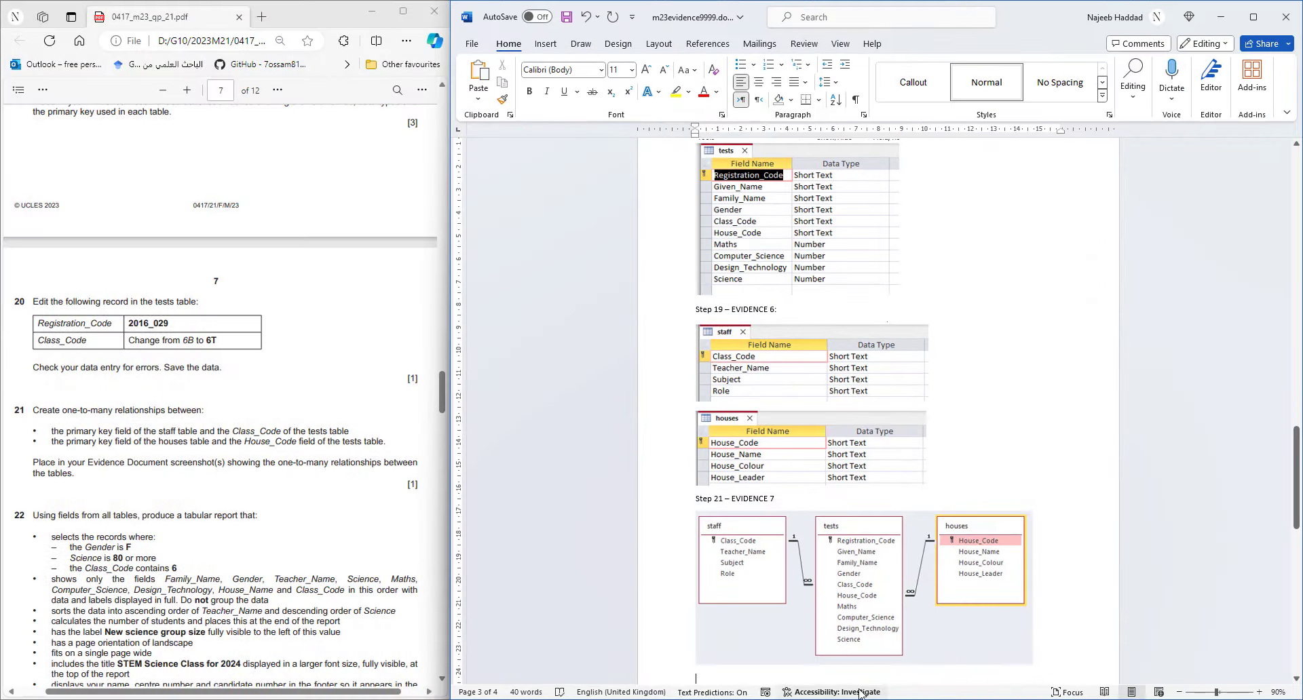
{"action": "scroll", "coordinate": [836, 597], "scroll_direction": "down", "scroll_amount": 4}
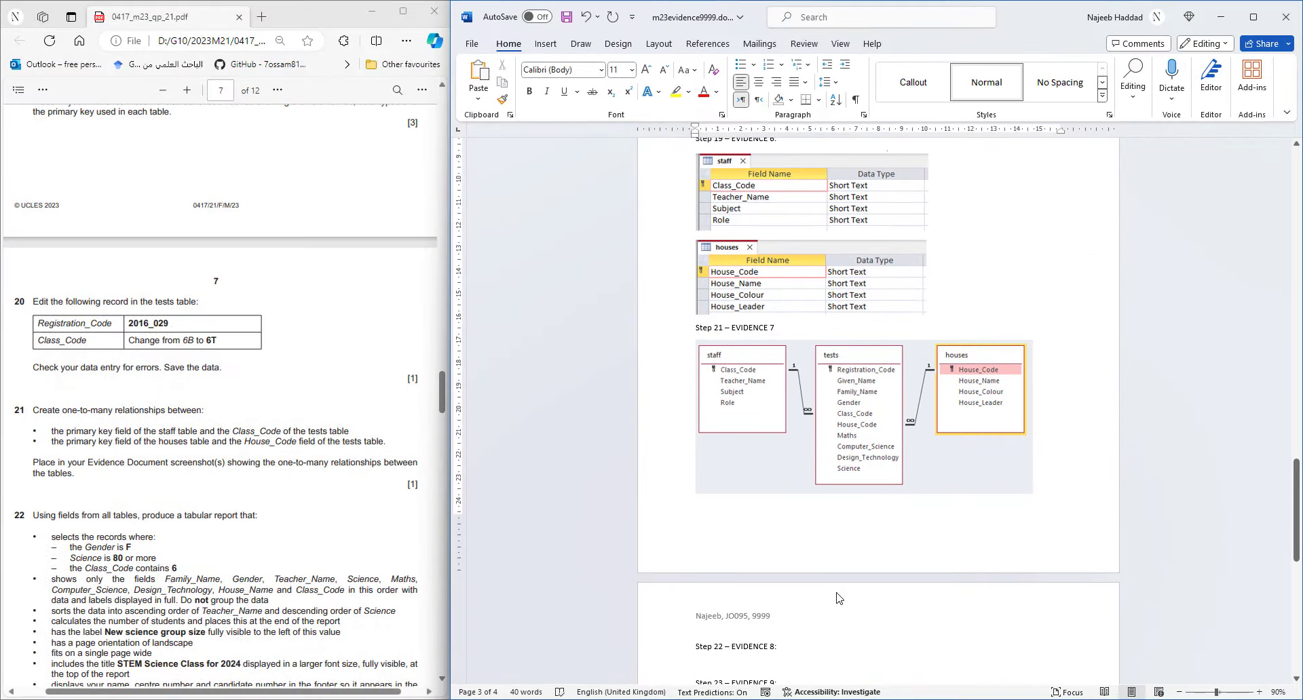
{"action": "key", "text": "ctrl+v"}
{"action": "left_click", "coordinate": [811, 413]}
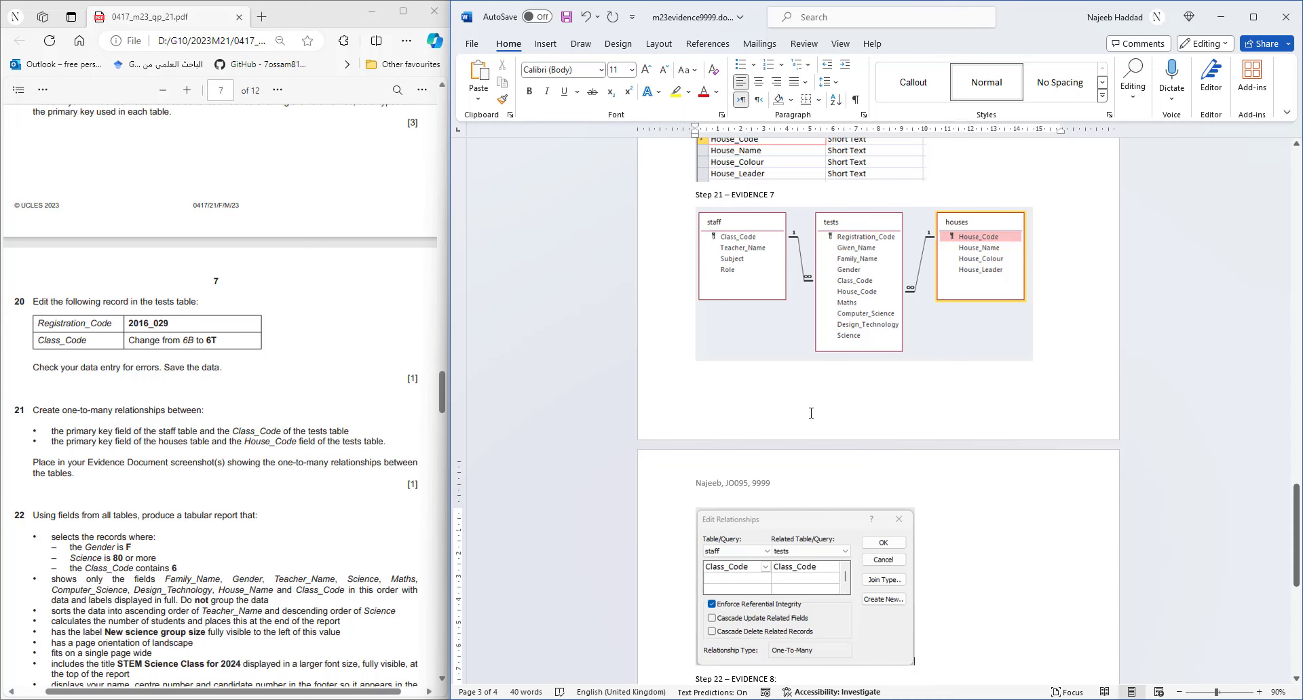
{"action": "left_click", "coordinate": [693, 196]}
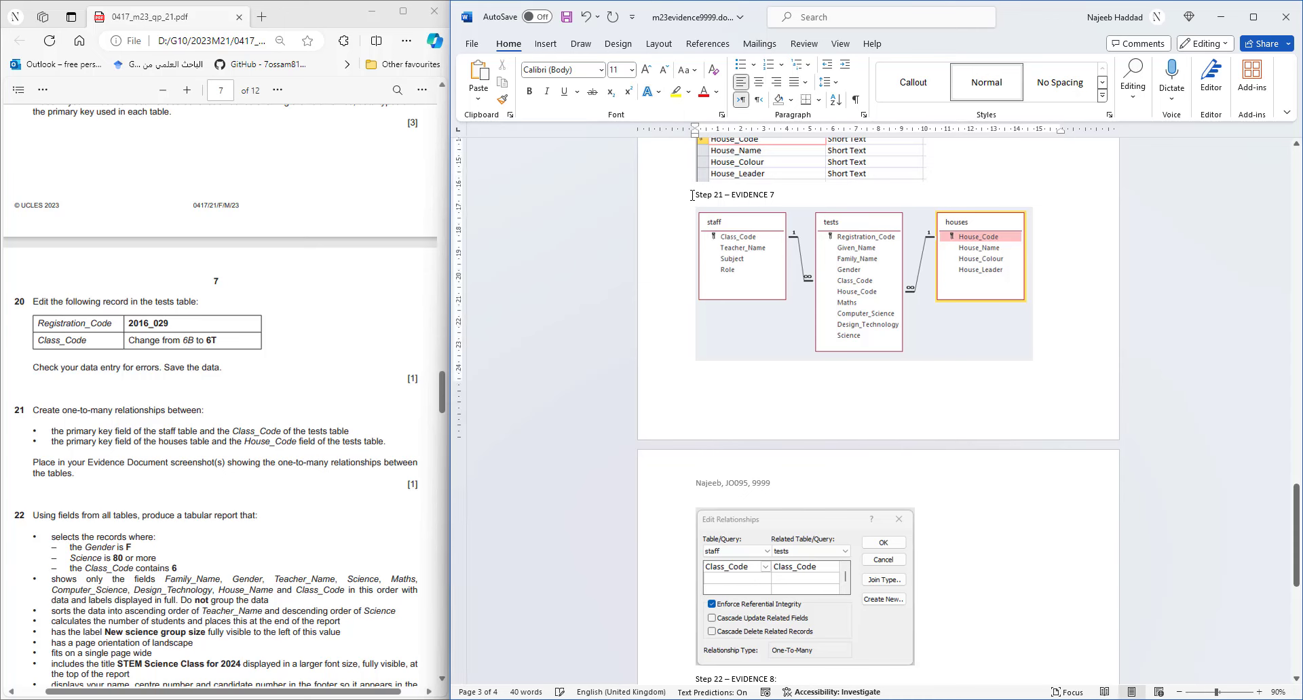
{"action": "key", "text": "ctrl+Return"}
- Shrink the staff–tests relationship screenshot in the evidence document
{"action": "scroll", "coordinate": [894, 572], "scroll_direction": "down", "scroll_amount": 6}
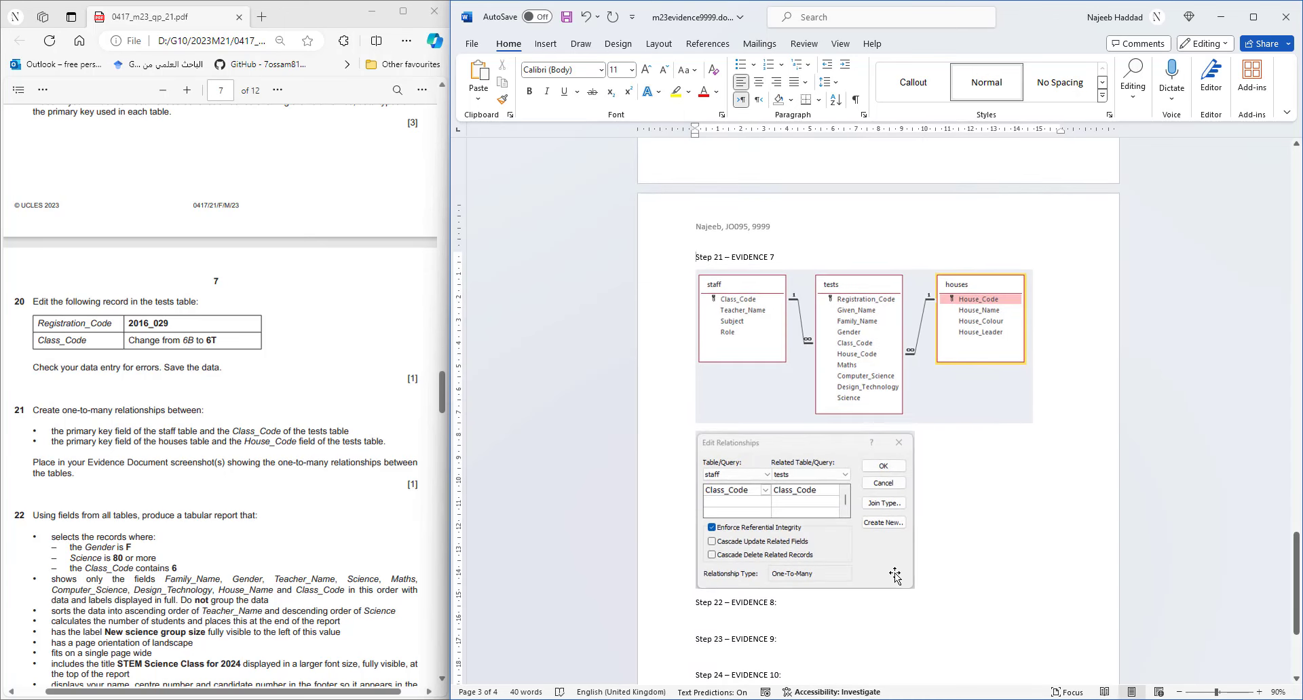
{"action": "left_click", "coordinate": [895, 573]}
{"action": "left_click_drag", "start_coordinate": [914, 590], "coordinate": [896, 574]}
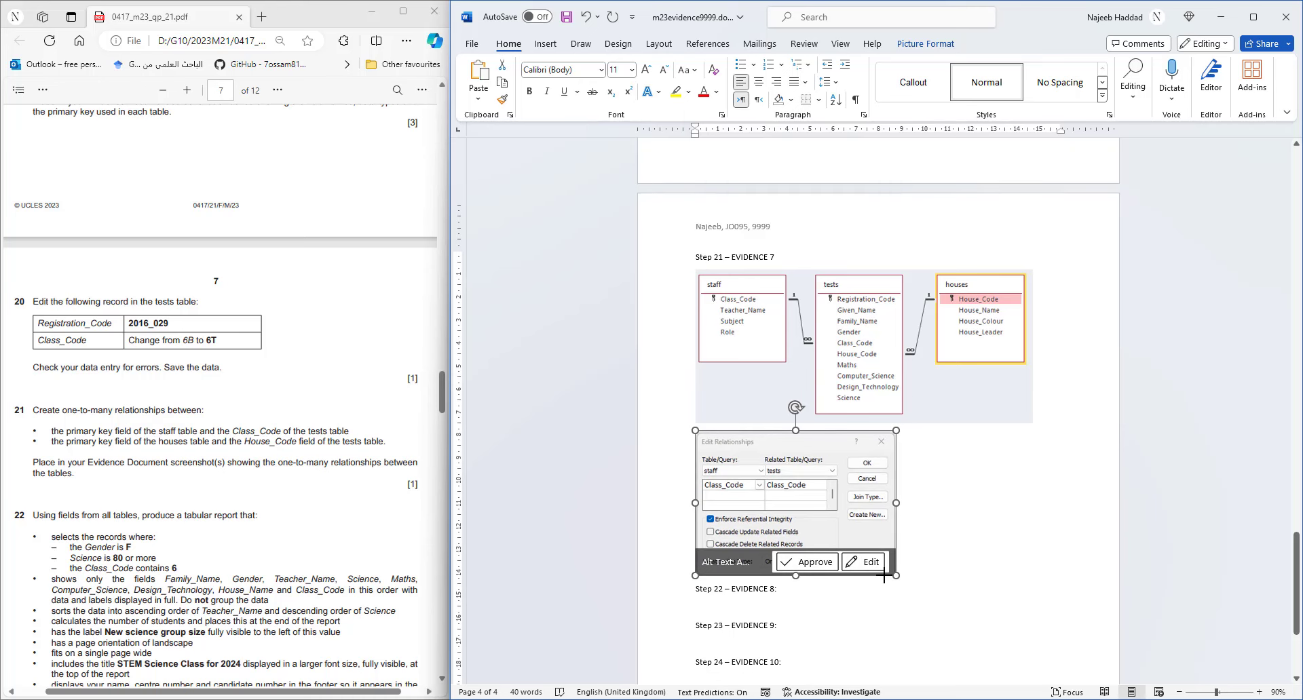
{"action": "left_click", "coordinate": [926, 561]}
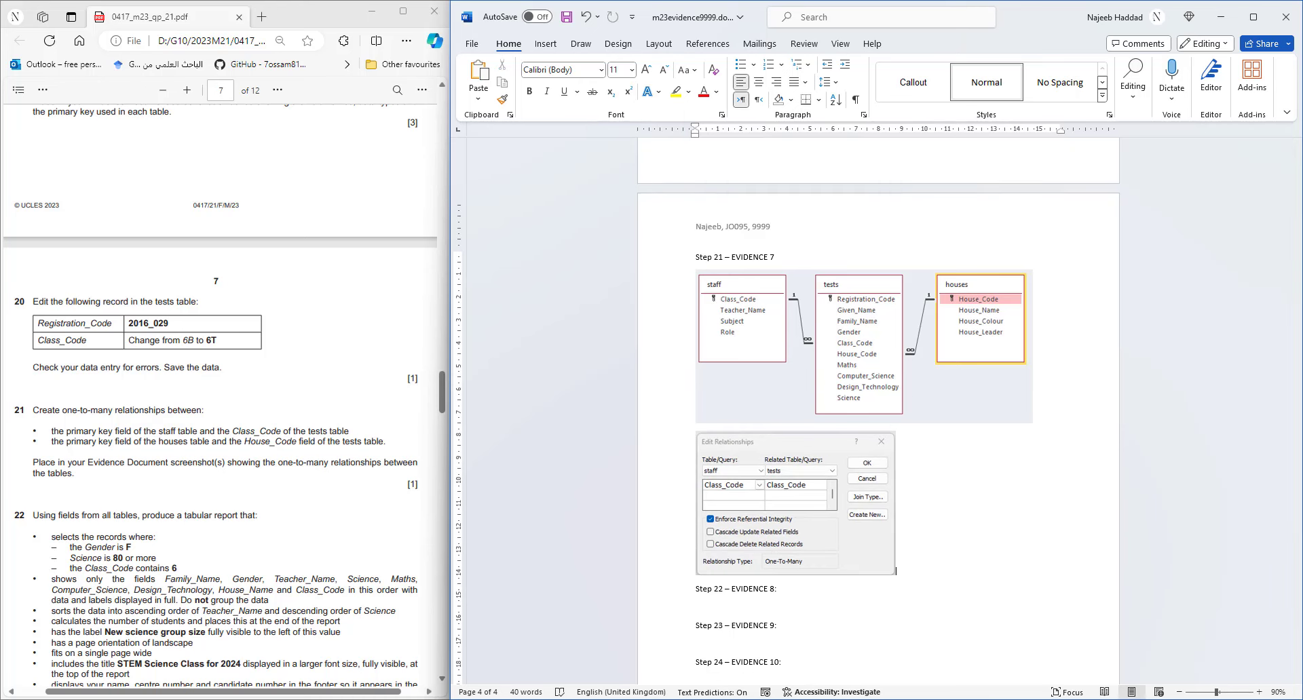
{"action": "left_click", "coordinate": [861, 699]}
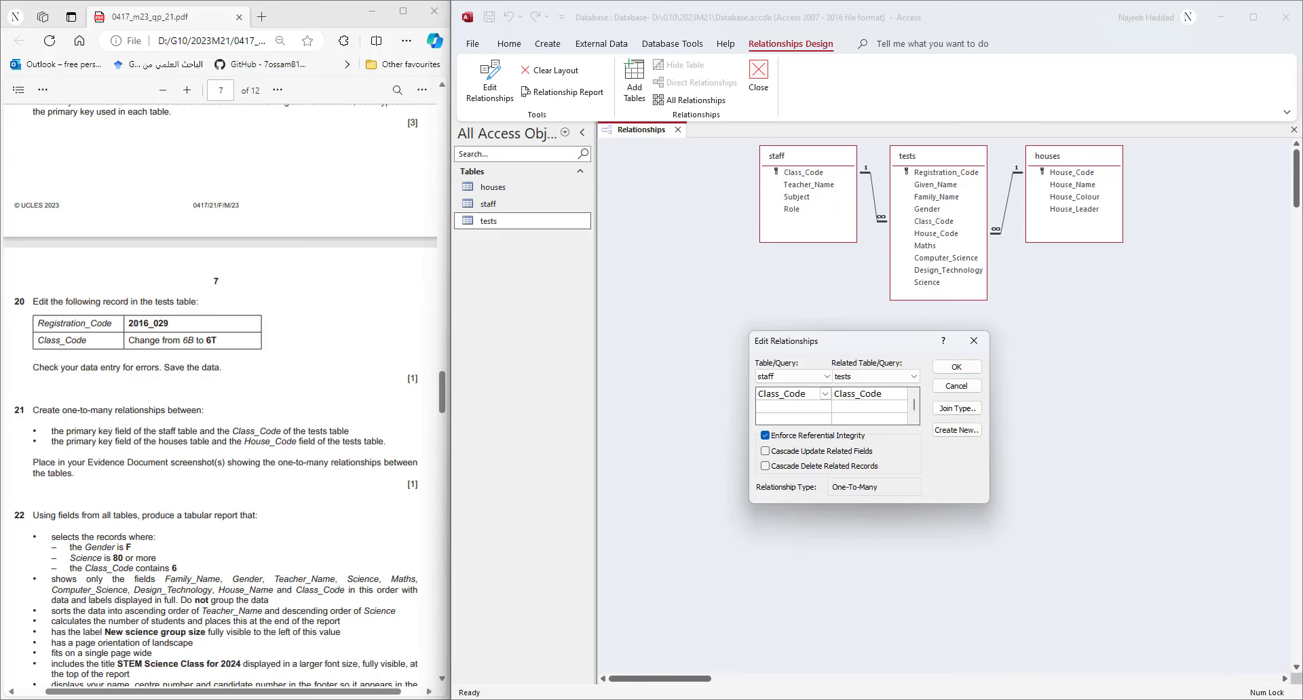
- Close the staff–tests settings, open the houses–tests relationship settings and snip them
{"action": "left_click", "coordinate": [892, 699]}
{"action": "left_click", "coordinate": [1192, 223]}
{"action": "left_click", "coordinate": [956, 367]}
{"action": "double_click", "coordinate": [1009, 202]}
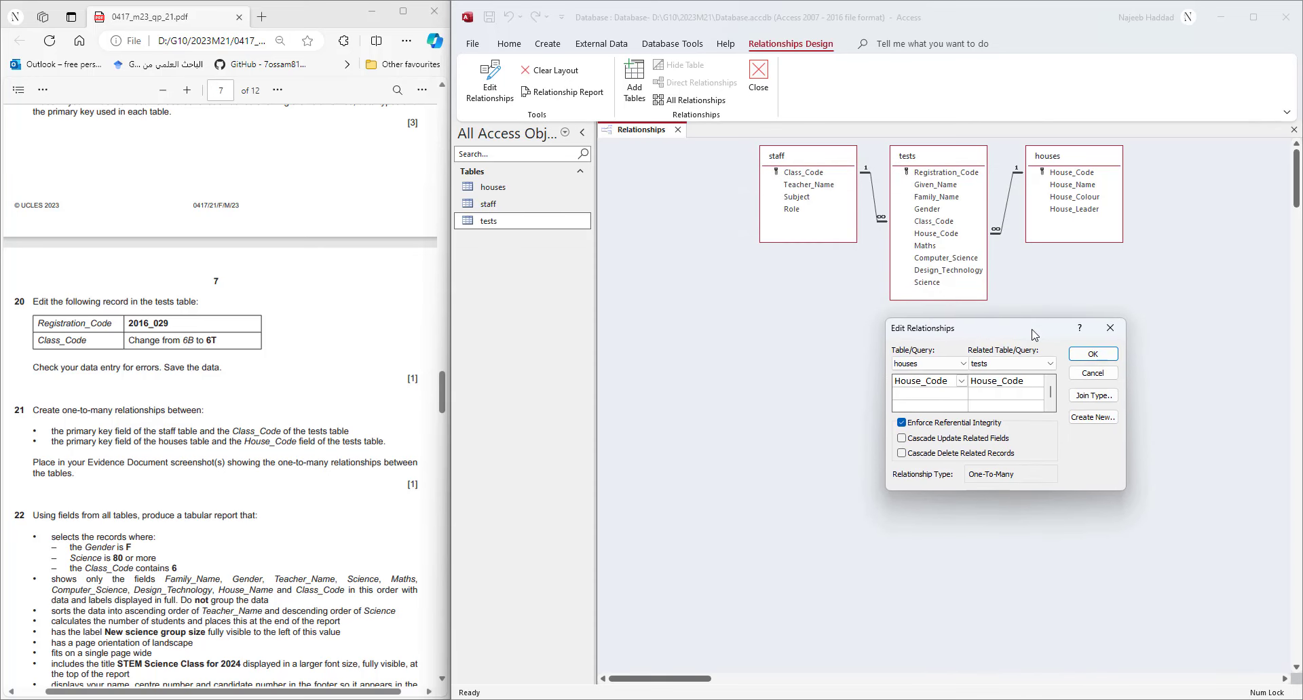
{"action": "left_click", "coordinate": [874, 699]}
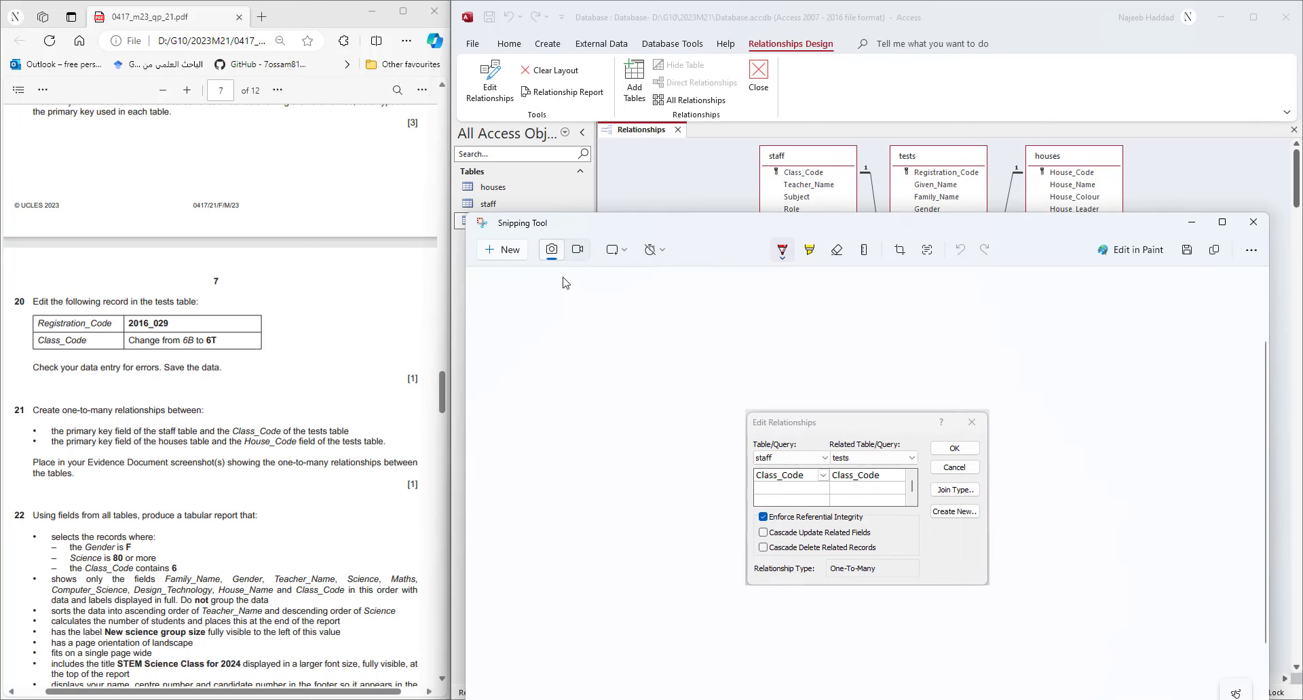
{"action": "left_click", "coordinate": [514, 253]}
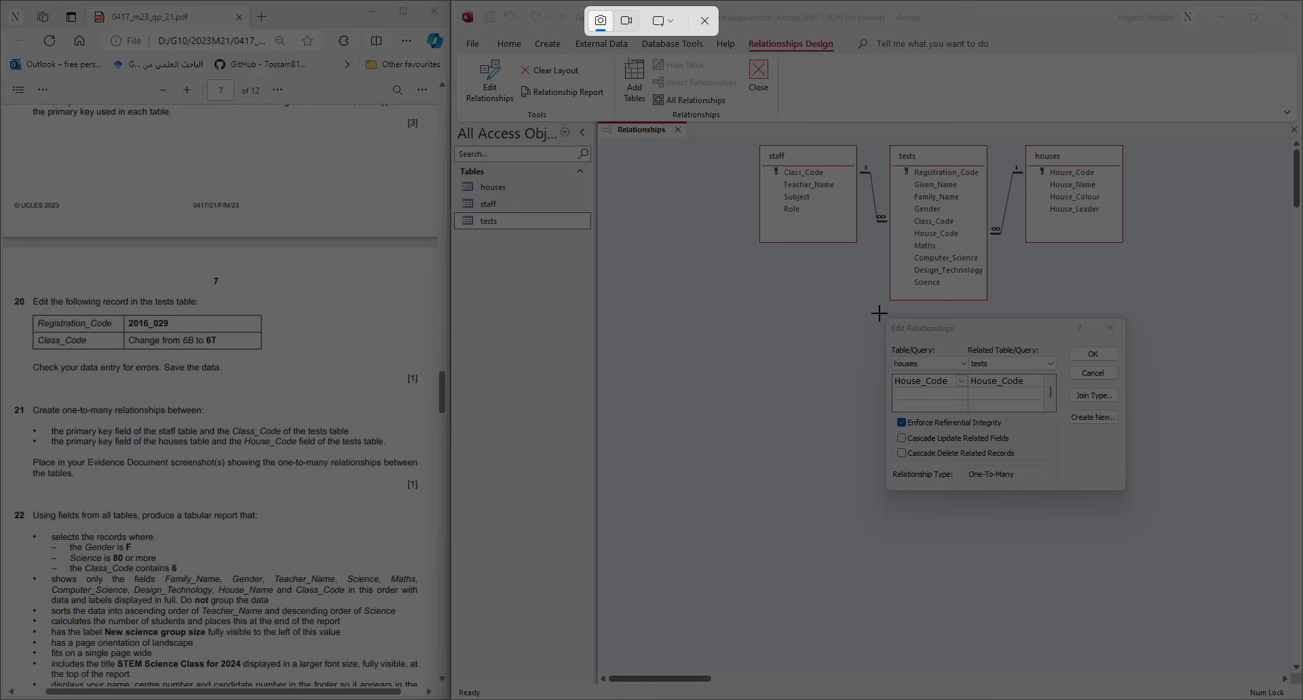
{"action": "left_click_drag", "start_coordinate": [882, 316], "coordinate": [1130, 491]}
- Paste the houses–tests screenshot and resize both screenshots to sit side by side
{"action": "key", "text": "alt+Tab"}
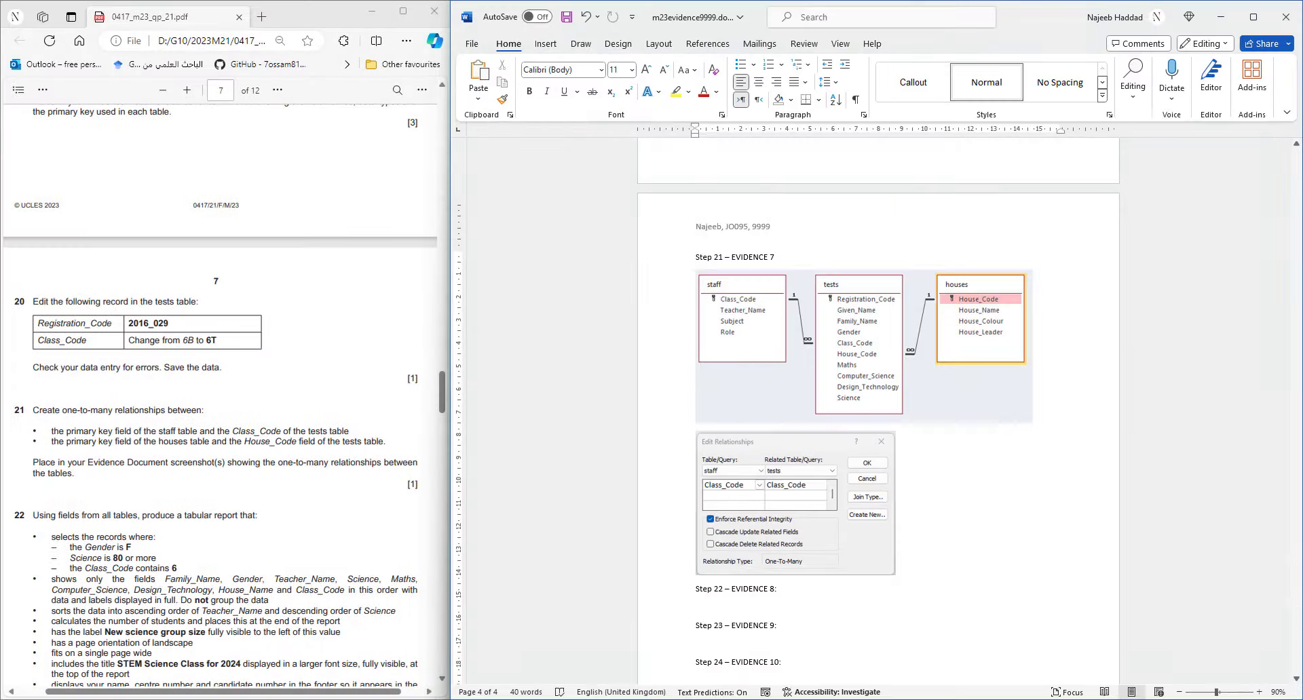
{"action": "key", "text": "ctrl+v"}
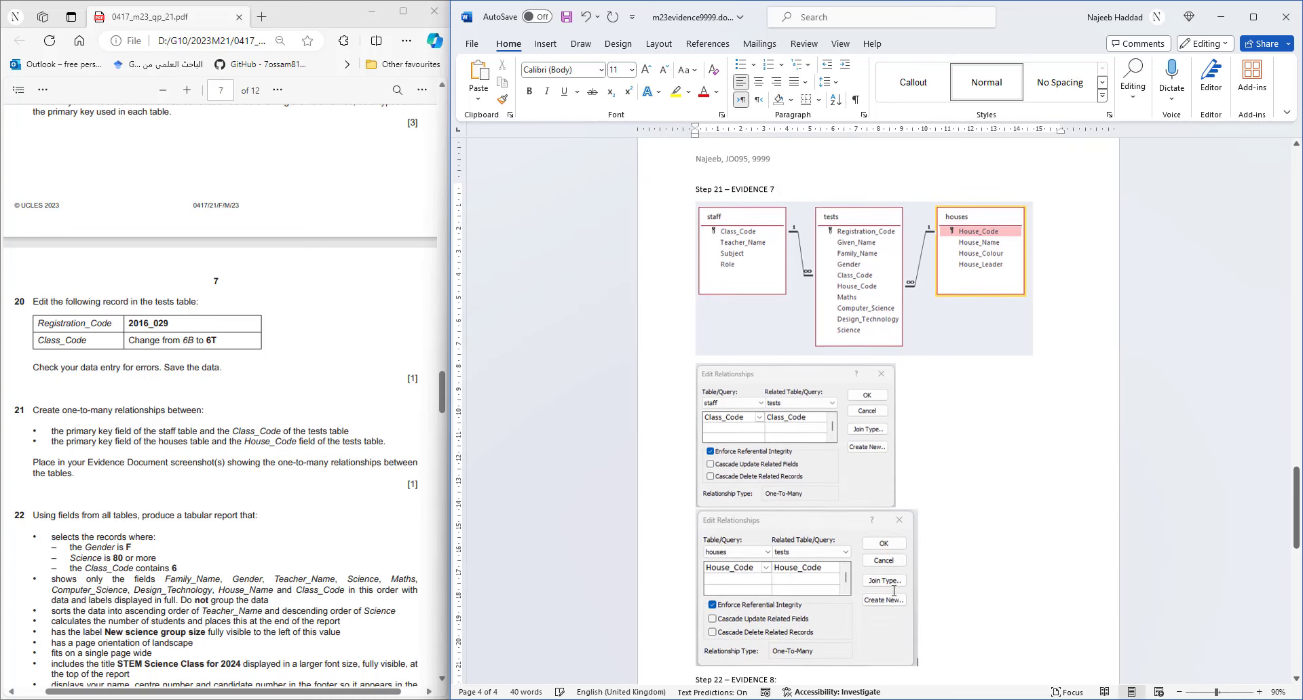
{"action": "left_click_drag", "start_coordinate": [918, 666], "coordinate": [896, 650]}
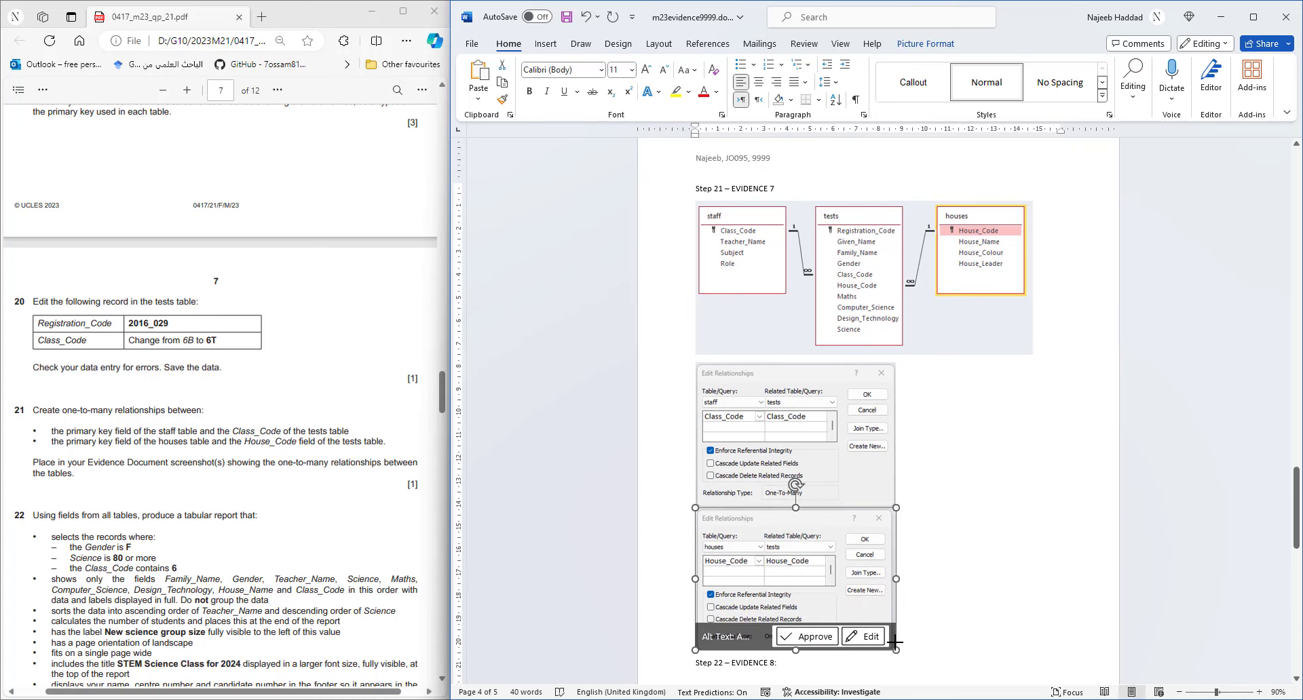
{"action": "left_click", "coordinate": [882, 492]}
{"action": "left_click_drag", "start_coordinate": [895, 507], "coordinate": [883, 496]}
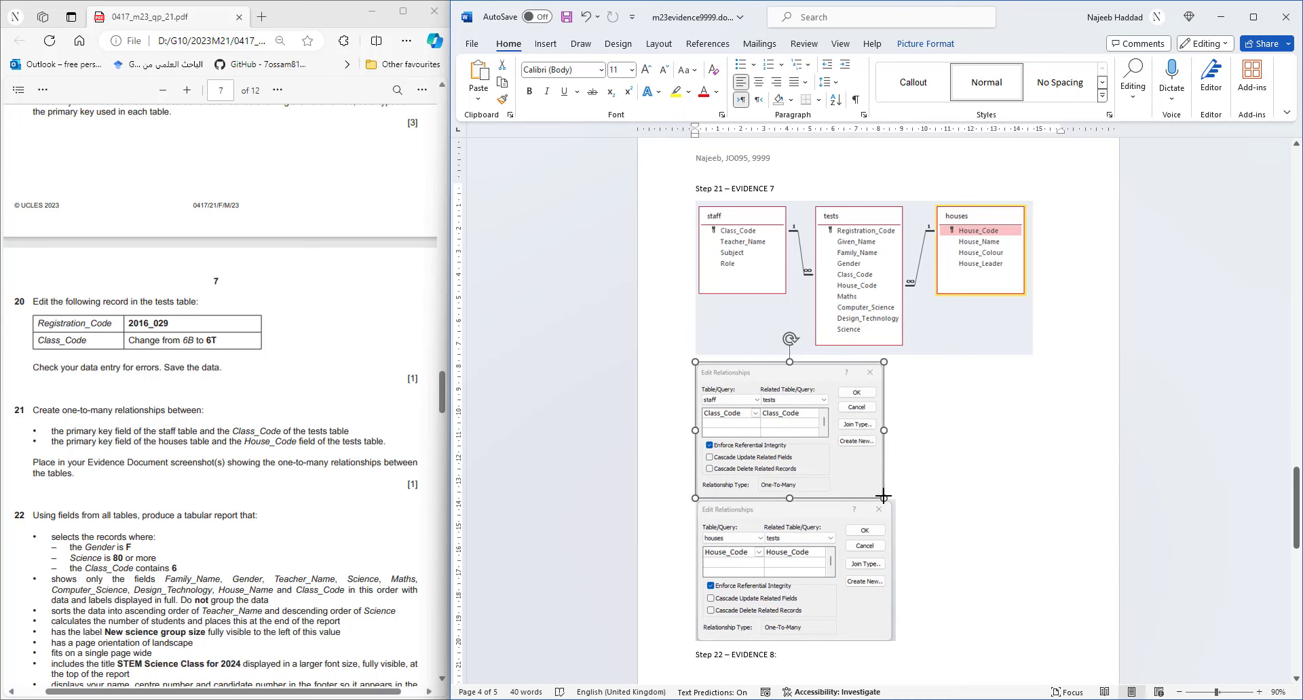
{"action": "left_click", "coordinate": [869, 595]}
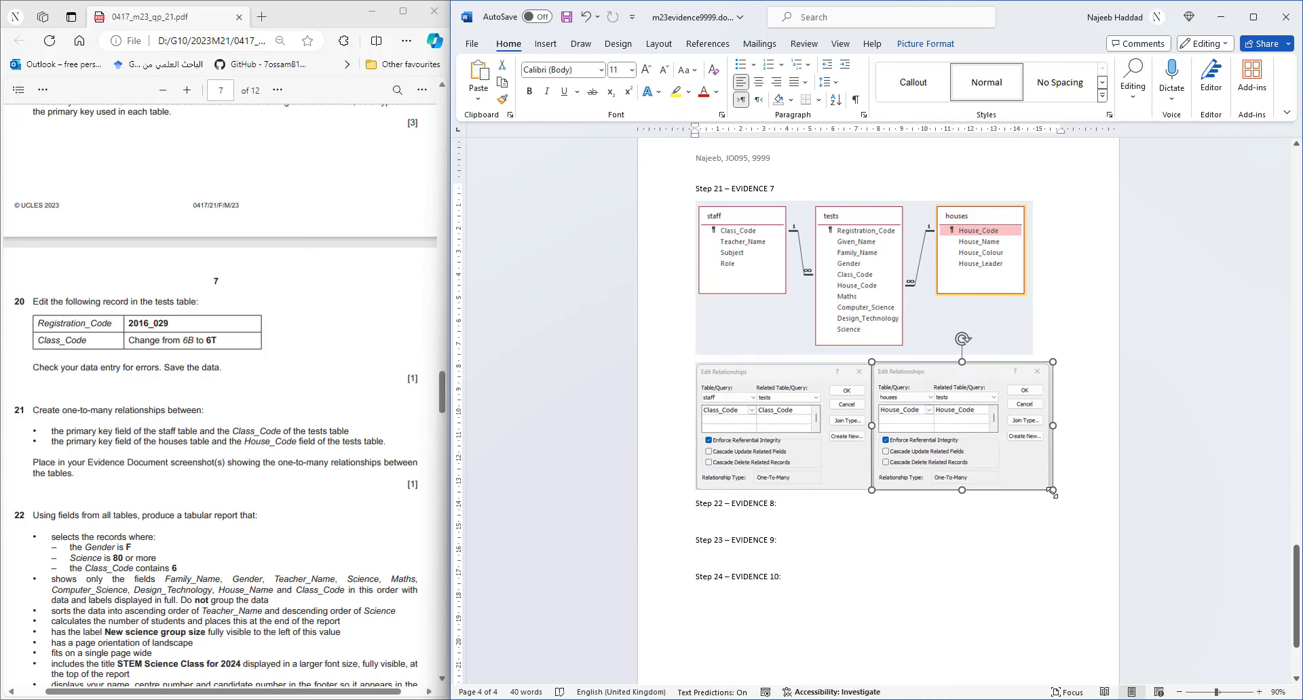
{"action": "left_click", "coordinate": [1004, 523]}
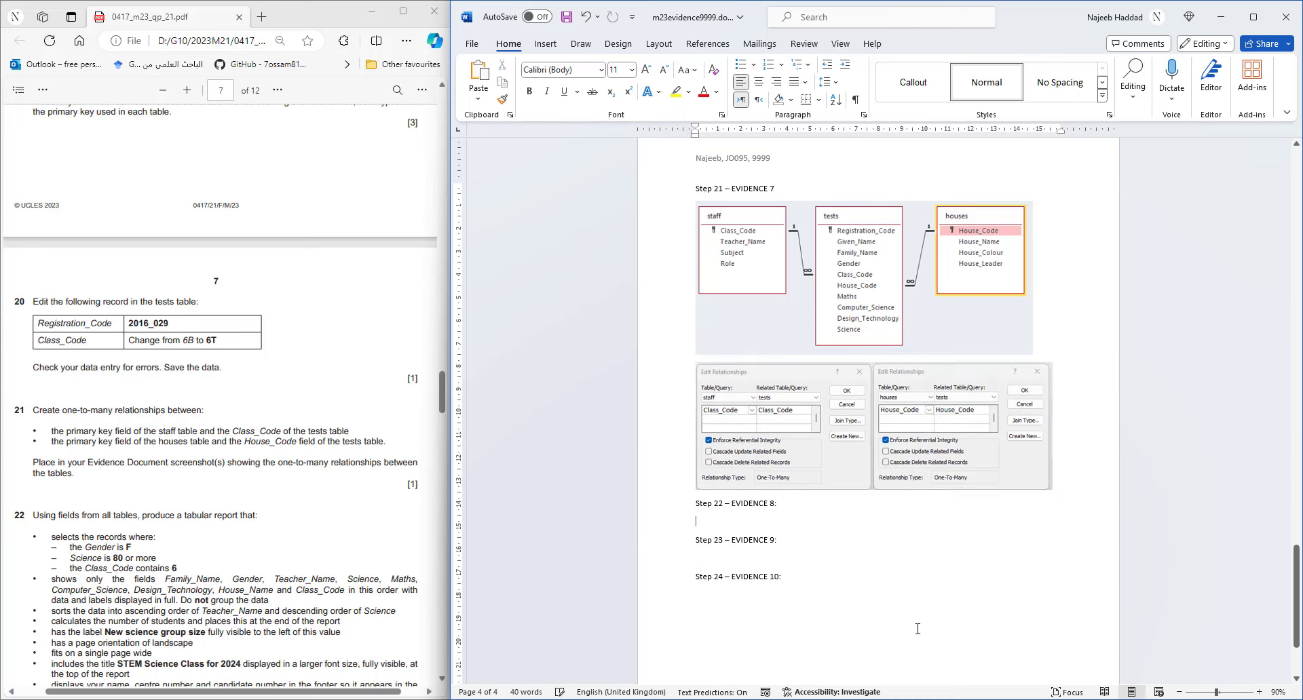
- Save the evidence document and close the houses–tests relationship settings in Access
{"action": "mouse_move", "coordinate": [892, 699]}
{"action": "left_click", "coordinate": [565, 17]}
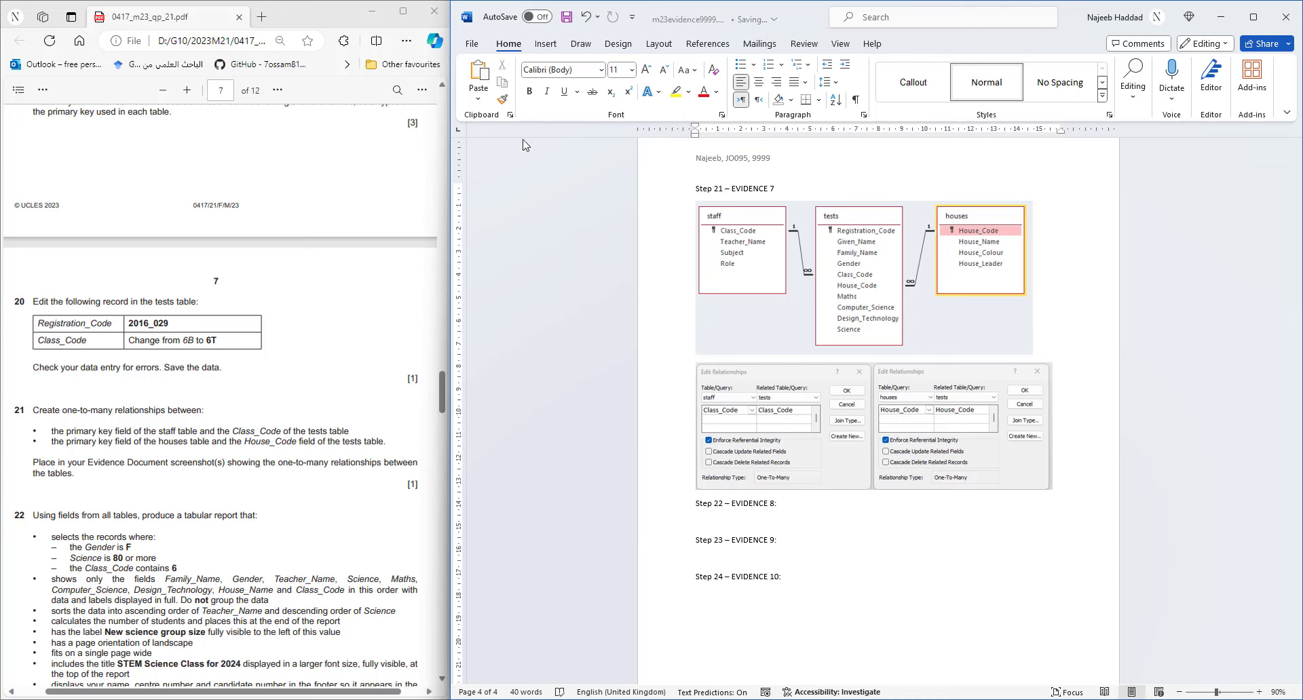
{"action": "left_click", "coordinate": [305, 389]}
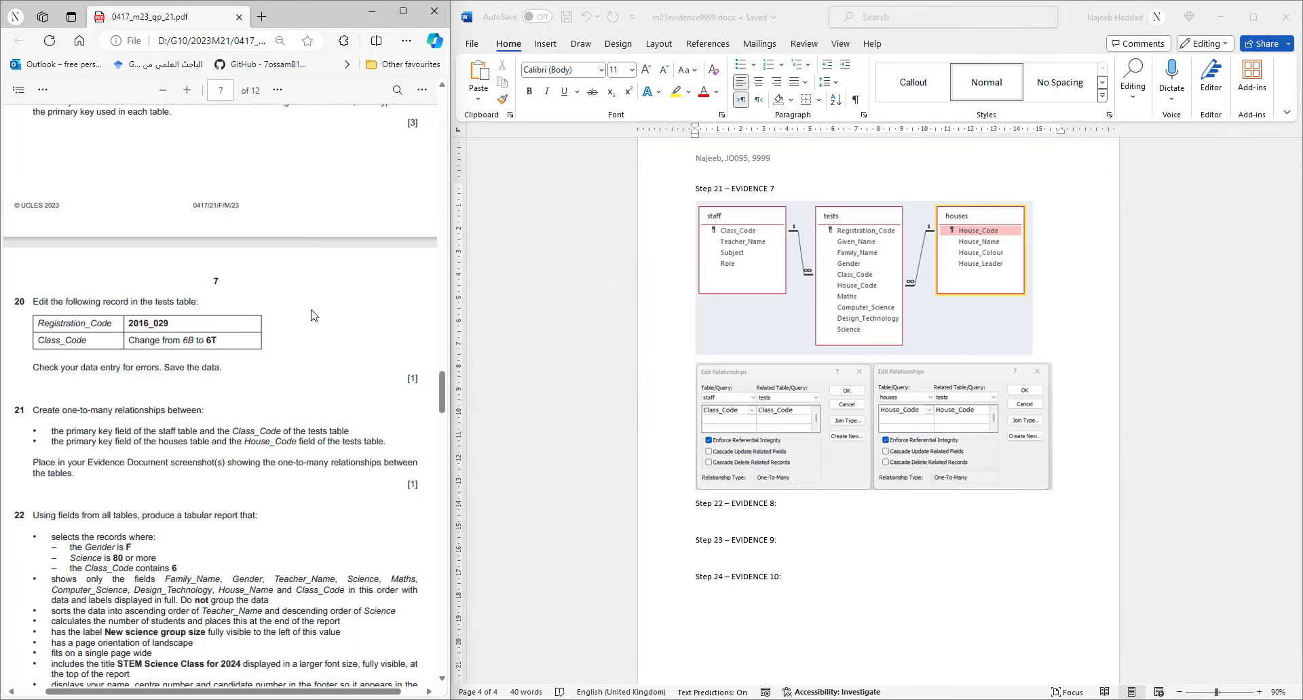
{"action": "scroll", "coordinate": [310, 318], "scroll_direction": "down", "scroll_amount": 4}
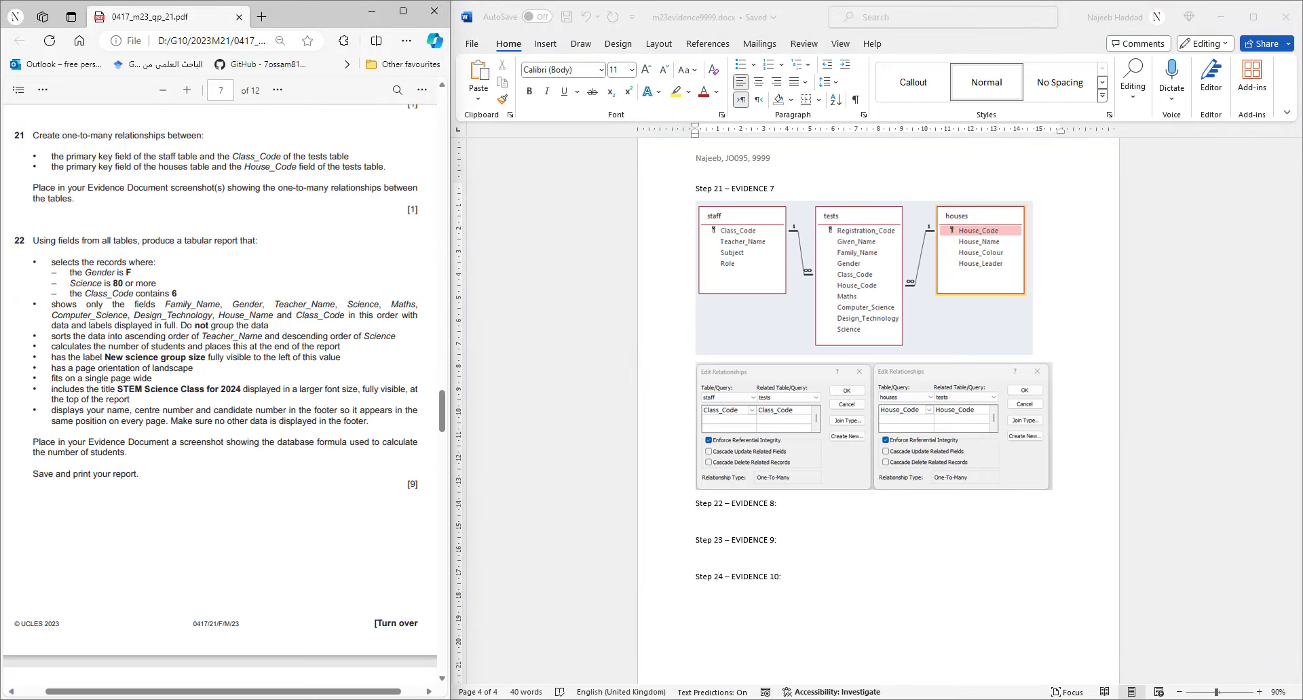
{"action": "left_click", "coordinate": [1220, 17]}
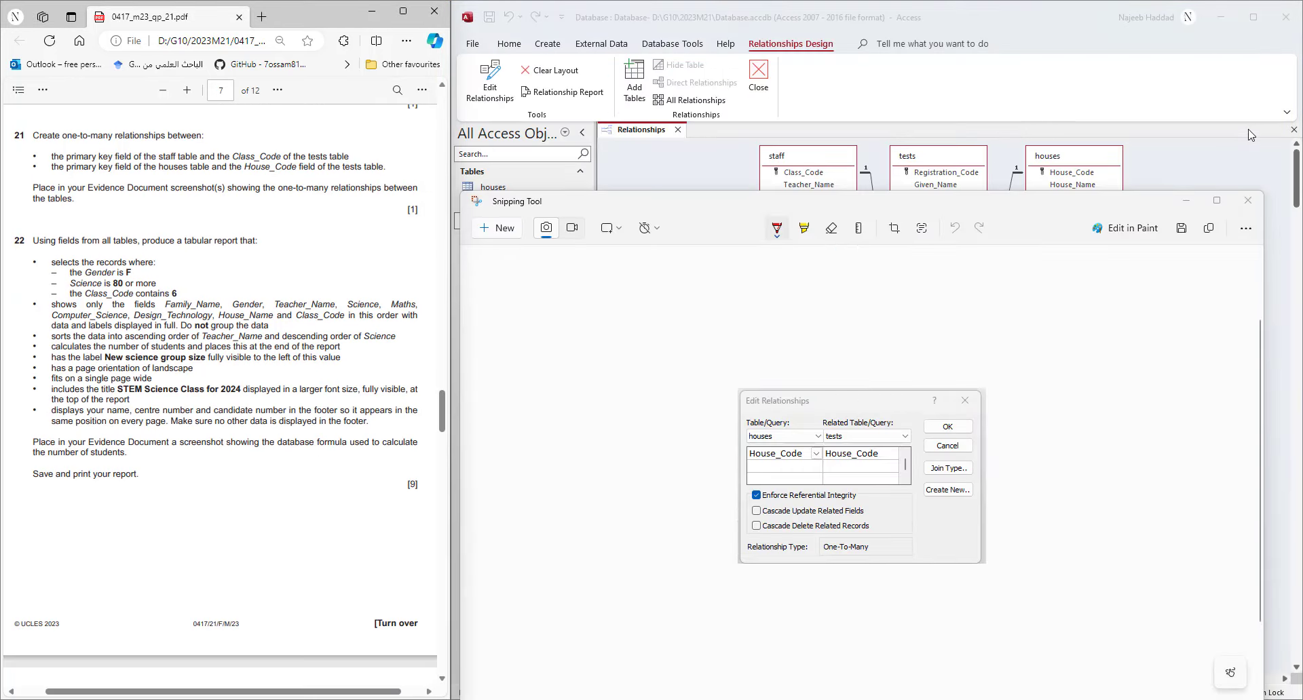
{"action": "left_click", "coordinate": [1186, 201]}
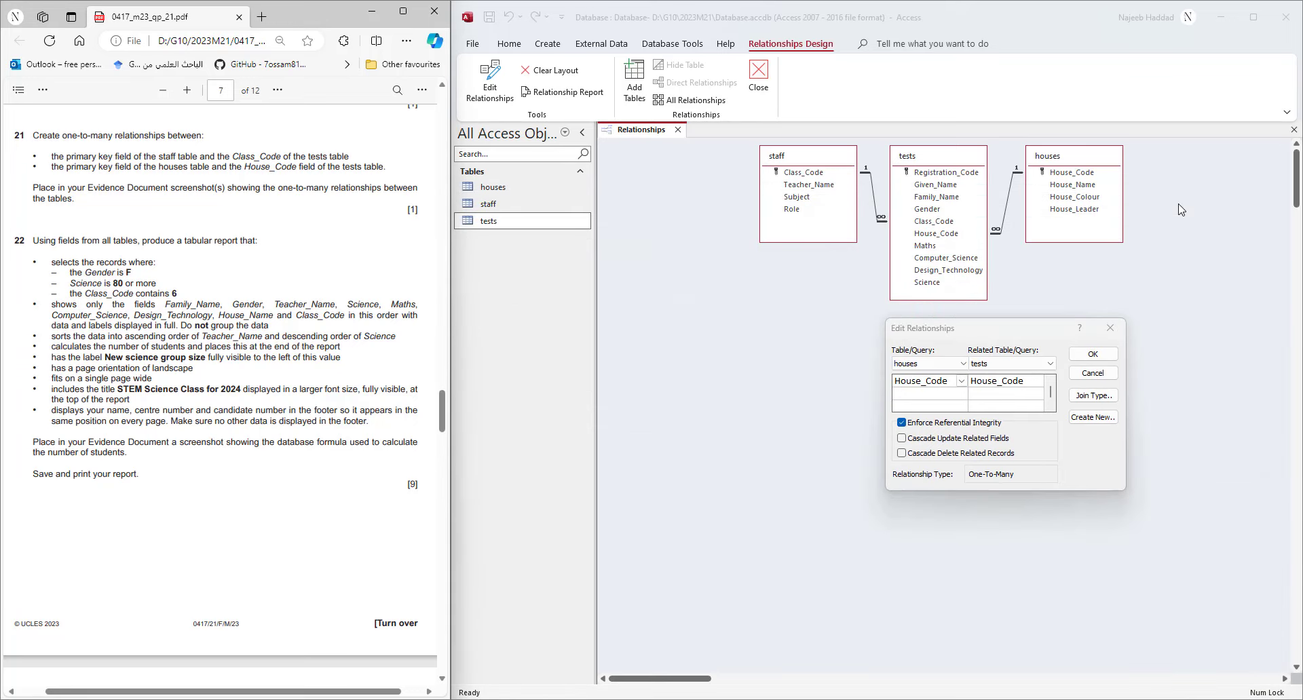
{"action": "left_click", "coordinate": [1090, 357]}
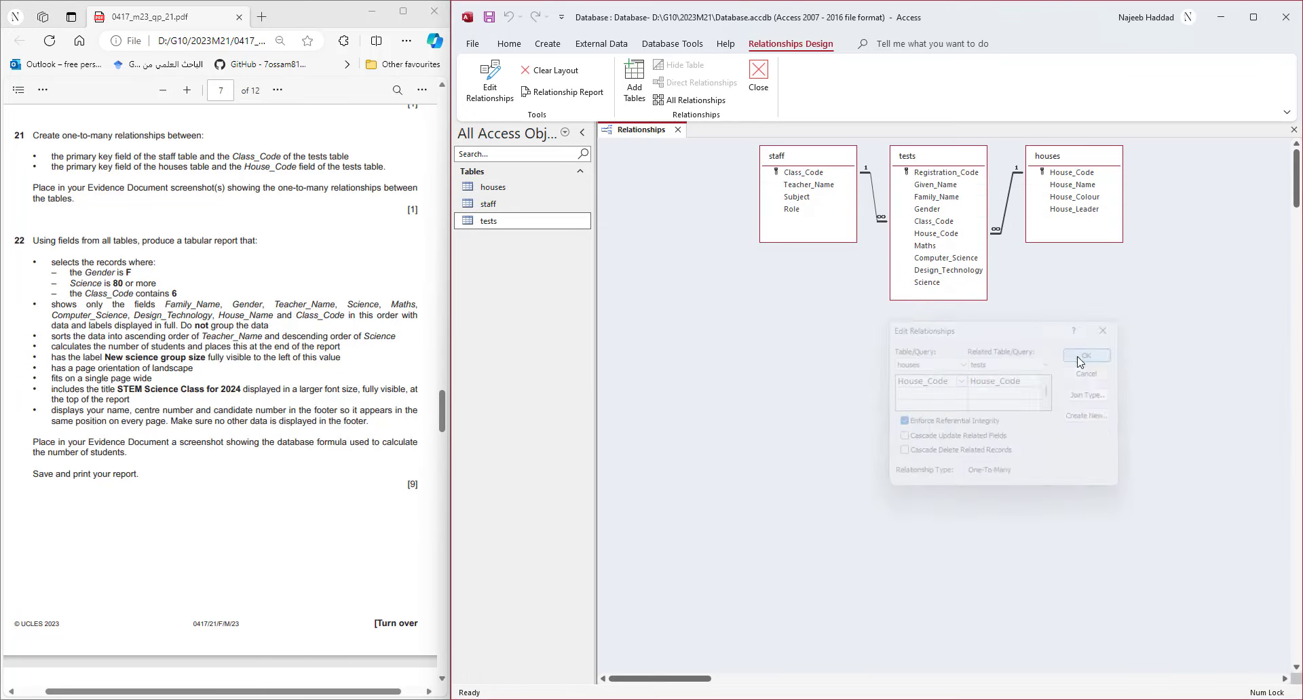
- Close the Relationships window saving its layout, then review the required query field list
{"action": "left_click", "coordinate": [677, 134]}
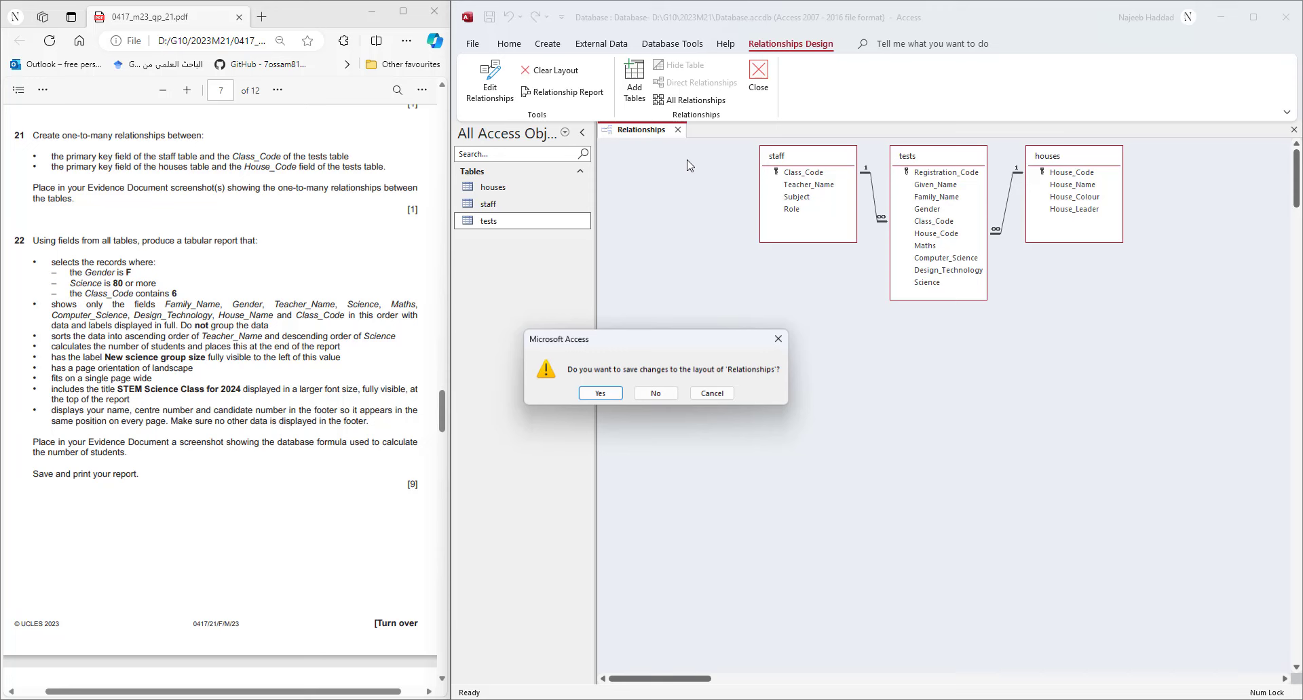
{"action": "left_click", "coordinate": [609, 398]}
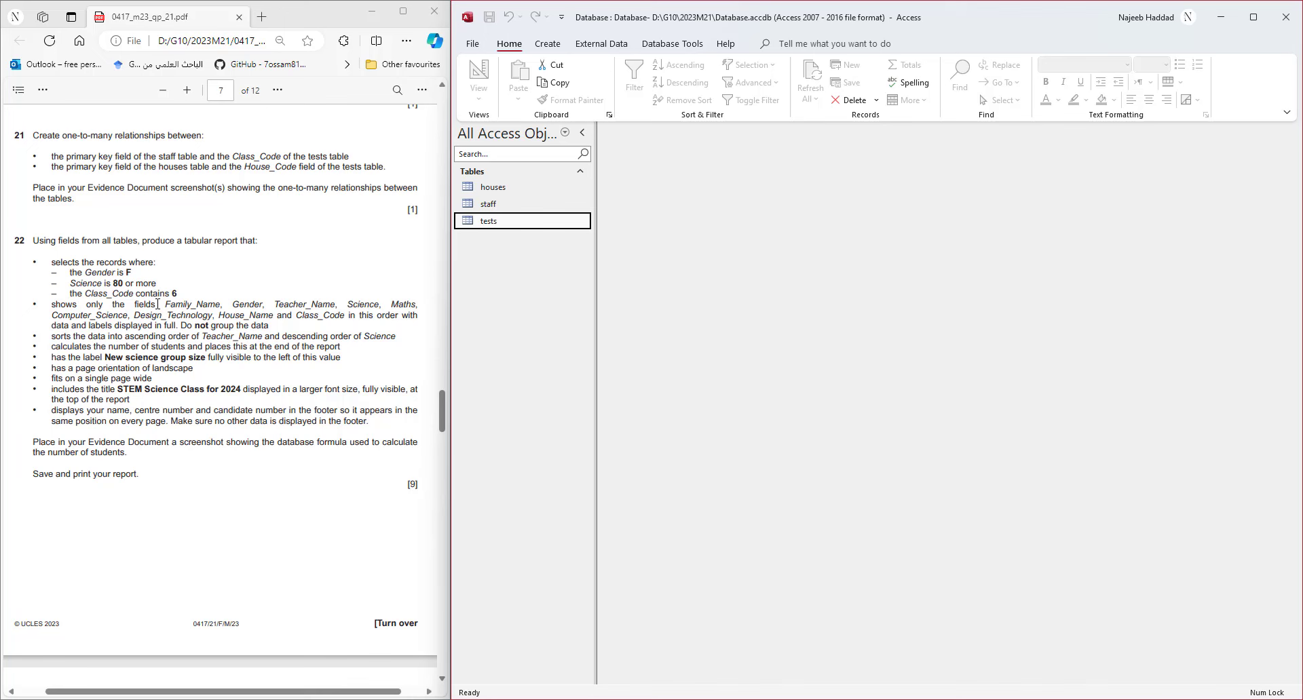
{"action": "left_click_drag", "start_coordinate": [157, 304], "coordinate": [344, 318]}
{"action": "left_click", "coordinate": [778, 264]}
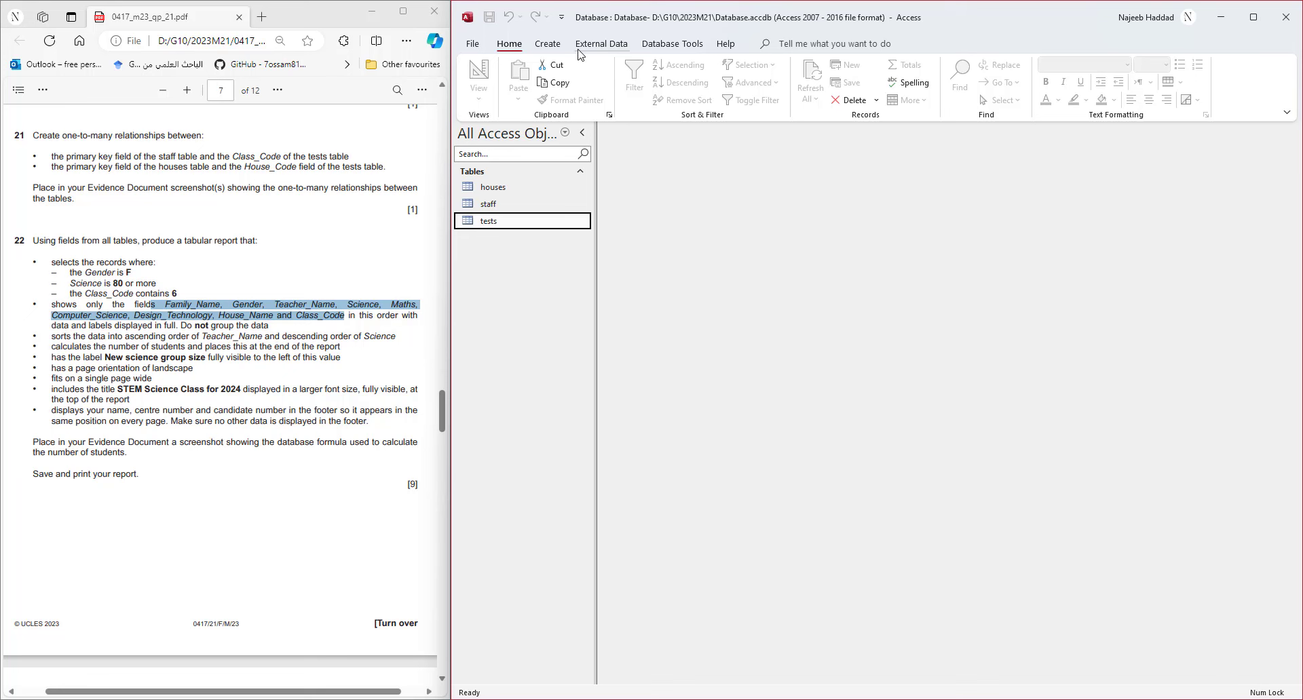
{"action": "left_click", "coordinate": [547, 45]}
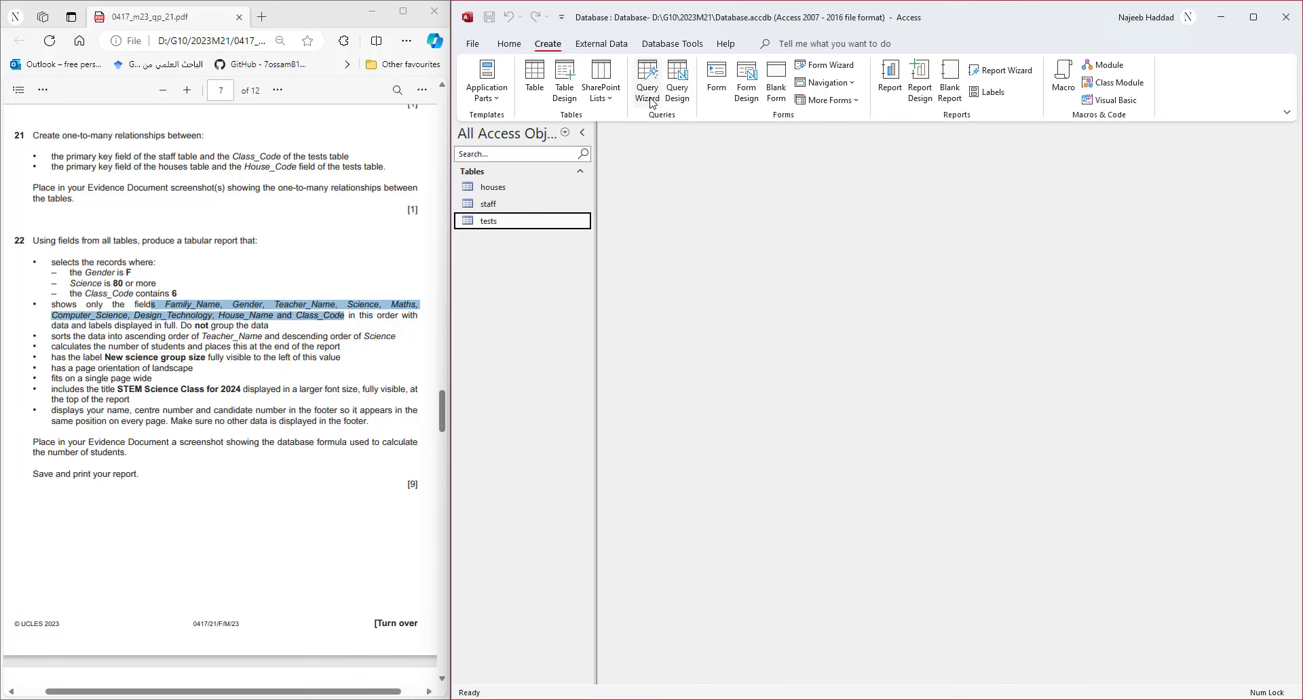
- Start the Simple Query Wizard and add Family_Name and Gender as fields
{"action": "left_click", "coordinate": [649, 100]}
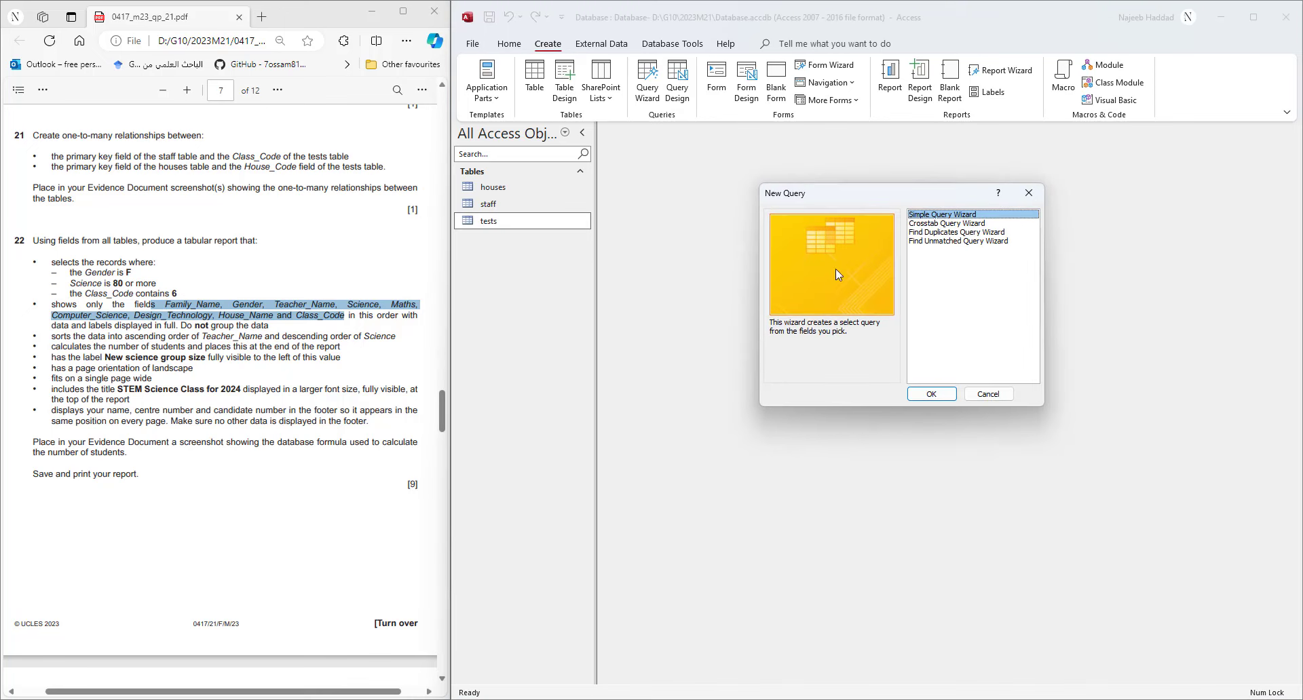
{"action": "double_click", "coordinate": [963, 216]}
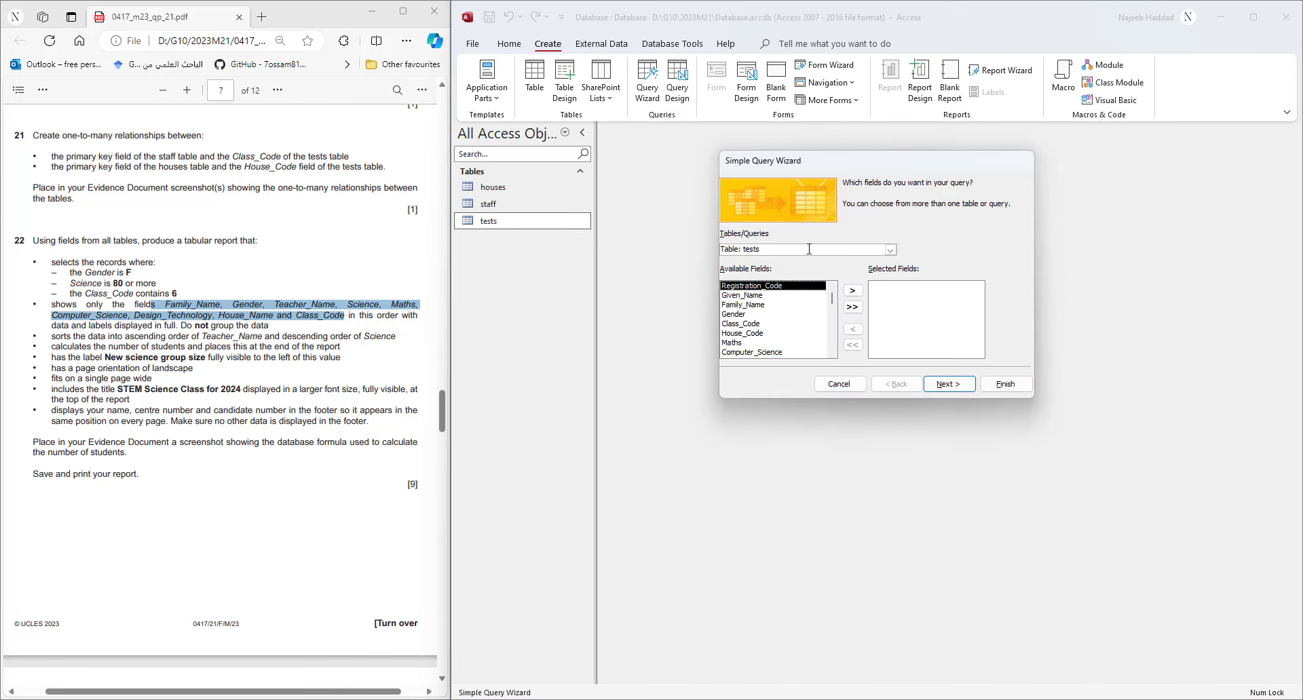
{"action": "left_click", "coordinate": [741, 307]}
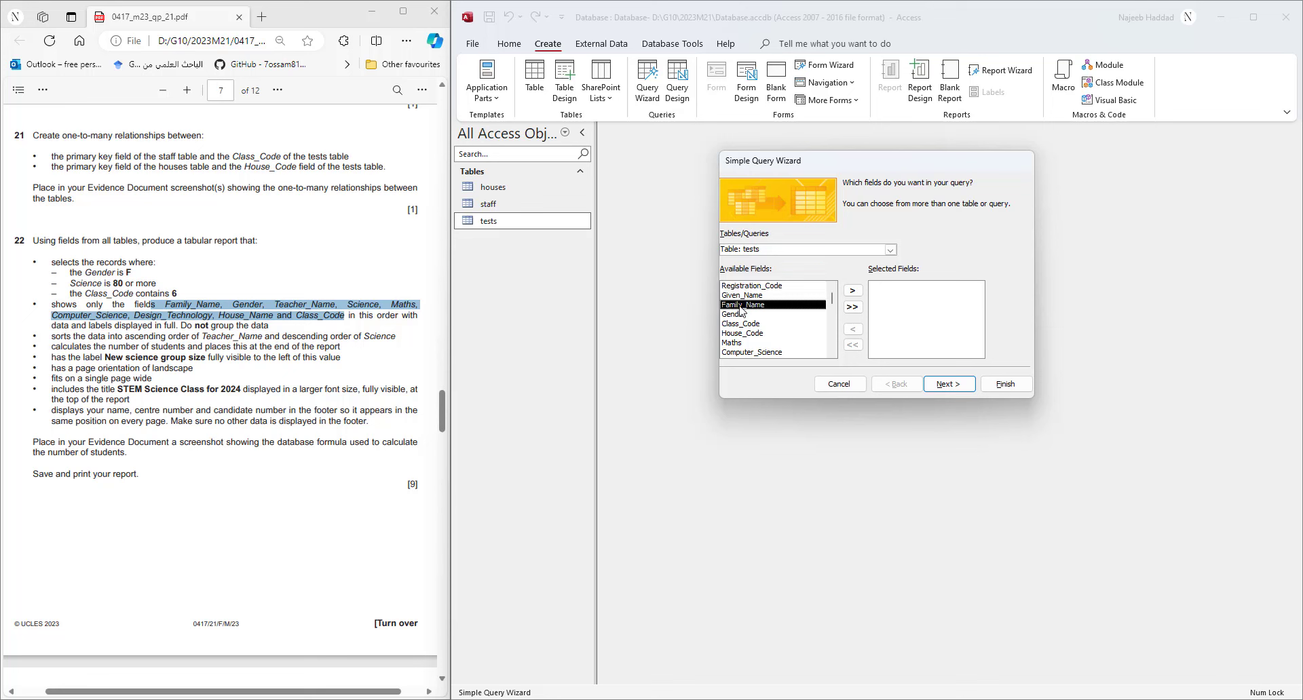
{"action": "left_click", "coordinate": [853, 290]}
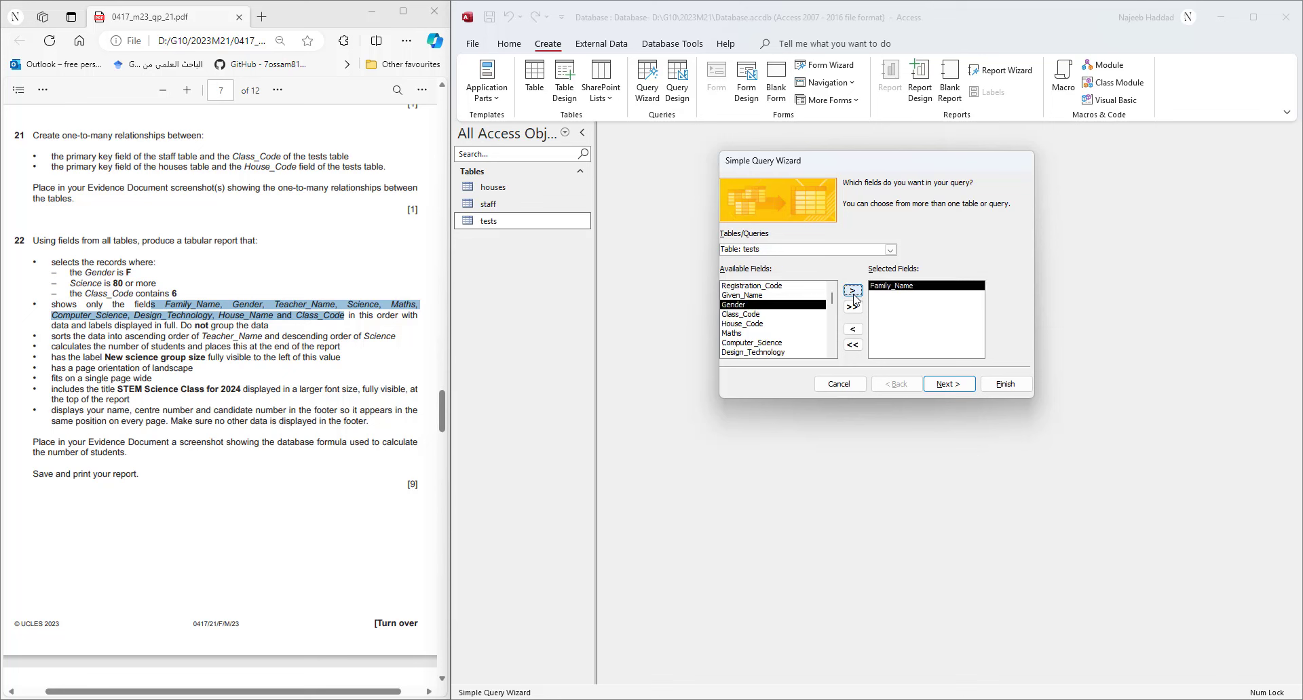
{"action": "left_click", "coordinate": [853, 291]}
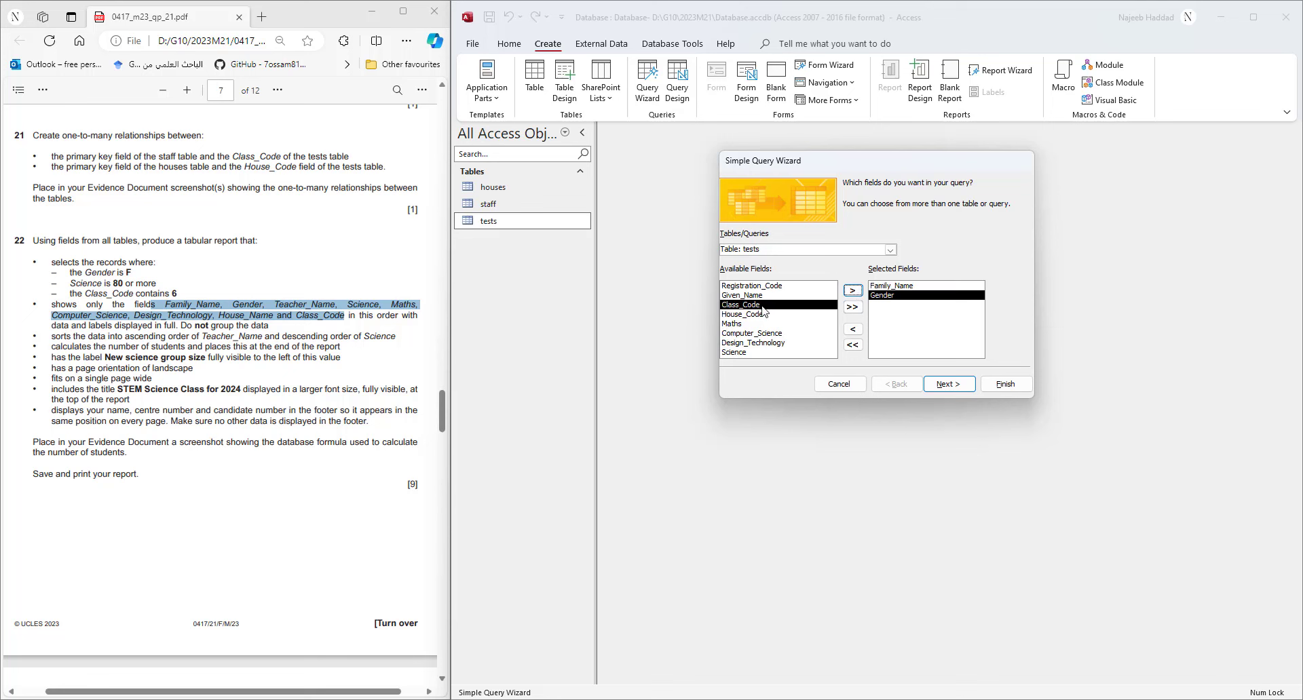
- Add Teacher_Name from the staff table to the query fields
{"action": "left_click", "coordinate": [889, 250]}
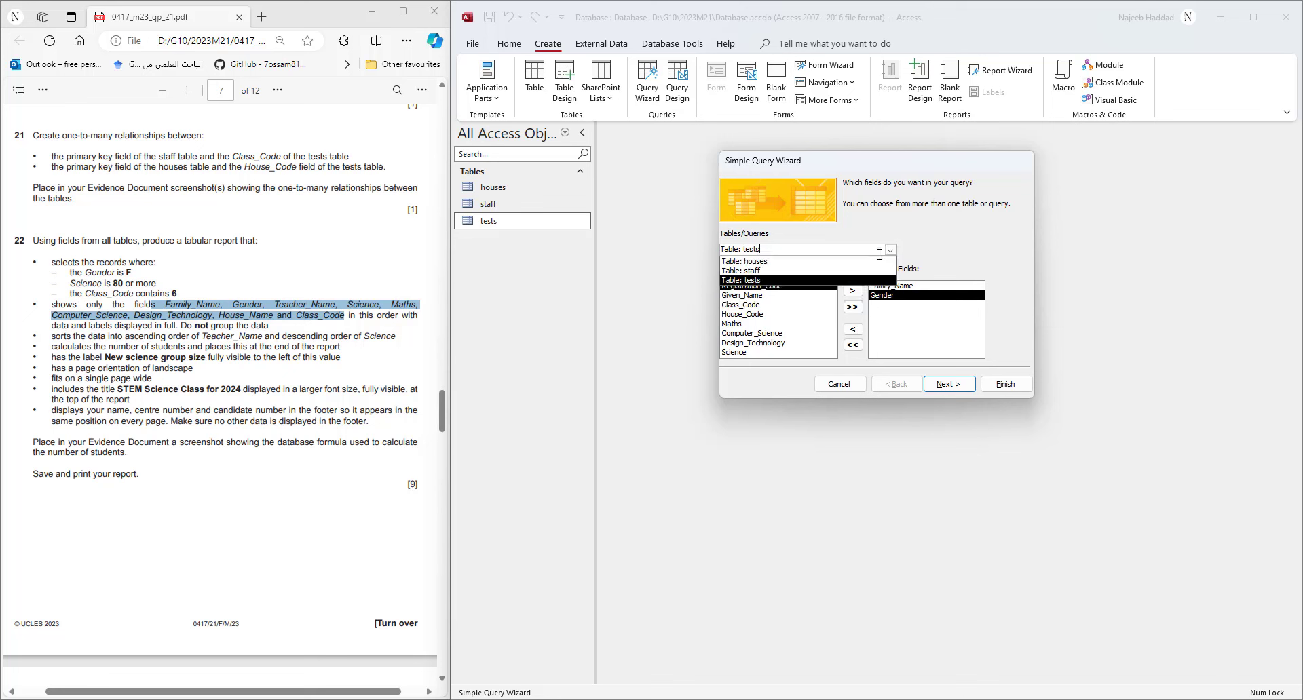
{"action": "left_click", "coordinate": [771, 271]}
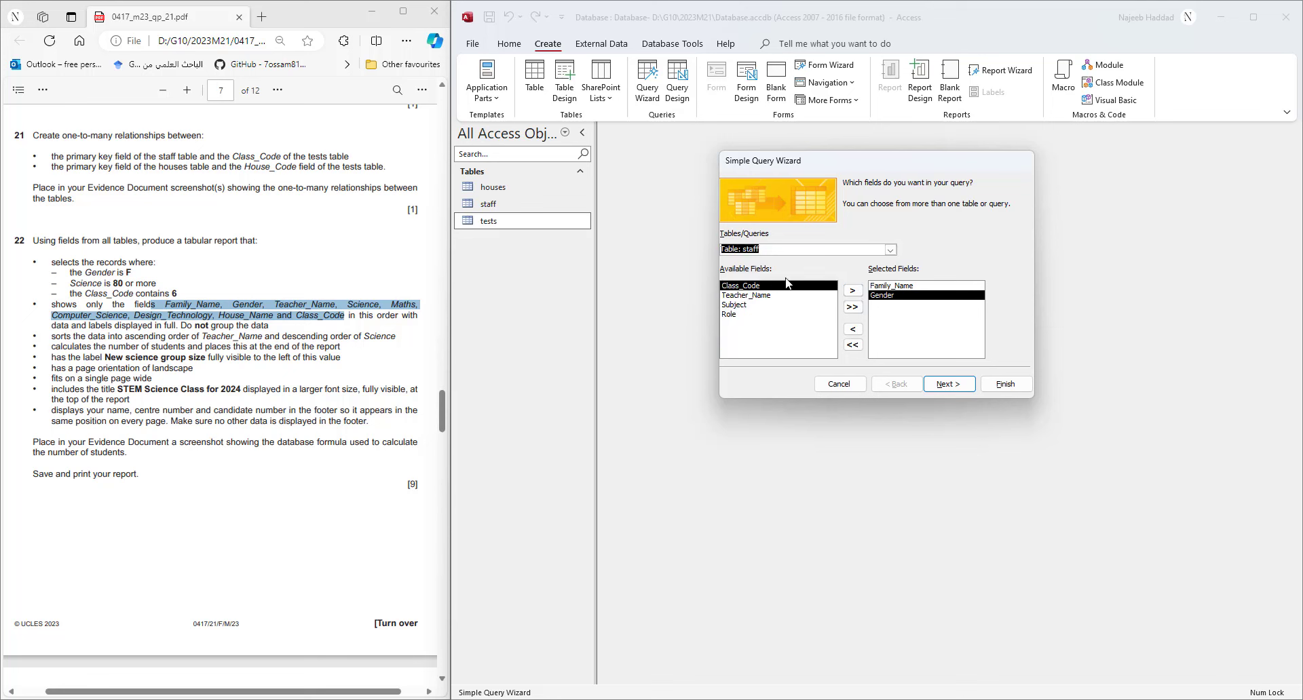
{"action": "left_click", "coordinate": [775, 305]}
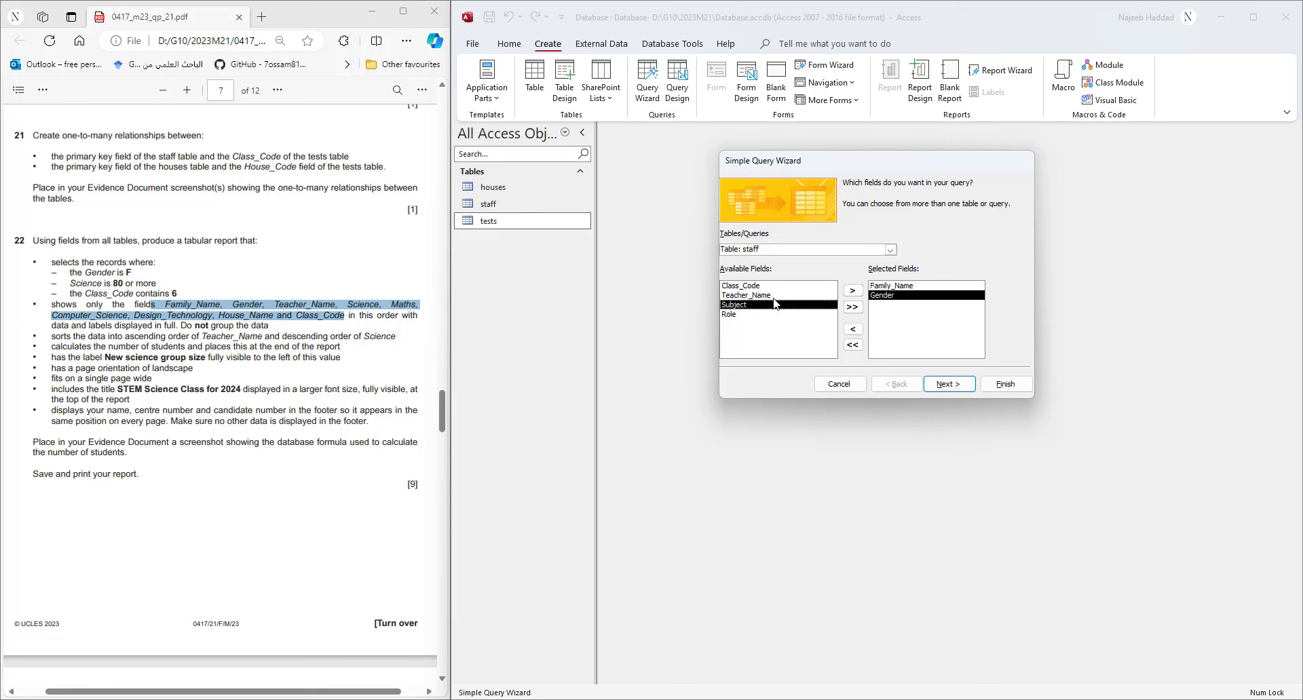
{"action": "left_click", "coordinate": [852, 290]}
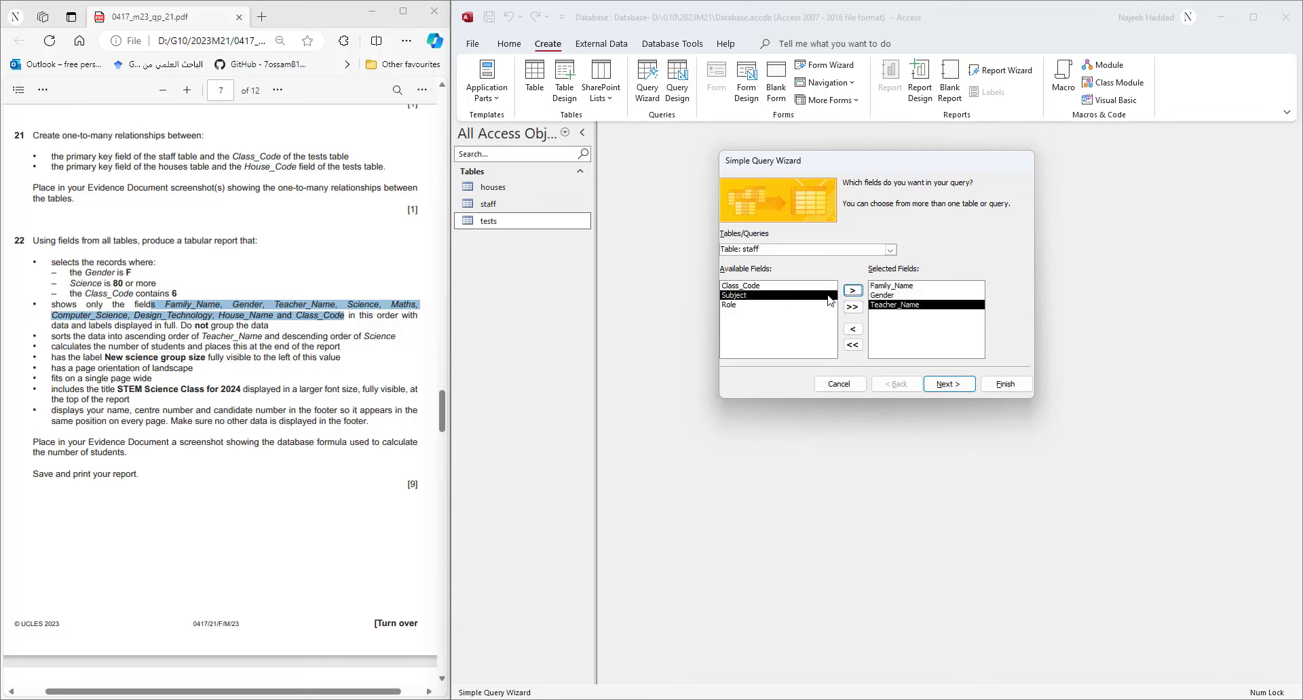
- Add Science, Maths, Computer_Science and Design_Technology from the tests table
{"action": "left_click", "coordinate": [889, 249]}
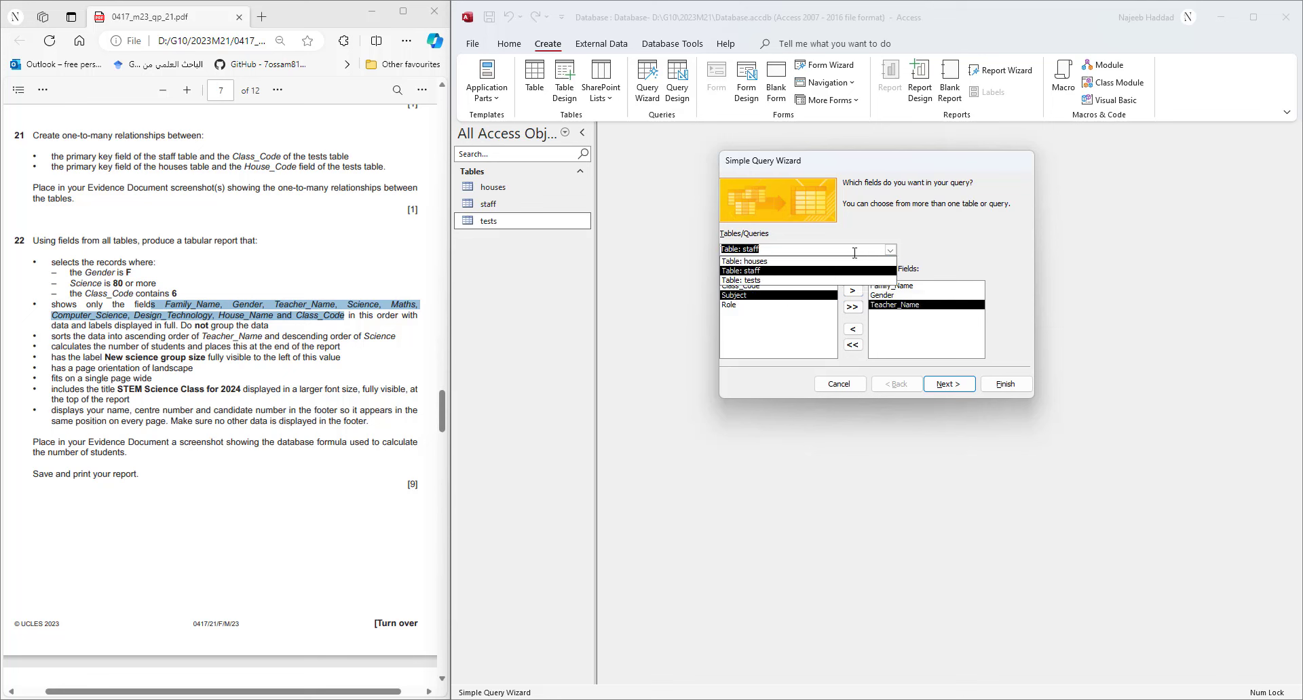
{"action": "left_click", "coordinate": [768, 280]}
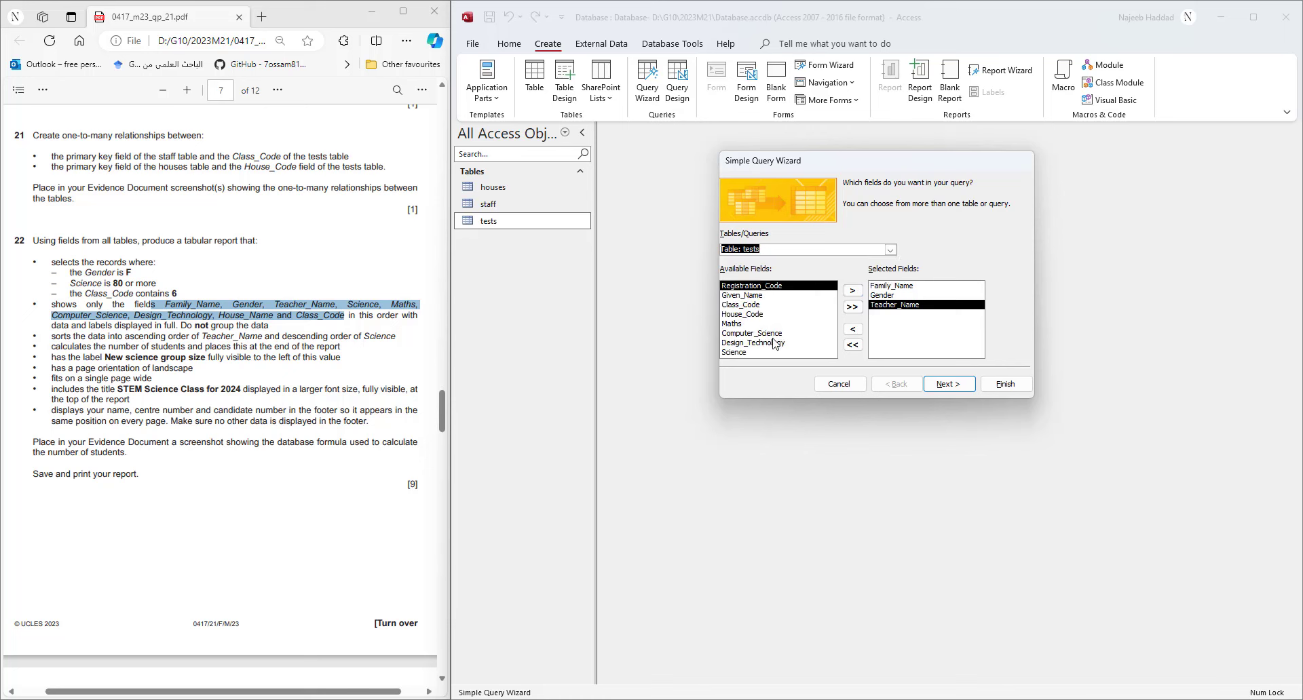
{"action": "left_click", "coordinate": [747, 352]}
{"action": "left_click", "coordinate": [852, 291]}
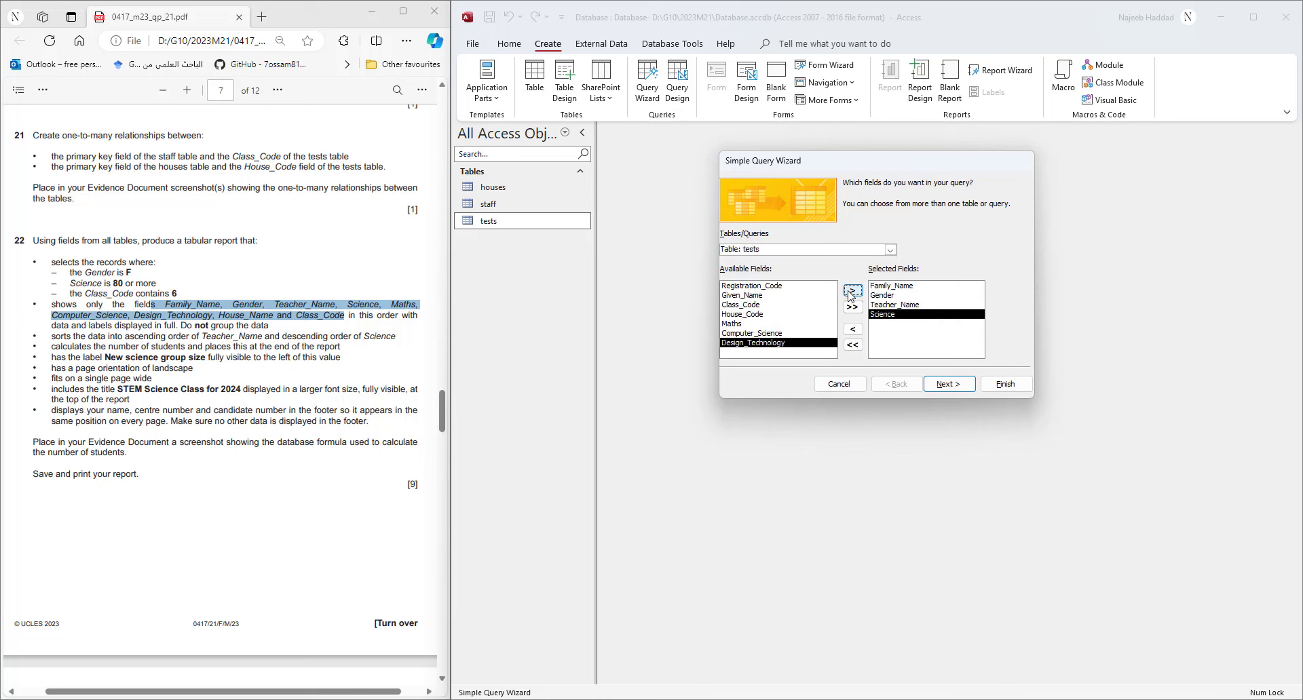
{"action": "left_click", "coordinate": [759, 324]}
{"action": "left_click", "coordinate": [853, 290]}
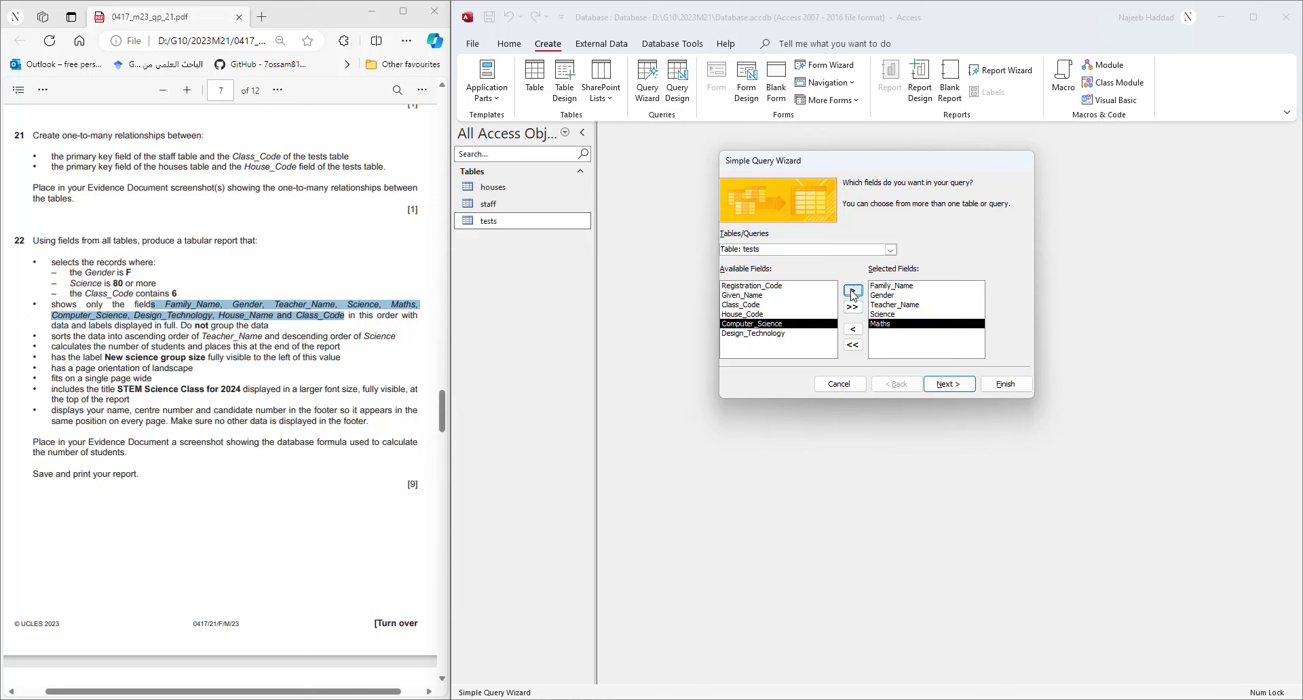
{"action": "left_click", "coordinate": [853, 290]}
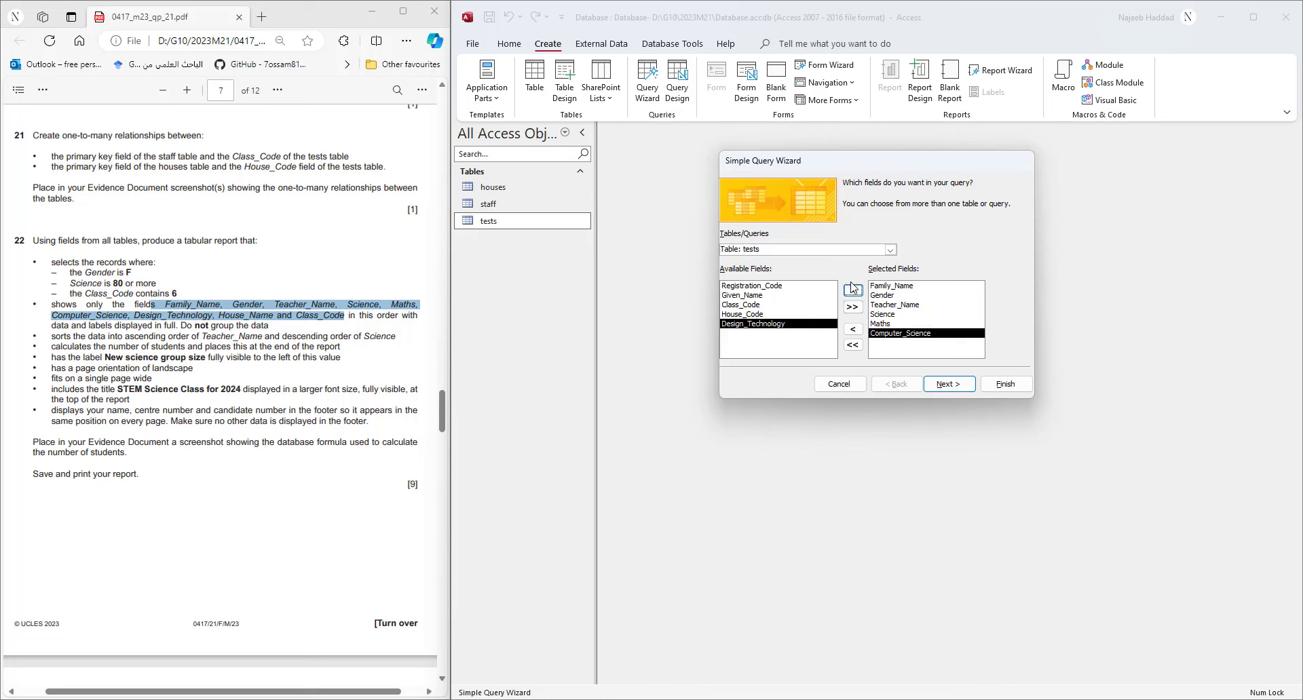
{"action": "left_click", "coordinate": [852, 292]}
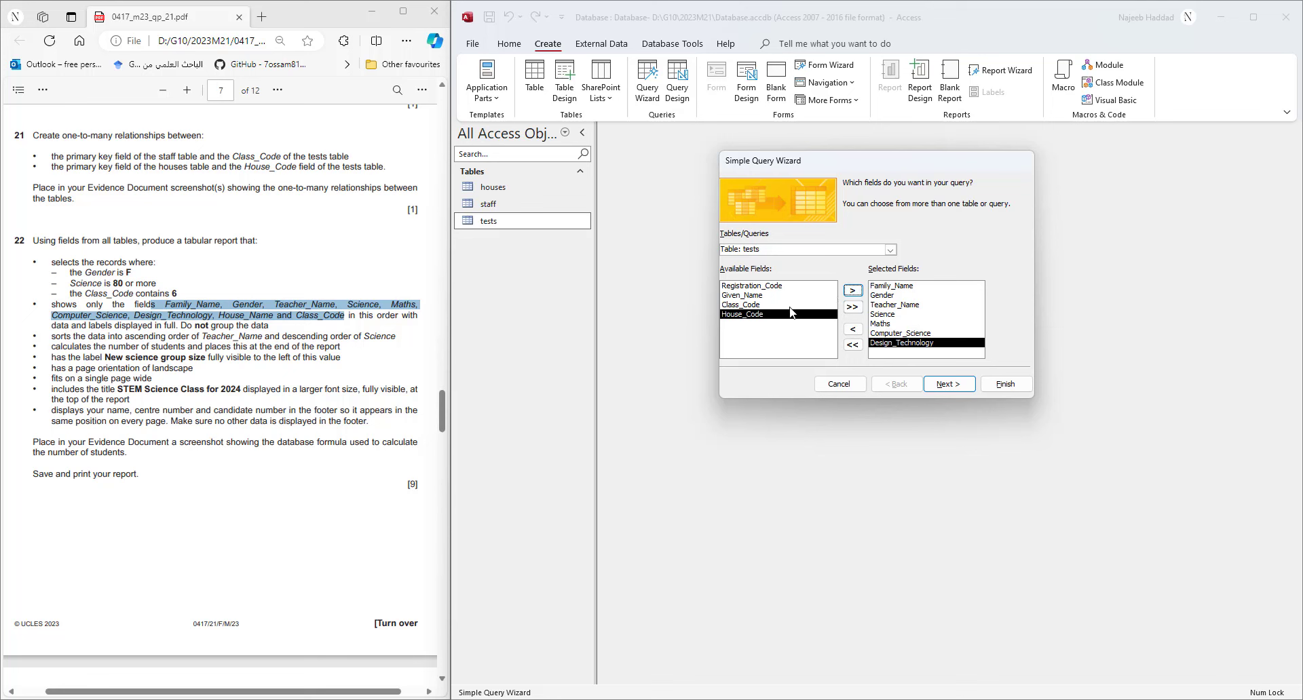
- Add House_Name from the houses table and Class_Code from the tests table
{"action": "left_click", "coordinate": [890, 249]}
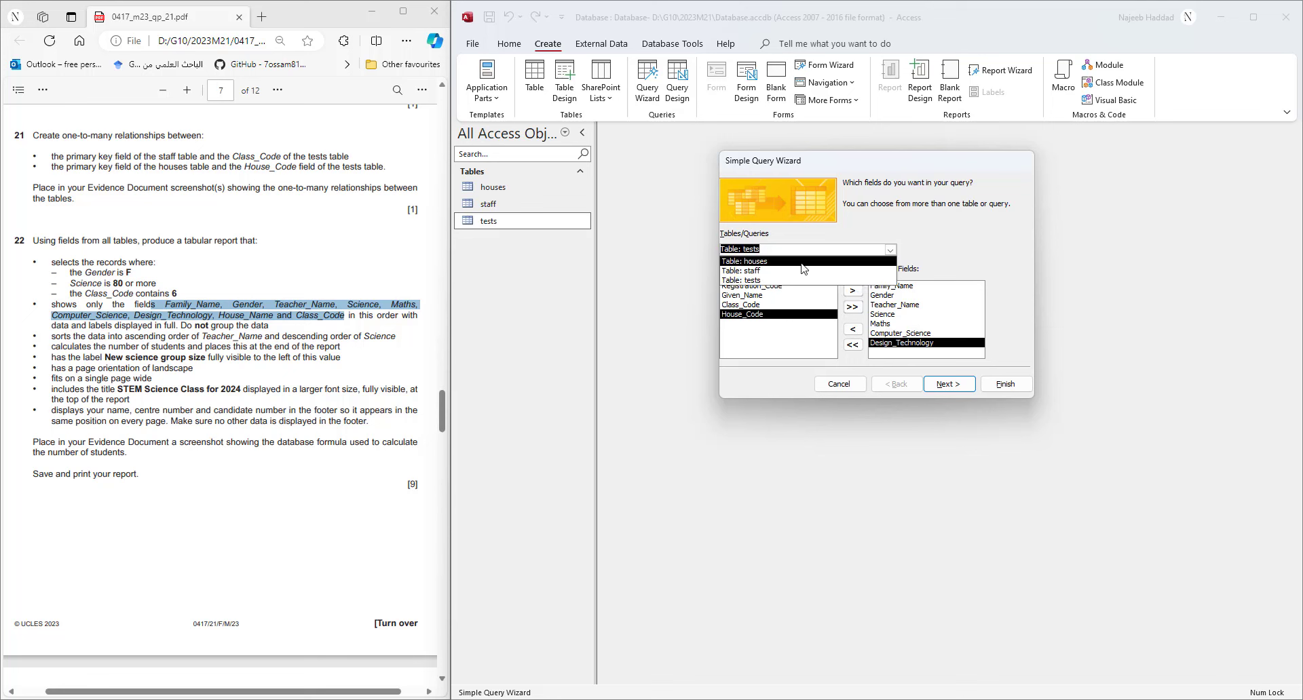
{"action": "left_click", "coordinate": [805, 259]}
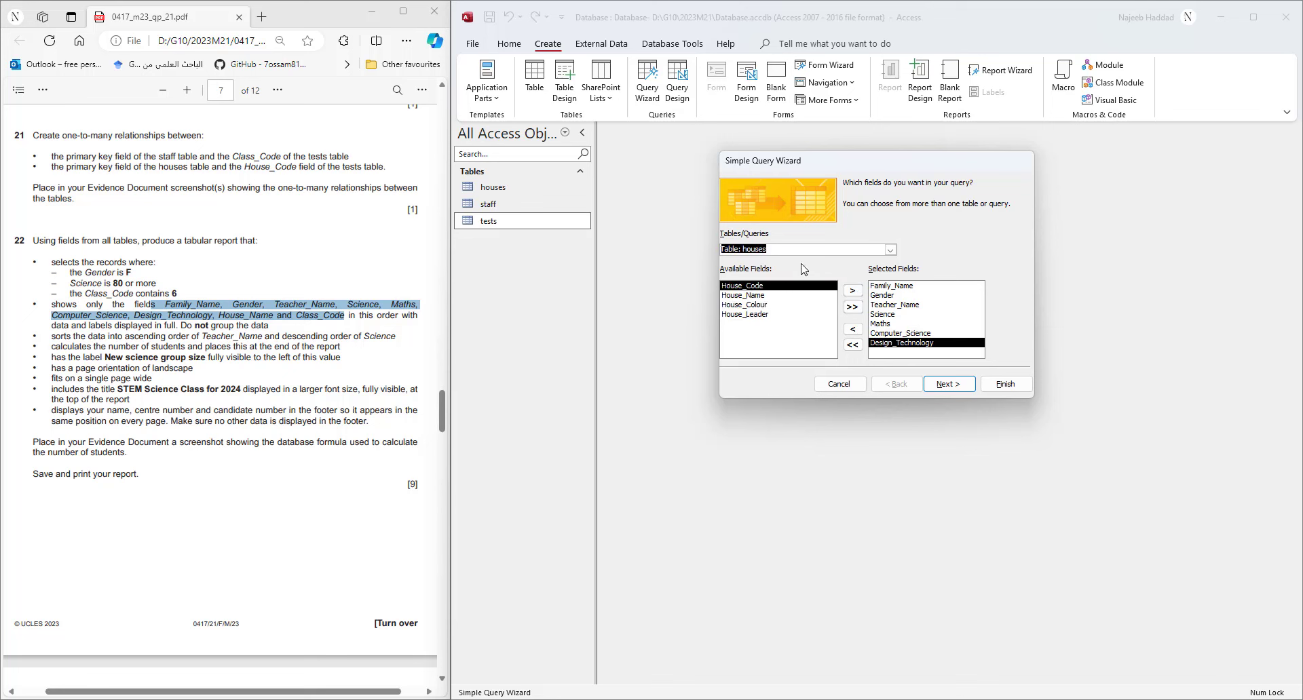
{"action": "left_click", "coordinate": [743, 296]}
{"action": "left_click", "coordinate": [852, 294]}
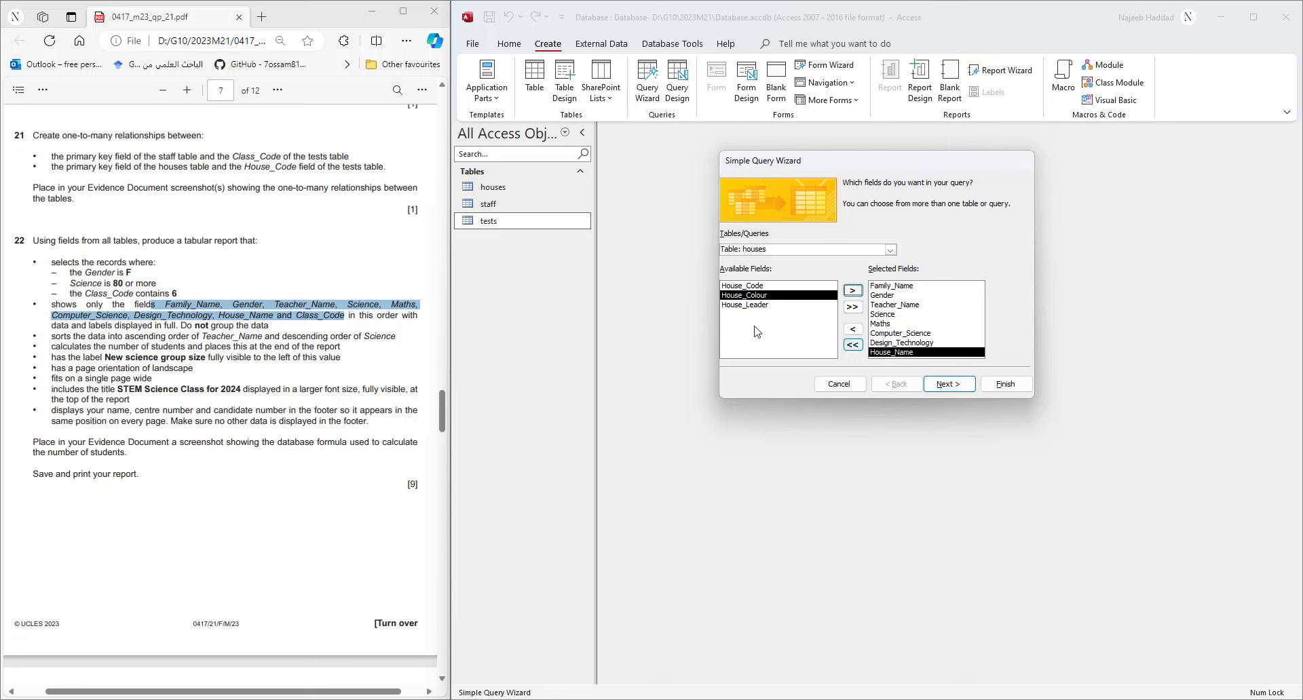
{"action": "left_click", "coordinate": [889, 250]}
{"action": "left_click", "coordinate": [798, 280]}
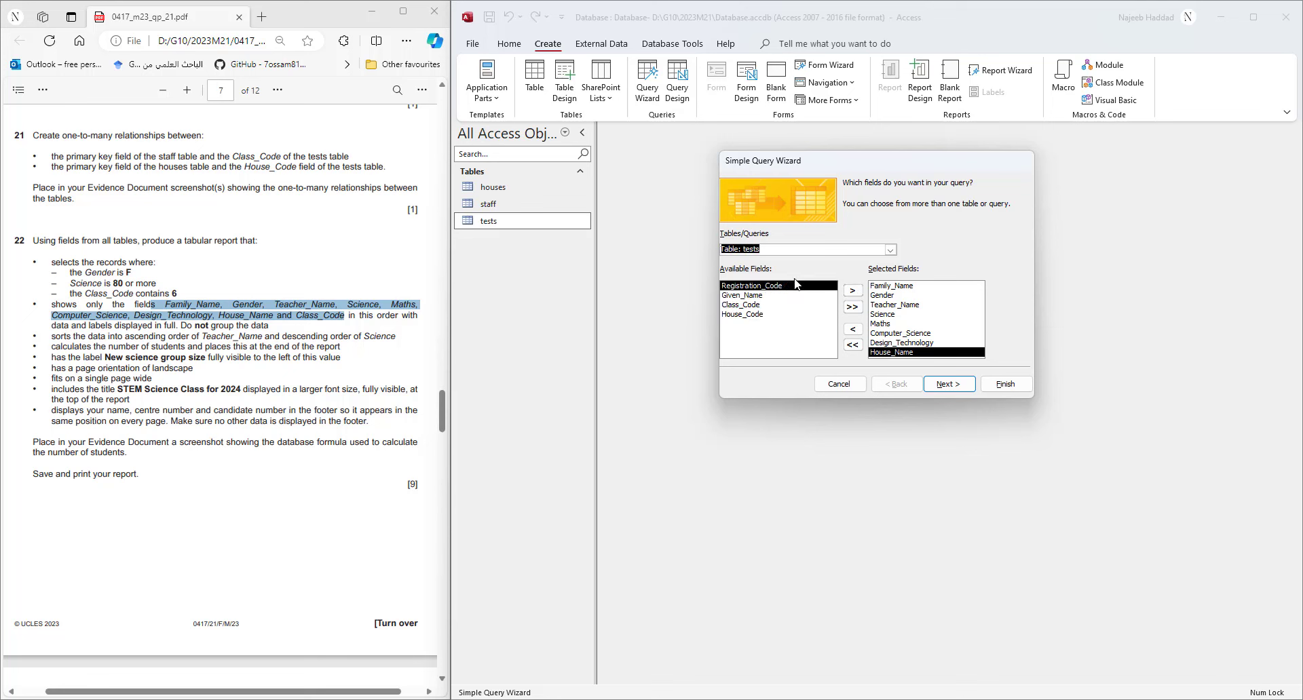
{"action": "left_click", "coordinate": [749, 305]}
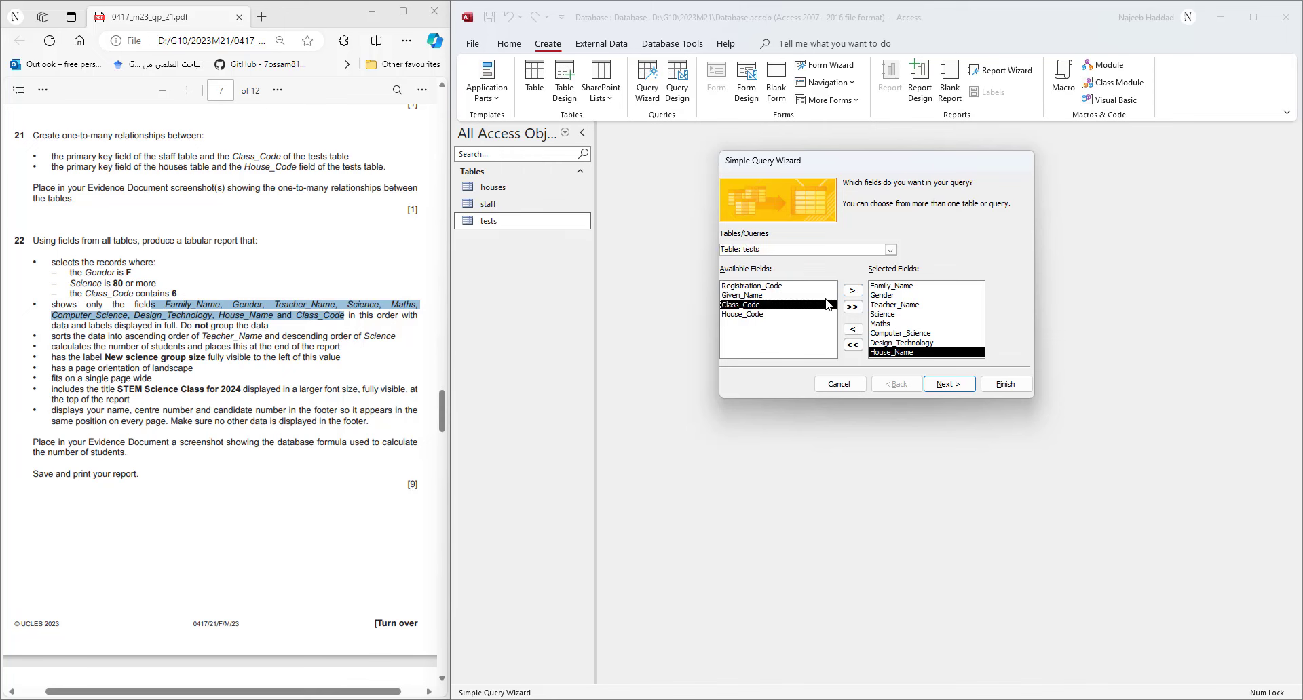
{"action": "left_click", "coordinate": [850, 290]}
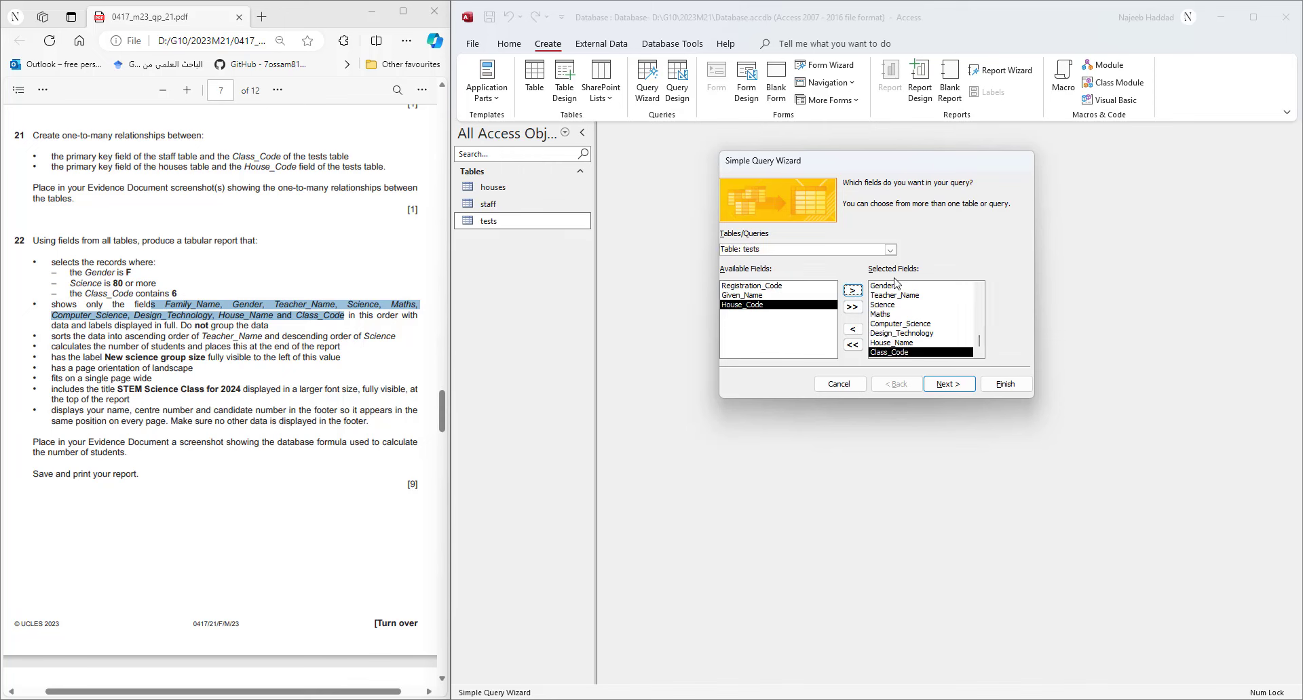
- Finish the wizard as a detail query titled '22 Query' and view its results
{"action": "left_click", "coordinate": [950, 385]}
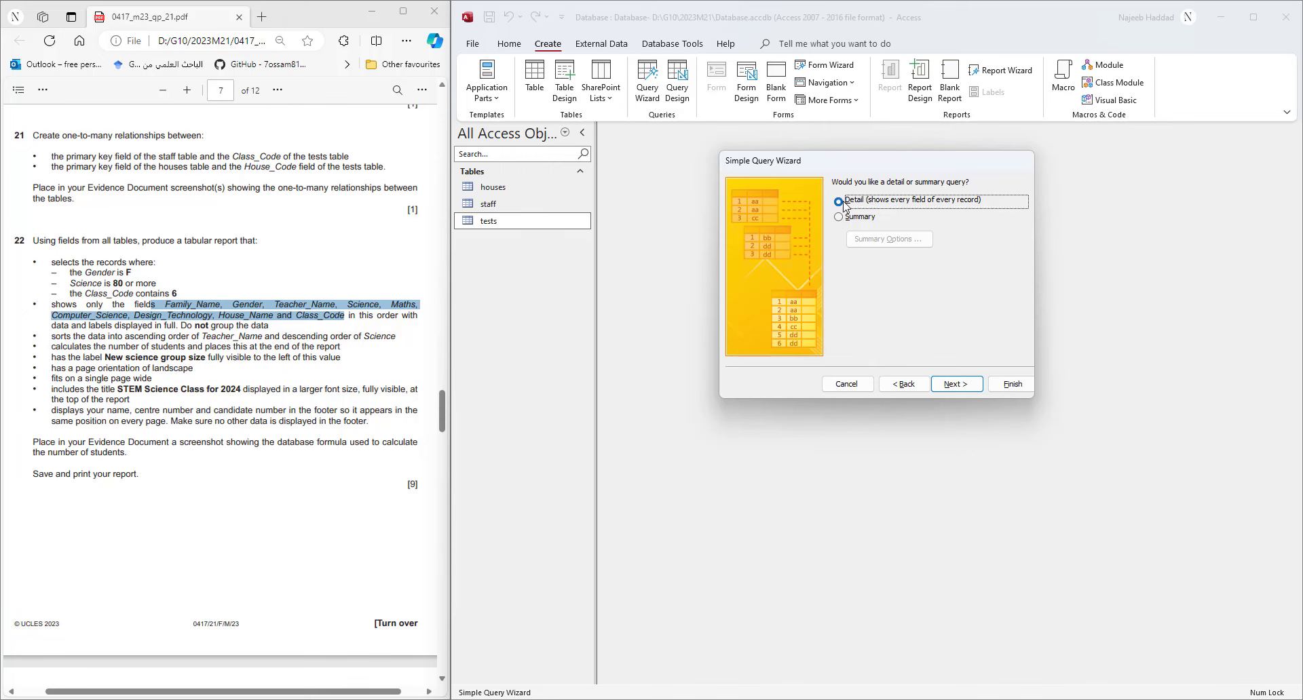
{"action": "left_click", "coordinate": [973, 388]}
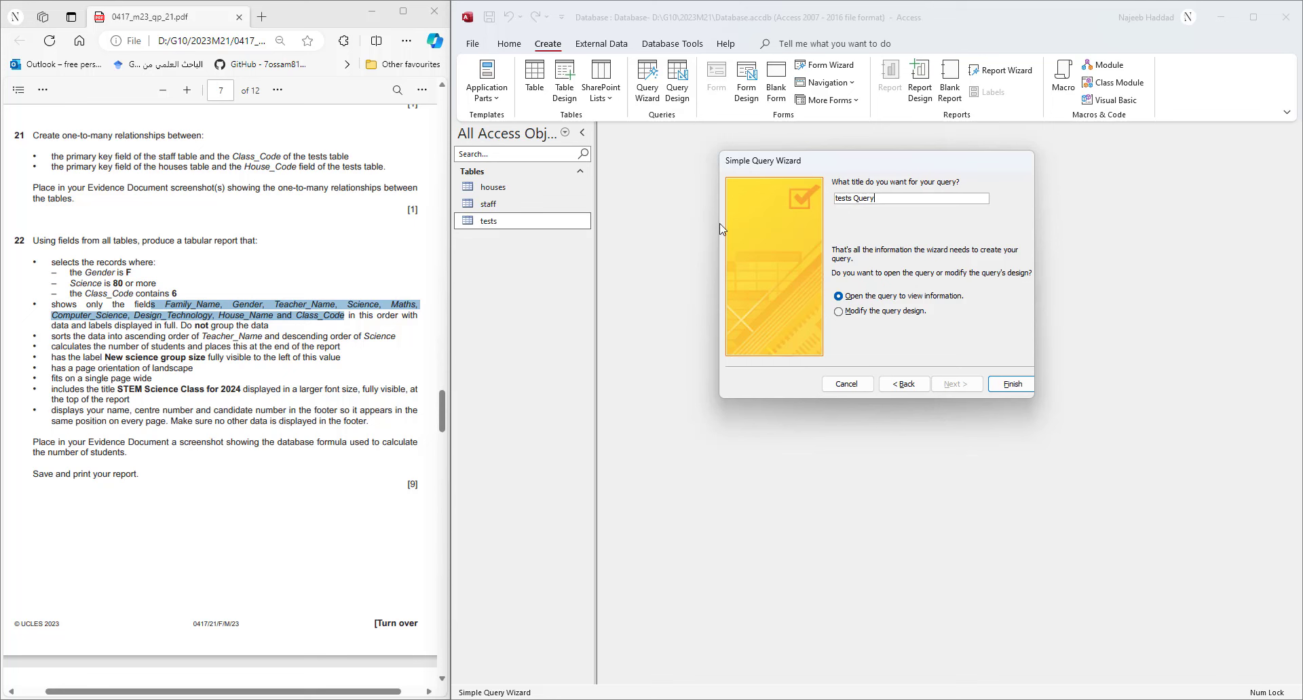
{"action": "double_click", "coordinate": [847, 197]}
{"action": "type", "text": "22"}
{"action": "left_click", "coordinate": [1011, 385]}
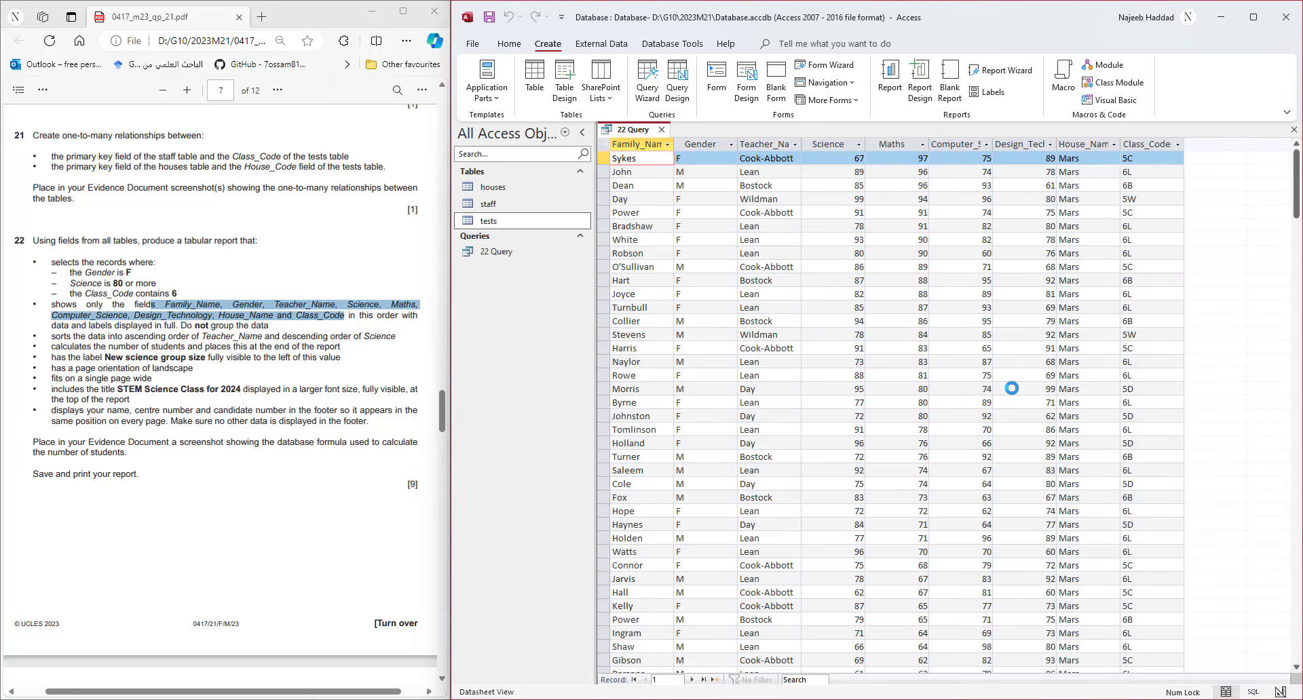
{"action": "right_click", "coordinate": [622, 130]}
- Open 22 Query in Design View with the Property Sheet closed and Navigation Pane collapsed
{"action": "left_click", "coordinate": [661, 207]}
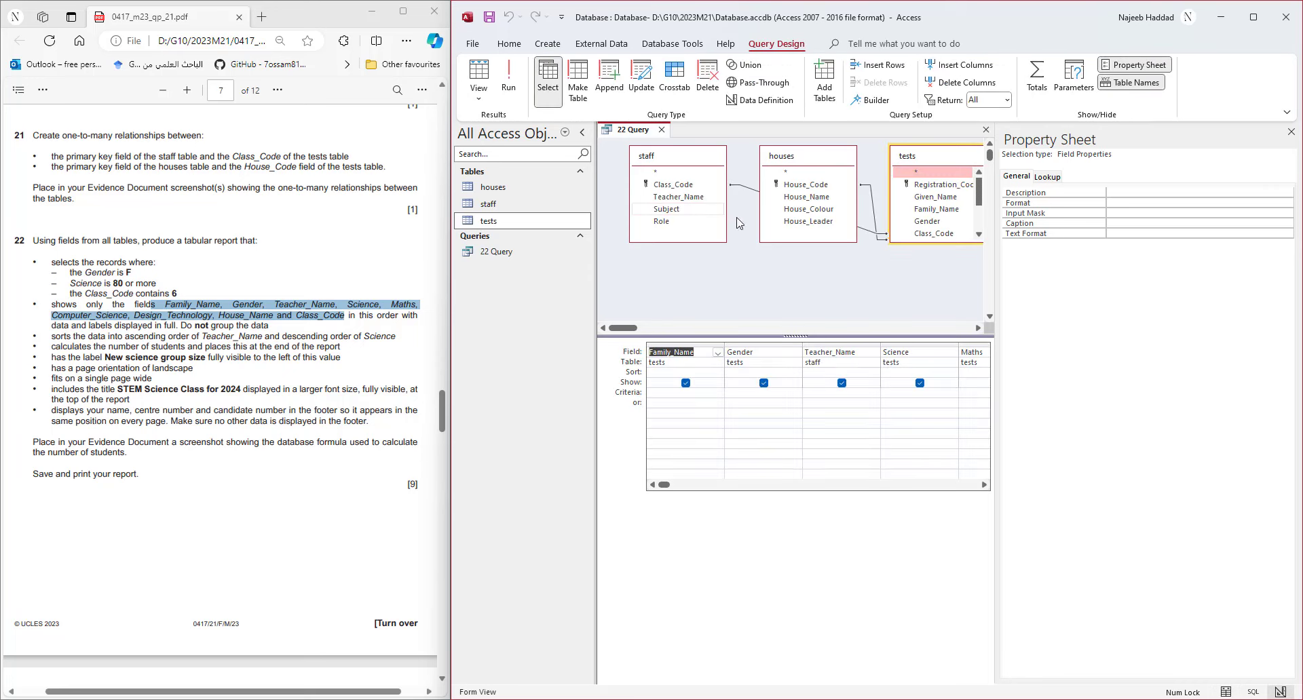
{"action": "left_click_drag", "start_coordinate": [996, 284], "coordinate": [1178, 284]}
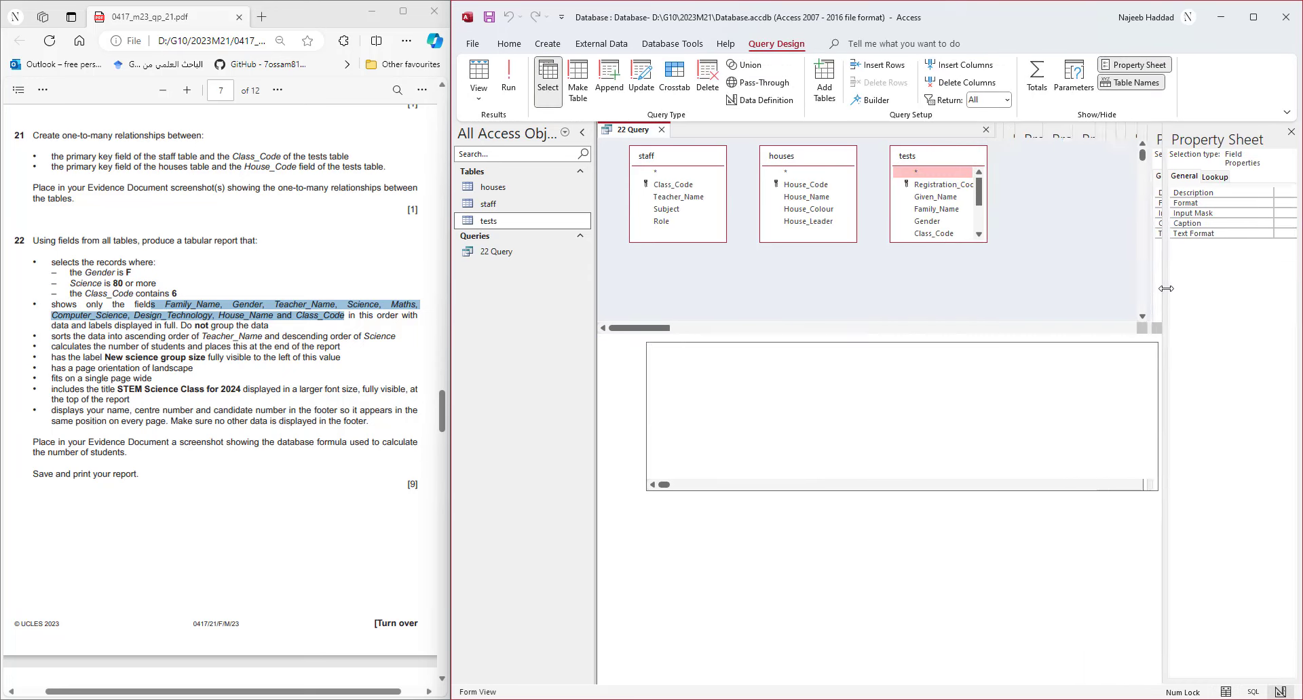
{"action": "left_click", "coordinate": [1291, 132]}
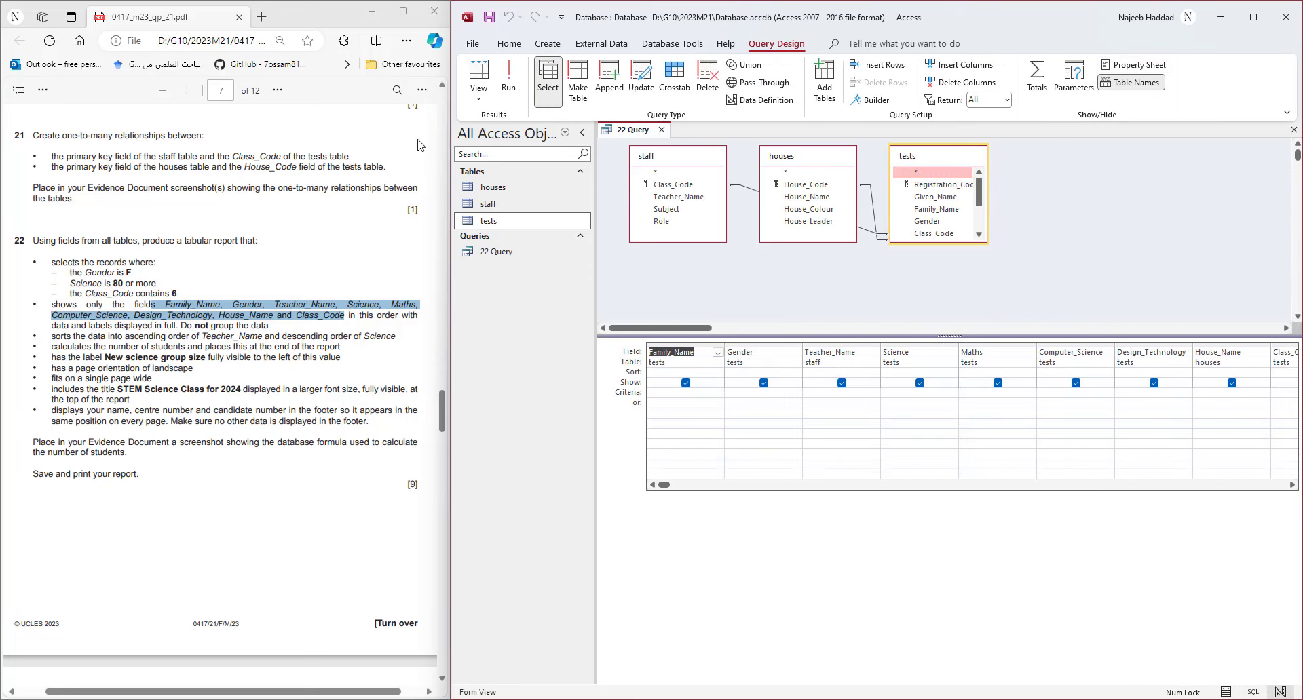
{"action": "left_click", "coordinate": [582, 133]}
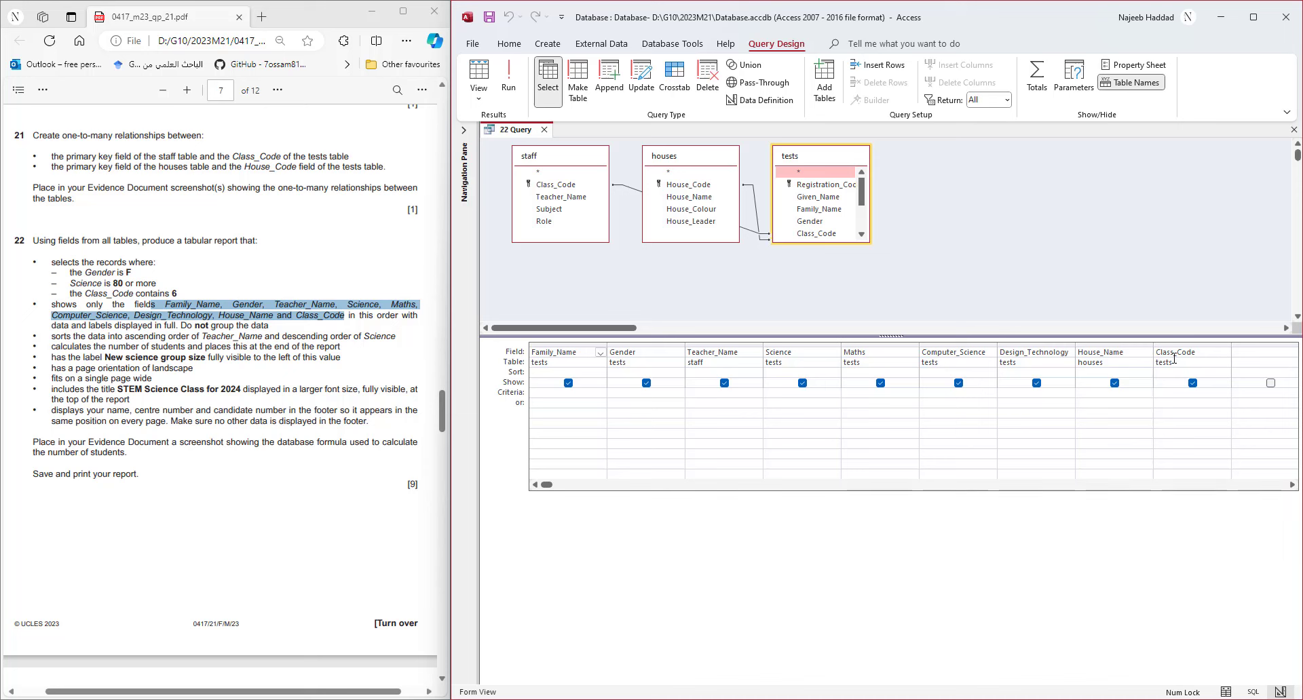
- Set the Gender criterion to F, run the query, and return to Design View
{"action": "left_click", "coordinate": [637, 392]}
{"action": "type", "text": "F"}
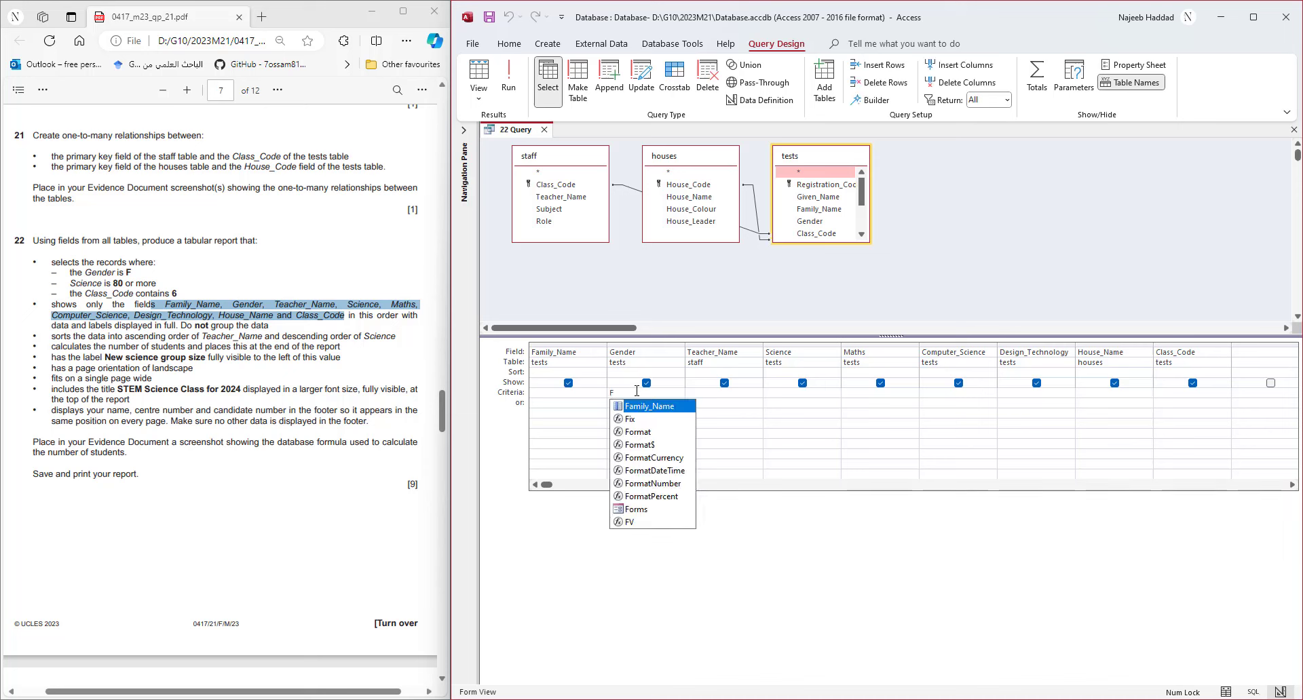
{"action": "left_click", "coordinate": [704, 413]}
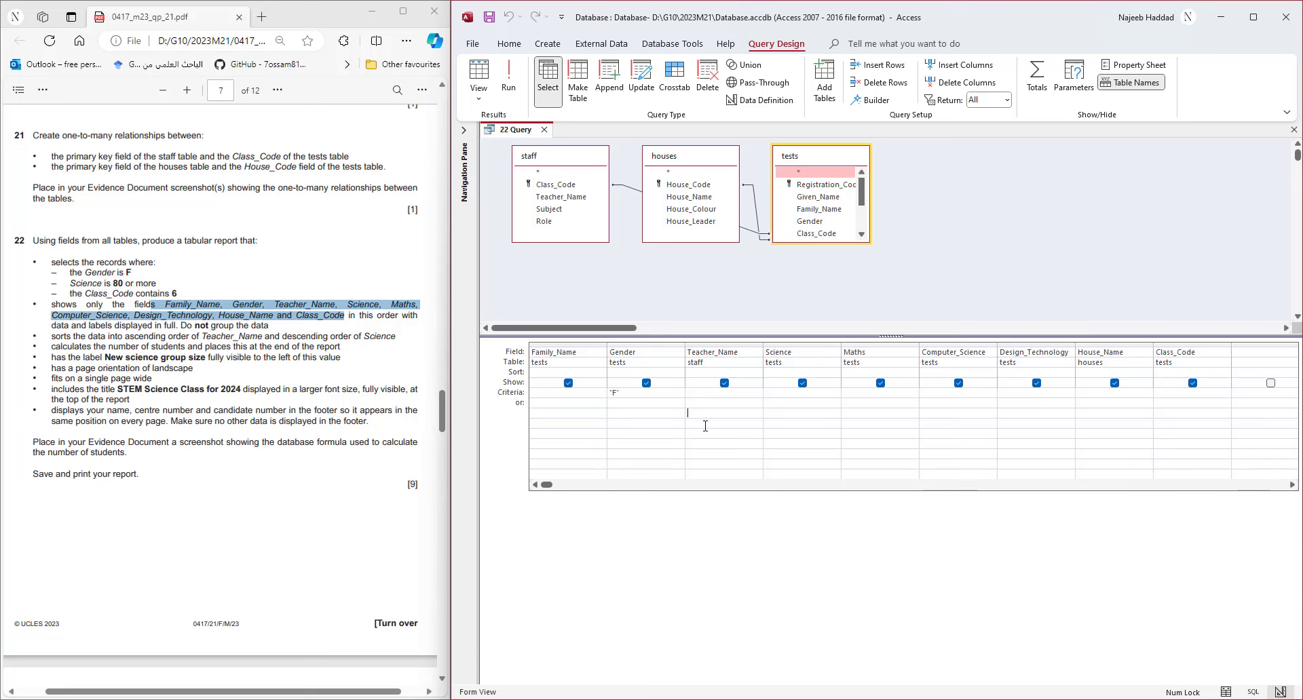
{"action": "left_click", "coordinate": [509, 76]}
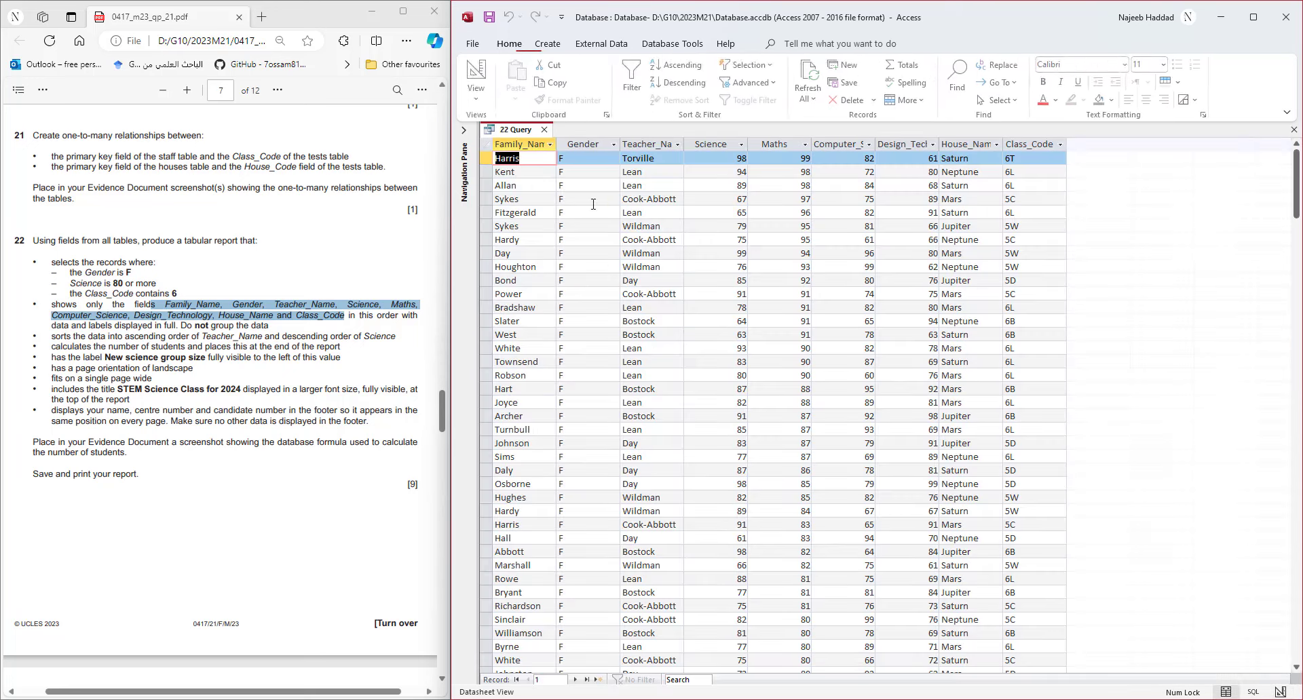
{"action": "left_click", "coordinate": [478, 75]}
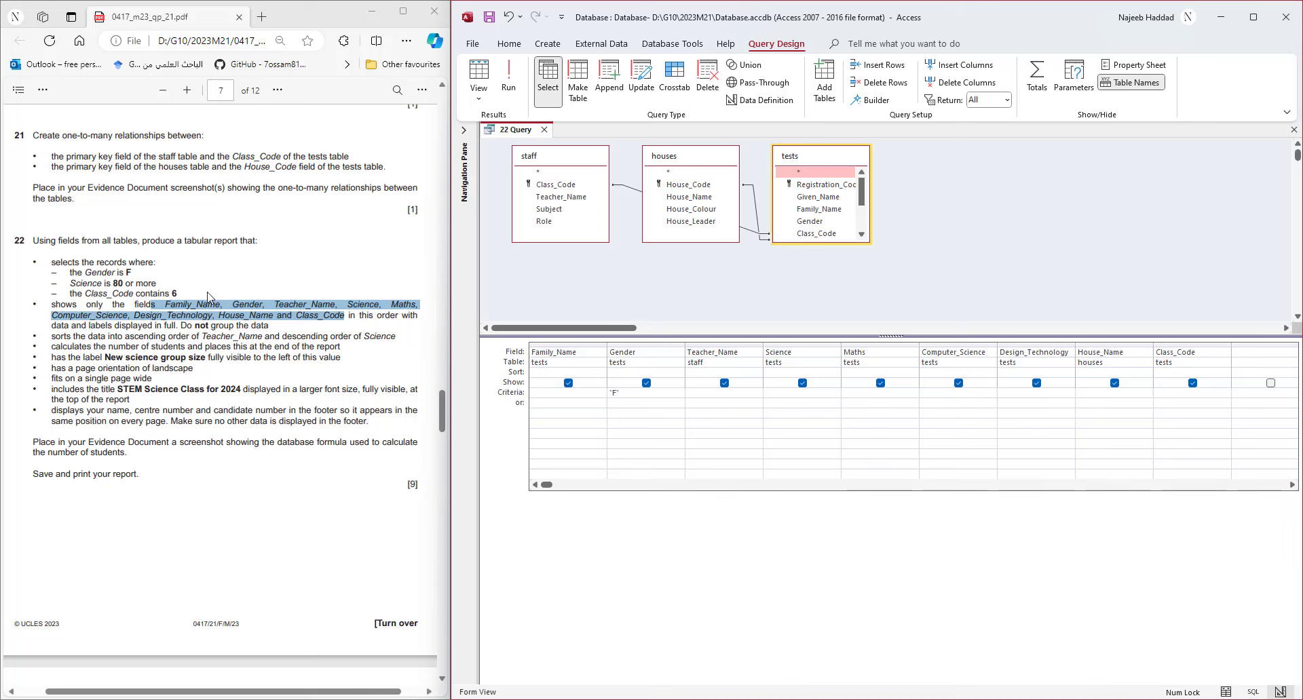
- Add a Science criterion of >=80, test-run it, and return to Design View
{"action": "left_click", "coordinate": [784, 394]}
{"action": "type", "text": ">=80"}
{"action": "left_click", "coordinate": [508, 76]}
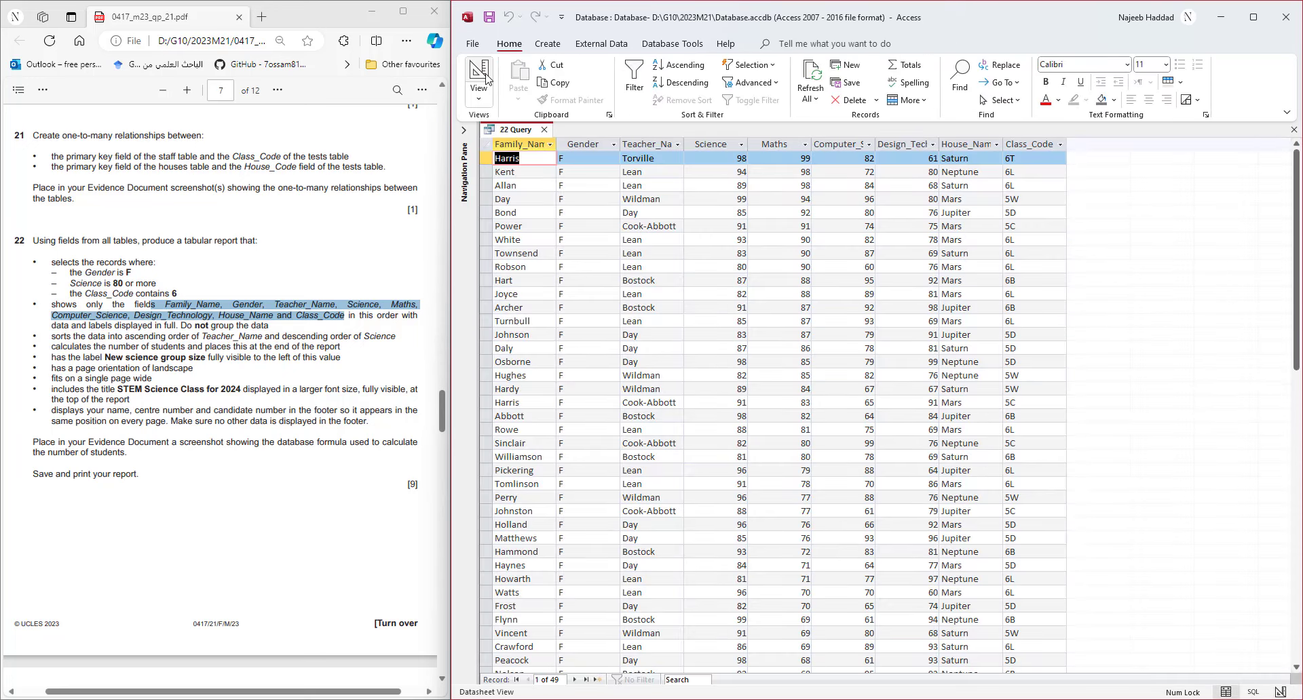
{"action": "left_click", "coordinate": [478, 75]}
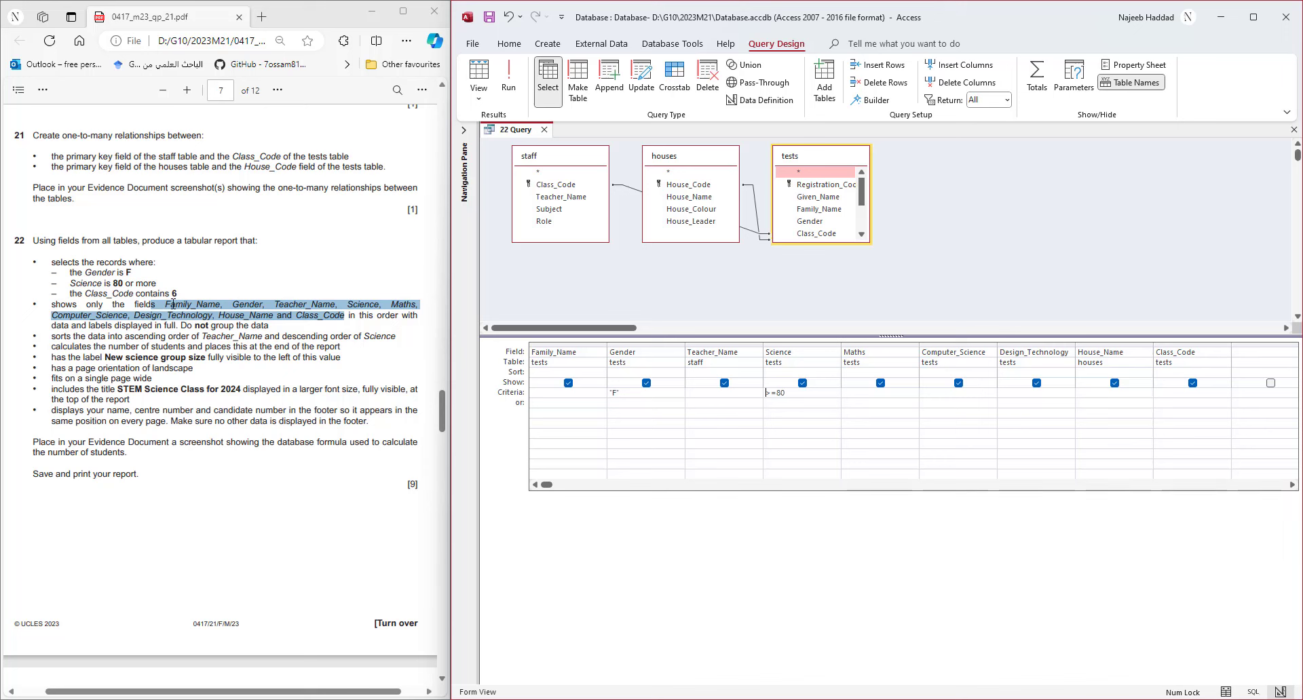
- Add a Class_Code criterion containing 6 (*6*) and run the query, showing 27 records
{"action": "left_click", "coordinate": [509, 80]}
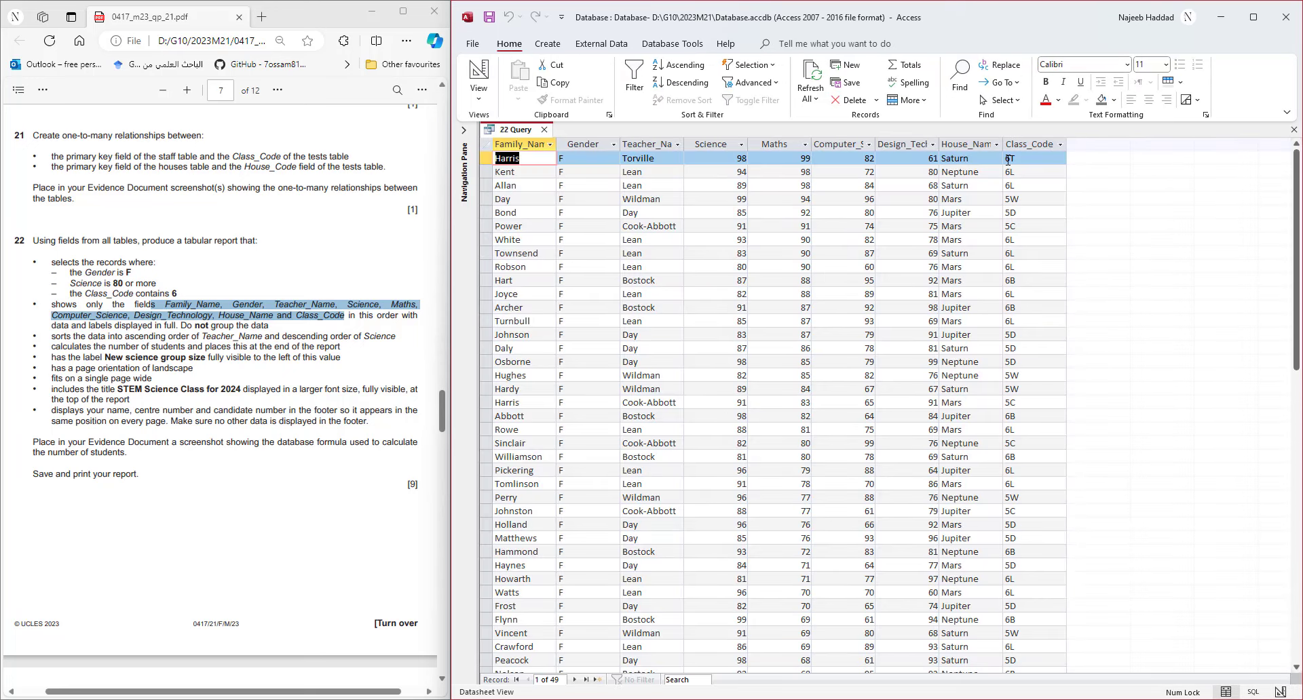
{"action": "left_click", "coordinate": [477, 82]}
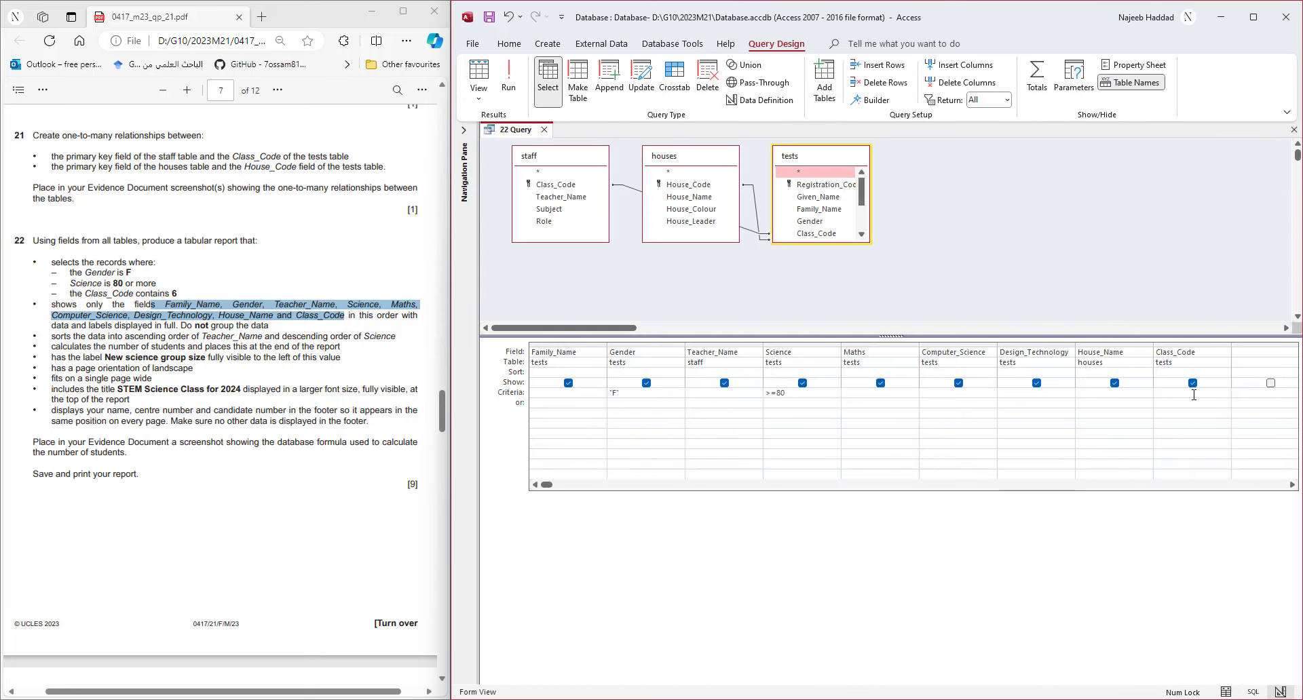
{"action": "type", "text": "6*"}
{"action": "left_click", "coordinate": [1194, 422]}
{"action": "left_click", "coordinate": [508, 78]}
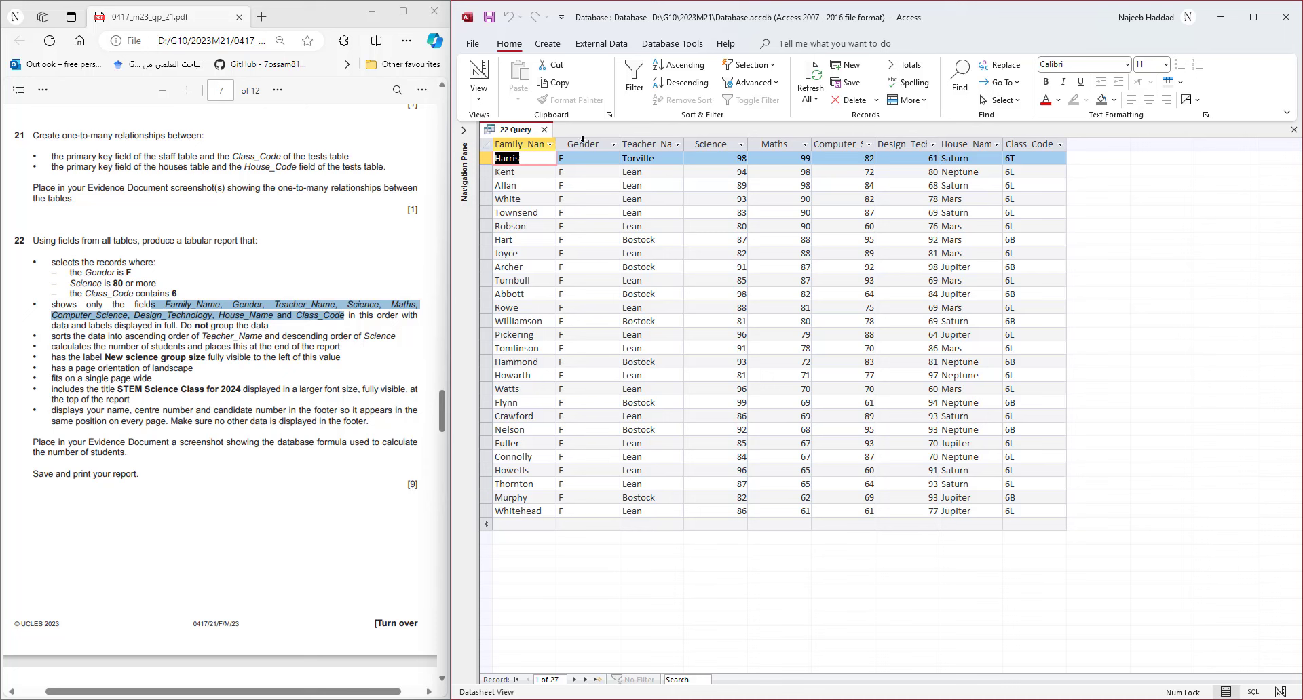
- Start the Report Wizard on 22 Query and add all ten fields, Family_Name through Class_Code
{"action": "left_click", "coordinate": [547, 44]}
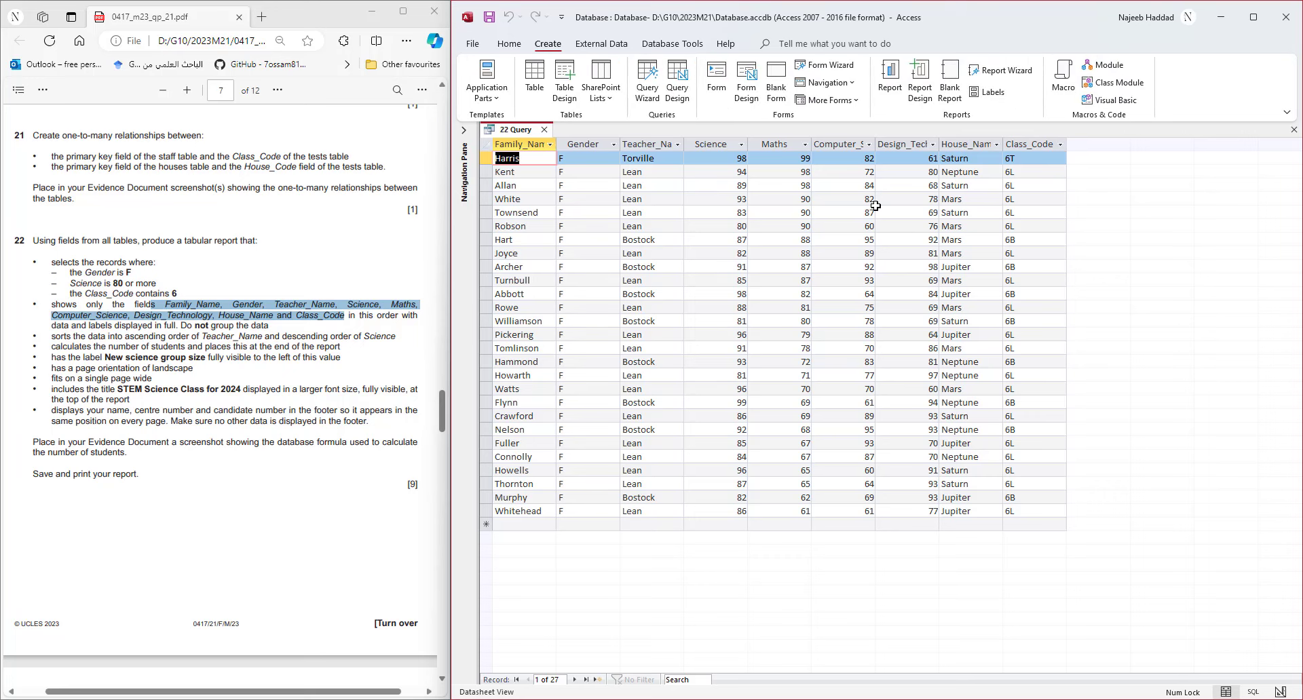
{"action": "left_click", "coordinate": [1003, 71]}
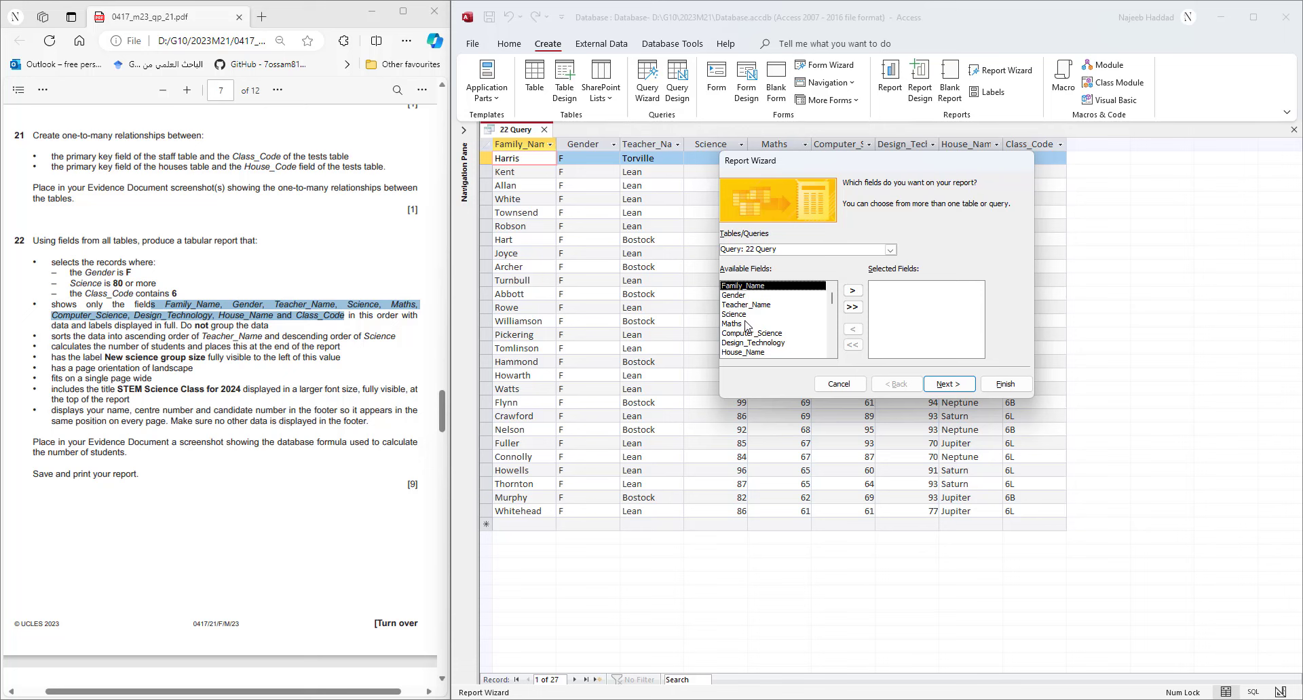
{"action": "left_click", "coordinate": [851, 291]}
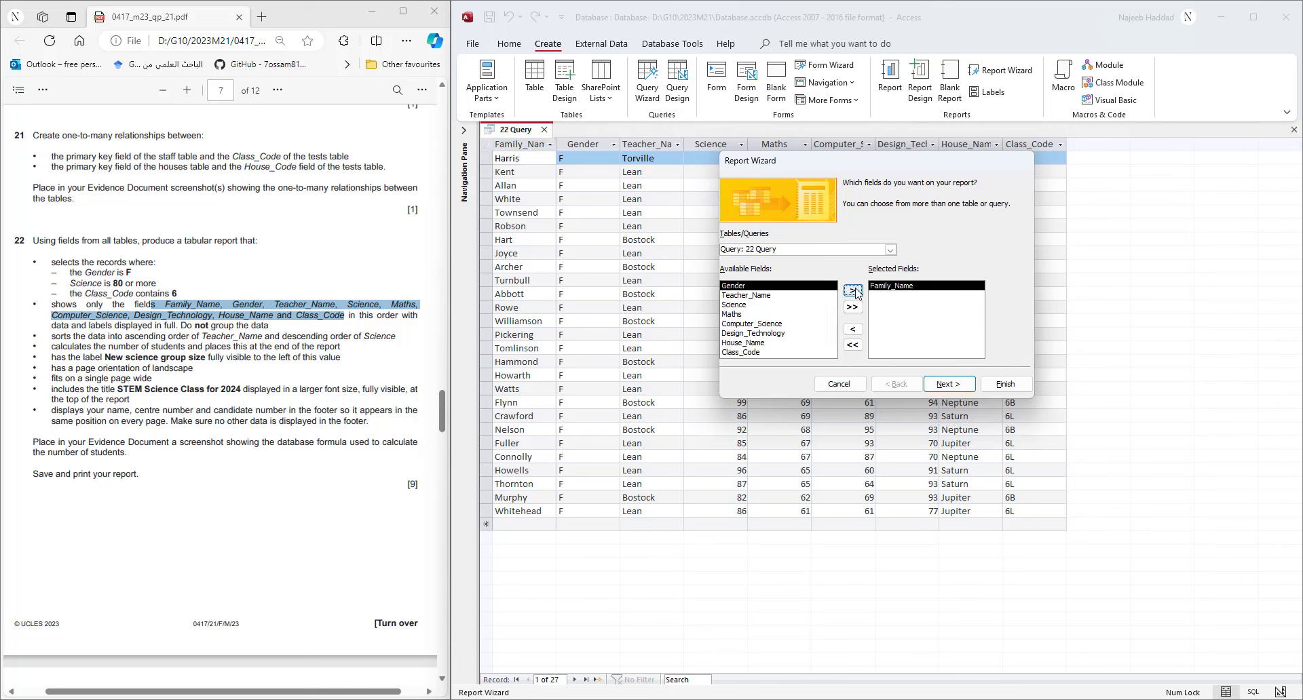
{"action": "left_click", "coordinate": [855, 292]}
{"action": "left_click", "coordinate": [854, 291]}
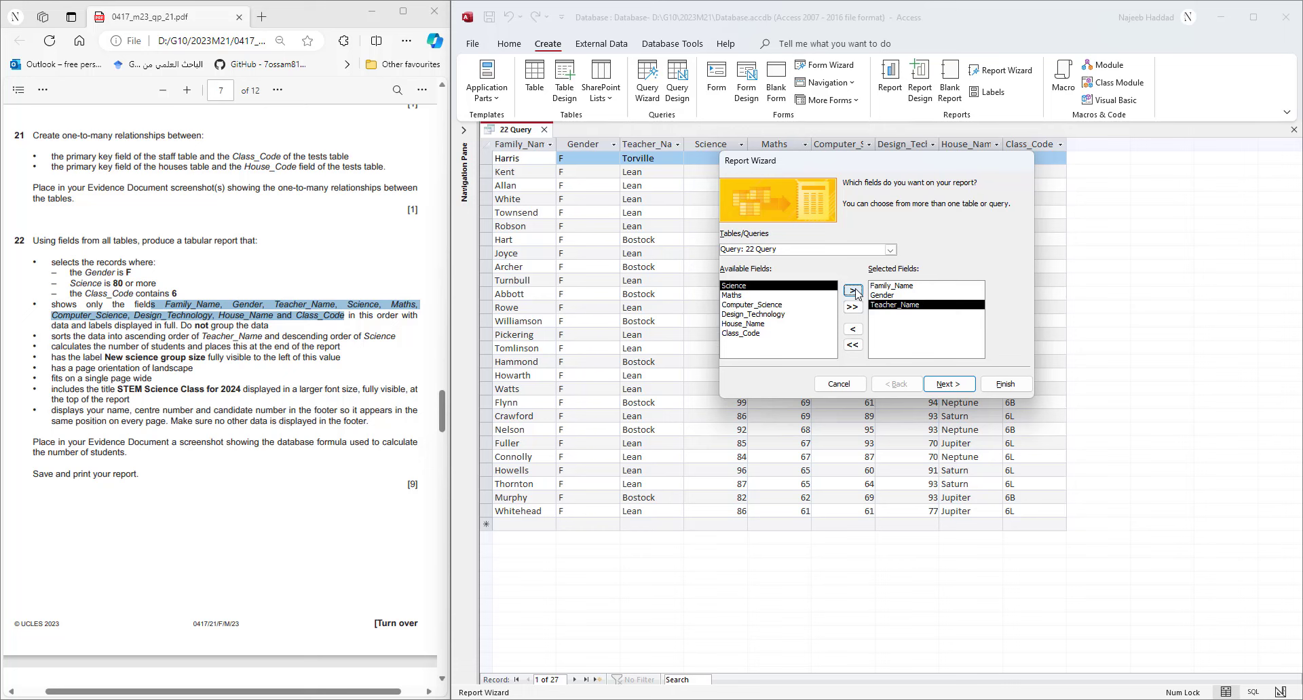
{"action": "left_click", "coordinate": [854, 291]}
{"action": "left_click", "coordinate": [854, 291]}
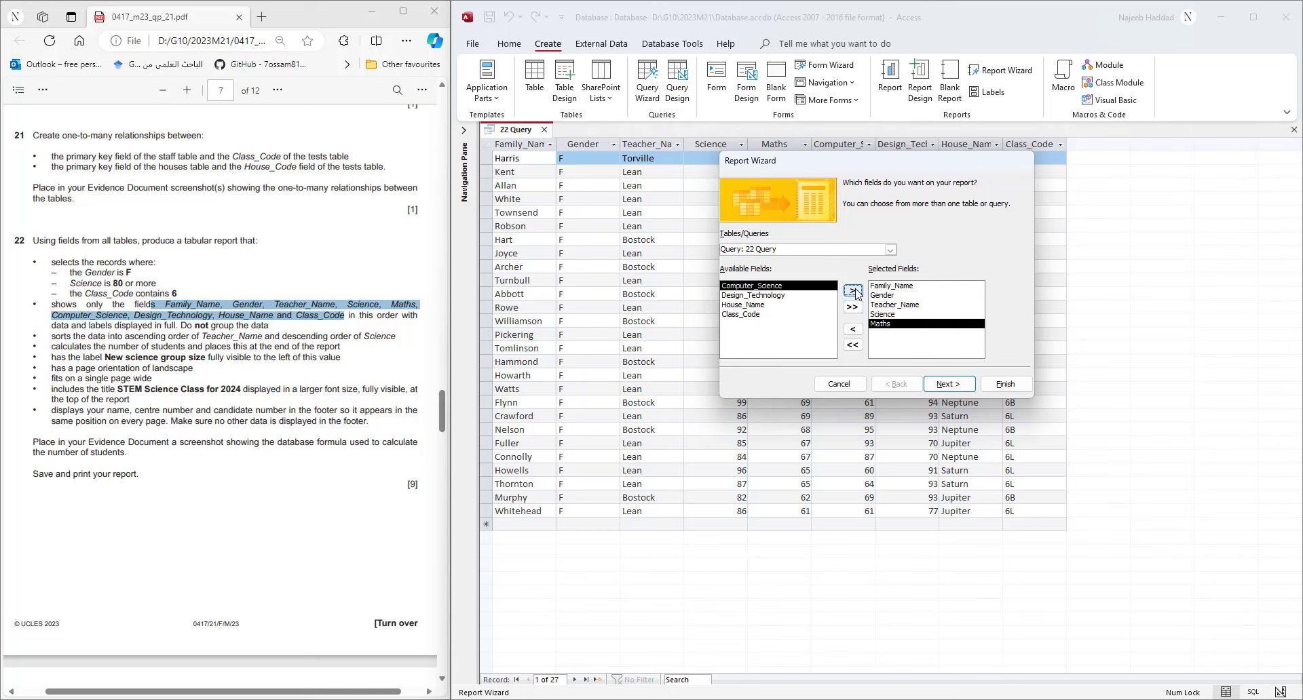
{"action": "left_click", "coordinate": [853, 291]}
{"action": "left_click", "coordinate": [854, 291]}
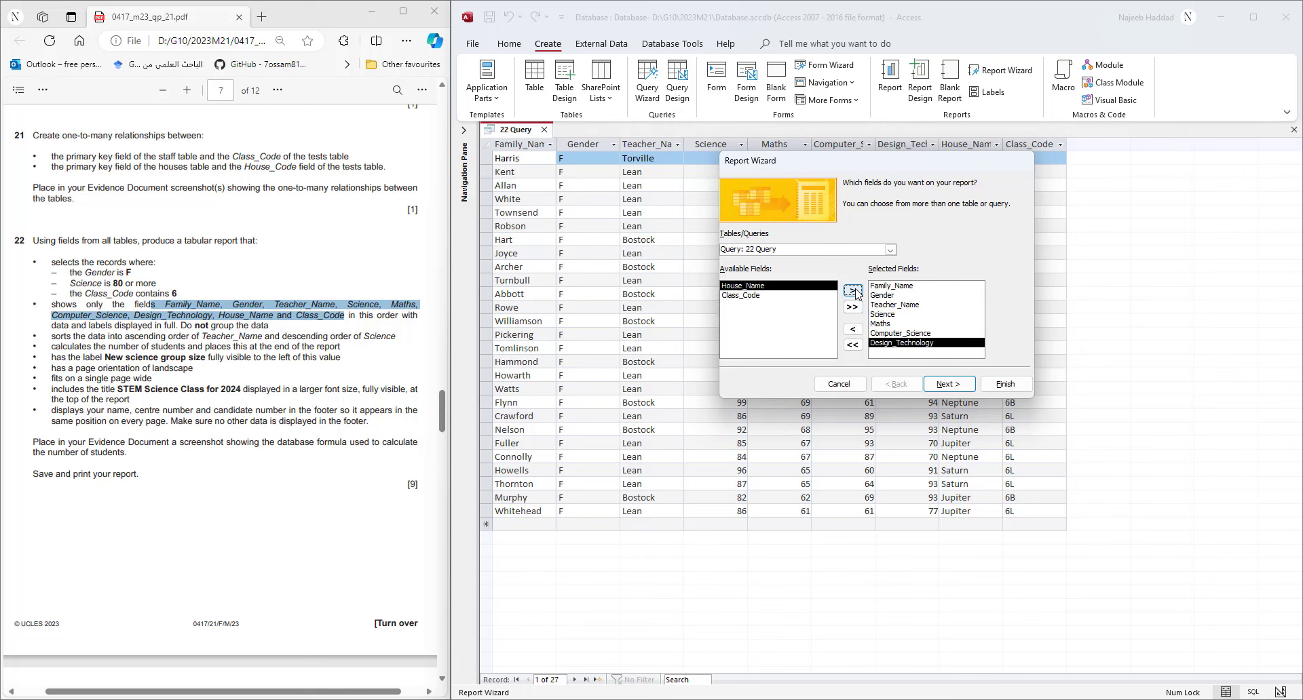
{"action": "left_click", "coordinate": [853, 291]}
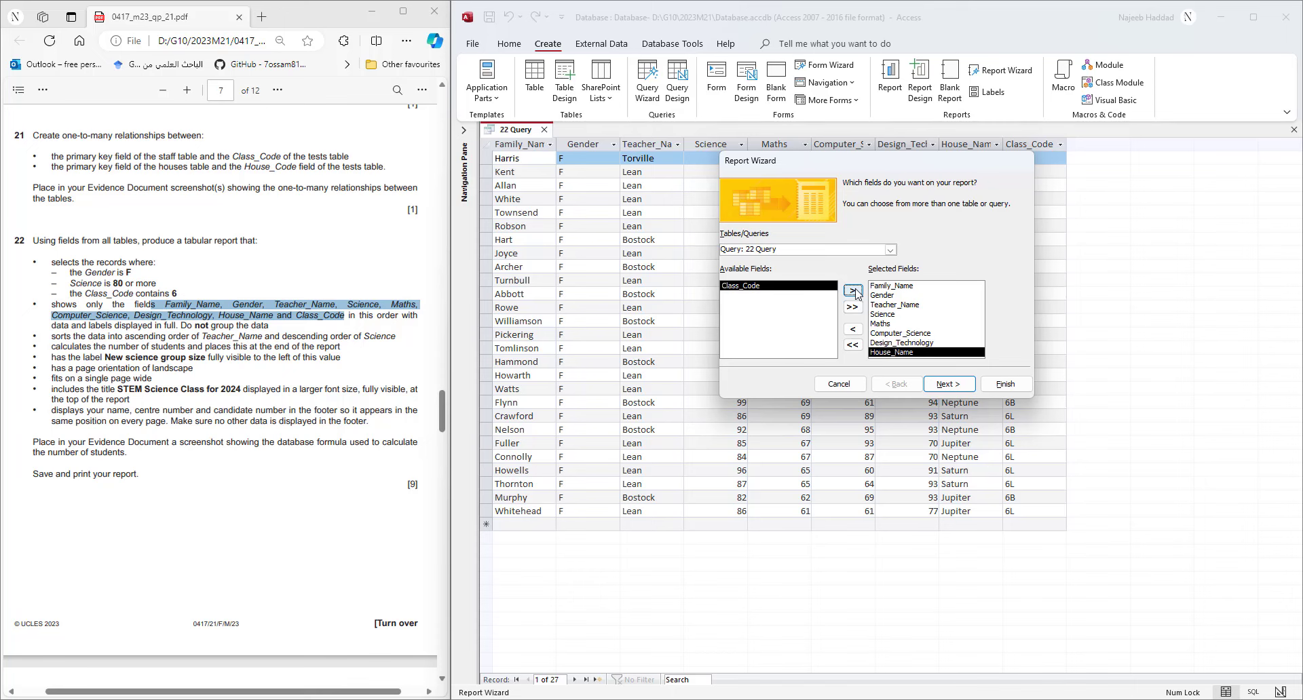
{"action": "left_click", "coordinate": [854, 291]}
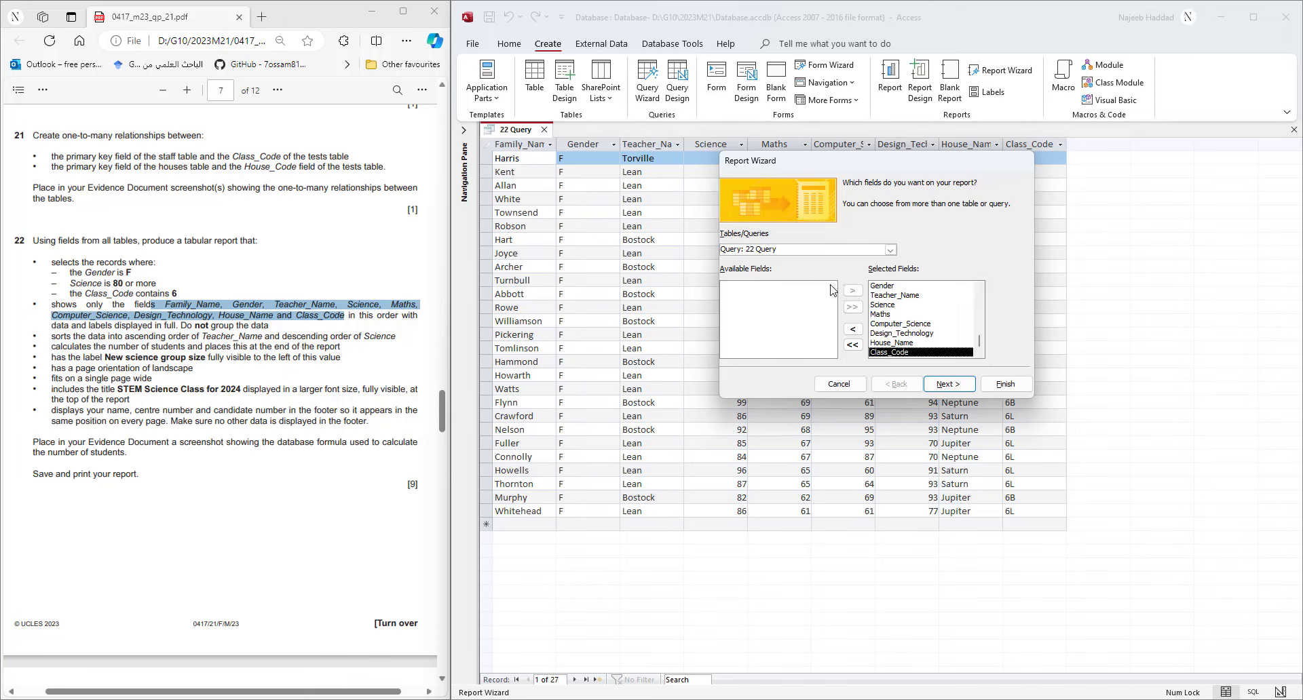
{"action": "left_click", "coordinate": [965, 387]}
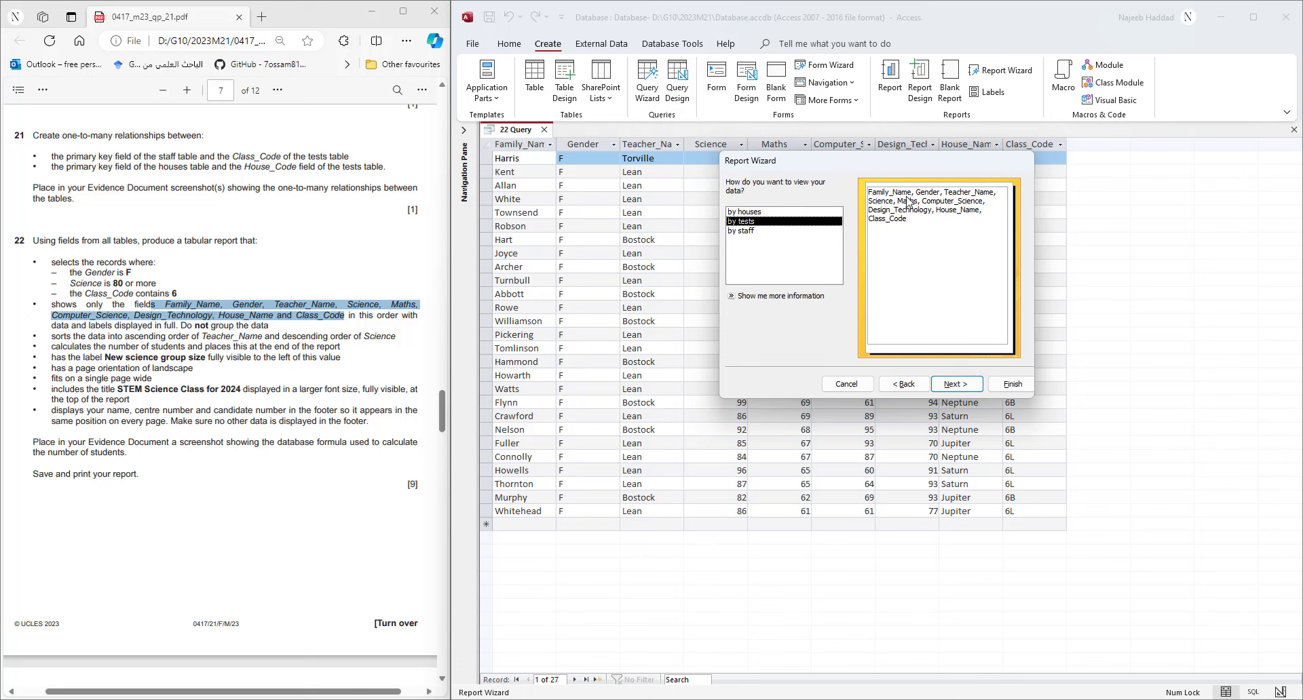
- View the data by tests, adding no grouping levels and no sort order
{"action": "left_click", "coordinate": [746, 233]}
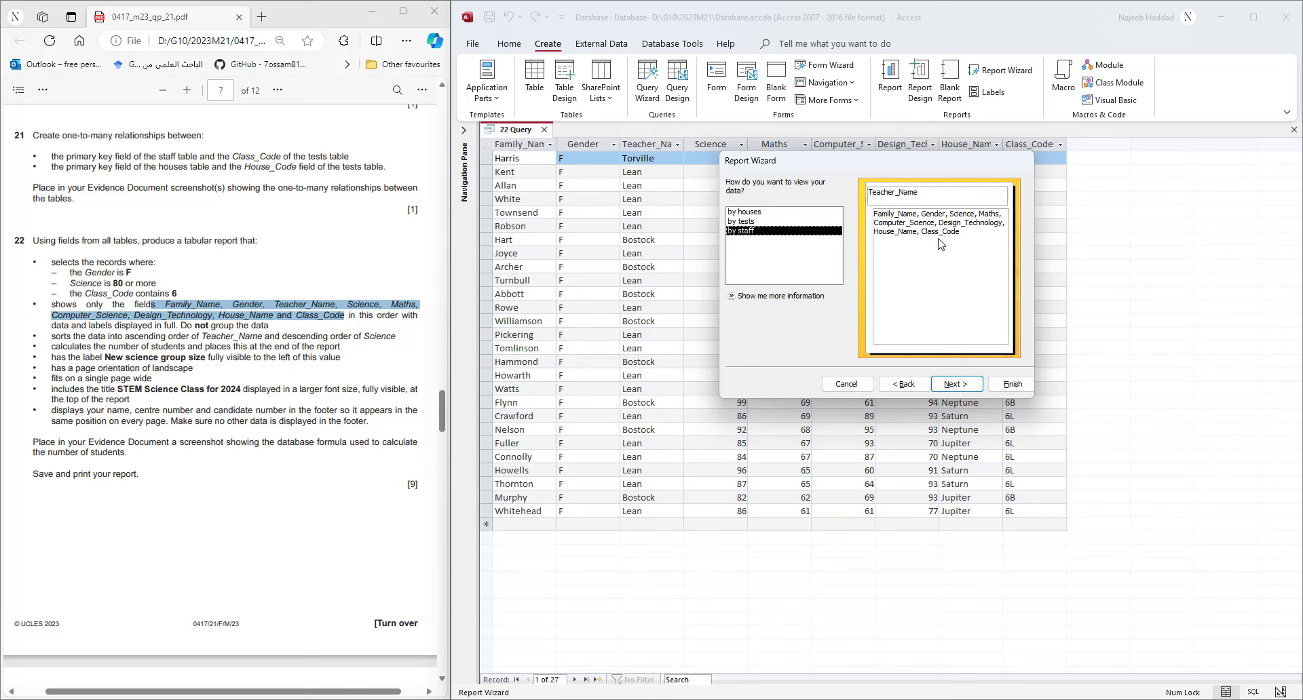
{"action": "left_click", "coordinate": [754, 215]}
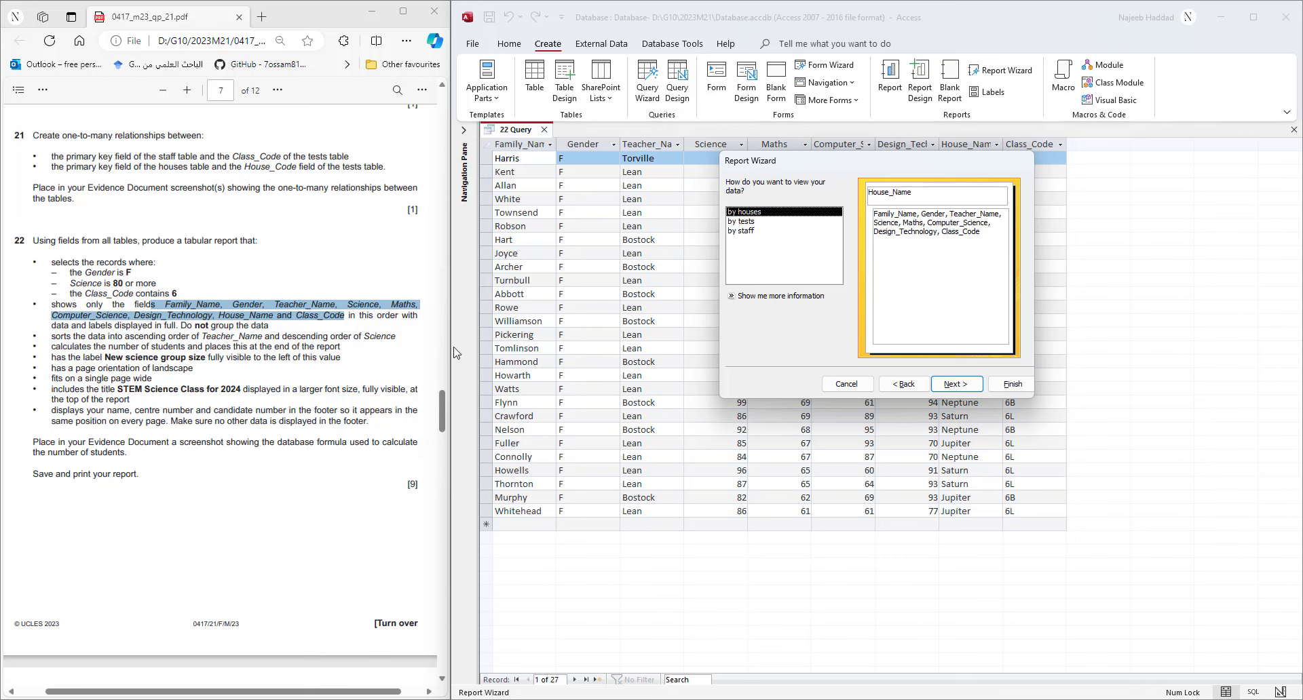
{"action": "left_click", "coordinate": [746, 223]}
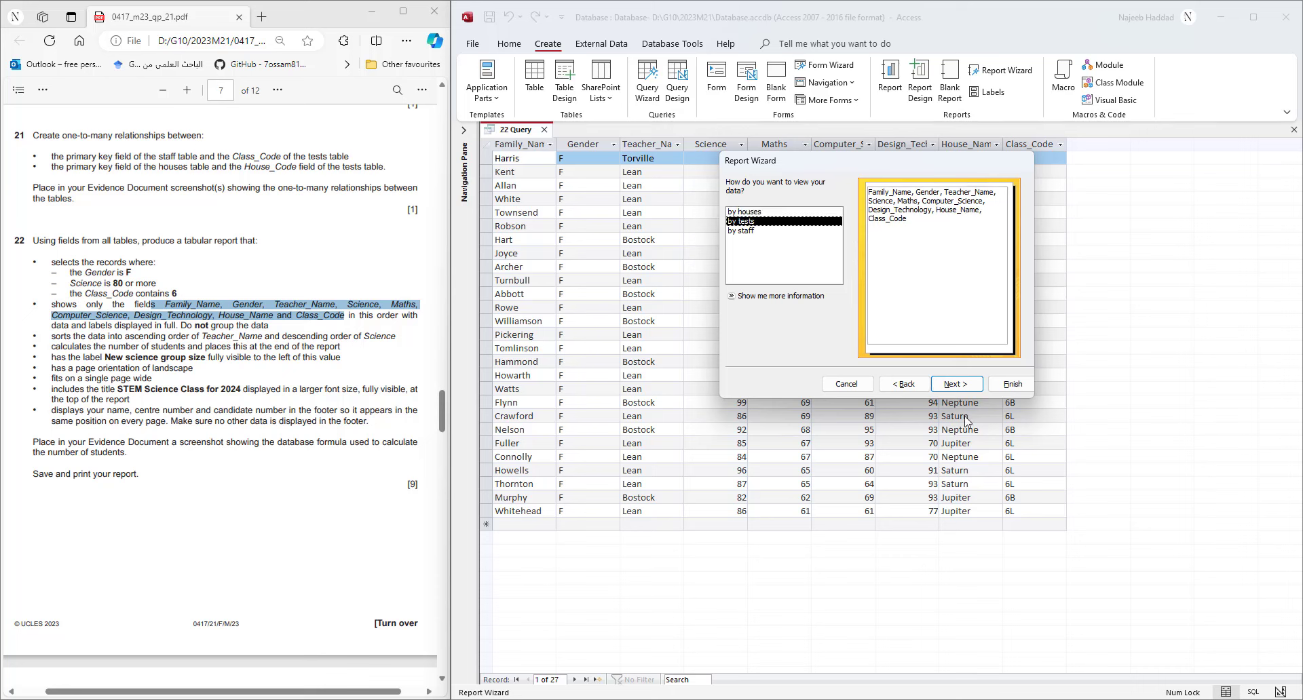
{"action": "left_click", "coordinate": [972, 384]}
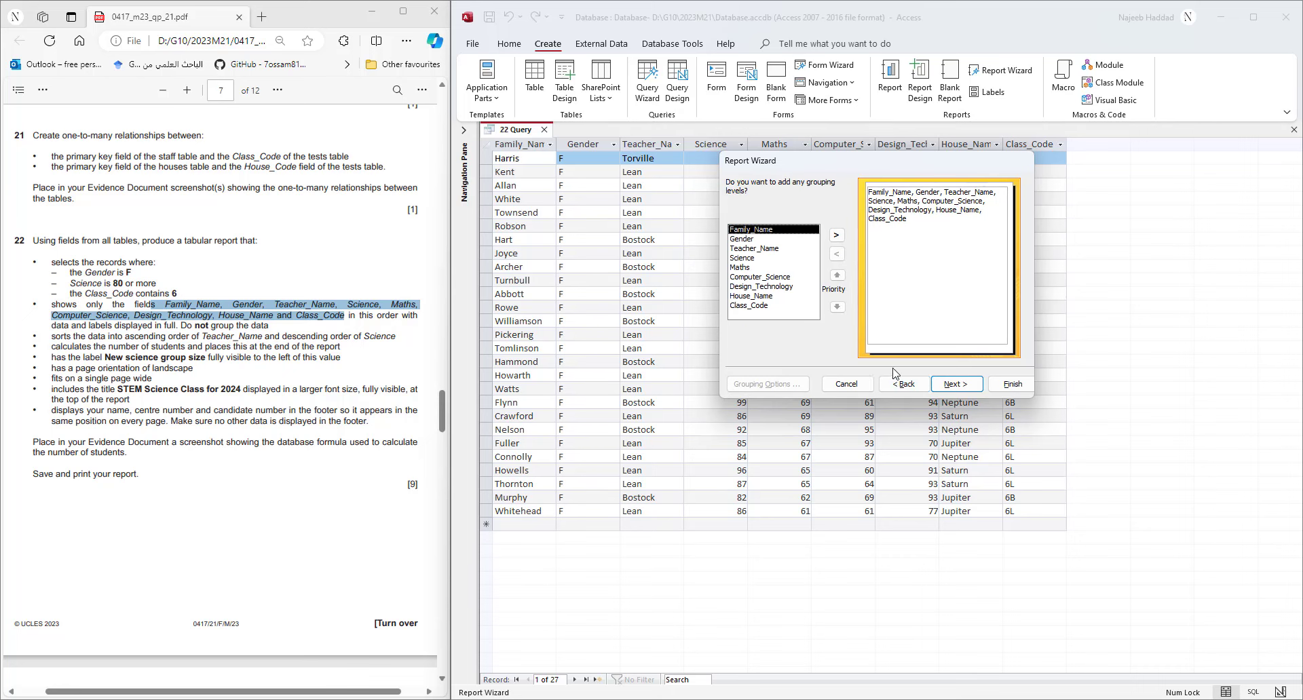
{"action": "left_click", "coordinate": [956, 384]}
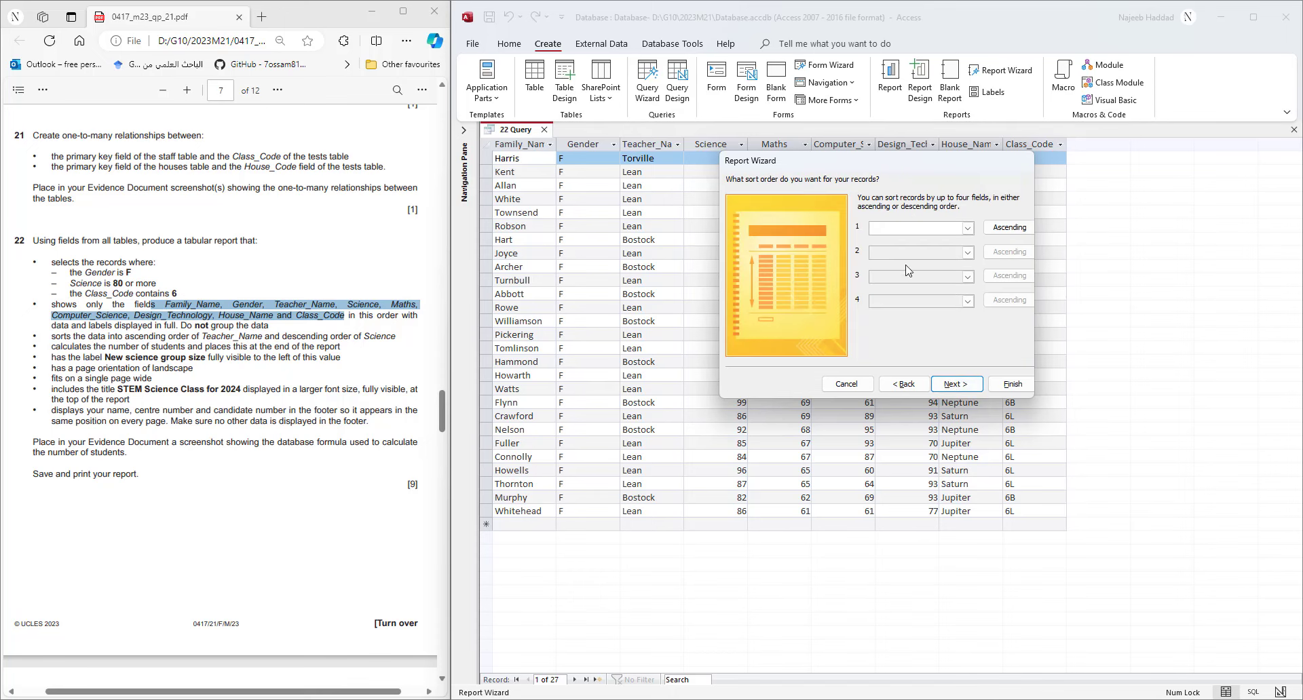
{"action": "left_click", "coordinate": [950, 391]}
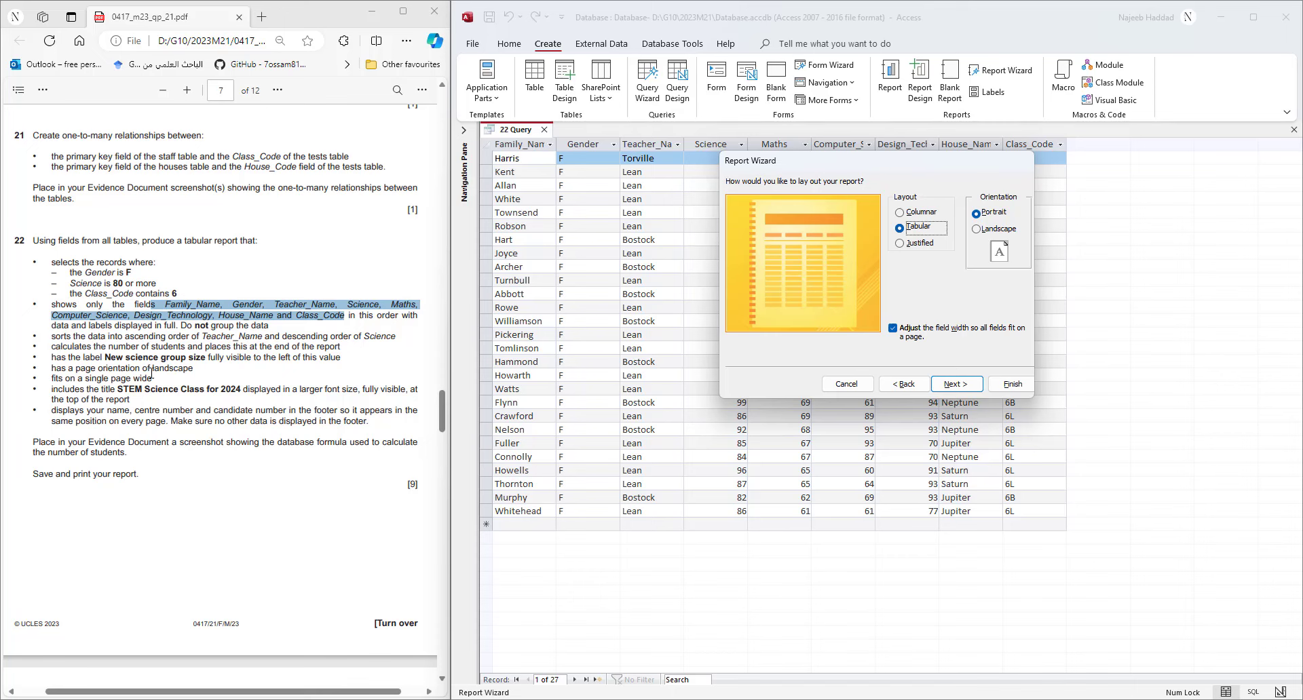
- Set the tabular report's orientation to landscape
{"action": "left_click_drag", "start_coordinate": [150, 369], "coordinate": [194, 370]}
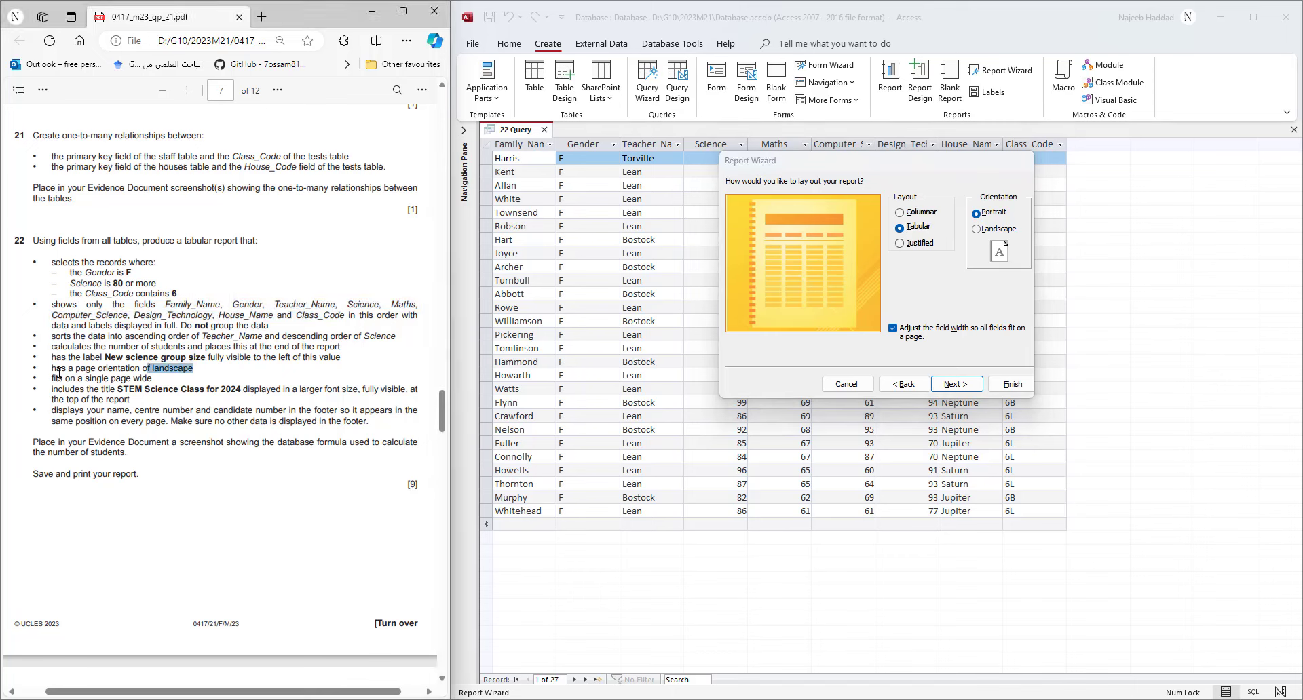
{"action": "left_click", "coordinate": [1004, 231]}
{"action": "left_click", "coordinate": [957, 384]}
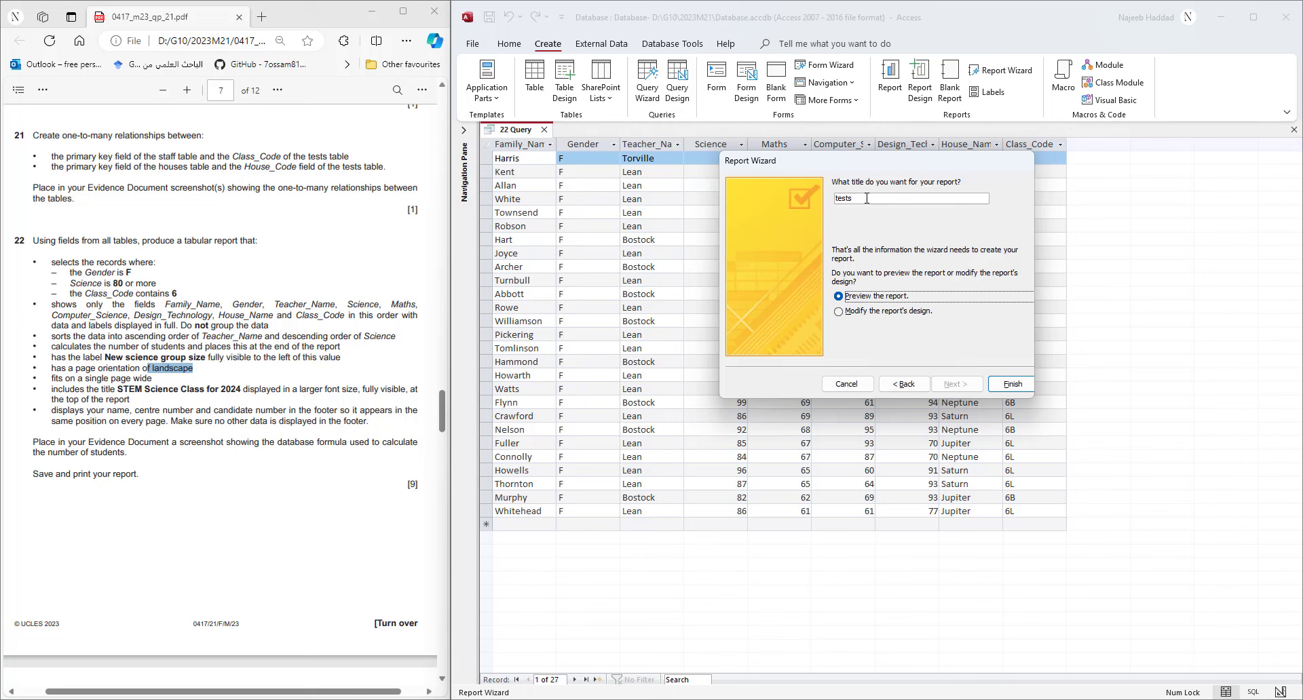
- Replace the title 'tests' with 'STEM Science Class for 2024', copied from the PDF, and finish
{"action": "double_click", "coordinate": [842, 200]}
{"action": "key", "text": "BackSpace"}
{"action": "left_click_drag", "start_coordinate": [119, 392], "coordinate": [233, 397]}
{"action": "right_click", "coordinate": [233, 396]}
{"action": "left_click", "coordinate": [298, 451]}
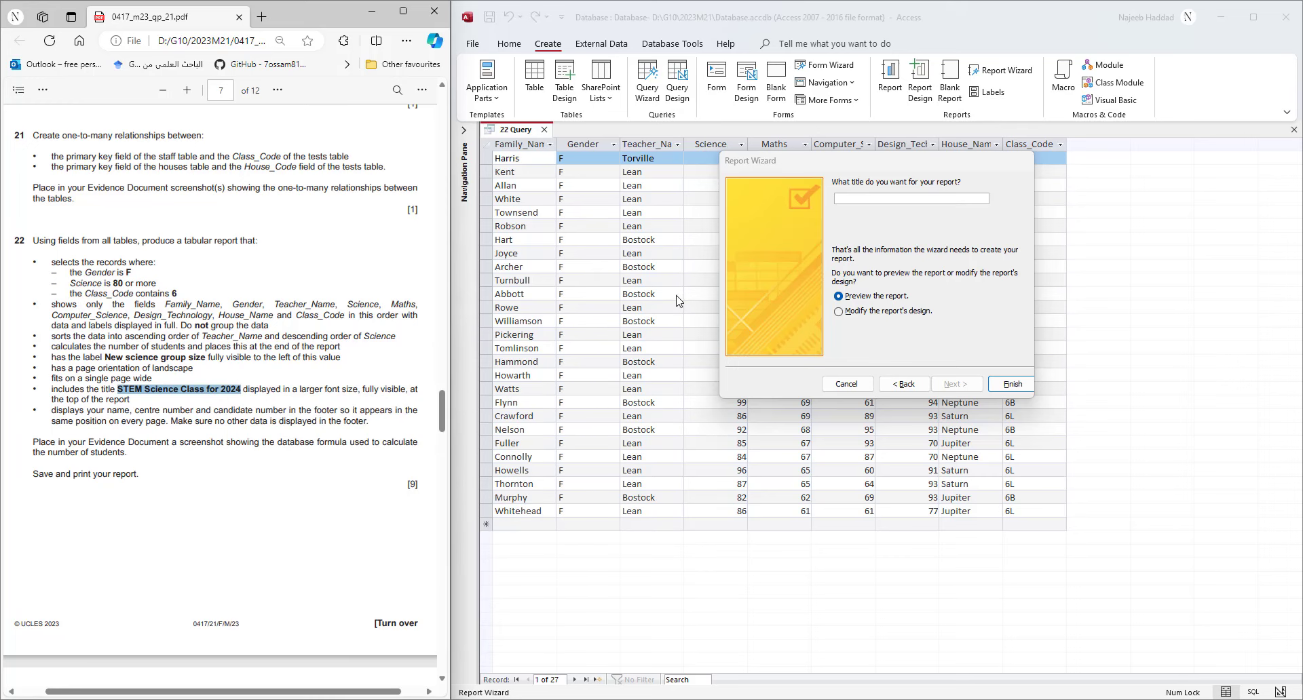
{"action": "left_click", "coordinate": [870, 199]}
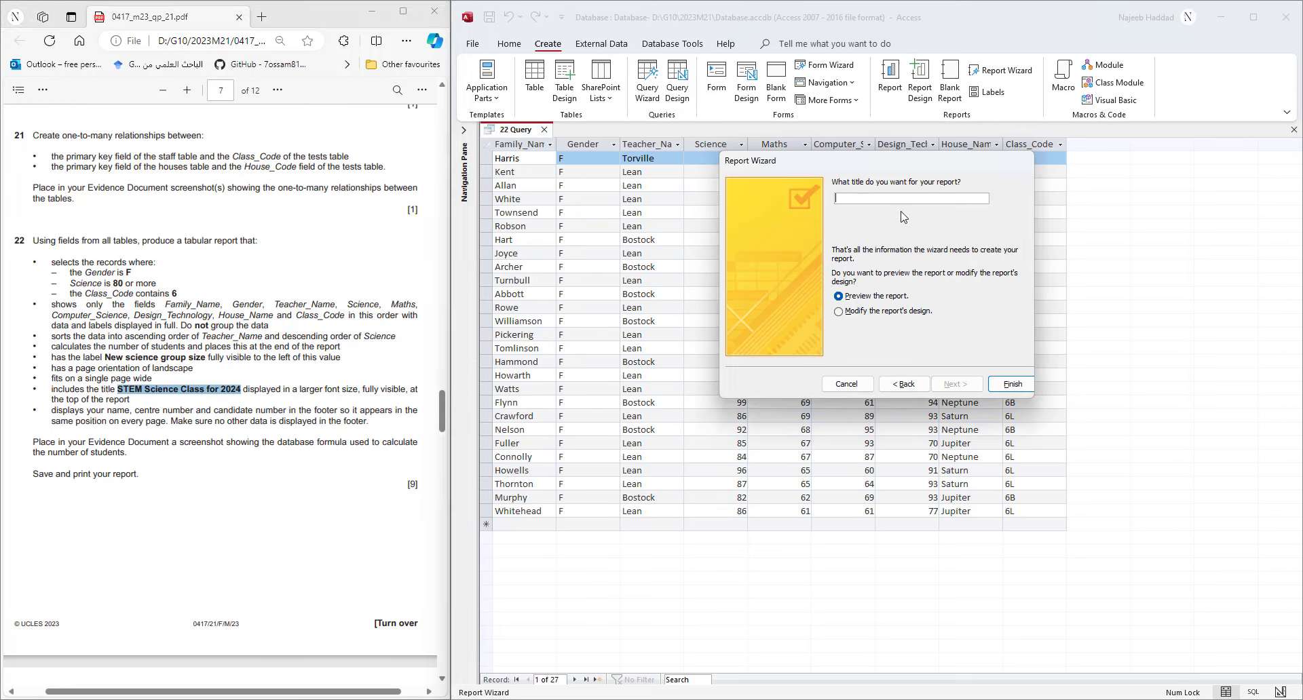
{"action": "key", "text": "ctrl+v"}
{"action": "left_click", "coordinate": [1012, 384]}
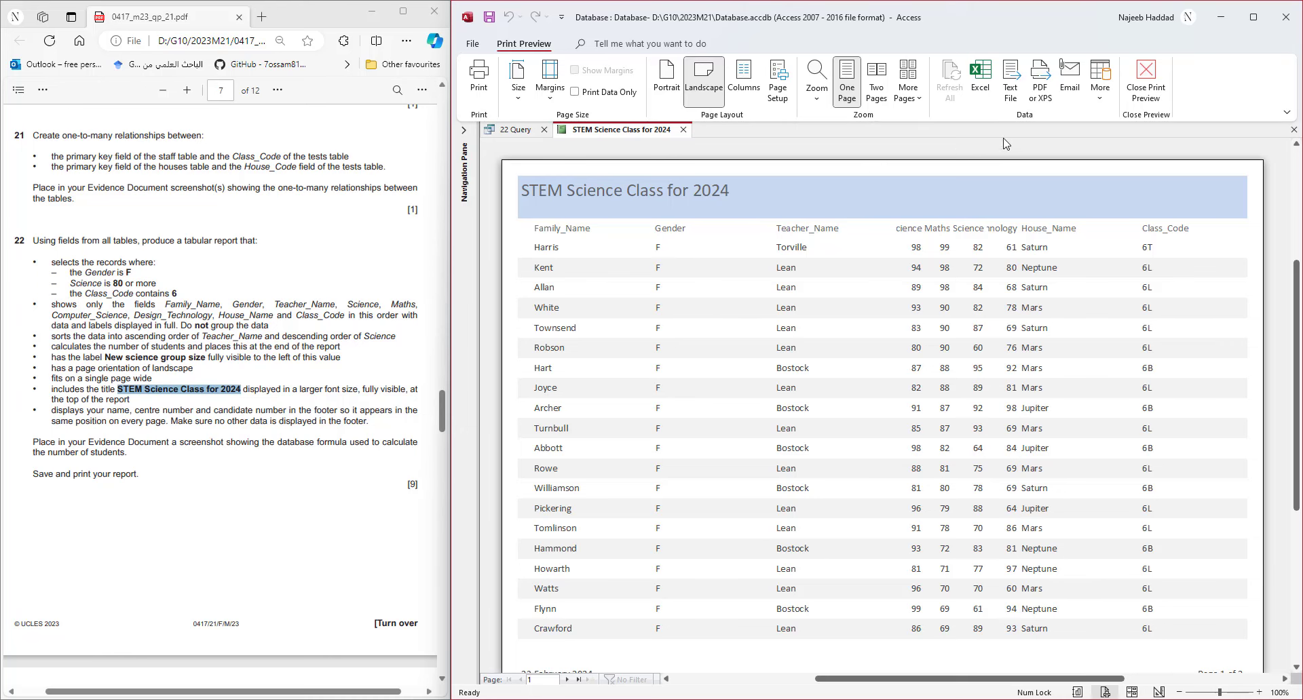
- In Layout View, narrow the Class_Code column and centre its heading and values
{"action": "left_click", "coordinate": [1145, 95]}
{"action": "left_click", "coordinate": [478, 95]}
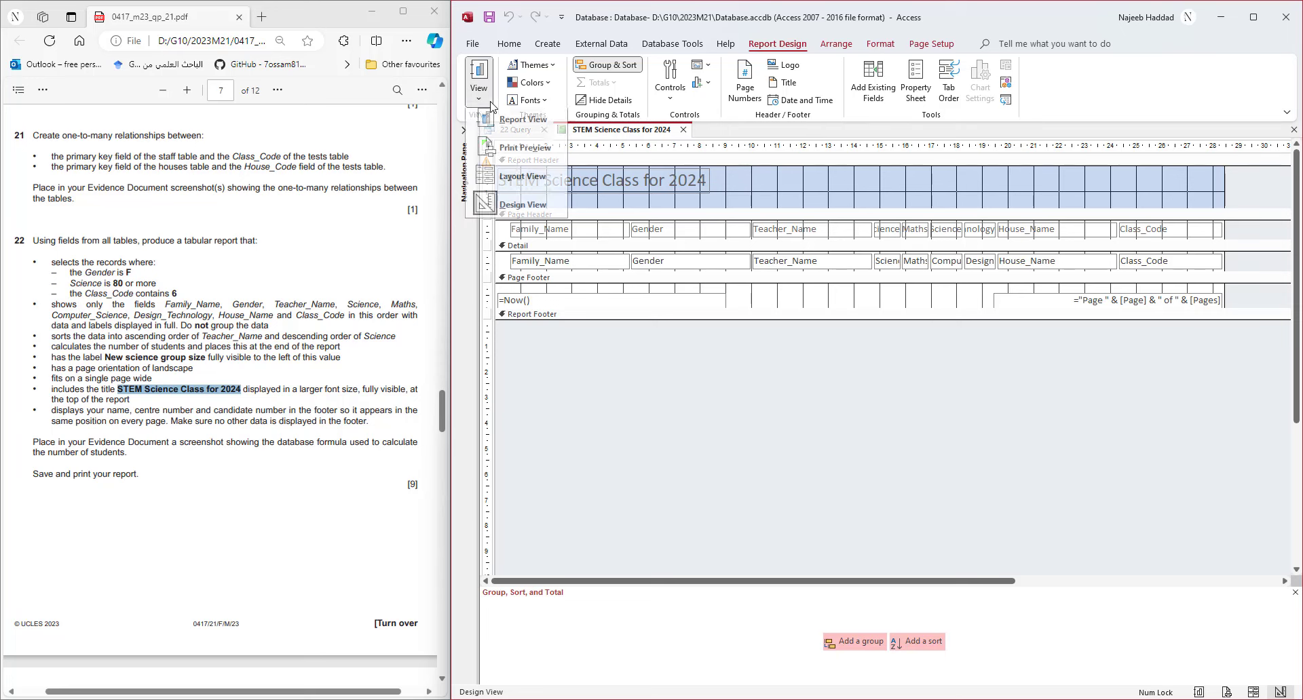
{"action": "left_click", "coordinate": [504, 182]}
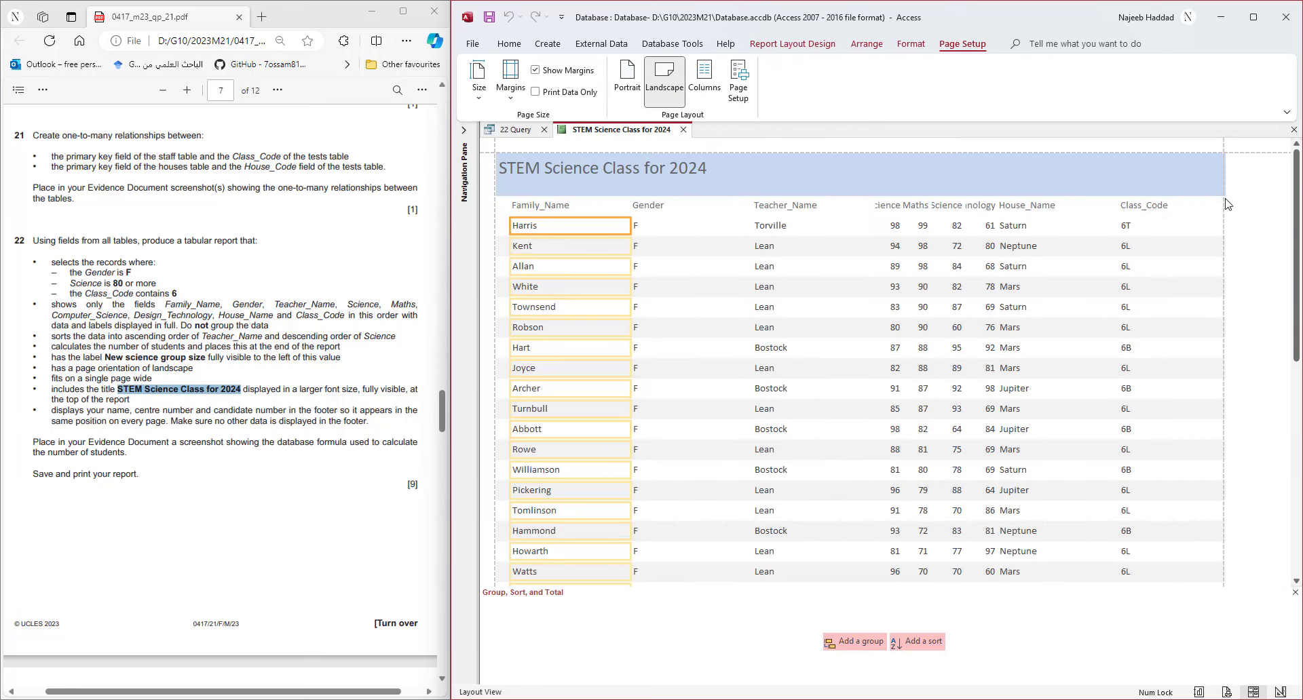
{"action": "left_click", "coordinate": [1161, 206]}
{"action": "left_click", "coordinate": [1156, 226], "text": "shift"}
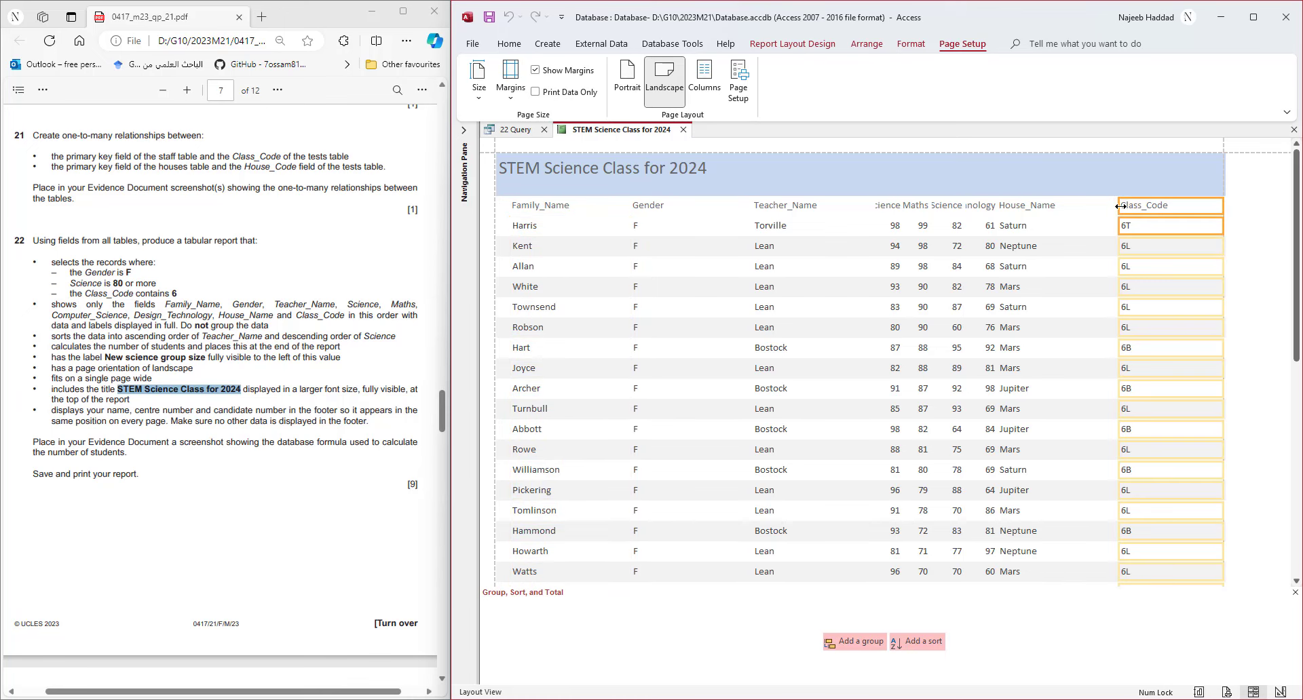
{"action": "left_click_drag", "start_coordinate": [1118, 207], "coordinate": [1157, 210]}
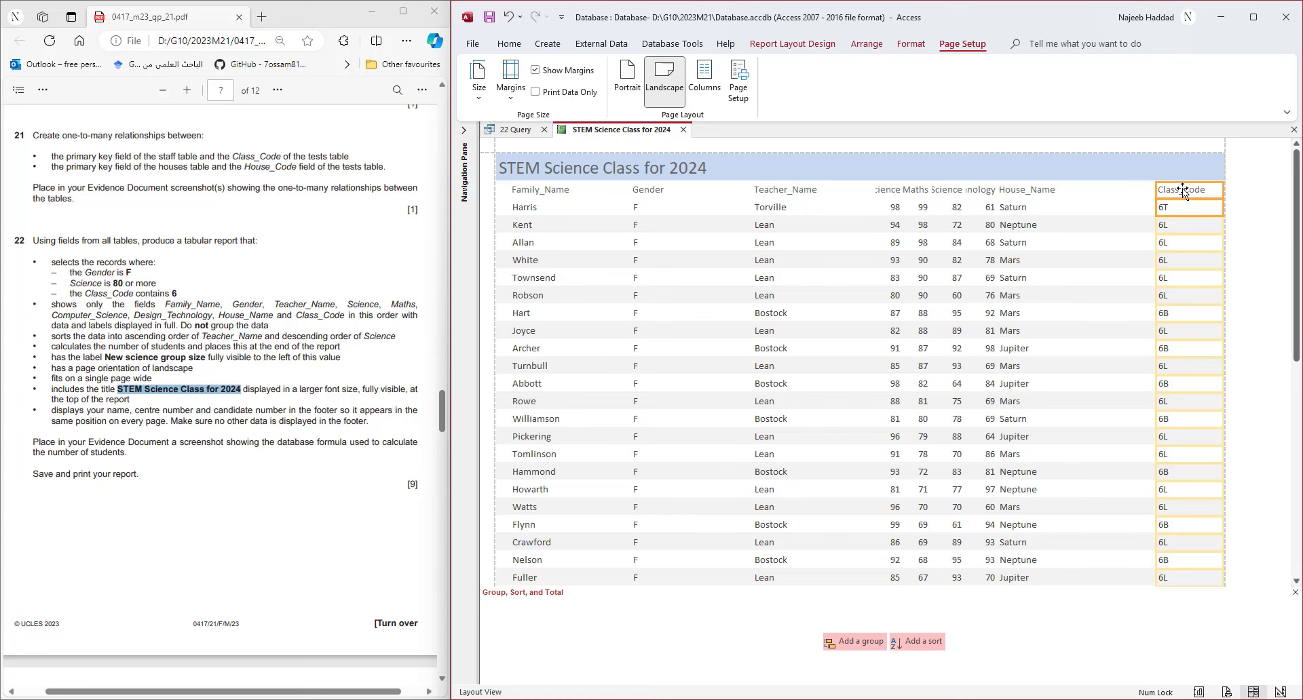
{"action": "left_click_drag", "start_coordinate": [1156, 193], "coordinate": [1166, 192]}
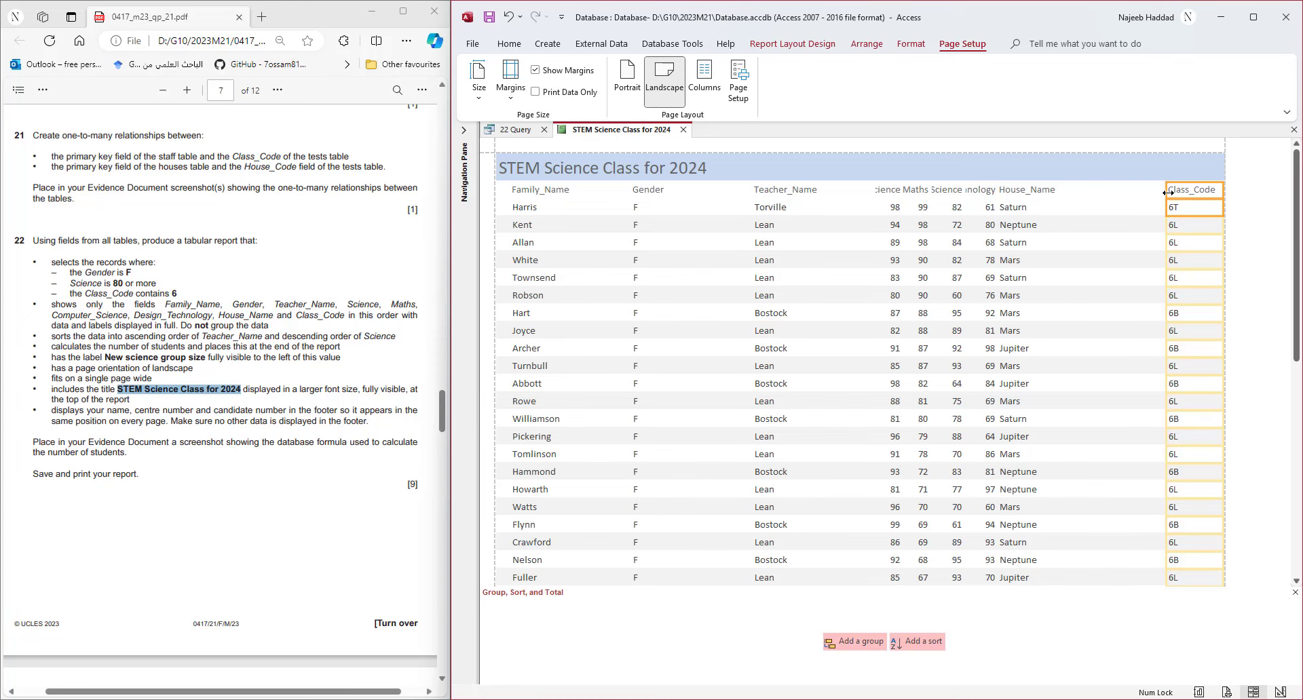
{"action": "left_click", "coordinate": [514, 47]}
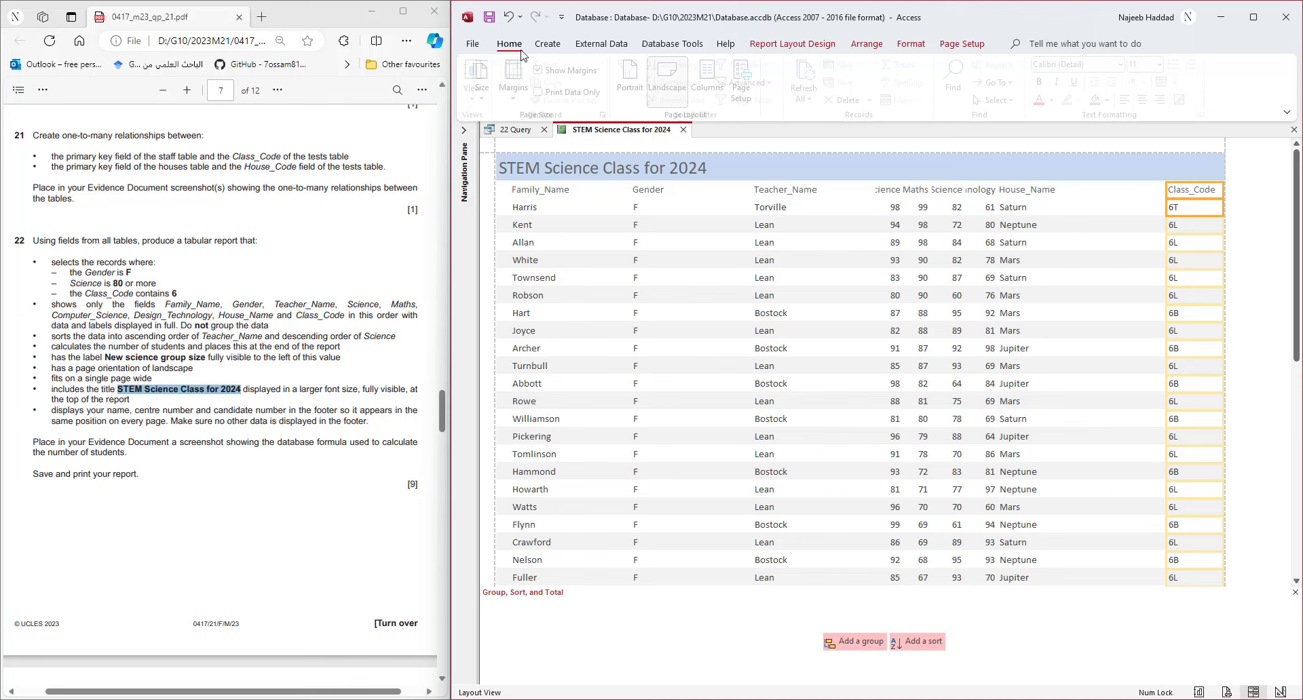
{"action": "left_click", "coordinate": [1148, 99]}
- Narrow the House_Name column and shift it right beside Class_Code
{"action": "left_click", "coordinate": [1041, 204]}
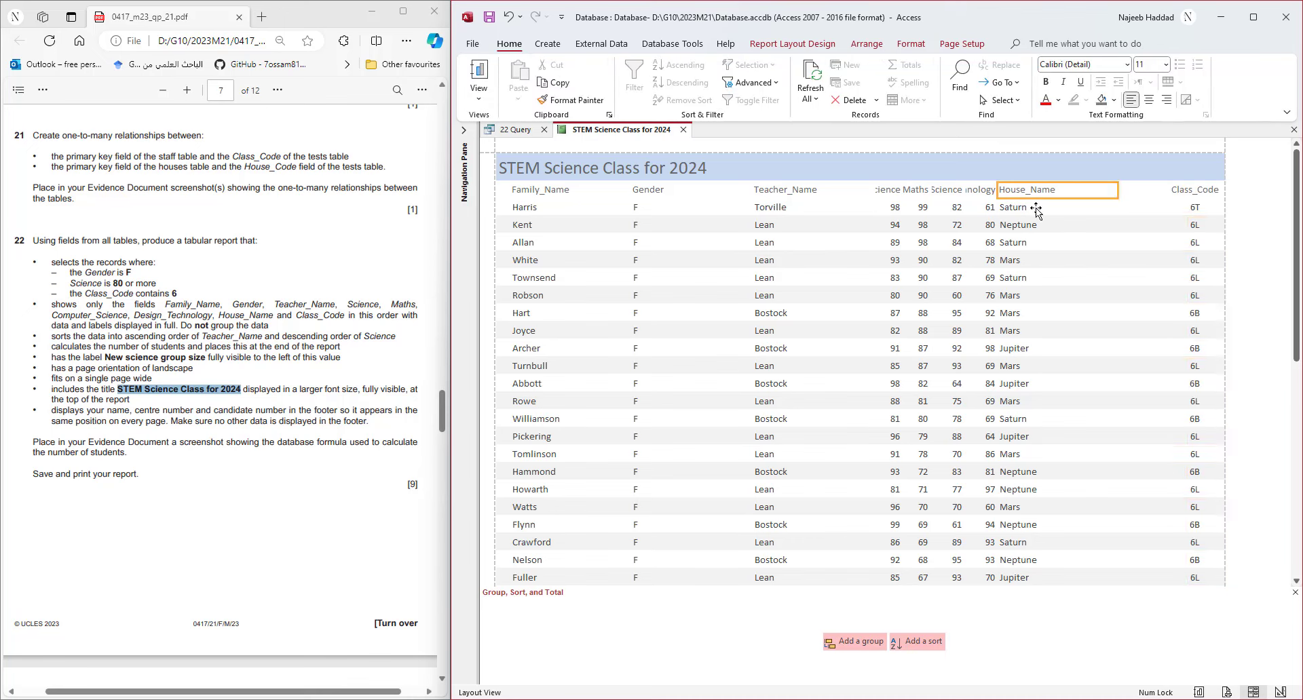
{"action": "left_click_drag", "start_coordinate": [1117, 190], "coordinate": [1067, 190]}
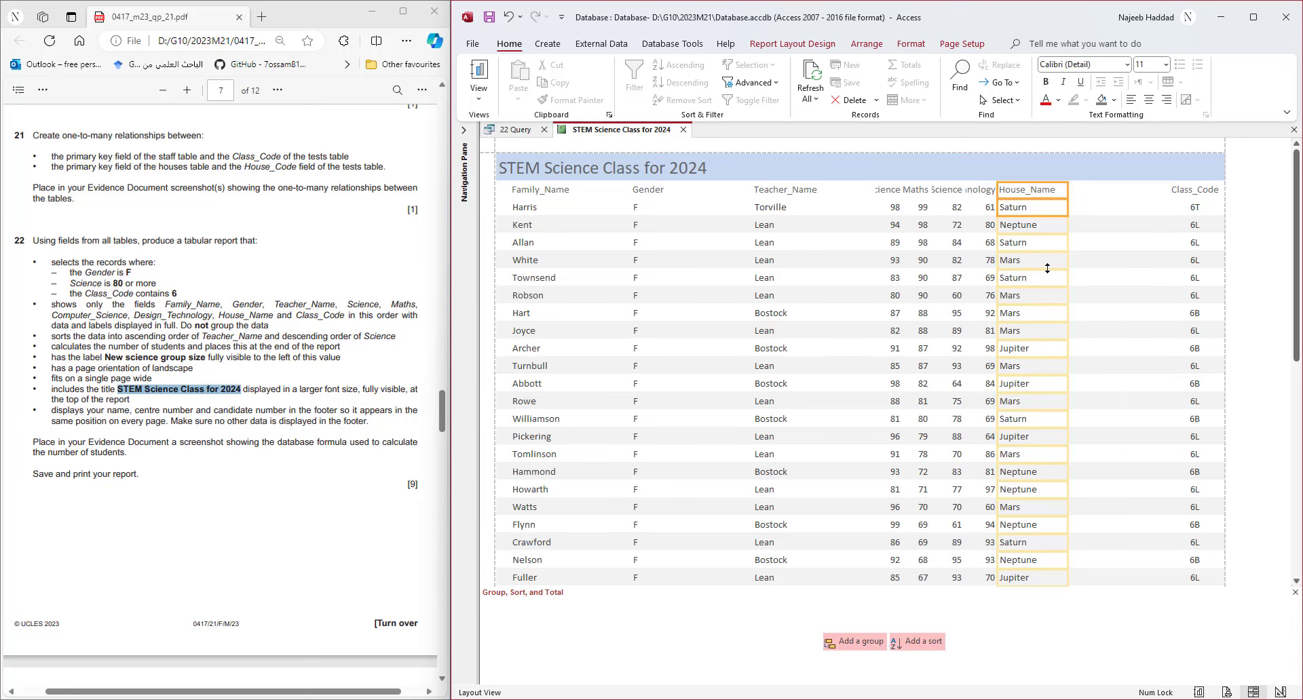
{"action": "key", "text": "Right"}
{"action": "key", "text": "Right"}
{"action": "key", "text": "Right"}
{"action": "key", "text": "Right"}
{"action": "key", "text": "Right"}
{"action": "key", "text": "Right"}
{"action": "key", "text": "Right"}
{"action": "key", "text": "Right"}
{"action": "key", "text": "Right"}
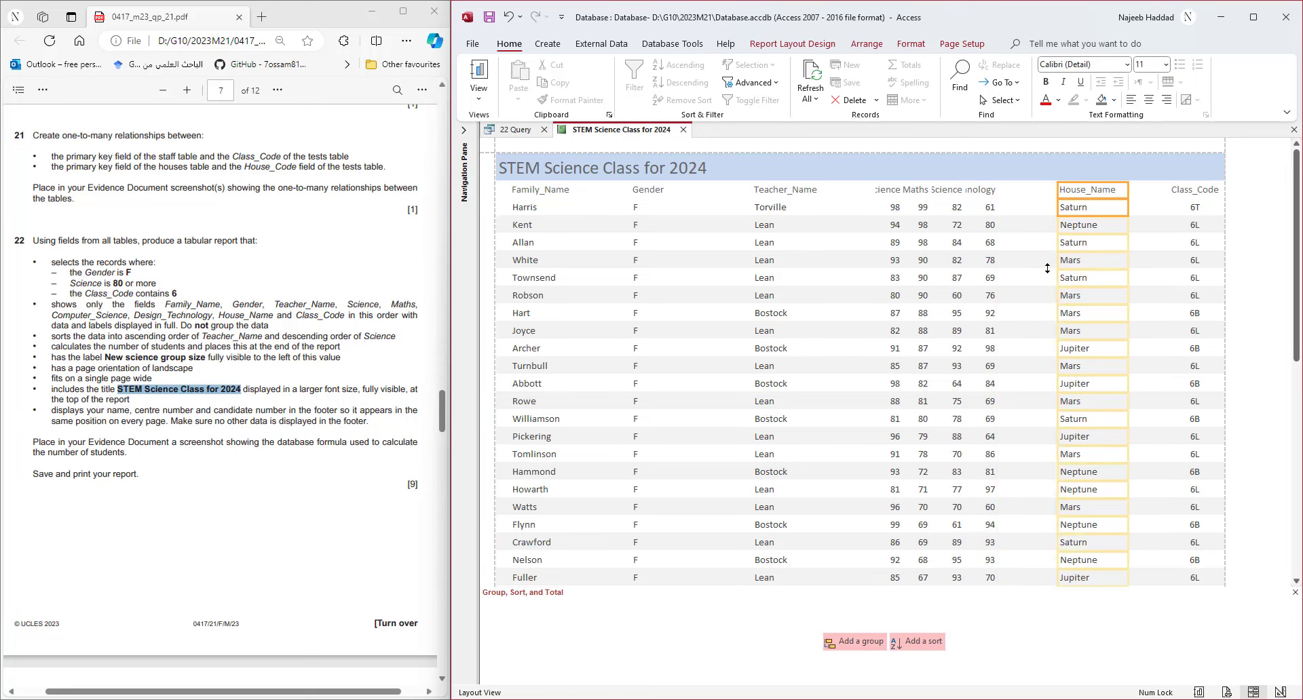
{"action": "key", "text": "Right"}
{"action": "key", "text": "Right"}
{"action": "key", "text": "Right"}
{"action": "key", "text": "Right"}
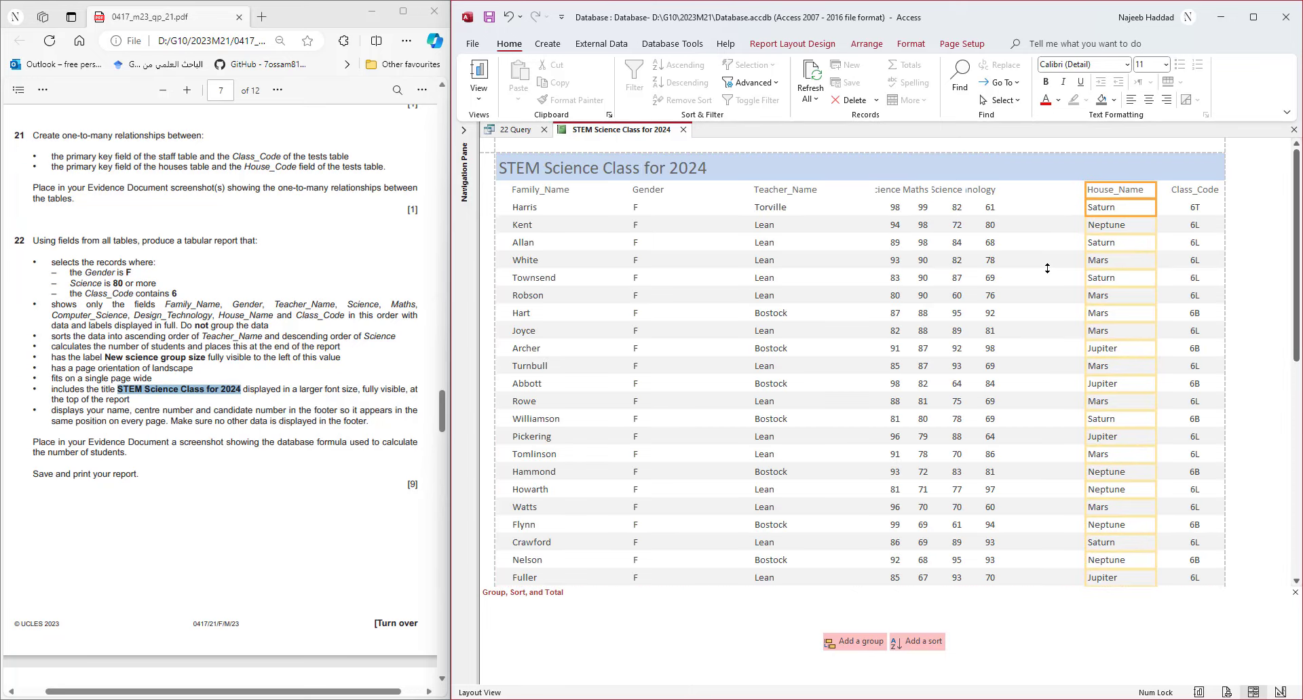
{"action": "left_click", "coordinate": [989, 205]}
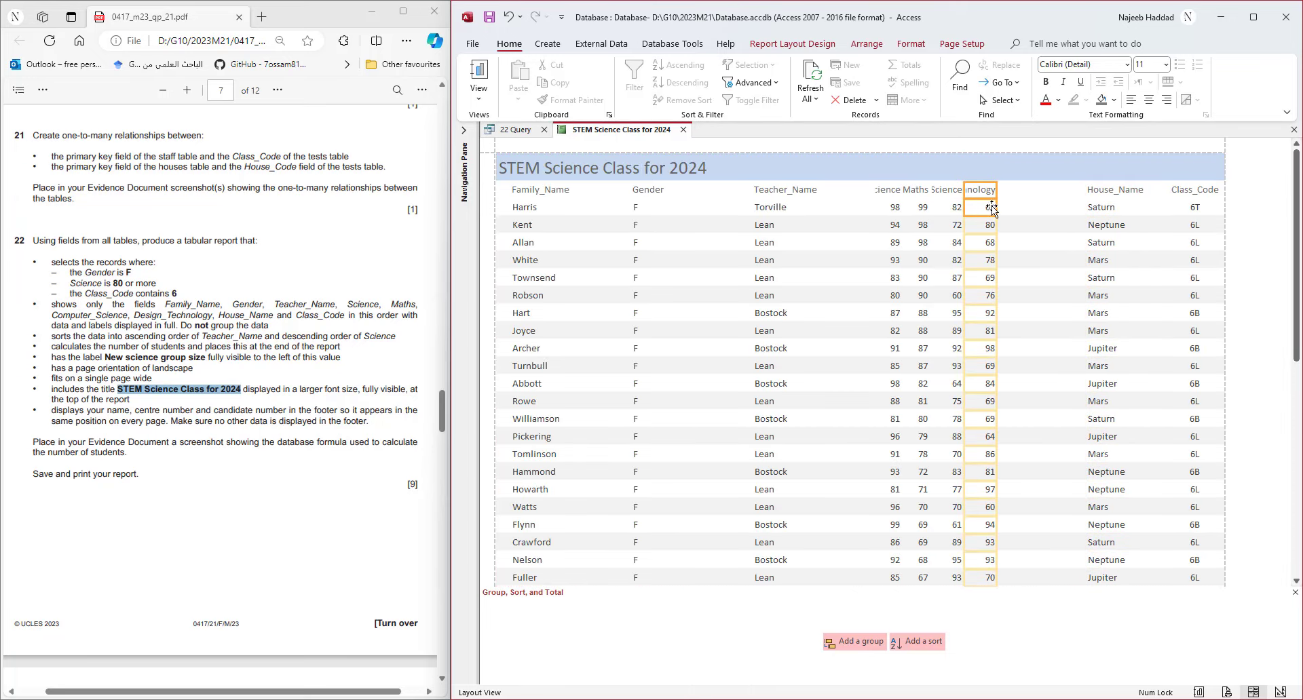
- Shift and widen the Design_Technology column so its header shows, and centre it
{"action": "key", "text": "Right"}
{"action": "key", "text": "Right"}
{"action": "key", "text": "Right"}
{"action": "key", "text": "Right"}
{"action": "key", "text": "Right"}
{"action": "key", "text": "Right"}
{"action": "key", "text": "Right"}
{"action": "key", "text": "Right"}
{"action": "key", "text": "Right"}
{"action": "key", "text": "Right"}
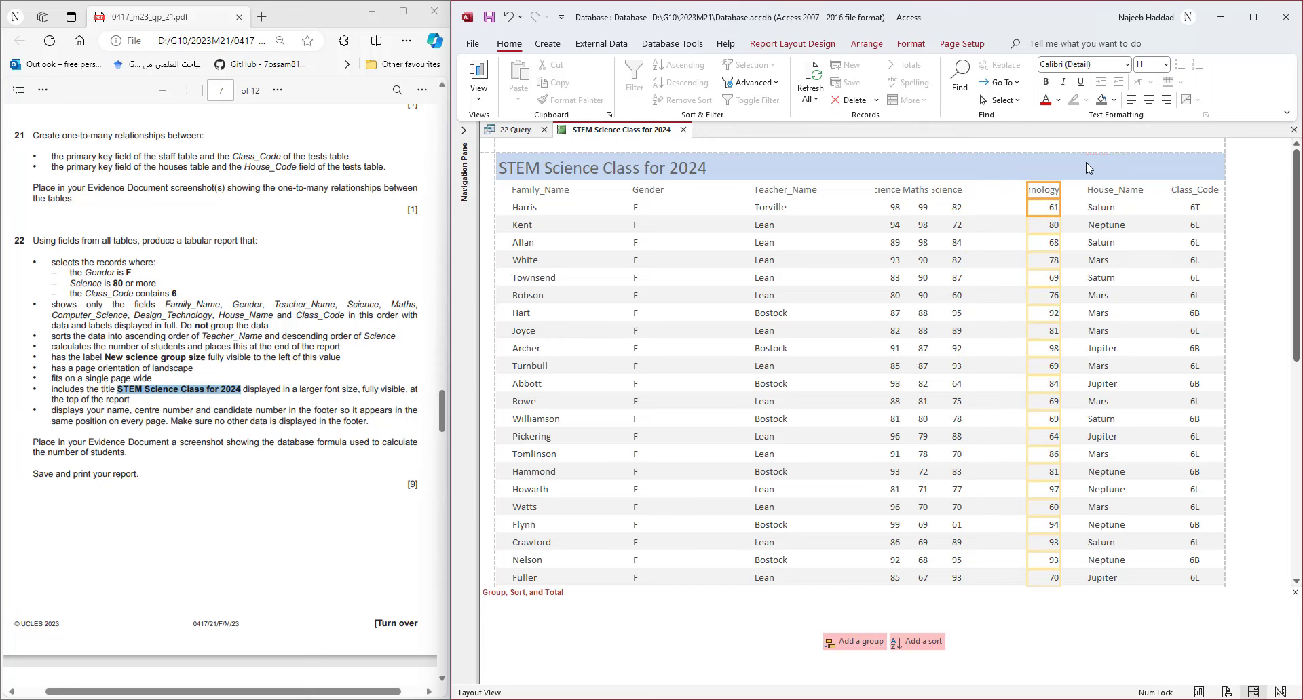
{"action": "left_click_drag", "start_coordinate": [1027, 192], "coordinate": [991, 190]}
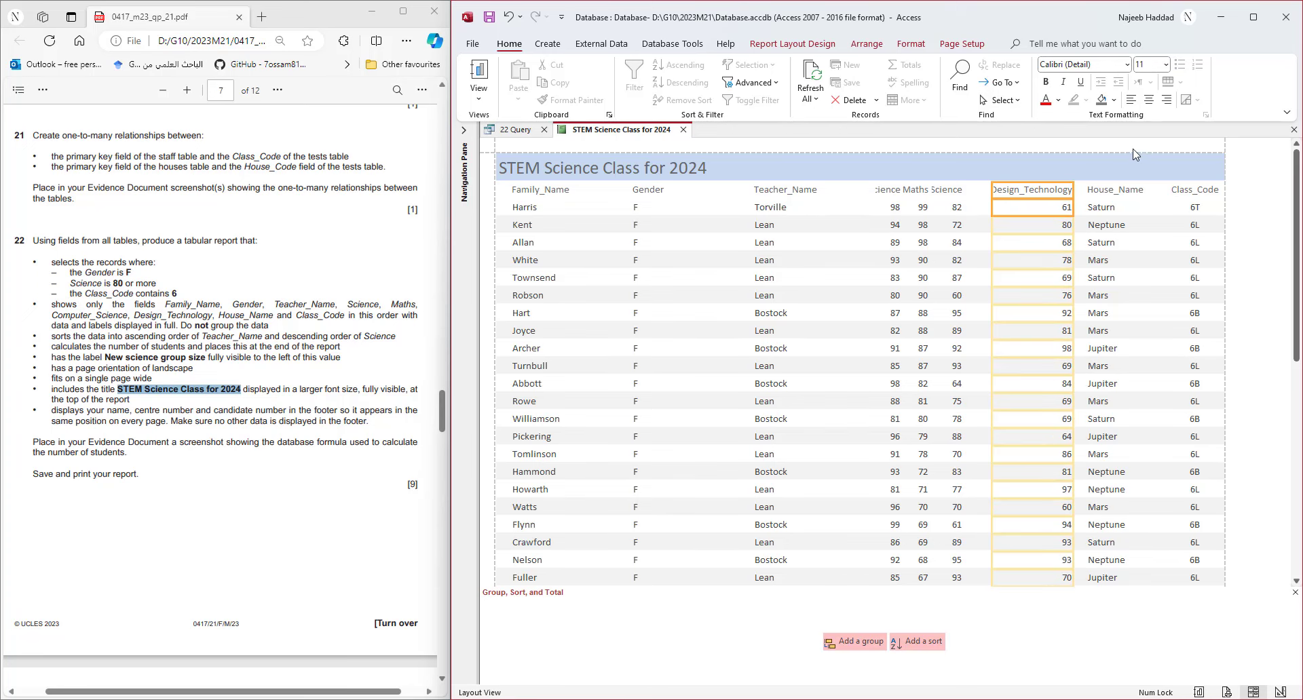
{"action": "double_click", "coordinate": [992, 190]}
{"action": "key", "text": "ctrl+z"}
{"action": "left_click_drag", "start_coordinate": [991, 190], "coordinate": [983, 191]}
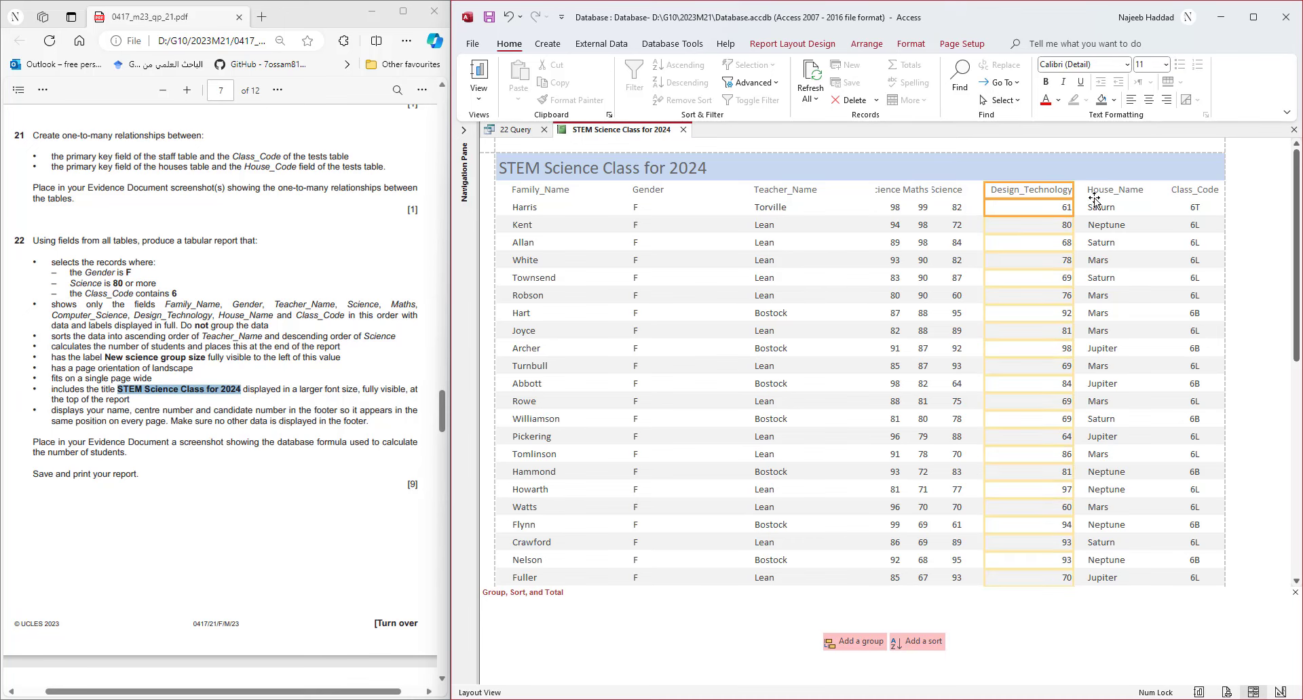
{"action": "left_click", "coordinate": [1148, 99]}
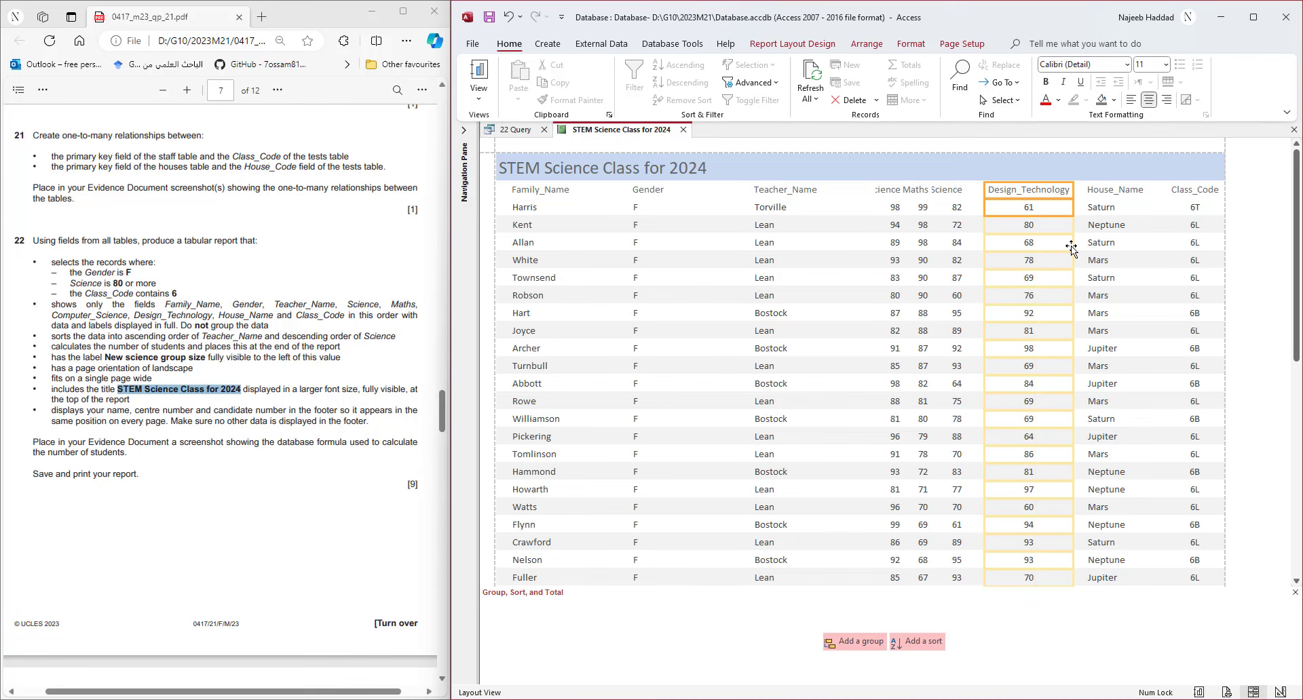
- Widen the Computer_Science column and narrow the Teacher_Name column
{"action": "left_click", "coordinate": [945, 193]}
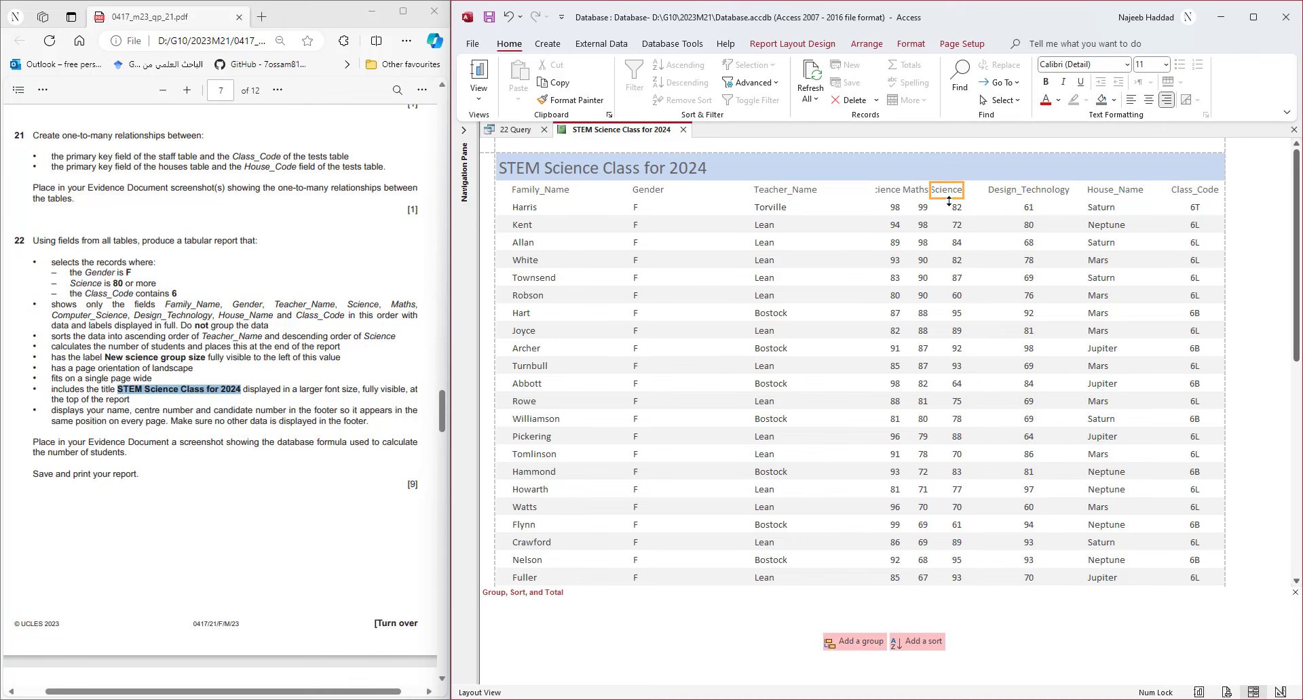
{"action": "left_click_drag", "start_coordinate": [964, 193], "coordinate": [975, 193]}
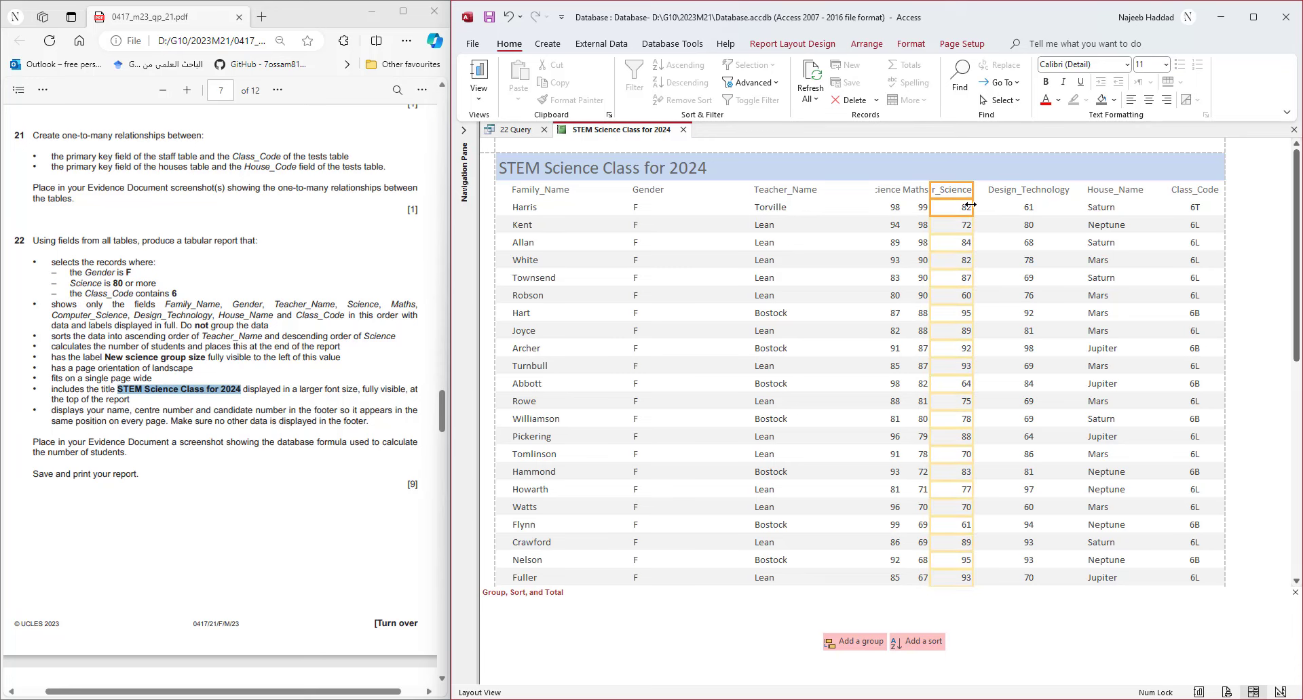
{"action": "left_click", "coordinate": [886, 193]}
{"action": "left_click", "coordinate": [807, 194]}
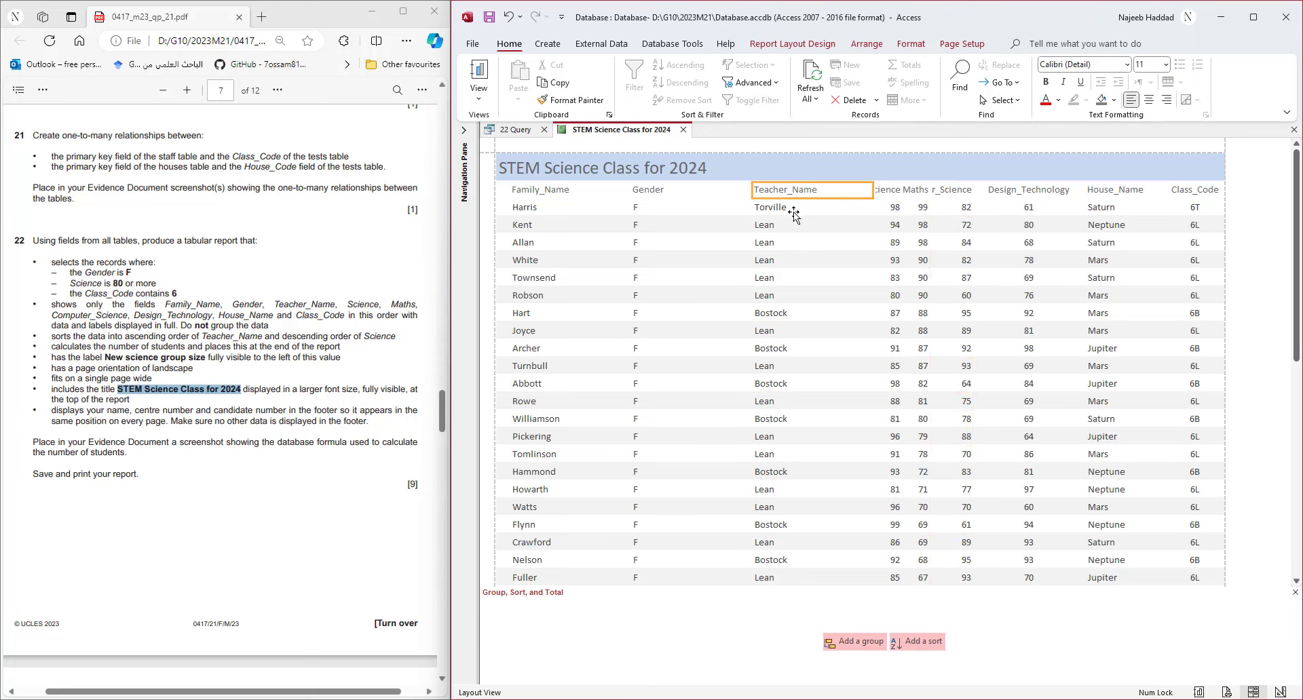
{"action": "mouse_move", "coordinate": [872, 189]}
{"action": "left_mouse_down"}
{"action": "mouse_move", "coordinate": [828, 189]}
{"action": "mouse_move", "coordinate": [863, 190]}
{"action": "mouse_move", "coordinate": [848, 189]}
{"action": "left_mouse_up"}
{"action": "left_click", "coordinate": [889, 192]}
- Narrow and centre the Gender column, then move Teacher_Name left beside it
{"action": "left_click", "coordinate": [665, 193]}
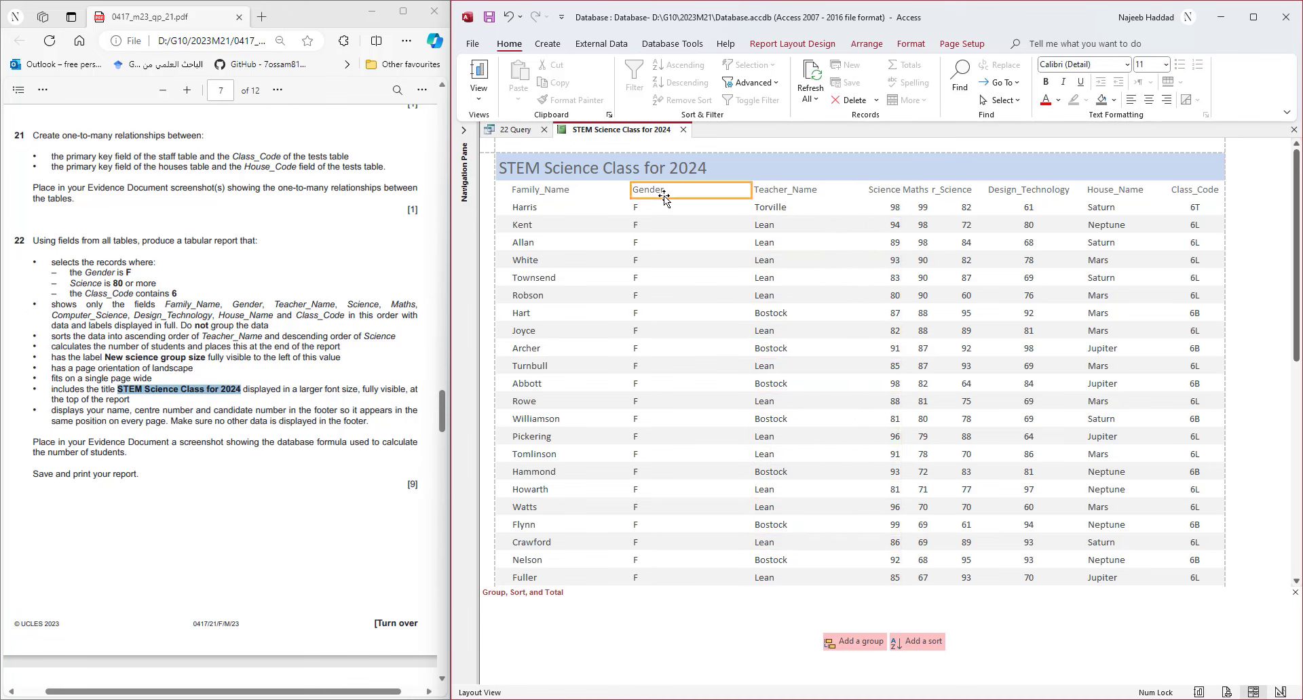
{"action": "left_click_drag", "start_coordinate": [750, 193], "coordinate": [673, 192]}
{"action": "left_click", "coordinate": [1149, 100]}
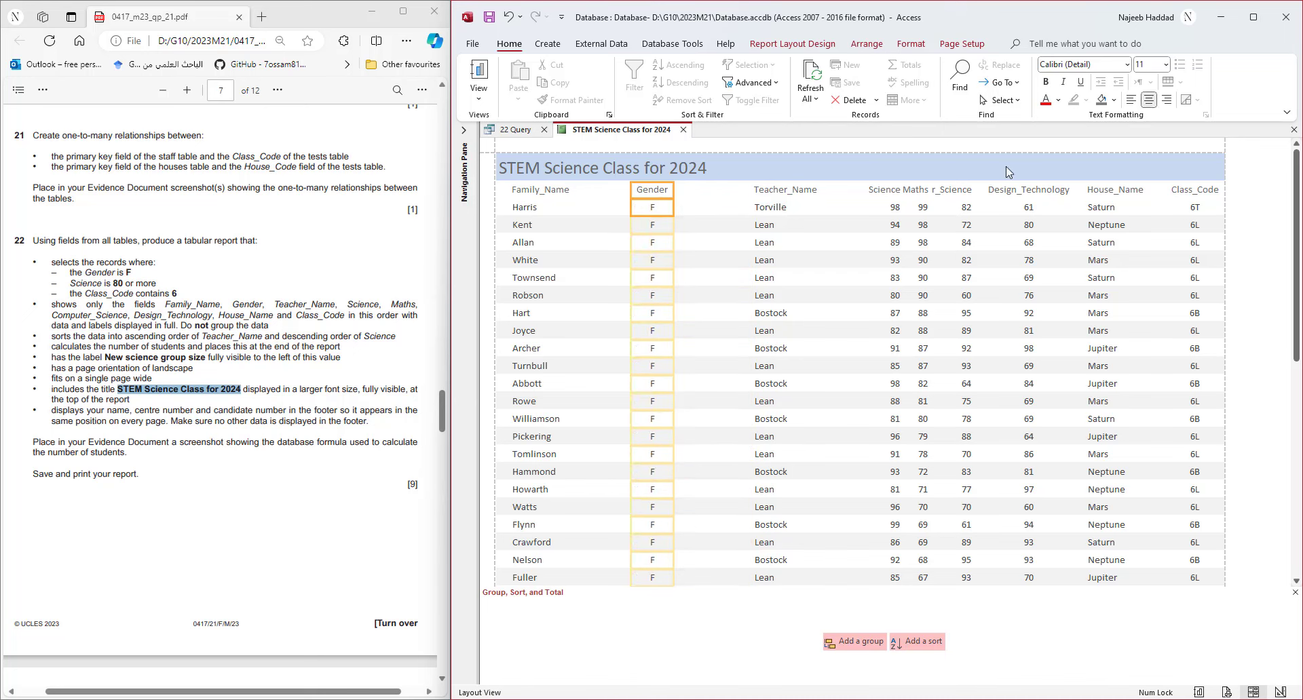
{"action": "left_click", "coordinate": [796, 208]}
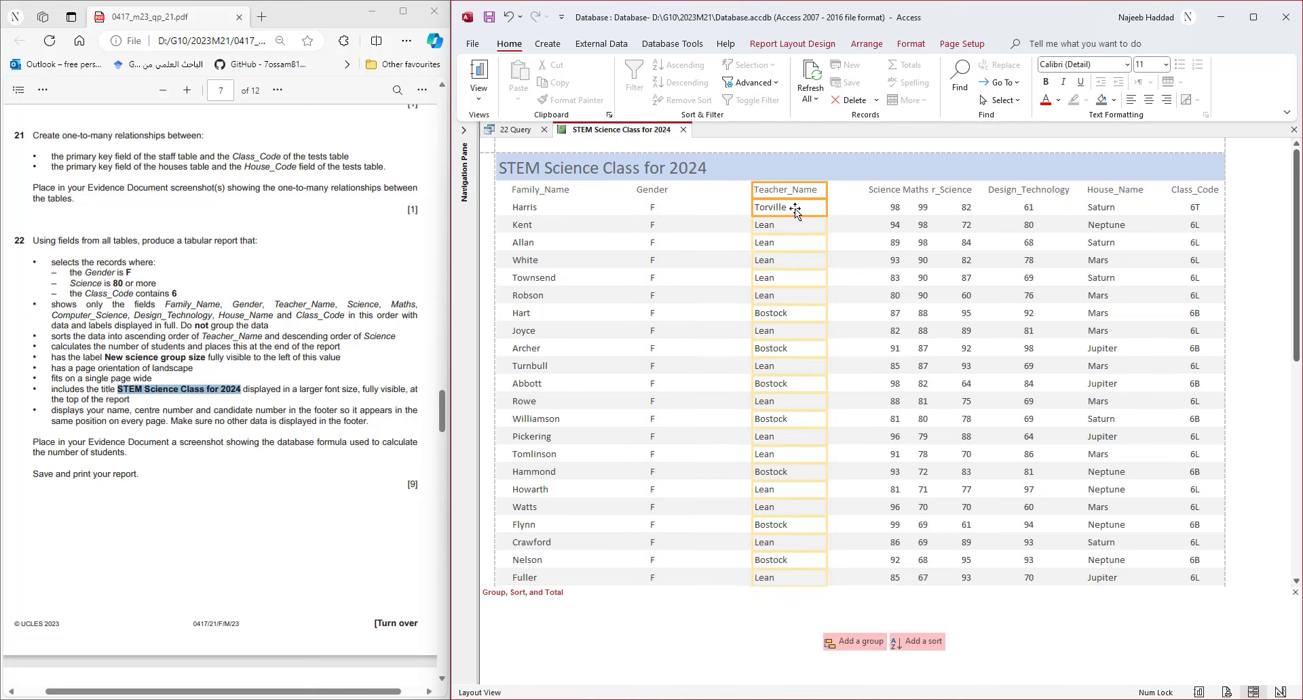
{"action": "left_click_drag", "start_coordinate": [796, 209], "coordinate": [724, 209]}
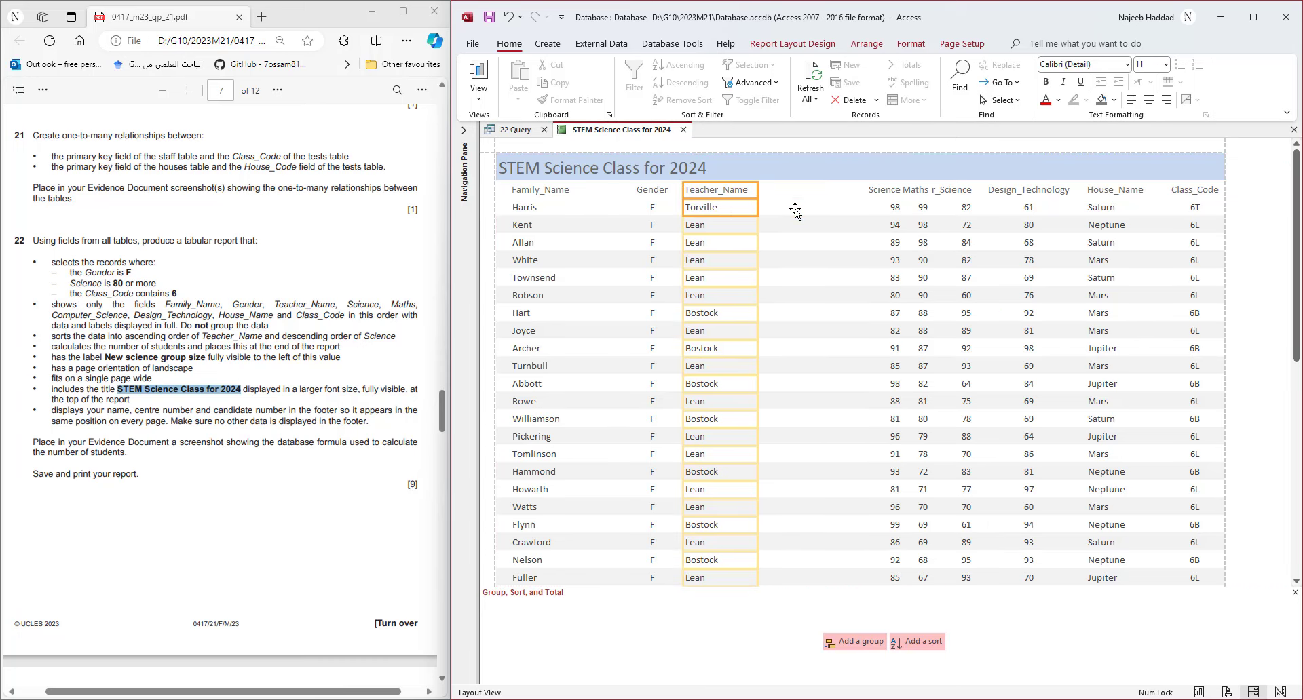
- Centre and narrow the Science column, positioning it beside Teacher_Name
{"action": "left_click", "coordinate": [874, 189]}
{"action": "left_click", "coordinate": [880, 213]}
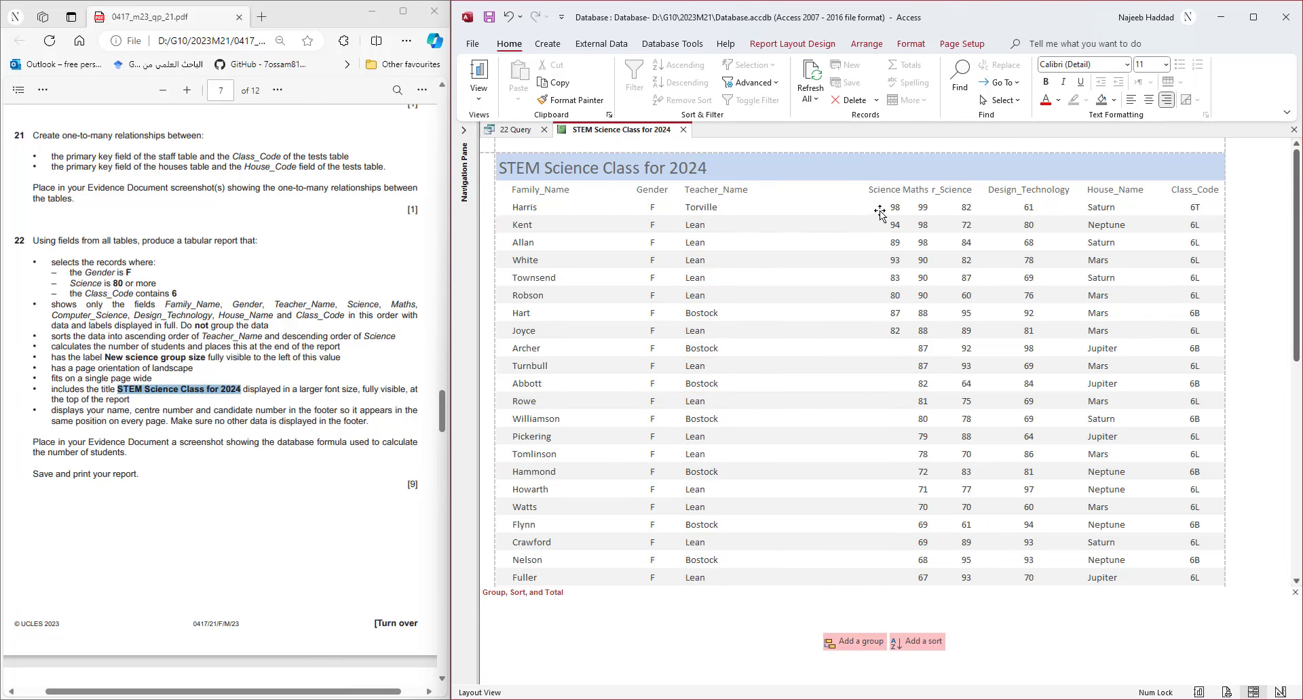
{"action": "left_click", "coordinate": [1148, 99]}
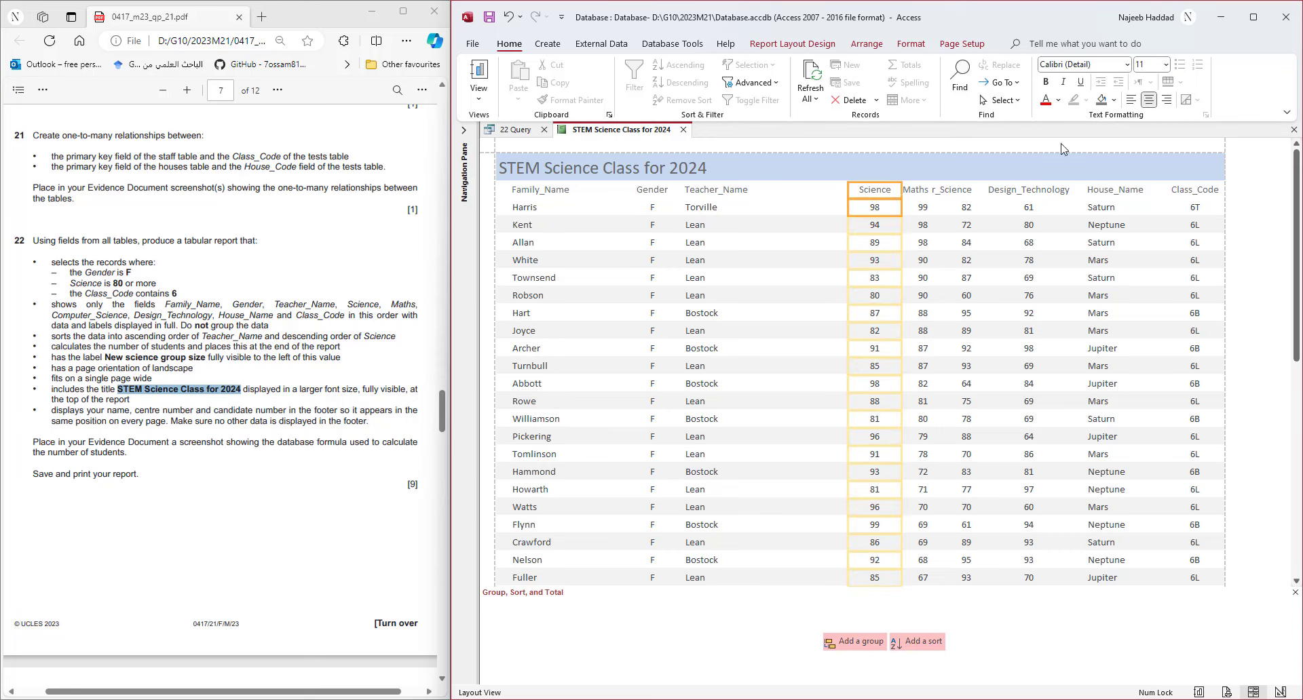
{"action": "left_click_drag", "start_coordinate": [901, 197], "coordinate": [891, 196]}
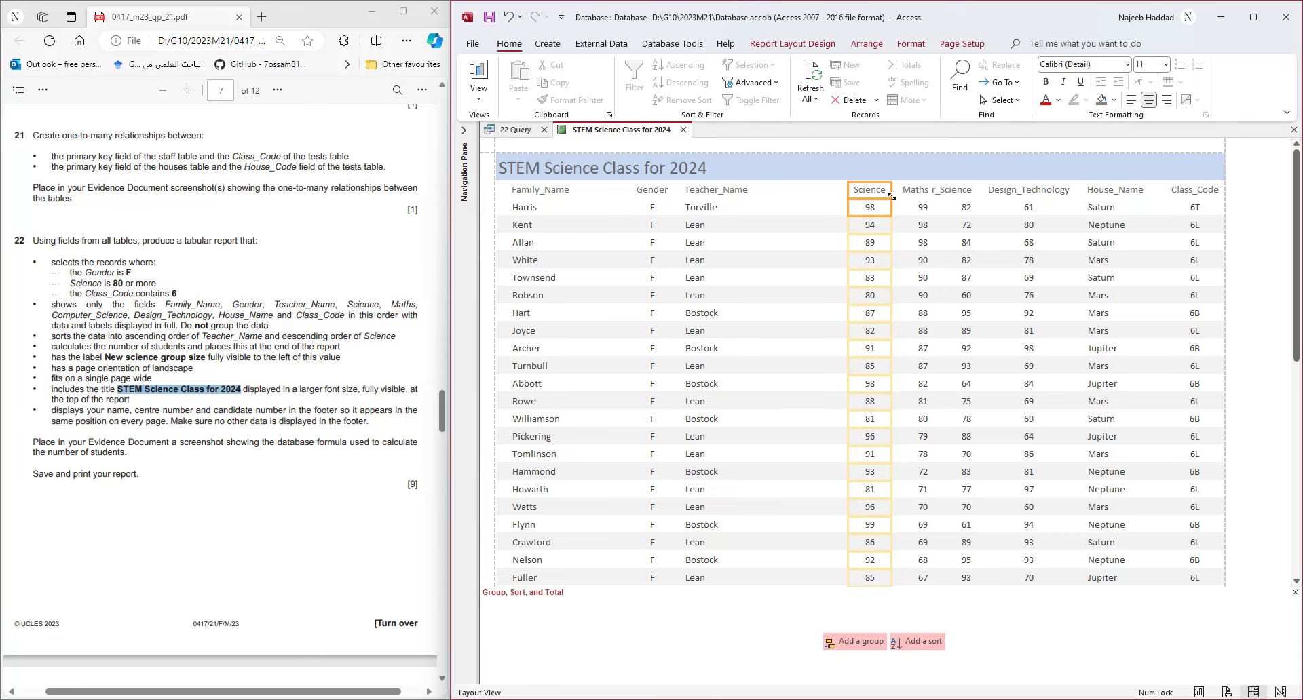
{"action": "key", "text": "Left"}
{"action": "key", "text": "Left"}
{"action": "key", "text": "Left"}
{"action": "key", "text": "Left"}
{"action": "key", "text": "Left"}
{"action": "key", "text": "Left"}
{"action": "key", "text": "Left"}
{"action": "key", "text": "Left"}
{"action": "key", "text": "Left"}
{"action": "key", "text": "Left"}
{"action": "key", "text": "Left"}
{"action": "key", "text": "Left"}
{"action": "key", "text": "Left"}
{"action": "key", "text": "Left"}
{"action": "key", "text": "Left"}
{"action": "key", "text": "Left"}
{"action": "key", "text": "Left"}
{"action": "key", "text": "Left"}
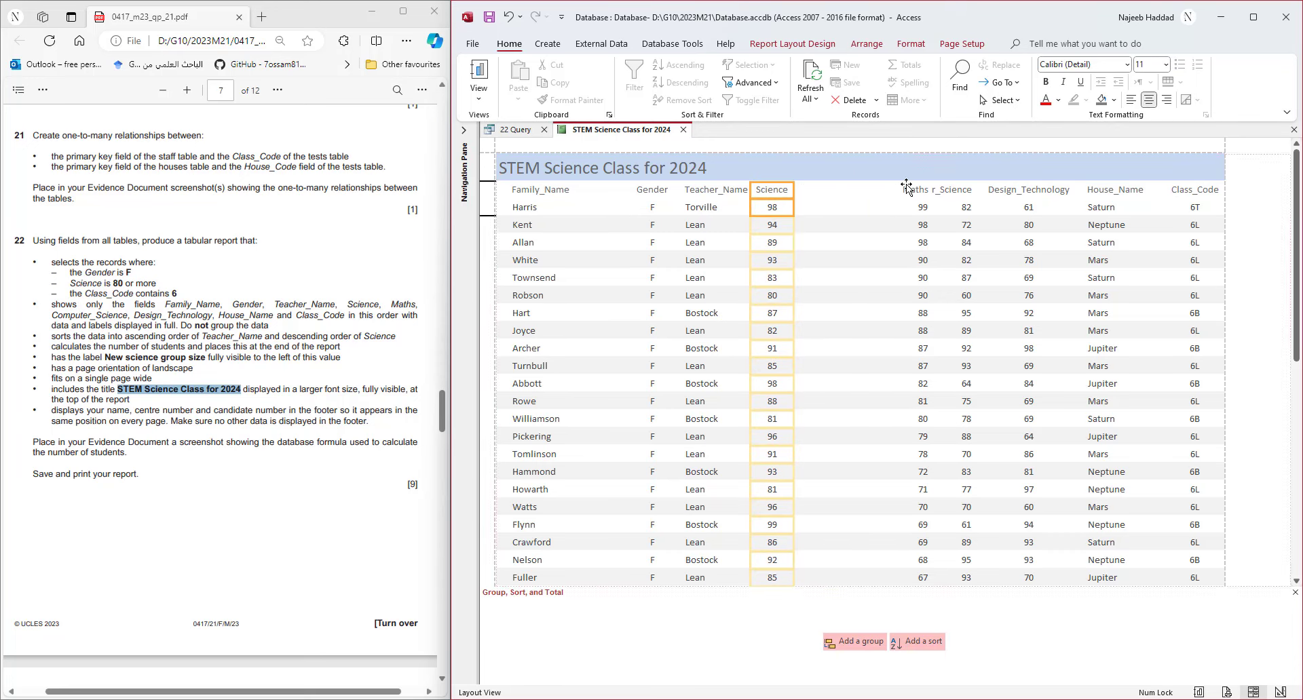
{"action": "key", "text": "Right"}
{"action": "key", "text": "Right"}
- Centre and narrow the Maths column and move it left toward Science
{"action": "left_click", "coordinate": [914, 192]}
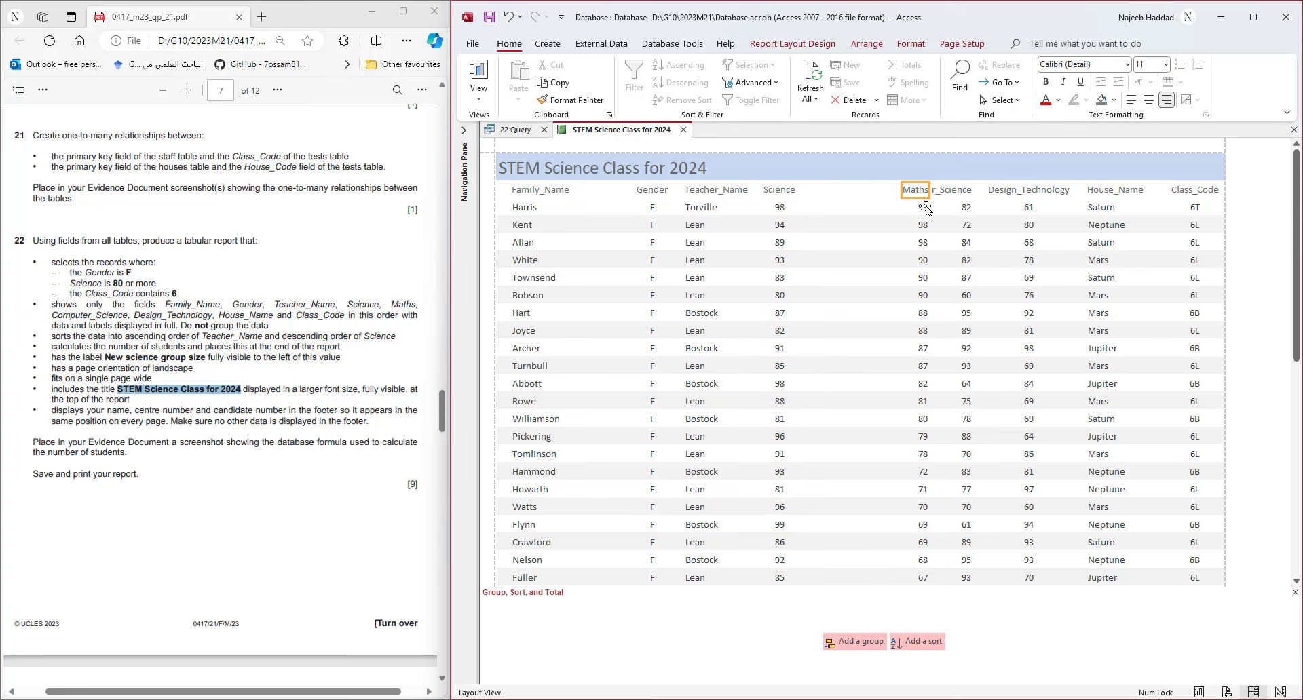
{"action": "left_click_drag", "start_coordinate": [903, 192], "coordinate": [882, 193]}
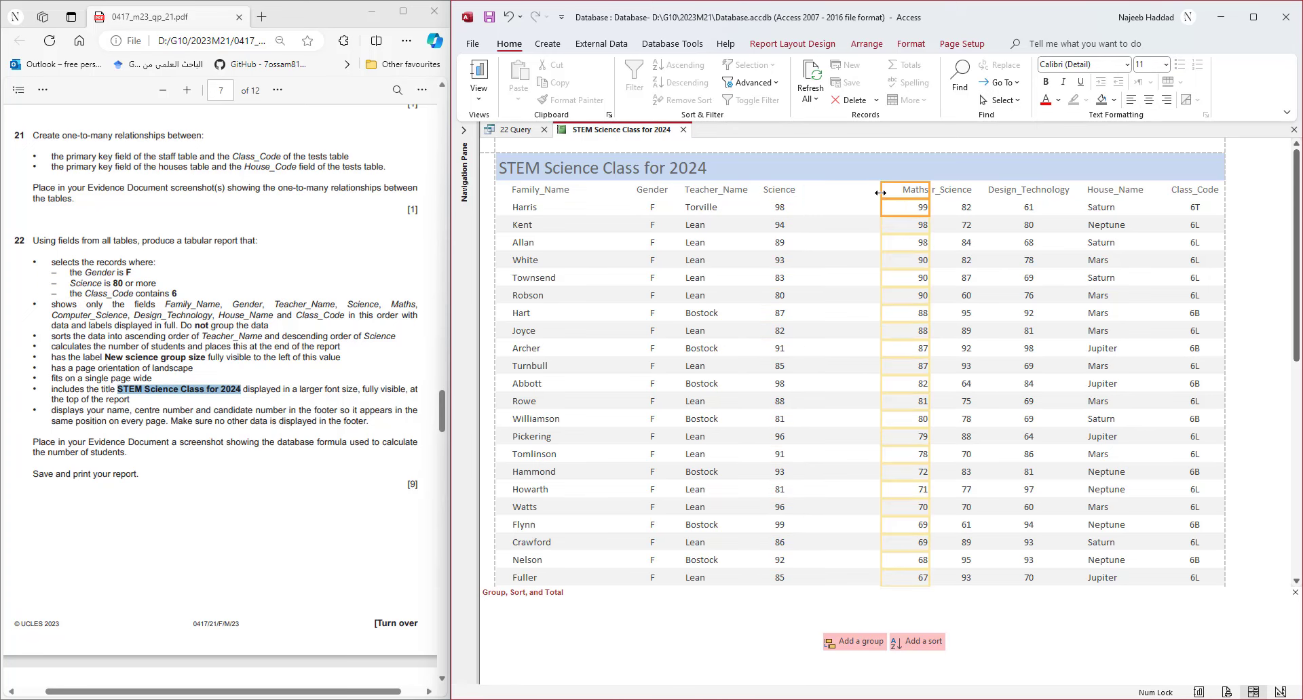
{"action": "left_click", "coordinate": [1154, 101]}
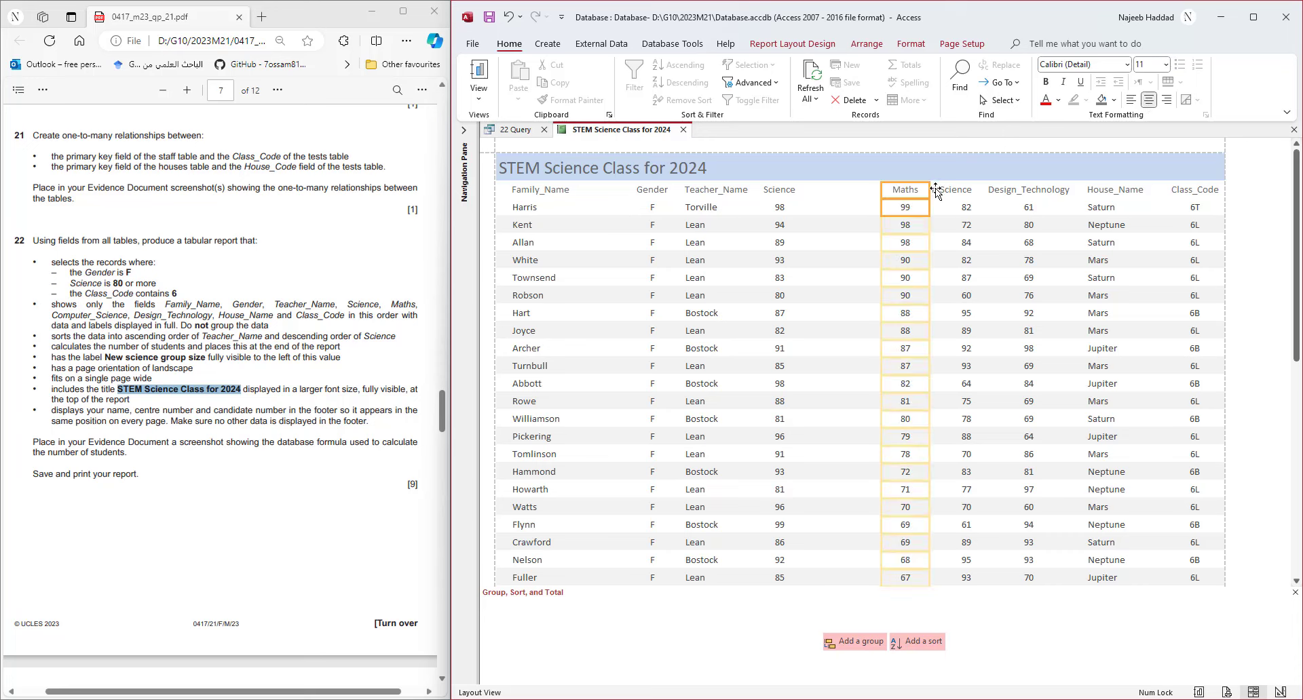
{"action": "left_click_drag", "start_coordinate": [929, 193], "coordinate": [920, 193]}
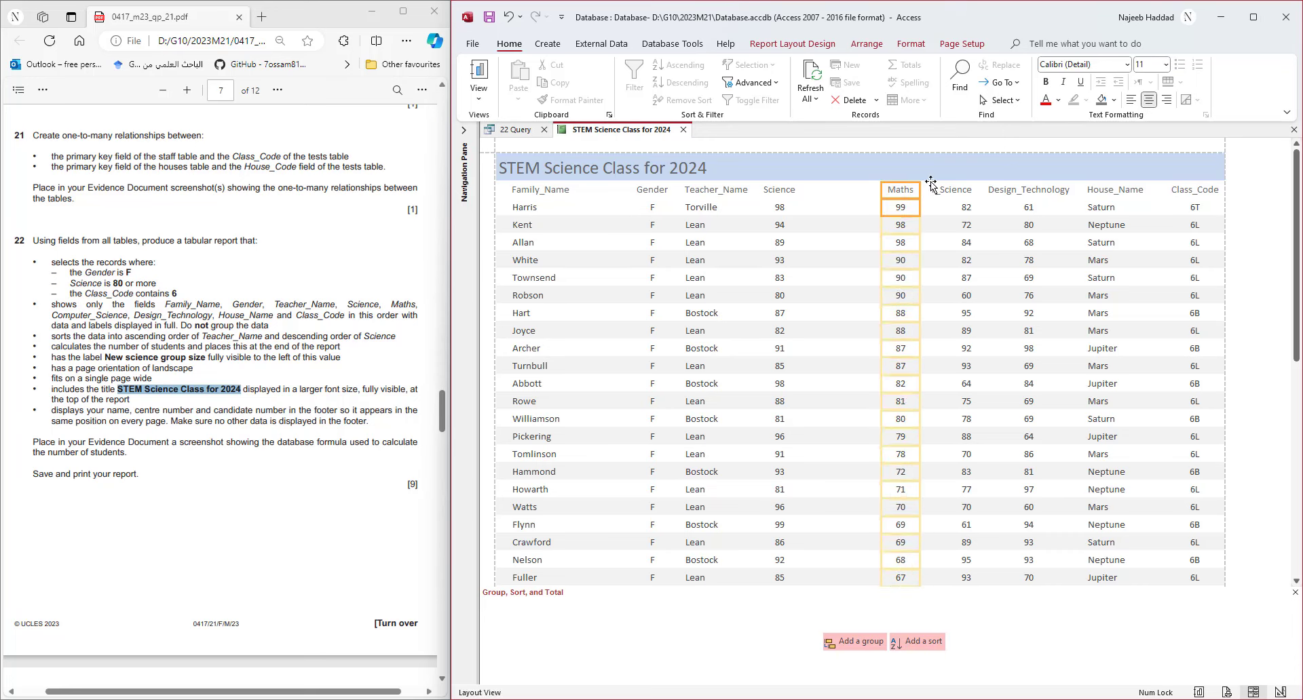
{"action": "key", "text": "Left"}
{"action": "key", "text": "Left"}
{"action": "key", "text": "Left"}
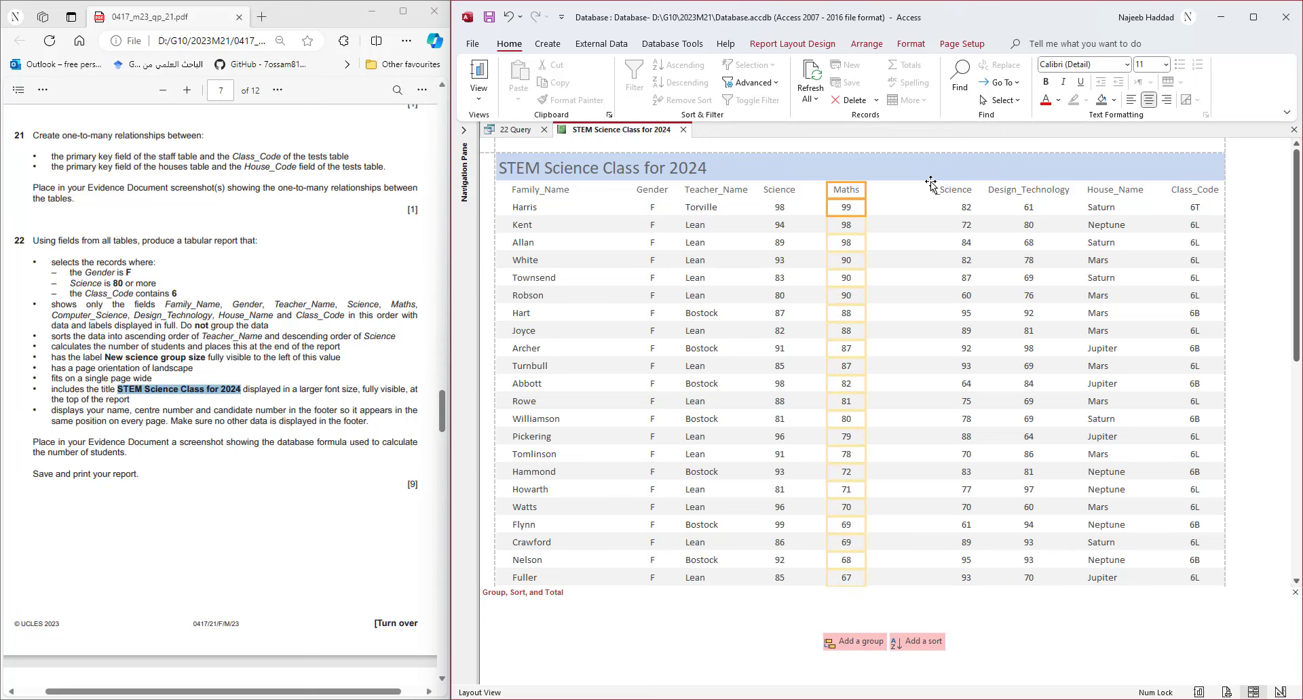
- Widen Computer_Science so its full header shows, and centre it
{"action": "left_click", "coordinate": [958, 200]}
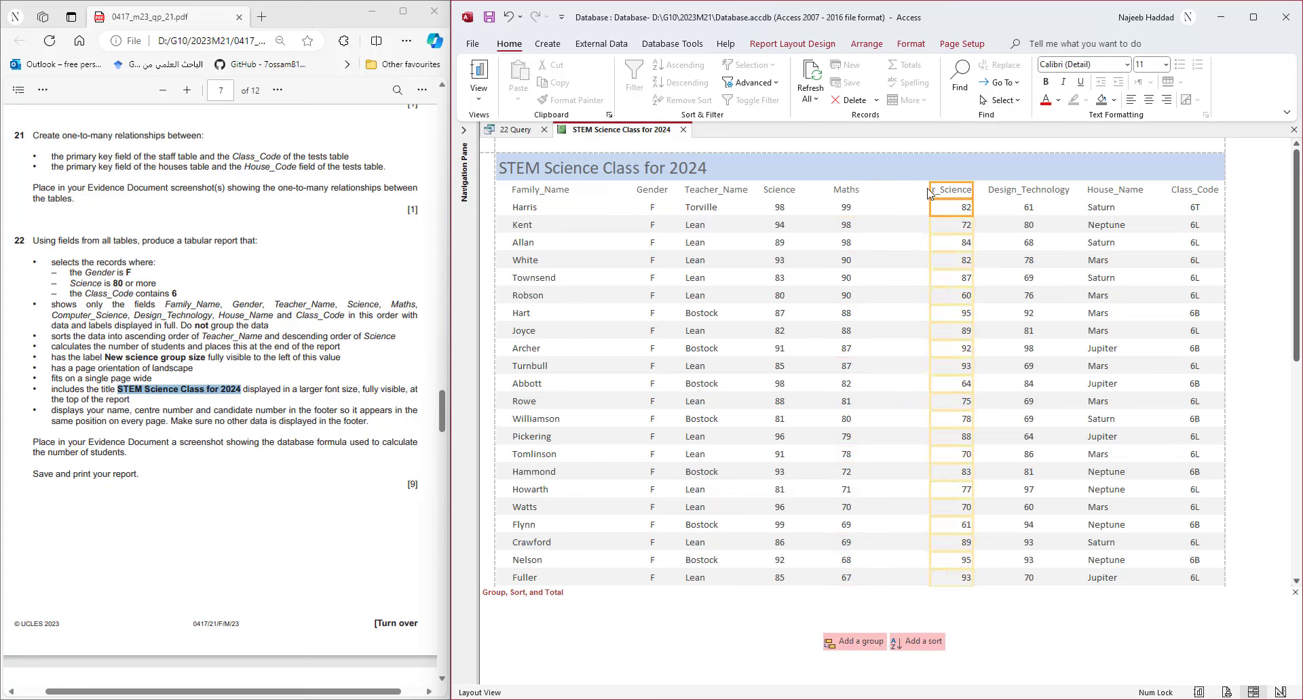
{"action": "left_click_drag", "start_coordinate": [931, 190], "coordinate": [887, 192]}
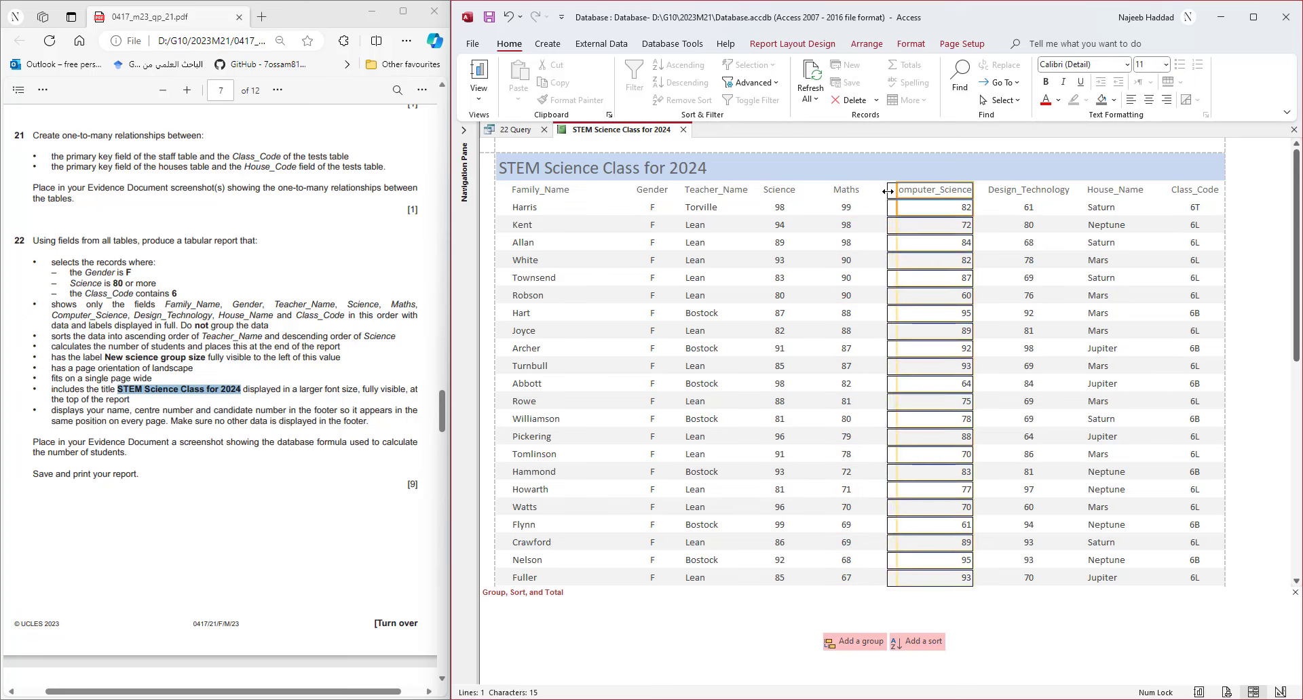
{"action": "left_click", "coordinate": [1149, 102]}
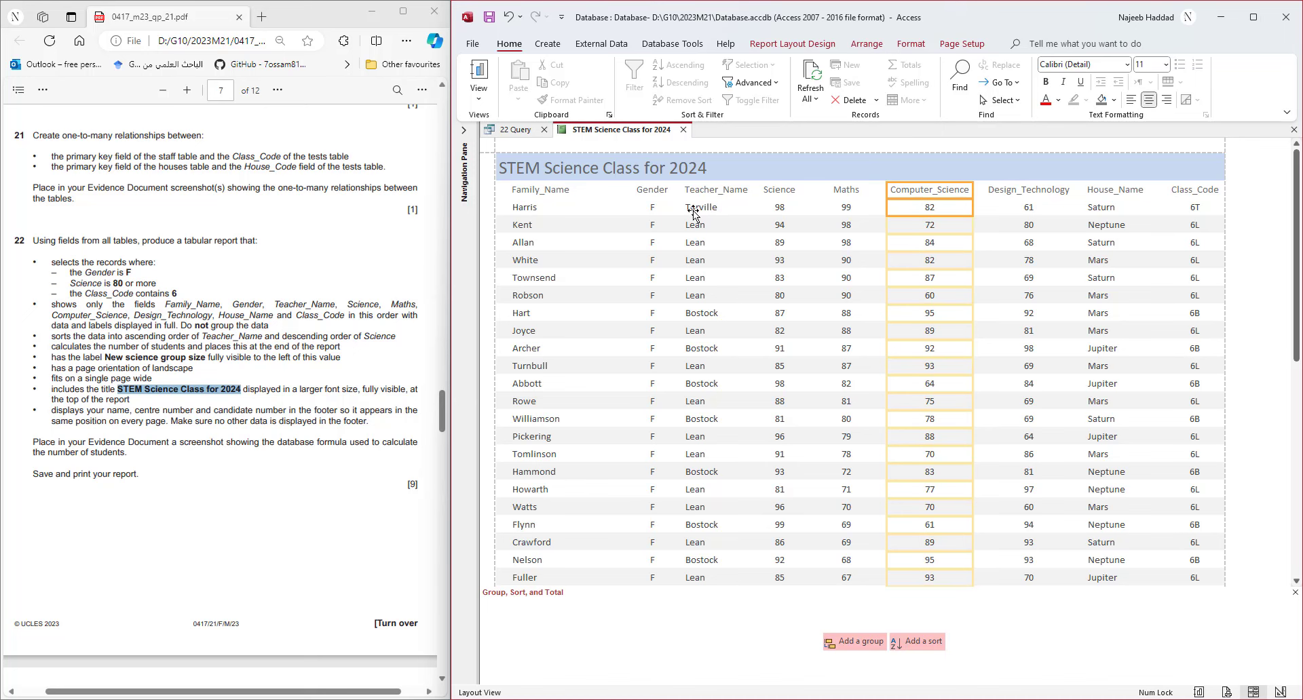
- Narrow the Family_Name column and nudge the Gender and Teacher_Name columns left
{"action": "left_click", "coordinate": [567, 192]}
{"action": "left_click", "coordinate": [562, 206], "text": "shift"}
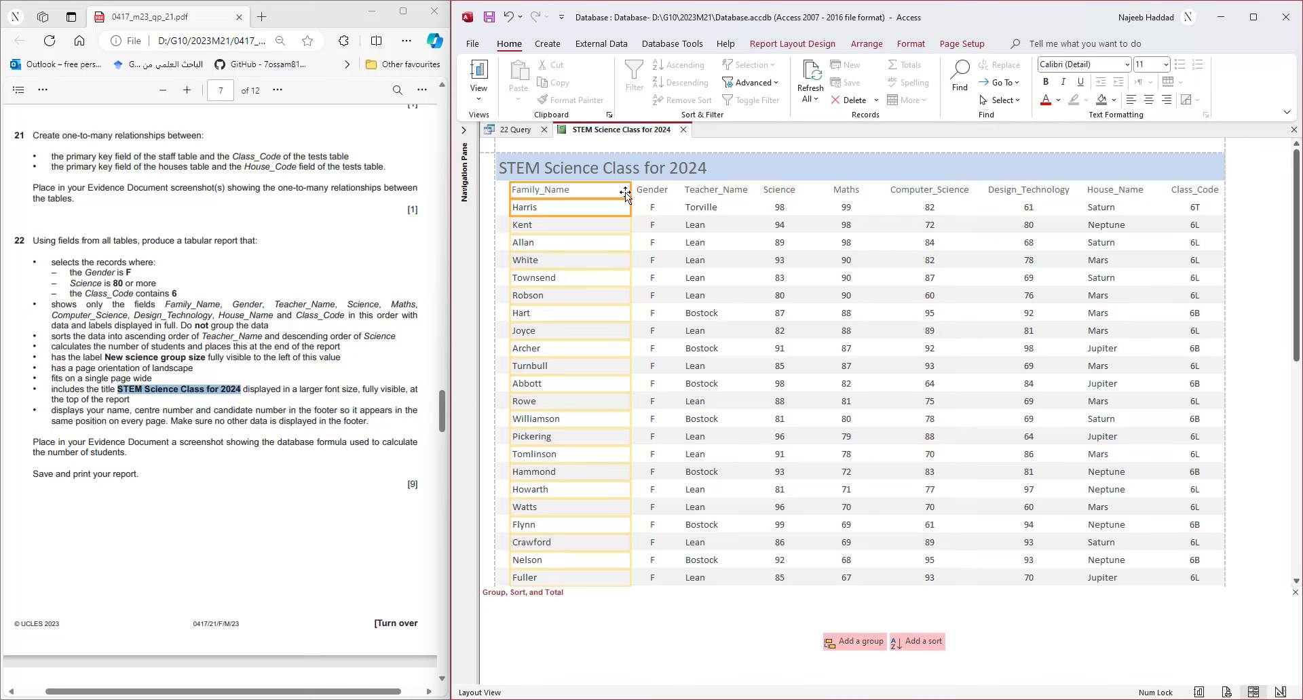
{"action": "left_click_drag", "start_coordinate": [630, 191], "coordinate": [596, 190]}
{"action": "left_click", "coordinate": [652, 192], "text": "shift"}
{"action": "left_click", "coordinate": [651, 192]}
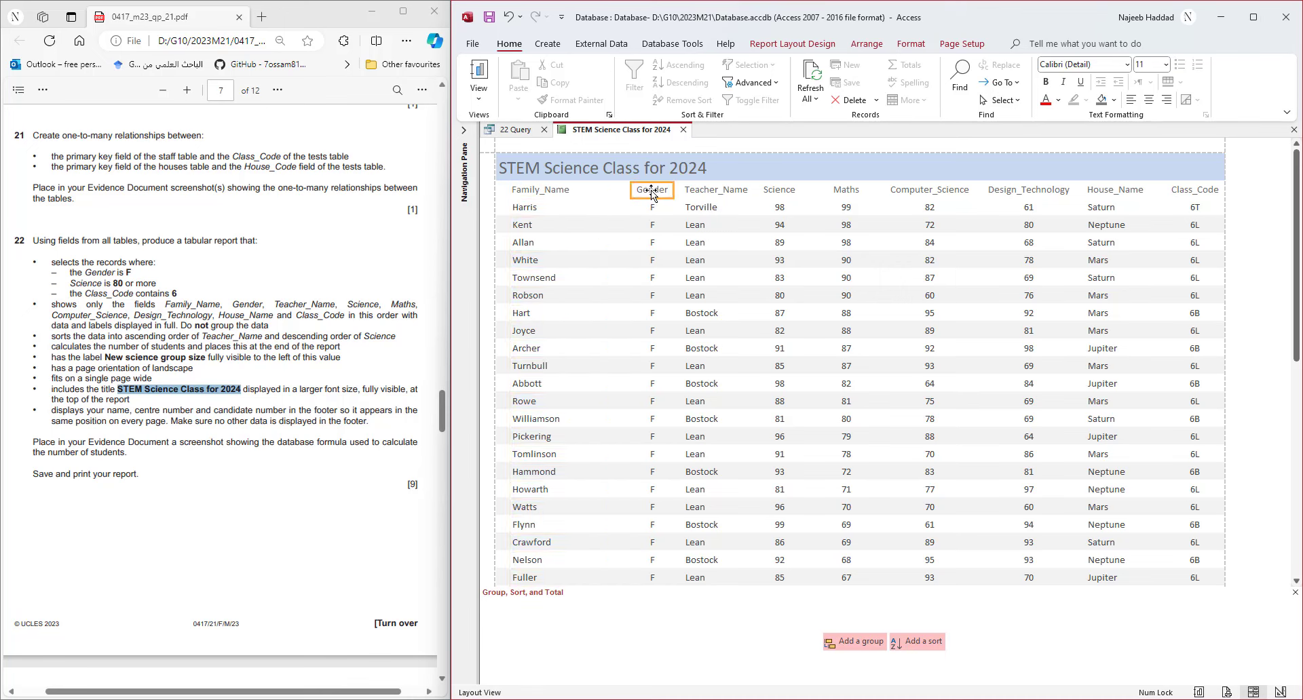
{"action": "left_click", "coordinate": [651, 207], "text": "shift"}
{"action": "key", "text": "Left"}
{"action": "key", "text": "Left"}
{"action": "key", "text": "Left"}
{"action": "key", "text": "Left"}
{"action": "key", "text": "Left"}
{"action": "key", "text": "Left"}
{"action": "key", "text": "Left"}
{"action": "key", "text": "Left"}
{"action": "key", "text": "Left"}
{"action": "key", "text": "Left"}
{"action": "key", "text": "Left"}
{"action": "key", "text": "Left"}
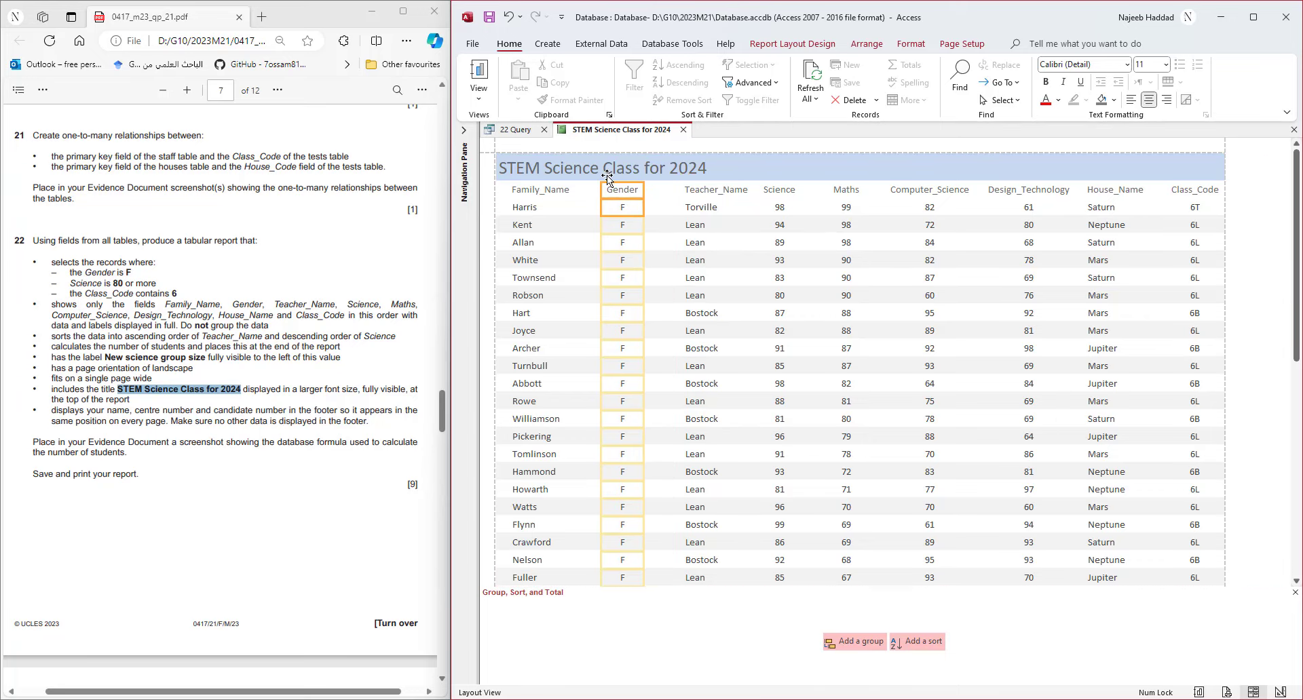
{"action": "left_click", "coordinate": [699, 195]}
{"action": "left_click", "coordinate": [696, 207], "text": "shift"}
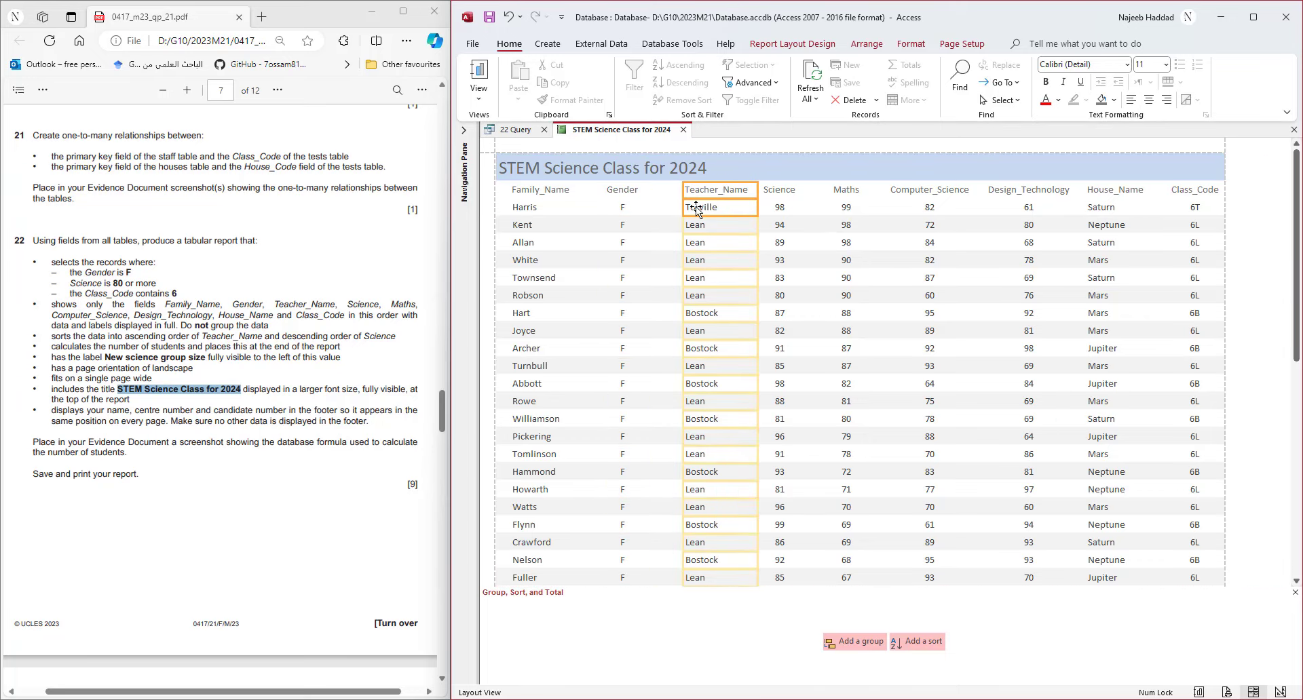
{"action": "key", "text": "Left"}
{"action": "key", "text": "Left"}
{"action": "key", "text": "Left"}
{"action": "key", "text": "Left"}
{"action": "key", "text": "Left"}
{"action": "key", "text": "Left"}
{"action": "key", "text": "Left"}
{"action": "key", "text": "Left"}
{"action": "key", "text": "Left"}
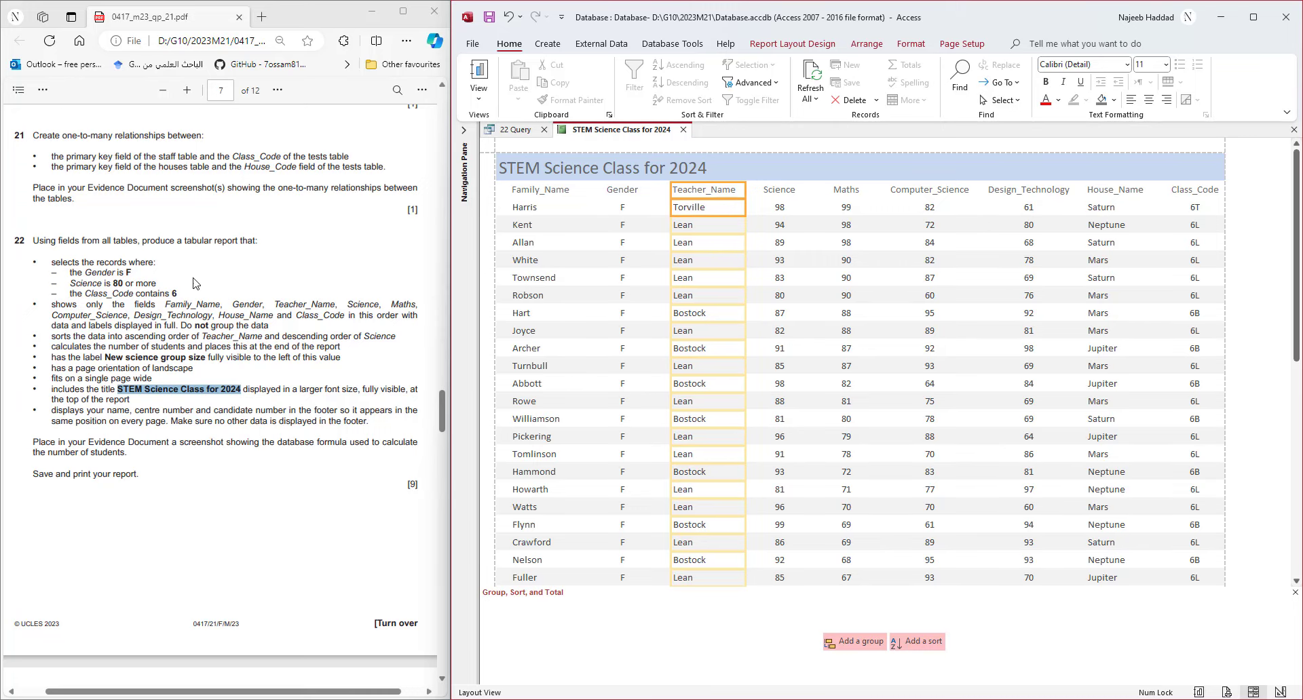
{"action": "left_click_drag", "start_coordinate": [52, 336], "coordinate": [401, 339]}
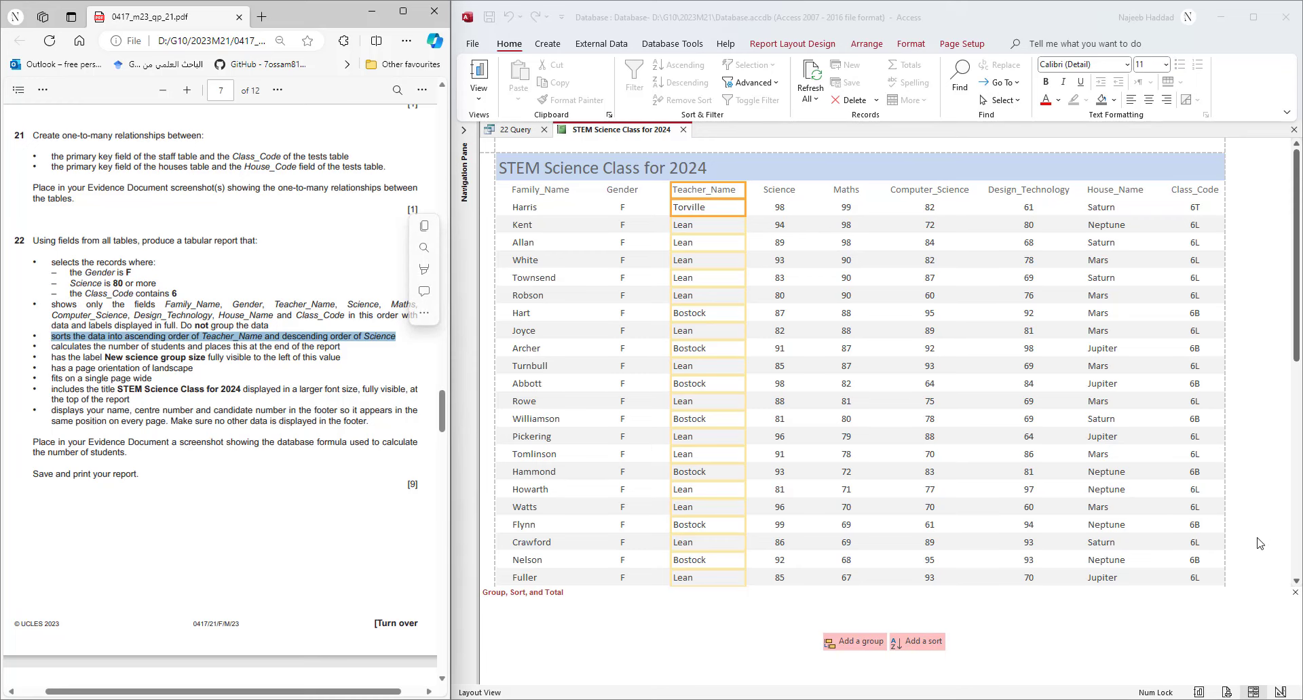
- Open the Group, Sort, and Total pane and sort by Teacher_Name A to Z
{"action": "left_click", "coordinate": [1295, 593]}
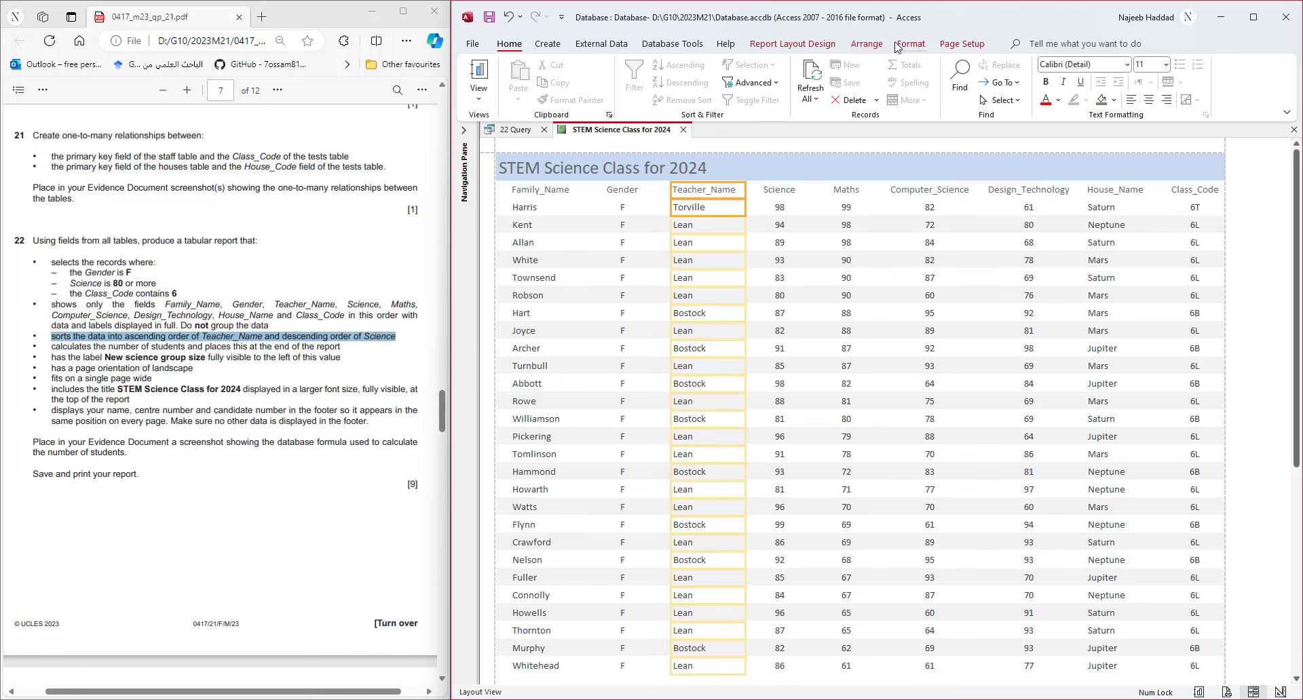
{"action": "left_click", "coordinate": [782, 46]}
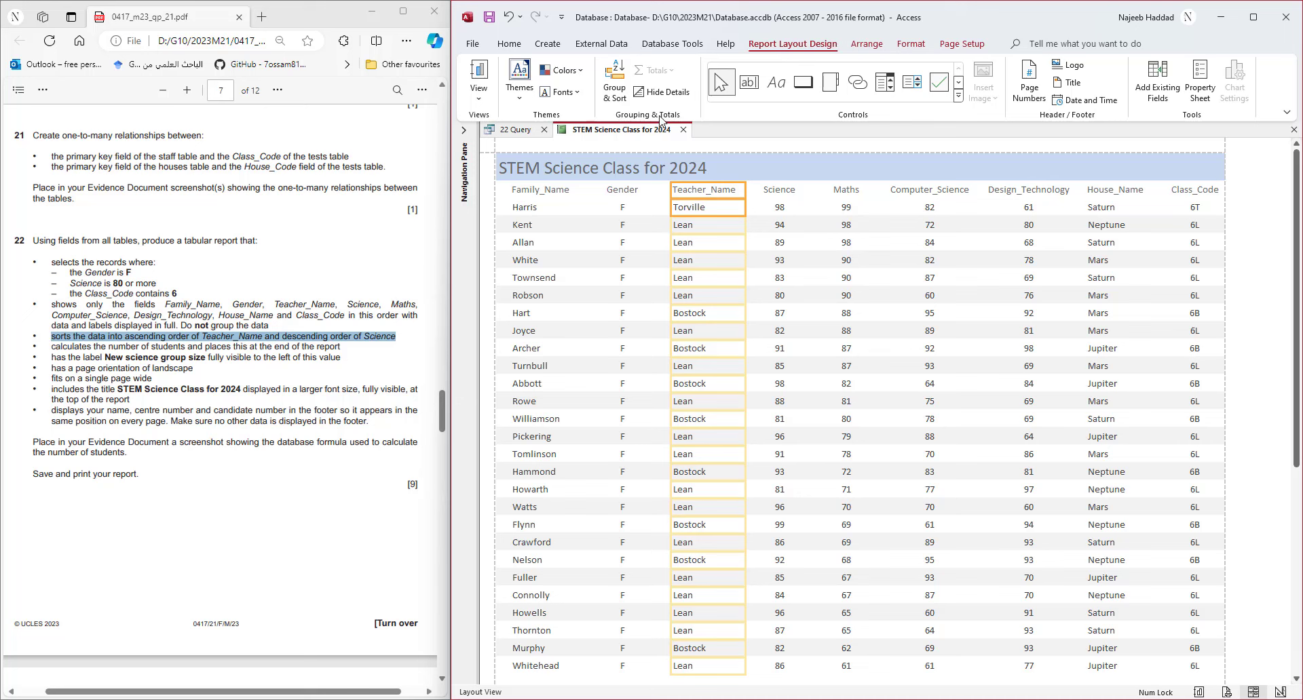
{"action": "left_click", "coordinate": [620, 95]}
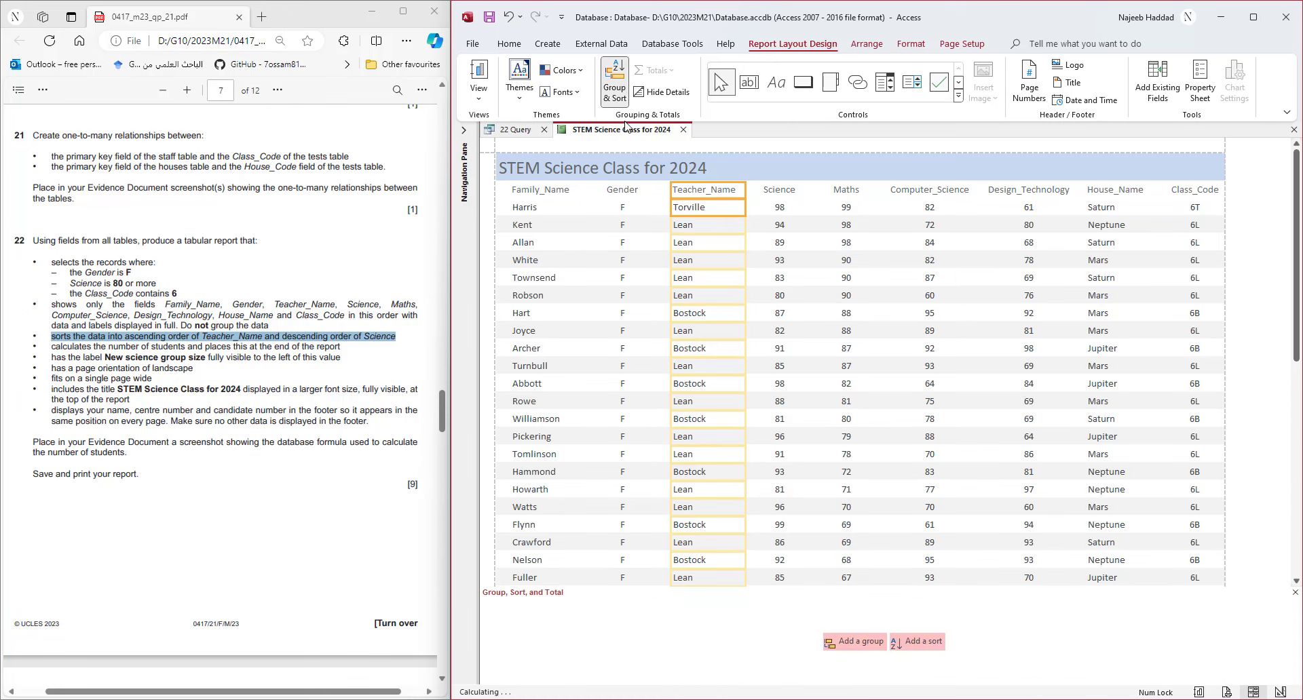
{"action": "left_click", "coordinate": [918, 643]}
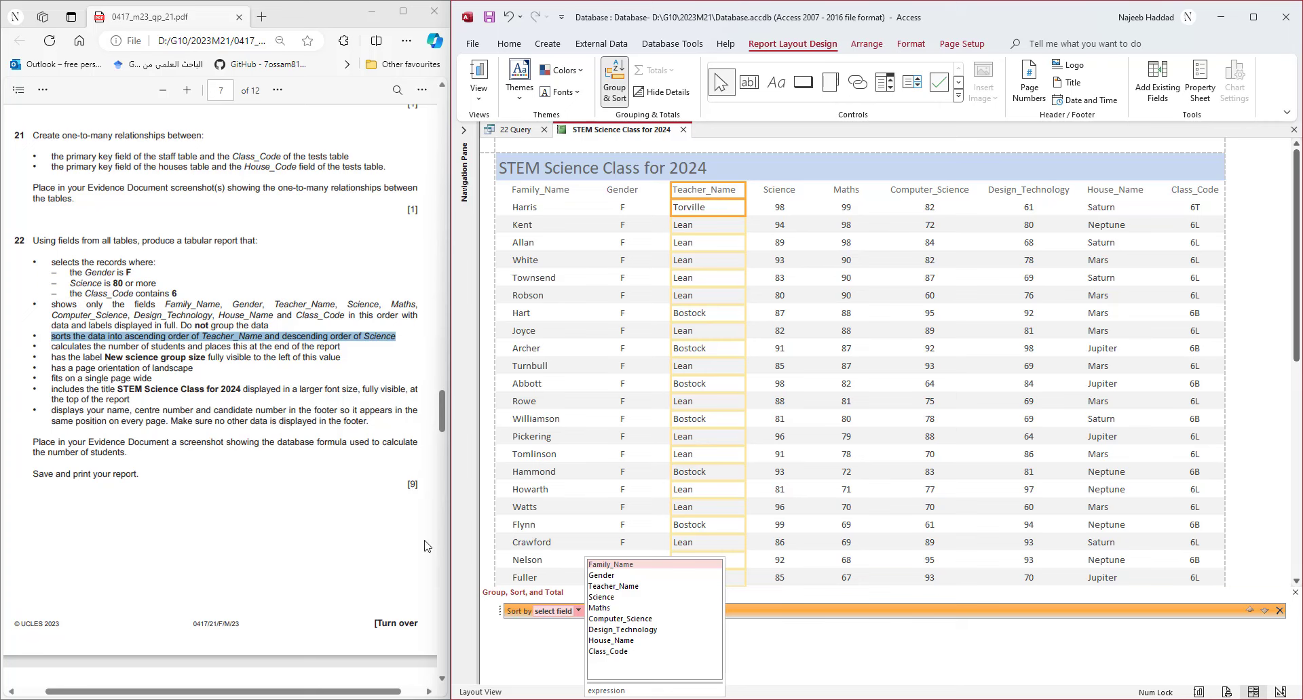
{"action": "left_click", "coordinate": [614, 586]}
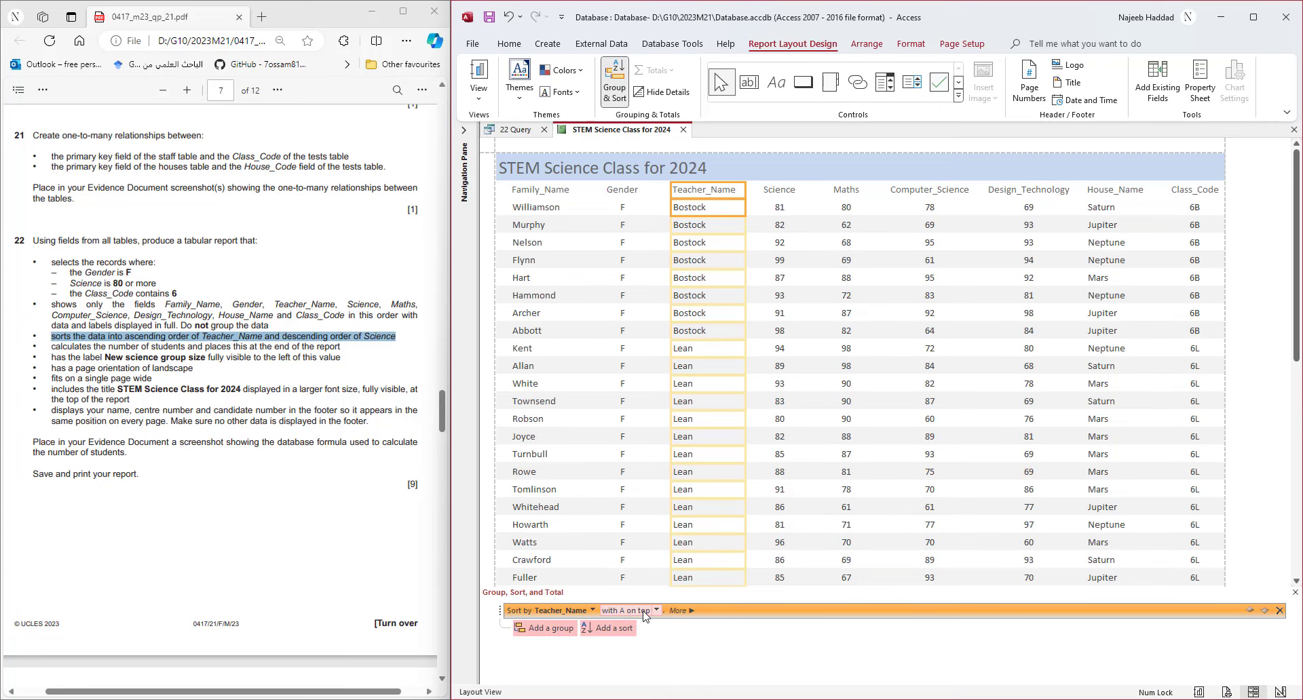
- Add a second sort on Science from largest to smallest
{"action": "left_click", "coordinate": [613, 629]}
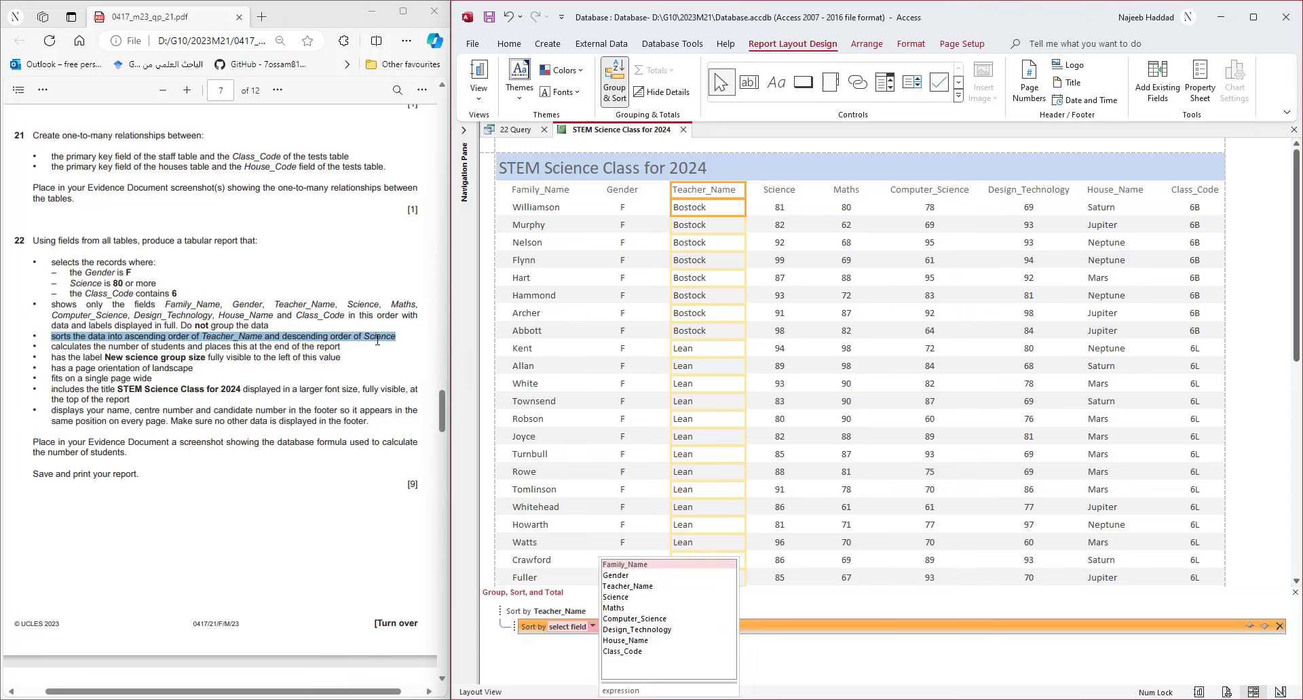
{"action": "left_click", "coordinate": [635, 597]}
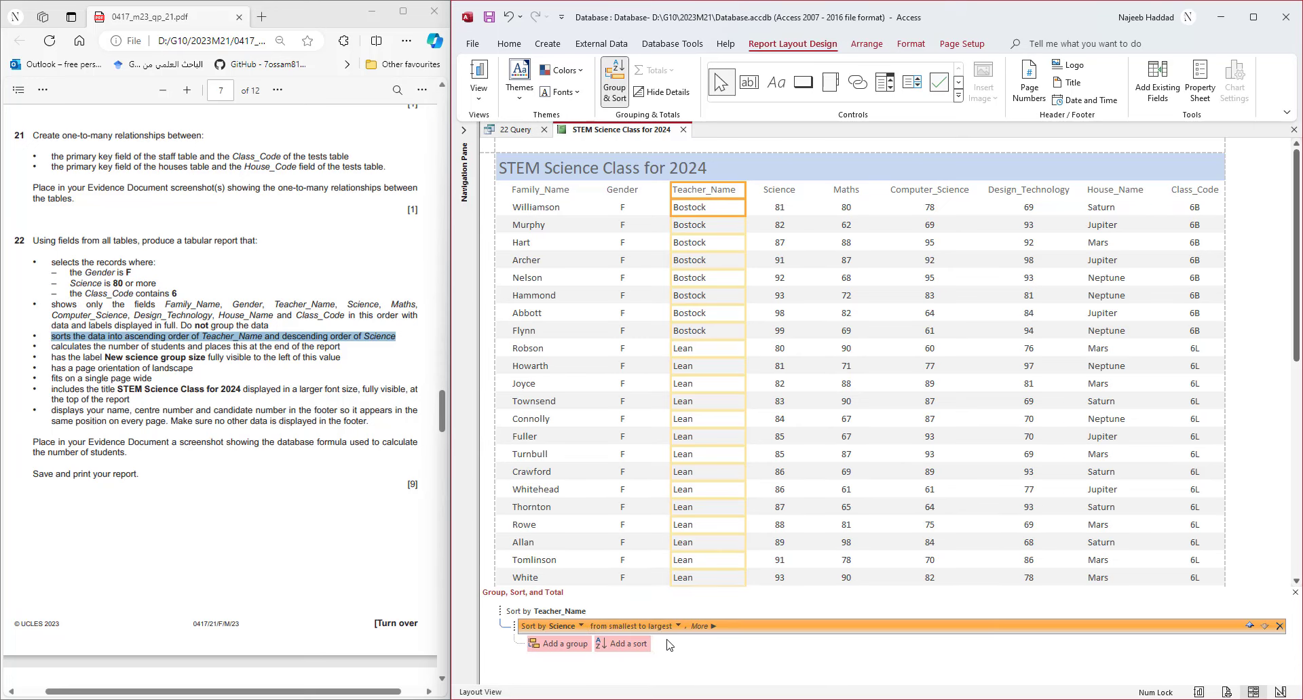
{"action": "left_click", "coordinate": [678, 626]}
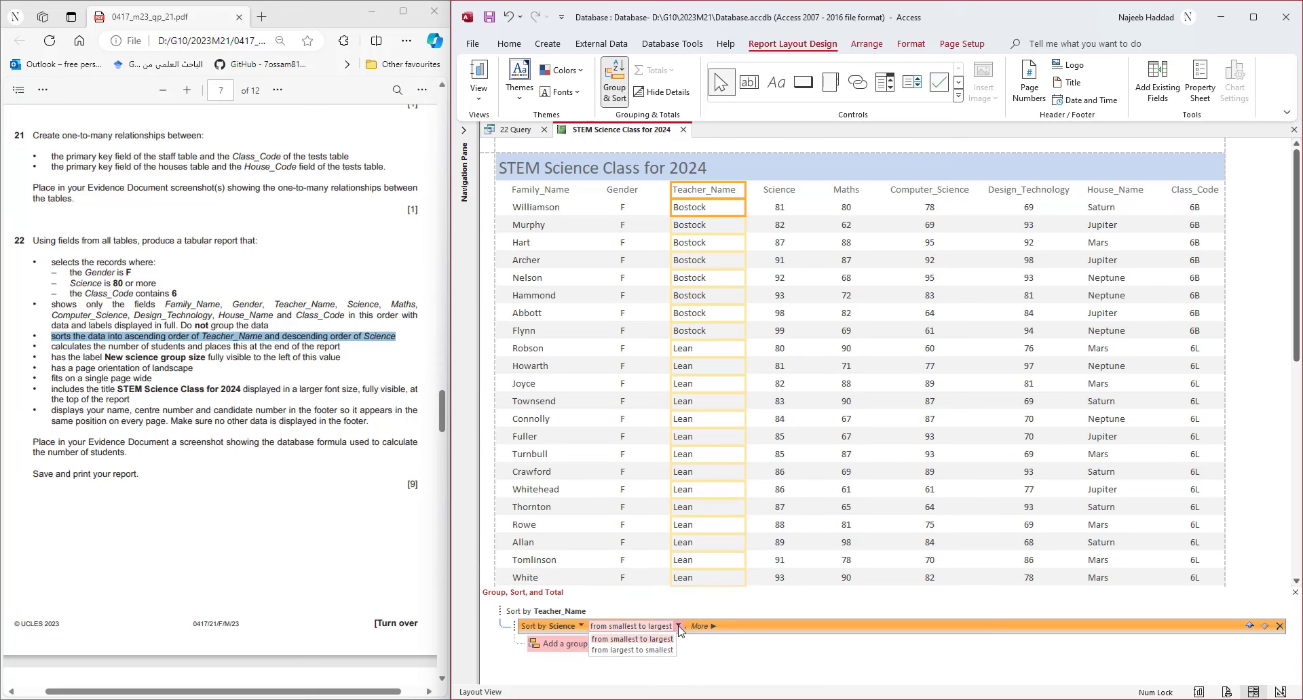
{"action": "left_click", "coordinate": [651, 650]}
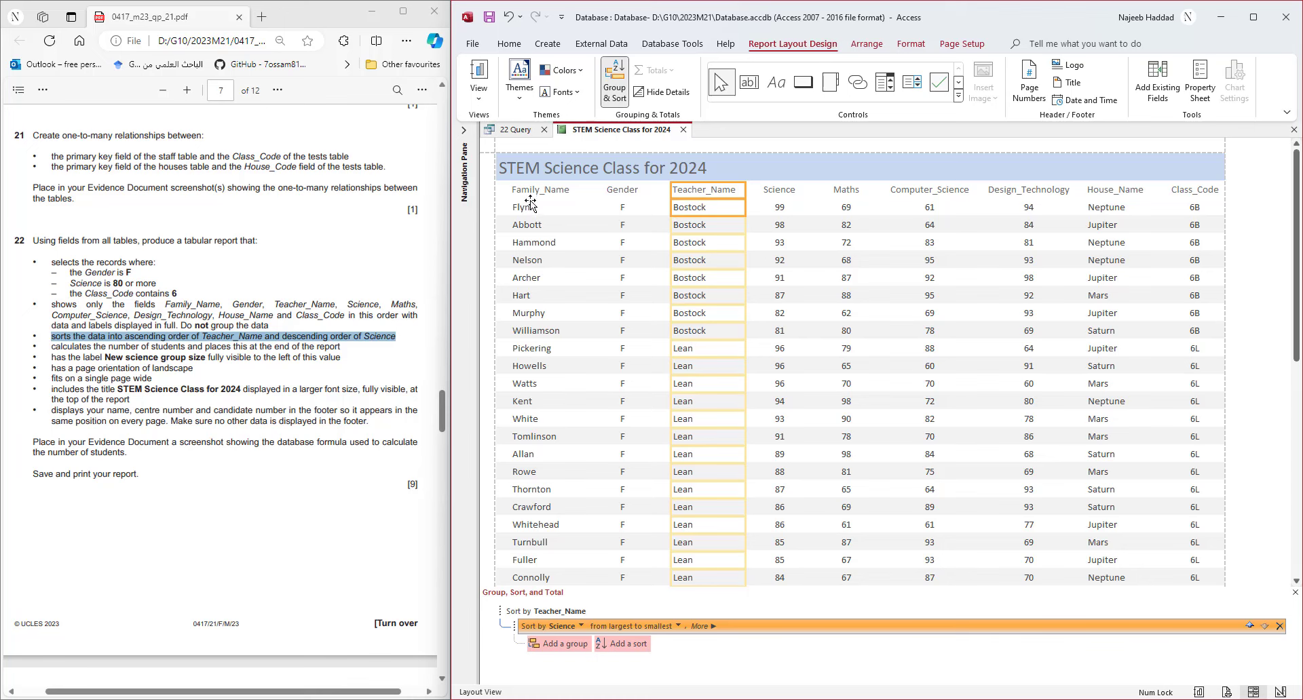
{"action": "left_click", "coordinate": [509, 45]}
{"action": "left_click", "coordinate": [479, 95]}
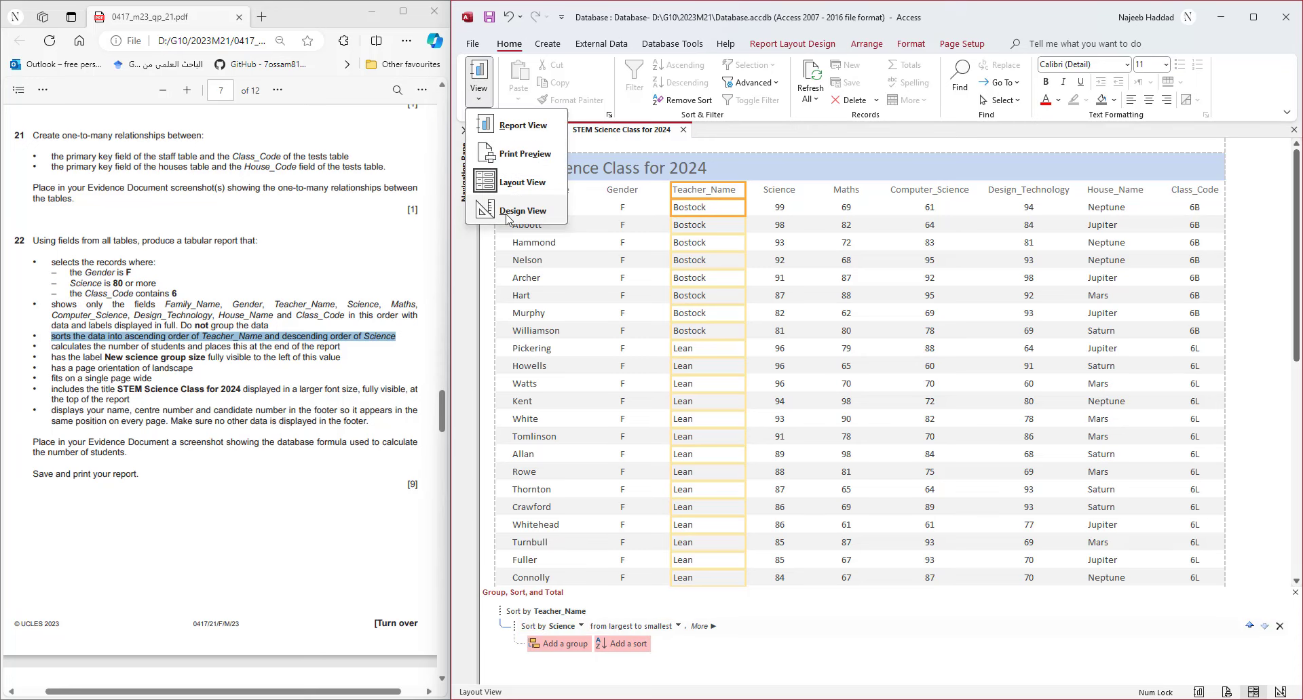
- In Design View, add a Count Records total to the Family_Name field
{"action": "left_click", "coordinate": [506, 214]}
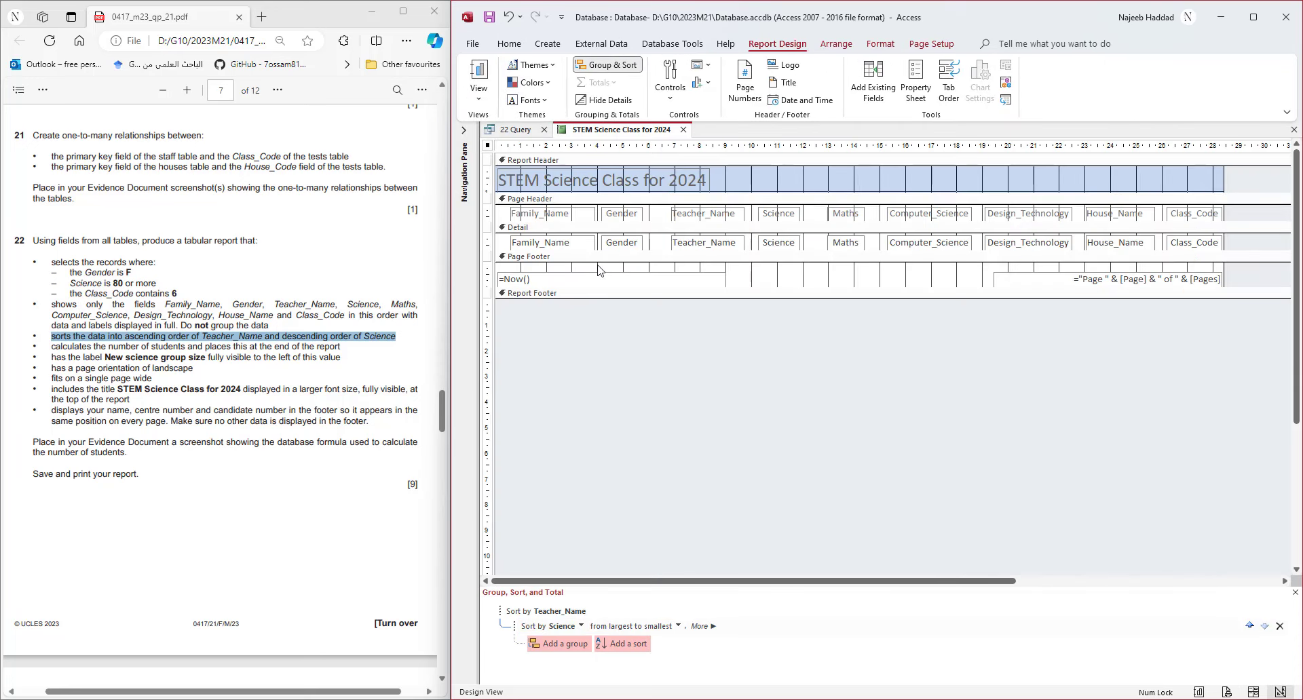
{"action": "left_click", "coordinate": [536, 246]}
{"action": "right_click", "coordinate": [536, 246]}
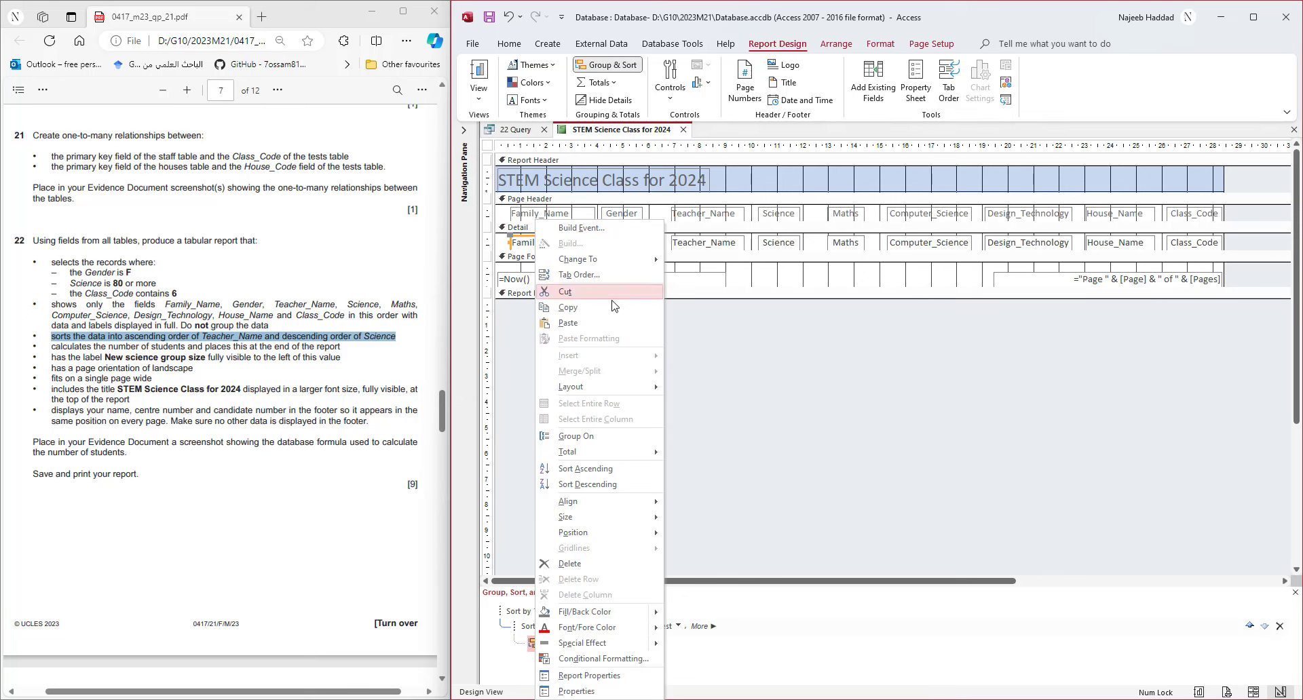
{"action": "mouse_move", "coordinate": [597, 452]}
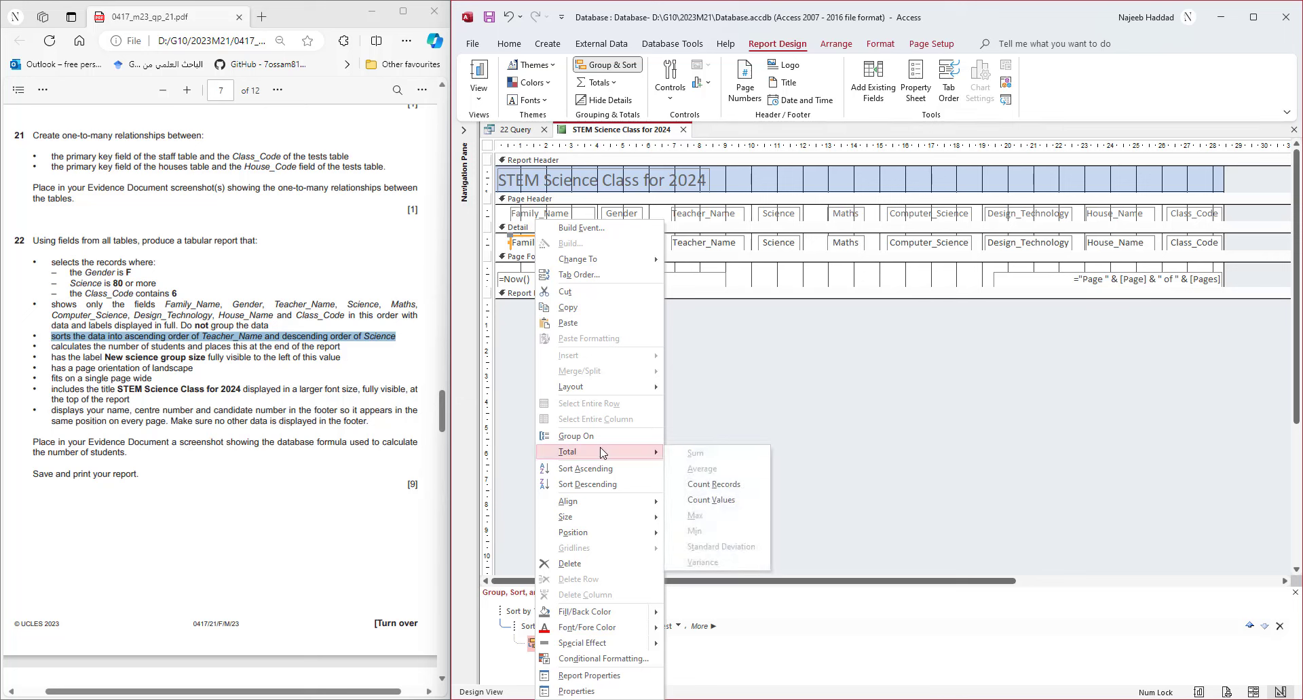
{"action": "left_click", "coordinate": [715, 489]}
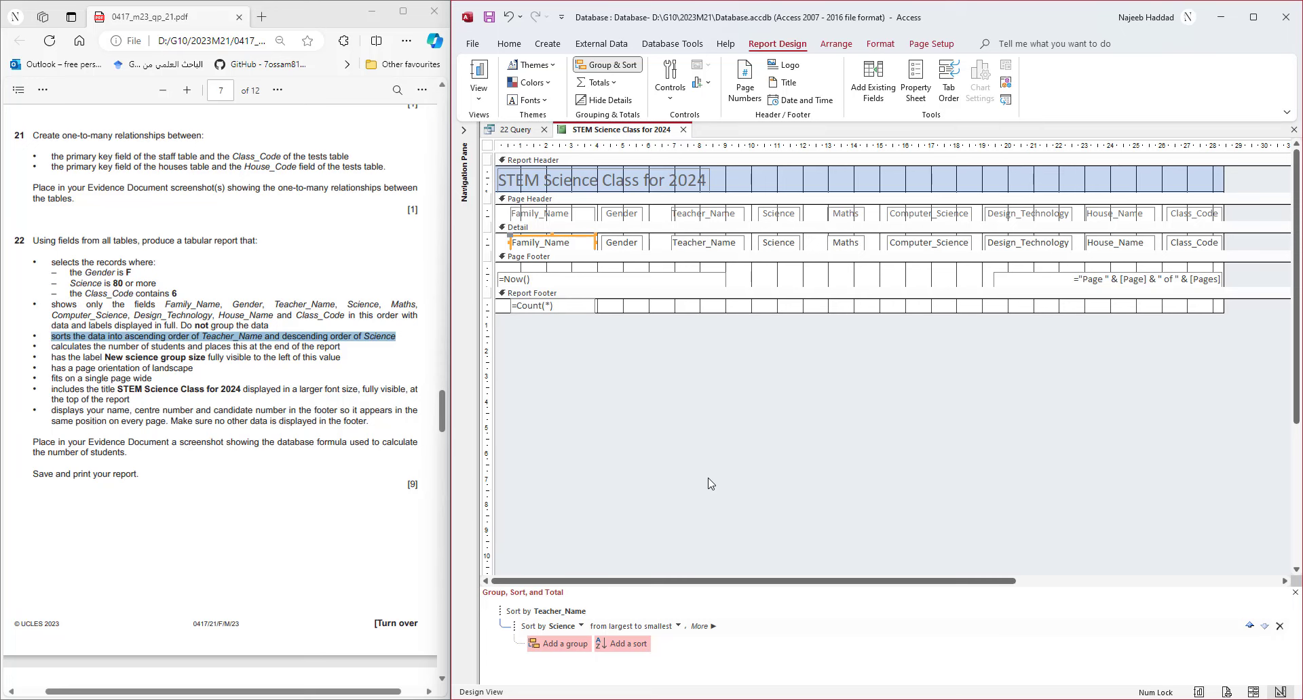
- Back in Layout View, move the count of 27 further right under the table
{"action": "left_click", "coordinate": [479, 98]}
{"action": "left_click", "coordinate": [512, 182]}
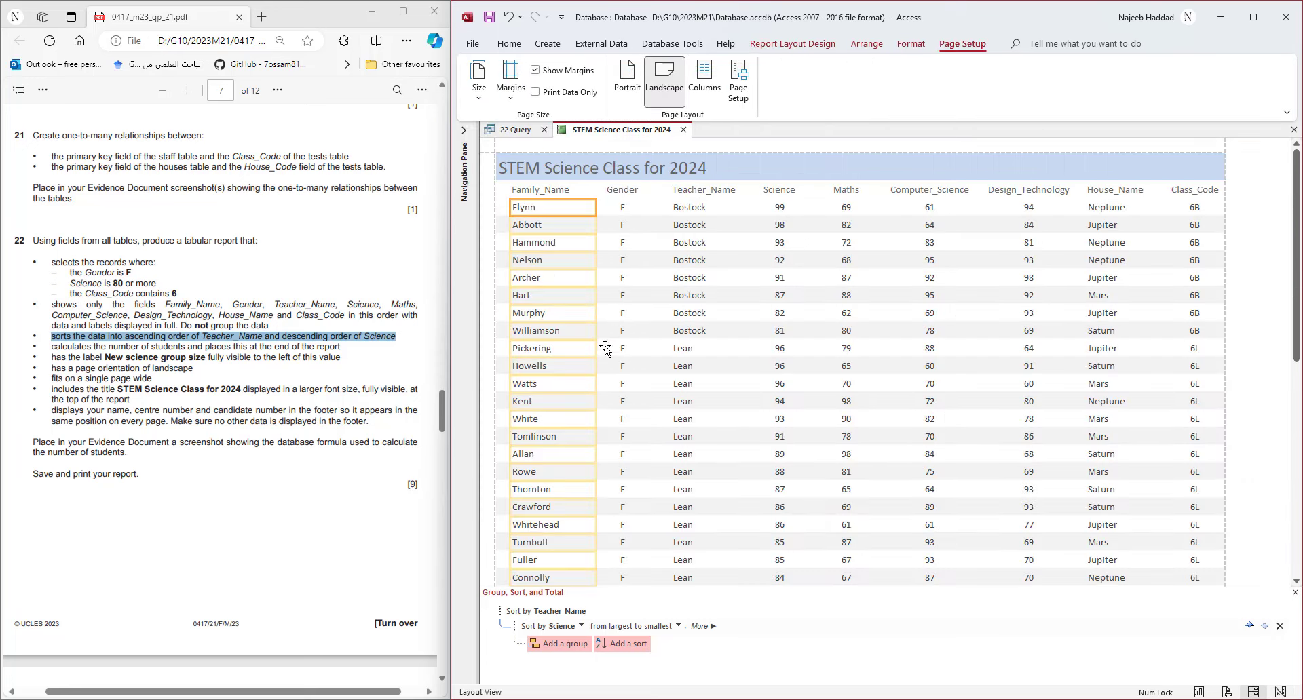
{"action": "scroll", "coordinate": [604, 349], "scroll_direction": "down", "scroll_amount": 4}
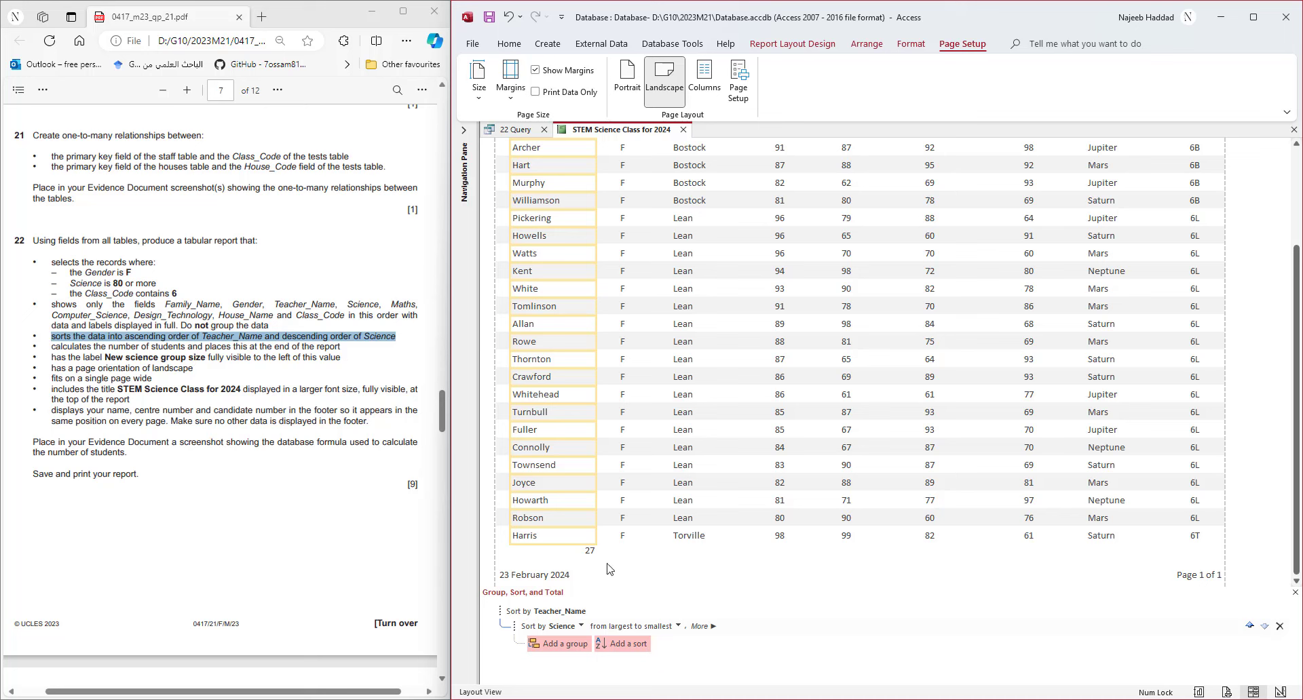
{"action": "left_click", "coordinate": [590, 552]}
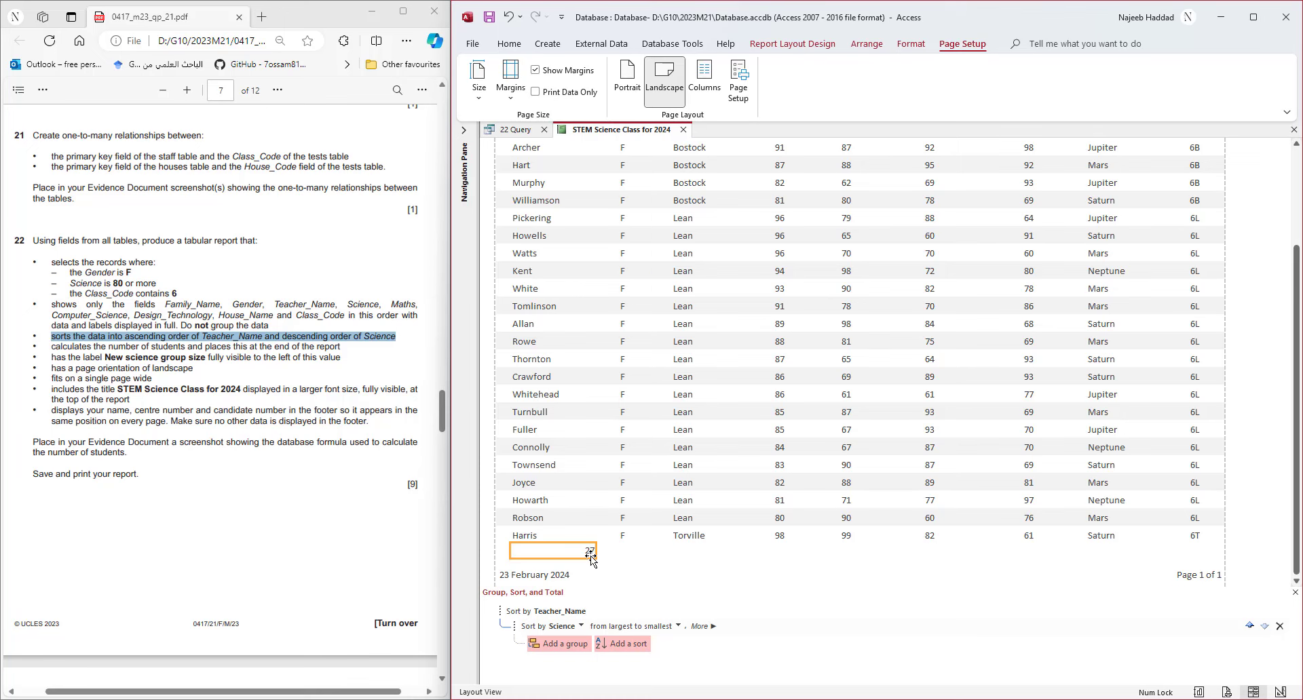
{"action": "left_click_drag", "start_coordinate": [590, 556], "coordinate": [653, 556]}
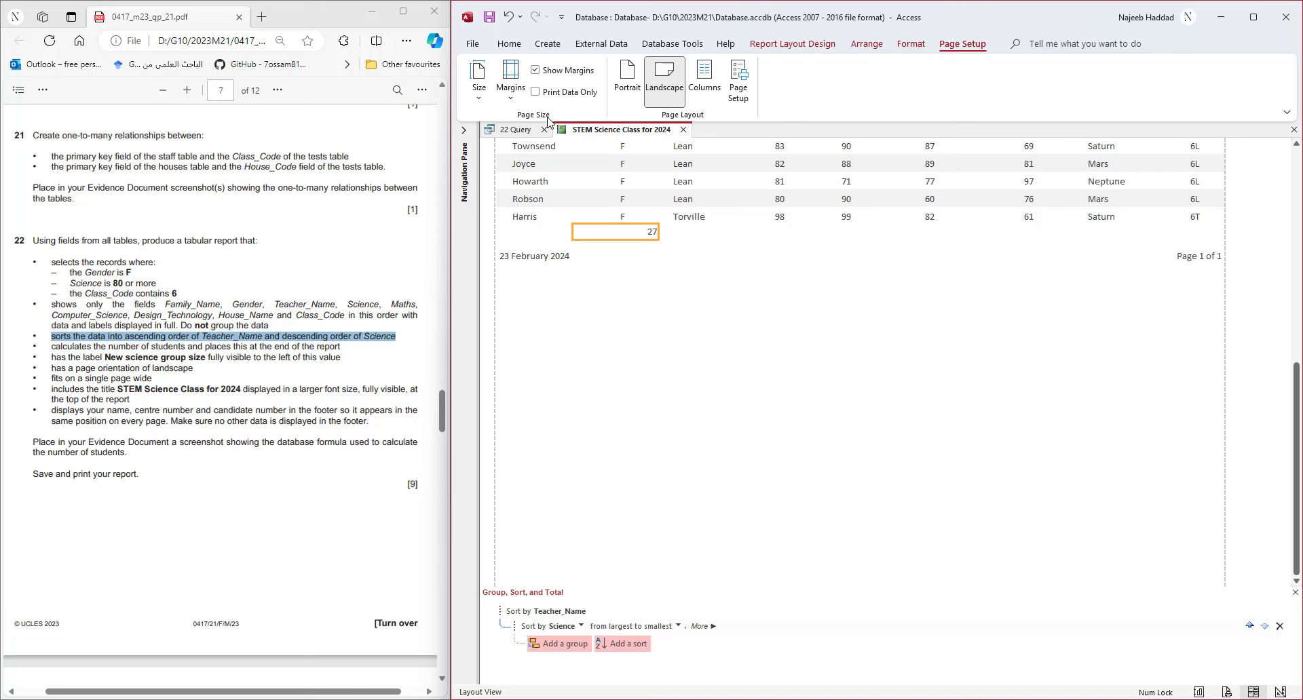
- In Design View, nudge the count box right and give it a caption label
{"action": "right_click", "coordinate": [592, 130]}
{"action": "left_click", "coordinate": [646, 247]}
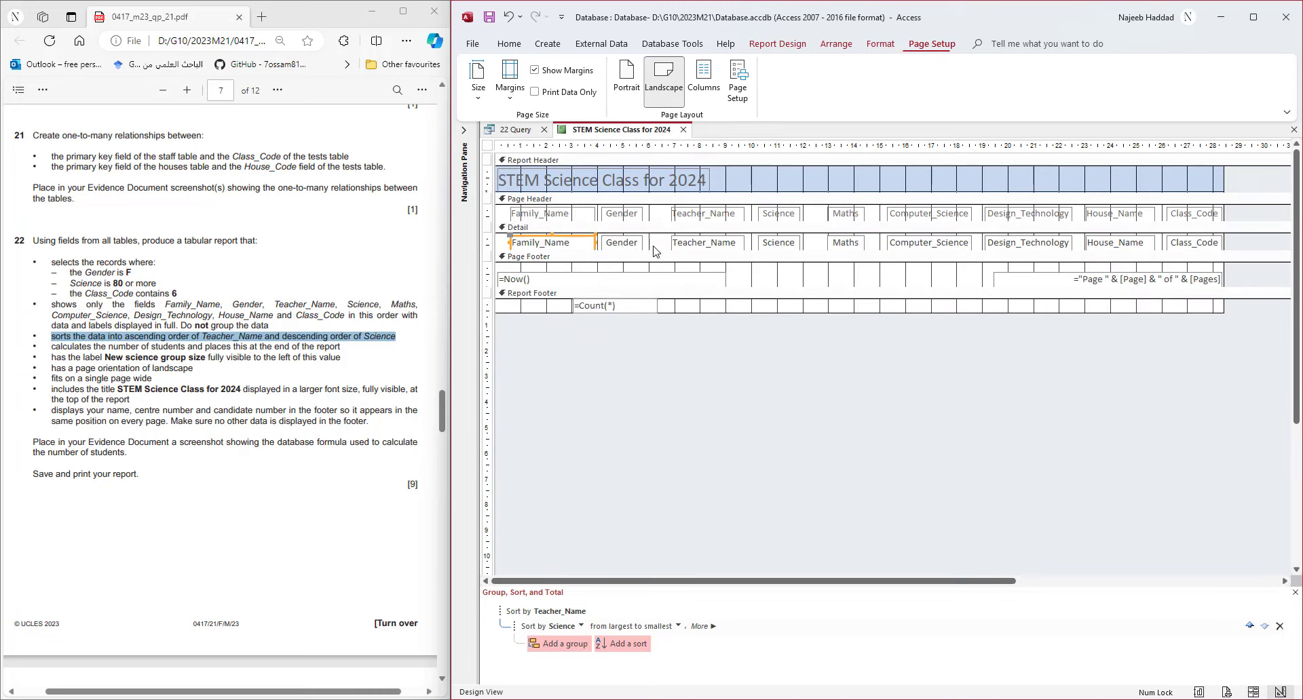
{"action": "key", "text": "Right"}
{"action": "key", "text": "Right"}
{"action": "key", "text": "Right"}
{"action": "key", "text": "Right"}
{"action": "key", "text": "Right"}
{"action": "key", "text": "Right"}
{"action": "key", "text": "Right"}
{"action": "key", "text": "Right"}
{"action": "key", "text": "Right"}
{"action": "key", "text": "Right"}
{"action": "key", "text": "Right"}
{"action": "key", "text": "Right"}
{"action": "key", "text": "Right"}
{"action": "key", "text": "Right"}
{"action": "key", "text": "Right"}
{"action": "key", "text": "Right"}
{"action": "key", "text": "Right"}
{"action": "key", "text": "Right"}
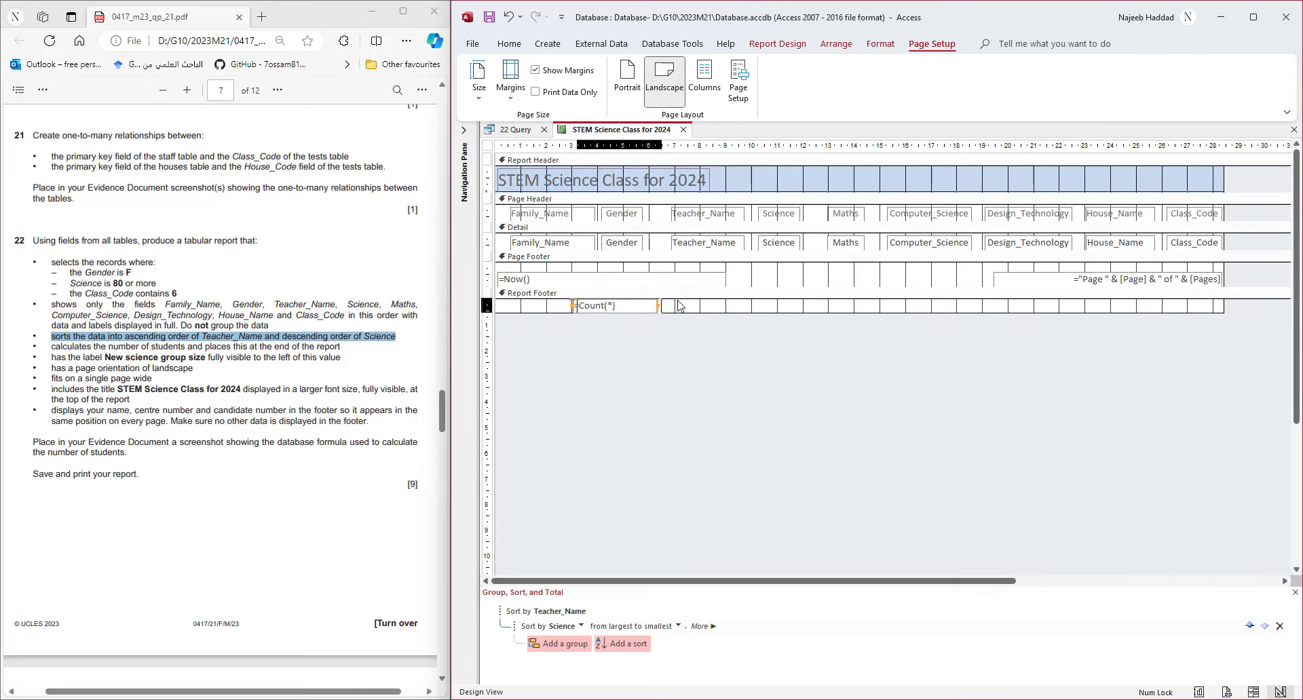
{"action": "key", "text": "Right"}
{"action": "key", "text": "Right"}
{"action": "key", "text": "Right"}
{"action": "key", "text": "Right"}
{"action": "key", "text": "Right"}
{"action": "key", "text": "Right"}
{"action": "key", "text": "Right"}
{"action": "key", "text": "Right"}
{"action": "key", "text": "Right"}
{"action": "key", "text": "Right"}
{"action": "key", "text": "Right"}
{"action": "key", "text": "Right"}
{"action": "key", "text": "Right"}
{"action": "key", "text": "Right"}
{"action": "key", "text": "Right"}
{"action": "key", "text": "Right"}
{"action": "key", "text": "Right"}
{"action": "key", "text": "Right"}
{"action": "key", "text": "Right"}
{"action": "key", "text": "Right"}
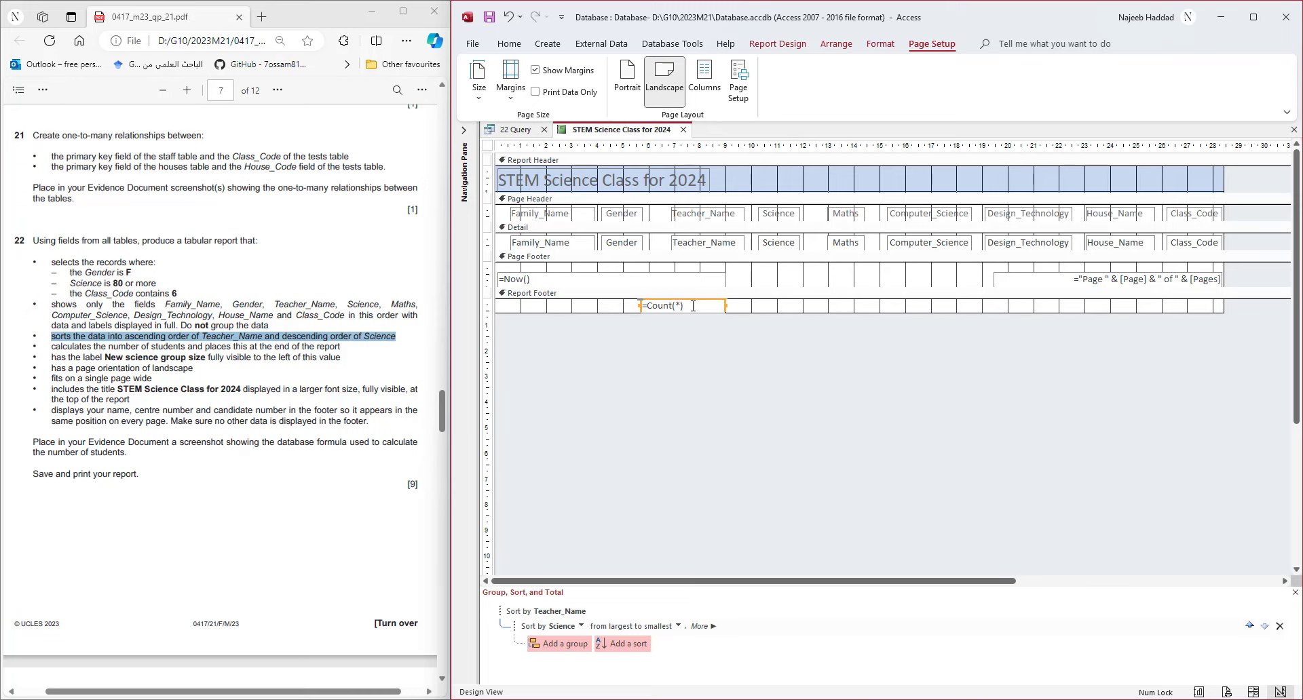
{"action": "right_click", "coordinate": [693, 306]}
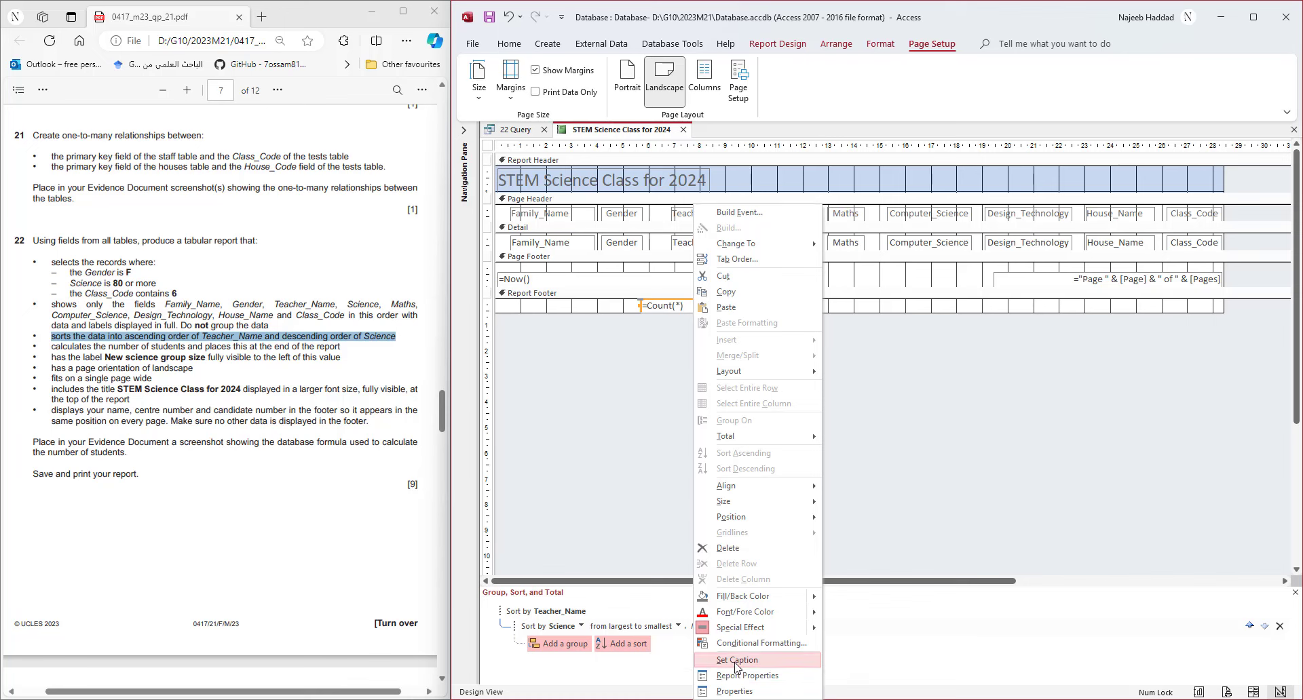
{"action": "mouse_move", "coordinate": [775, 519]}
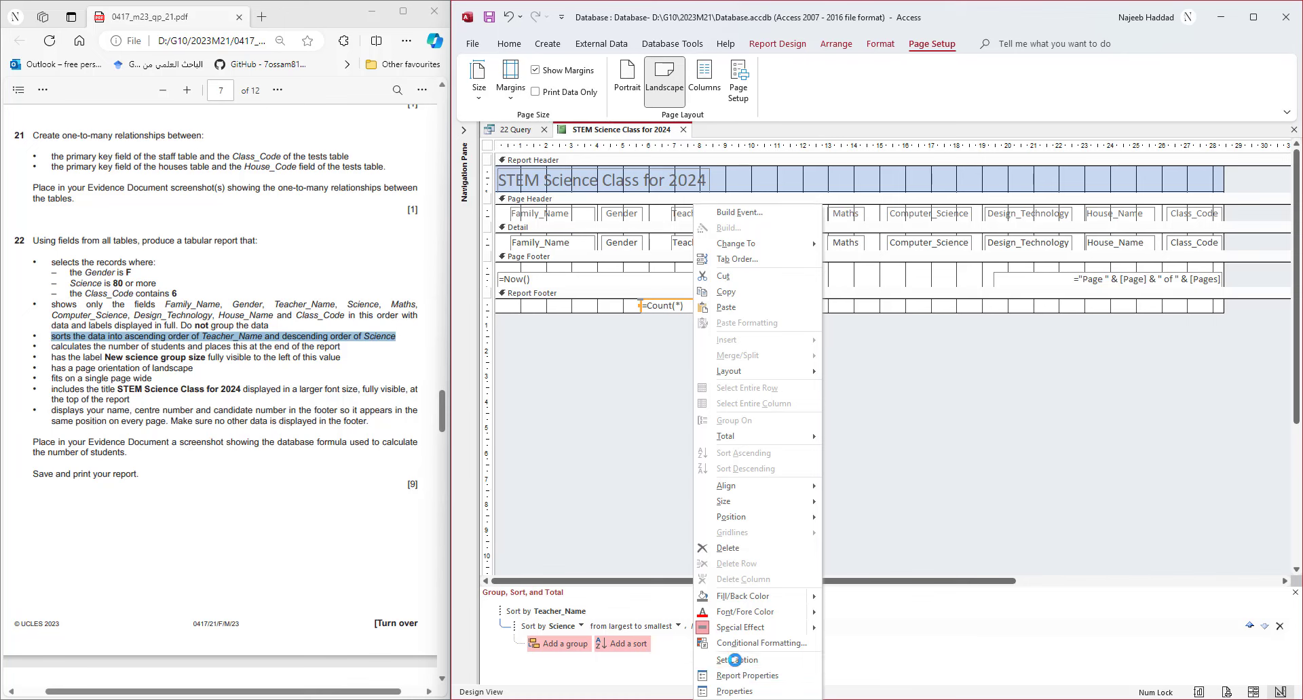
{"action": "left_click", "coordinate": [740, 662]}
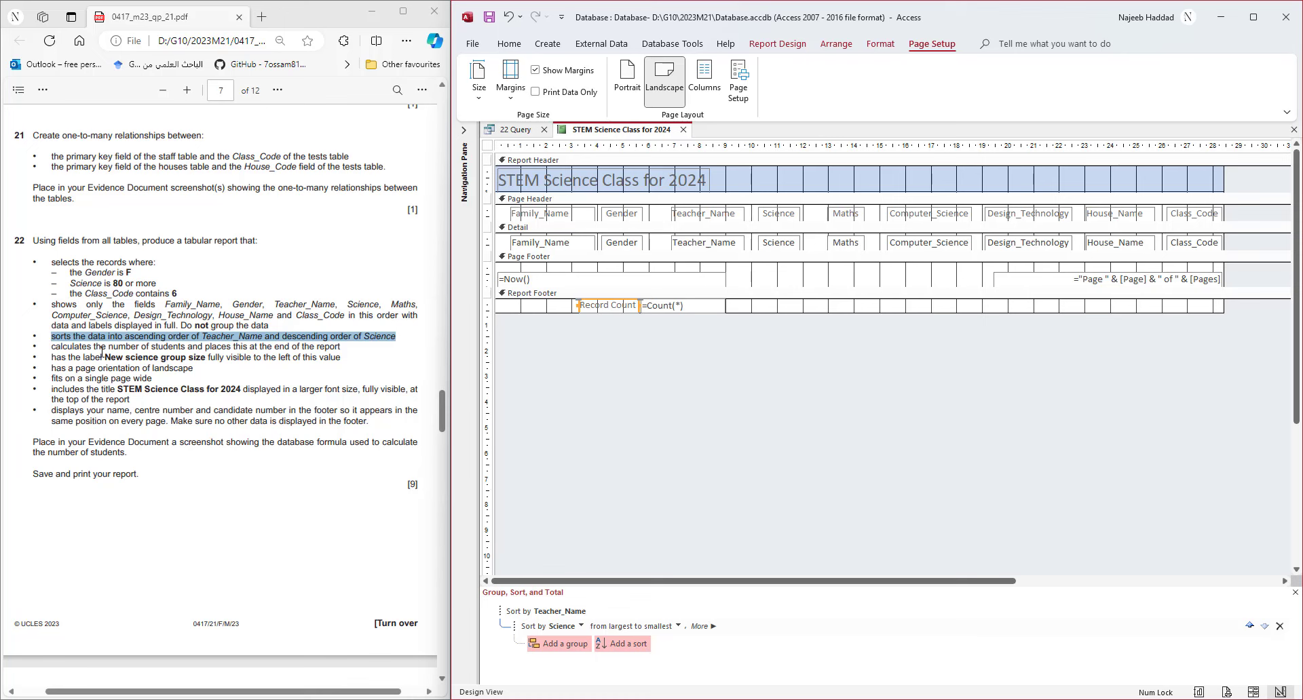
- Change the label text to 'New science group size', copied from the task sheet
{"action": "left_click_drag", "start_coordinate": [106, 357], "coordinate": [205, 358]}
{"action": "key", "text": "ctrl+c"}
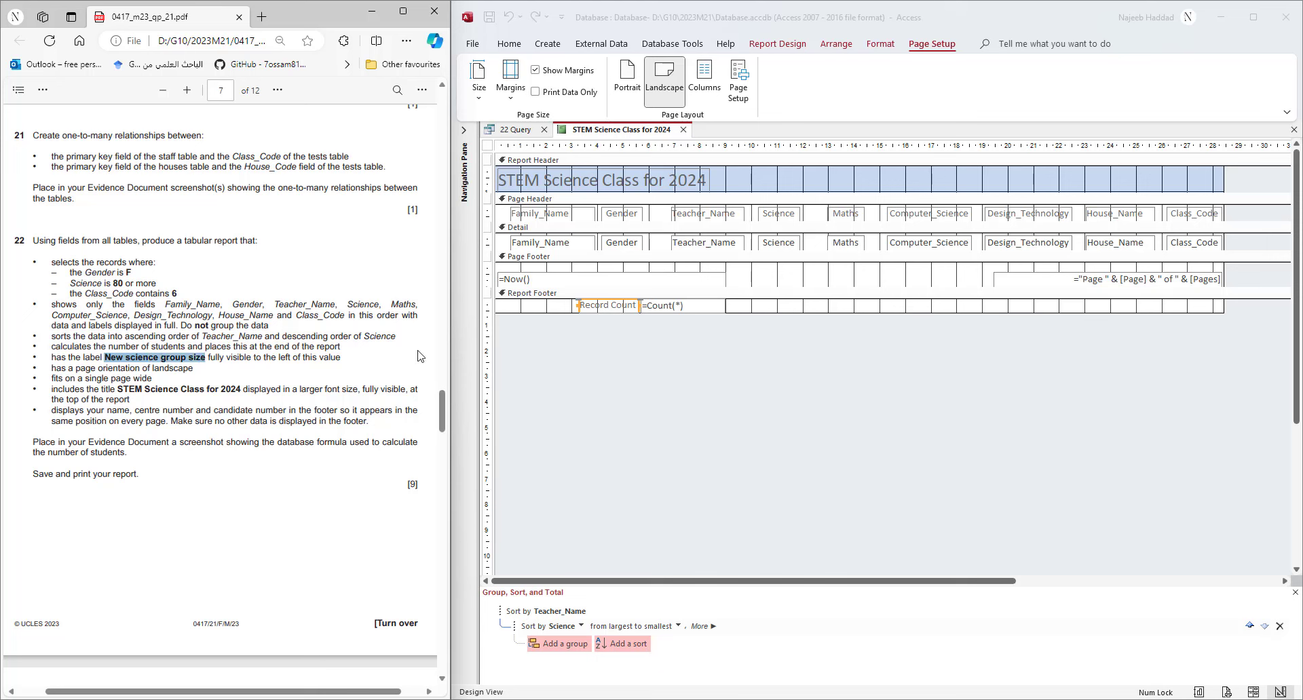
{"action": "double_click", "coordinate": [624, 305]}
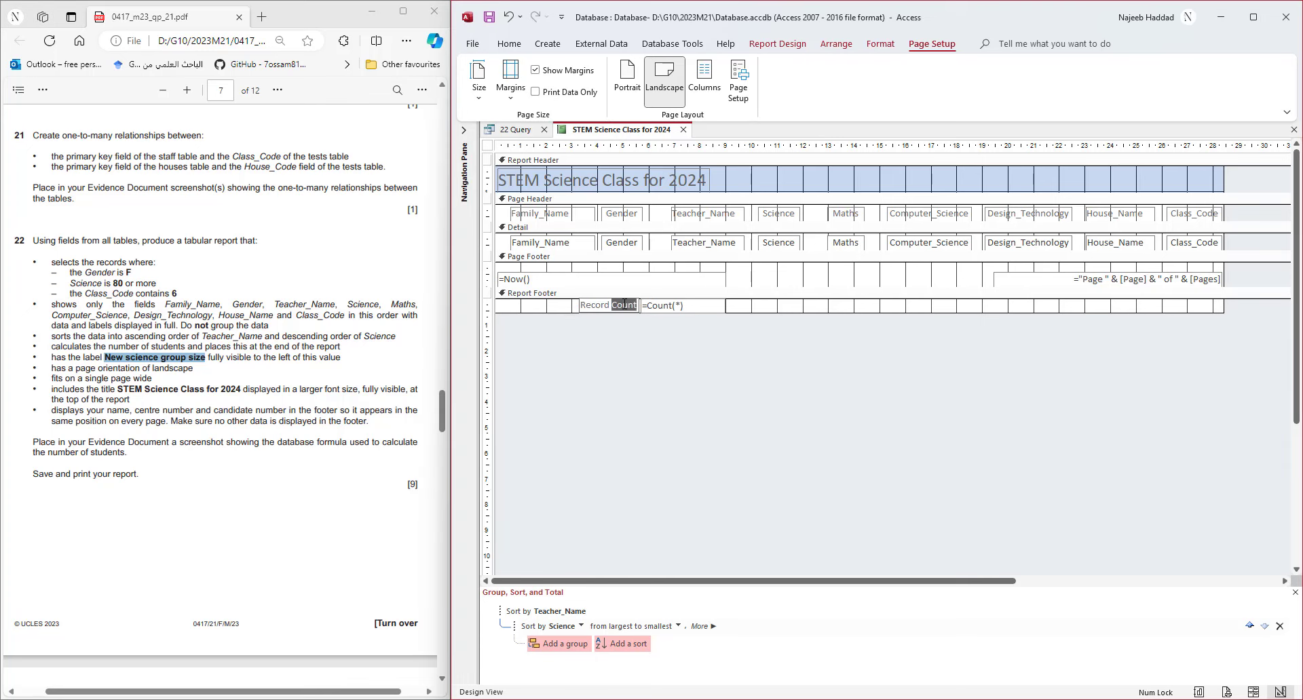
{"action": "key", "text": "BackSpace"}
{"action": "key", "text": "ctrl+v"}
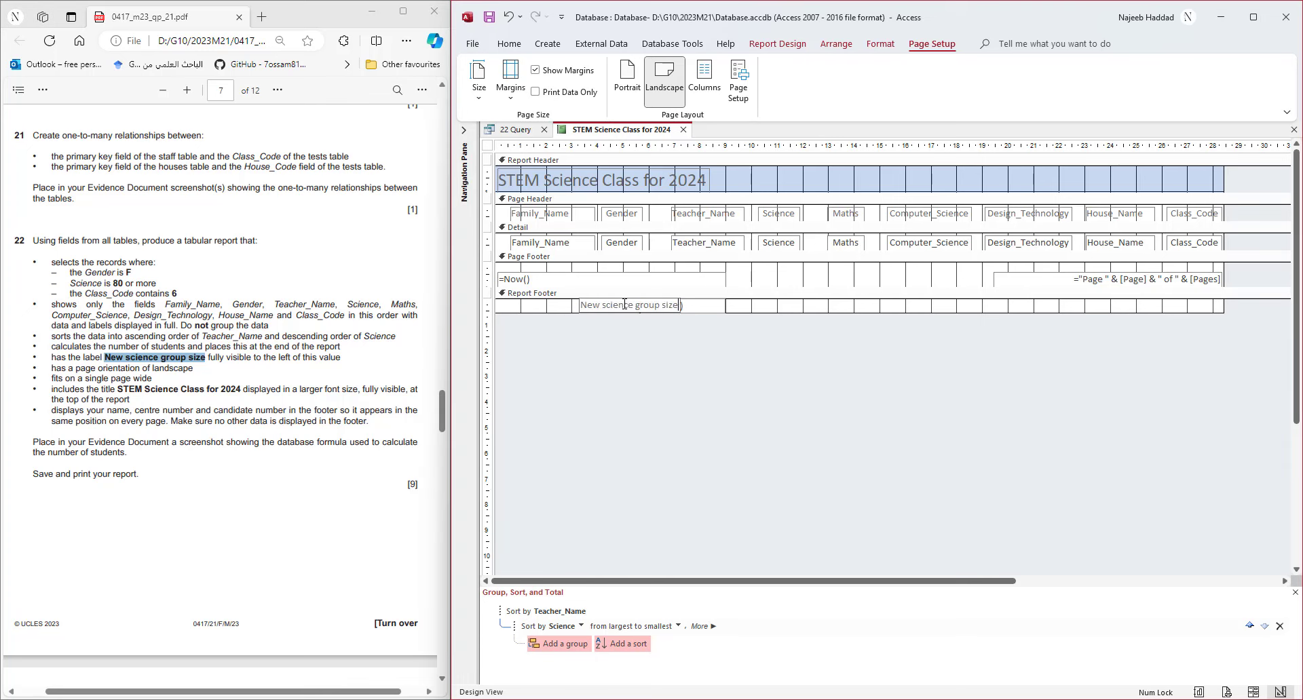
{"action": "left_click", "coordinate": [709, 304]}
- Resize the label so its text fits just left of the =Count(*) box
{"action": "left_click", "coordinate": [588, 313]}
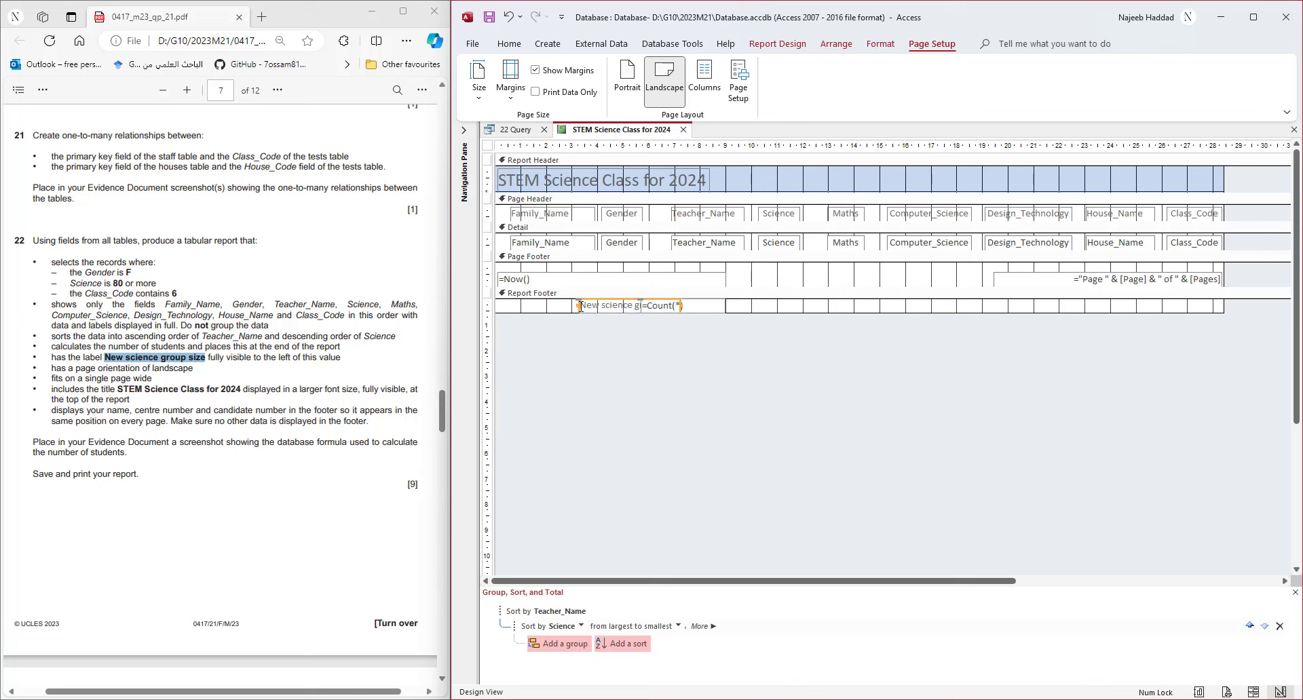
{"action": "left_click_drag", "start_coordinate": [579, 306], "coordinate": [538, 306]}
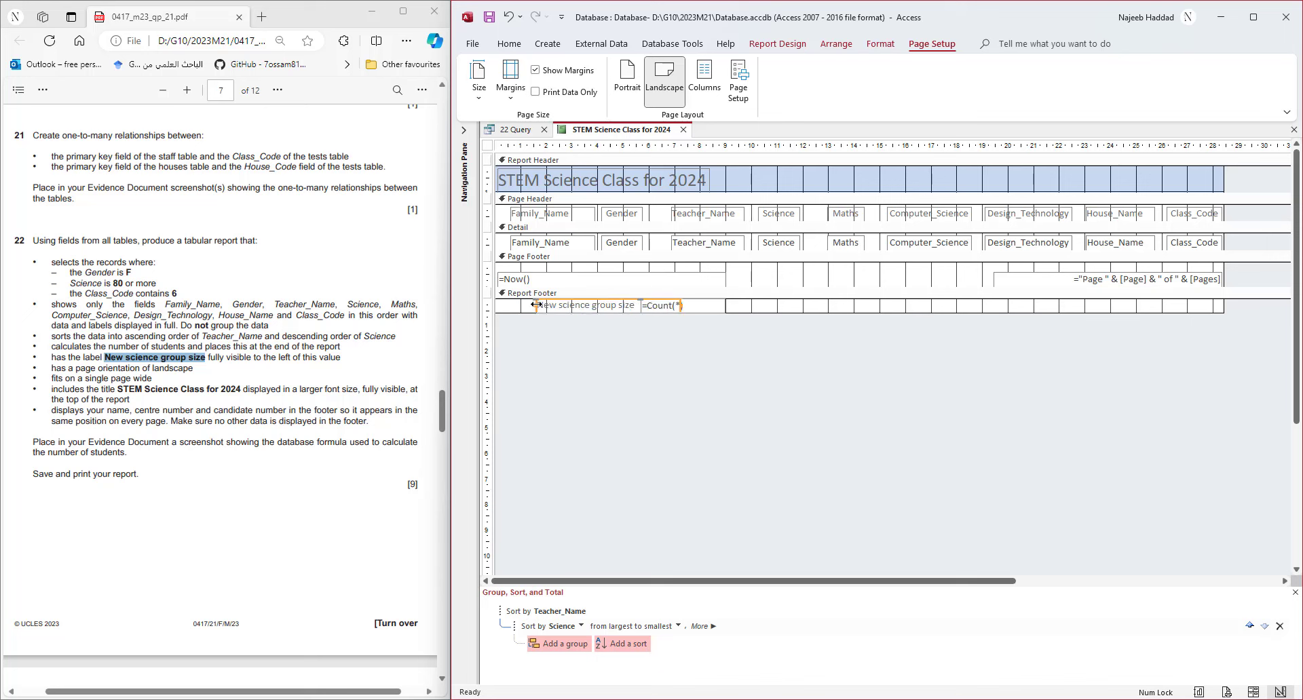
{"action": "left_click_drag", "start_coordinate": [678, 305], "coordinate": [640, 313]}
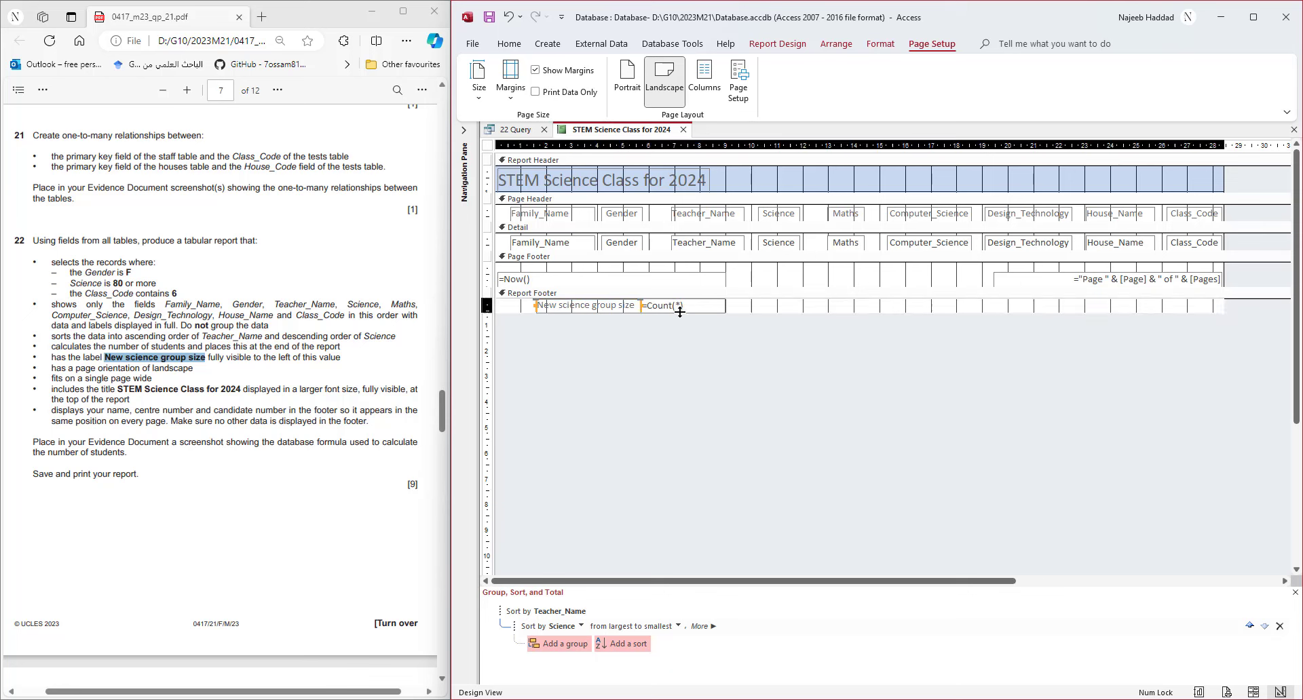
{"action": "left_click", "coordinate": [683, 308]}
{"action": "left_click", "coordinate": [508, 43]}
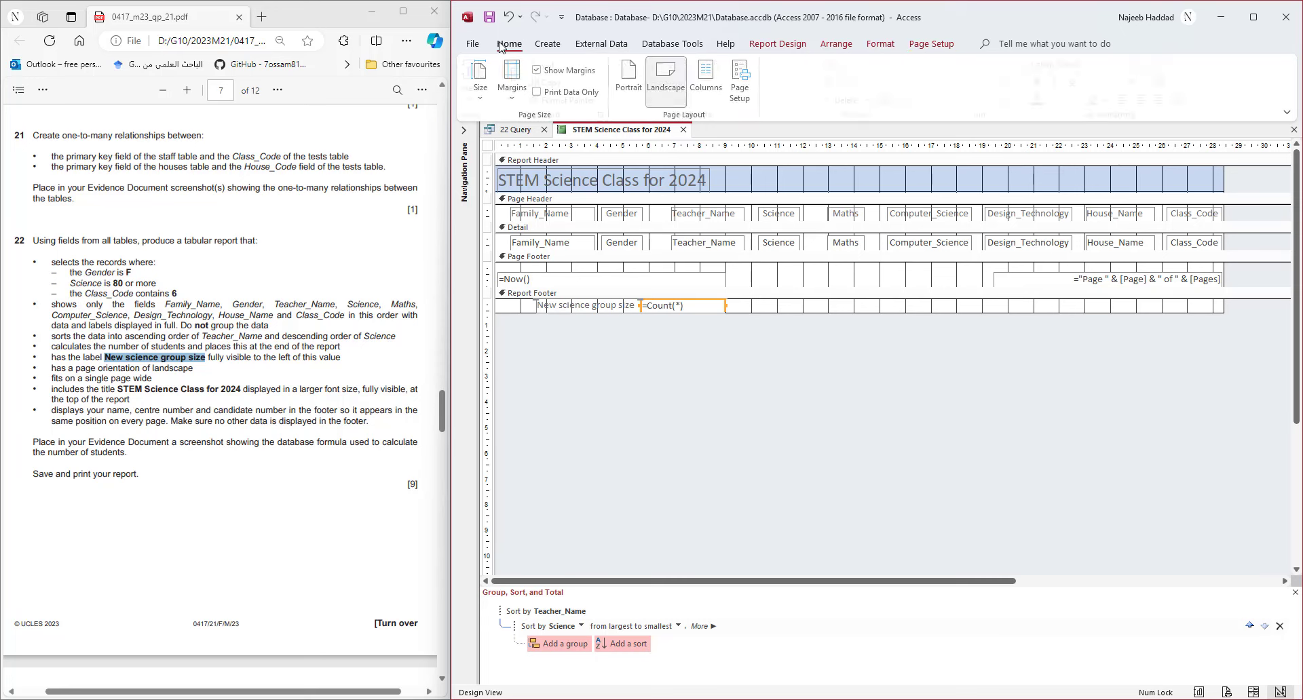
{"action": "left_click", "coordinate": [479, 100]}
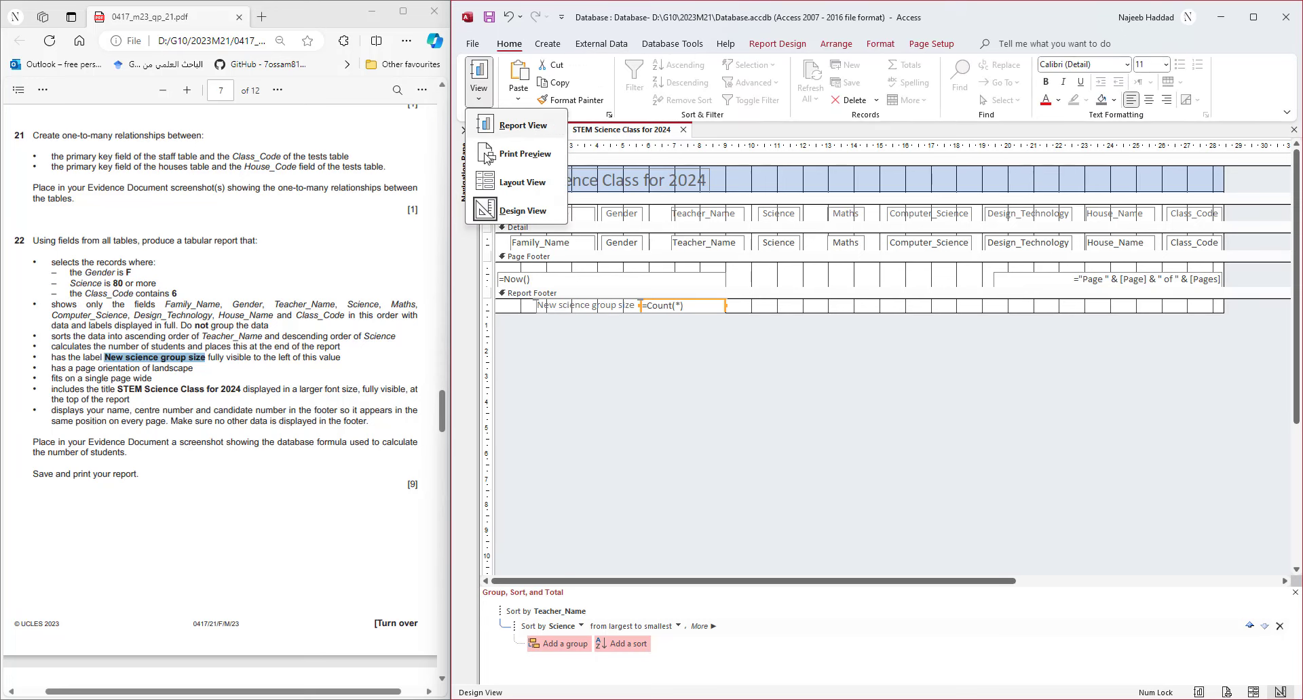
{"action": "left_click", "coordinate": [516, 171]}
{"action": "scroll", "coordinate": [719, 563], "scroll_direction": "down", "scroll_amount": 3}
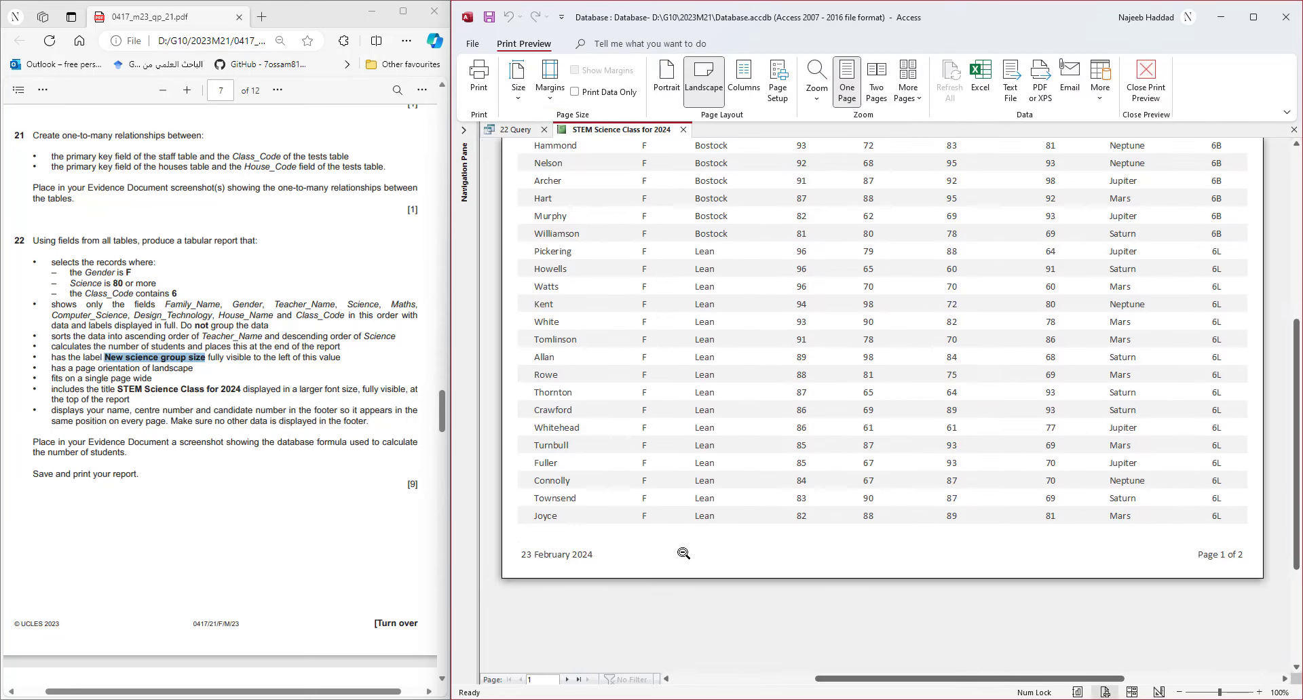
{"action": "left_click", "coordinate": [579, 680]}
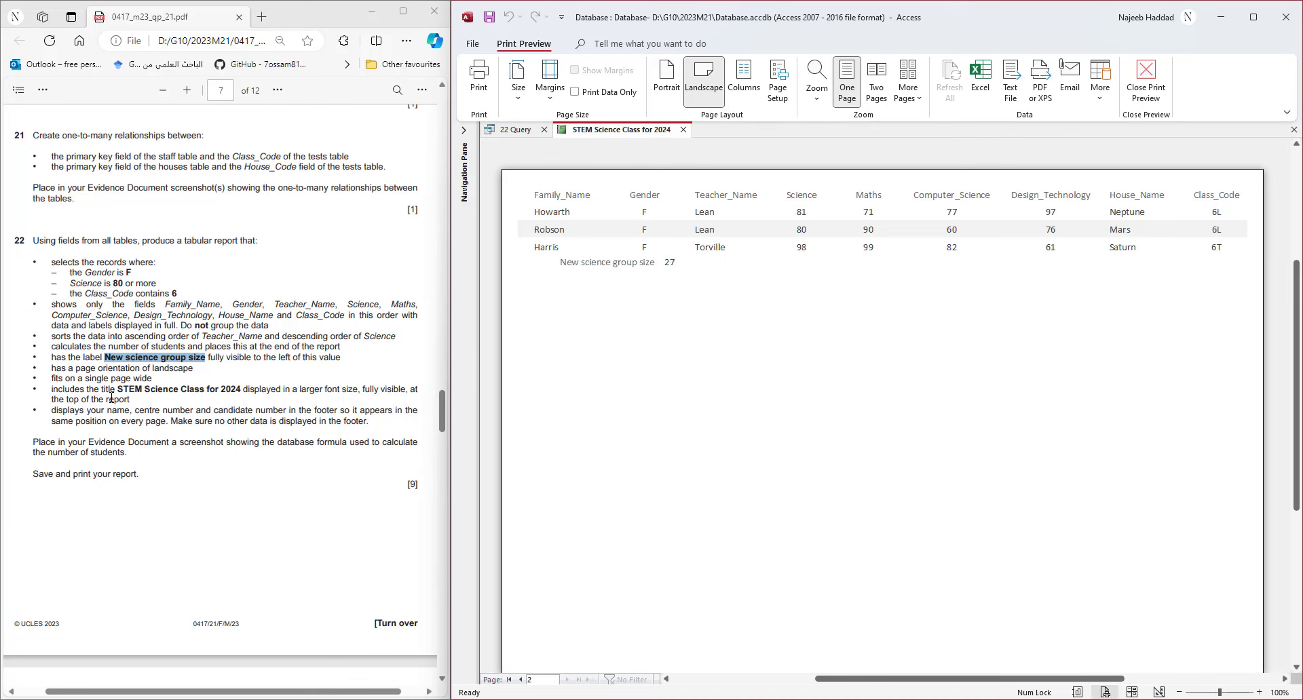
{"action": "scroll", "coordinate": [597, 353], "scroll_direction": "up", "scroll_amount": 3}
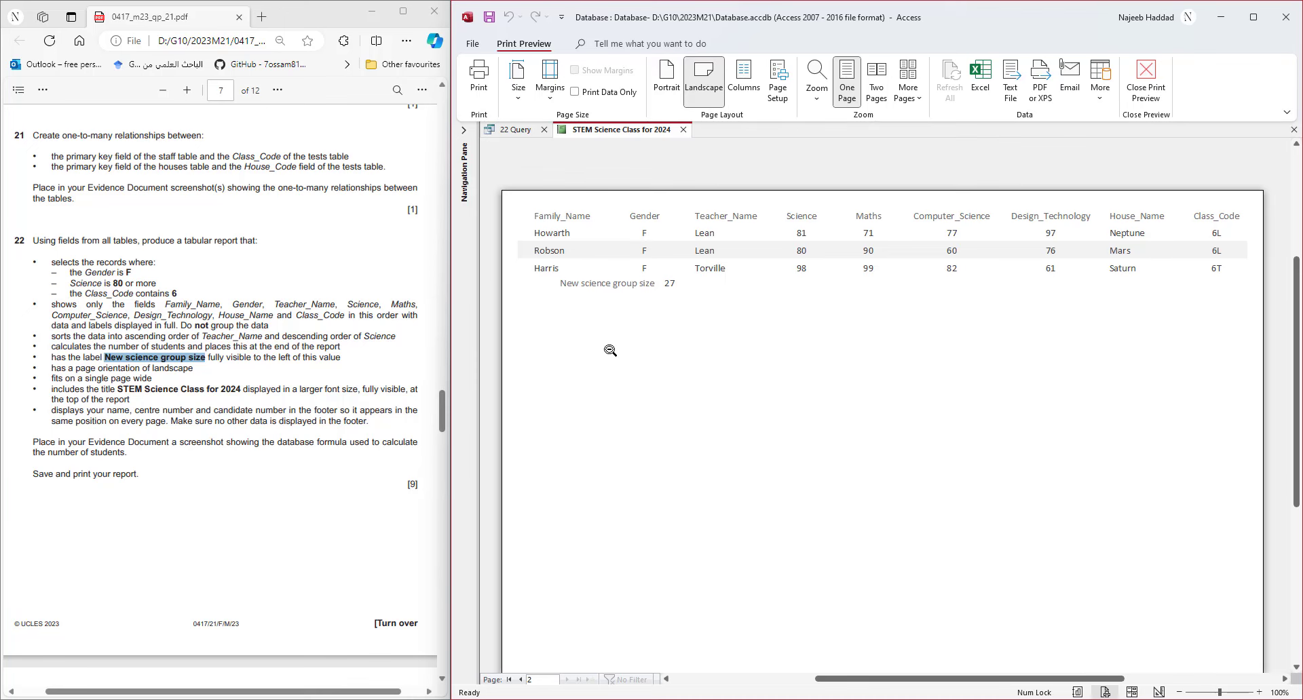
{"action": "left_click", "coordinate": [513, 681]}
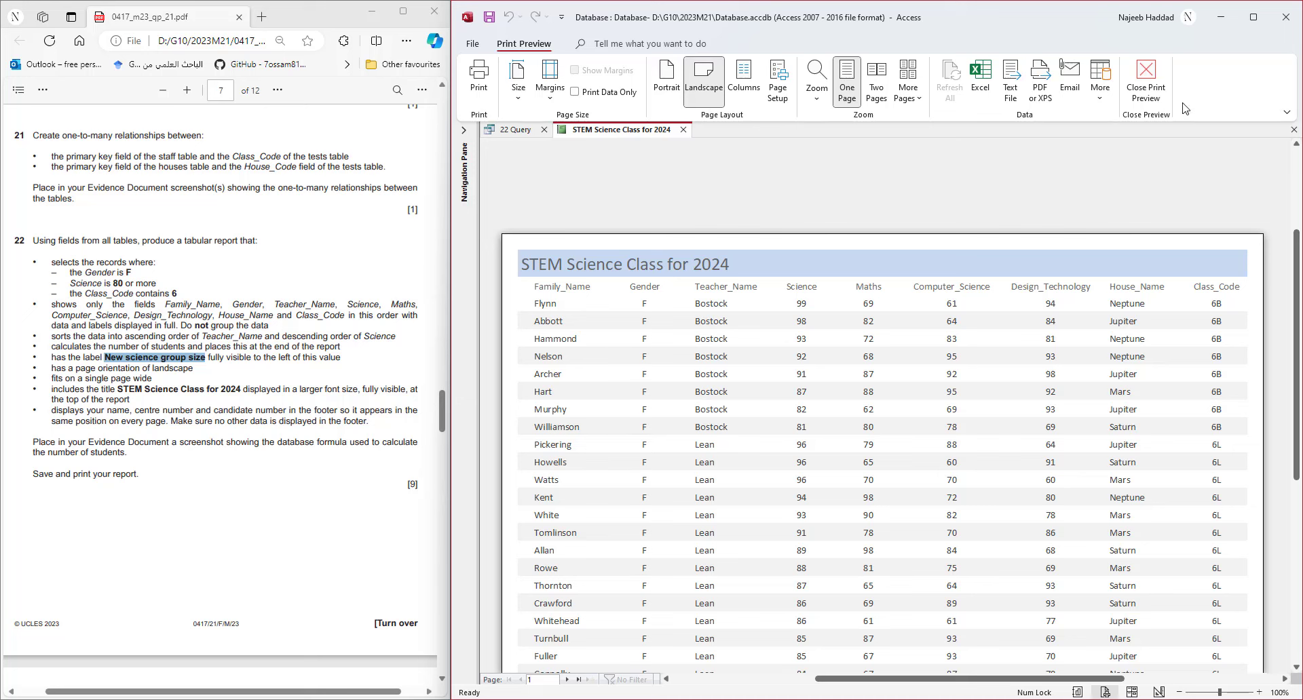
{"action": "left_click", "coordinate": [1162, 85]}
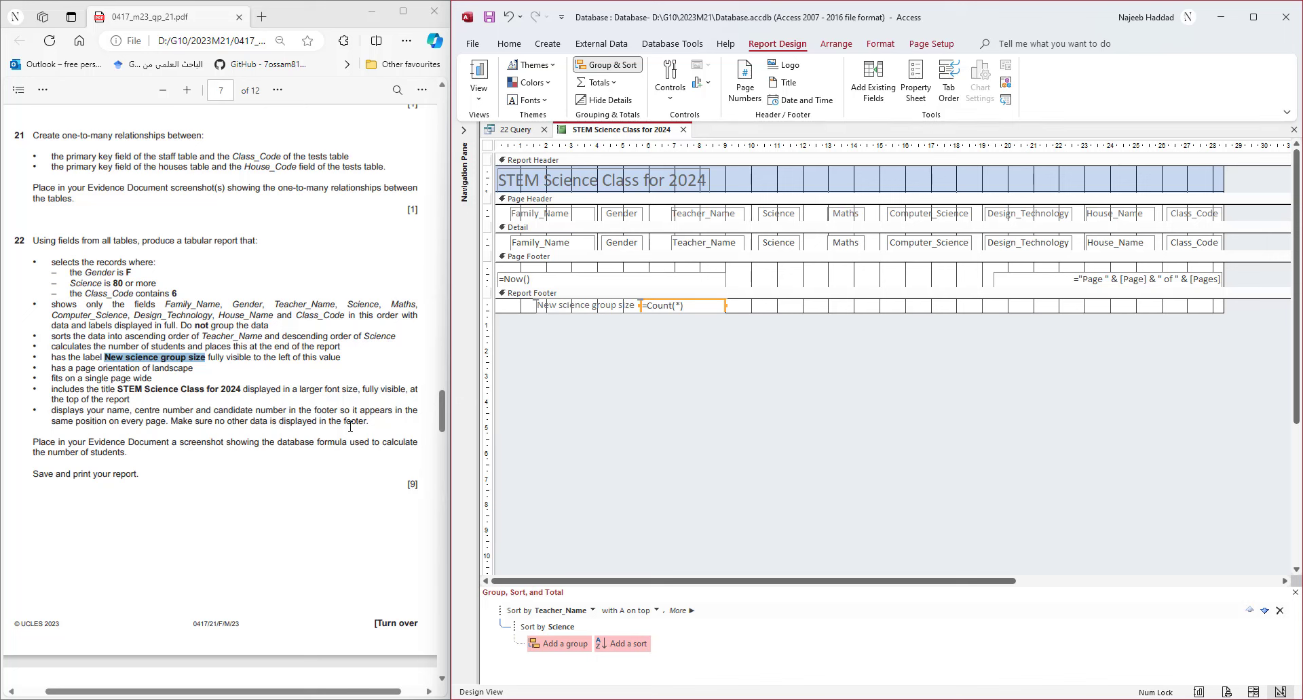
- Delete the =Now() date box and the page-number box from the page footer
{"action": "left_click", "coordinate": [521, 282]}
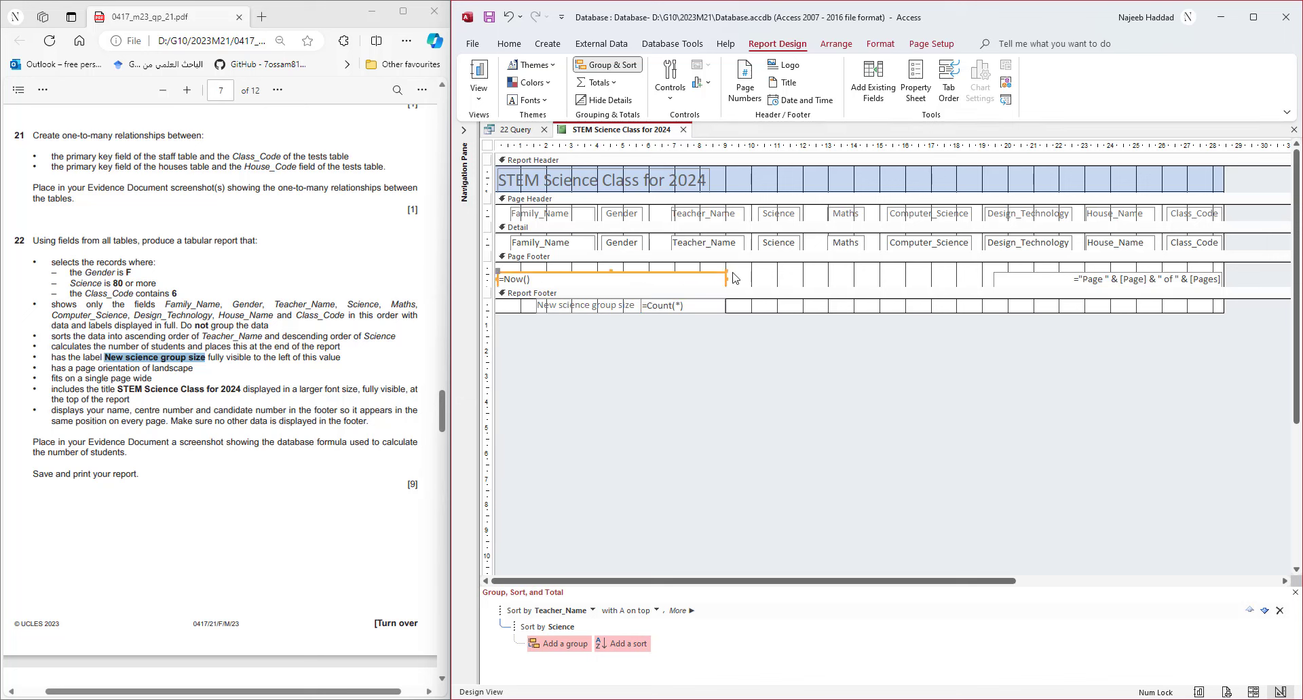
{"action": "left_click", "coordinate": [1081, 285]}
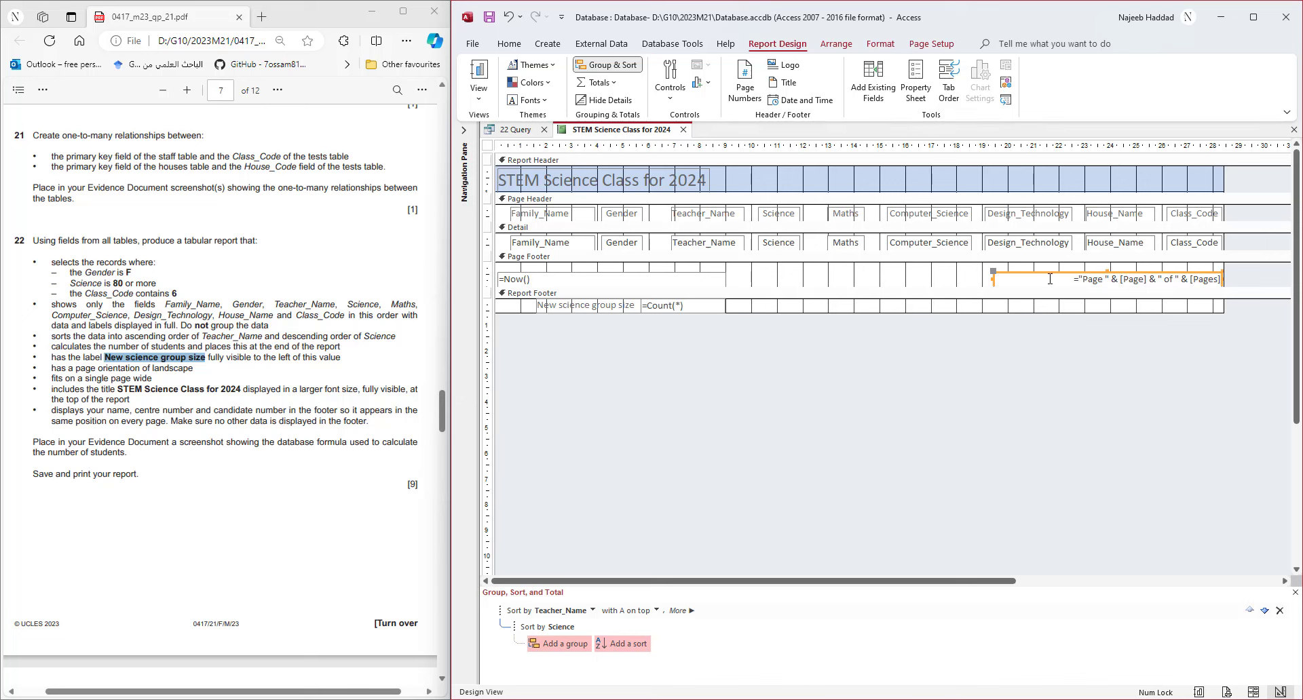
{"action": "left_click", "coordinate": [484, 276]}
{"action": "key", "text": "Delete"}
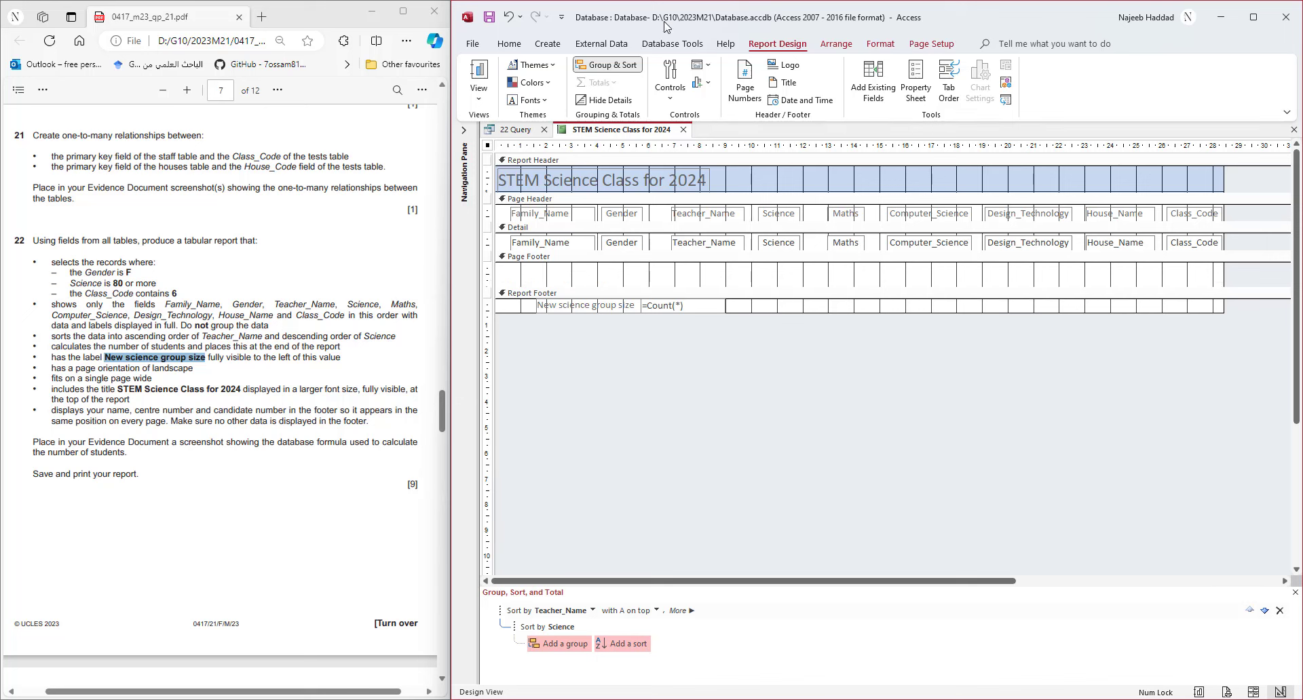
- Draw a Page Footer label with the candidate's name and numbers, then narrow it
{"action": "left_click", "coordinate": [670, 81]}
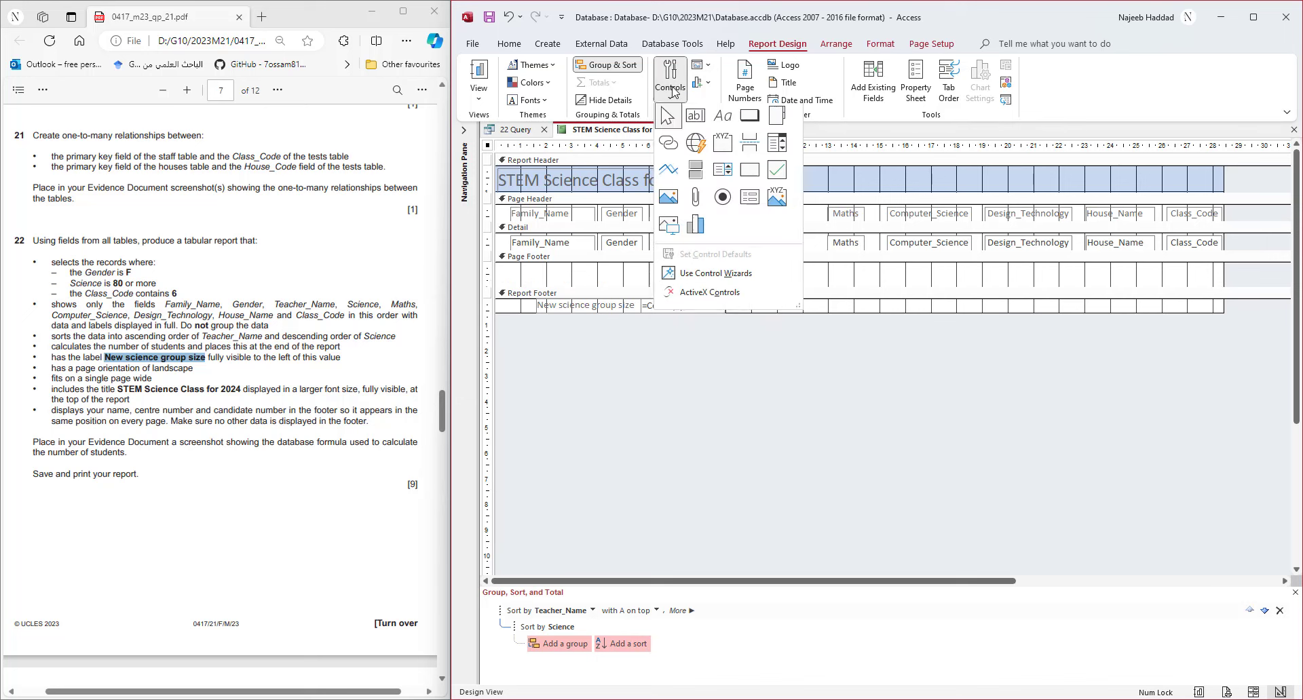
{"action": "left_click", "coordinate": [722, 122]}
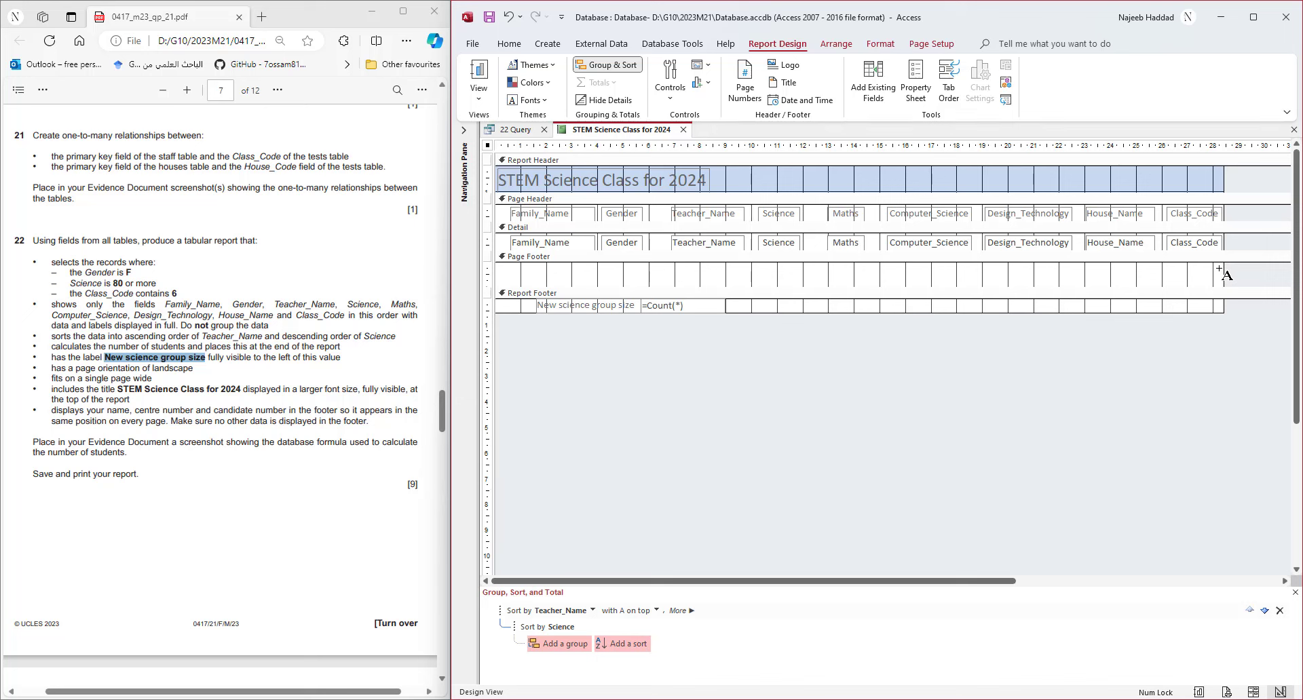
{"action": "mouse_move", "coordinate": [1218, 269]}
{"action": "left_mouse_down"}
{"action": "mouse_move", "coordinate": [1168, 289]}
{"action": "mouse_move", "coordinate": [1039, 285]}
{"action": "left_mouse_up"}
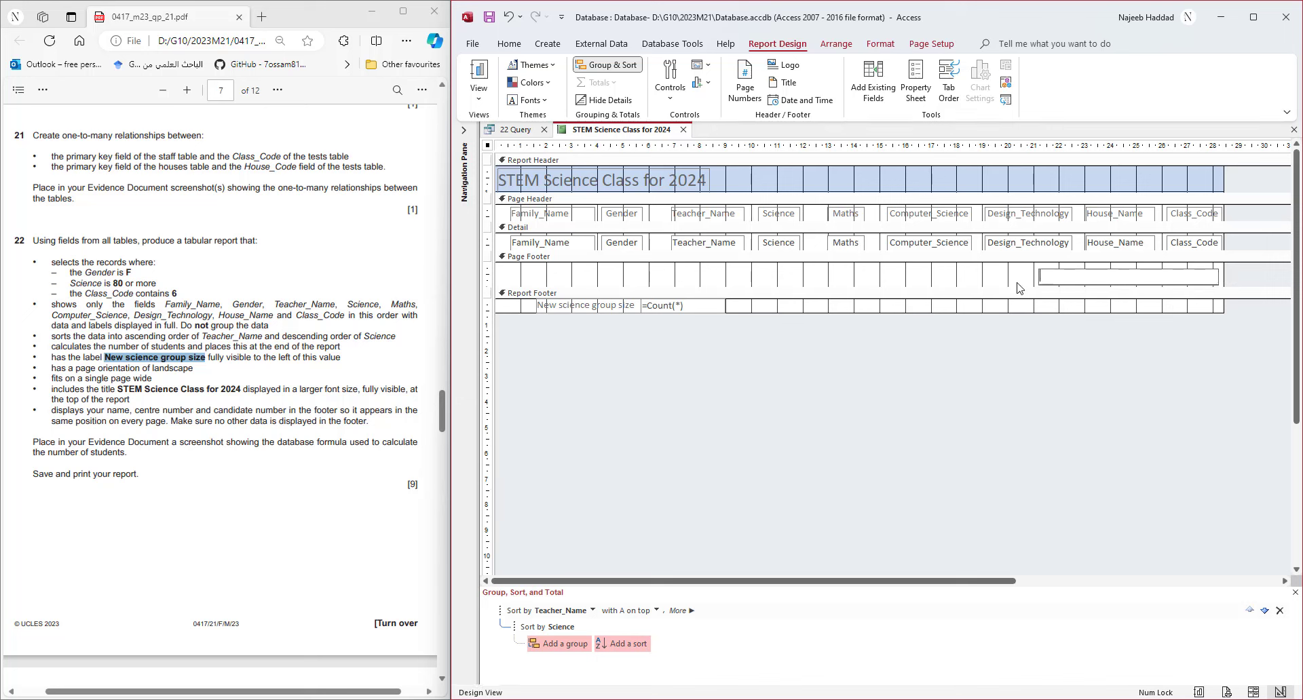
{"action": "left_click", "coordinate": [1025, 280]}
{"action": "left_click", "coordinate": [1038, 278]}
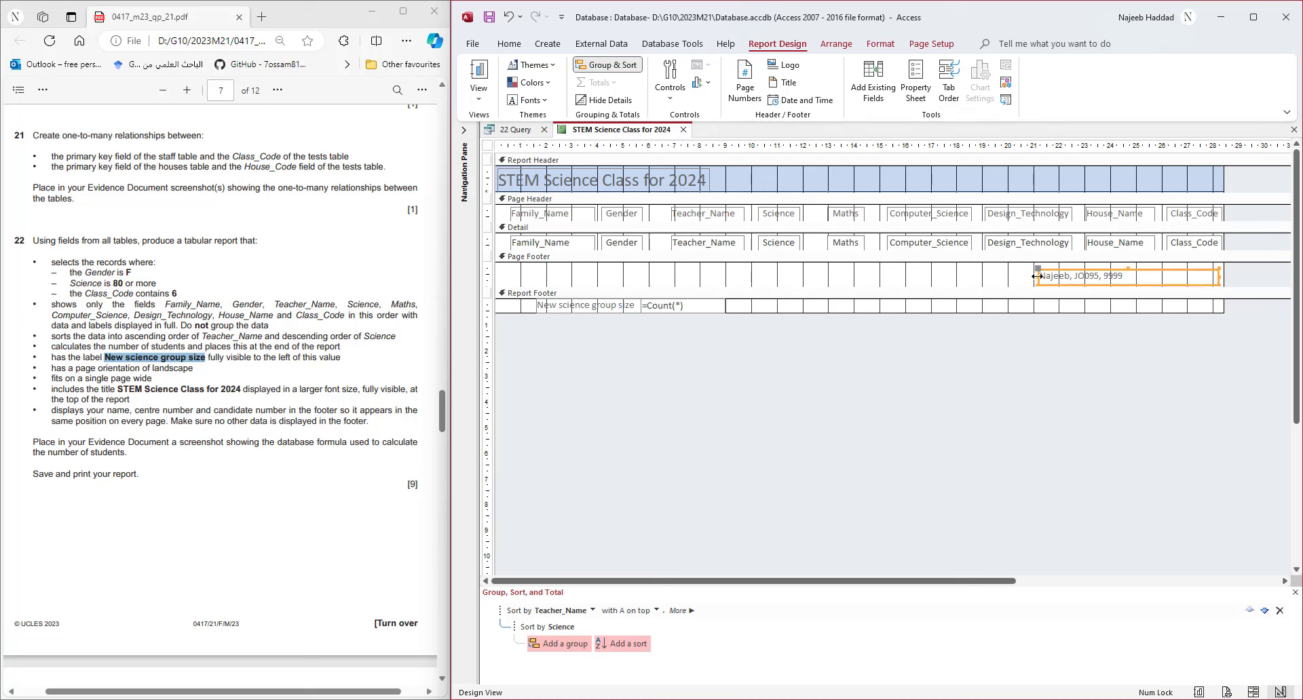
{"action": "left_click_drag", "start_coordinate": [1037, 277], "coordinate": [1126, 277]}
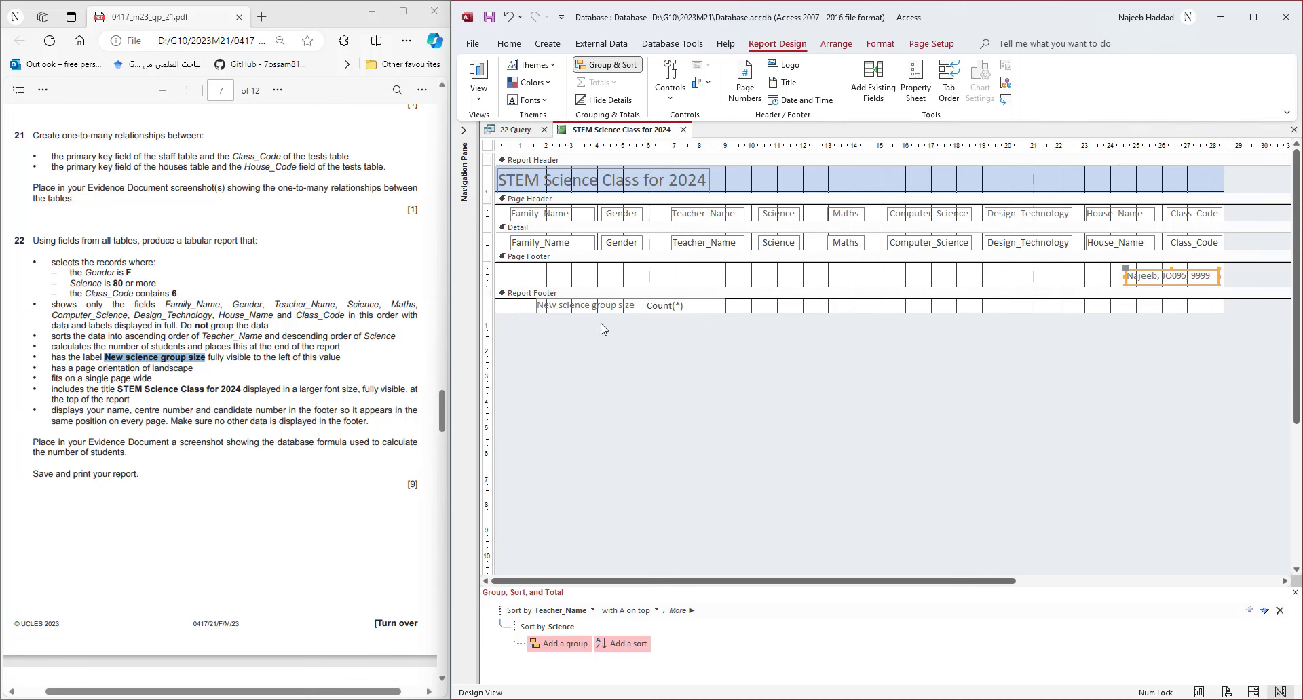
- Select the group-size label and count box together and nudge them left
{"action": "left_click_drag", "start_coordinate": [737, 305], "coordinate": [615, 324]}
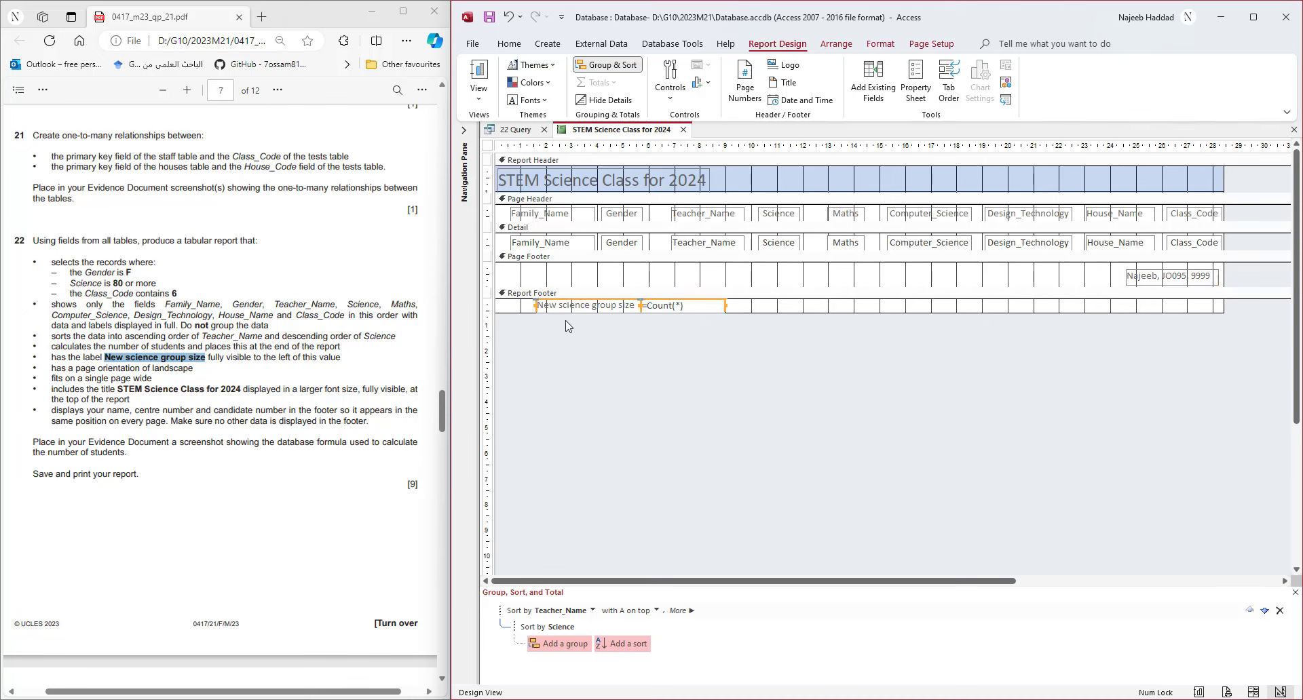
{"action": "key", "text": "Left"}
{"action": "key", "text": "Left"}
{"action": "key", "text": "Left"}
{"action": "key", "text": "Left"}
{"action": "key", "text": "Left"}
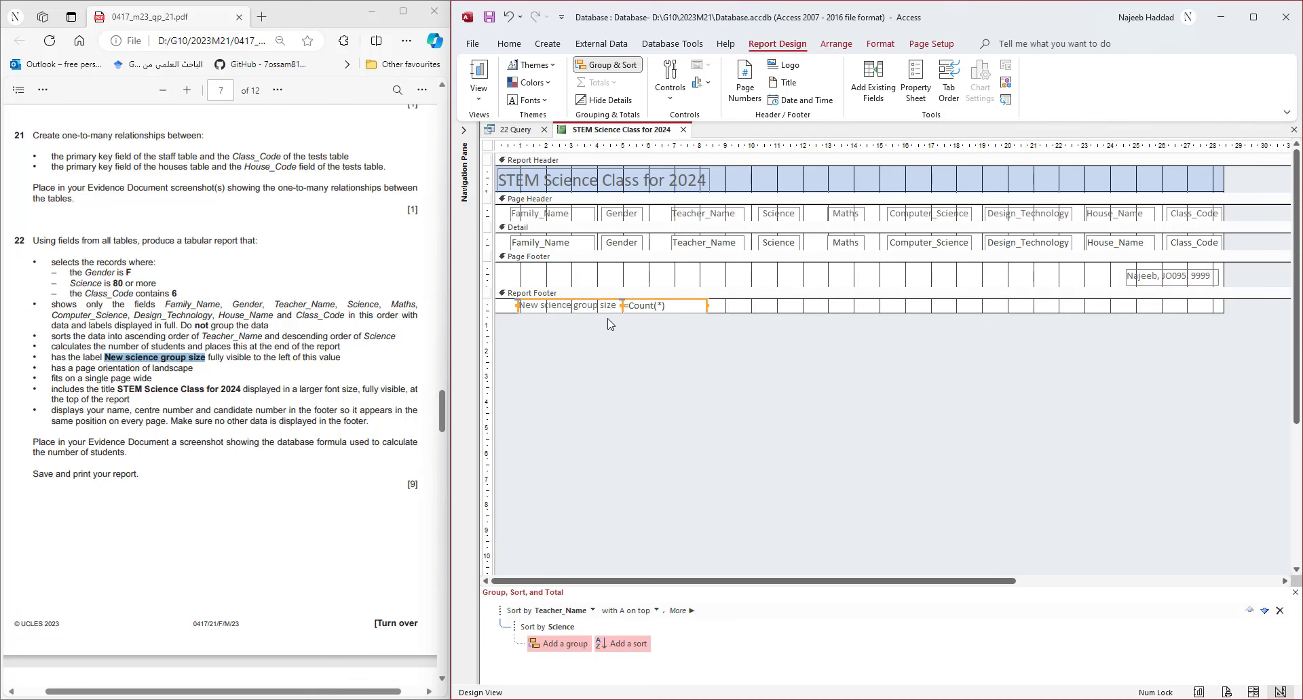
{"action": "key", "text": "Left"}
{"action": "key", "text": "Left"}
{"action": "key", "text": "Left"}
{"action": "key", "text": "Left"}
{"action": "left_click", "coordinate": [482, 100]}
{"action": "left_click", "coordinate": [516, 157]}
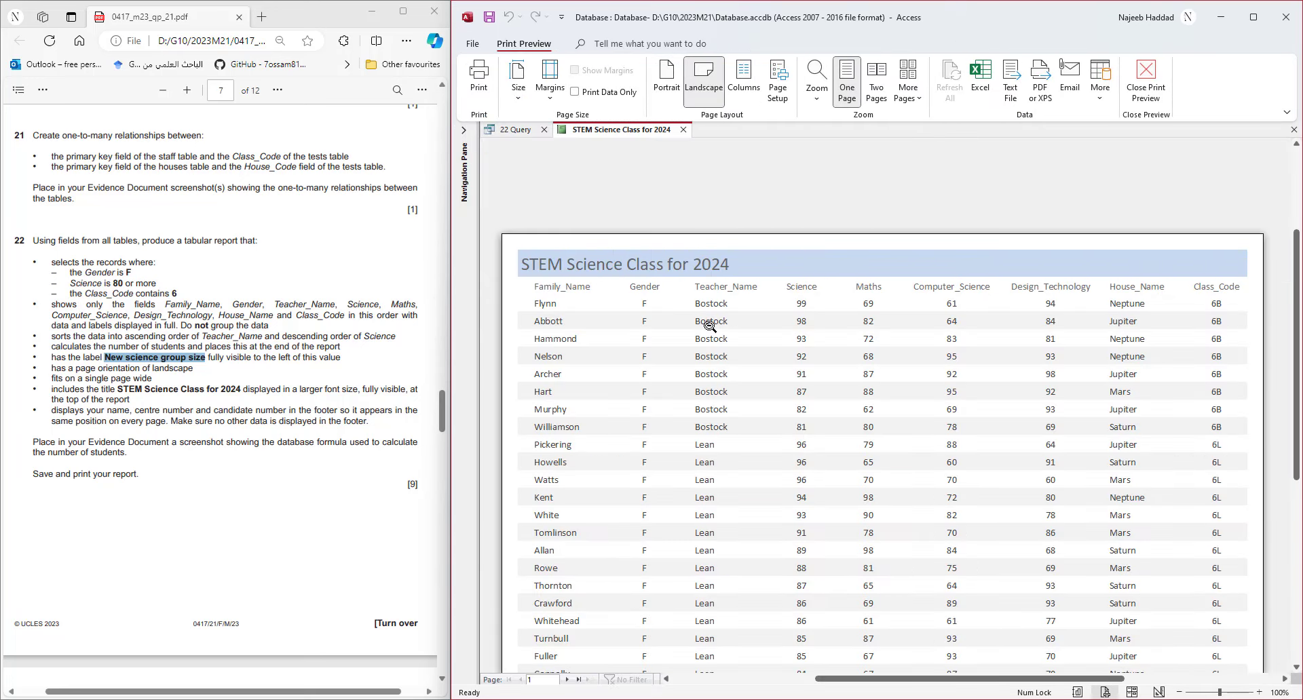
{"action": "scroll", "coordinate": [714, 332], "scroll_direction": "down", "scroll_amount": 1}
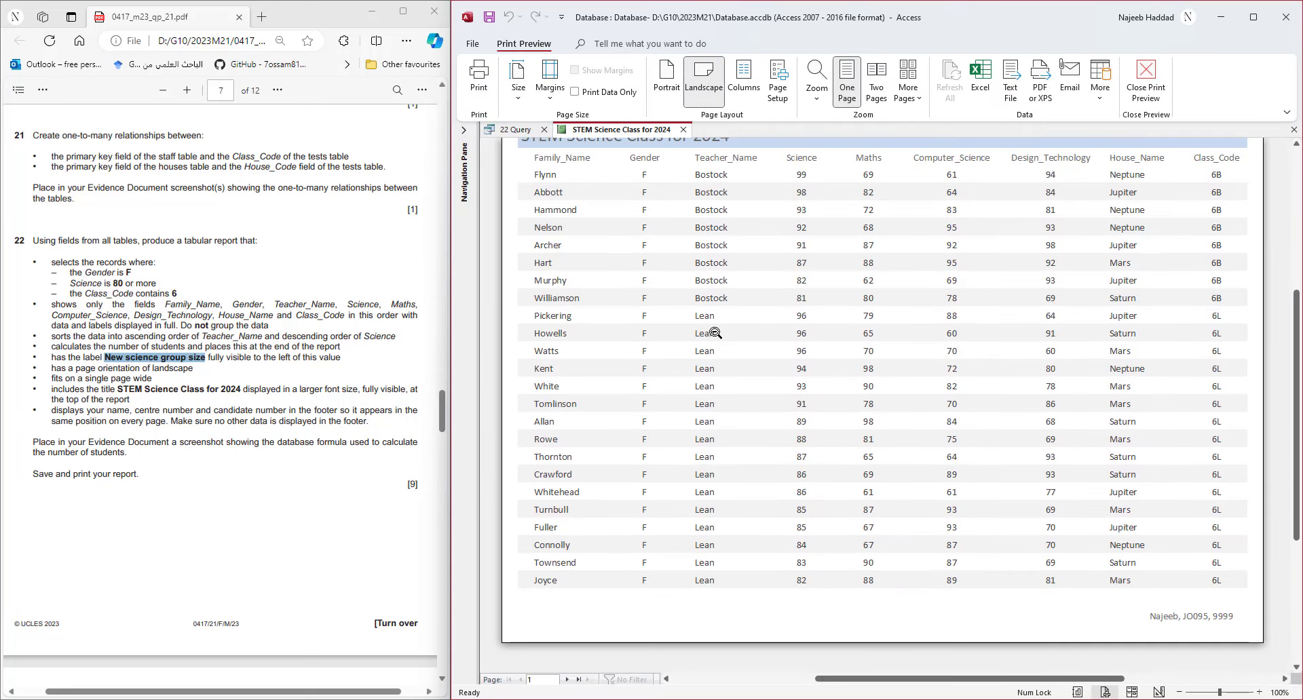
{"action": "left_click", "coordinate": [569, 679]}
{"action": "scroll", "coordinate": [751, 431], "scroll_direction": "up", "scroll_amount": 2}
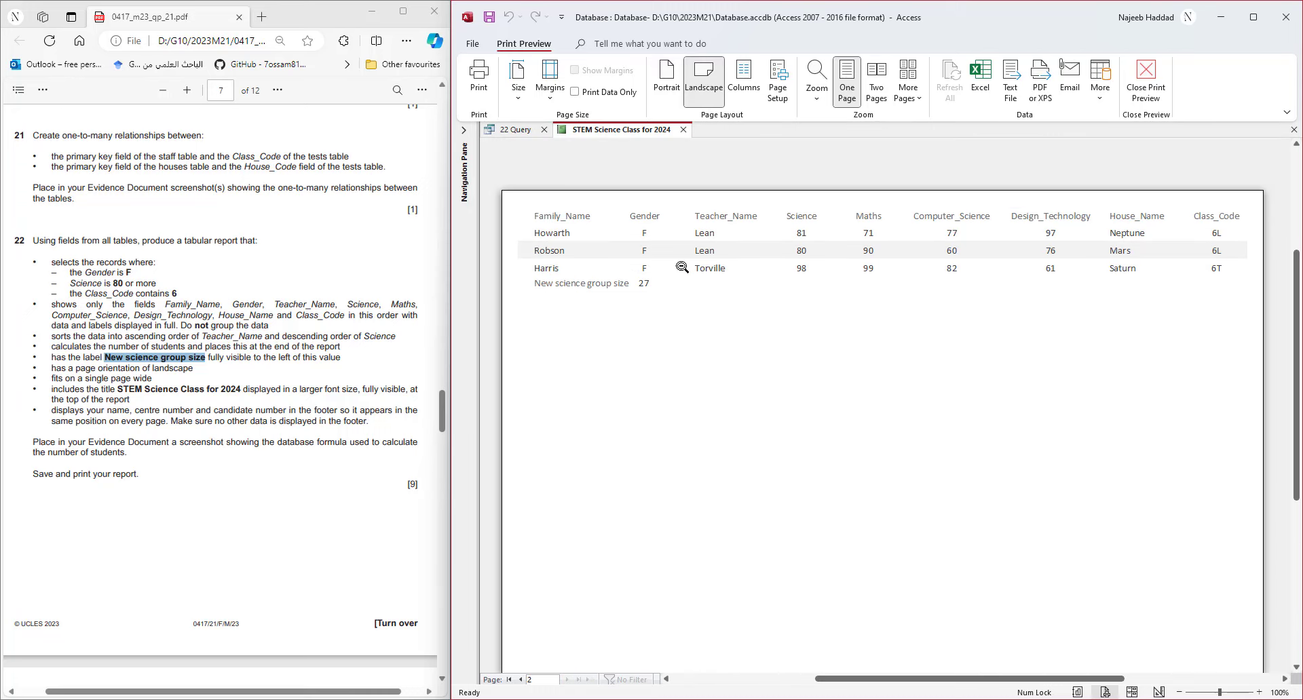
{"action": "scroll", "coordinate": [725, 283], "scroll_direction": "down", "scroll_amount": 3}
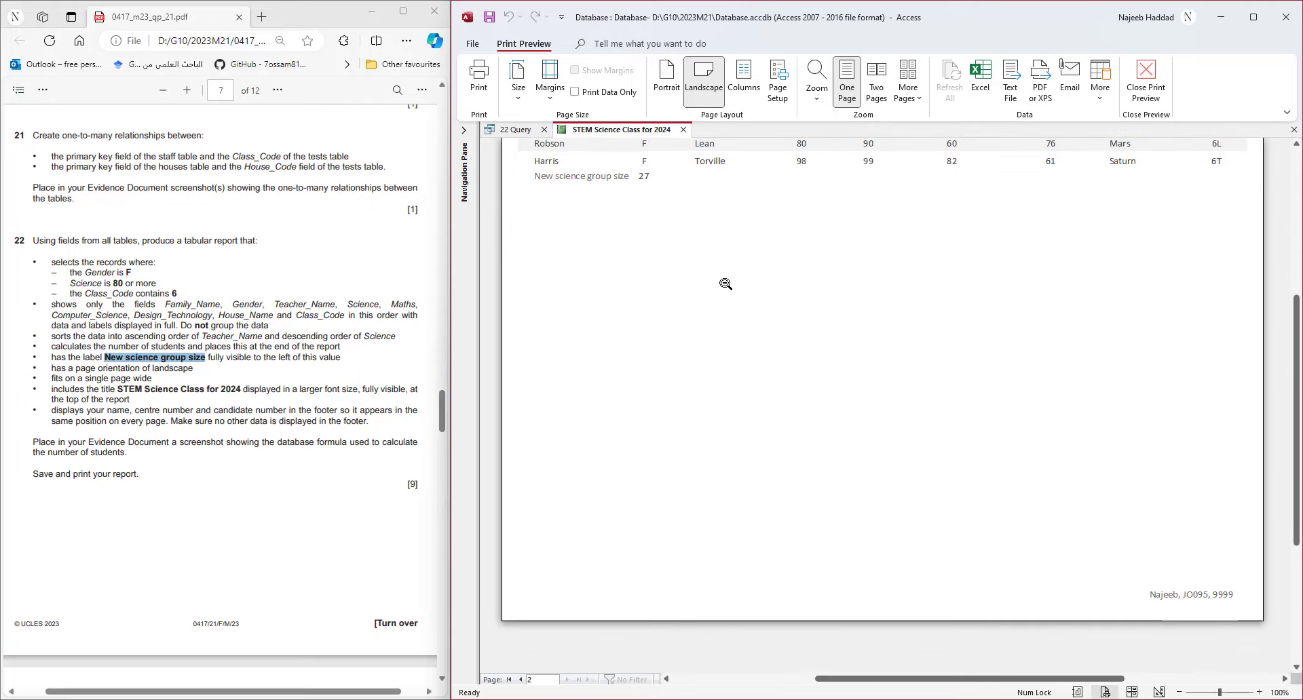
{"action": "scroll", "coordinate": [725, 284], "scroll_direction": "up", "scroll_amount": 3}
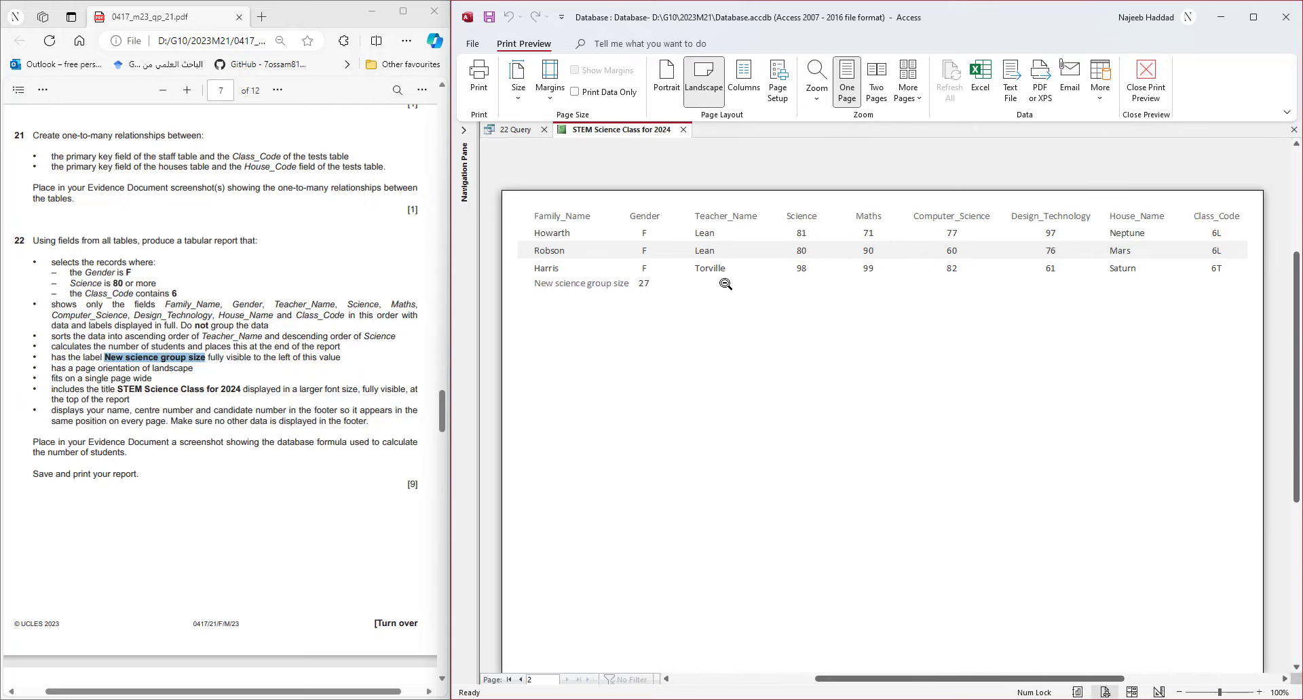
{"action": "left_click", "coordinate": [1151, 100]}
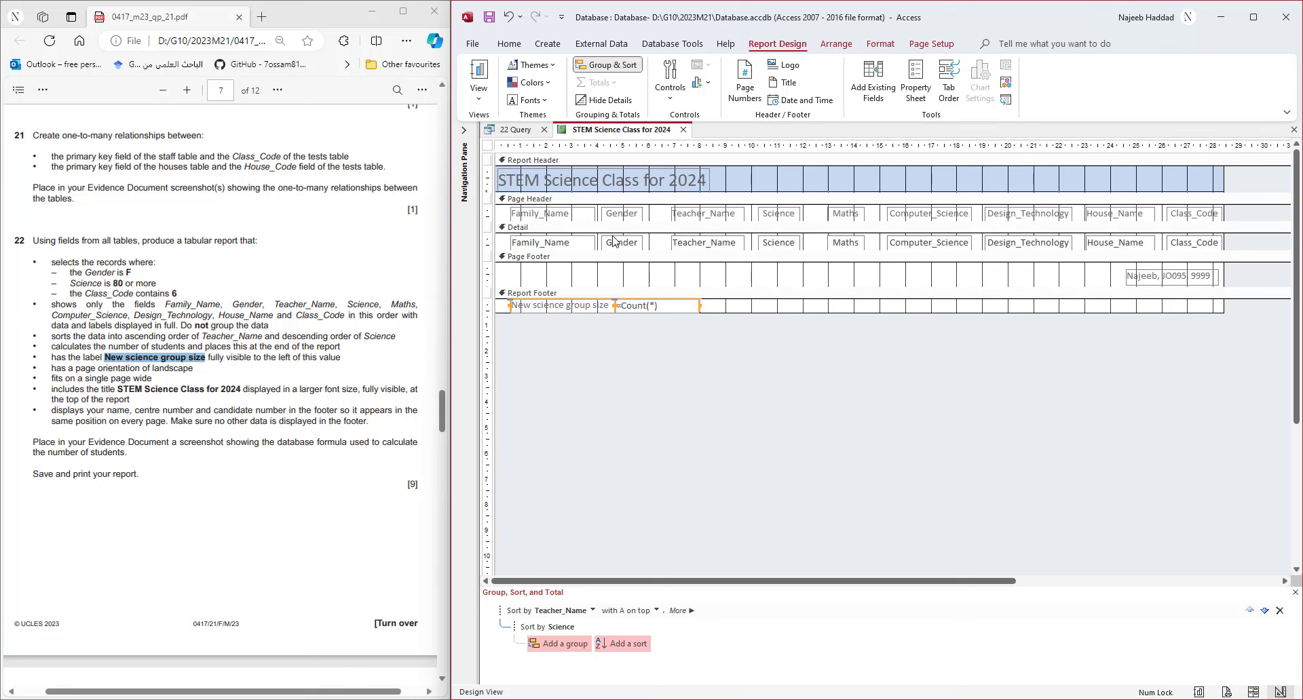
- Nudge all Detail fields up and shrink the Detail section's height to fit them
{"action": "left_click", "coordinate": [487, 242]}
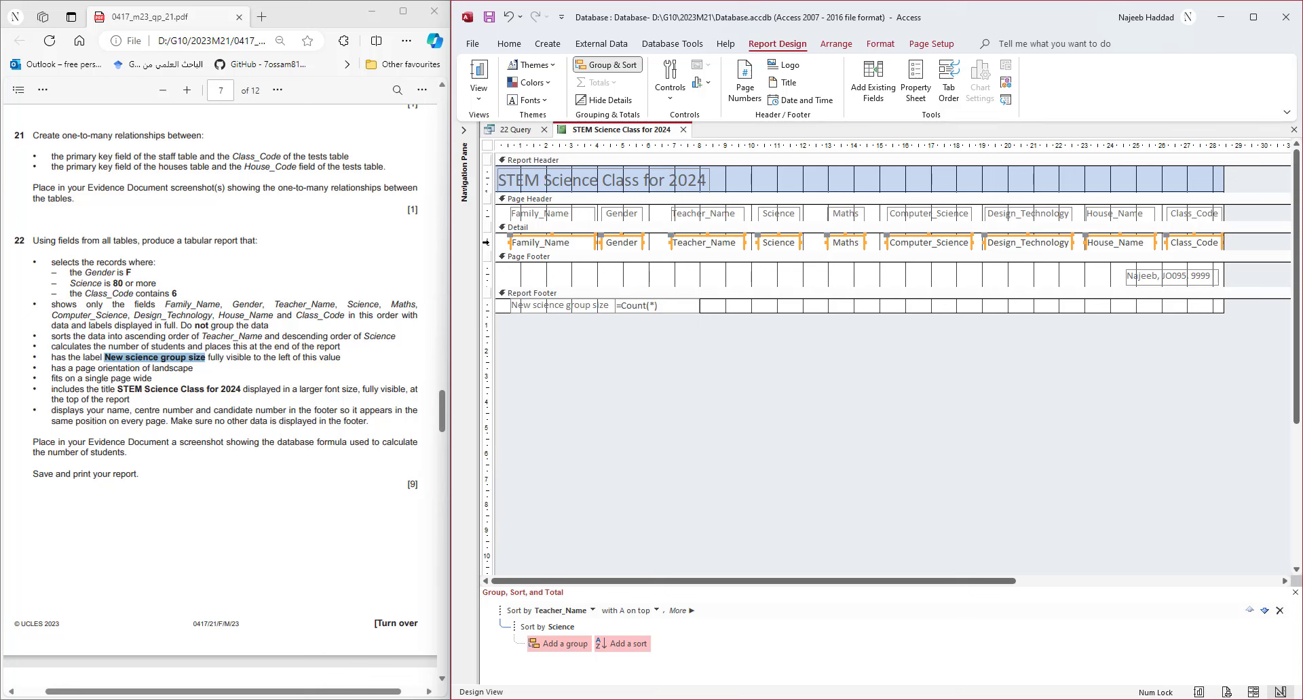
{"action": "key", "text": "Up"}
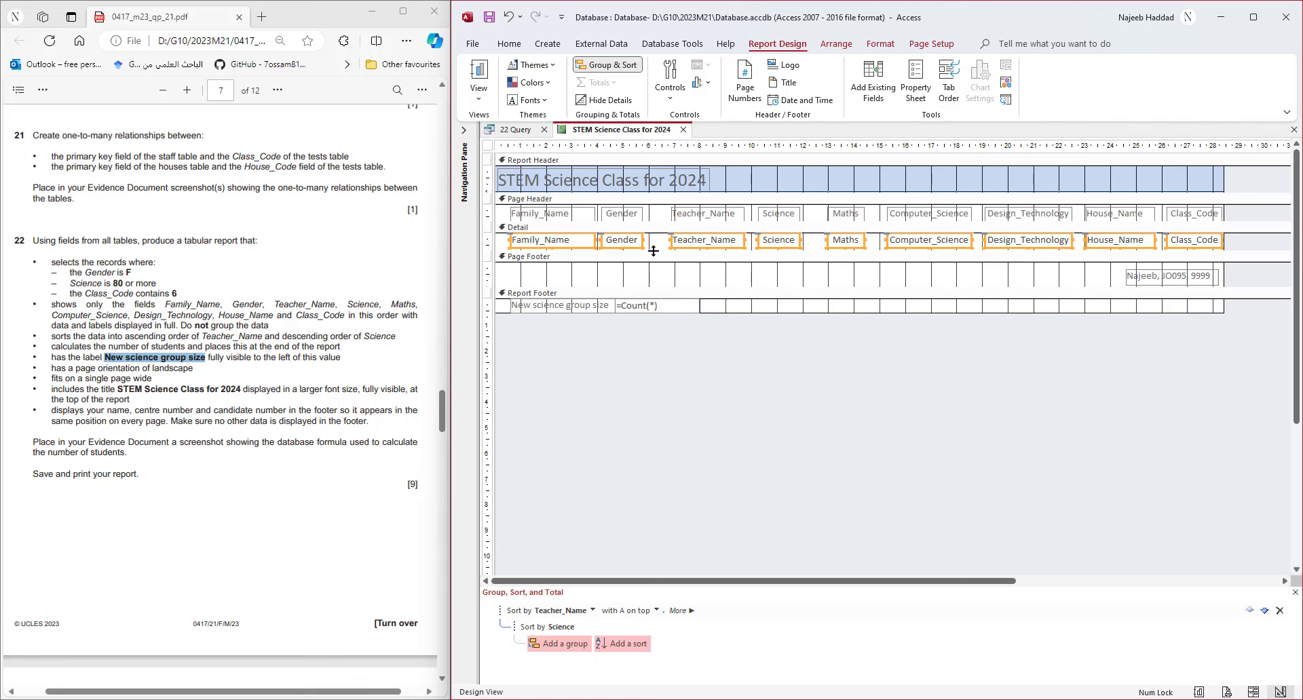
{"action": "left_click_drag", "start_coordinate": [652, 251], "coordinate": [653, 248]}
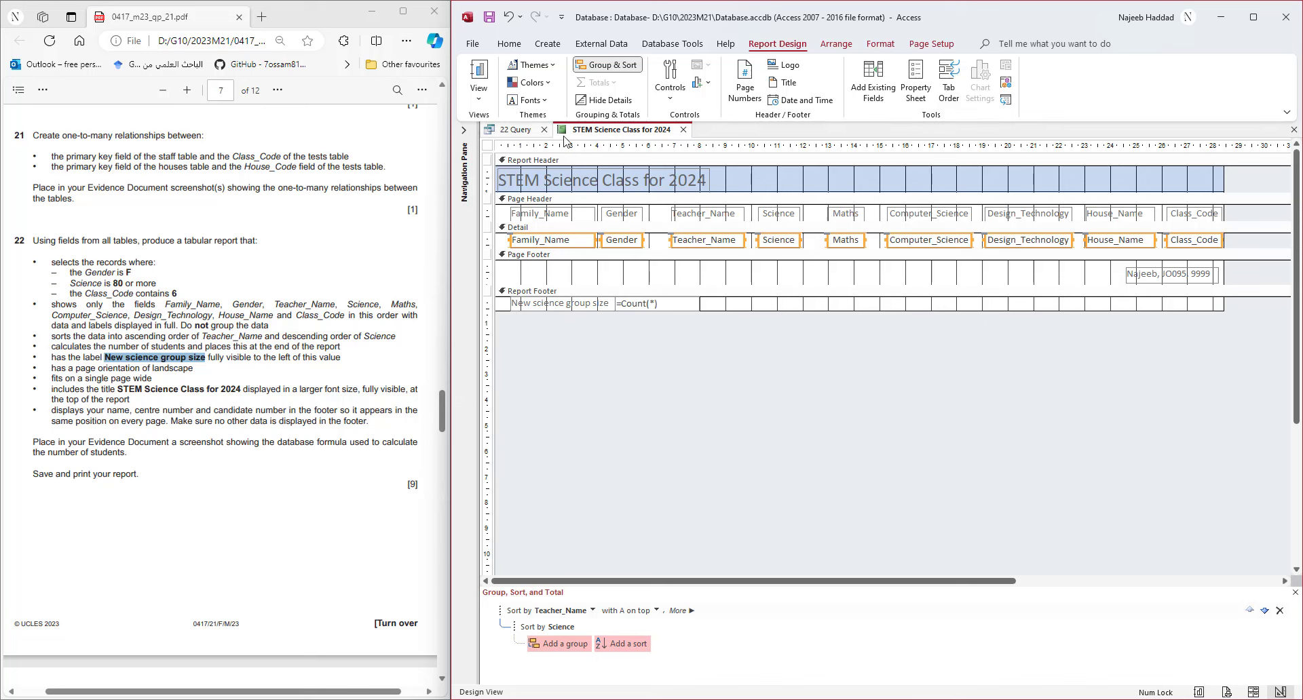
{"action": "right_click", "coordinate": [614, 133]}
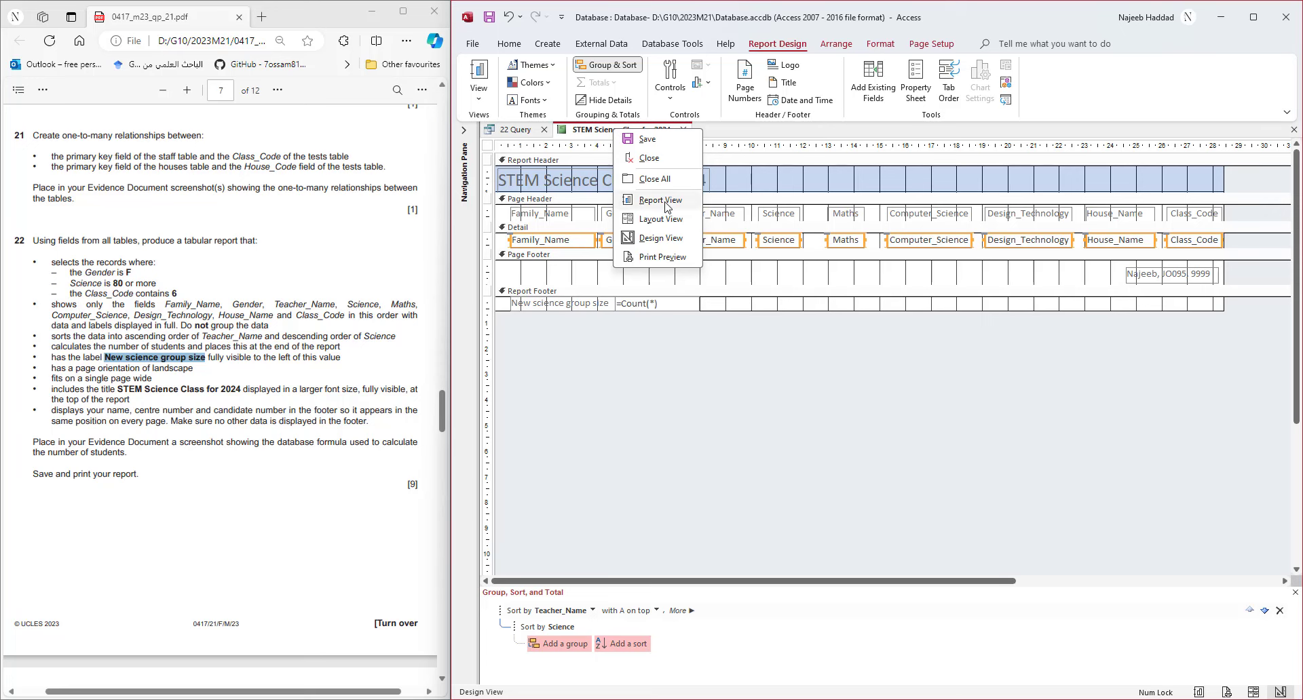
- Preview the STEM Science Class for 2024 report down to its 'New science group size 27' footer
{"action": "left_click", "coordinate": [661, 258]}
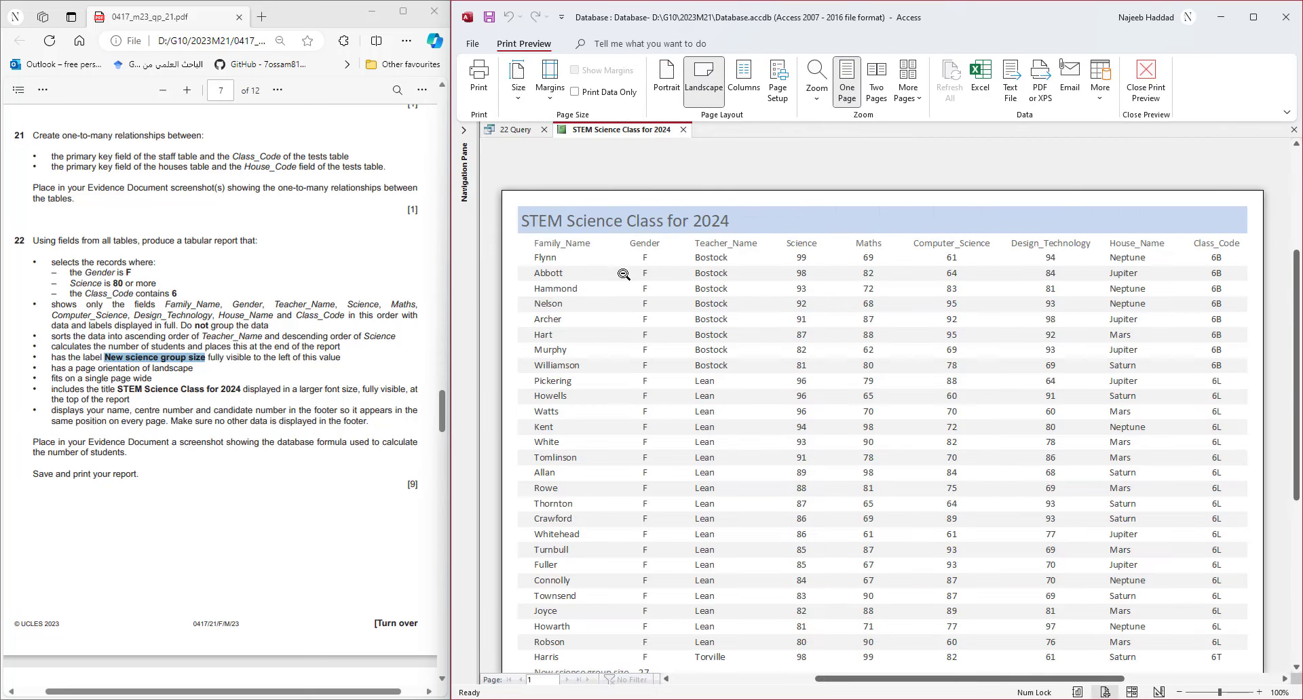
{"action": "scroll", "coordinate": [640, 379], "scroll_direction": "down", "scroll_amount": 2}
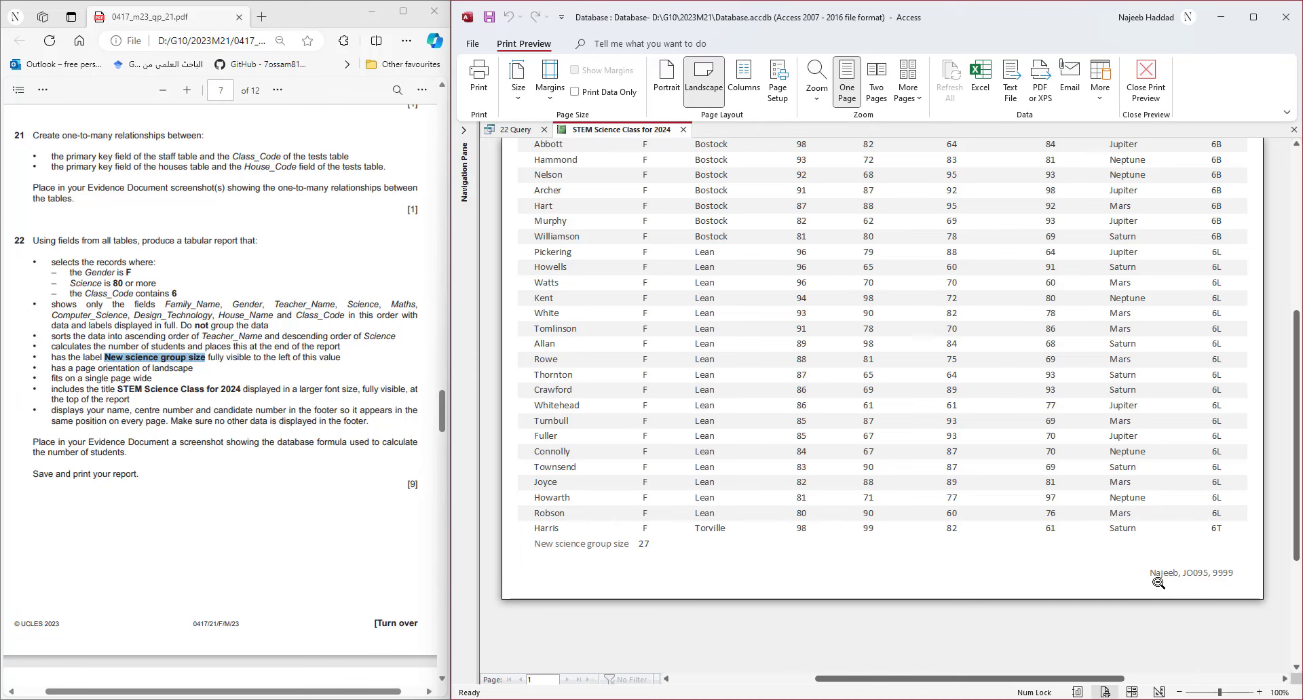
{"action": "scroll", "coordinate": [1086, 529], "scroll_direction": "up", "scroll_amount": 3}
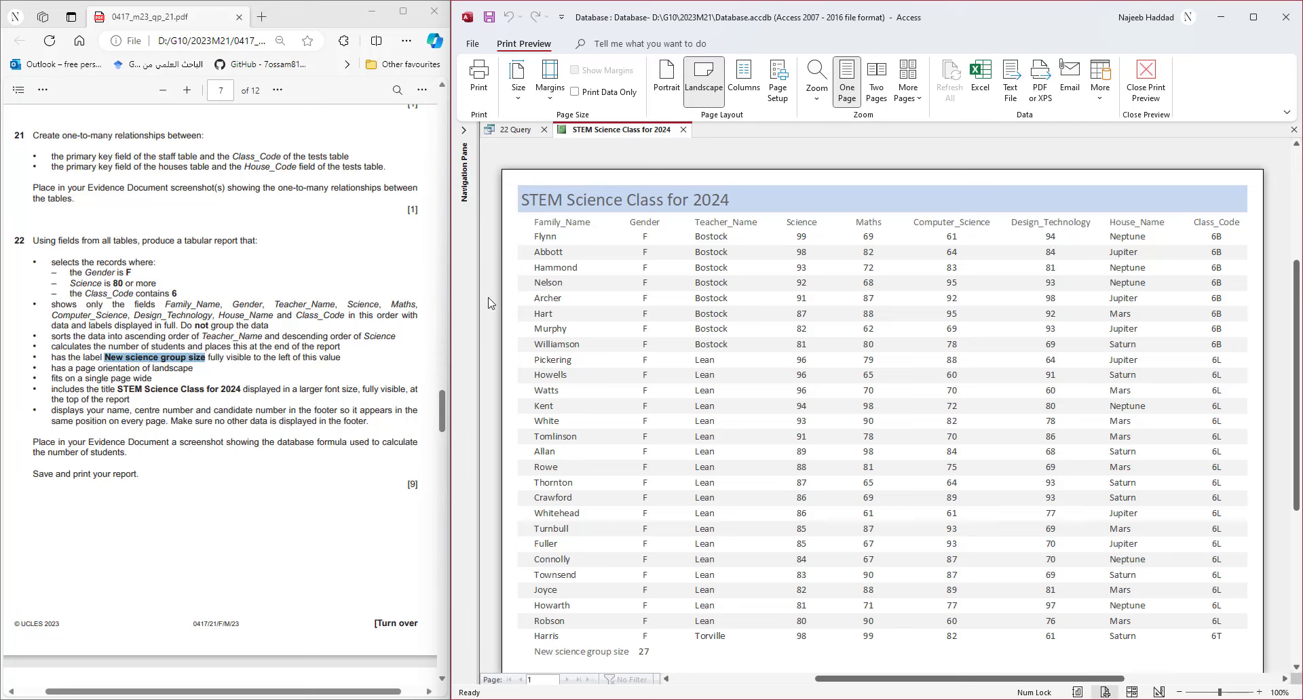
{"action": "right_click", "coordinate": [600, 132]}
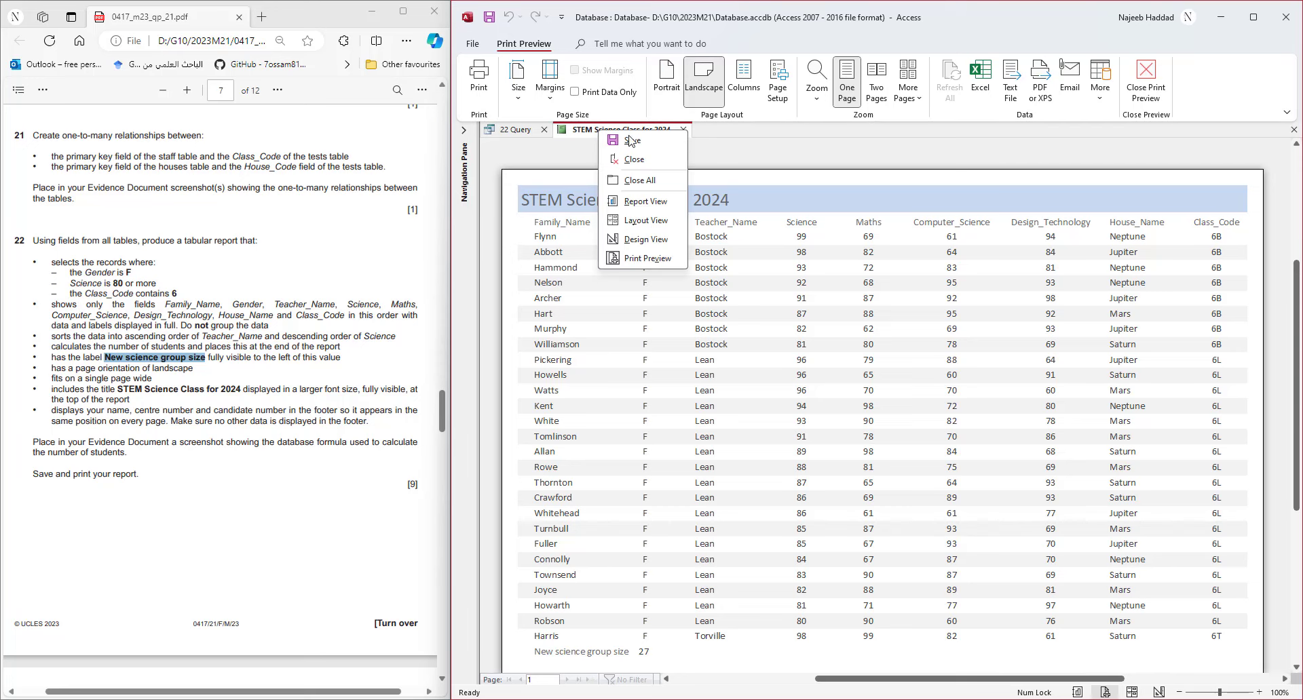
- In Design View, snip the Report Footer showing 'New science group size' and its =Count(*) formula
{"action": "left_click", "coordinate": [648, 243]}
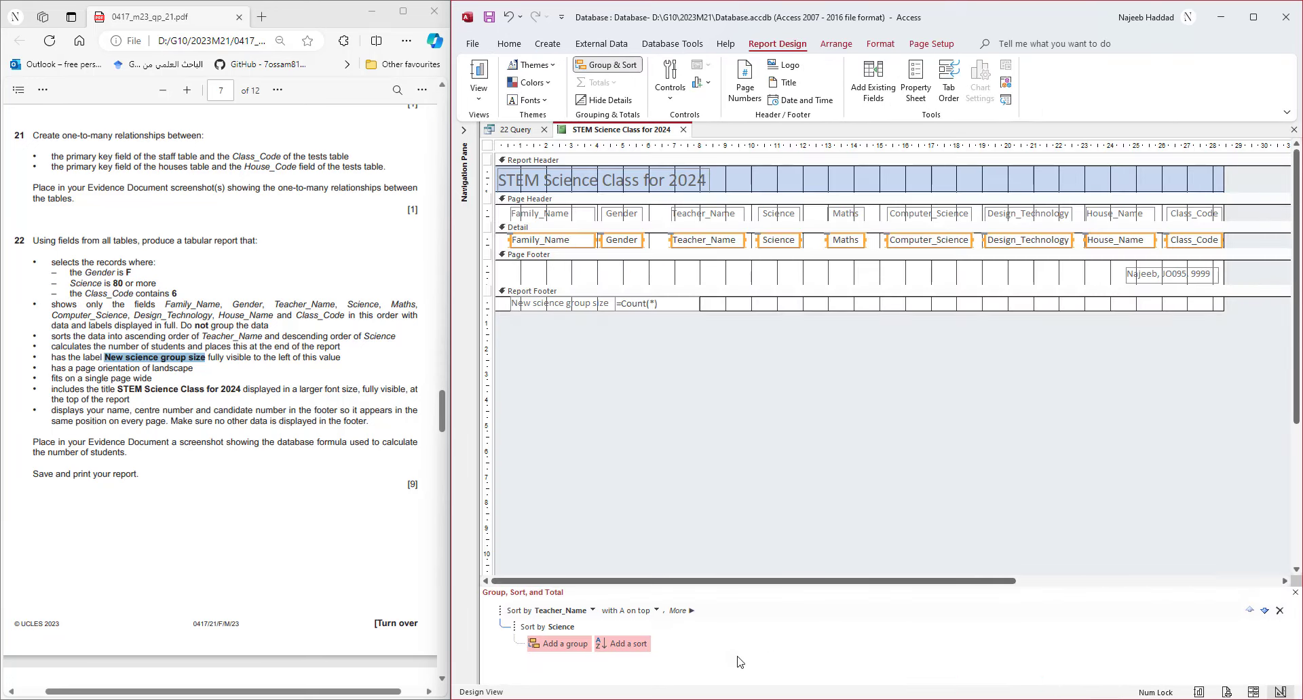
{"action": "left_click", "coordinate": [882, 699]}
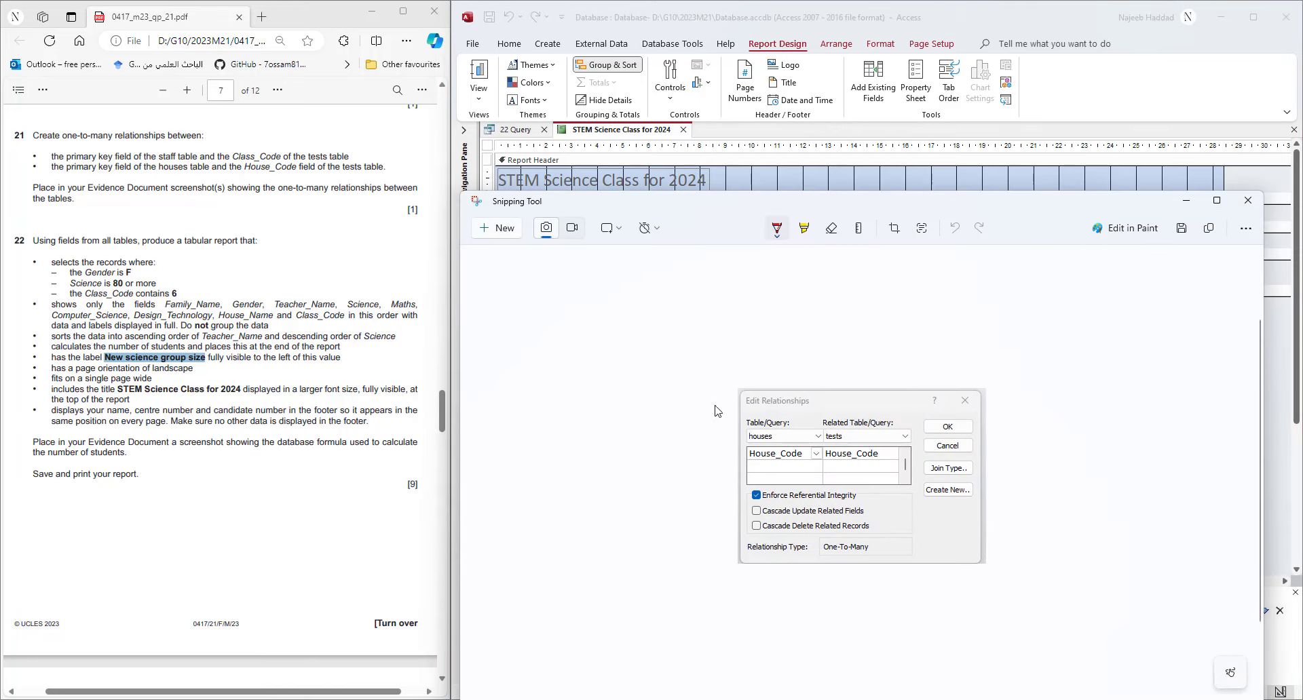
{"action": "left_click", "coordinate": [505, 230]}
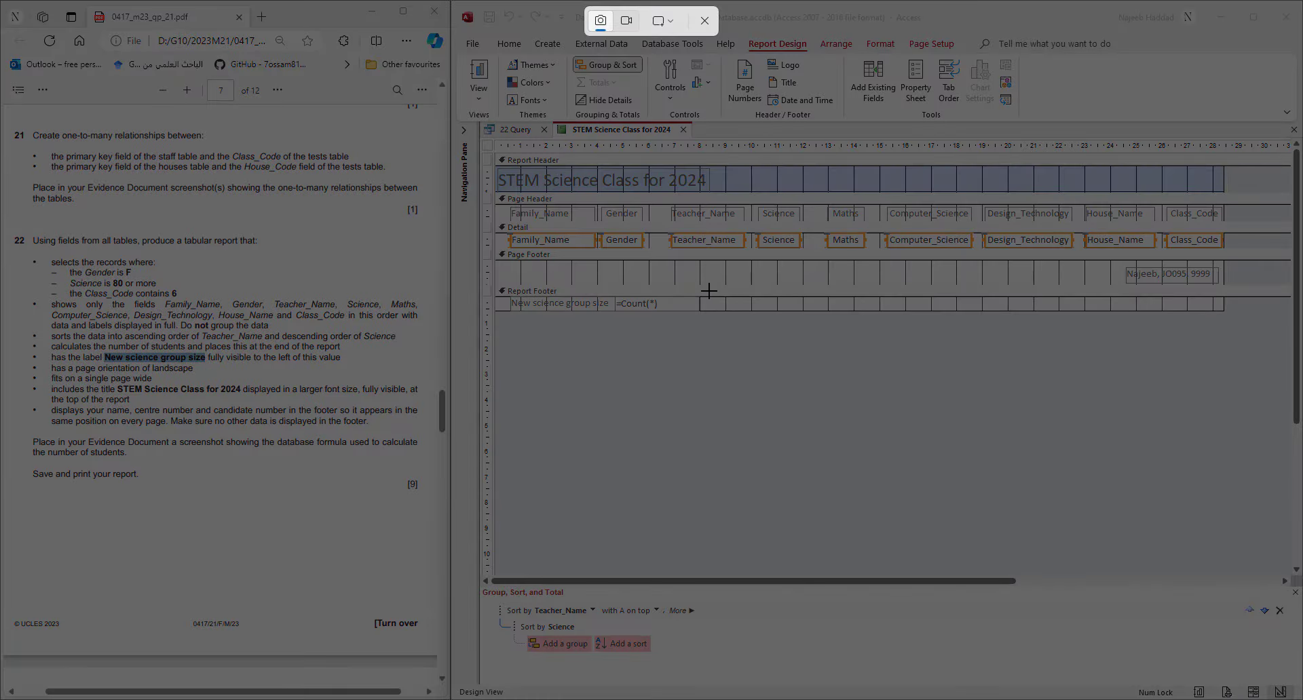
{"action": "left_click_drag", "start_coordinate": [708, 292], "coordinate": [496, 316]}
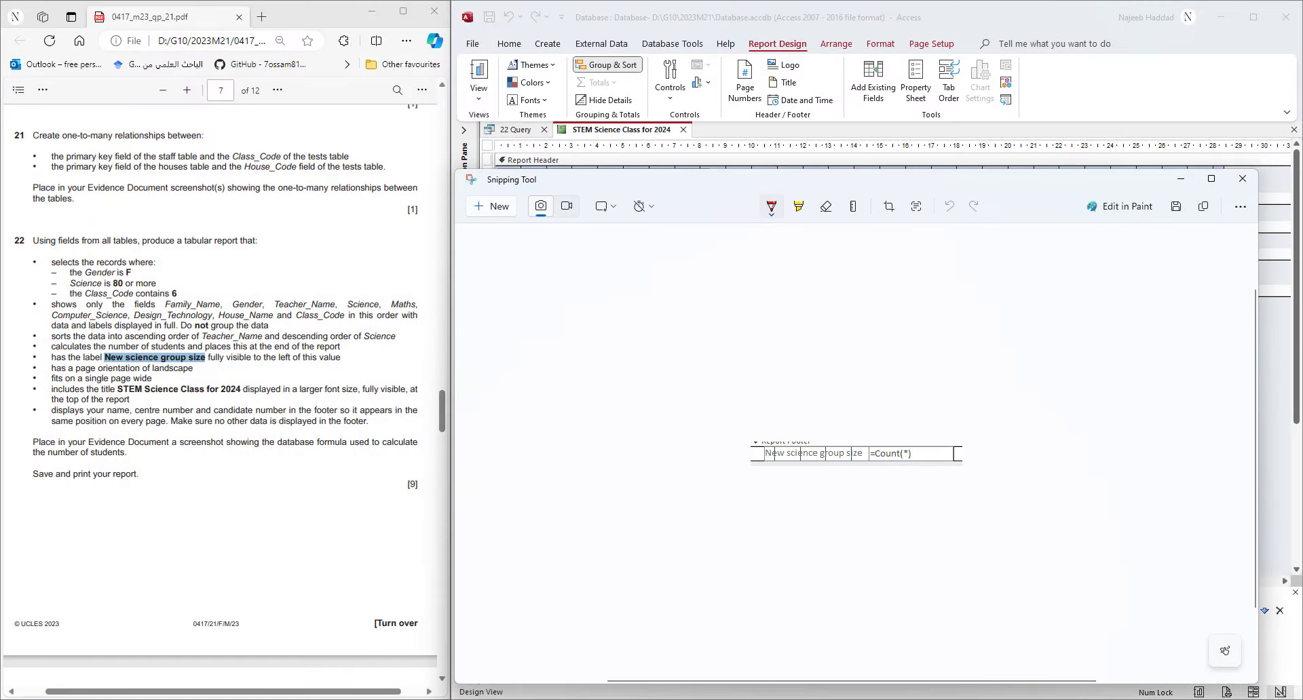
{"action": "left_click", "coordinate": [838, 699]}
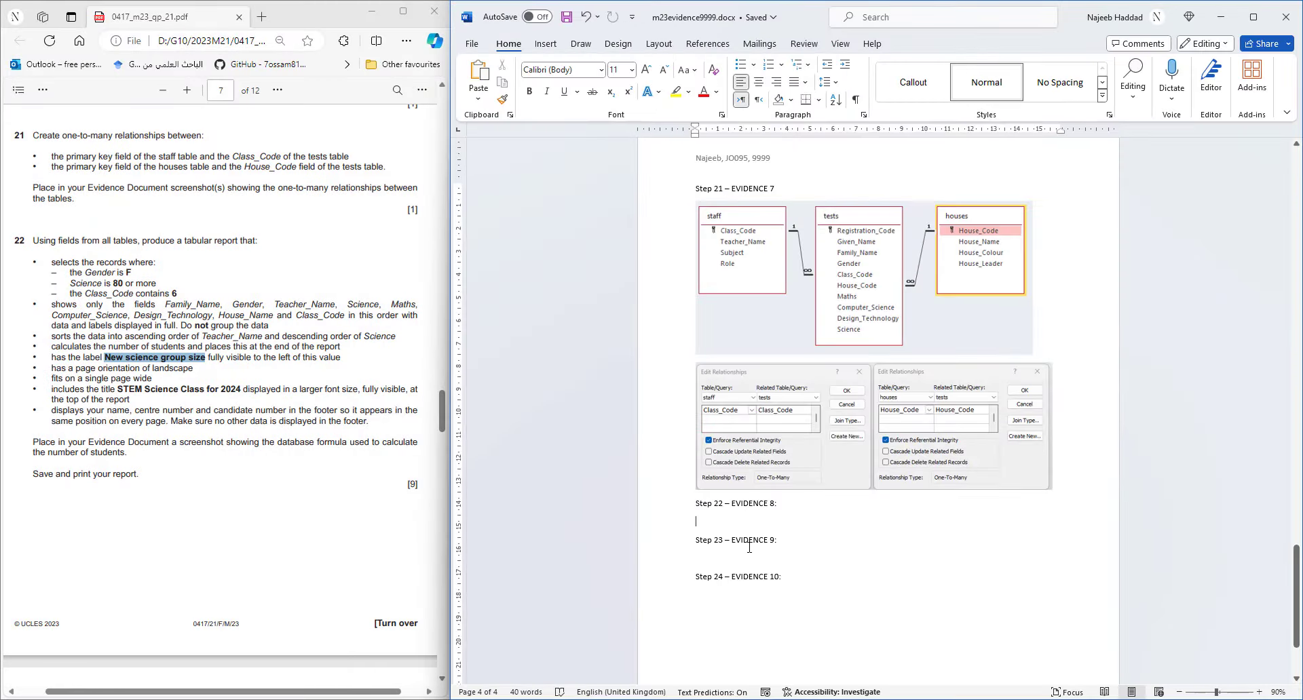
- Paste the footer snip under Step 22 – EVIDENCE 8 and save the evidence document
{"action": "right_click", "coordinate": [731, 519]}
{"action": "left_click", "coordinate": [765, 350]}
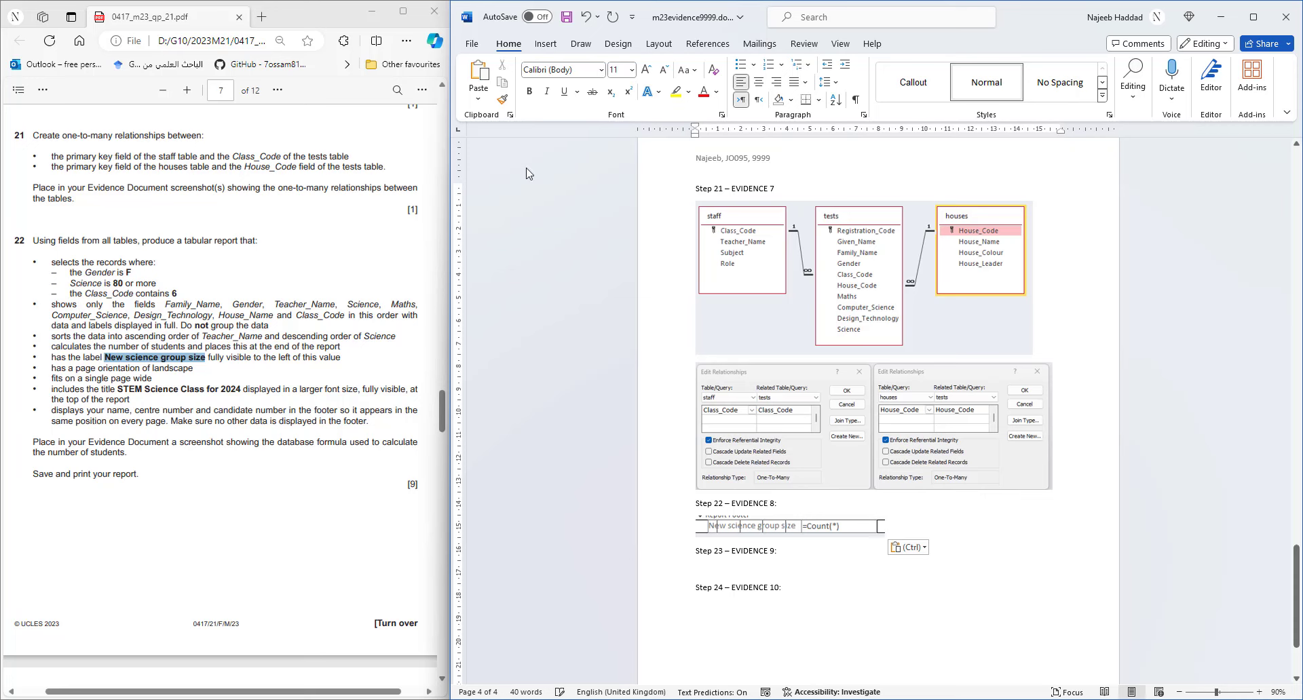
{"action": "left_click", "coordinate": [564, 17]}
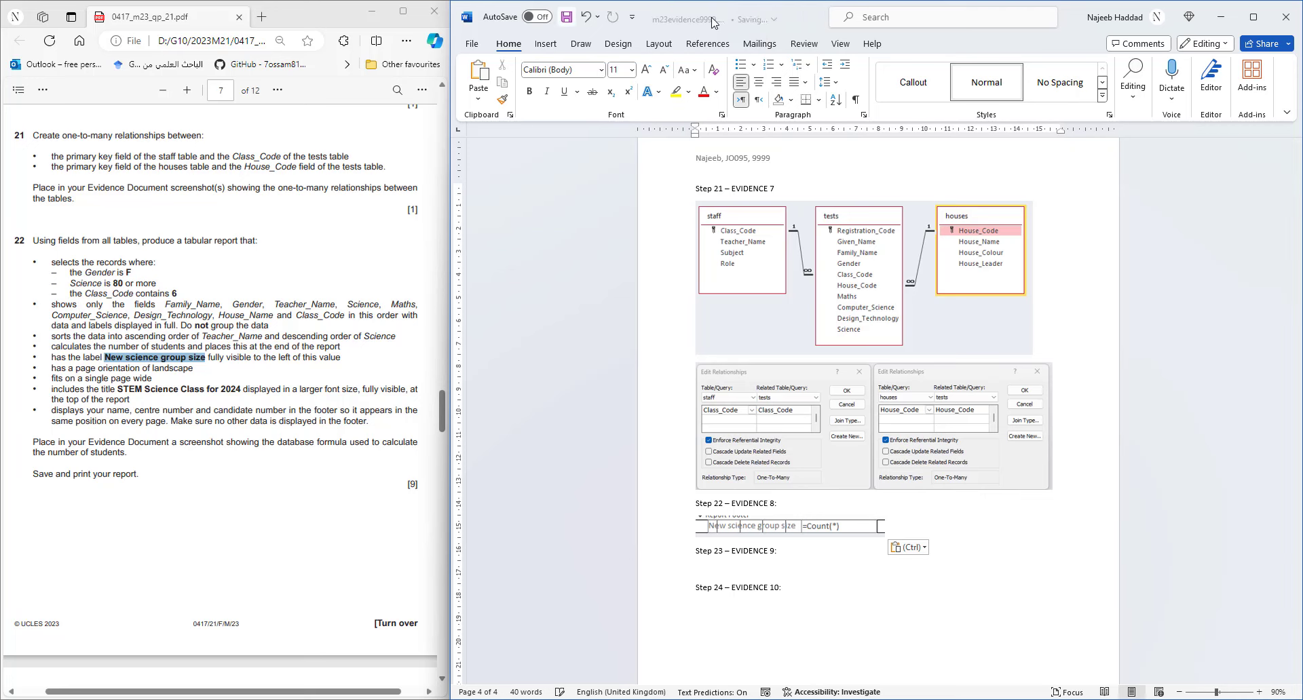
- Minimize Word, close Snipping Tool, and save the Access report design
{"action": "left_click", "coordinate": [1220, 17]}
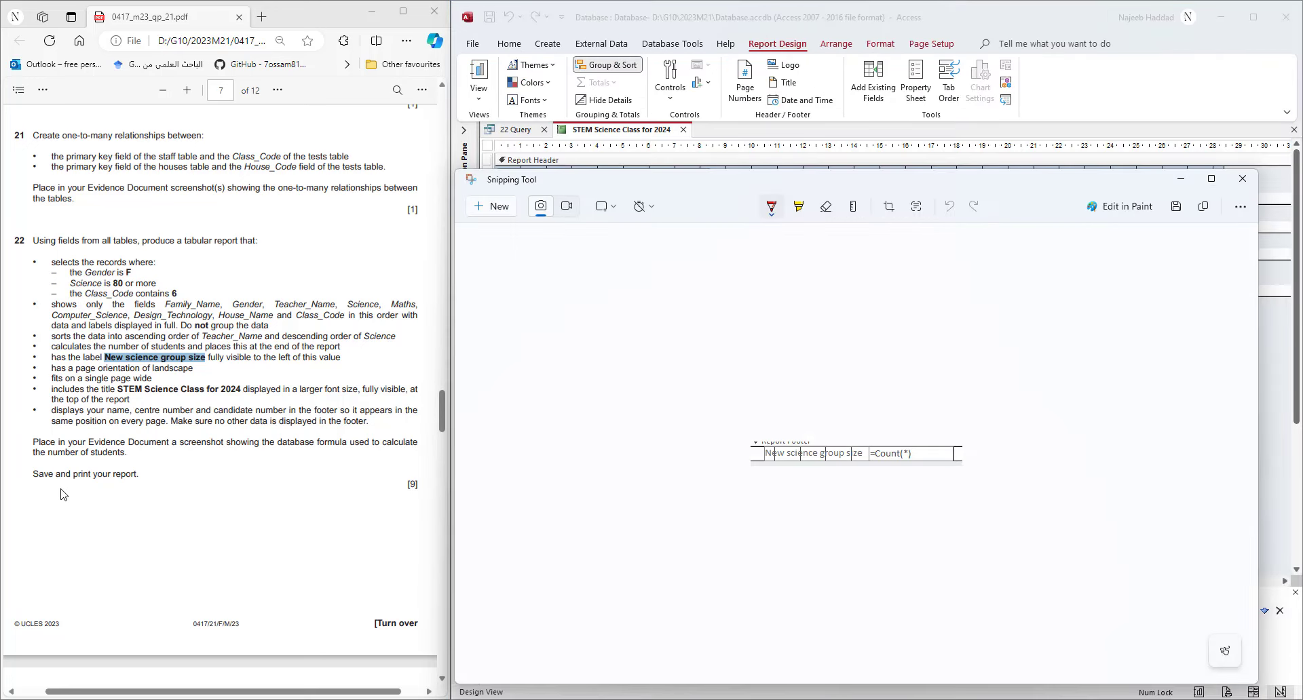
{"action": "left_click", "coordinate": [1180, 179]}
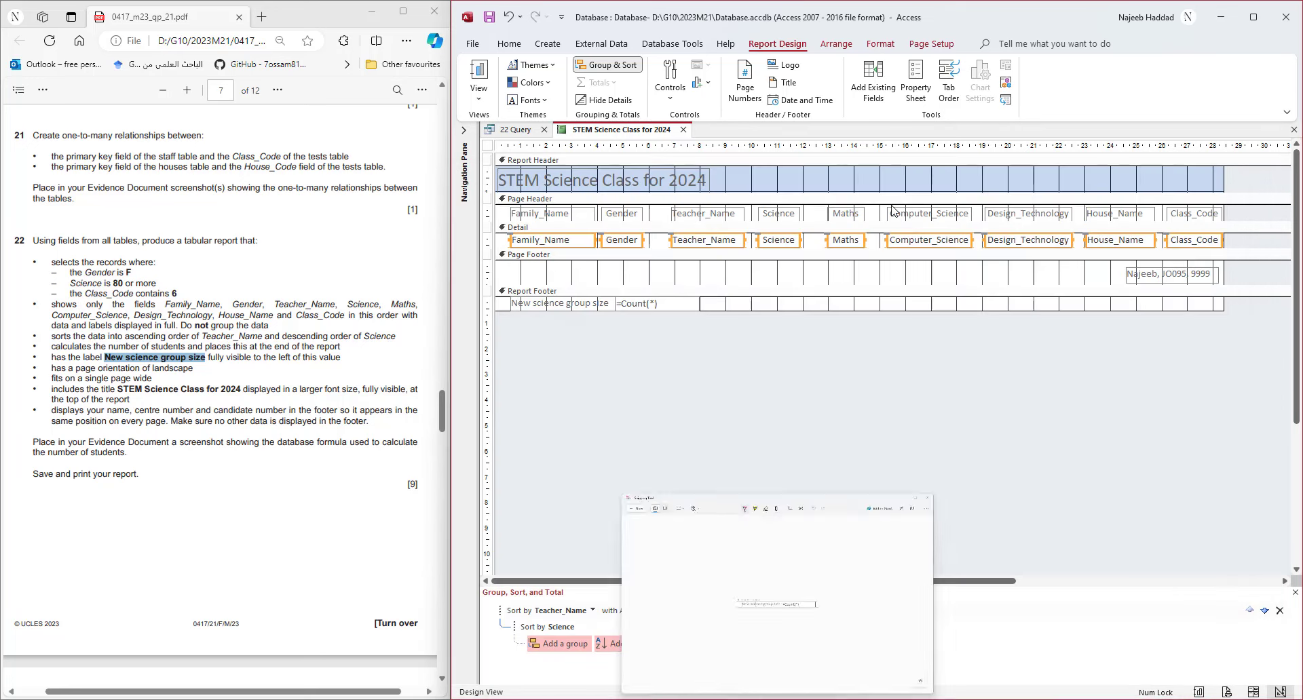
{"action": "left_click", "coordinate": [489, 18]}
- Print the report from Print Preview to the Microsoft Print to PDF printer
{"action": "right_click", "coordinate": [624, 131]}
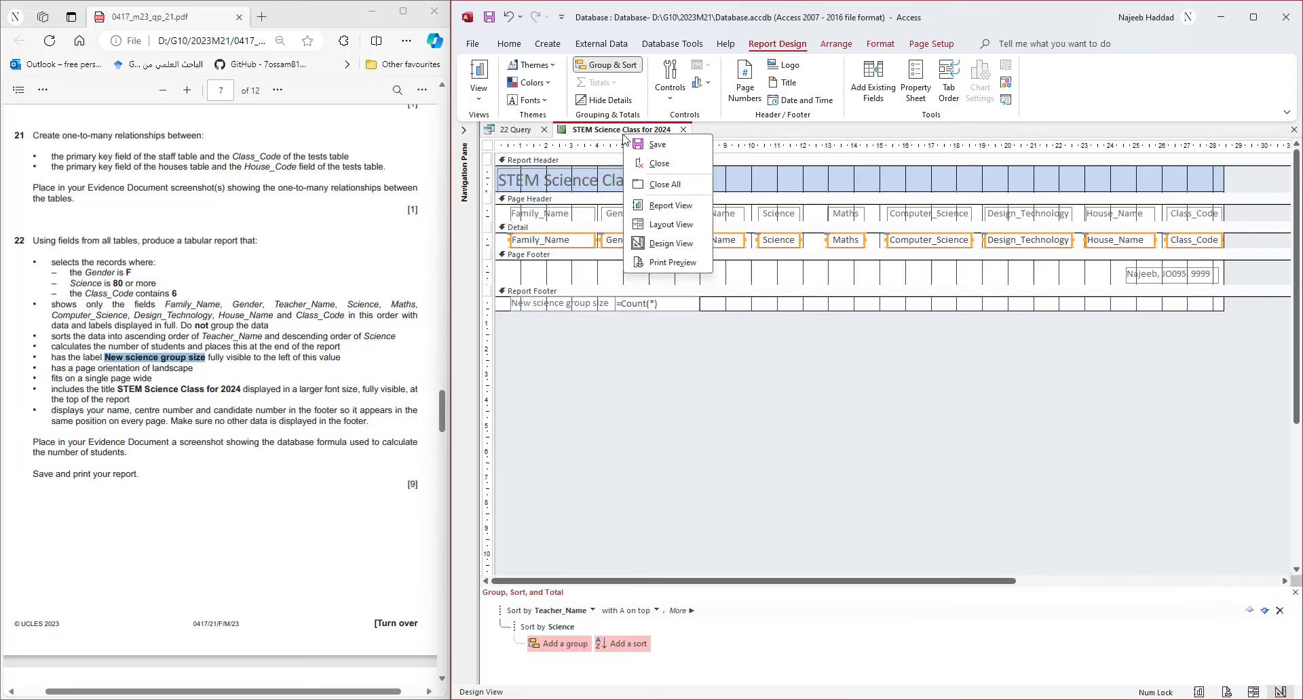
{"action": "left_click", "coordinate": [667, 264]}
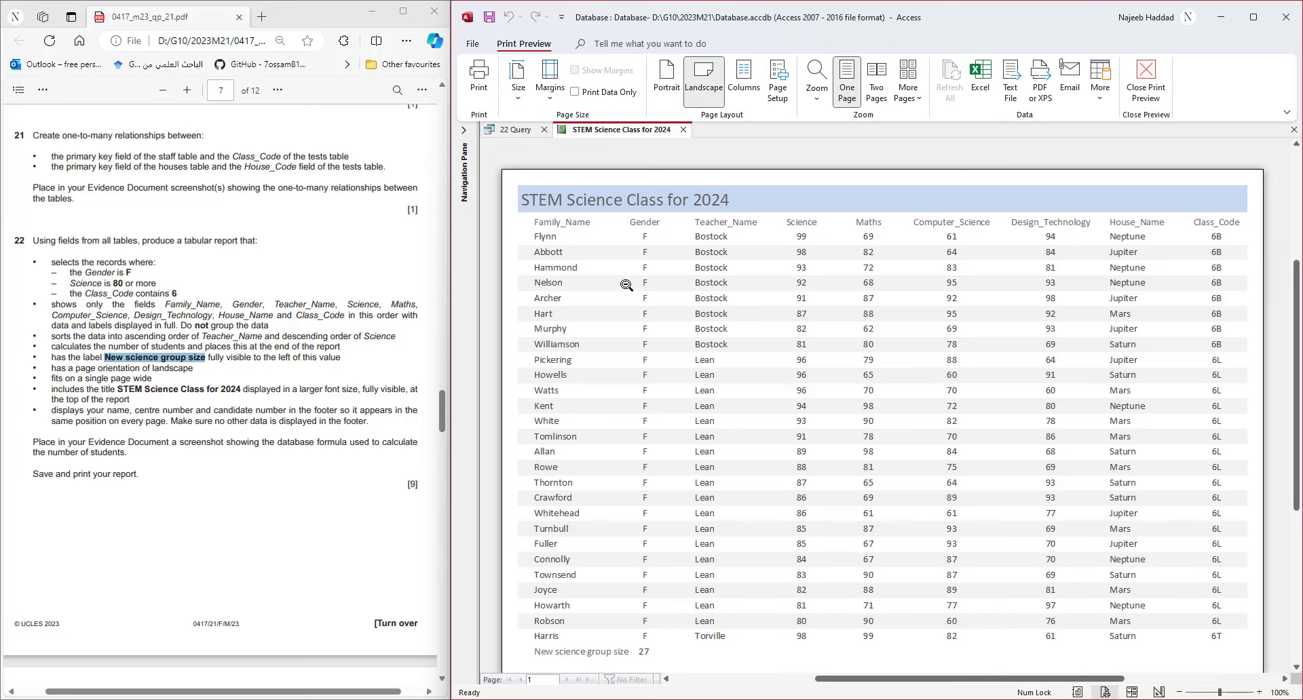
{"action": "left_click", "coordinate": [478, 78]}
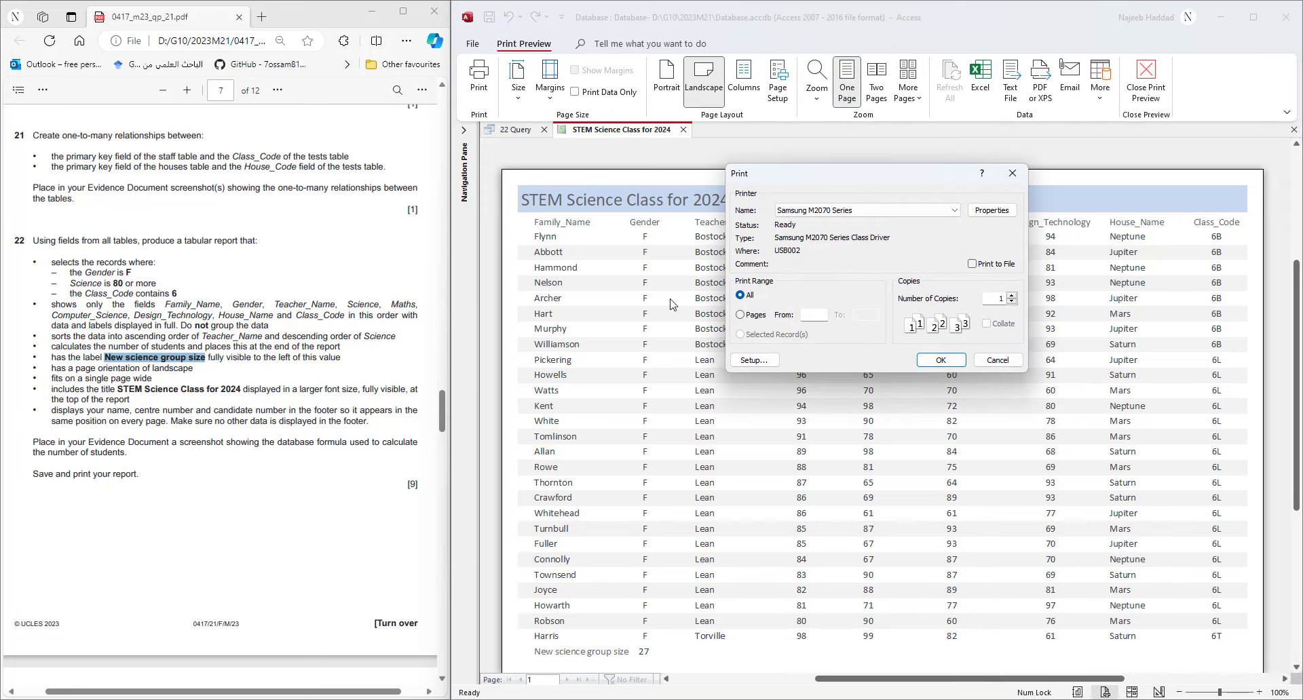
{"action": "left_click", "coordinate": [882, 211]}
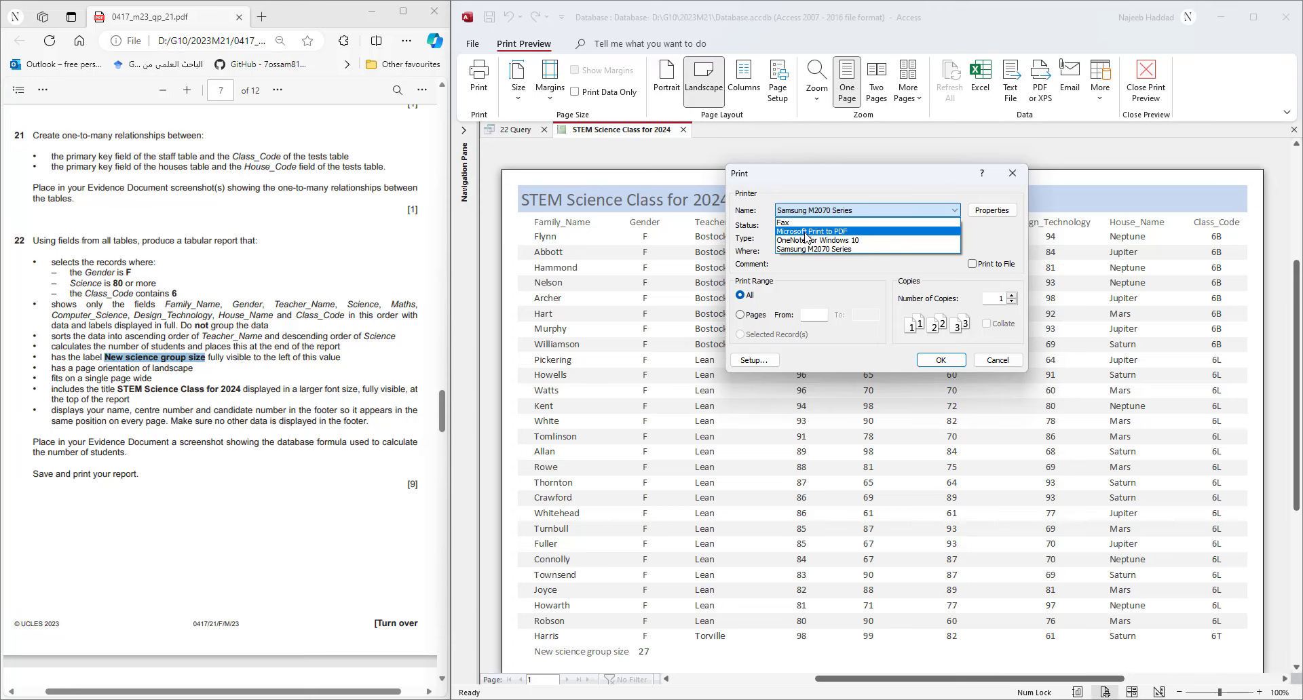
{"action": "left_click", "coordinate": [805, 234]}
{"action": "left_click", "coordinate": [940, 359]}
- Save the PDF output as Printout2.pdf in the 2023M21 folder
{"action": "left_click", "coordinate": [837, 393]}
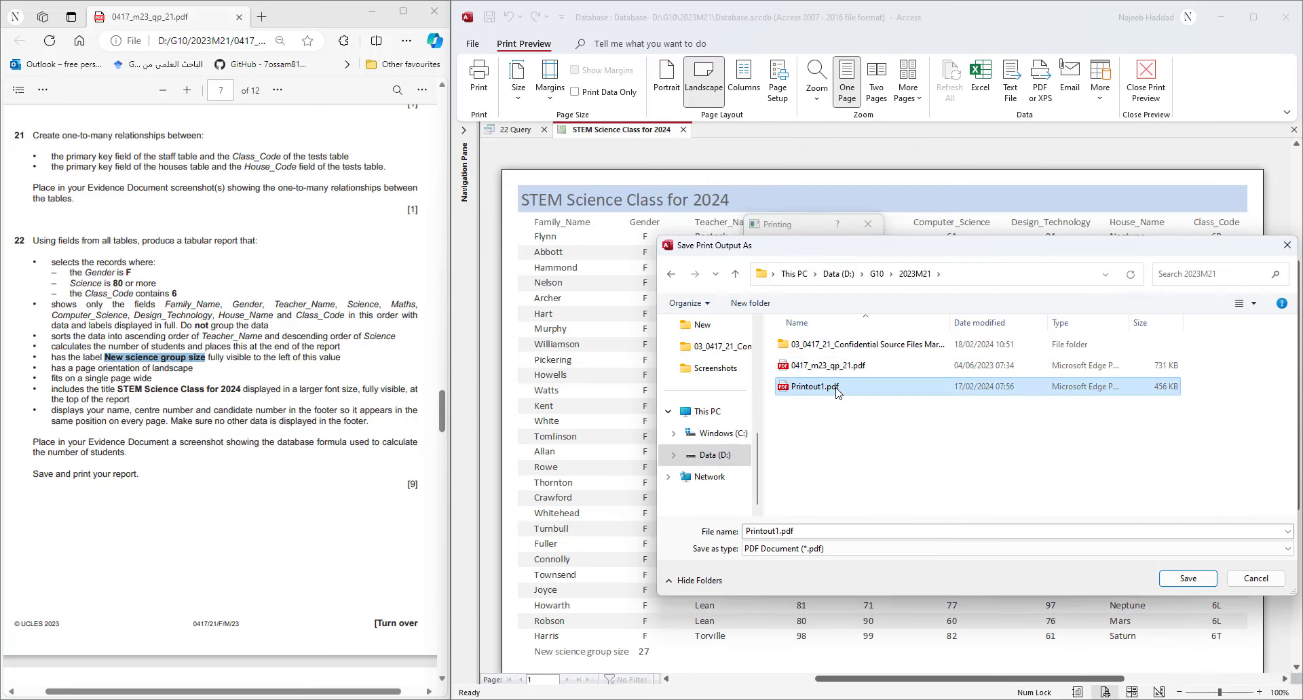
{"action": "double_click", "coordinate": [776, 531]}
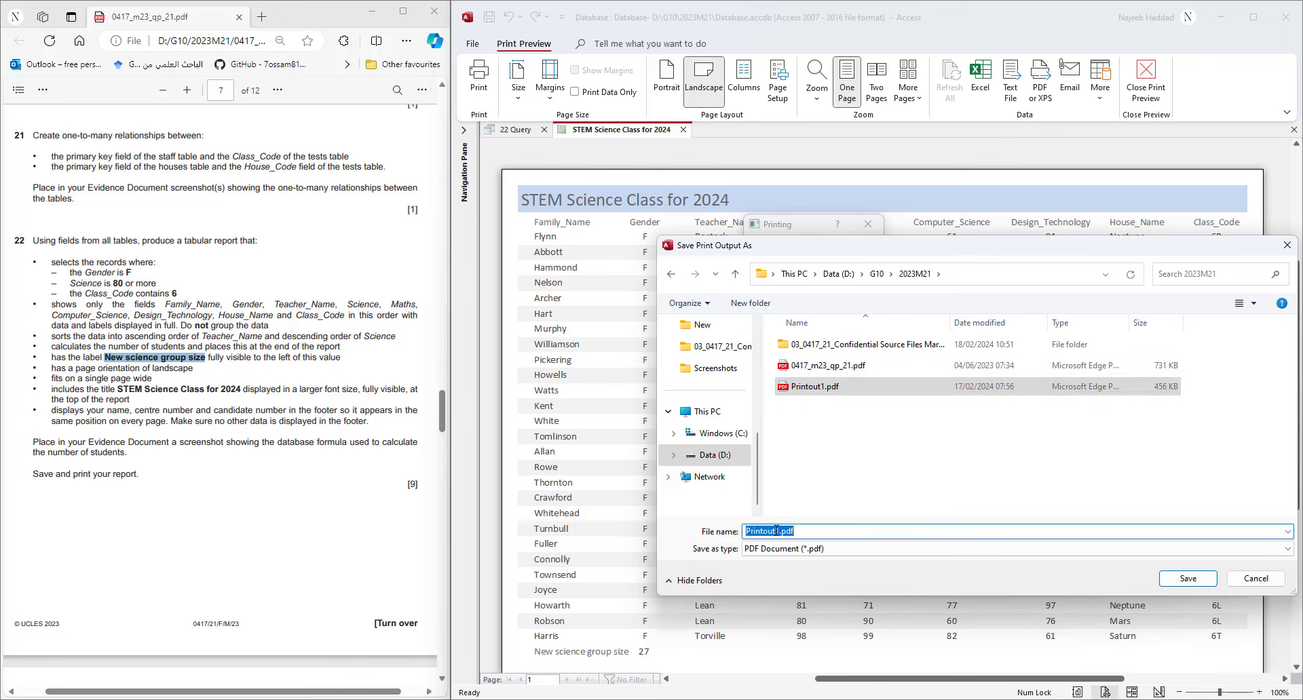
{"action": "left_click_drag", "start_coordinate": [776, 531], "coordinate": [822, 528]}
{"action": "type", "text": "2"}
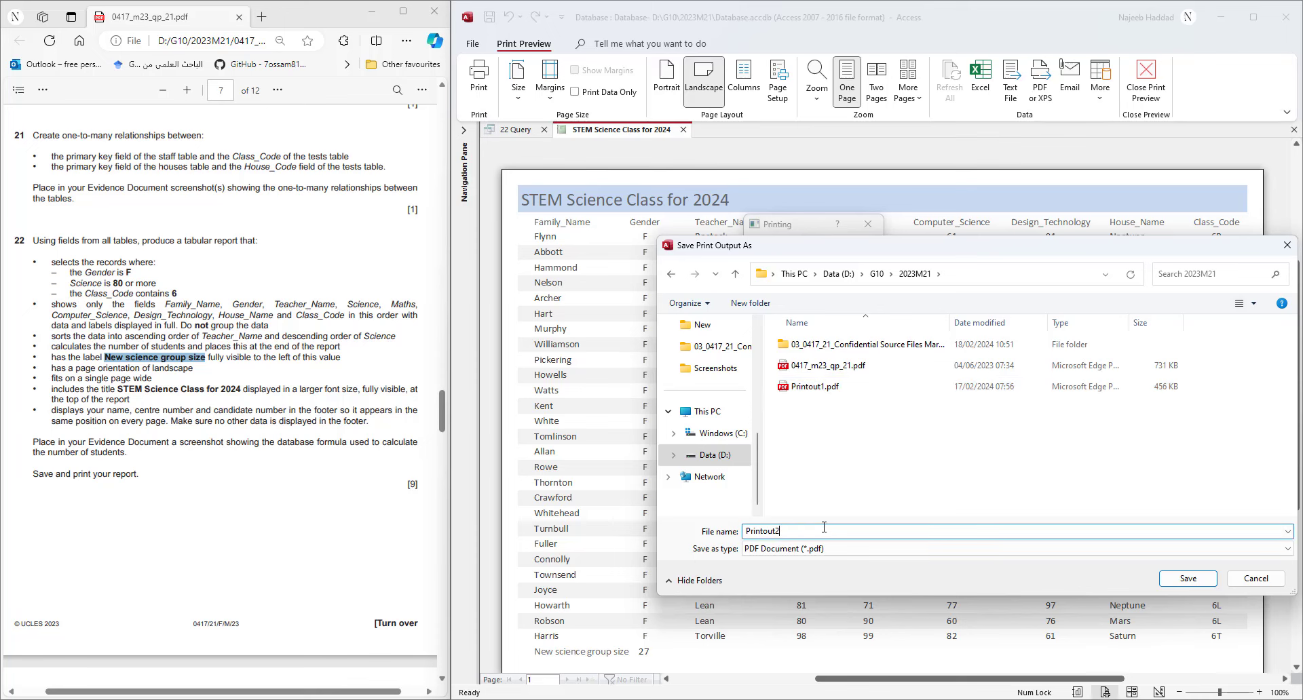
{"action": "left_click", "coordinate": [1179, 581]}
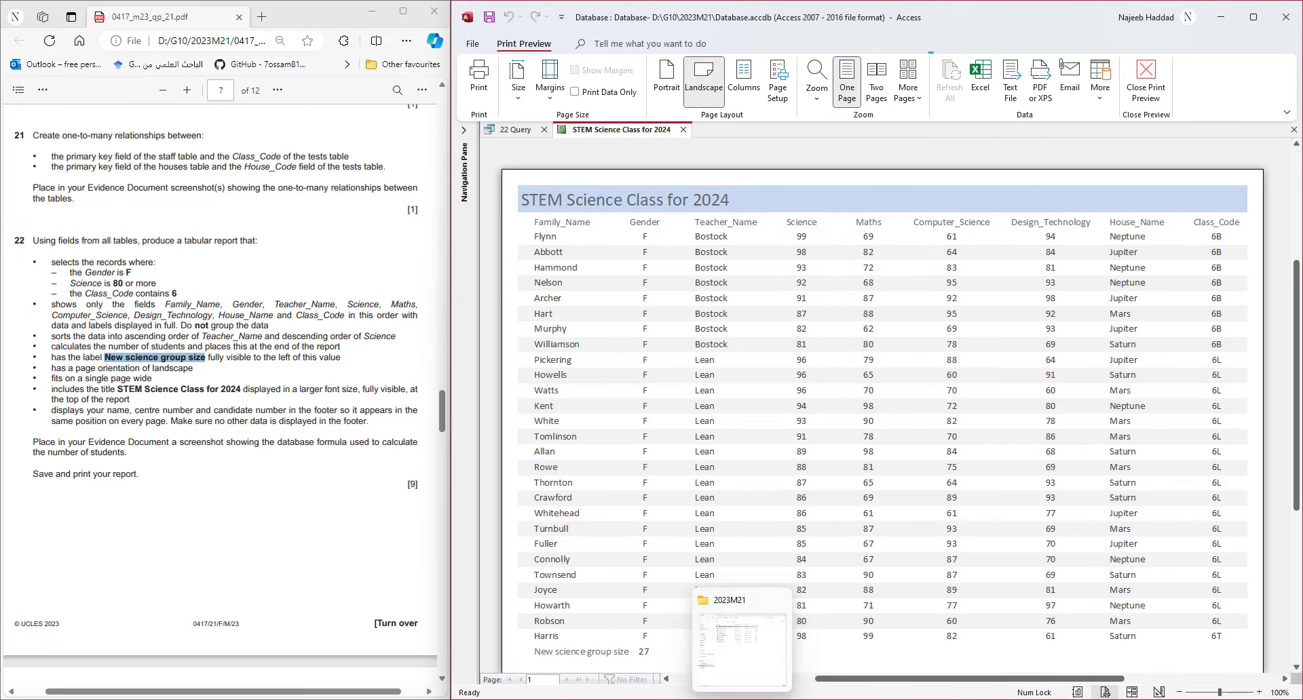
{"action": "left_click", "coordinate": [742, 699]}
- Check Printout2.pdf maximized and zoomed out in Edge, then close it and the report preview
{"action": "double_click", "coordinate": [687, 253]}
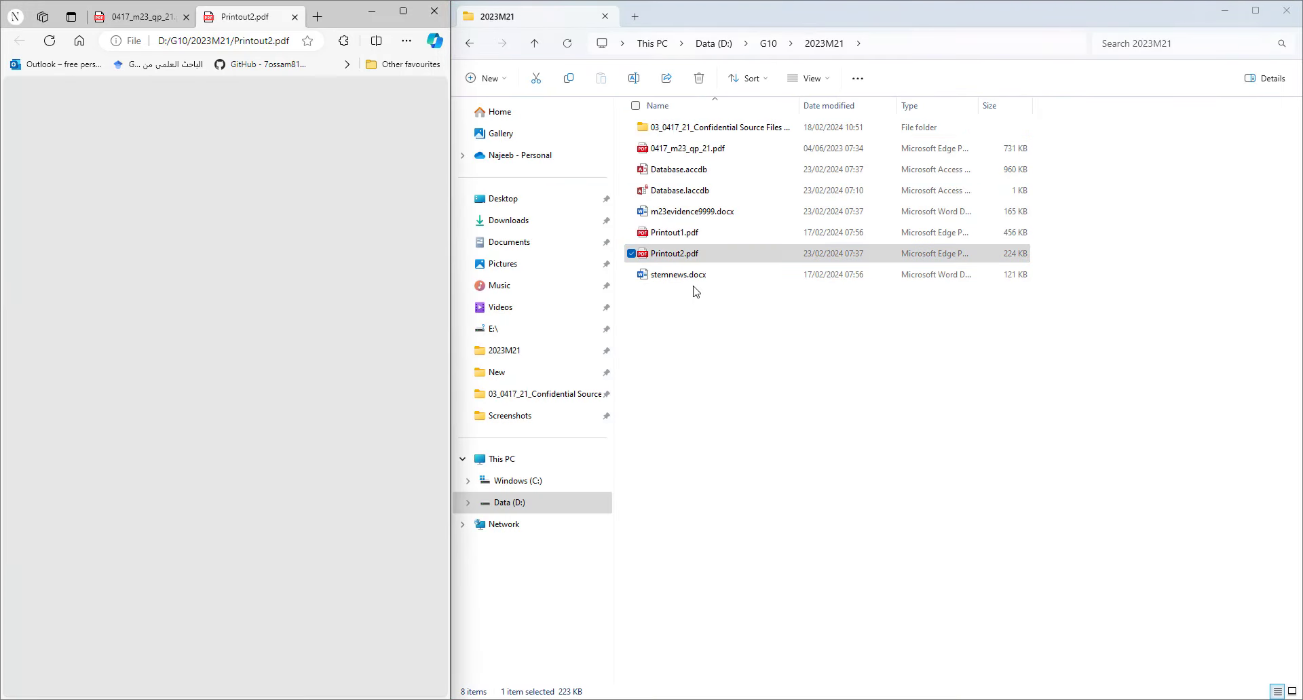
{"action": "left_click_drag", "start_coordinate": [269, 18], "coordinate": [698, 158]}
{"action": "double_click", "coordinate": [851, 149]}
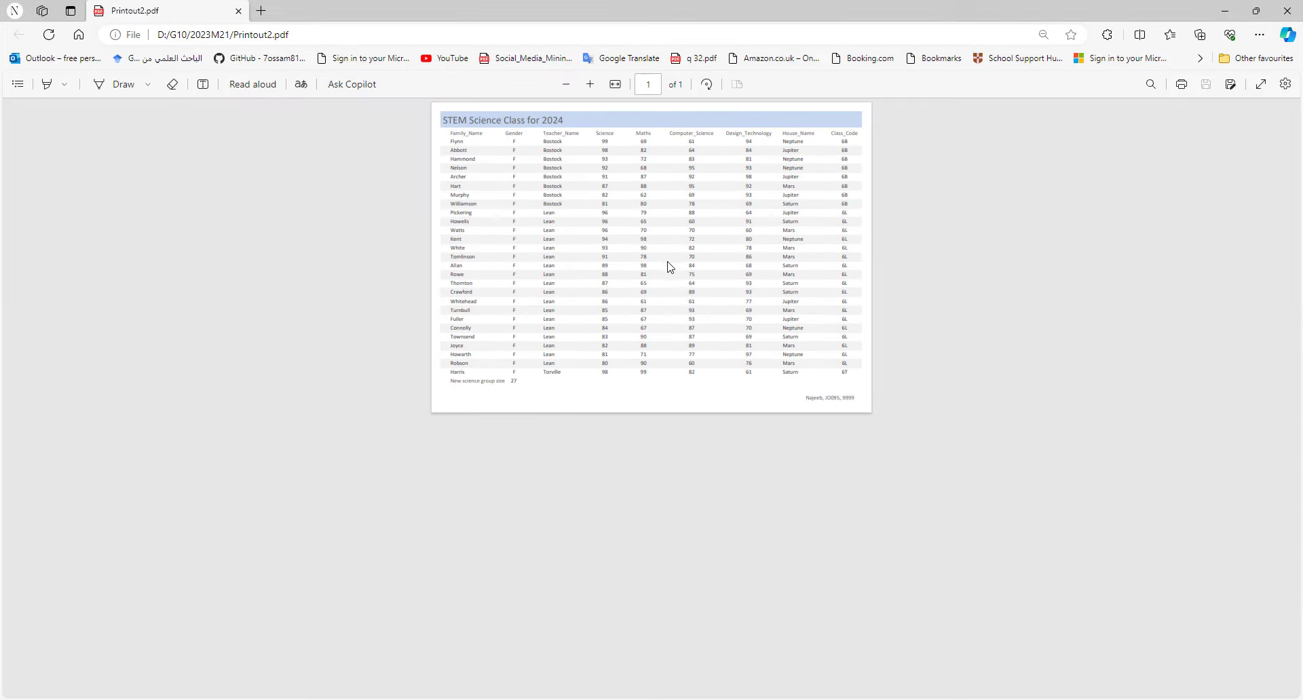
{"action": "left_click", "coordinate": [615, 84]}
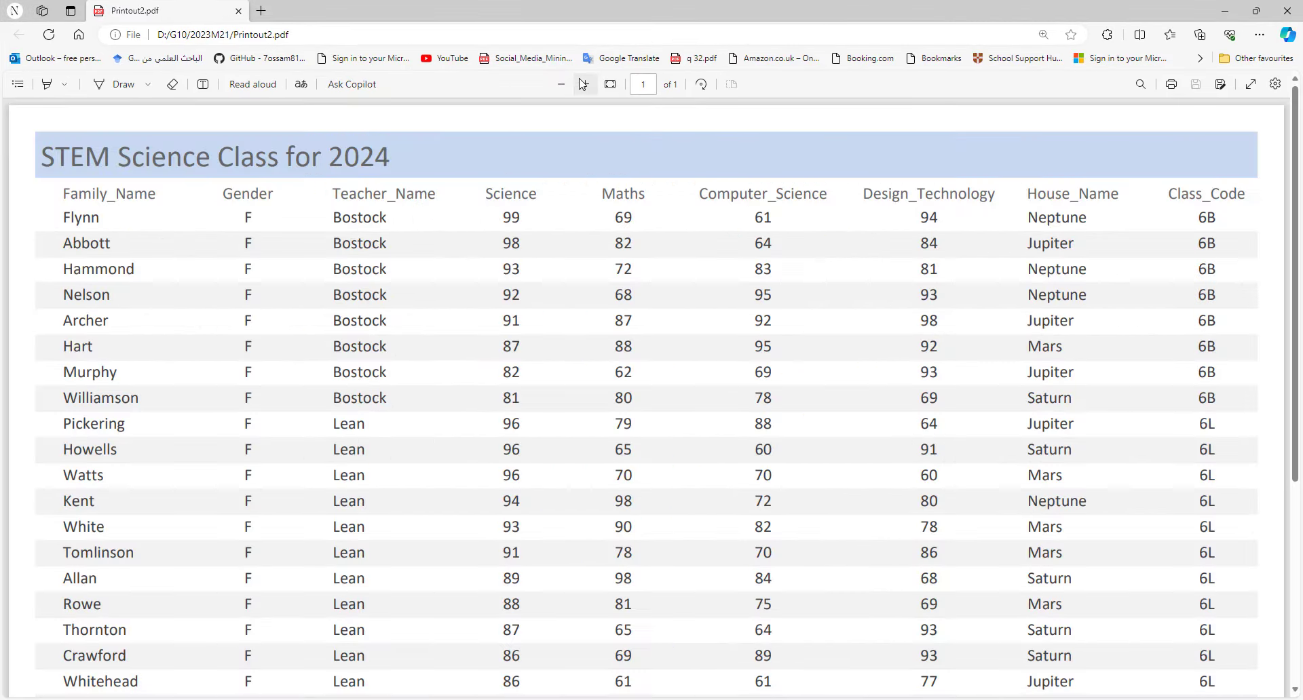
{"action": "left_click", "coordinate": [560, 84]}
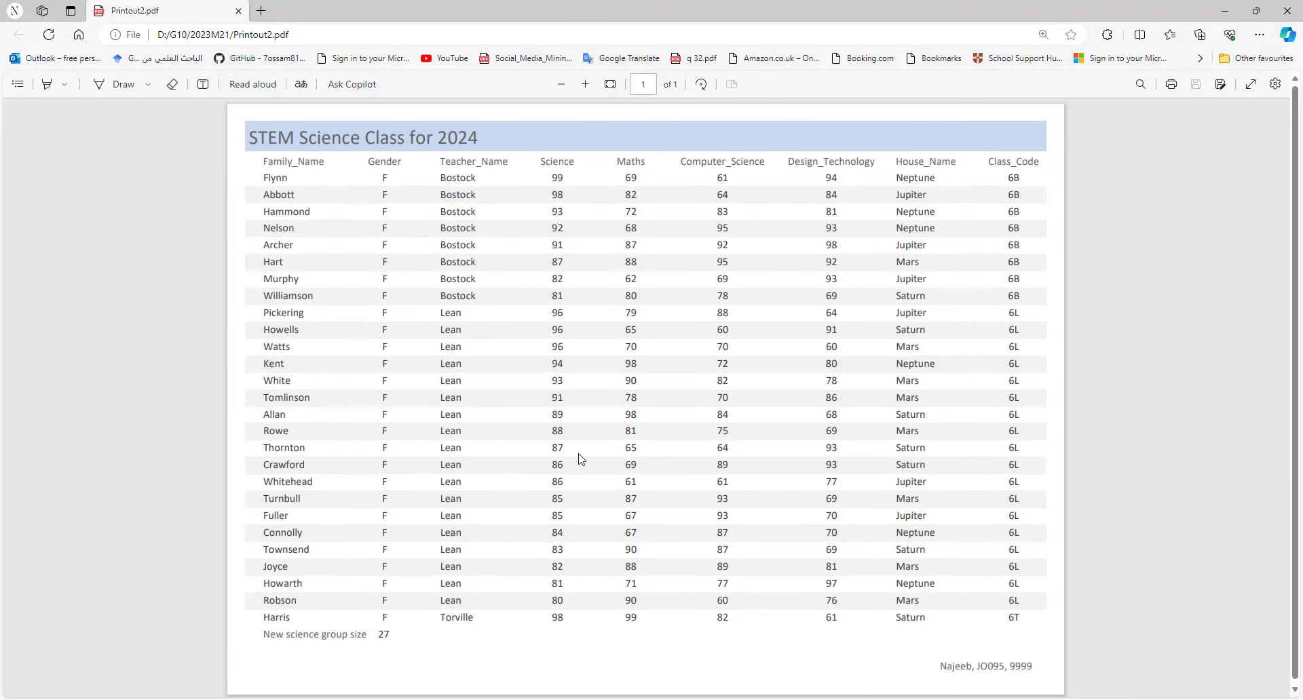
{"action": "left_click", "coordinate": [1288, 11]}
{"action": "left_click", "coordinate": [683, 130]}
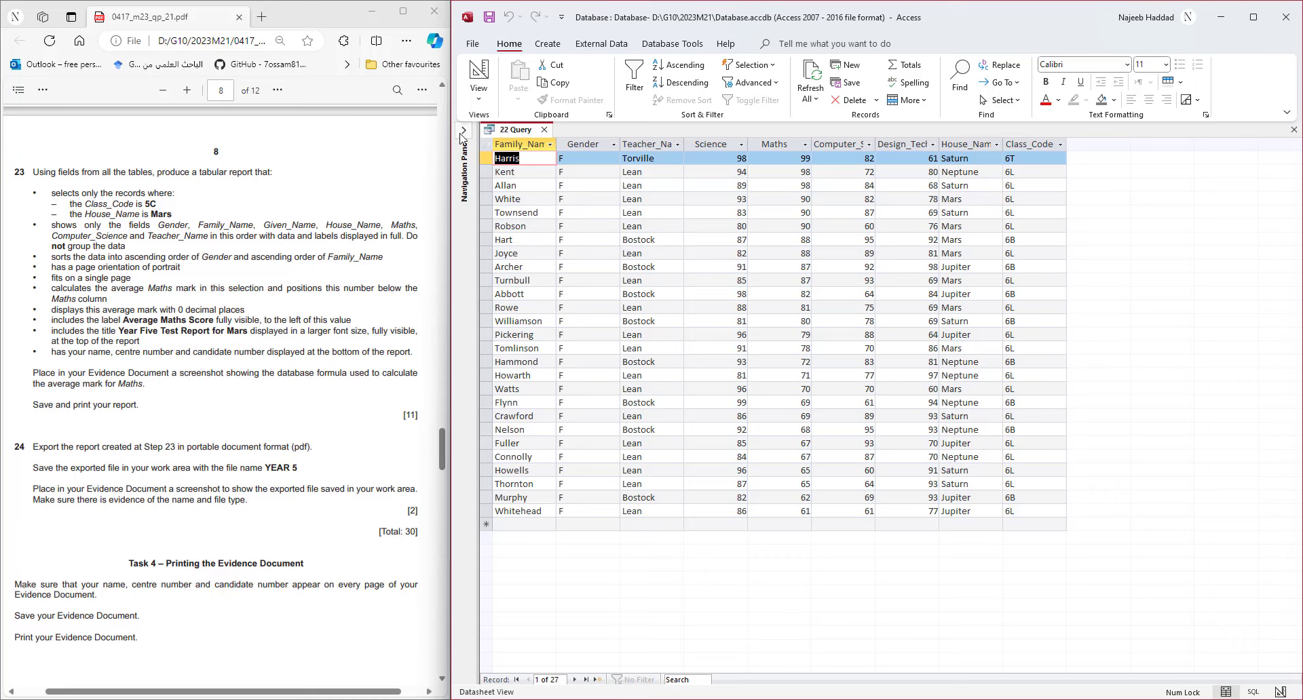
- Close the 22 Query datasheet and bring up the Create ribbon commands
{"action": "left_click", "coordinate": [463, 130]}
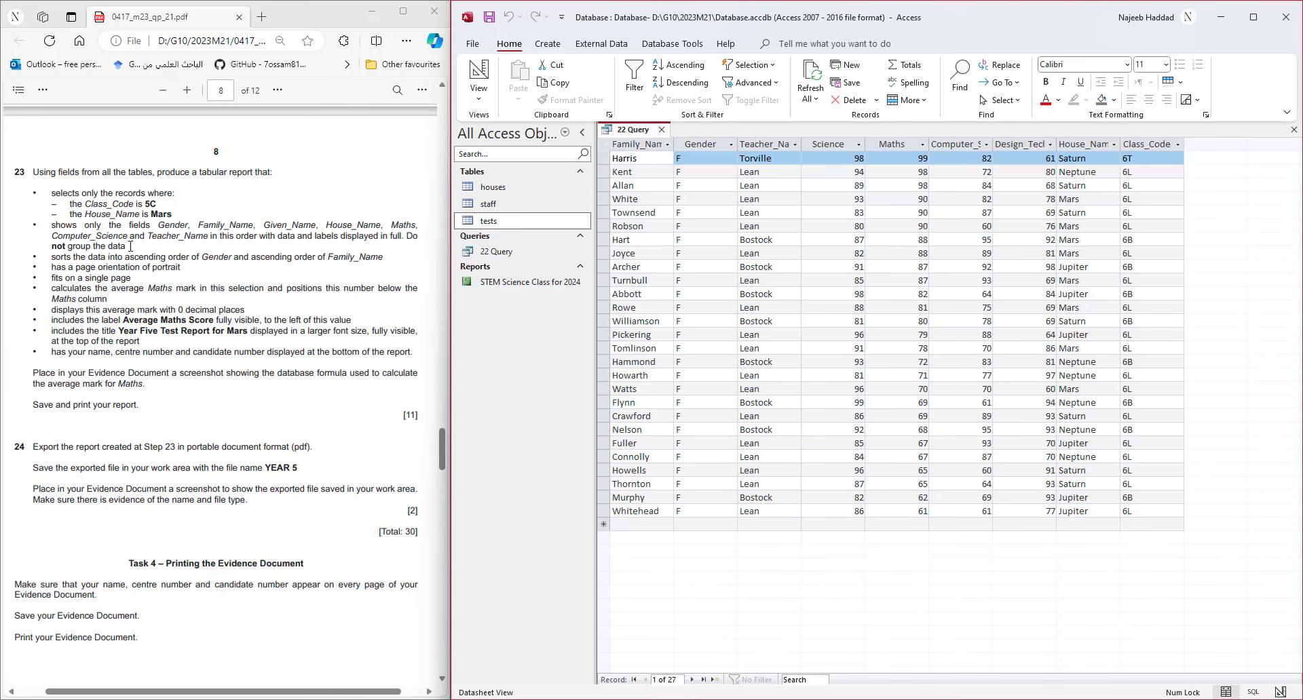
{"action": "left_click", "coordinate": [662, 130]}
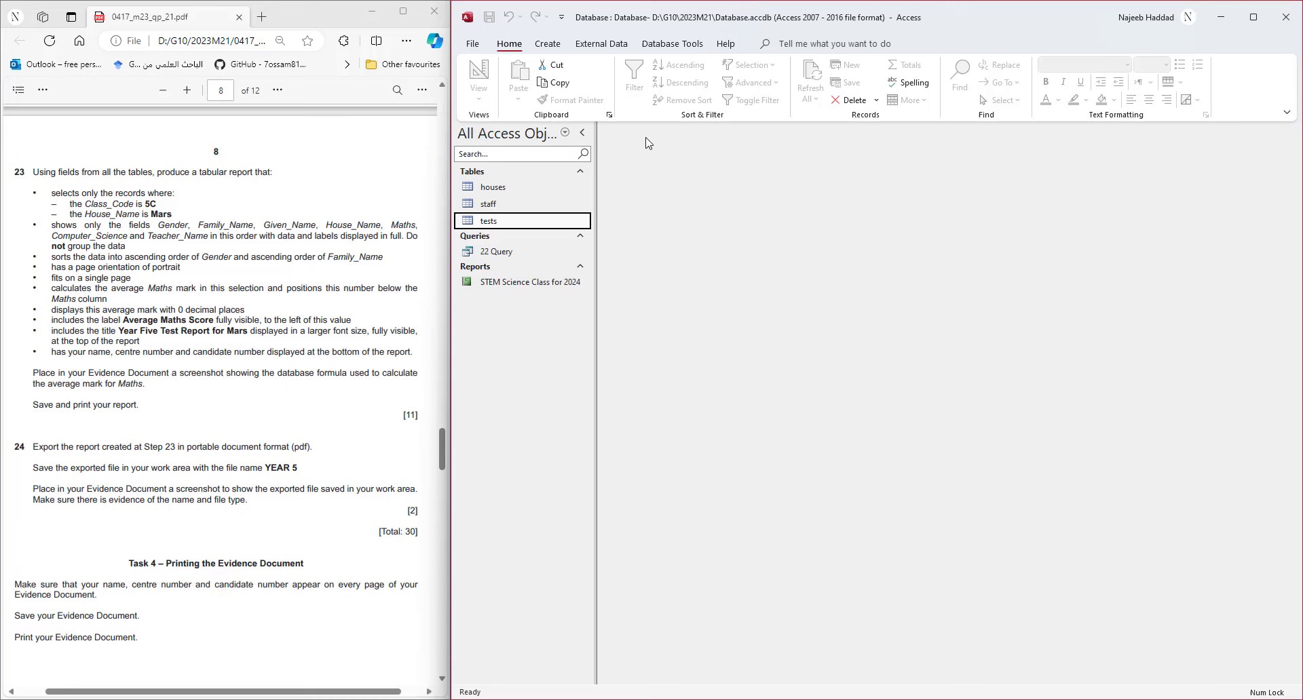
{"action": "left_click", "coordinate": [549, 44]}
- Start the Simple Query Wizard and add Gender, Family_Name and Given_Name from tests
{"action": "left_click", "coordinate": [648, 80]}
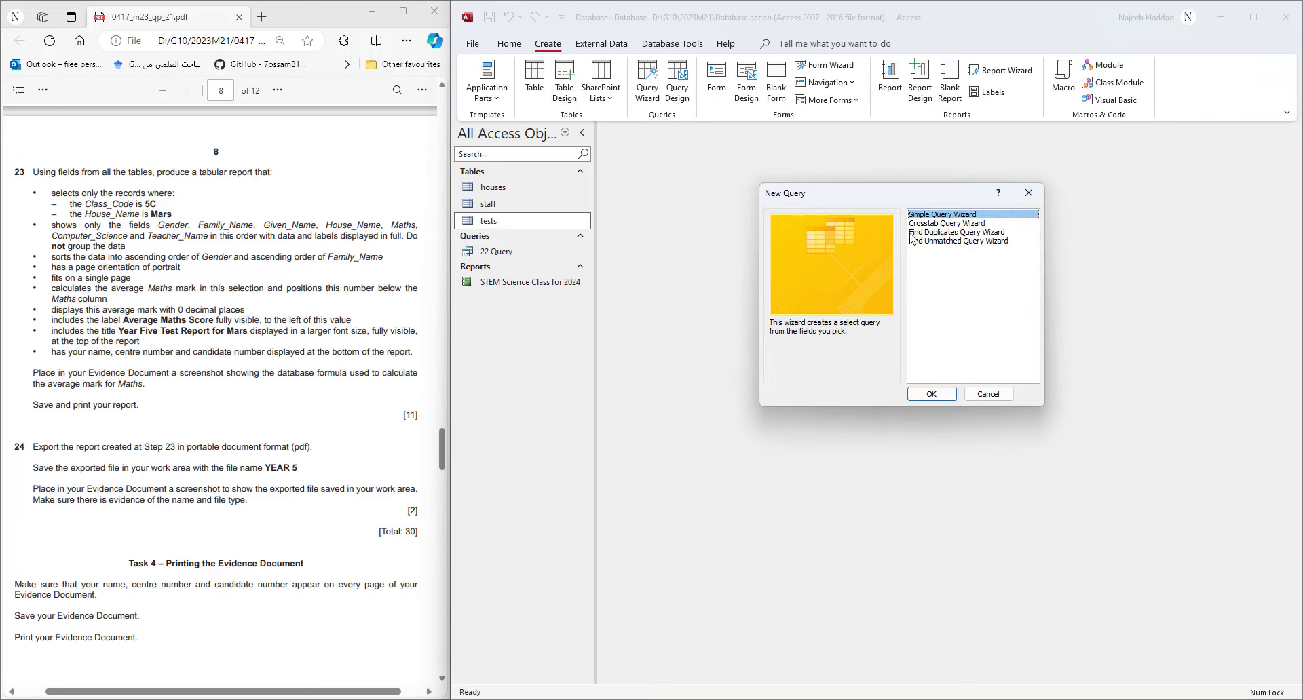
{"action": "double_click", "coordinate": [952, 214]}
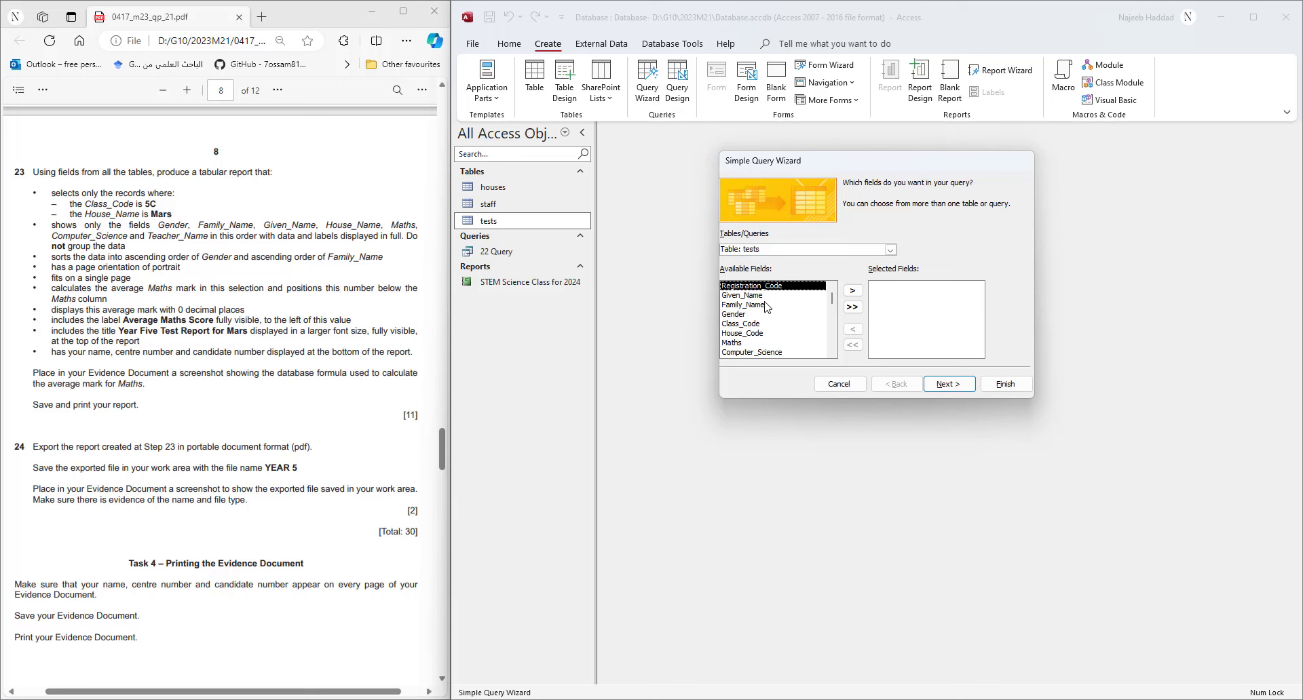
{"action": "left_click", "coordinate": [740, 316]}
{"action": "left_click", "coordinate": [852, 291]}
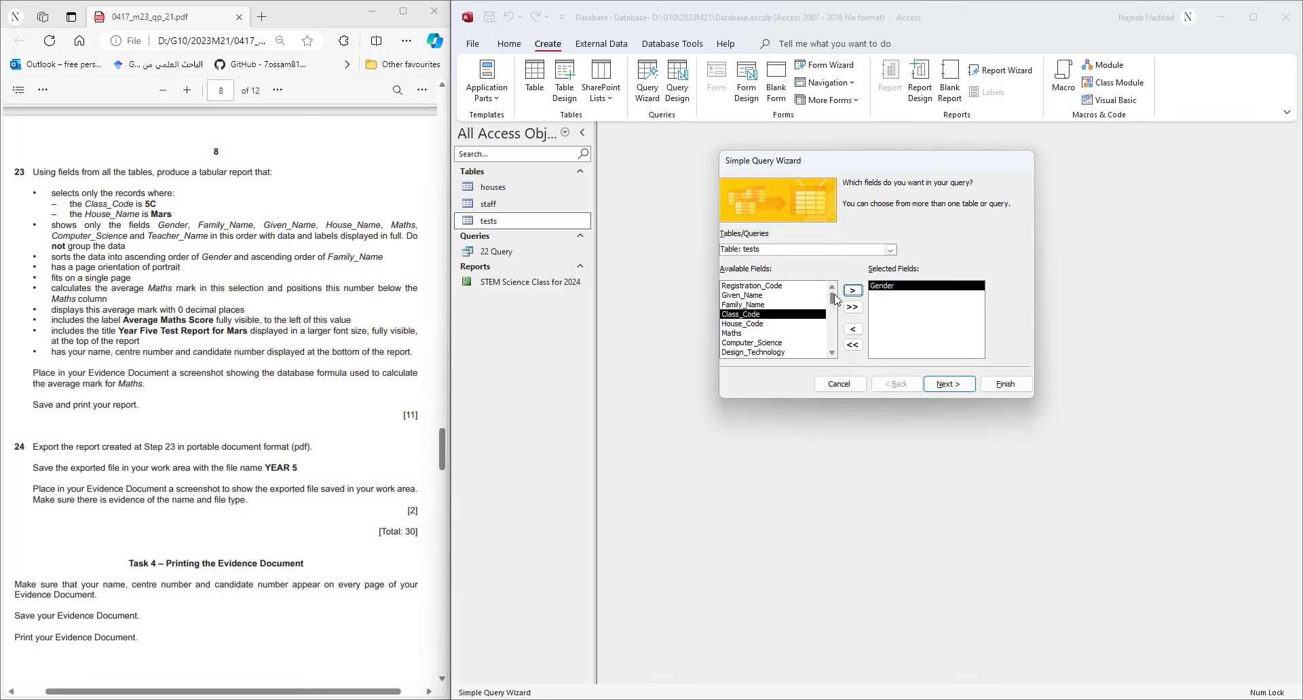
{"action": "left_click", "coordinate": [743, 304]}
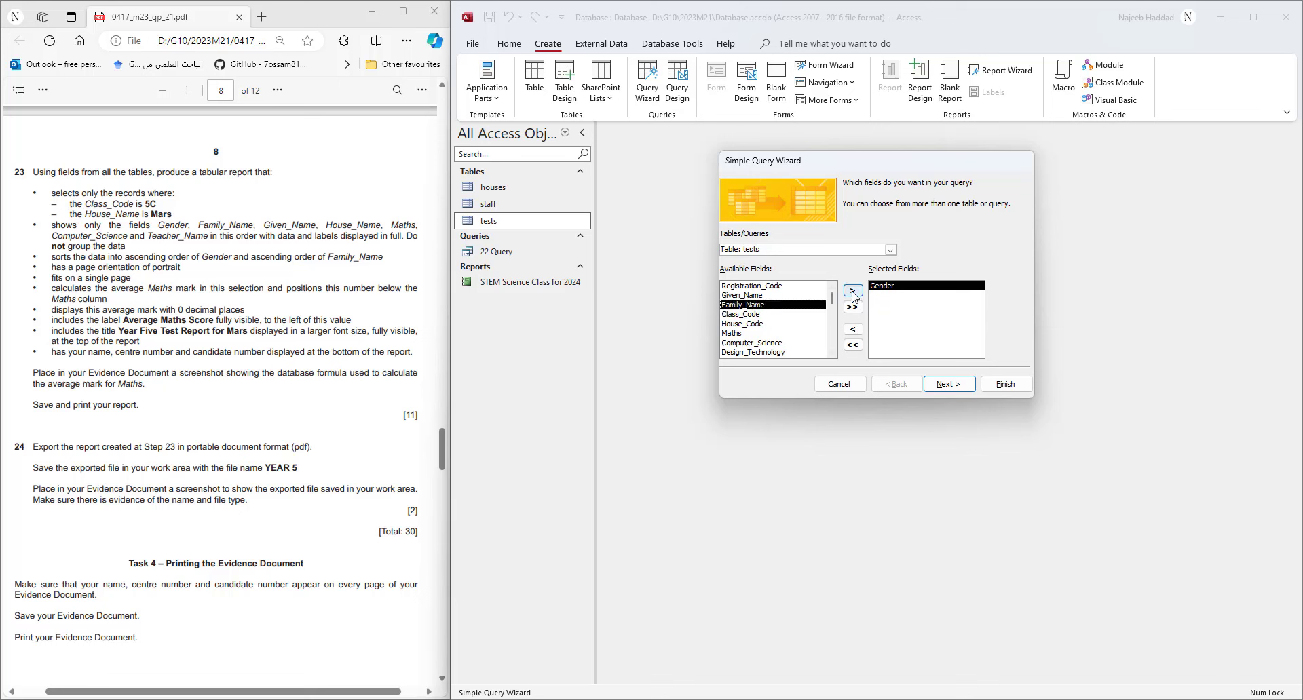
{"action": "left_click", "coordinate": [852, 290]}
{"action": "left_click", "coordinate": [758, 296]}
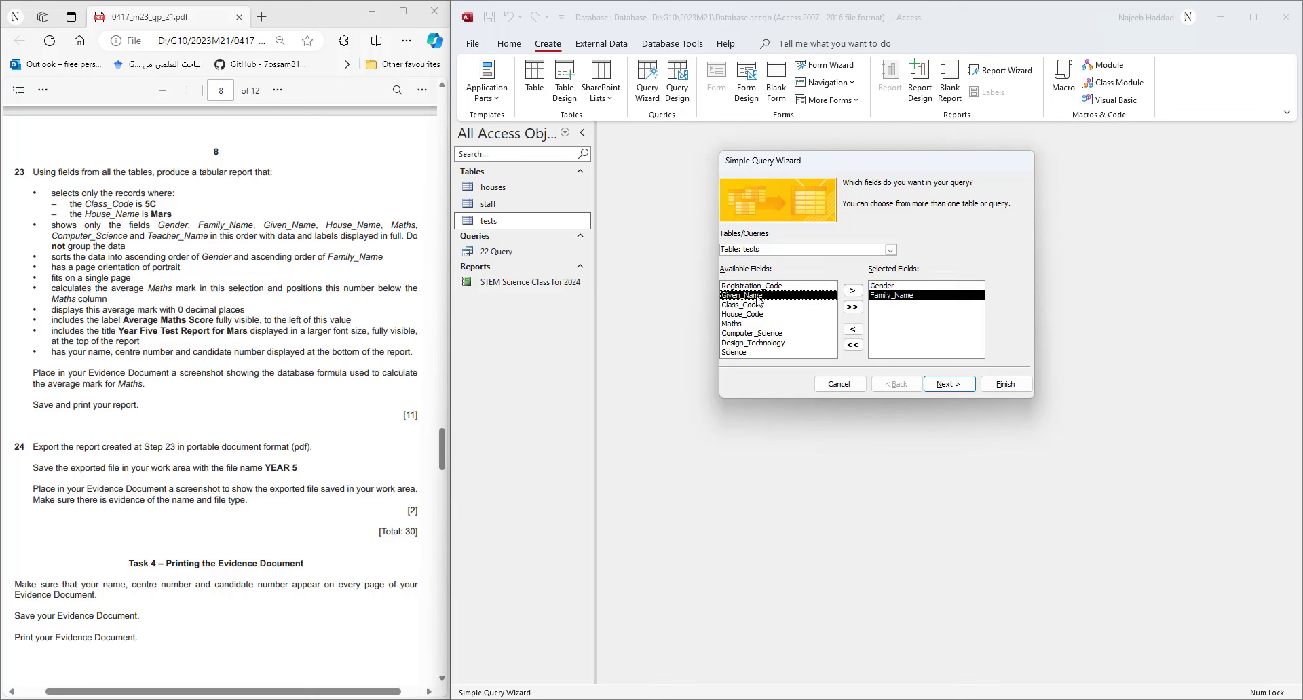
{"action": "left_click", "coordinate": [852, 290]}
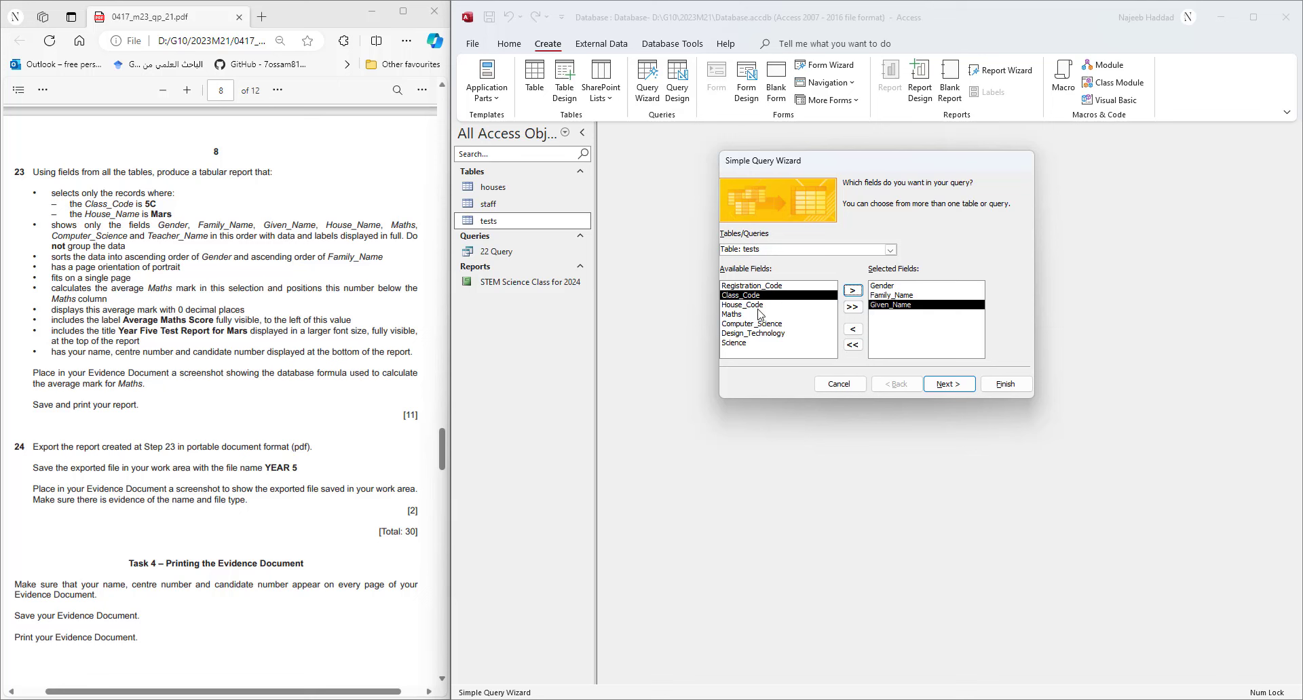
- Add House_Name from houses, then Maths and Computer_Science from tests
{"action": "left_click", "coordinate": [889, 250]}
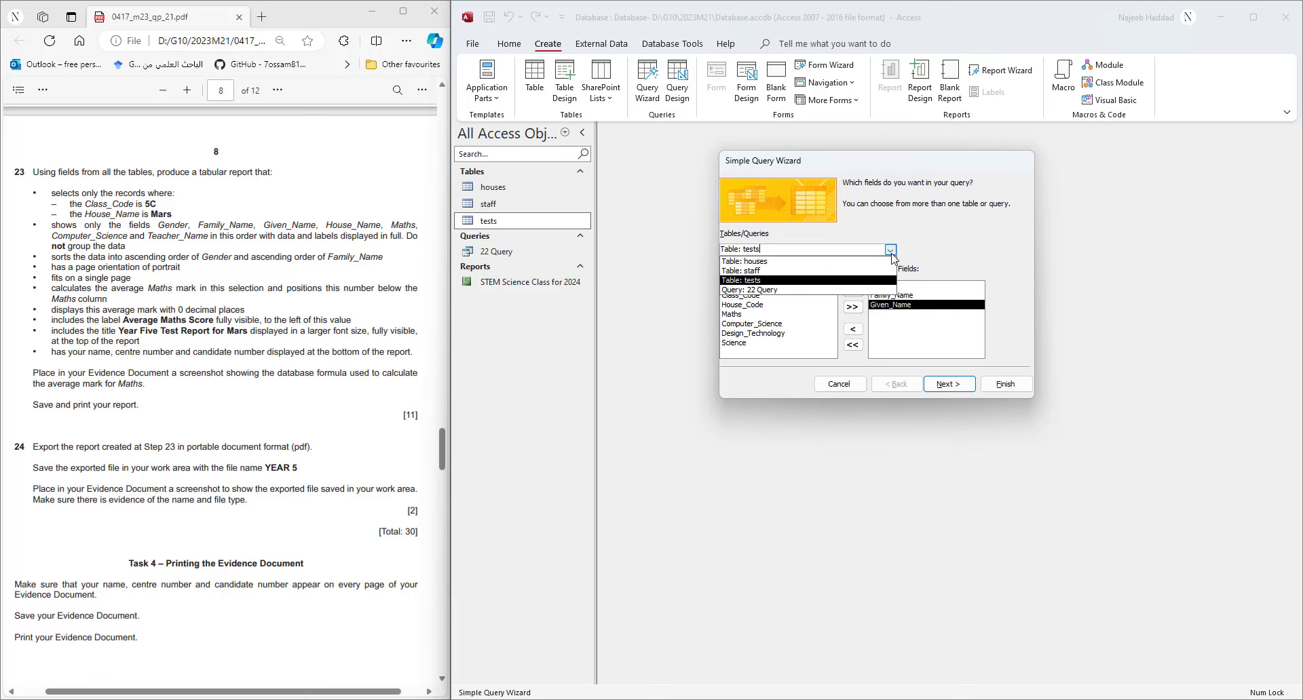
{"action": "left_click", "coordinate": [780, 261]}
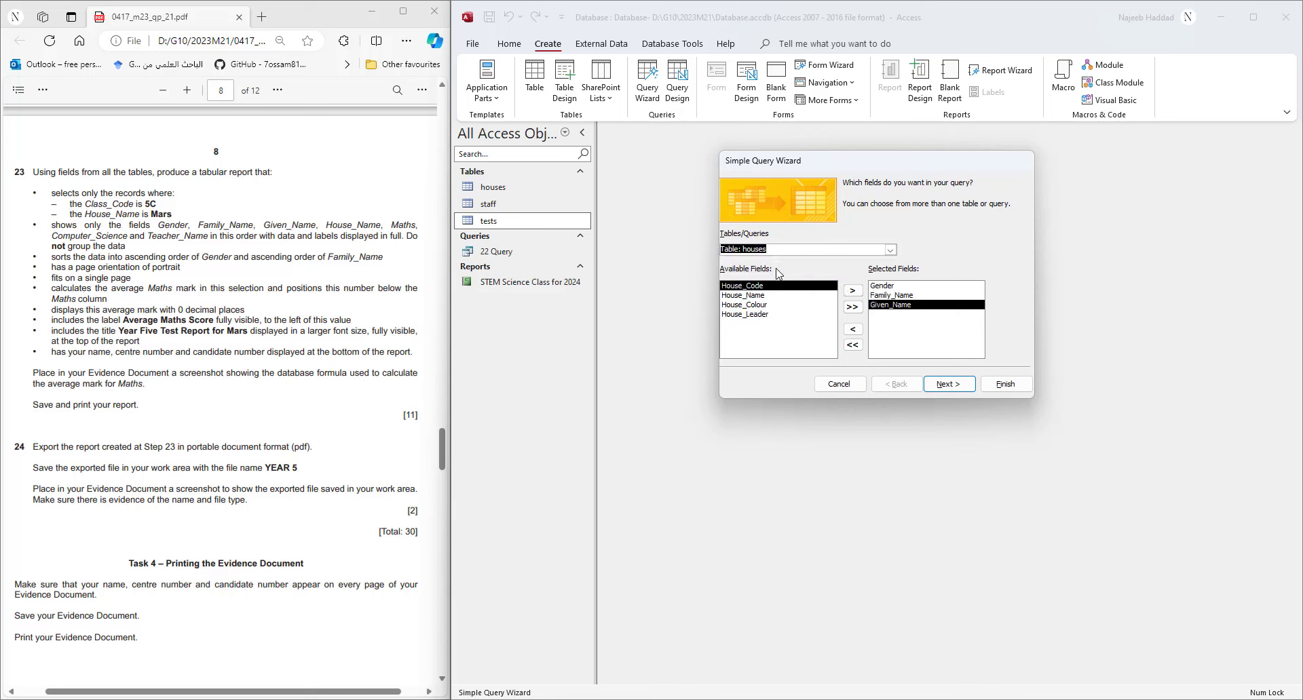
{"action": "left_click", "coordinate": [761, 295]}
{"action": "left_click", "coordinate": [853, 292]}
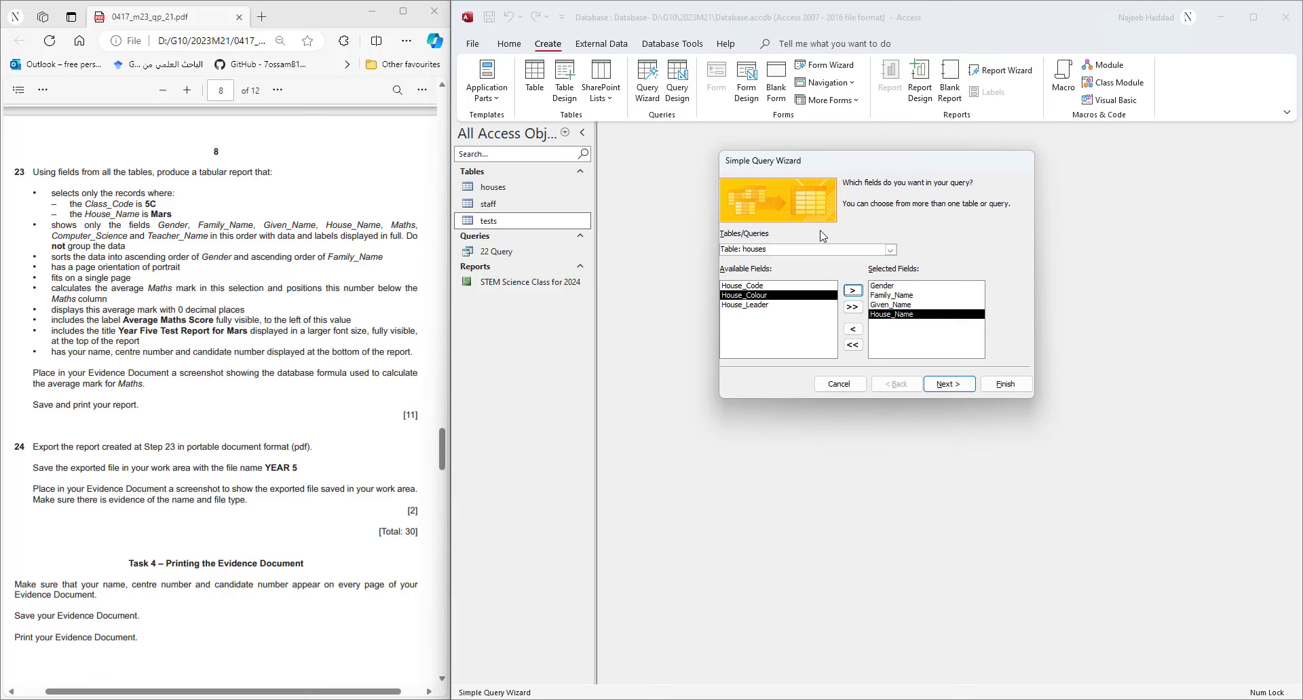
{"action": "left_click", "coordinate": [890, 250]}
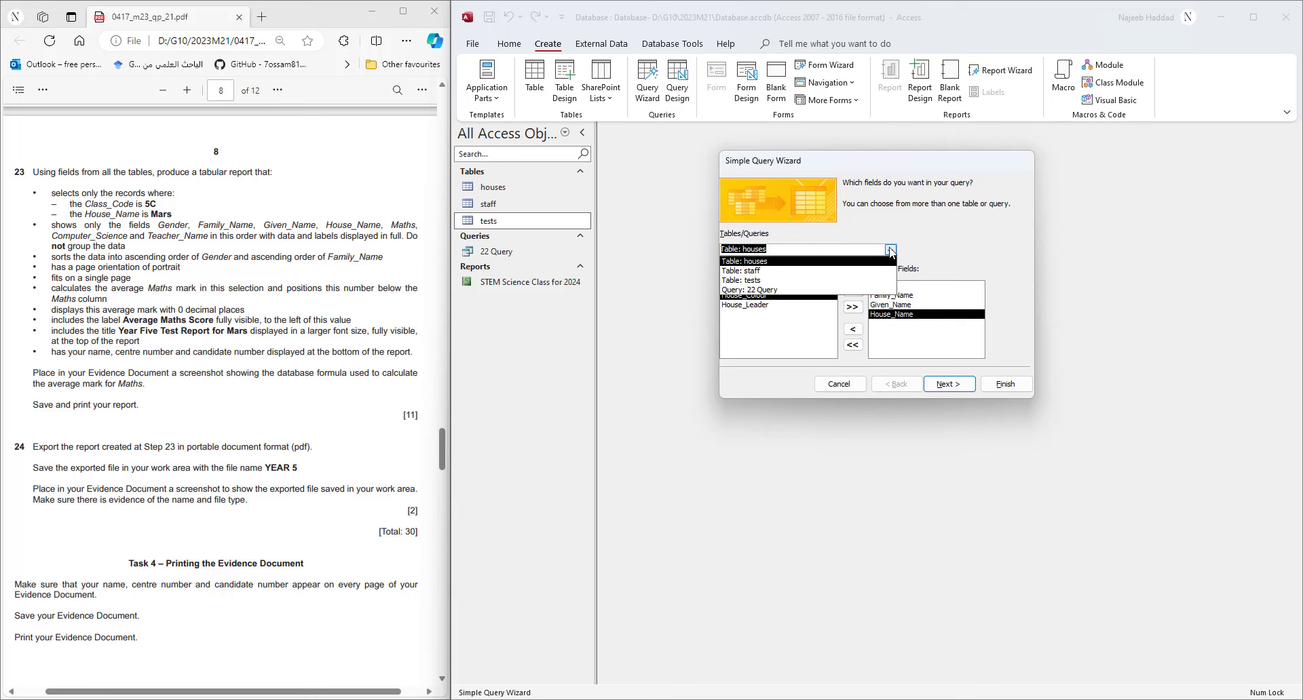
{"action": "left_click", "coordinate": [799, 281]}
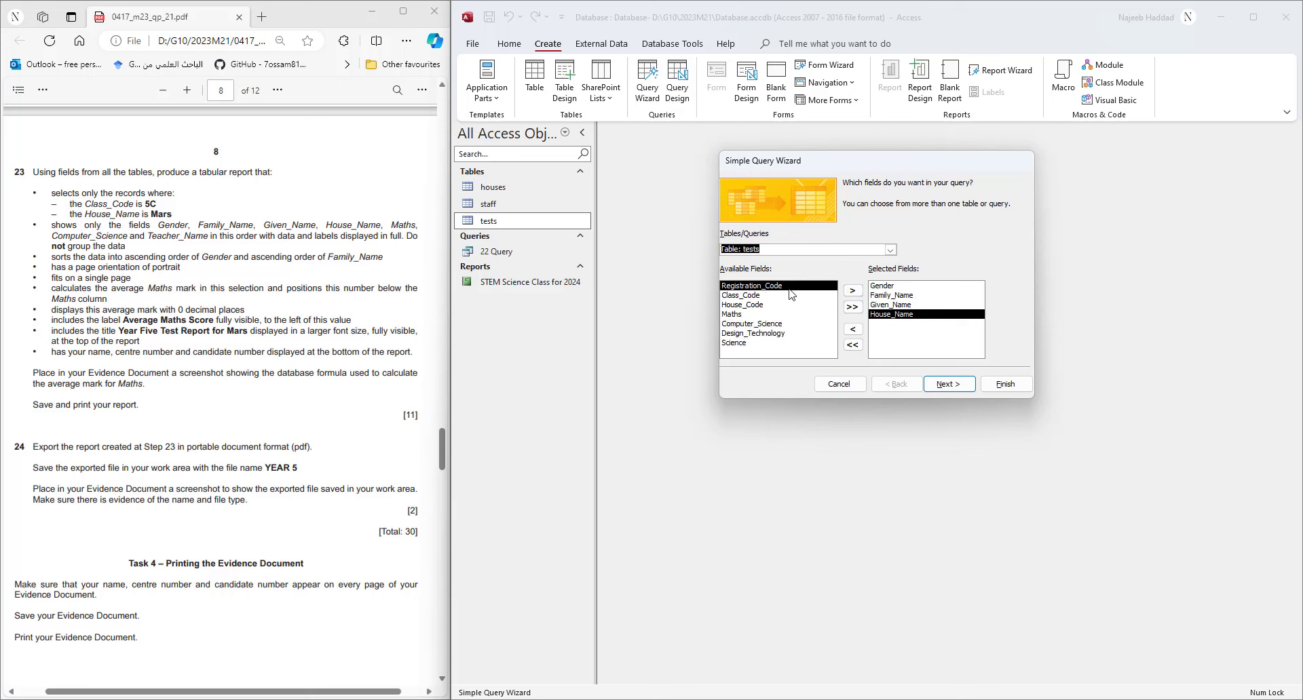
{"action": "left_click", "coordinate": [745, 314]}
{"action": "left_click", "coordinate": [853, 291]}
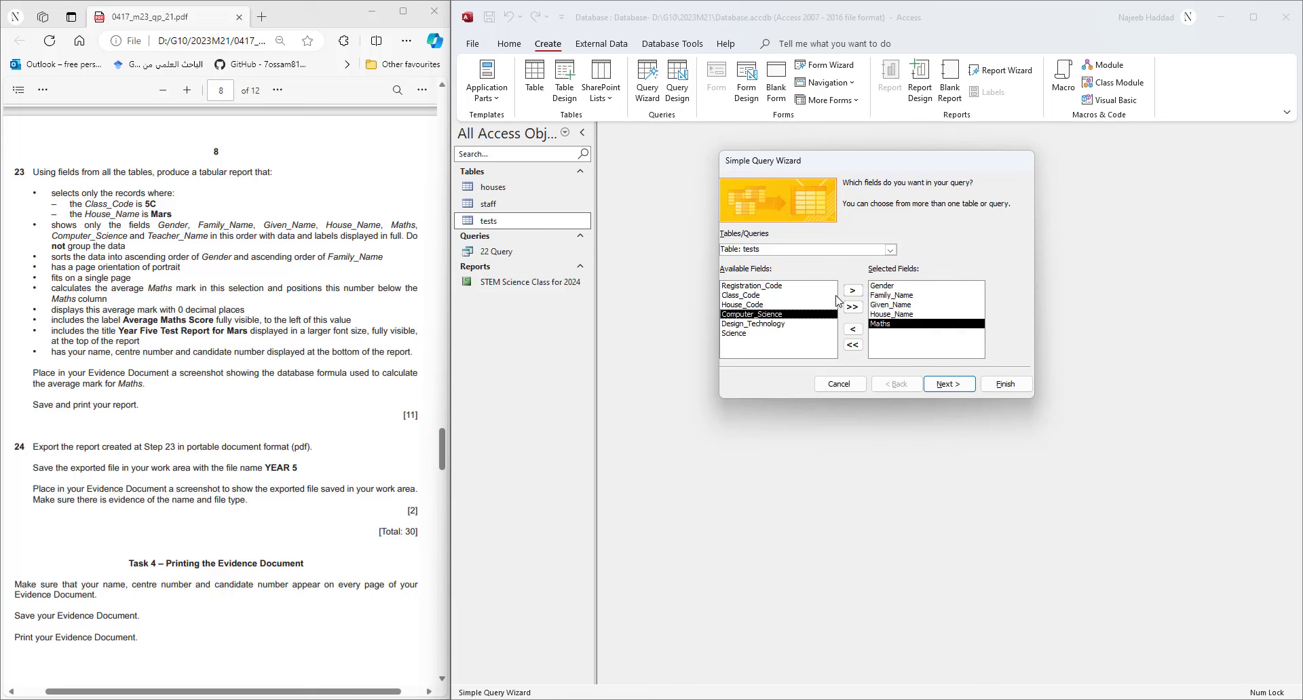
{"action": "left_click", "coordinate": [853, 291]}
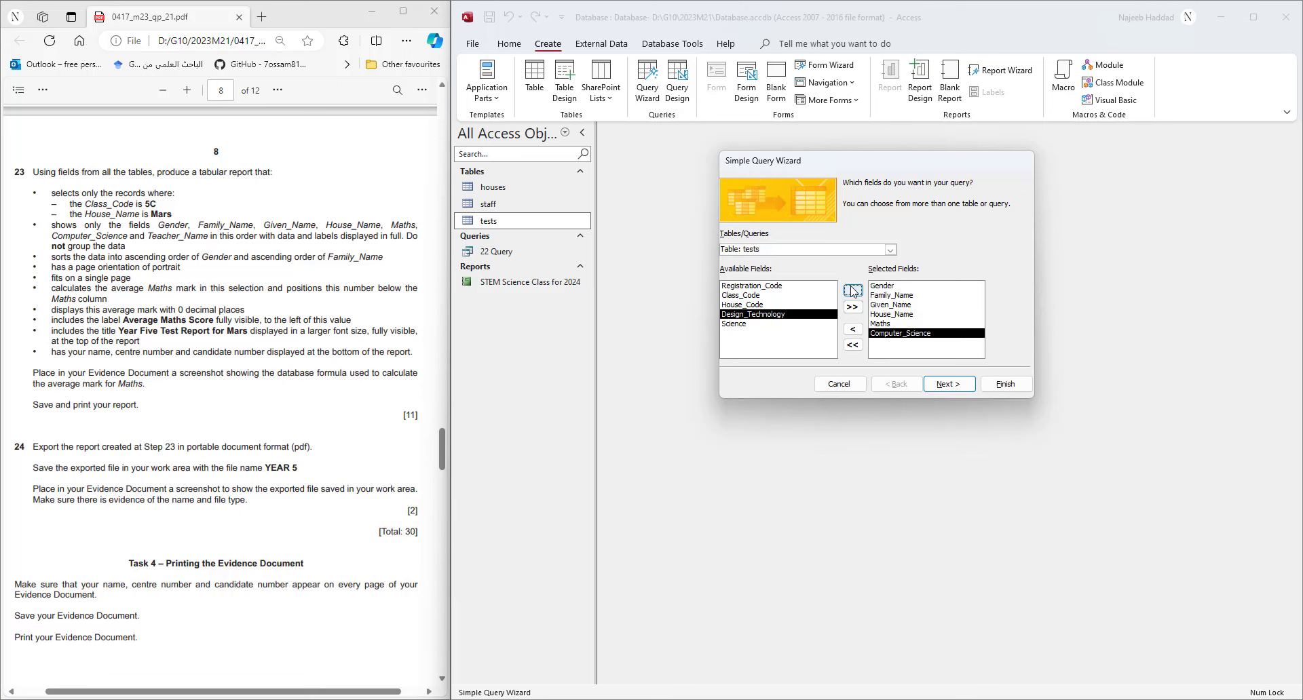
- Add Teacher_Name from the staff table to the query fields
{"action": "left_click", "coordinate": [890, 250]}
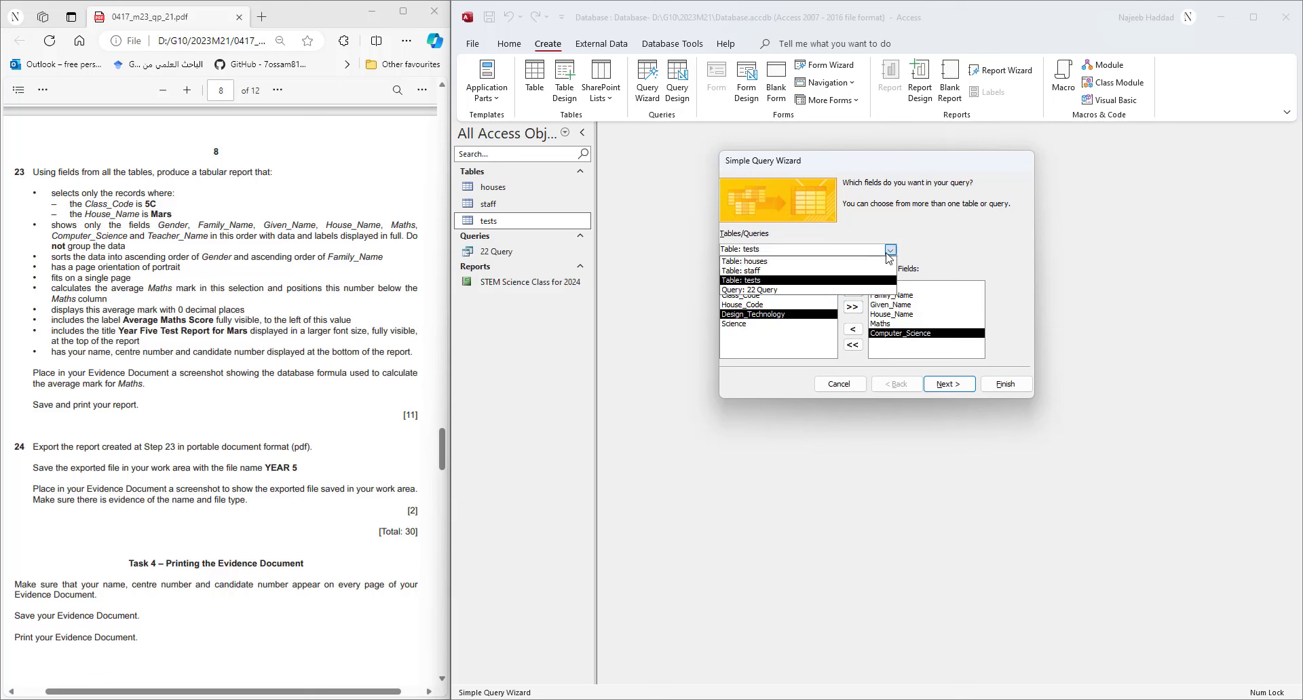
{"action": "left_click", "coordinate": [760, 270]}
{"action": "left_click", "coordinate": [805, 296]}
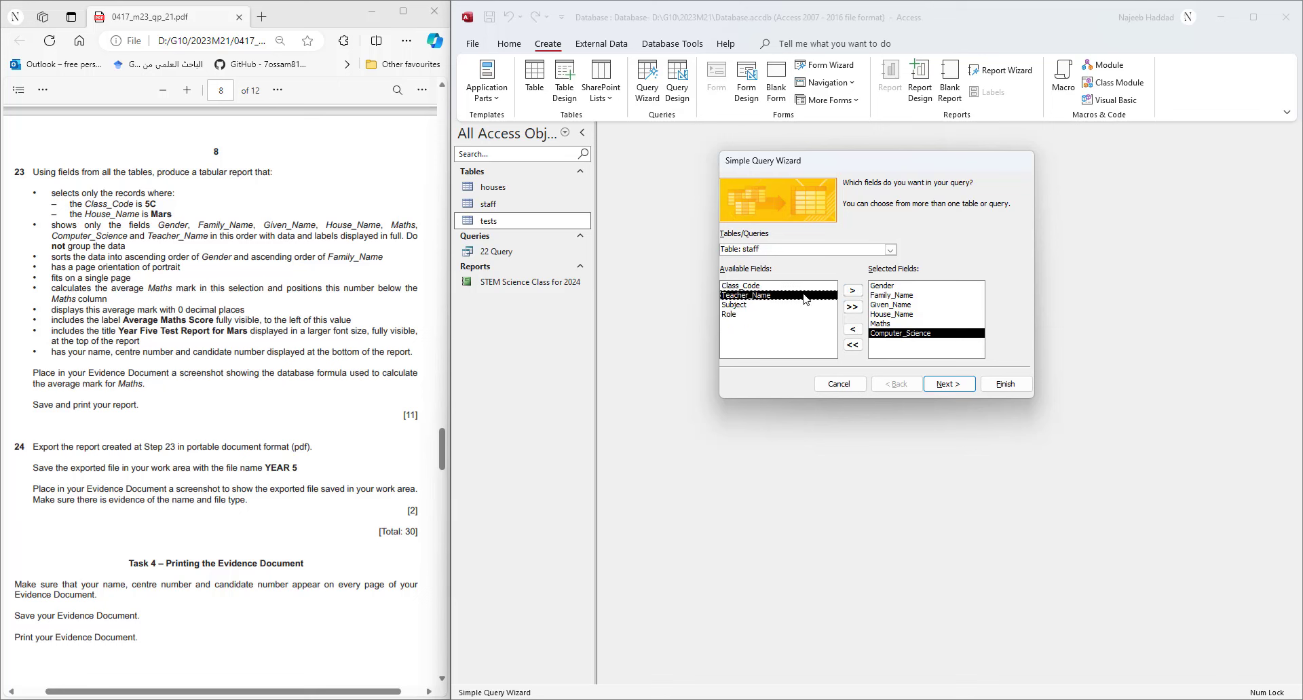
{"action": "left_click", "coordinate": [853, 290]}
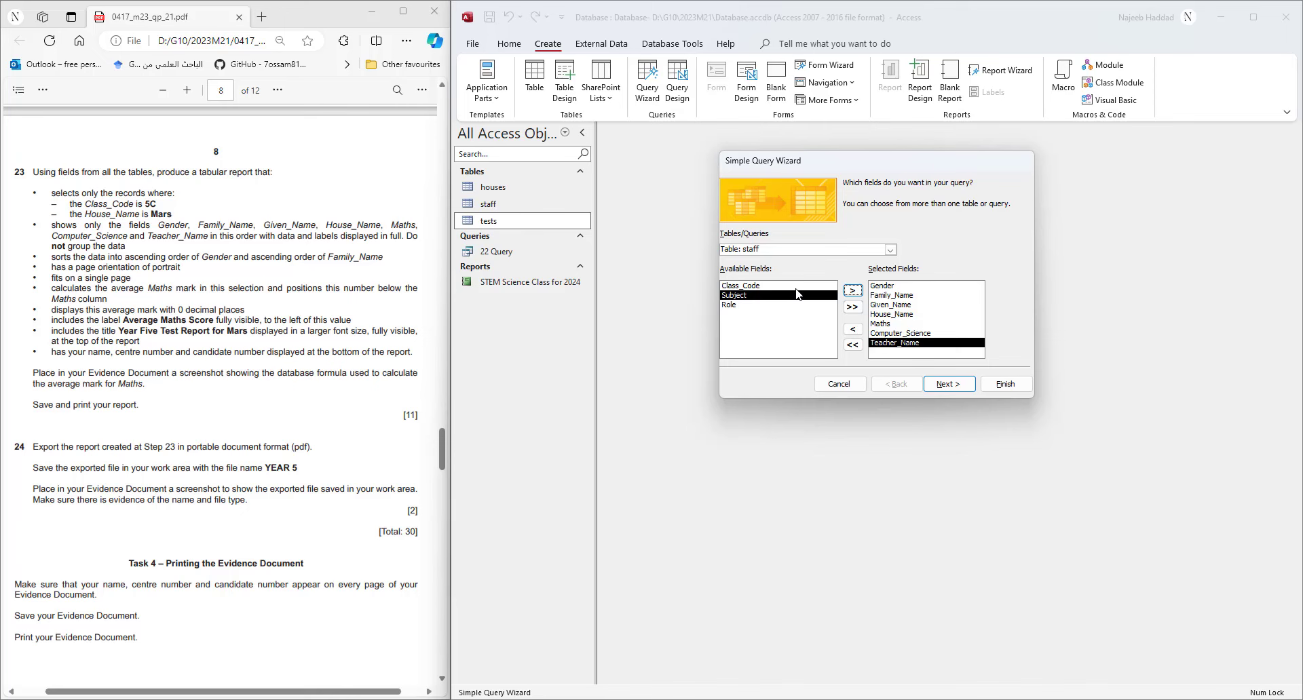
- Title the query '23 Query' and finish the wizard to view its 176 records
{"action": "left_click", "coordinate": [968, 386]}
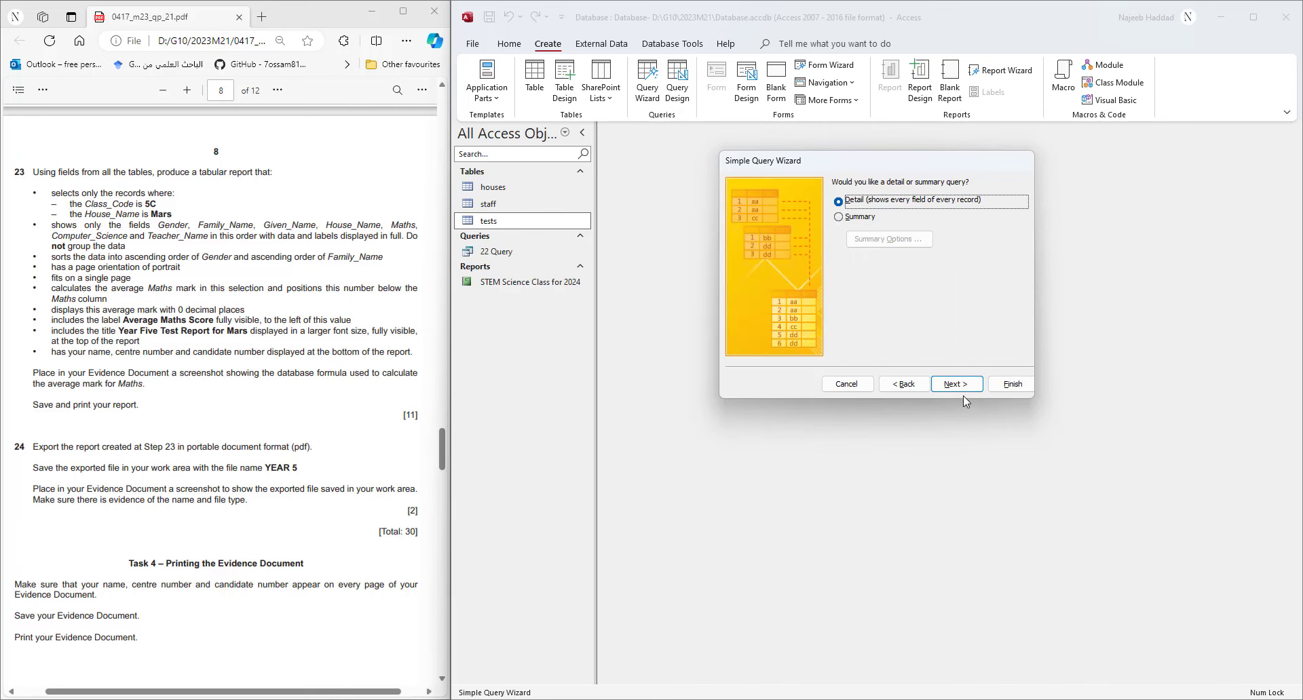
{"action": "left_click", "coordinate": [960, 387]}
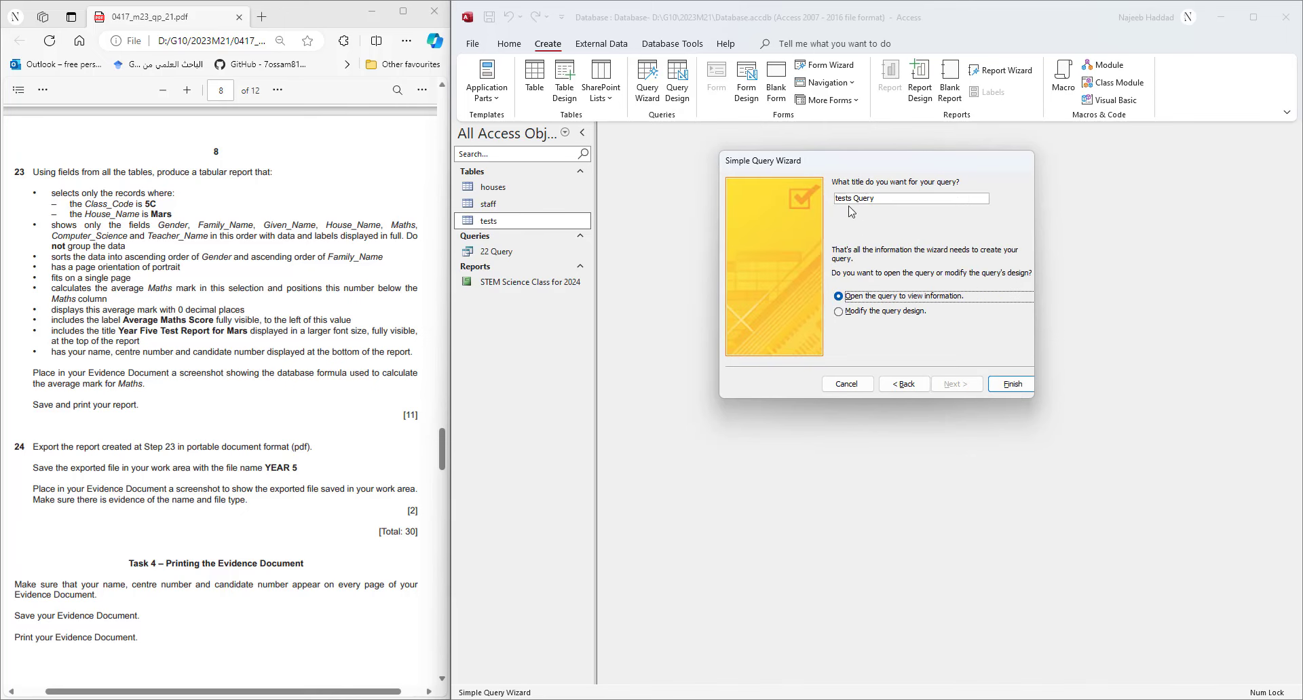
{"action": "double_click", "coordinate": [844, 200]}
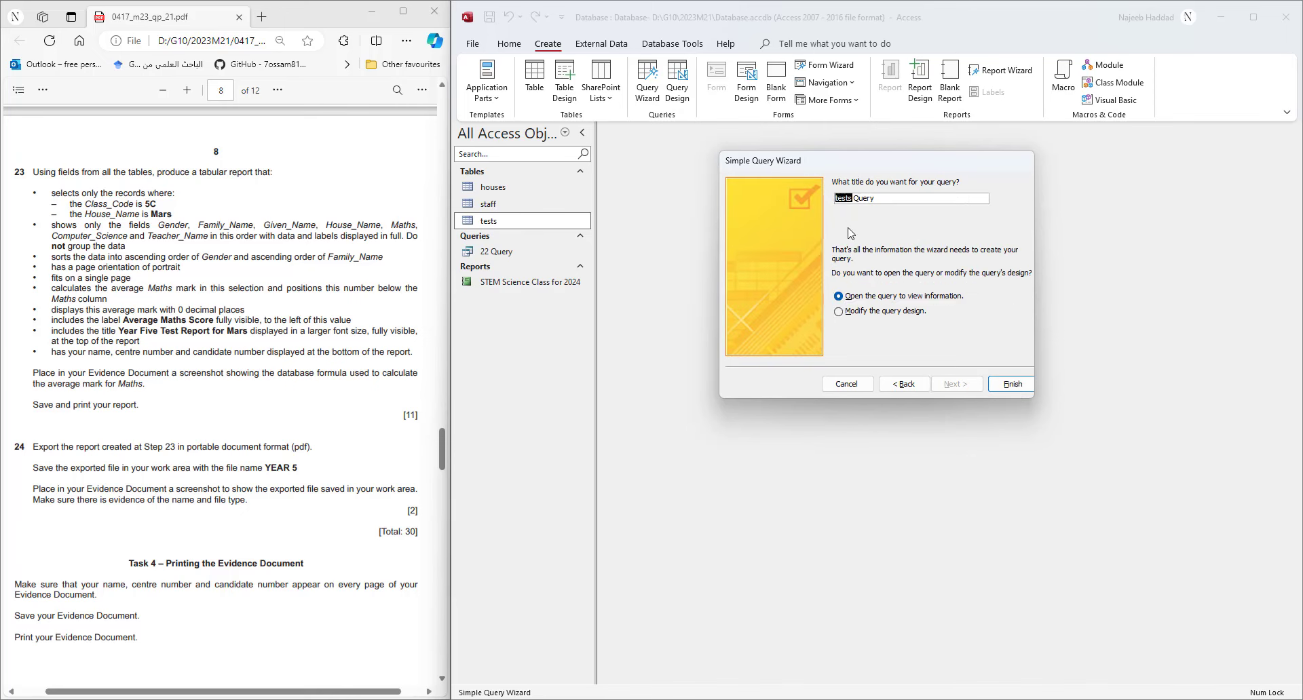
{"action": "type", "text": "23"}
{"action": "key", "text": "Return"}
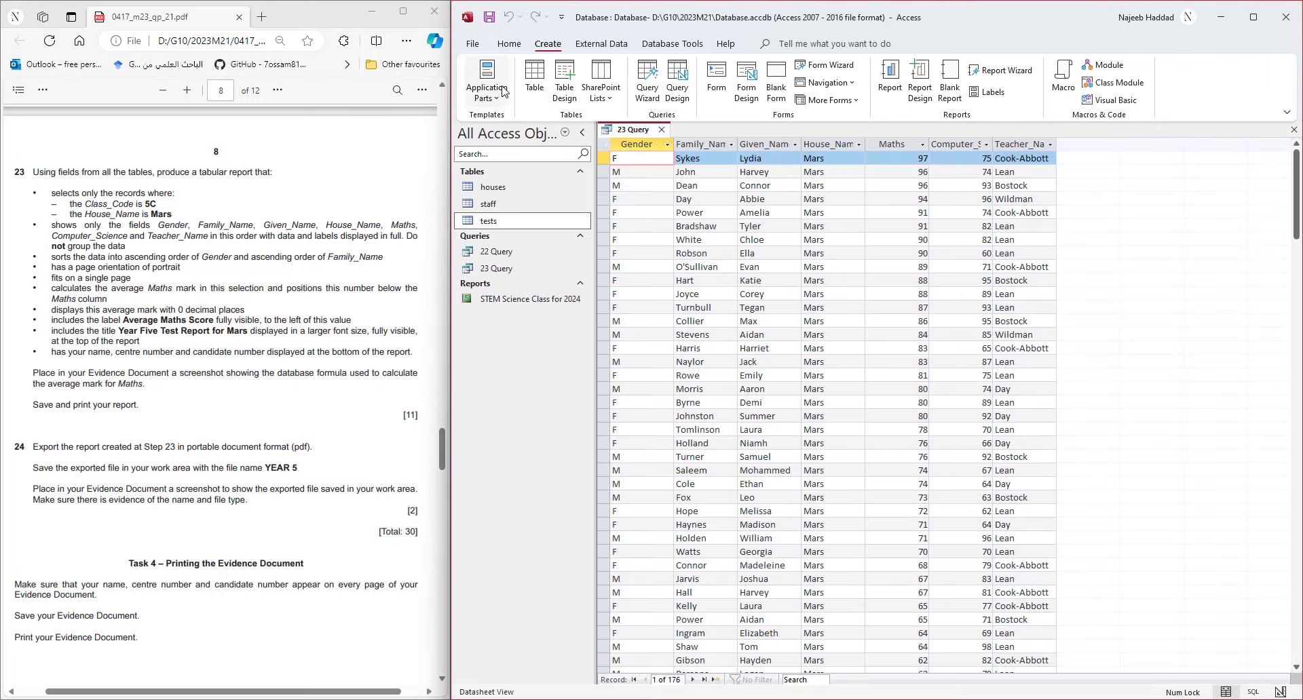
- Add the staff Class_Code field to 23 Query in Design View and run it
{"action": "right_click", "coordinate": [631, 130]}
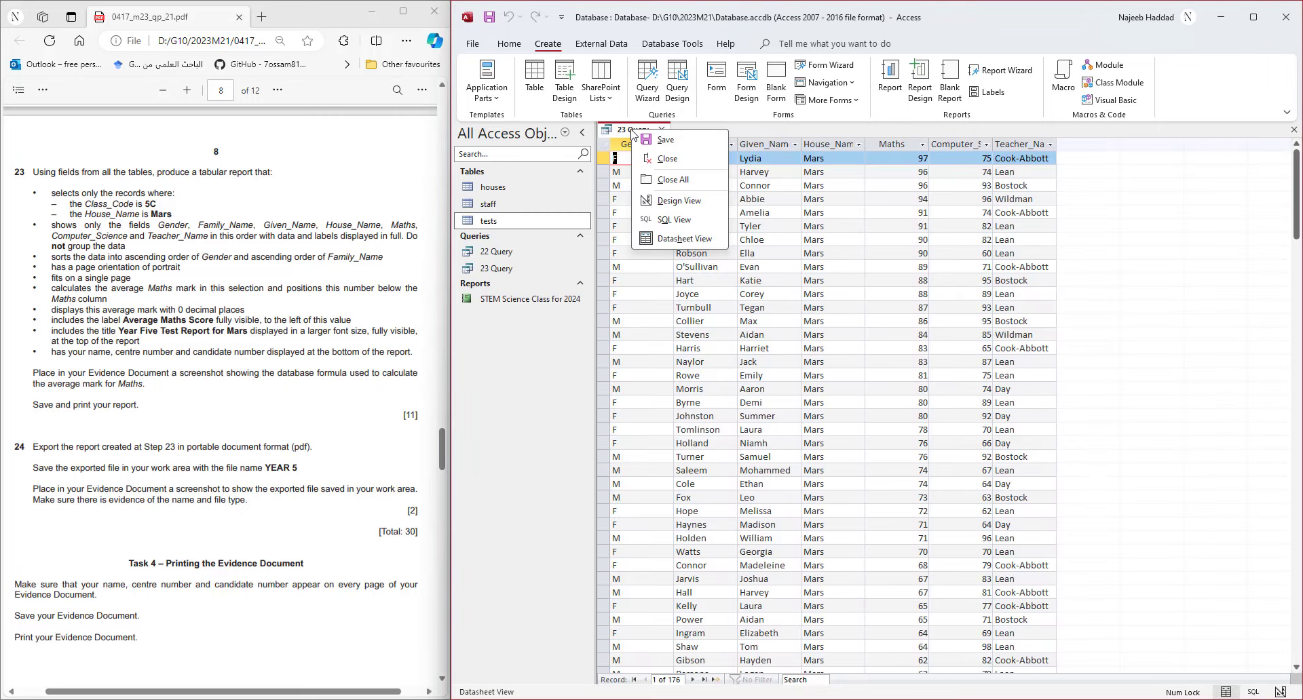
{"action": "left_click", "coordinate": [678, 201]}
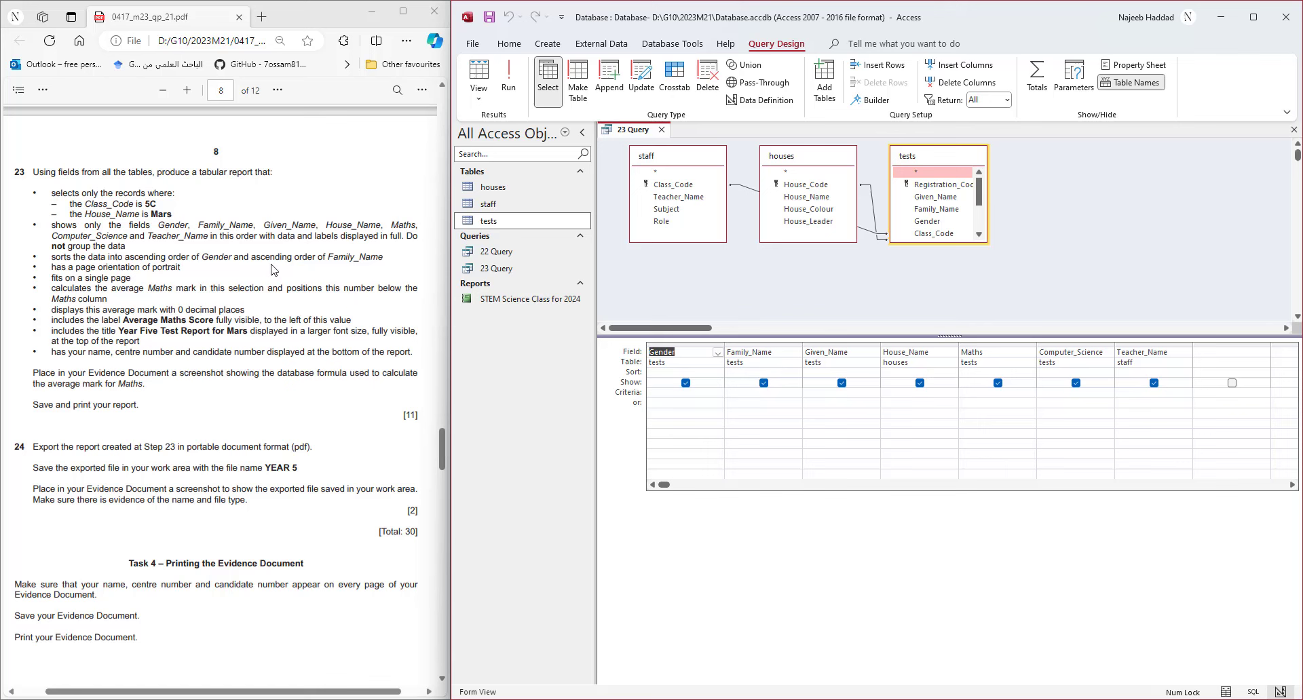
{"action": "left_click_drag", "start_coordinate": [653, 160], "coordinate": [1056, 164]}
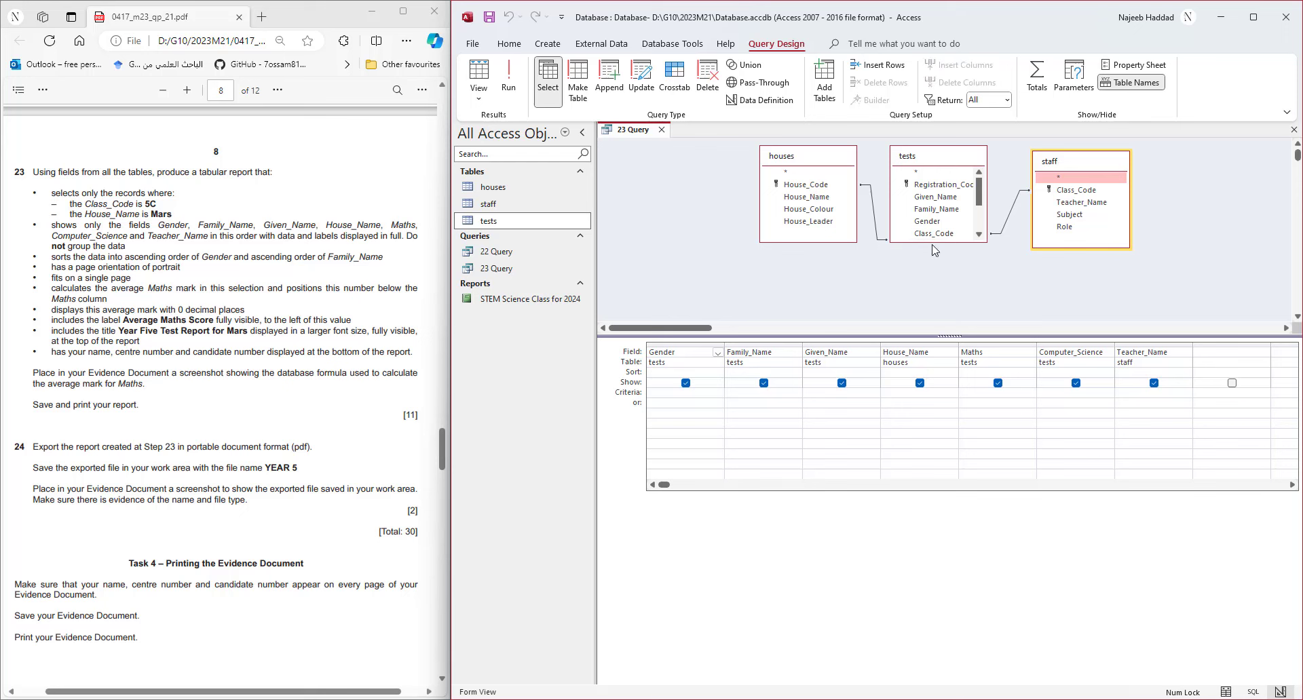
{"action": "double_click", "coordinate": [1094, 192]}
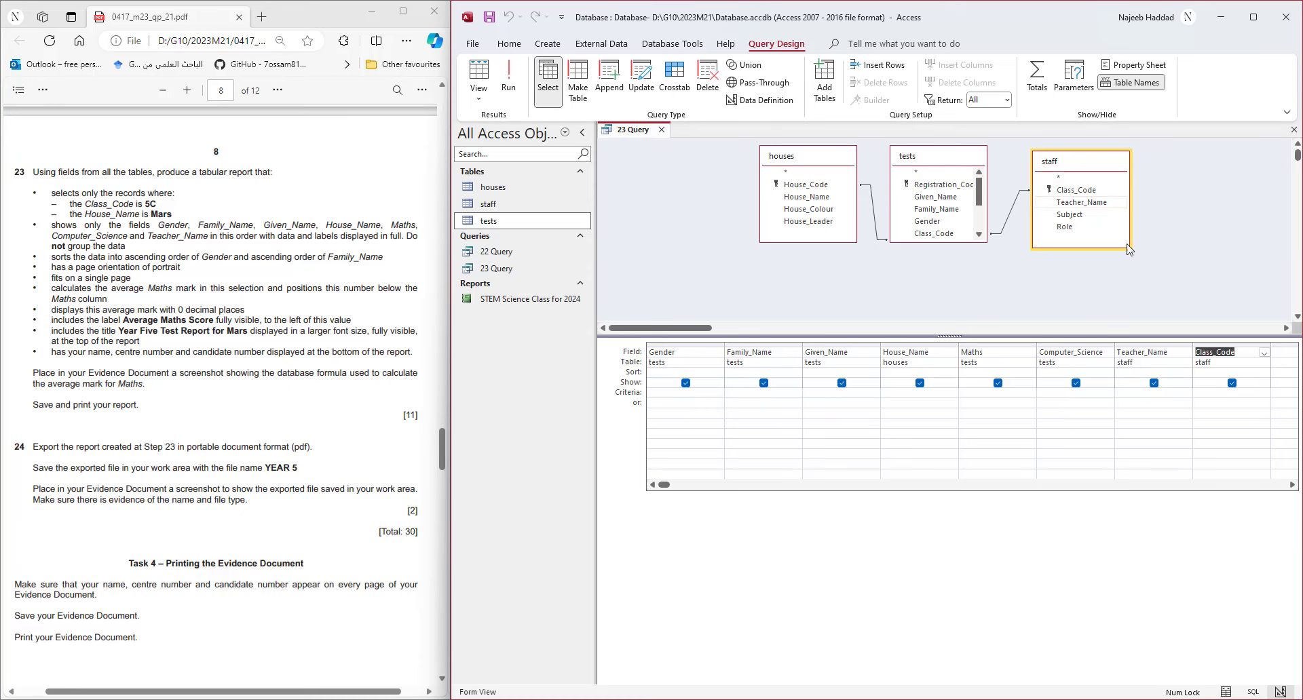
{"action": "left_click", "coordinate": [502, 91]}
- Set the Class_Code criterion to 5C and rerun, leaving 22 records
{"action": "left_click", "coordinate": [480, 78]}
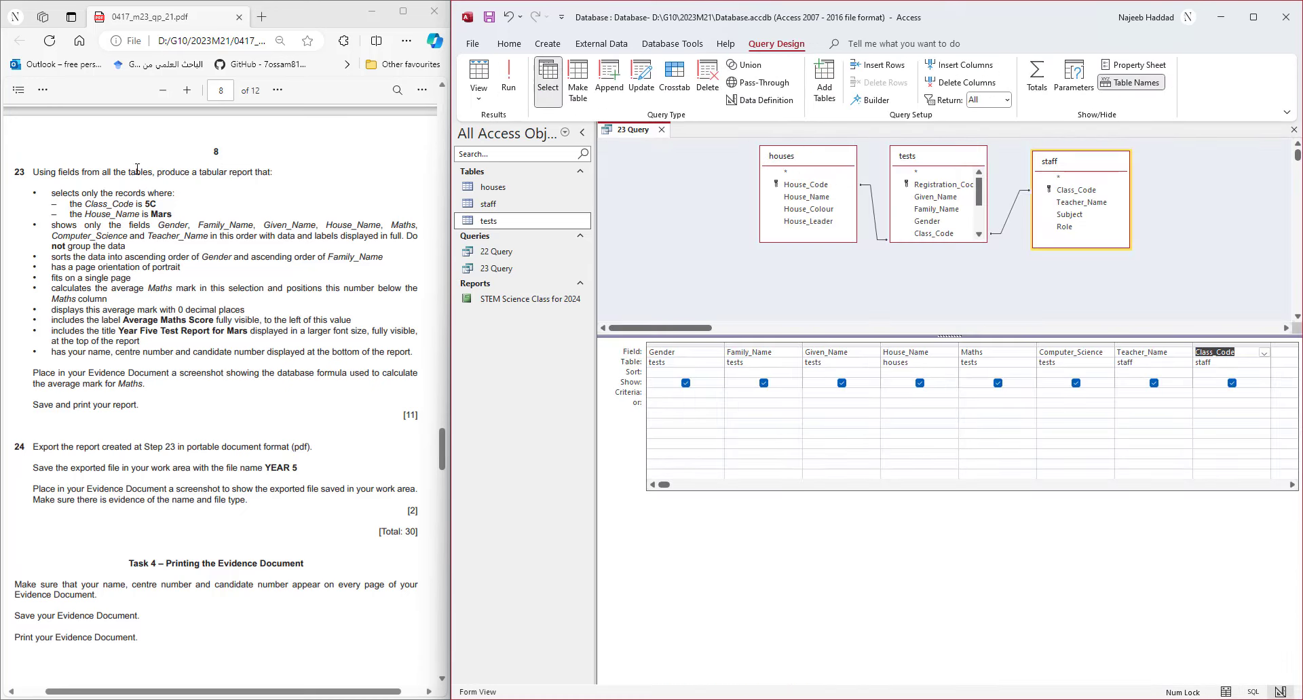
{"action": "left_click", "coordinate": [1209, 392]}
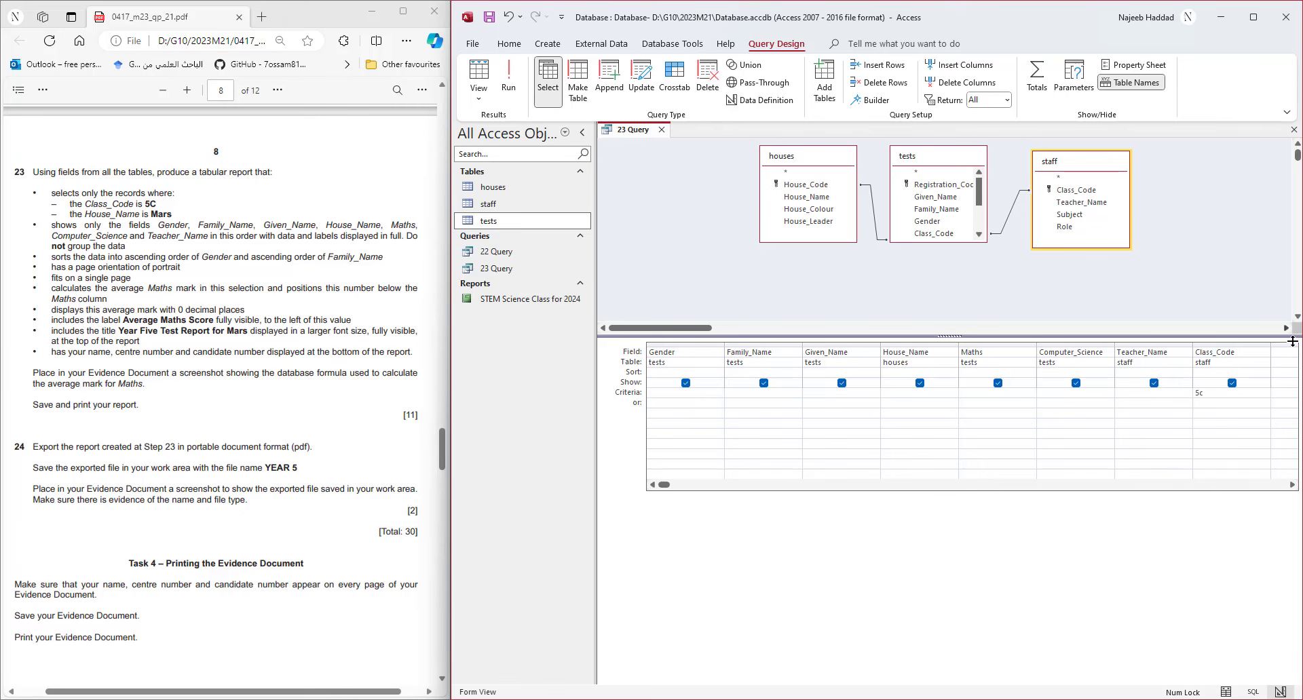
{"action": "left_click", "coordinate": [508, 78]}
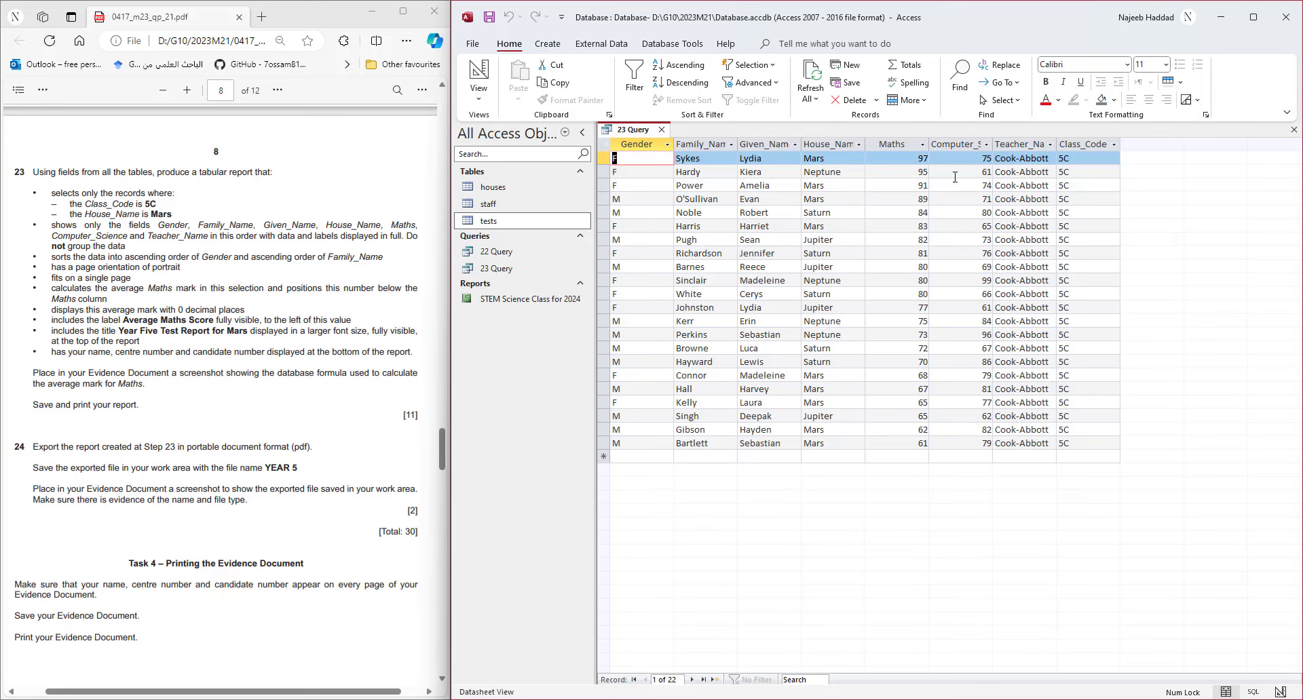
- Add a Mars criterion on House_Name, run it for 9 records, and save 23 Query
{"action": "left_click", "coordinate": [479, 80]}
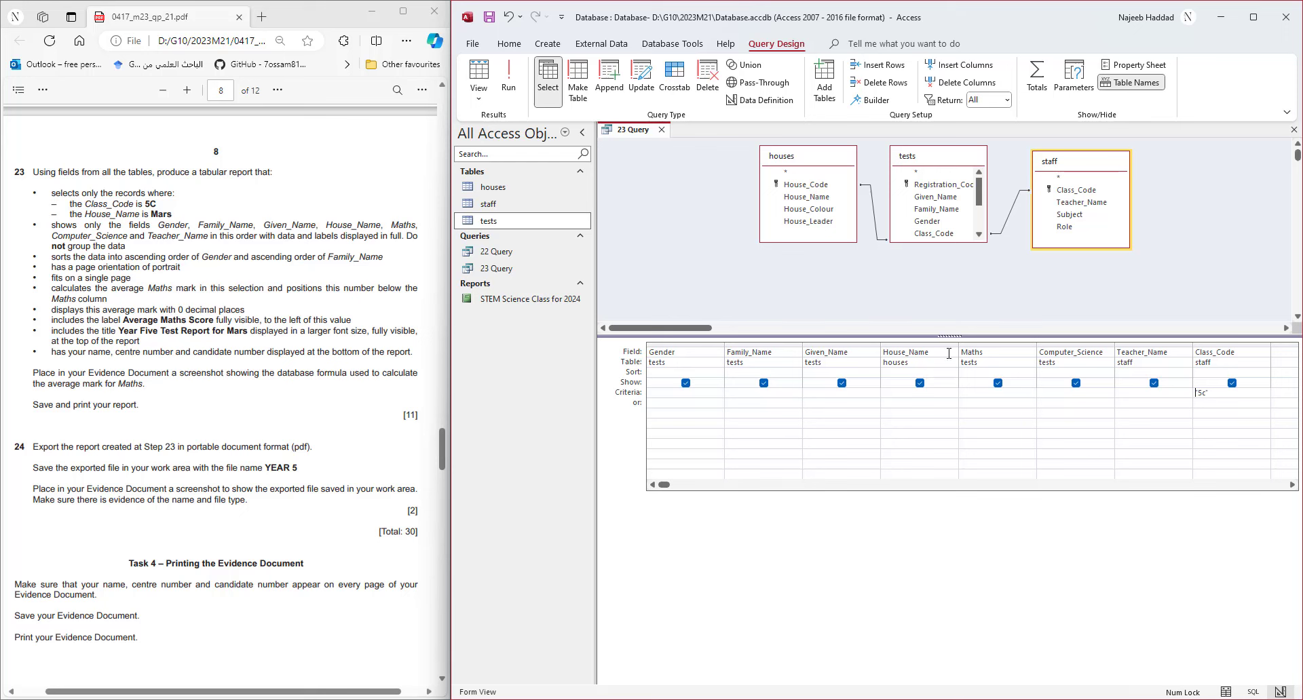
{"action": "left_click", "coordinate": [900, 396]}
{"action": "type", "text": "Mars"}
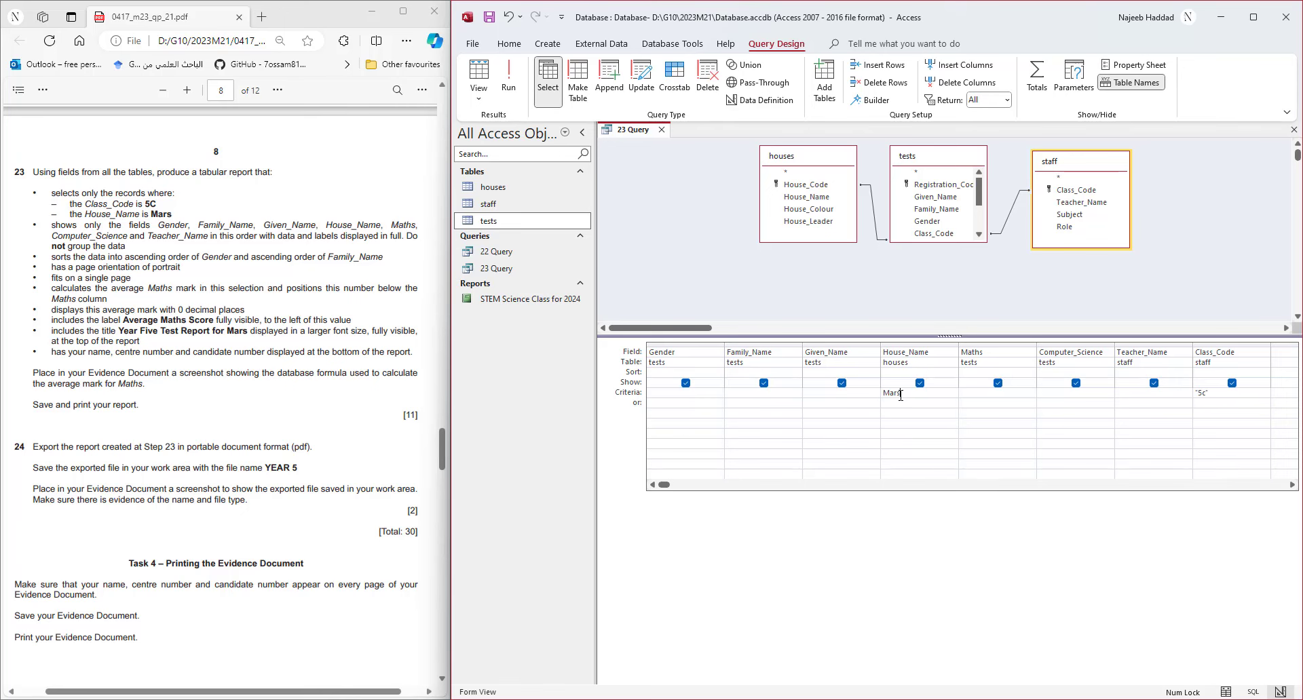
{"action": "left_click", "coordinate": [508, 76]}
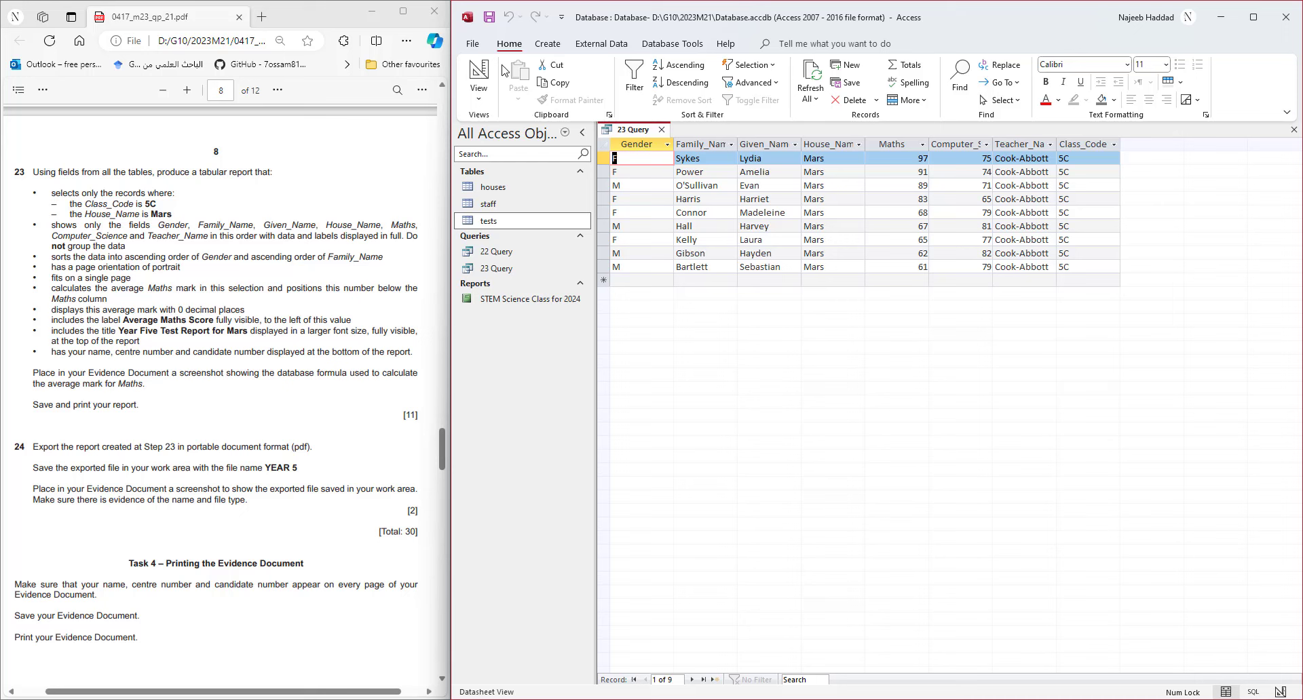
{"action": "left_click", "coordinate": [489, 24]}
{"action": "left_click", "coordinate": [559, 48]}
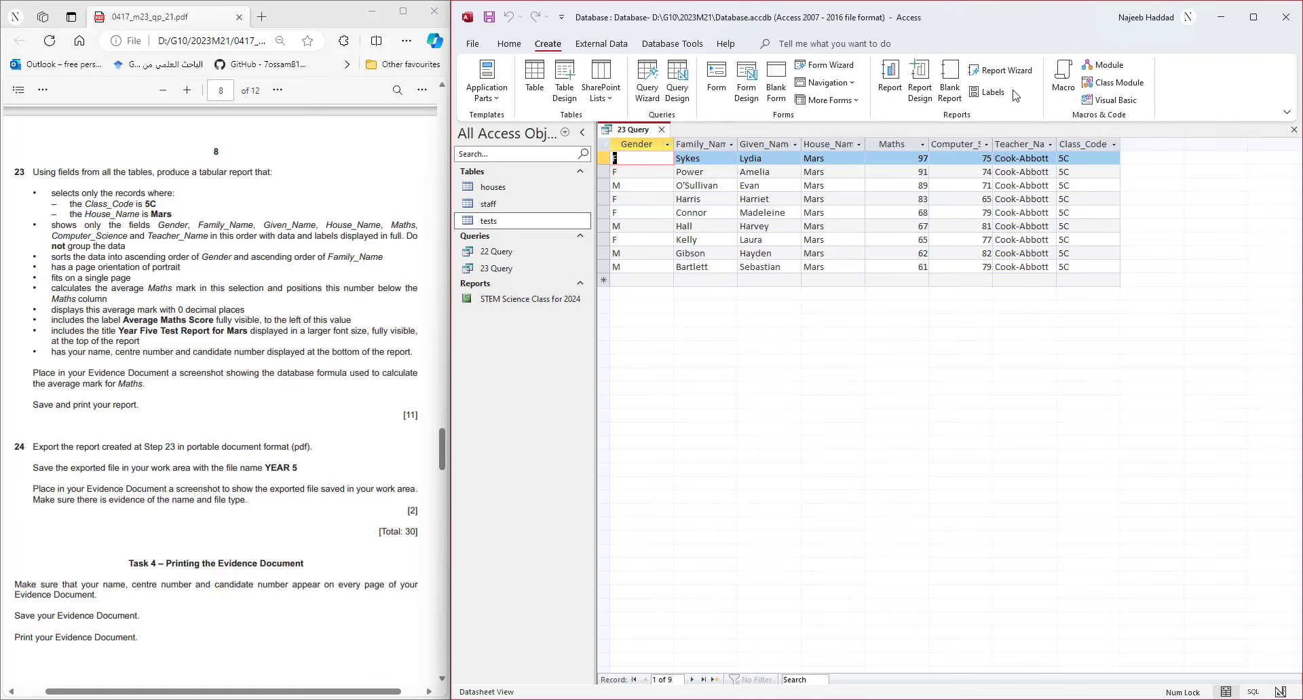
- Start a report wizard on 23 Query and add Gender, Family_Name, Given_Name, House_Name, Maths, Computer_Science, Teacher_Name
{"action": "left_click", "coordinate": [1003, 71]}
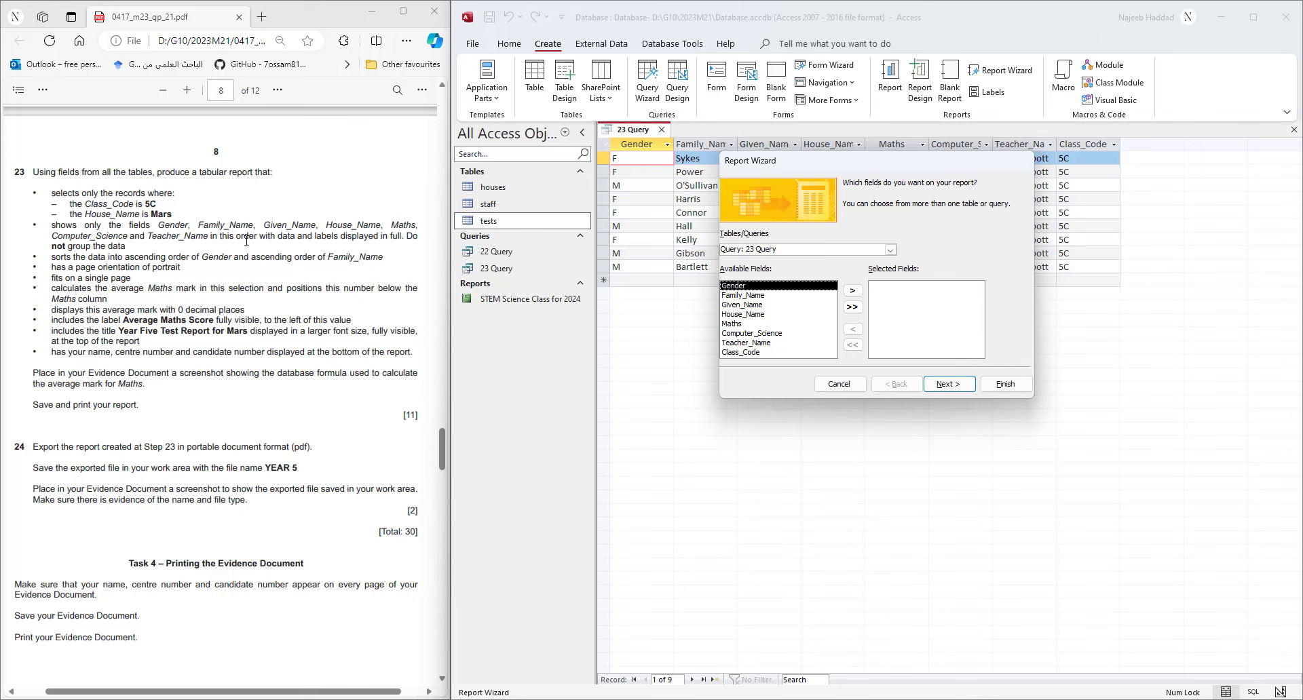
{"action": "left_click", "coordinate": [854, 291]}
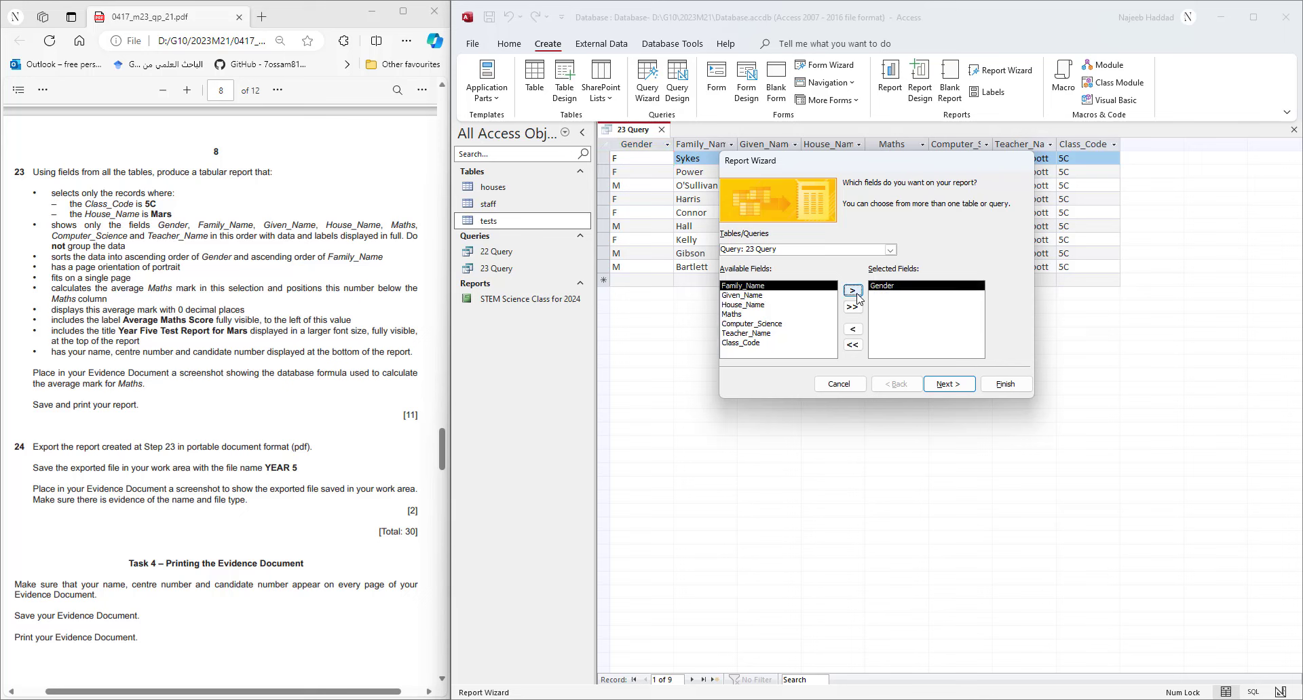
{"action": "left_click", "coordinate": [857, 296]}
{"action": "left_click", "coordinate": [857, 296]}
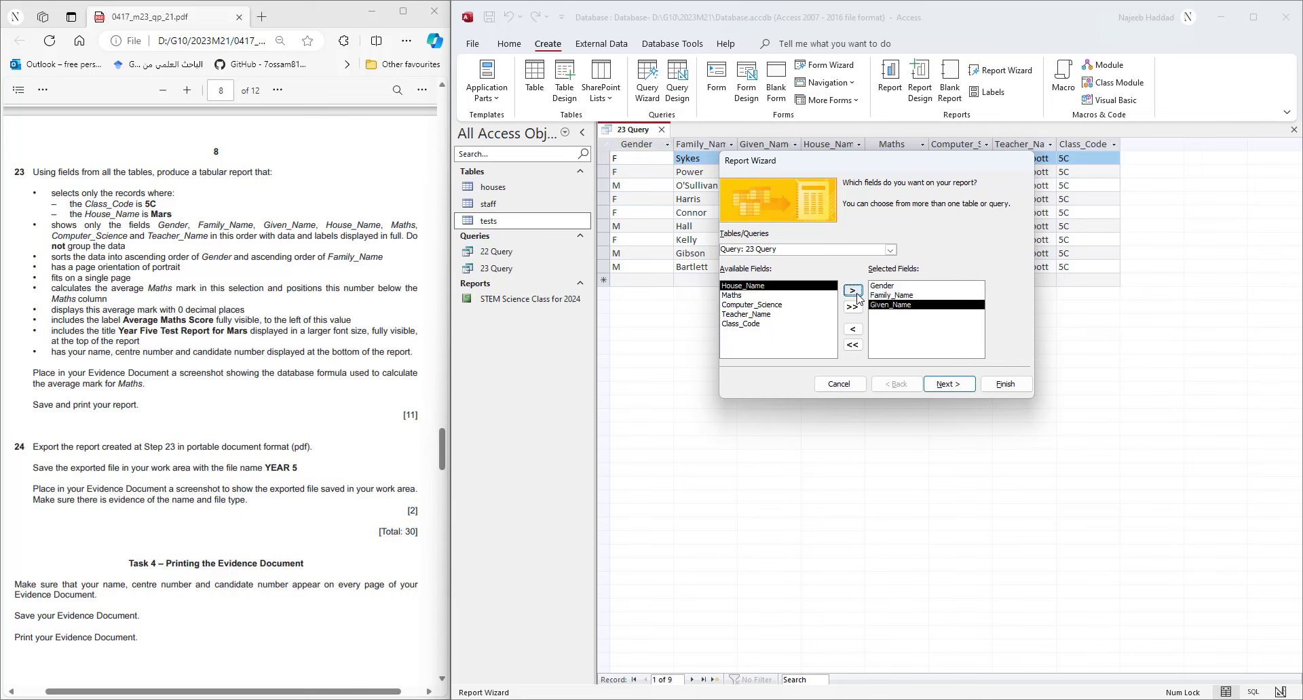
{"action": "left_click", "coordinate": [857, 296]}
{"action": "left_click", "coordinate": [856, 296]}
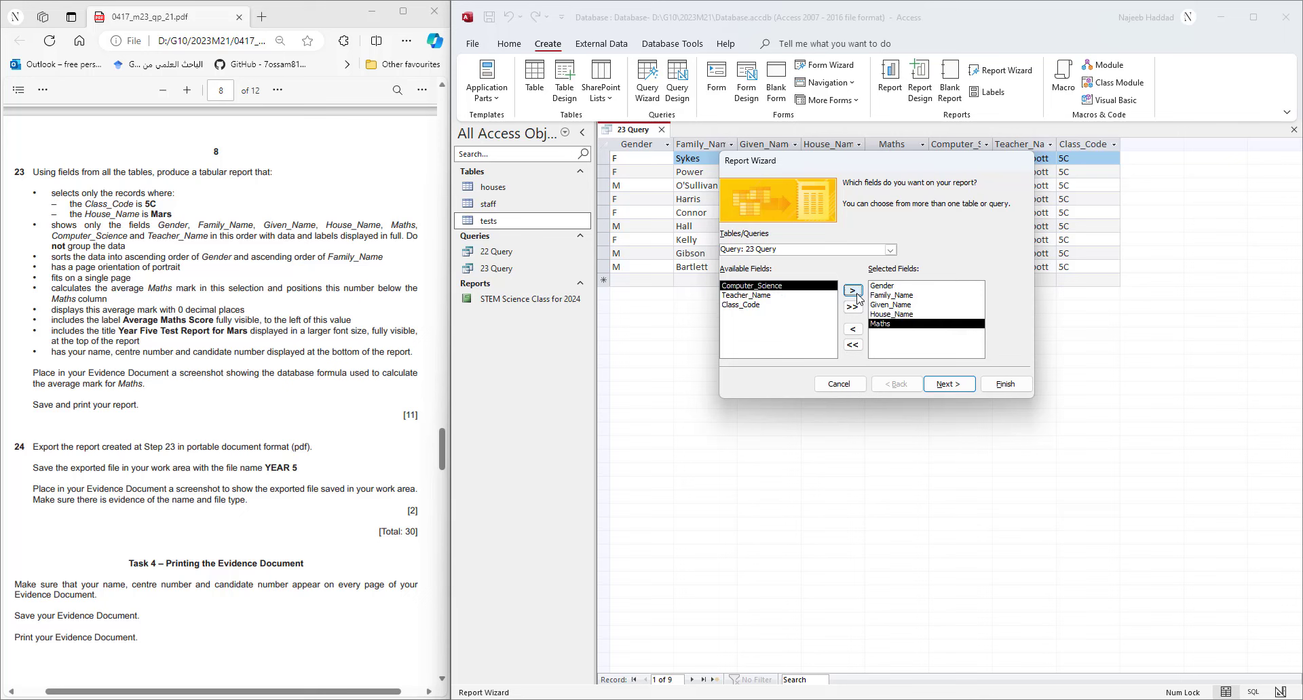
{"action": "left_click", "coordinate": [856, 295]}
{"action": "left_click", "coordinate": [857, 296]}
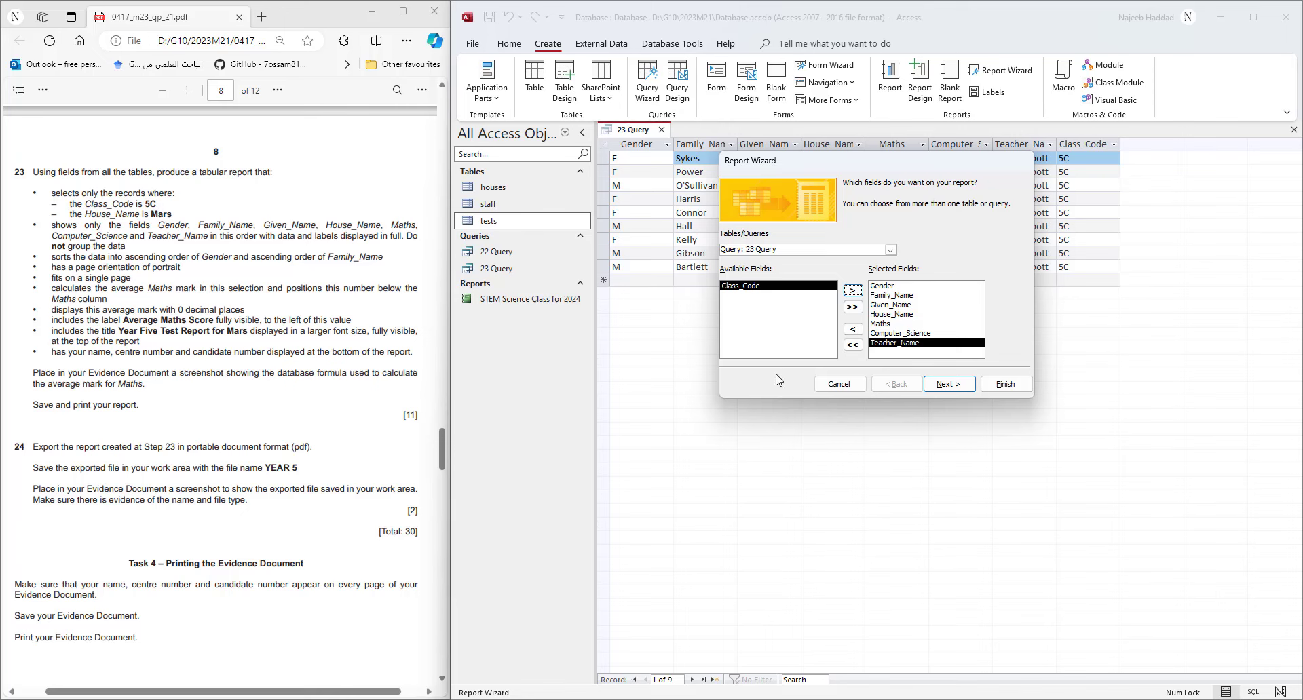
{"action": "left_click", "coordinate": [949, 384]}
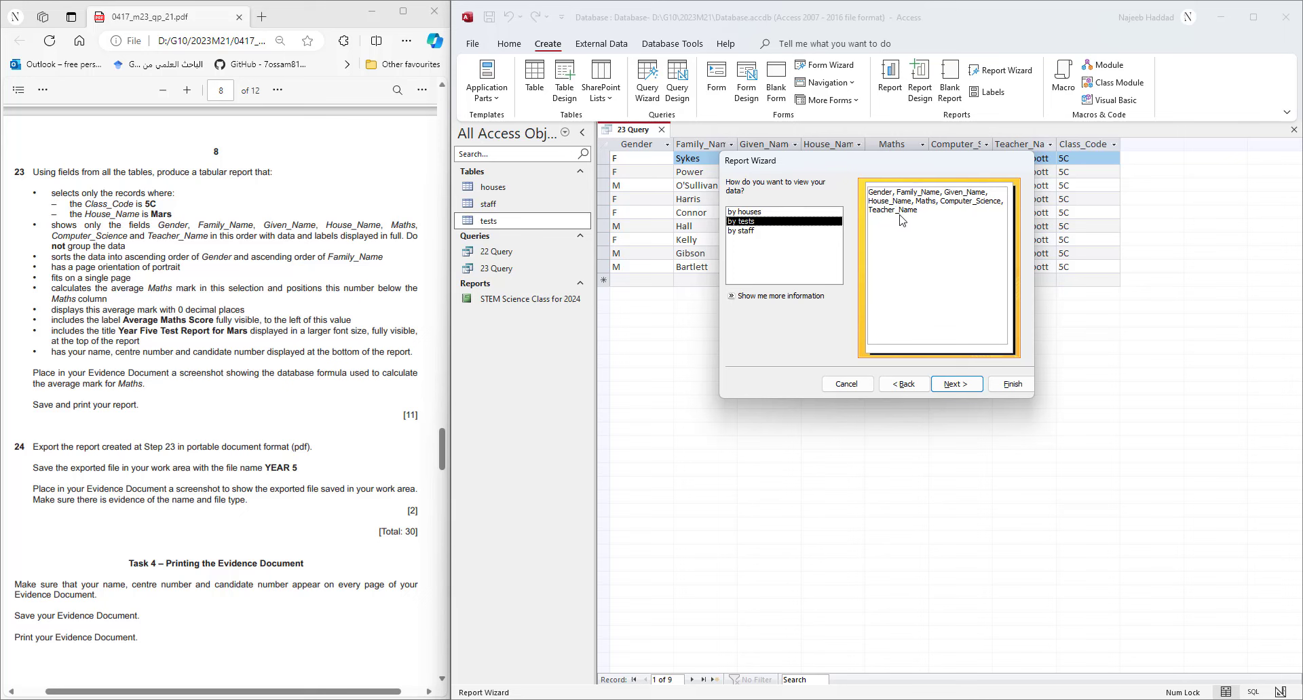
- Skip grouping and sorting in the wizard, keeping the Tabular layout in Portrait orientation
{"action": "left_click", "coordinate": [961, 391]}
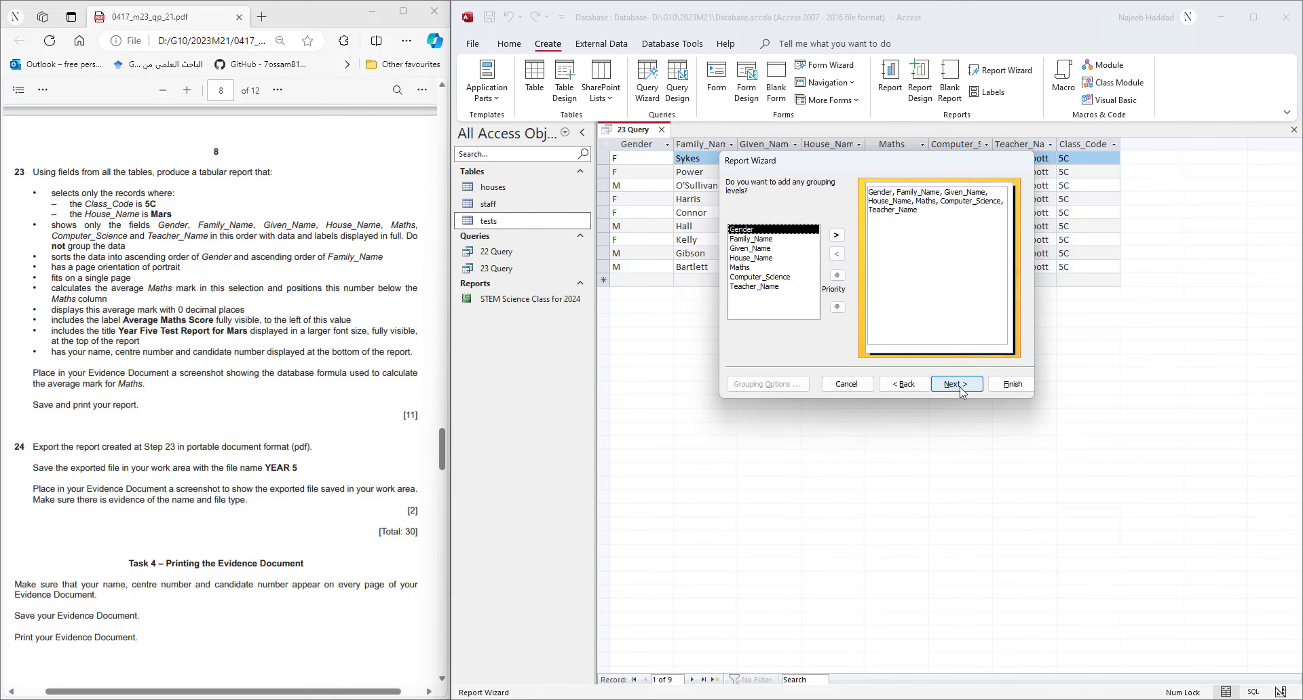
{"action": "left_click", "coordinate": [955, 384]}
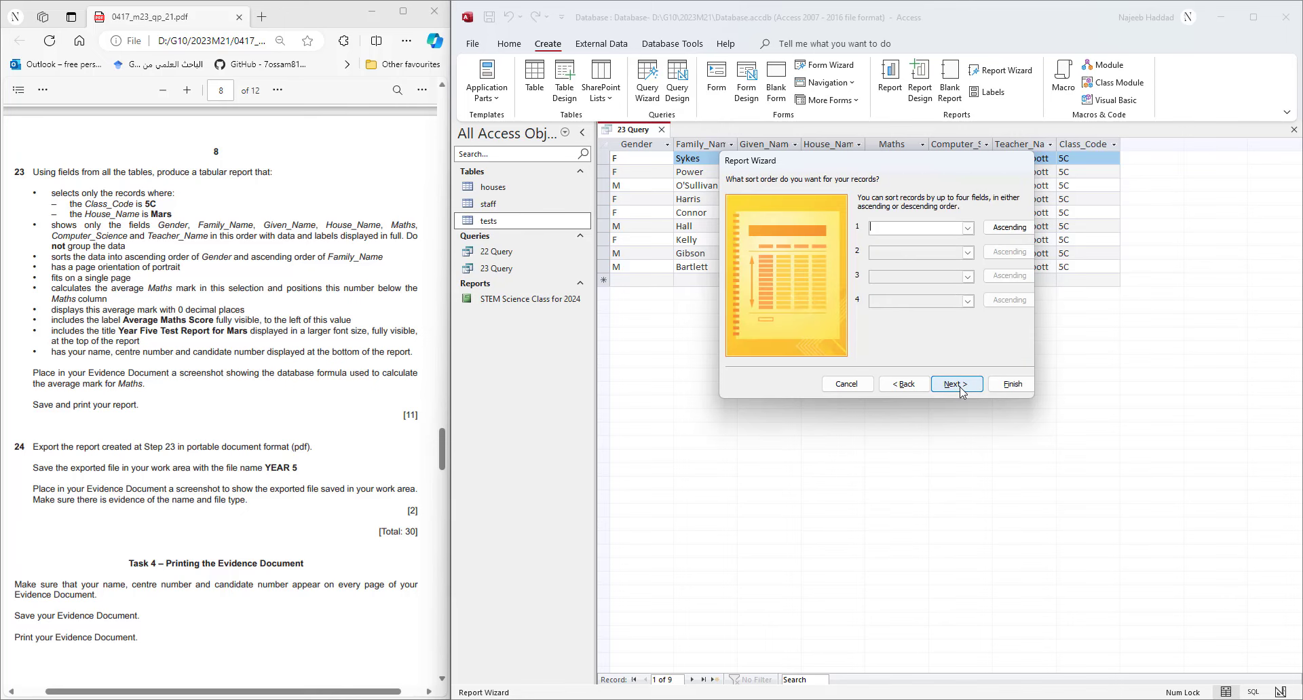
{"action": "left_click", "coordinate": [961, 390]}
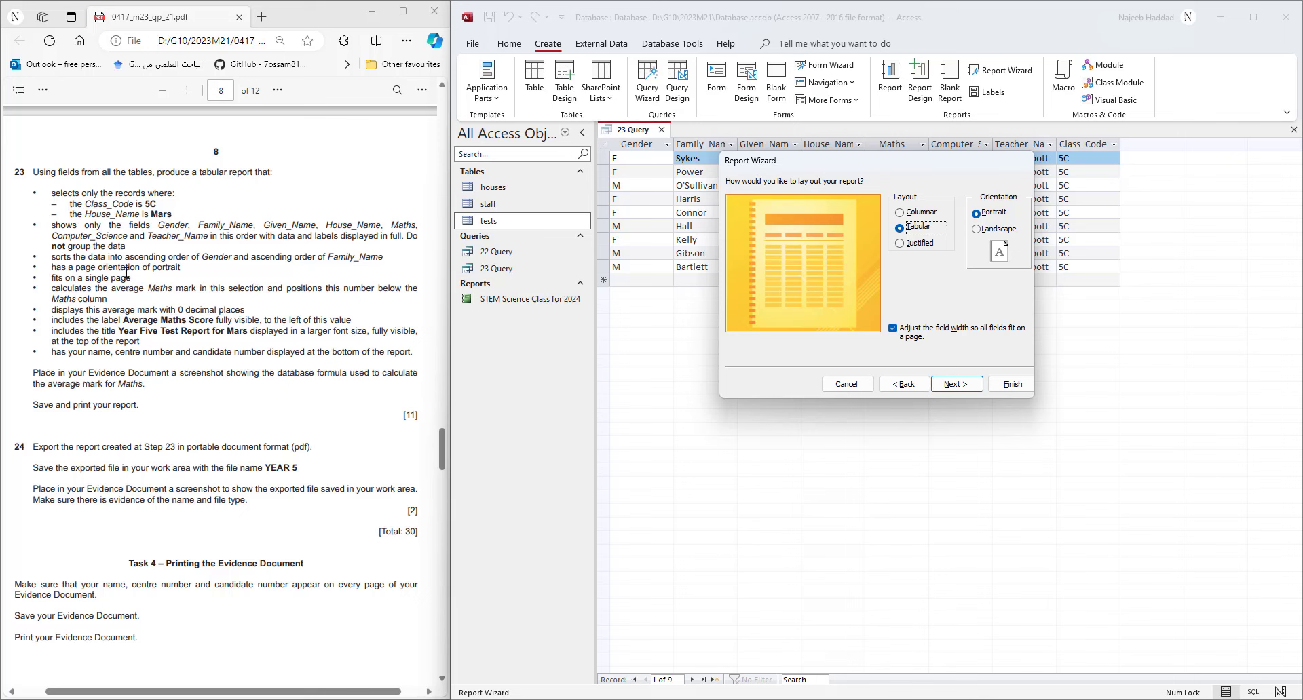
{"action": "left_click_drag", "start_coordinate": [50, 266], "coordinate": [180, 269]}
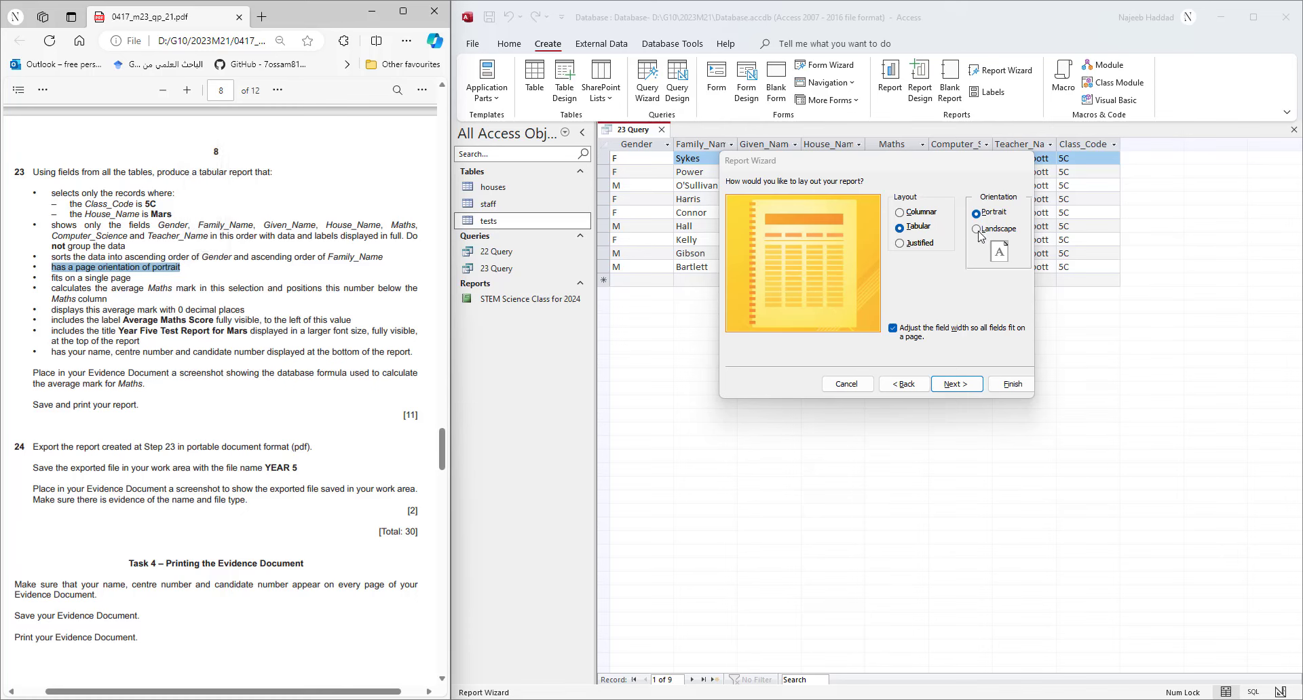
{"action": "left_click", "coordinate": [963, 391]}
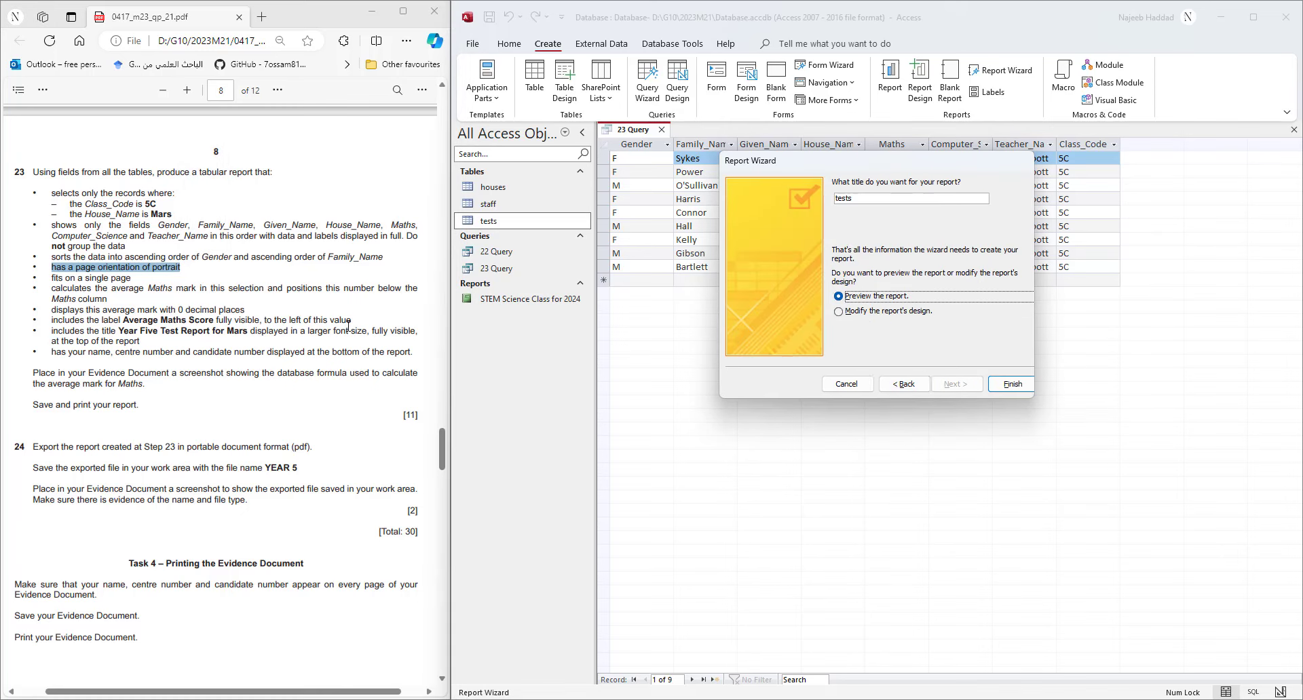
- Title the report 'Year Five Test Report for Mars', finish the wizard and leave print preview
{"action": "left_click_drag", "start_coordinate": [113, 331], "coordinate": [247, 332]}
{"action": "left_click", "coordinate": [132, 331]}
{"action": "key", "text": "ctrl+c"}
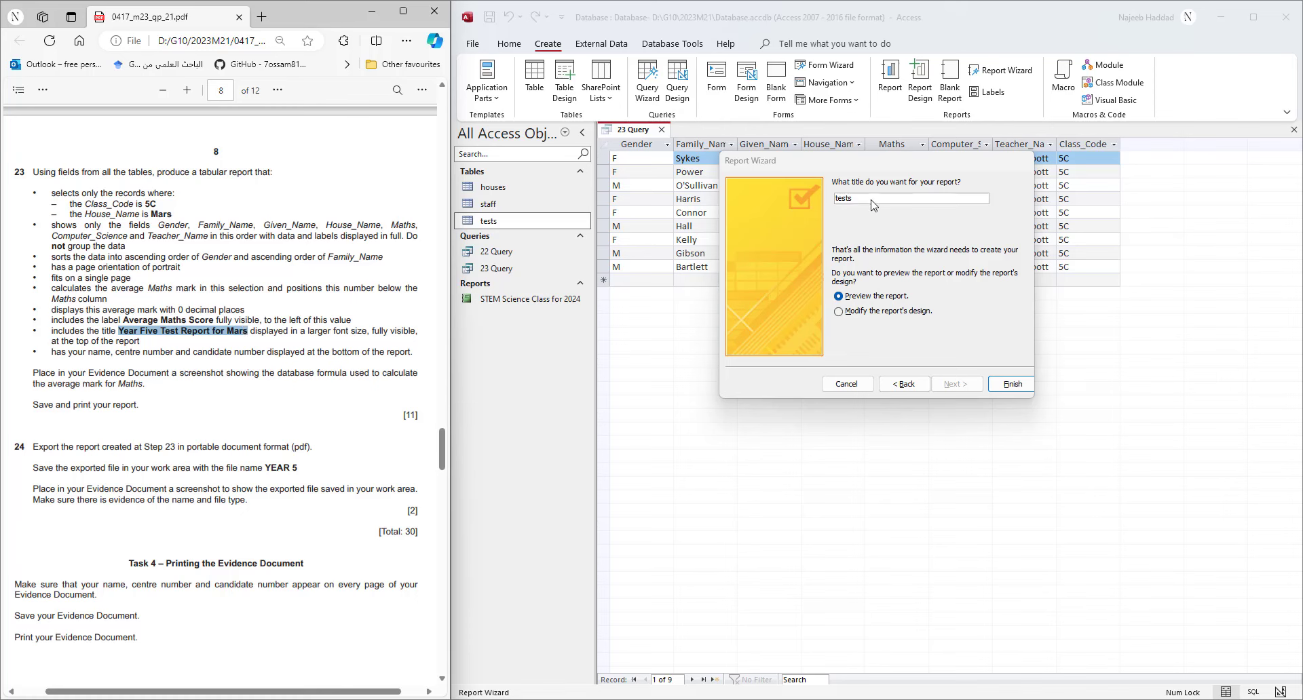
{"action": "double_click", "coordinate": [847, 200]}
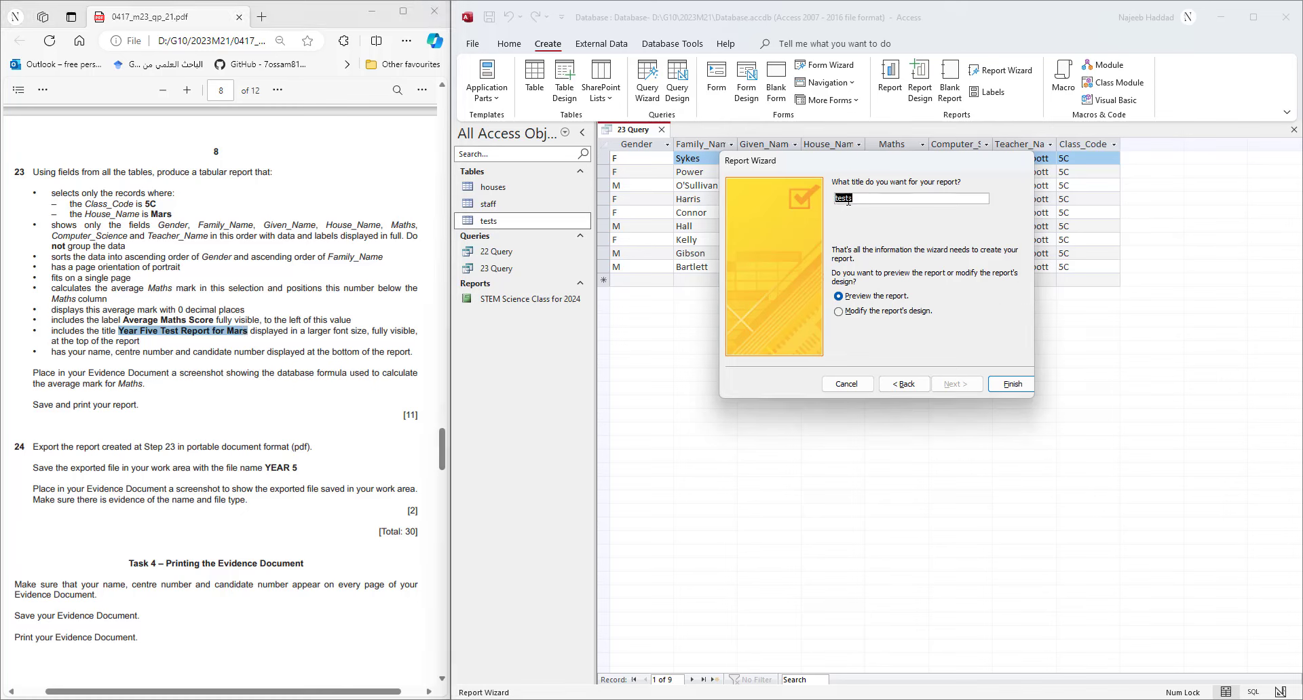
{"action": "key", "text": "ctrl+v"}
{"action": "left_click", "coordinate": [1011, 384]}
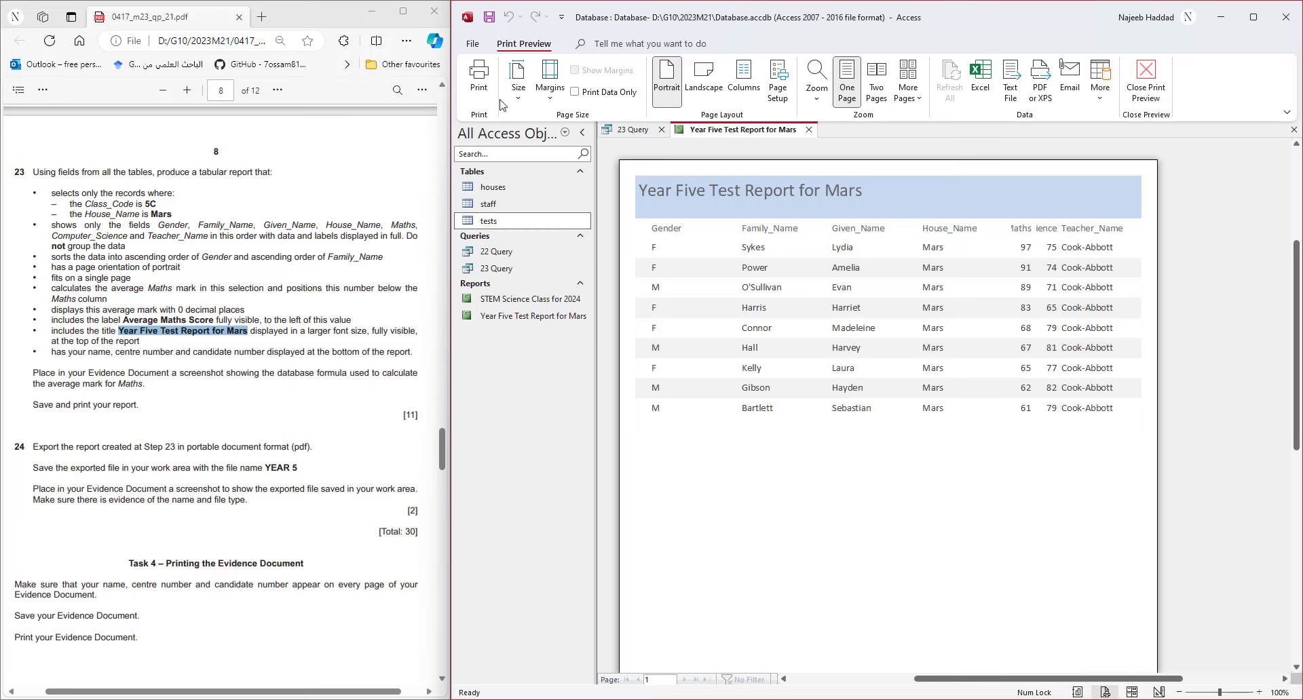
{"action": "left_click", "coordinate": [1146, 81]}
{"action": "right_click", "coordinate": [706, 134]}
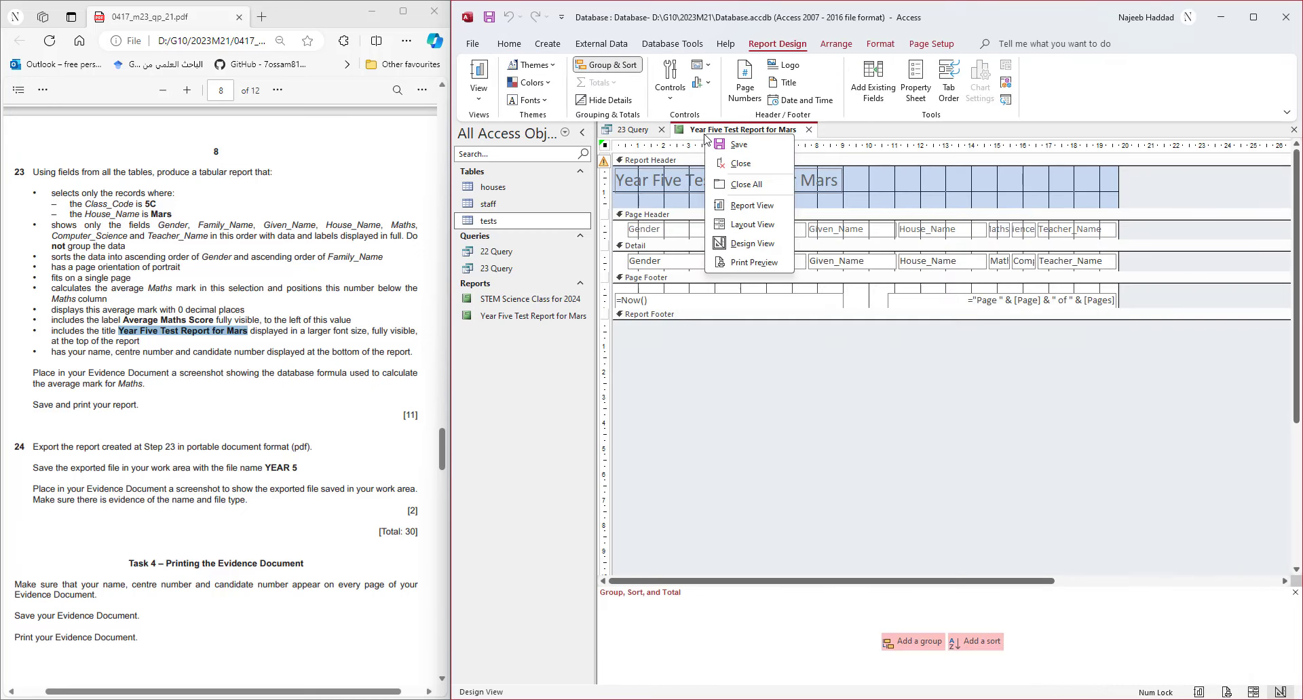
- In Layout View, narrow the Gender and Family_Name columns and shift Family_Name left beside Gender
{"action": "left_click", "coordinate": [750, 224]}
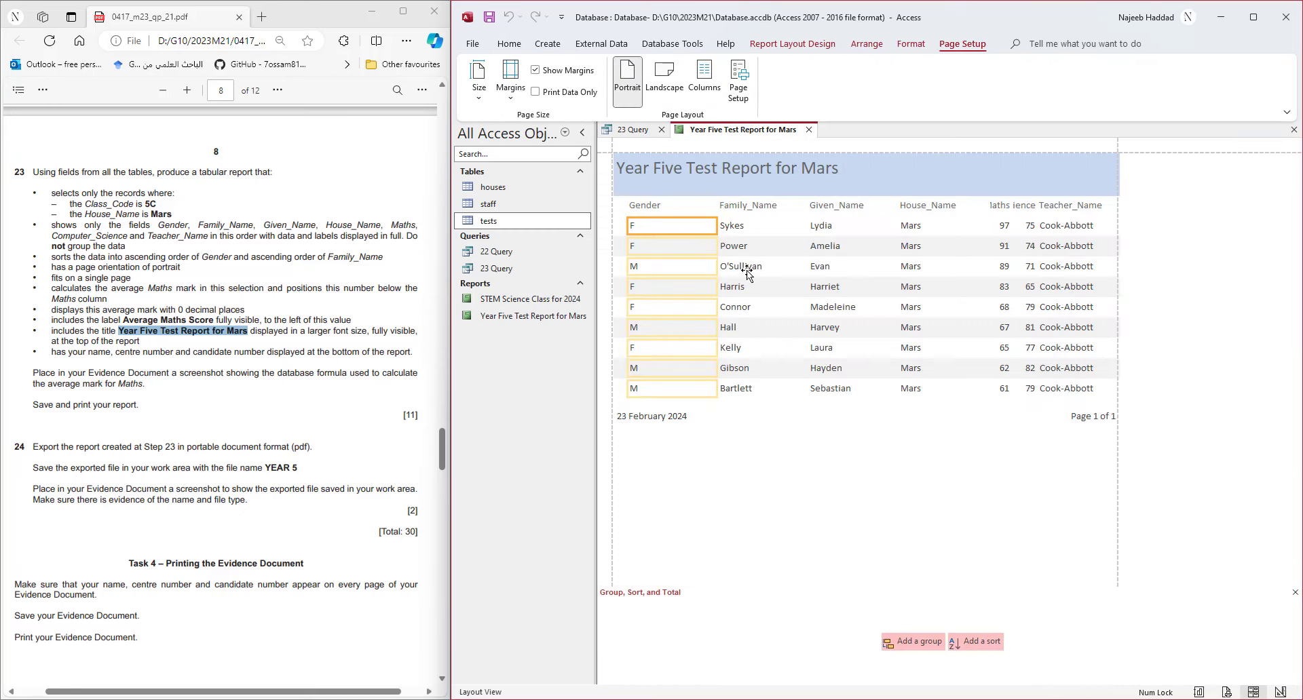
{"action": "left_click", "coordinate": [673, 204]}
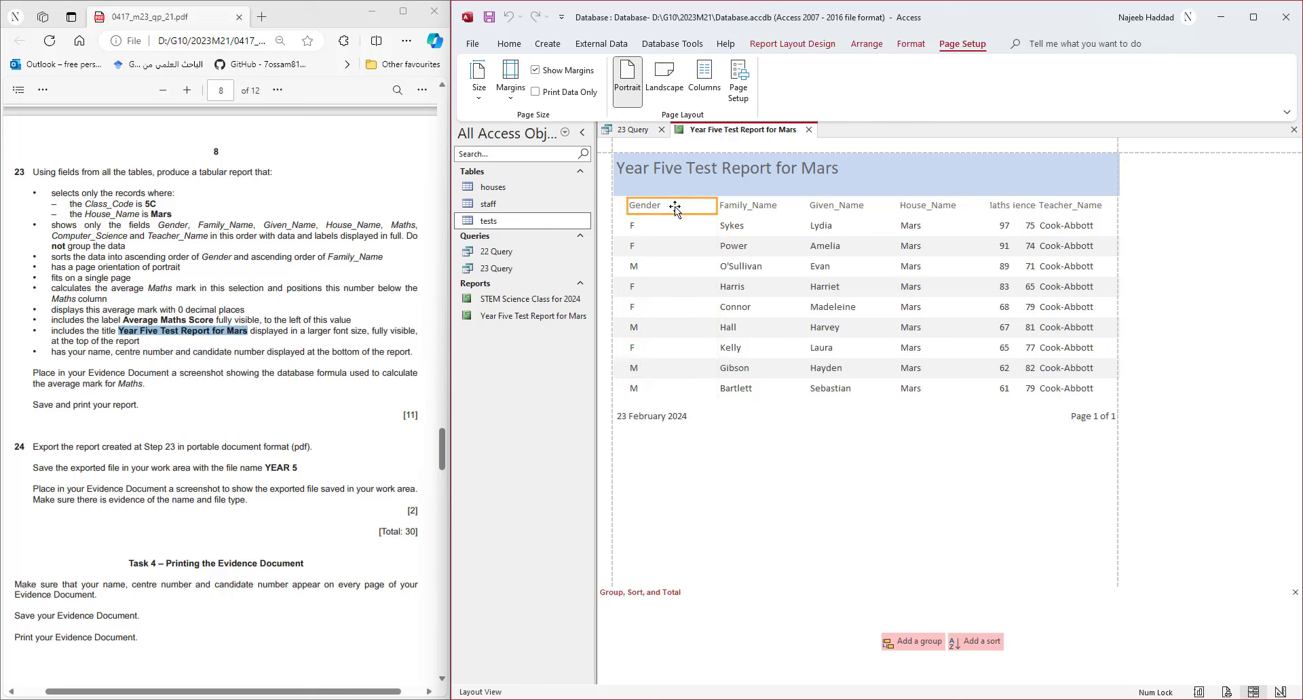
{"action": "left_click", "coordinate": [673, 231]}
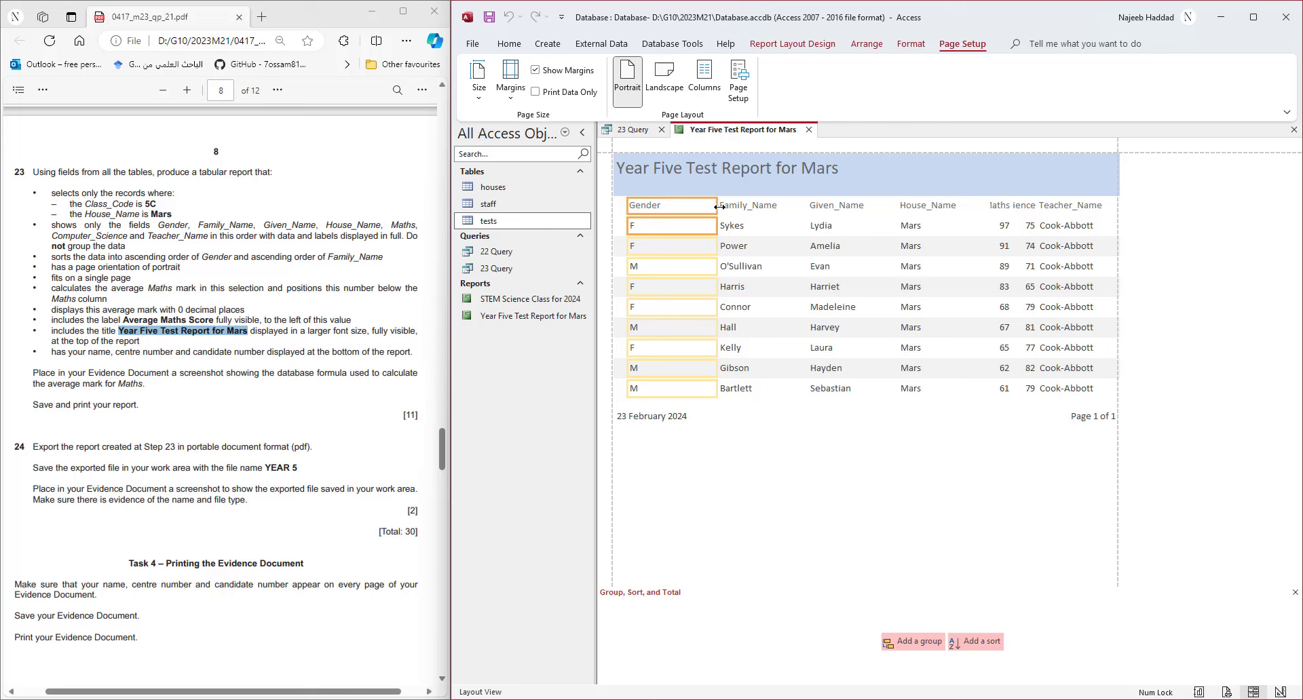
{"action": "left_click_drag", "start_coordinate": [716, 207], "coordinate": [671, 207]}
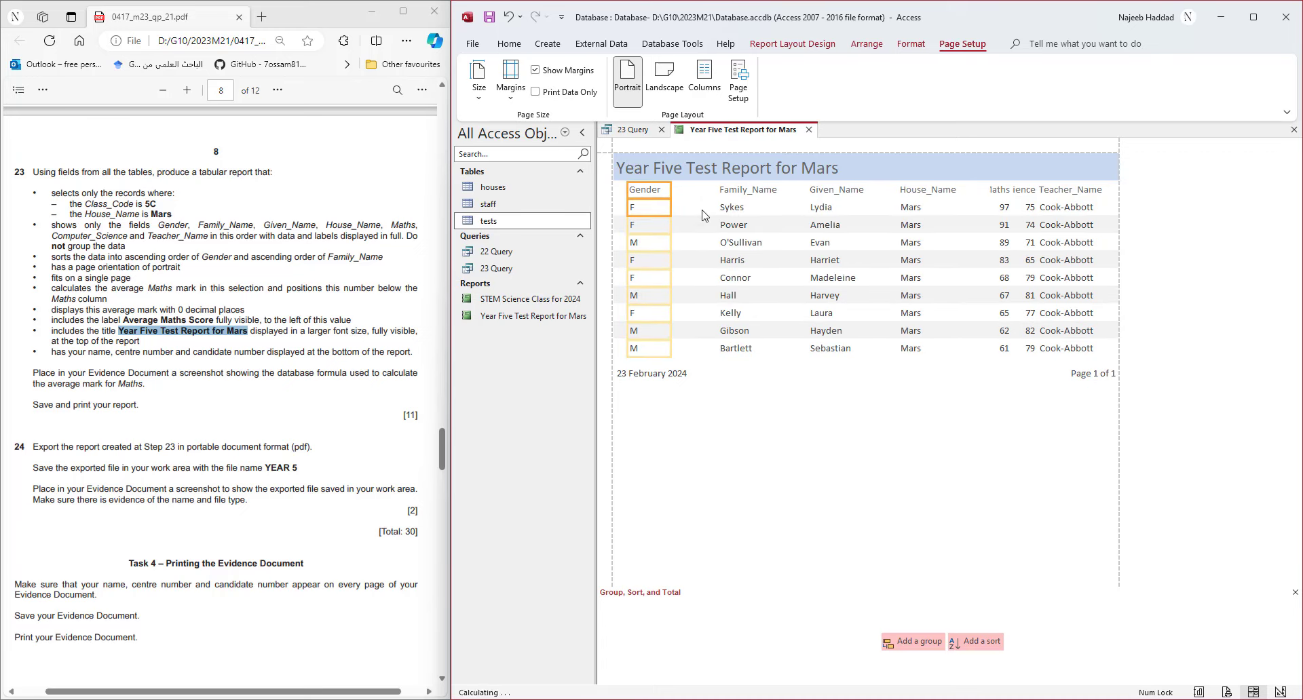
{"action": "left_click", "coordinate": [753, 193]}
{"action": "left_click", "coordinate": [743, 204]}
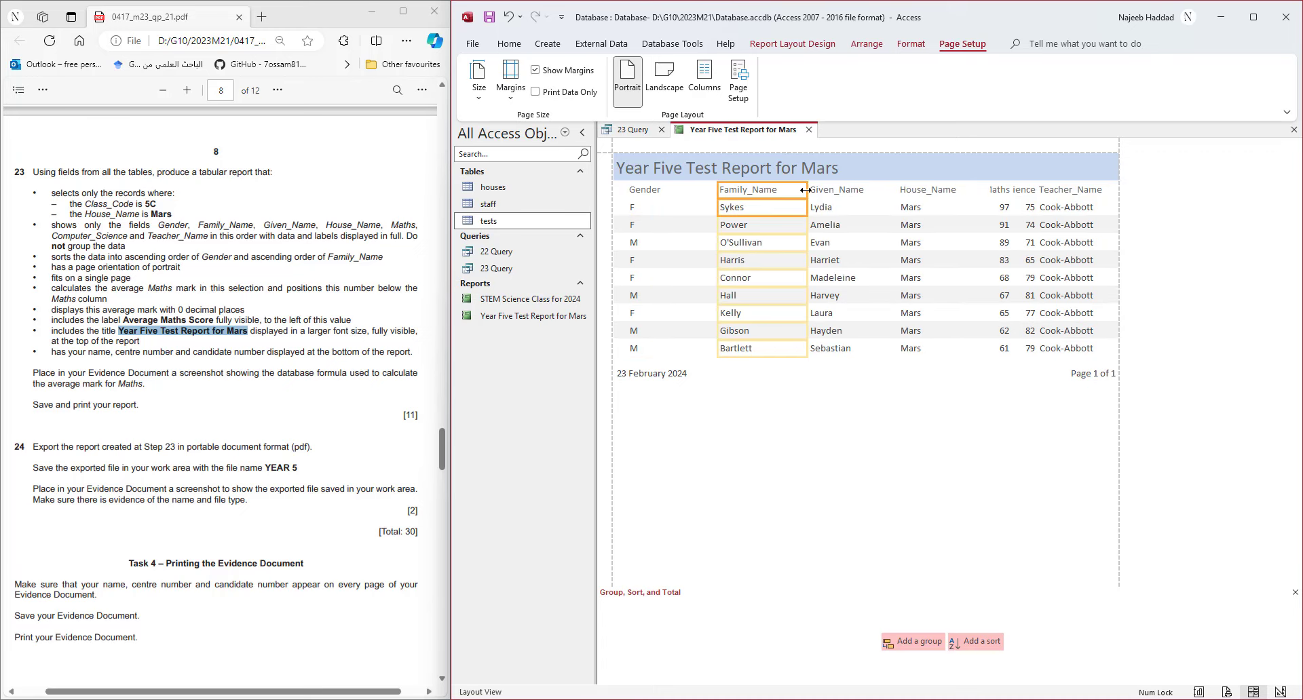
{"action": "left_click_drag", "start_coordinate": [805, 190], "coordinate": [784, 193]}
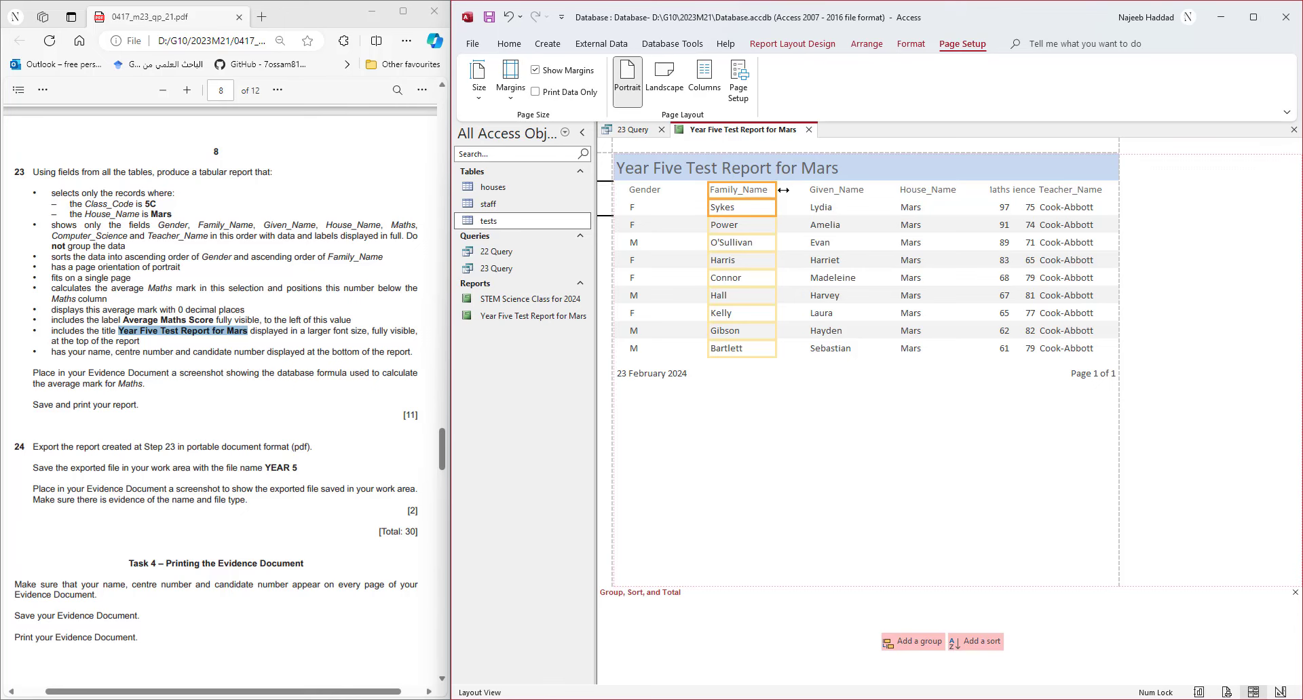
{"action": "key", "text": "Left"}
{"action": "key", "text": "Left"}
{"action": "key", "text": "Left"}
{"action": "key", "text": "Left"}
{"action": "key", "text": "Left"}
{"action": "key", "text": "Left"}
{"action": "key", "text": "Left"}
{"action": "key", "text": "Left"}
{"action": "key", "text": "Left"}
{"action": "key", "text": "Left"}
{"action": "key", "text": "Left"}
{"action": "key", "text": "Left"}
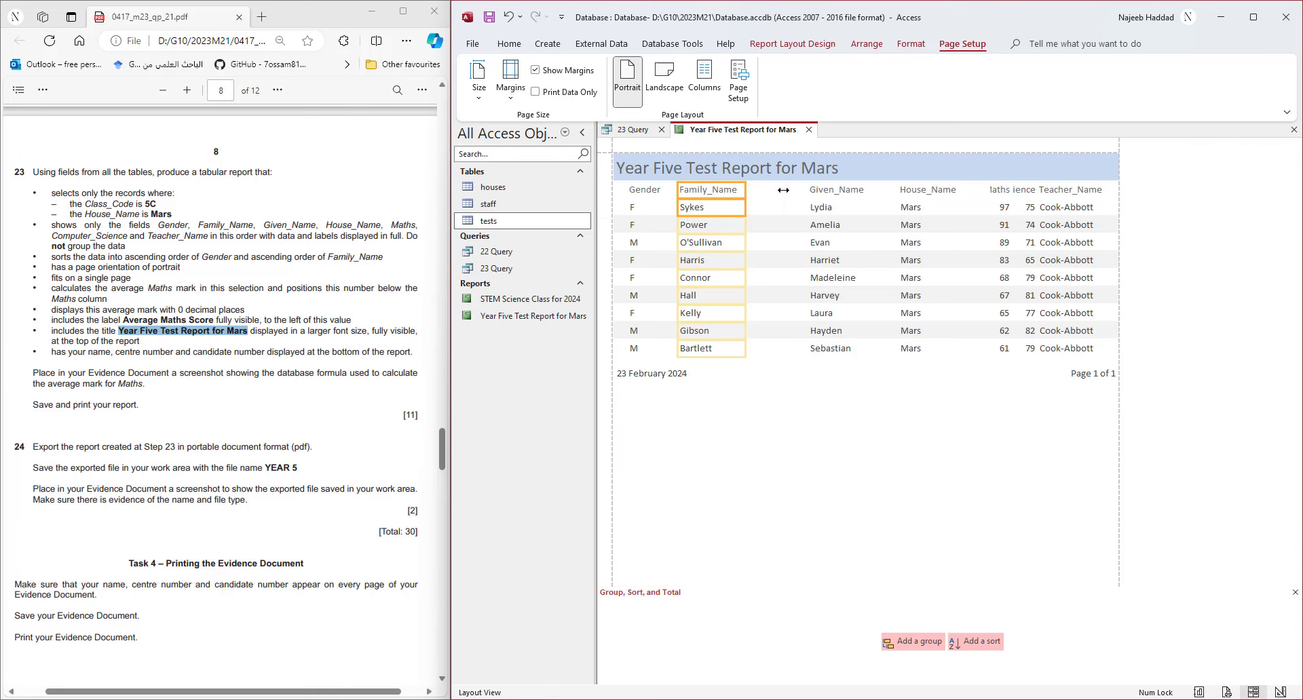
- Narrow Given_Name and House_Name, shifting them left, and widen the Maths column leftward
{"action": "left_click", "coordinate": [824, 192]}
{"action": "left_click", "coordinate": [824, 205], "text": "shift"}
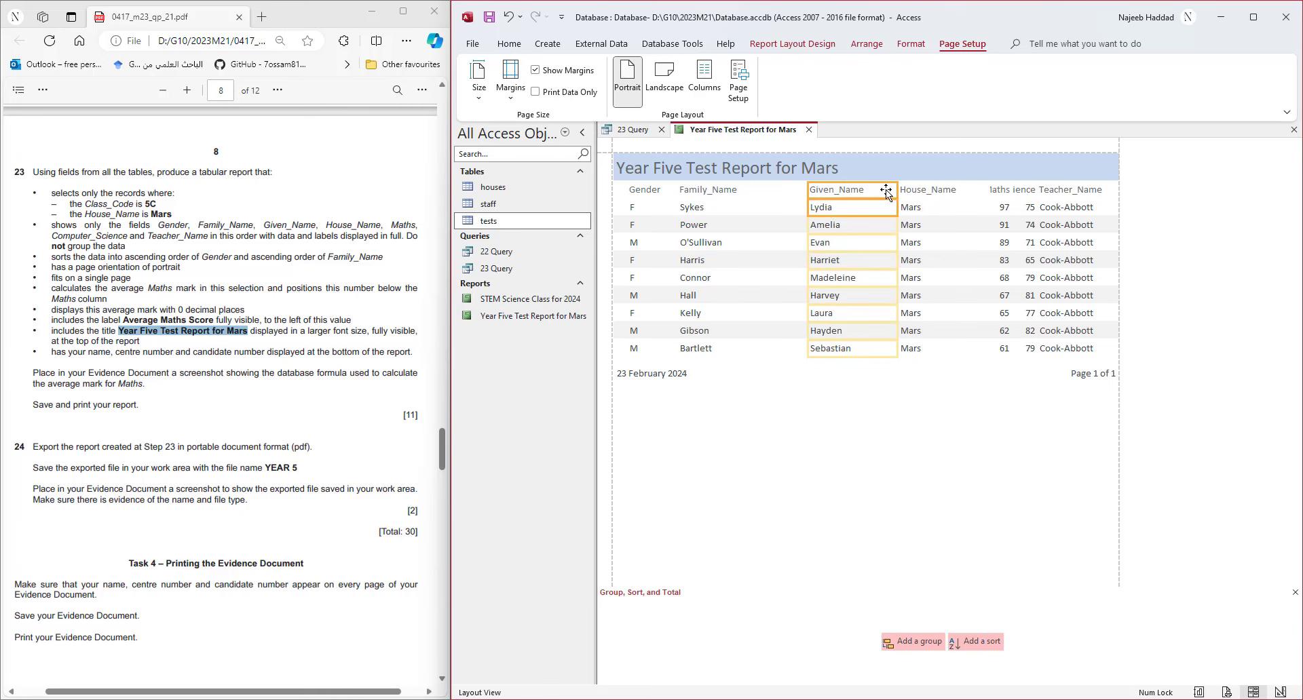
{"action": "left_click_drag", "start_coordinate": [896, 189], "coordinate": [872, 189]}
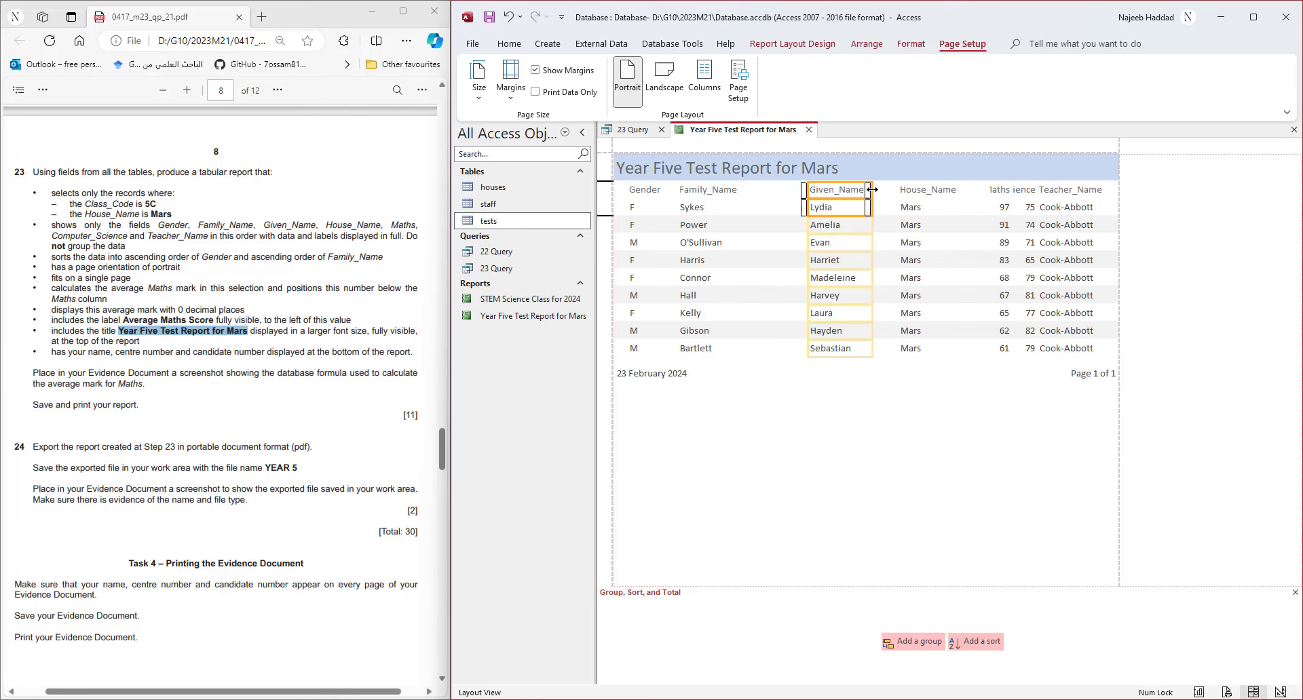
{"action": "key", "text": "Left"}
{"action": "key", "text": "Left"}
{"action": "key", "text": "Left"}
{"action": "key", "text": "Left"}
{"action": "key", "text": "Left"}
{"action": "key", "text": "Left"}
{"action": "key", "text": "Left"}
{"action": "key", "text": "Left"}
{"action": "key", "text": "Left"}
{"action": "key", "text": "Left"}
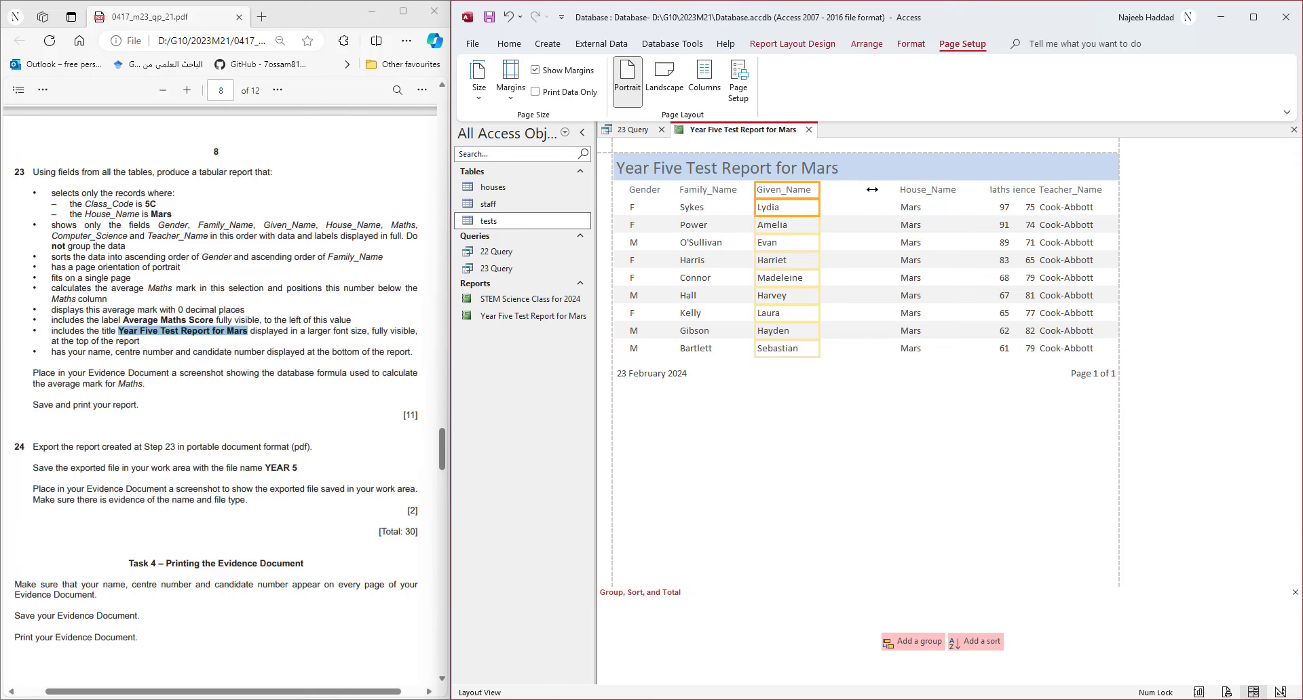
{"action": "left_click", "coordinate": [914, 193]}
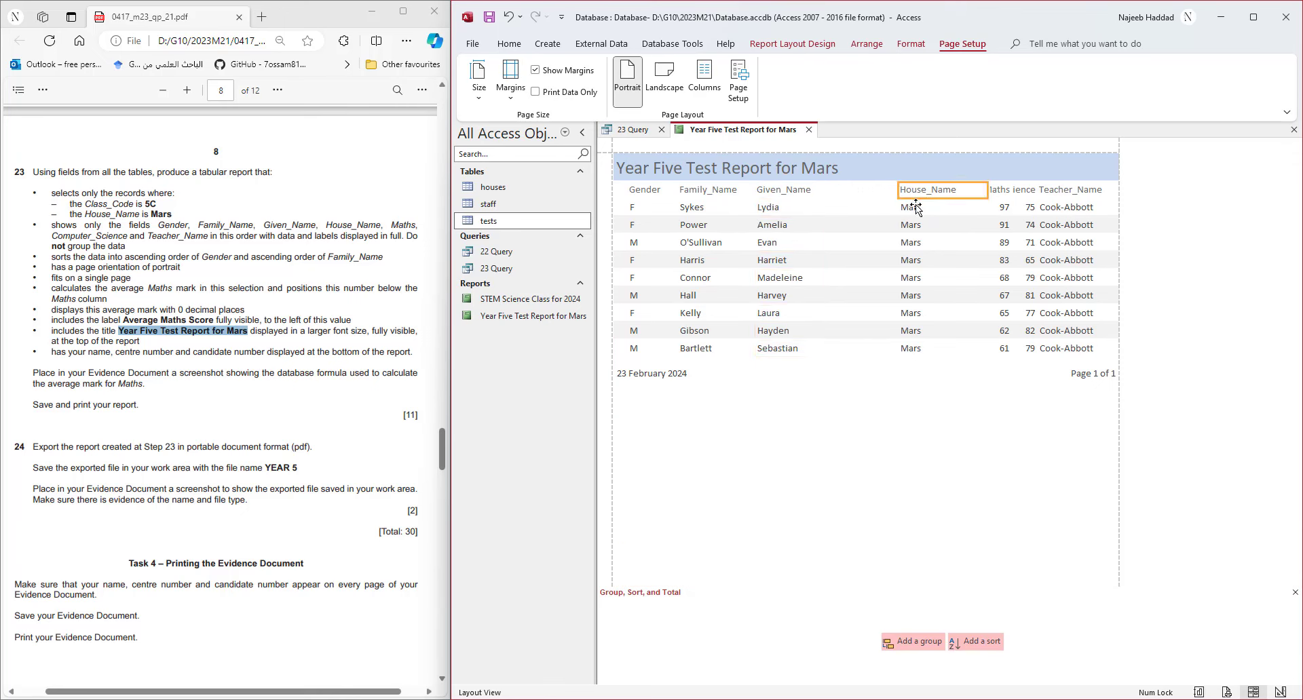
{"action": "left_click", "coordinate": [915, 207], "text": "shift"}
{"action": "left_click_drag", "start_coordinate": [987, 191], "coordinate": [962, 191]}
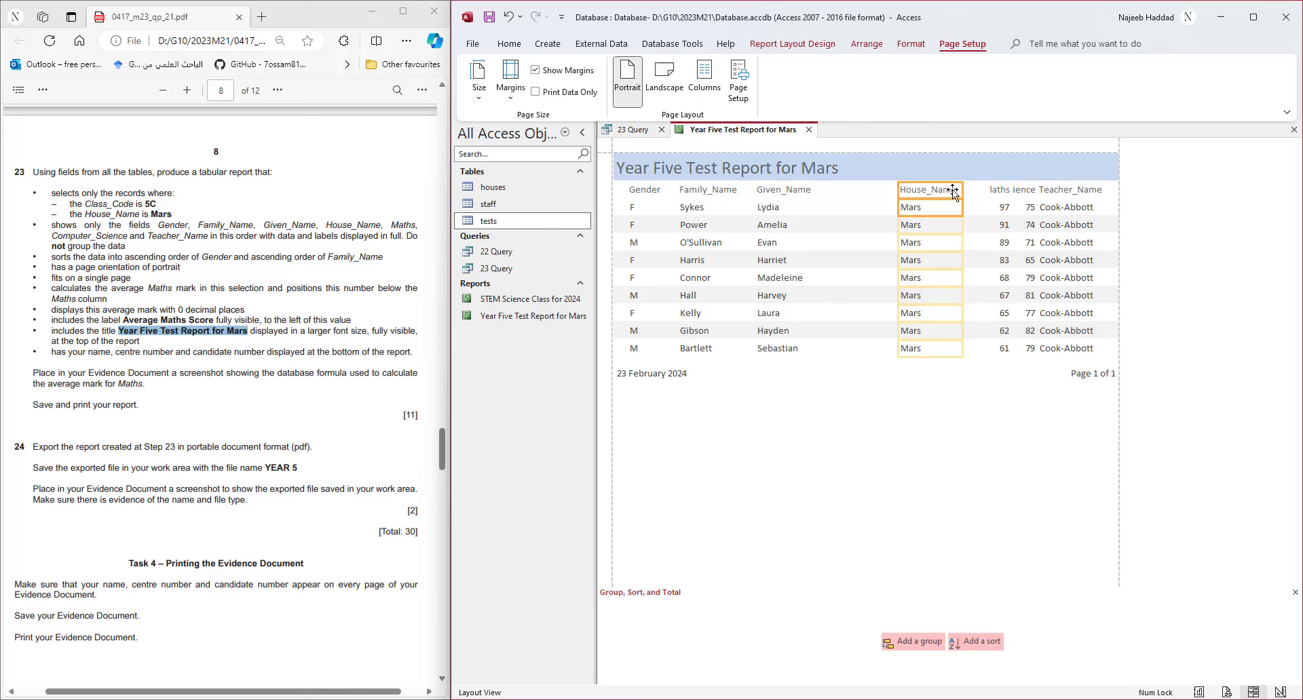
{"action": "key", "text": "Left"}
{"action": "key", "text": "Left"}
{"action": "key", "text": "Left"}
{"action": "key", "text": "Left"}
{"action": "key", "text": "Left"}
{"action": "key", "text": "Left"}
{"action": "key", "text": "Left"}
{"action": "key", "text": "Left"}
{"action": "key", "text": "Left"}
{"action": "key", "text": "Left"}
{"action": "key", "text": "Left"}
{"action": "key", "text": "Left"}
{"action": "key", "text": "Left"}
{"action": "key", "text": "Left"}
{"action": "key", "text": "Left"}
{"action": "key", "text": "Left"}
{"action": "key", "text": "Left"}
{"action": "key", "text": "Left"}
{"action": "key", "text": "Right"}
{"action": "key", "text": "Right"}
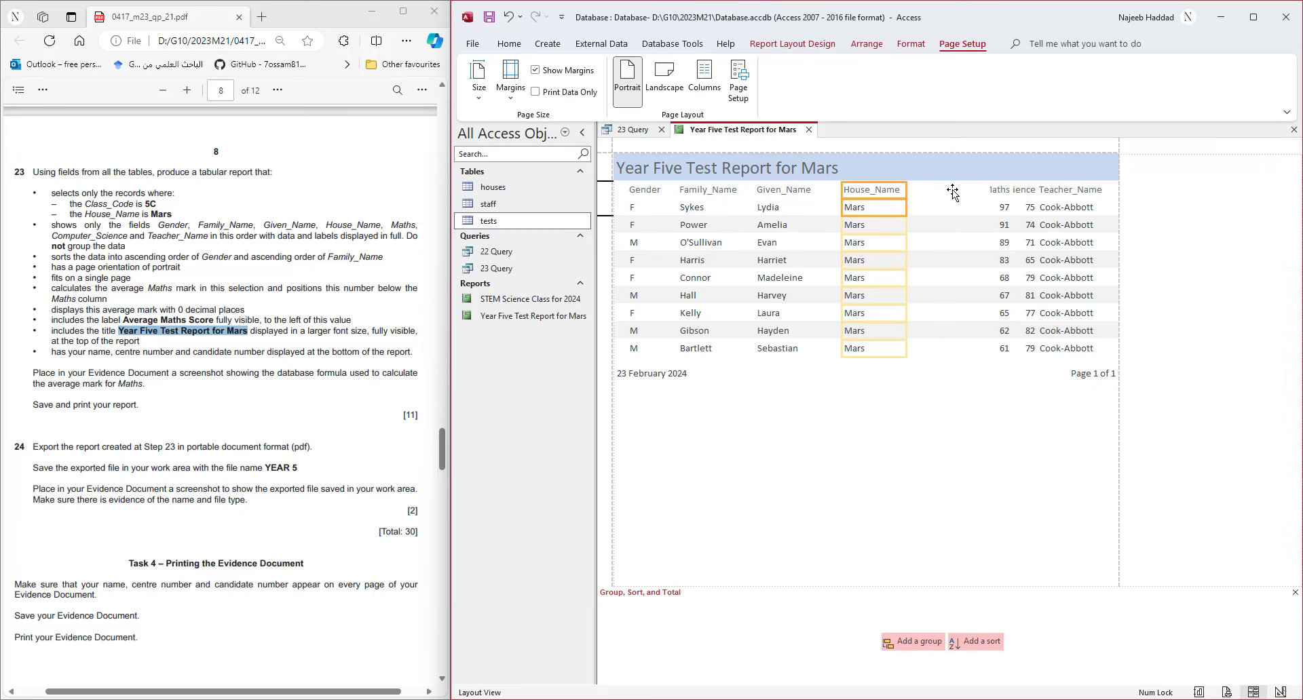
{"action": "left_click", "coordinate": [999, 192]}
{"action": "mouse_move", "coordinate": [990, 189]}
{"action": "left_mouse_down"}
{"action": "mouse_move", "coordinate": [940, 189]}
{"action": "mouse_move", "coordinate": [978, 190]}
{"action": "left_mouse_up"}
- Centre the Maths column's heading and values and nudge the column into place
{"action": "left_click", "coordinate": [509, 47]}
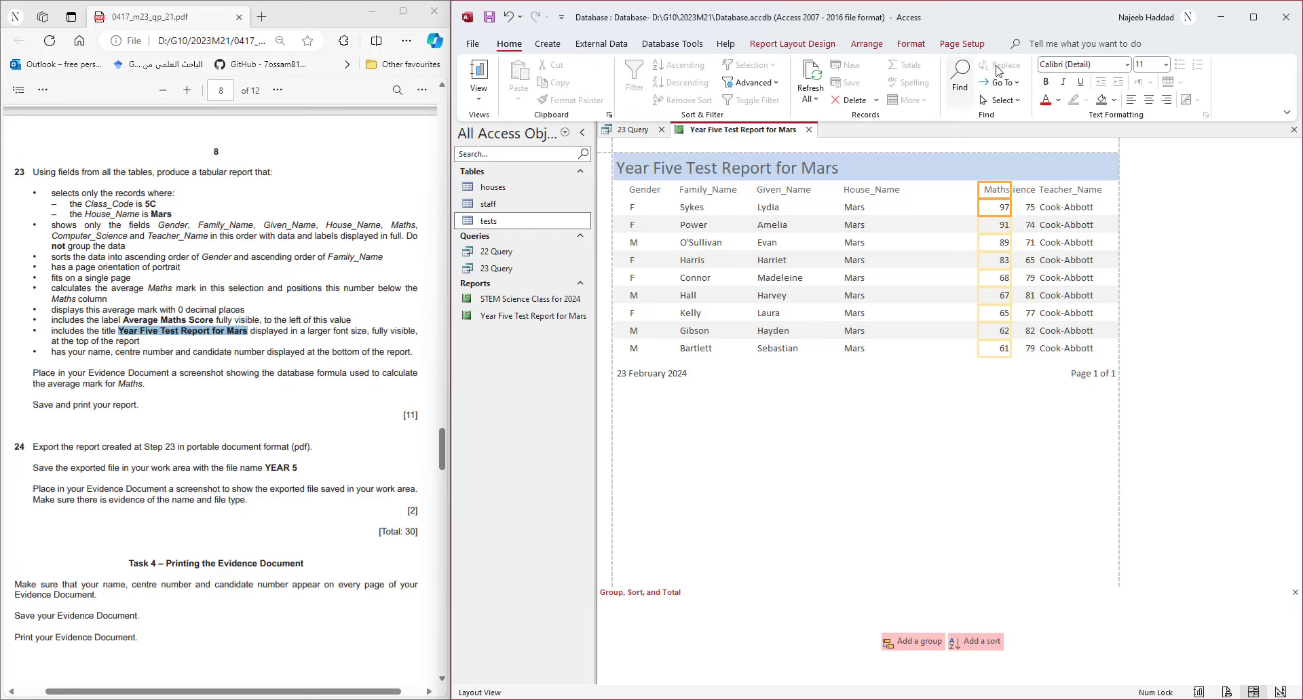
{"action": "left_click", "coordinate": [1149, 102]}
{"action": "key", "text": "Left"}
{"action": "key", "text": "Left"}
{"action": "key", "text": "Left"}
{"action": "key", "text": "Left"}
{"action": "key", "text": "Left"}
{"action": "key", "text": "Left"}
{"action": "key", "text": "Left"}
{"action": "key", "text": "Left"}
{"action": "key", "text": "Left"}
{"action": "key", "text": "Left"}
{"action": "key", "text": "Left"}
{"action": "key", "text": "Left"}
{"action": "key", "text": "Left"}
{"action": "key", "text": "Left"}
{"action": "key", "text": "Left"}
{"action": "key", "text": "Left"}
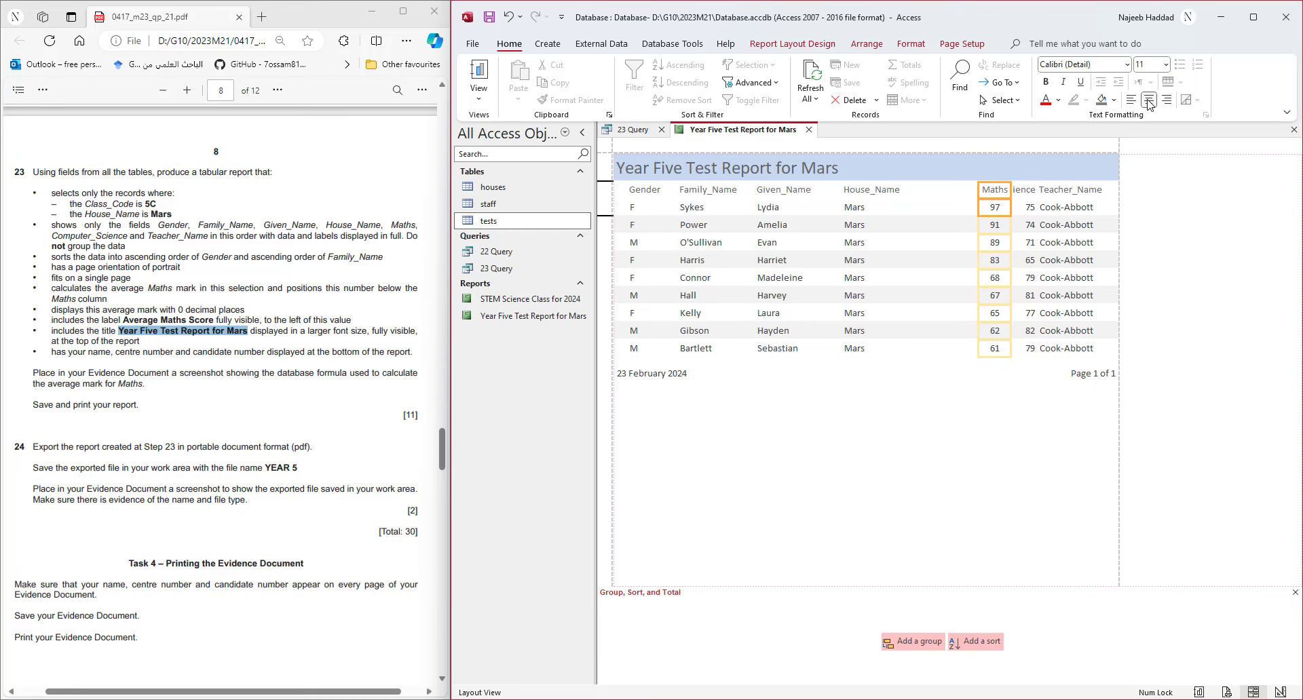
{"action": "key", "text": "Left"}
{"action": "key", "text": "Left"}
{"action": "key", "text": "Left"}
{"action": "key", "text": "Left"}
{"action": "key", "text": "Left"}
{"action": "key", "text": "Left"}
{"action": "key", "text": "Left"}
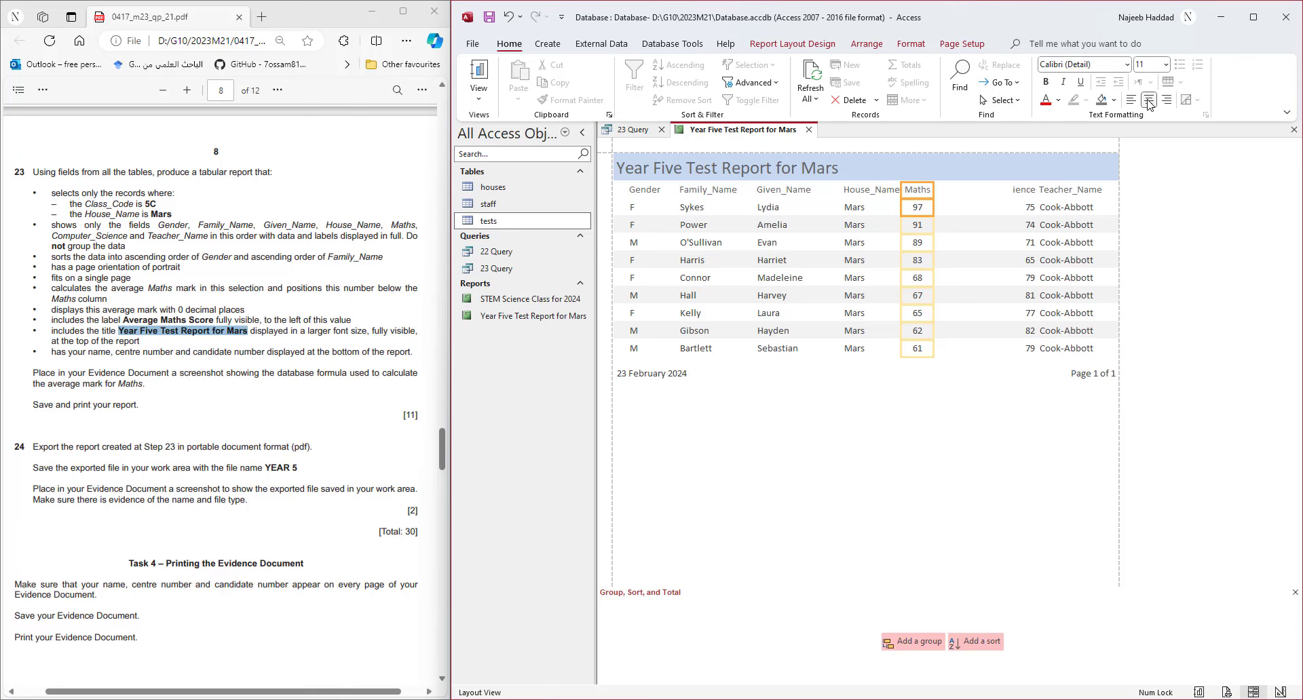
{"action": "key", "text": "Right"}
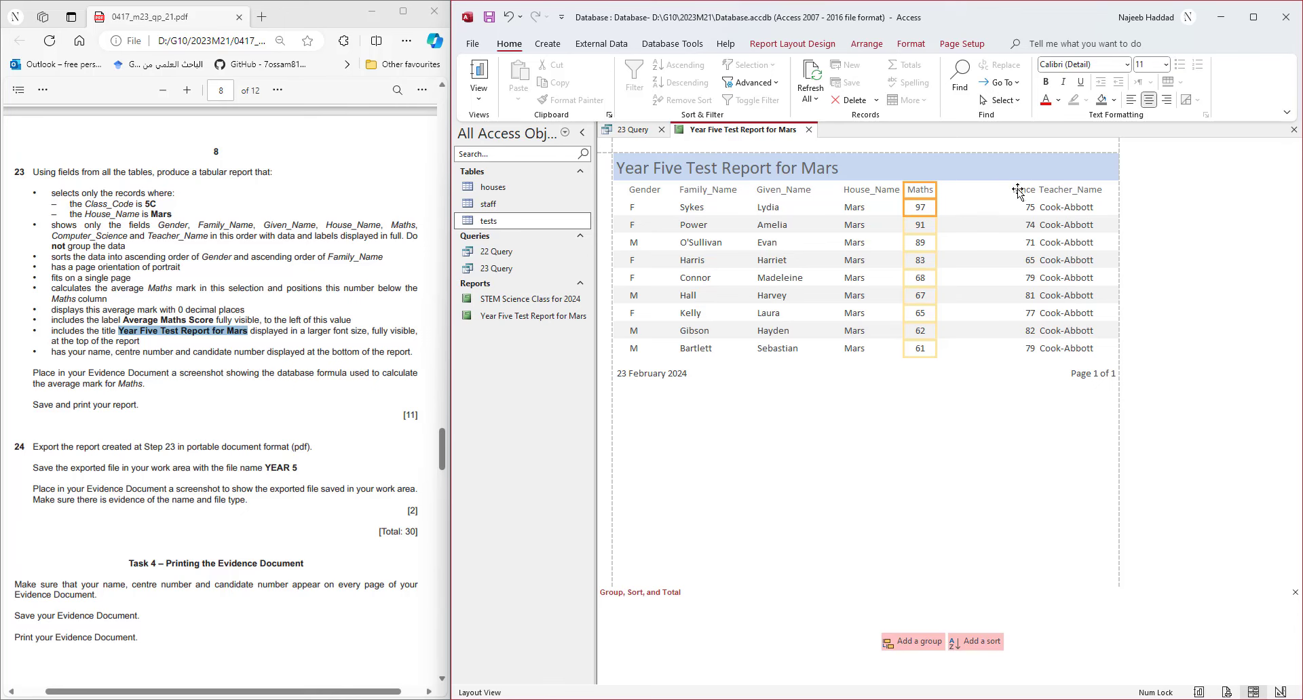
- Widen and centre the Computer_Science column, and slightly narrow the Teacher_Name column
{"action": "left_click", "coordinate": [1021, 196]}
{"action": "left_click_drag", "start_coordinate": [1012, 190], "coordinate": [944, 193]}
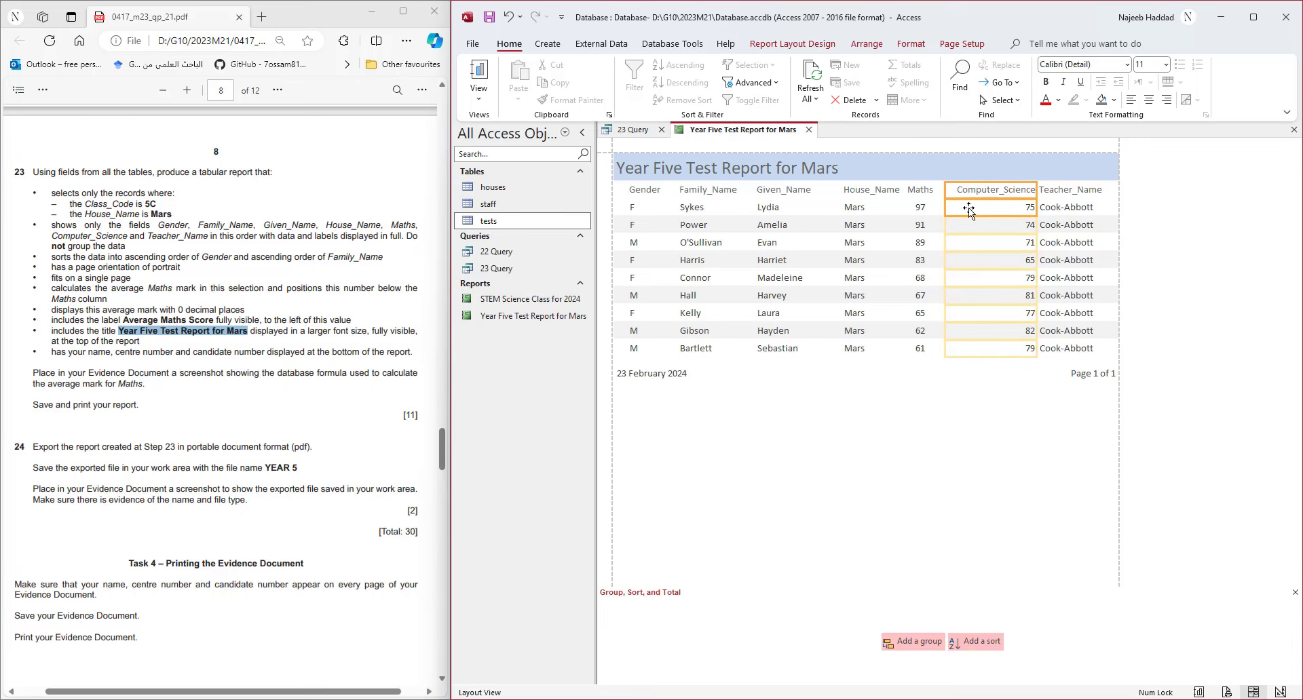
{"action": "left_click", "coordinate": [1148, 99]}
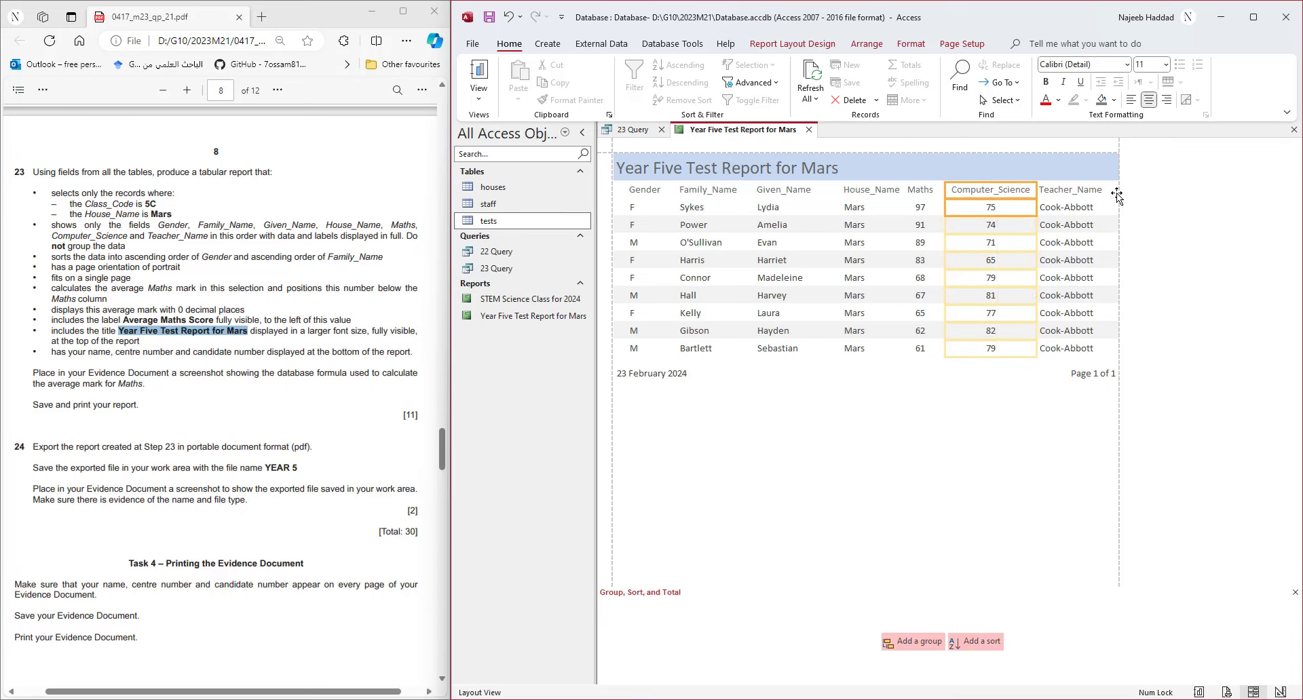
{"action": "left_click", "coordinate": [1088, 191]}
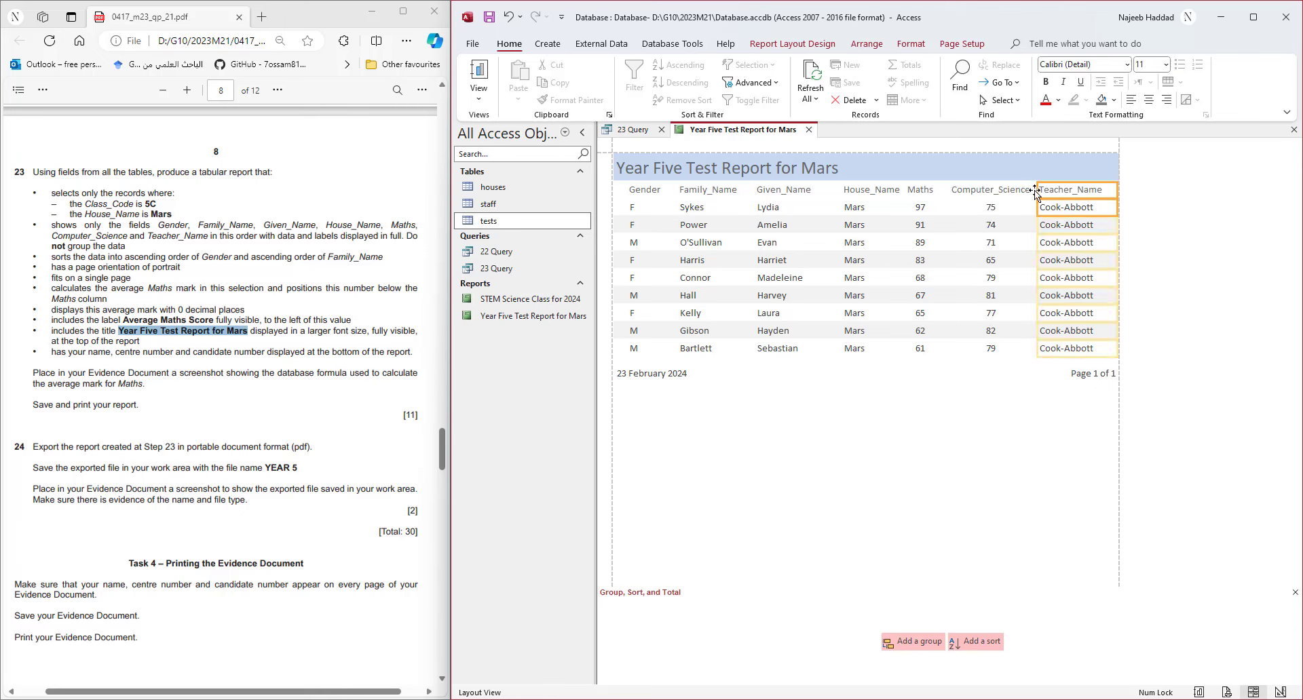
{"action": "left_click_drag", "start_coordinate": [1037, 190], "coordinate": [1042, 190]}
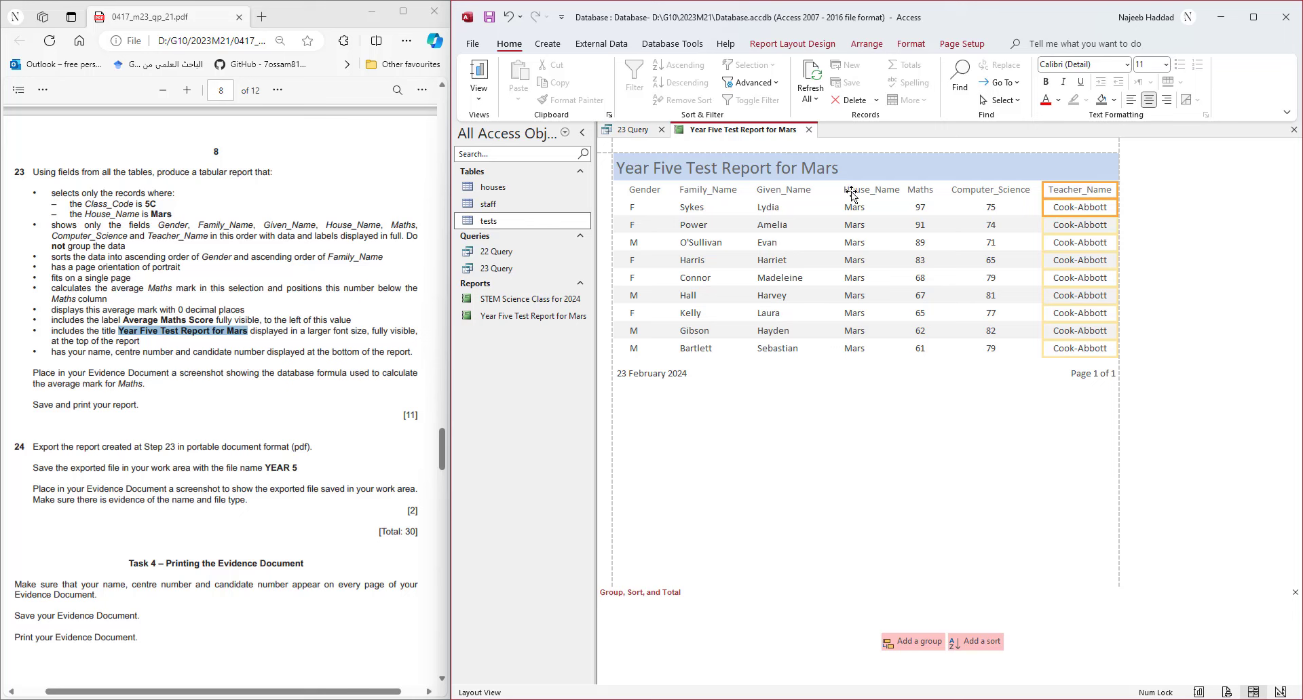
- Nudge the House_Name column slightly left and centre its heading and values
{"action": "left_click", "coordinate": [813, 192]}
{"action": "left_click", "coordinate": [862, 193]}
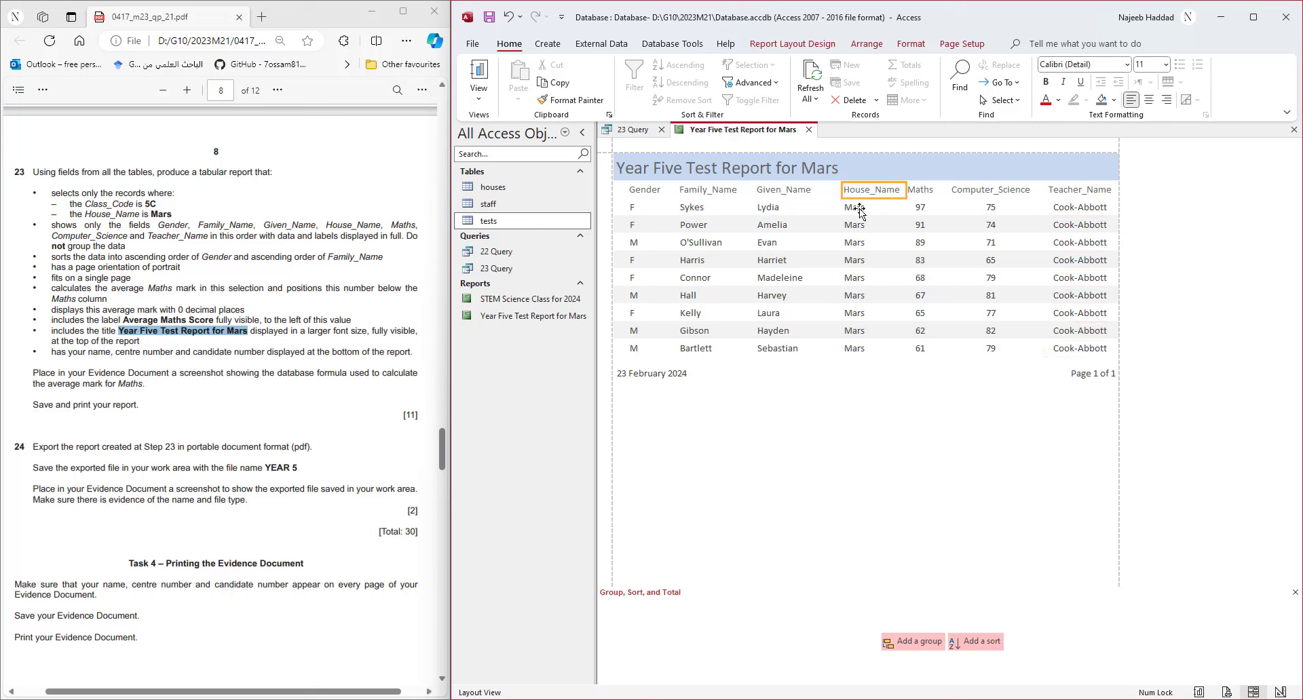
{"action": "left_click", "coordinate": [859, 206], "text": "shift"}
{"action": "key", "text": "Left"}
{"action": "key", "text": "Left"}
{"action": "key", "text": "Left"}
{"action": "key", "text": "Left"}
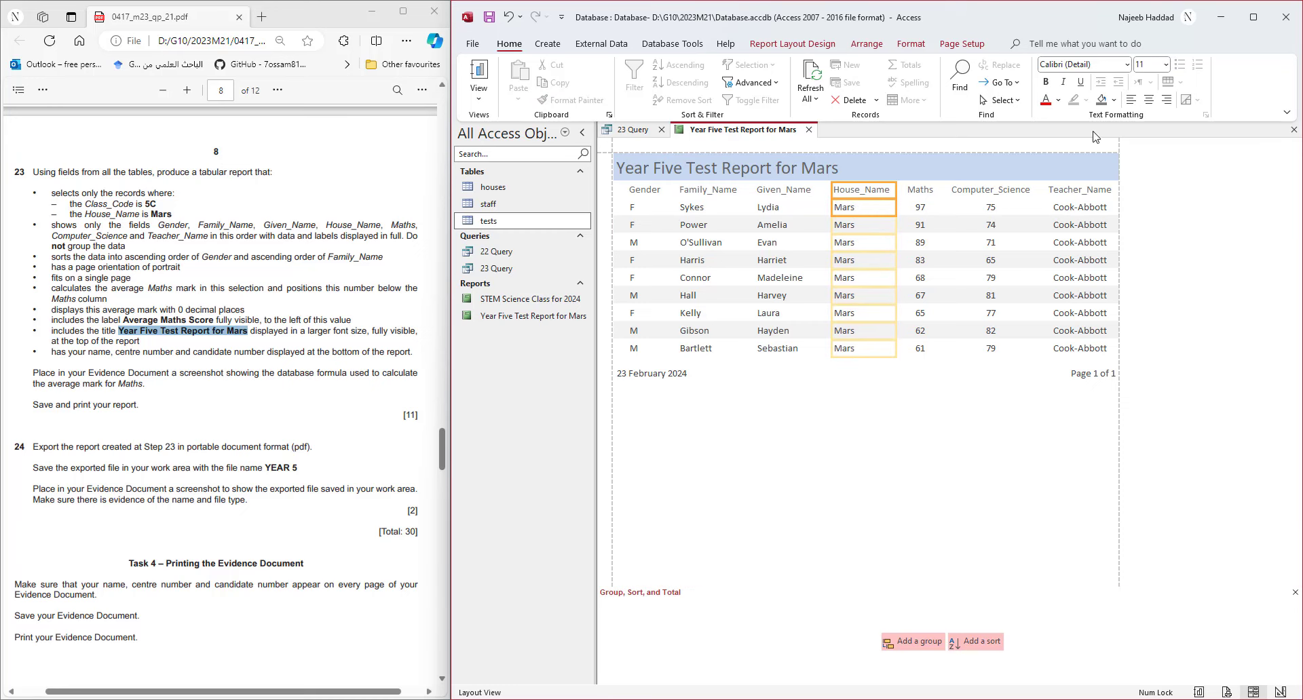
{"action": "left_click", "coordinate": [1149, 100]}
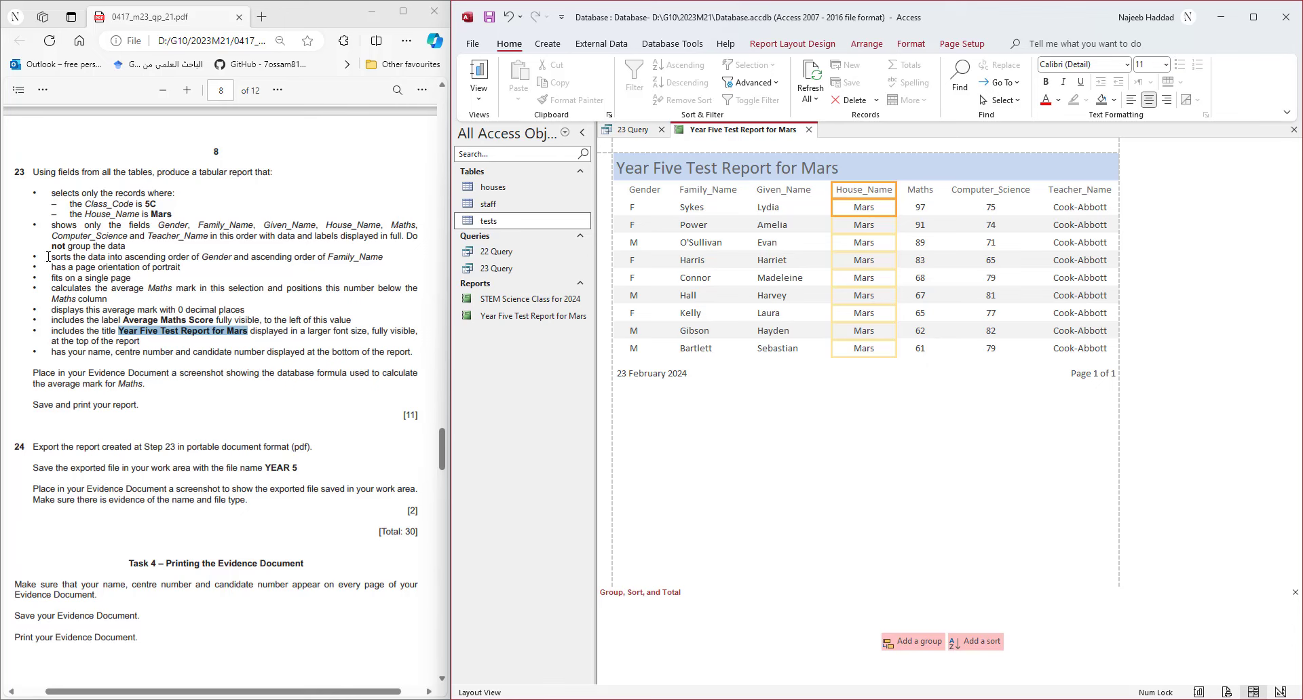
{"action": "left_click_drag", "start_coordinate": [49, 257], "coordinate": [389, 266]}
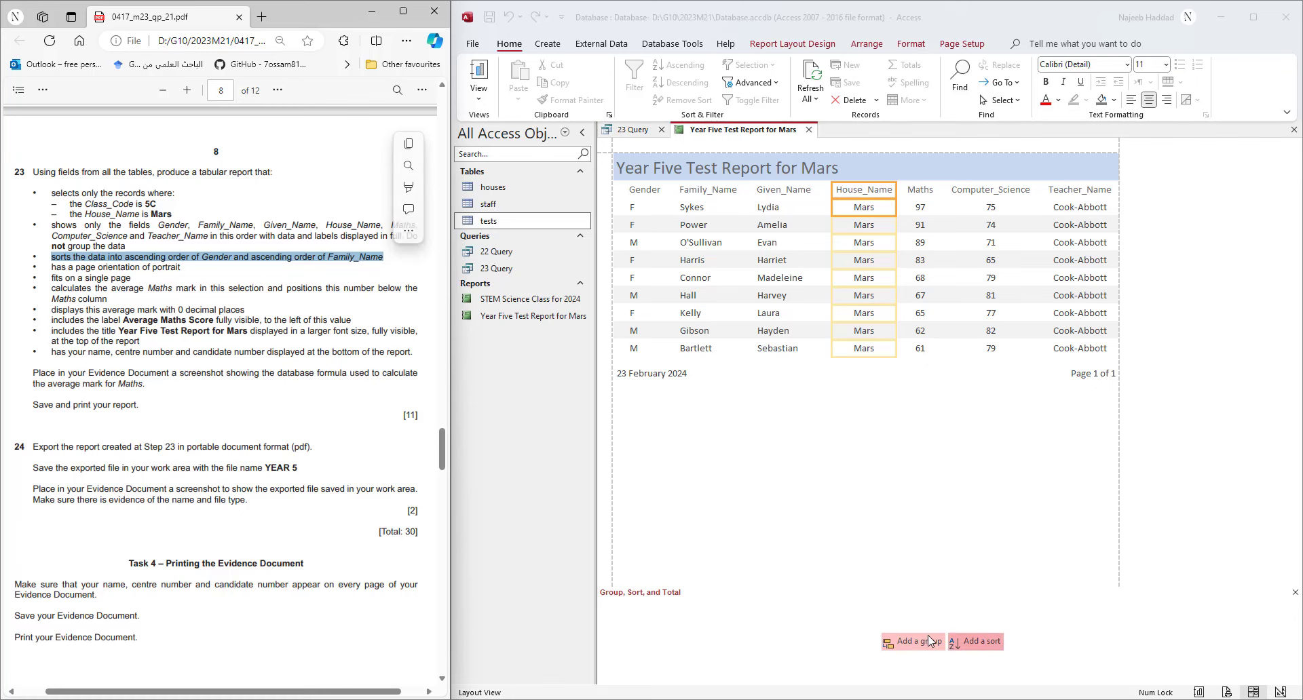
- Add ascending sorts on Gender, then on Family_Name from A to Z
{"action": "left_click", "coordinate": [989, 643]}
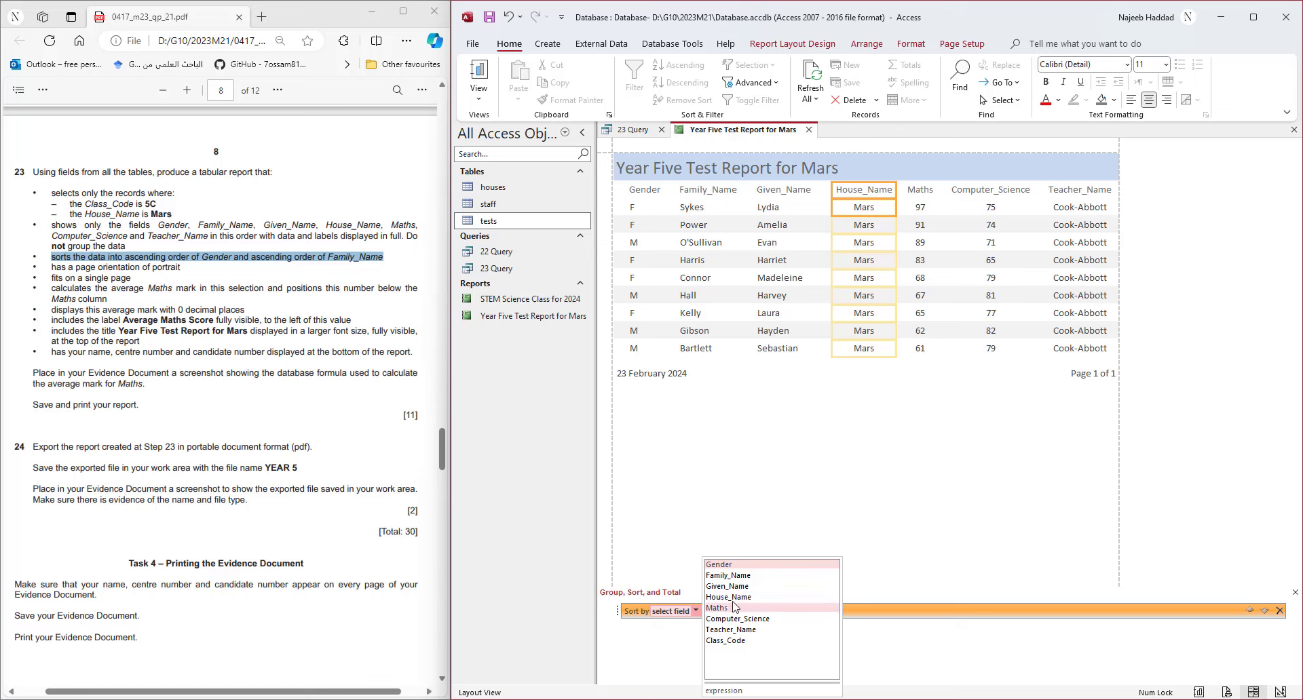
{"action": "left_click", "coordinate": [732, 567]}
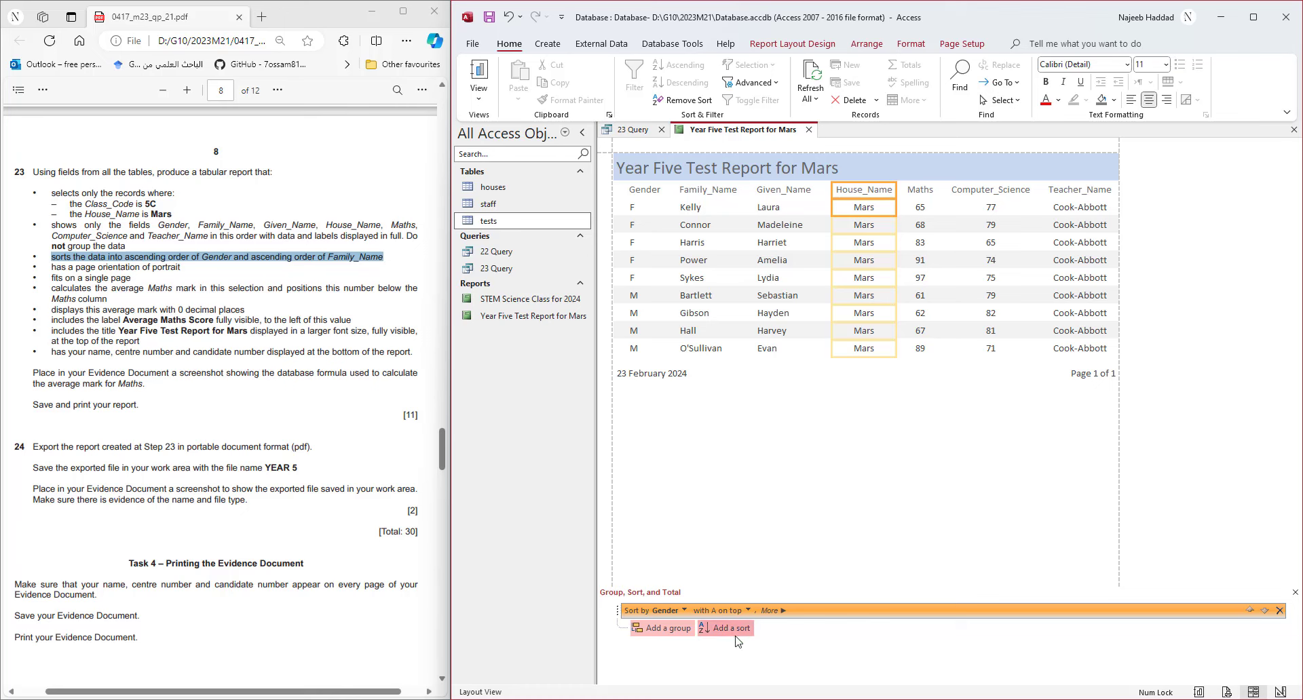
{"action": "left_click", "coordinate": [733, 631]}
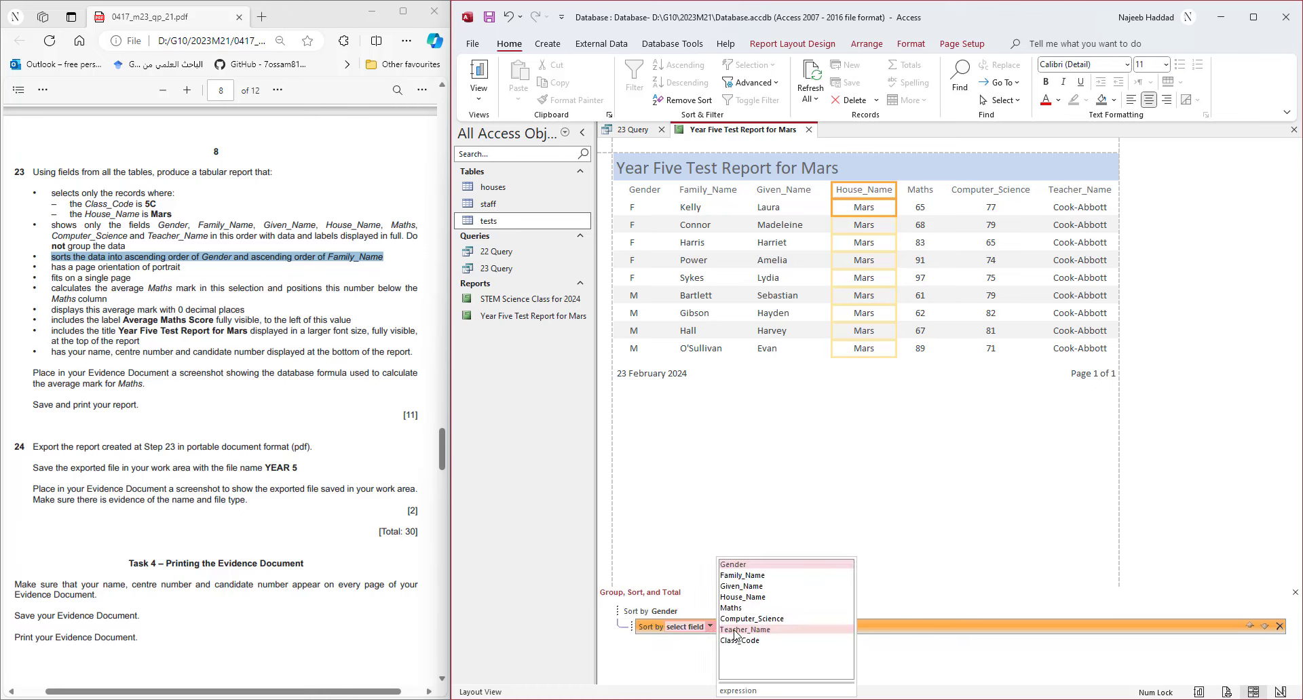
{"action": "left_click", "coordinate": [738, 575]}
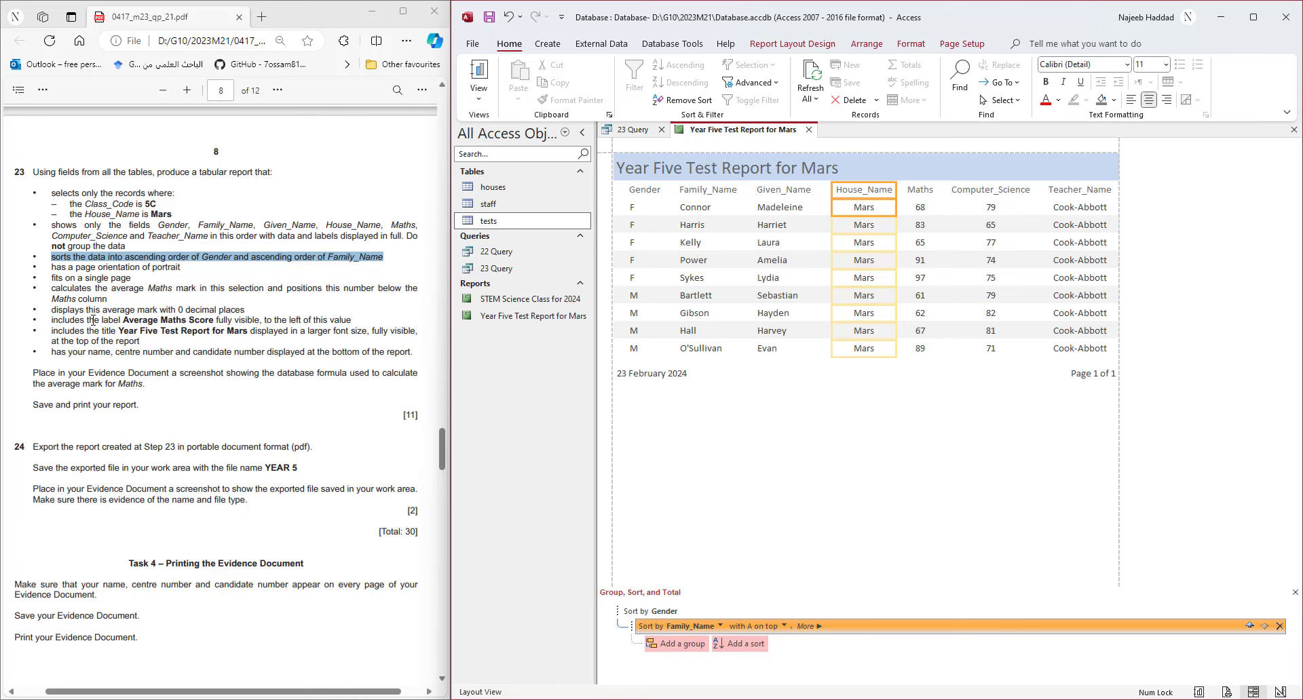
{"action": "left_click_drag", "start_coordinate": [49, 267], "coordinate": [154, 269]}
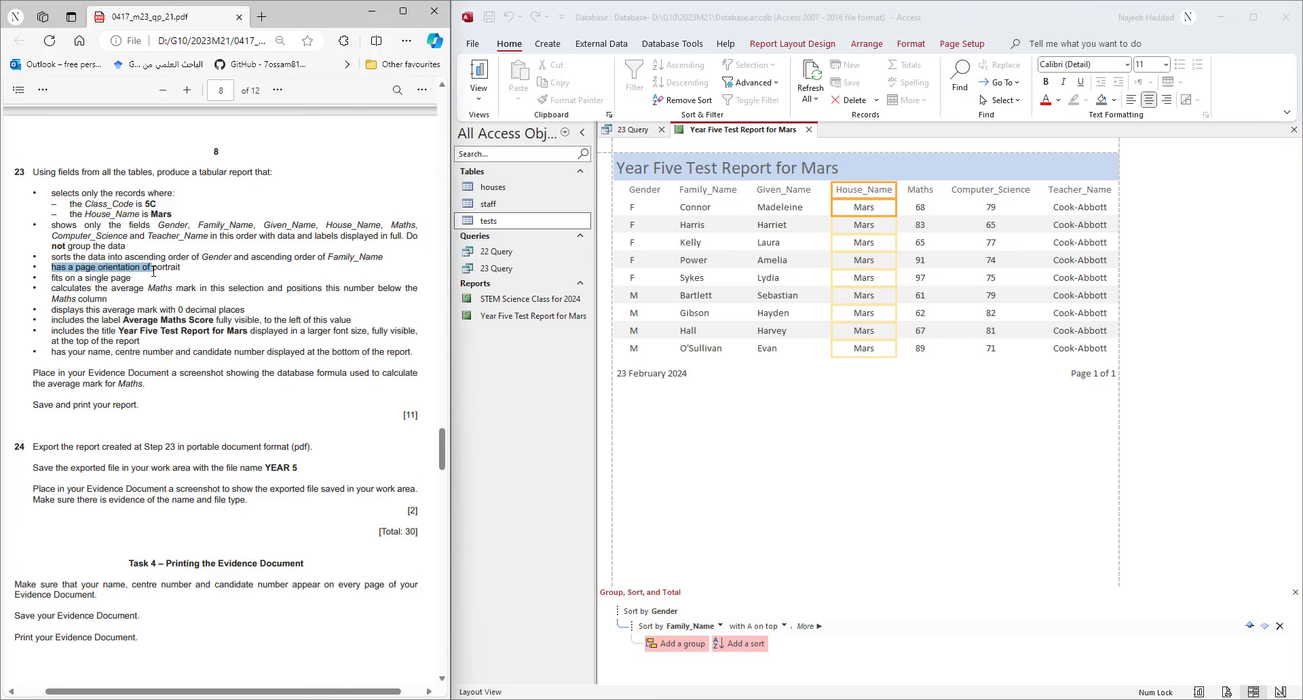
{"action": "left_click", "coordinate": [55, 280]}
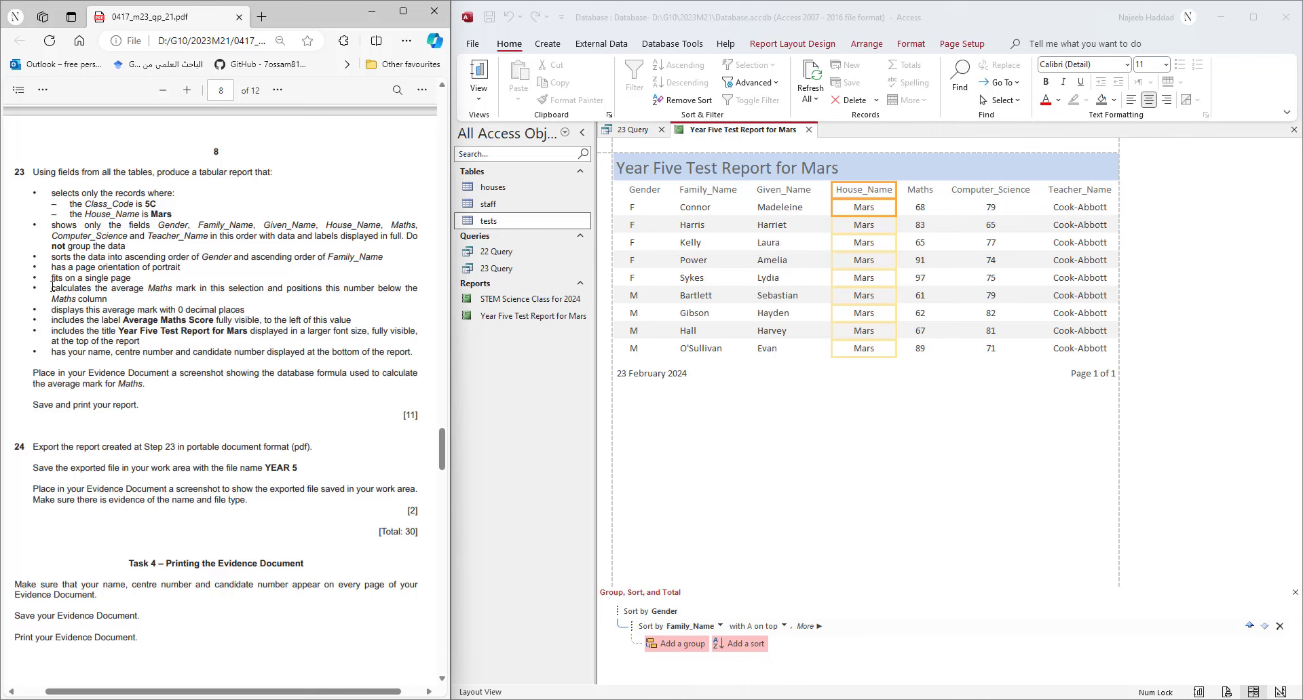
{"action": "left_click_drag", "start_coordinate": [52, 288], "coordinate": [113, 299]}
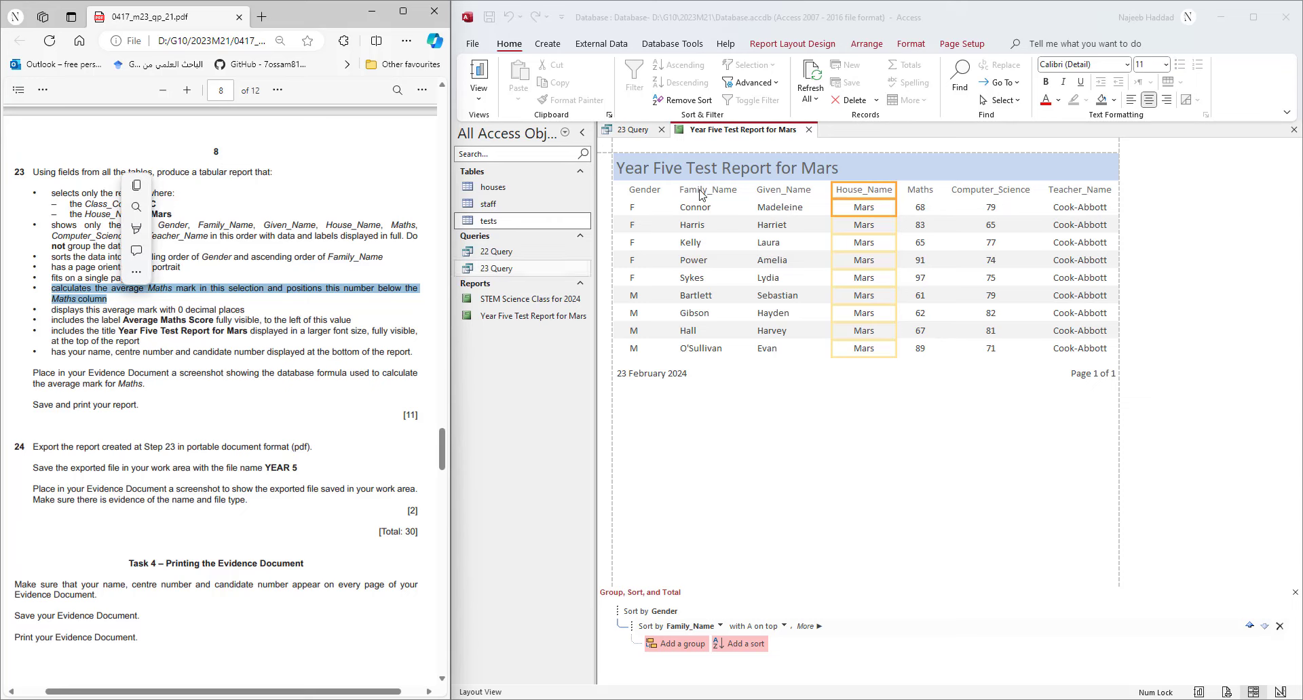
- In Design View, add a Maths Average total, =Avg([Maths]), to the report footer
{"action": "right_click", "coordinate": [733, 133]}
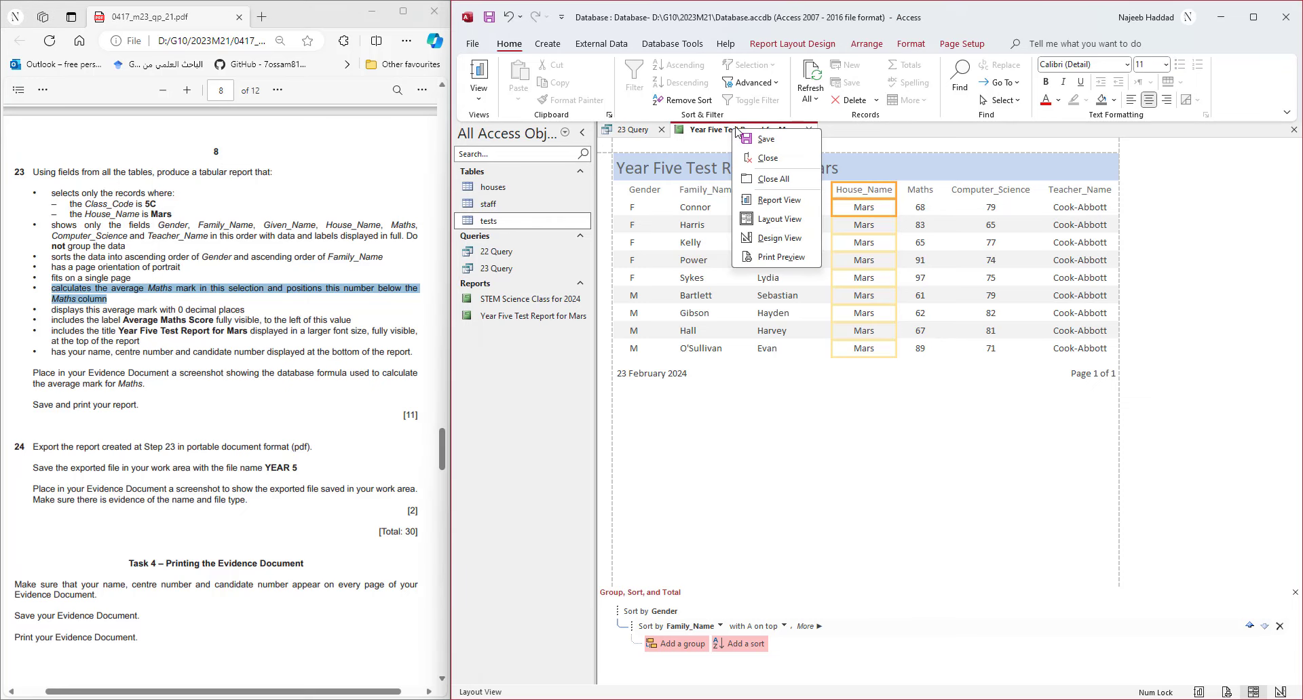
{"action": "left_click", "coordinate": [776, 239]}
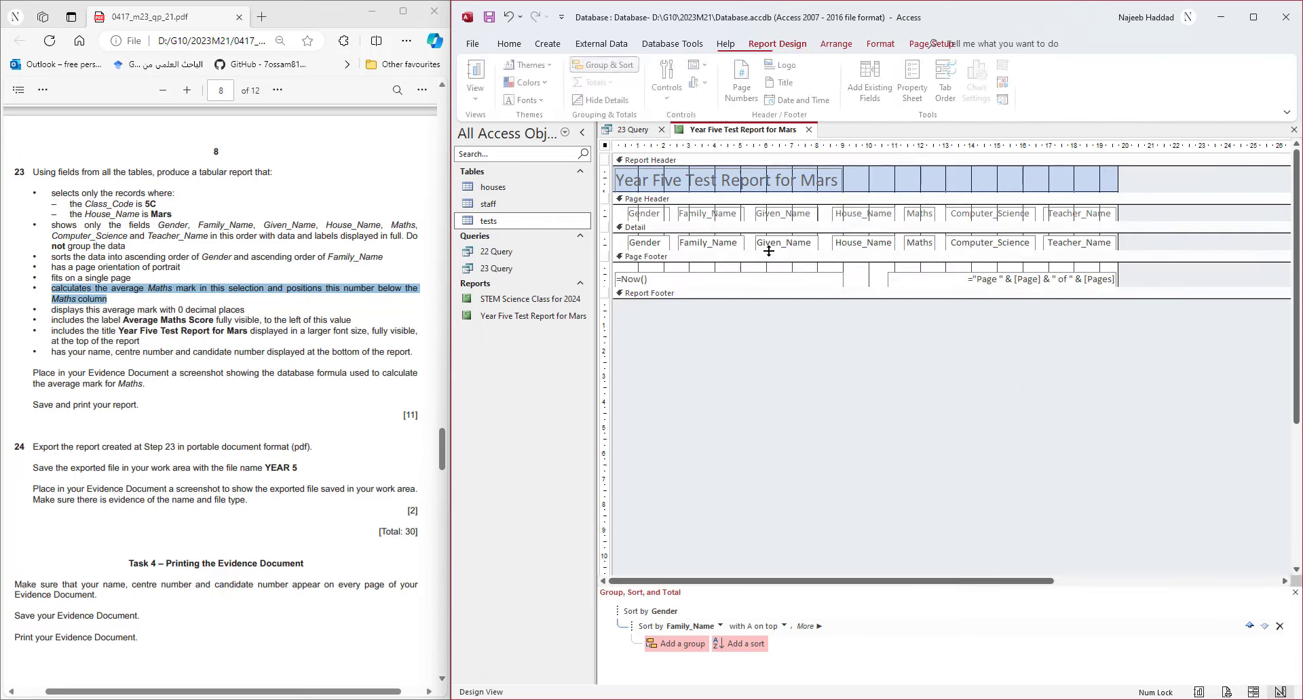
{"action": "left_click", "coordinate": [926, 245]}
{"action": "right_click", "coordinate": [924, 243]}
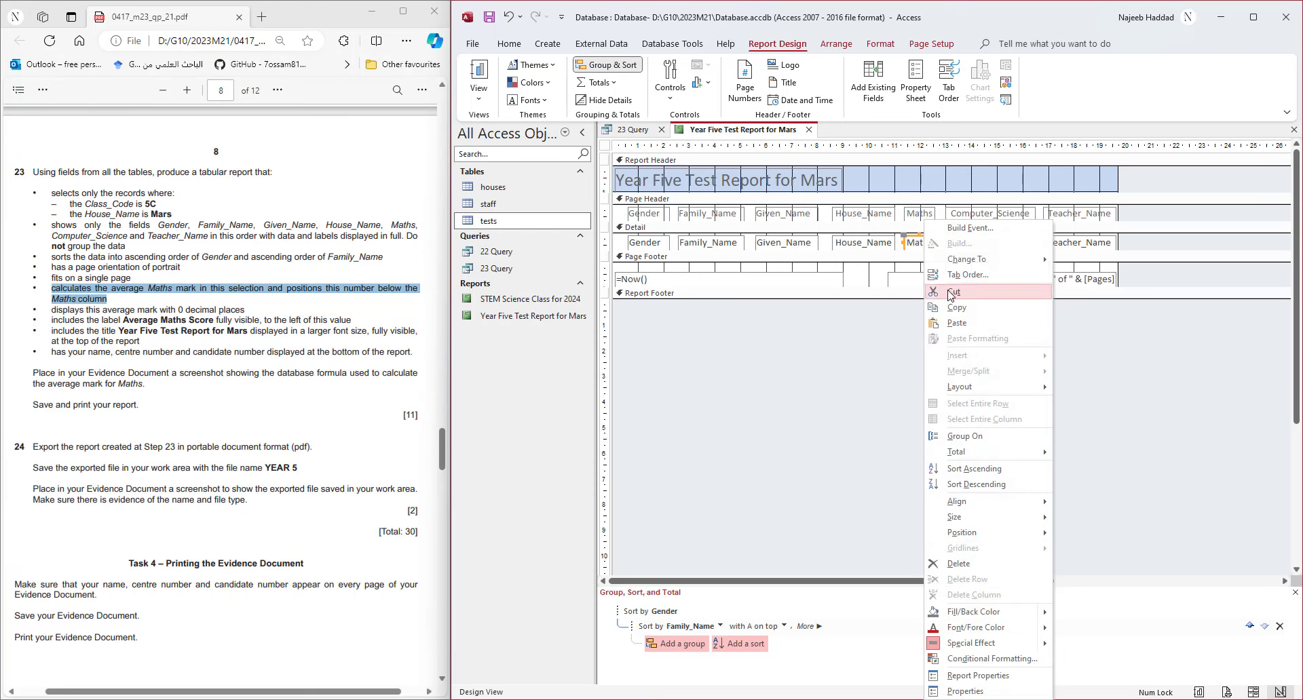
{"action": "mouse_move", "coordinate": [967, 454]}
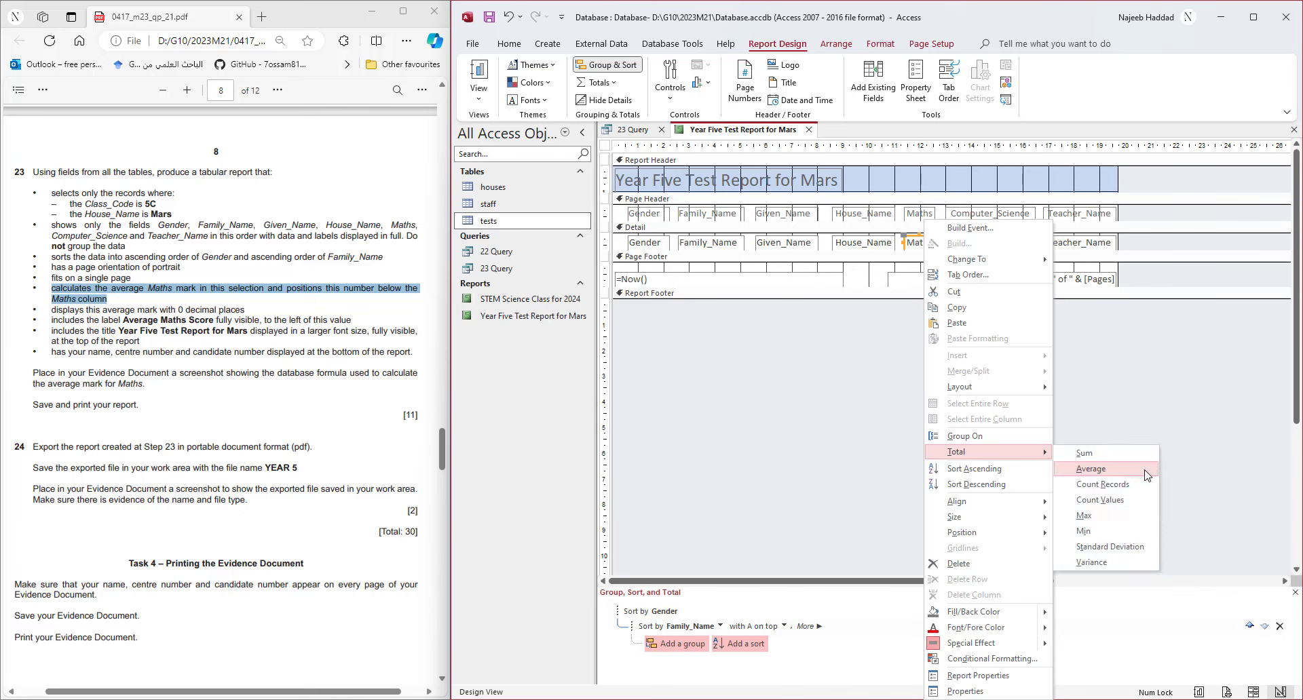
{"action": "left_click", "coordinate": [1090, 469]}
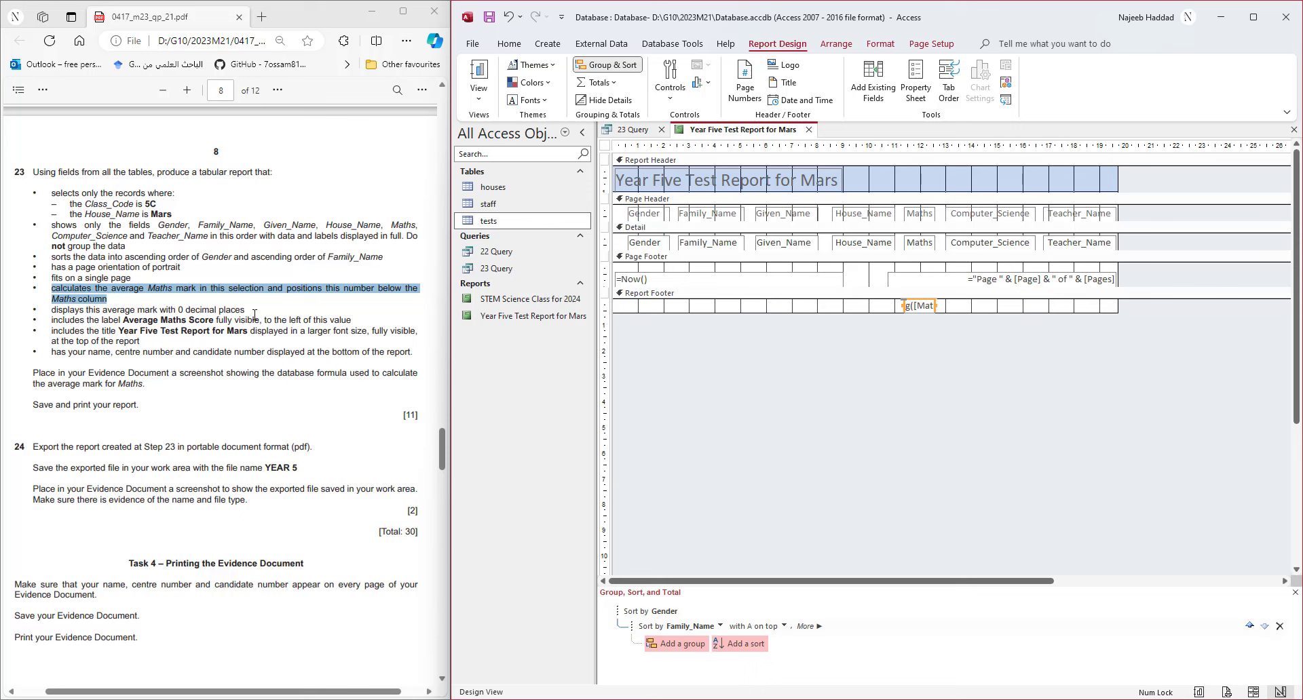
{"action": "left_click", "coordinate": [478, 95]}
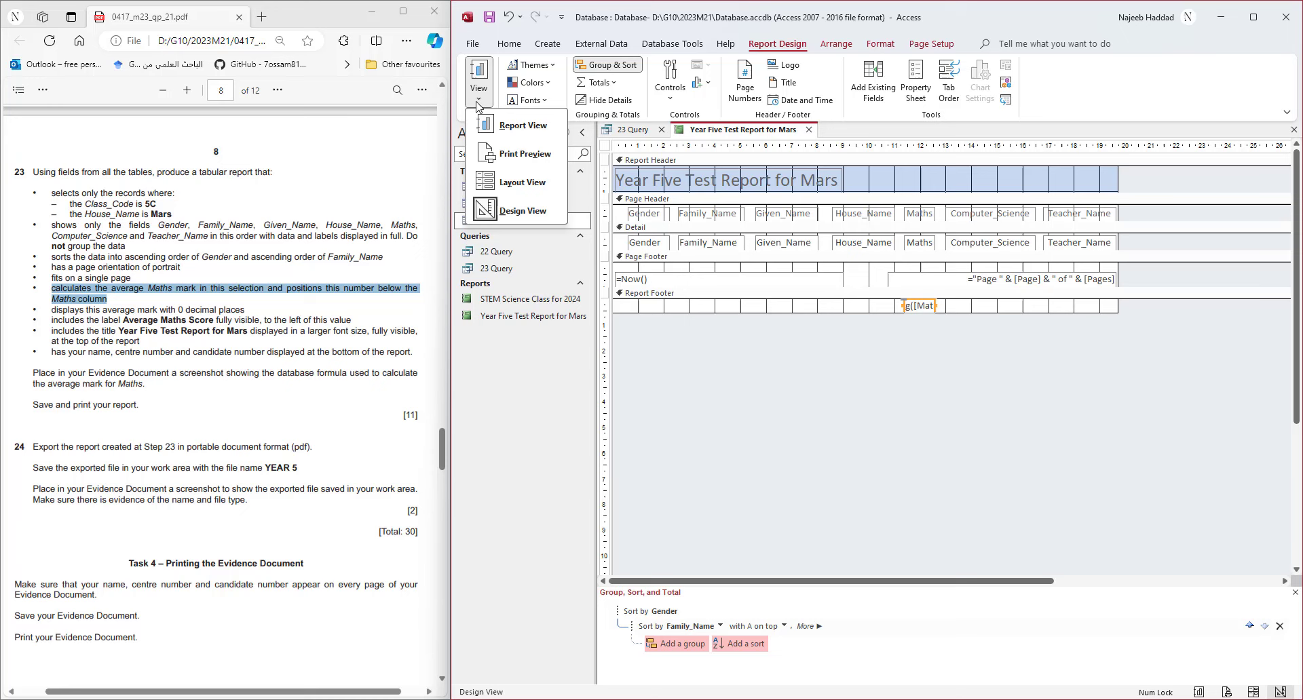
- In Layout View, set the Maths average box to Fixed format with 0 decimal places
{"action": "left_click", "coordinate": [514, 182]}
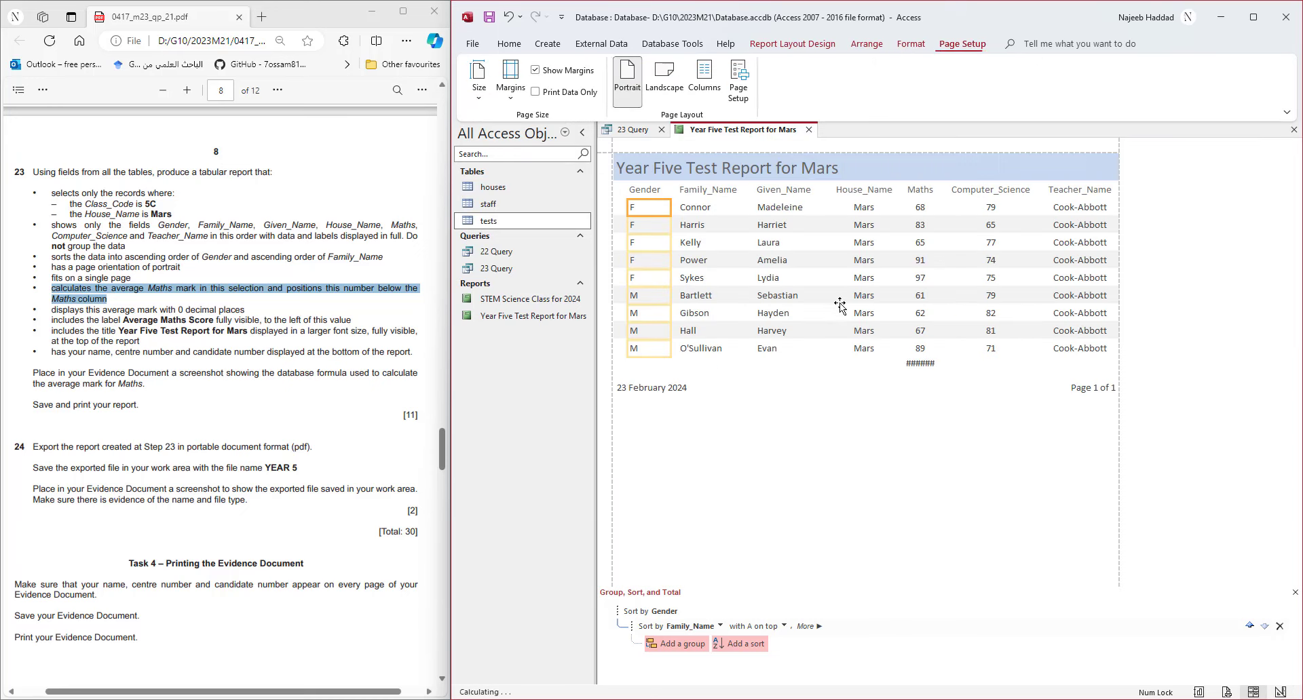
{"action": "right_click", "coordinate": [920, 366]}
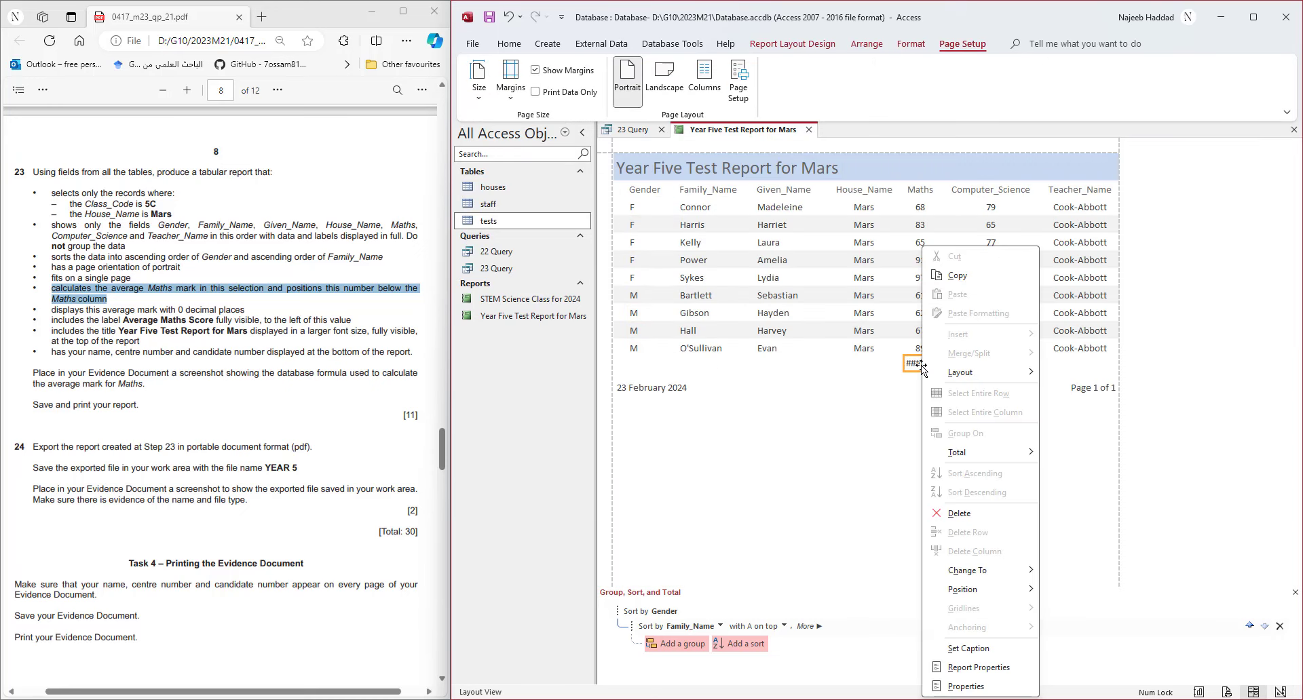
{"action": "left_click", "coordinate": [966, 687]}
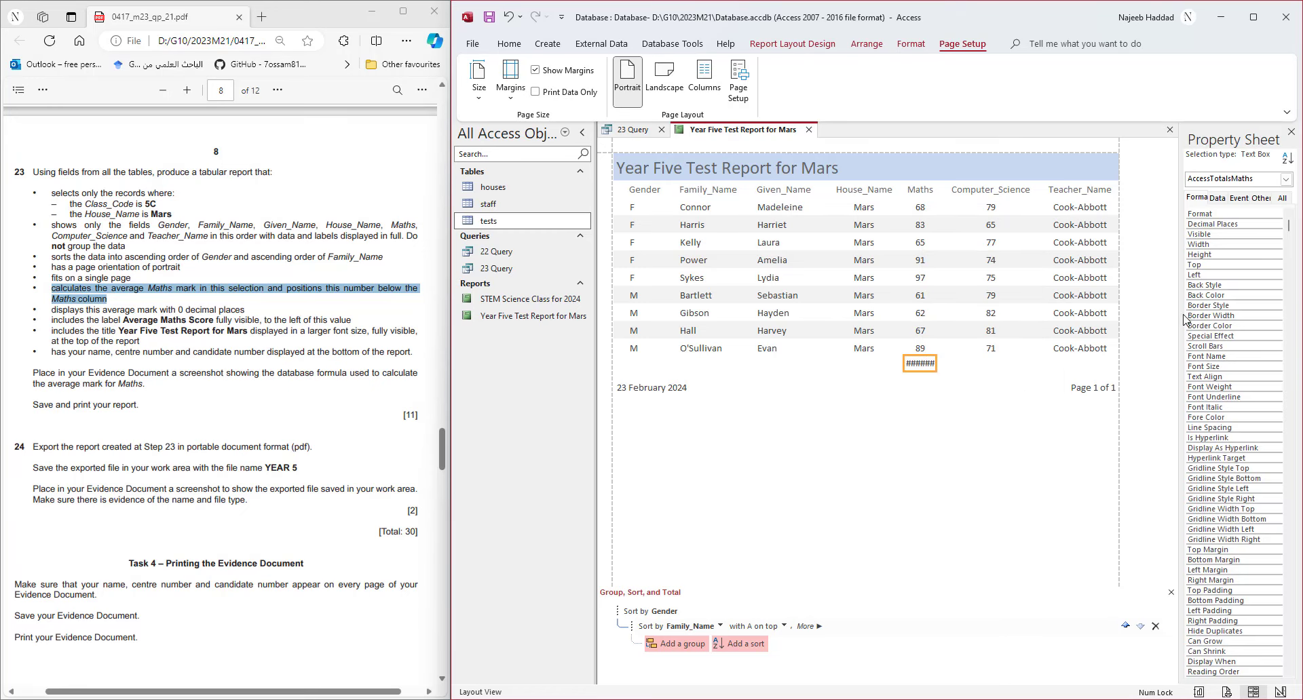
{"action": "left_click_drag", "start_coordinate": [1184, 319], "coordinate": [1139, 324]}
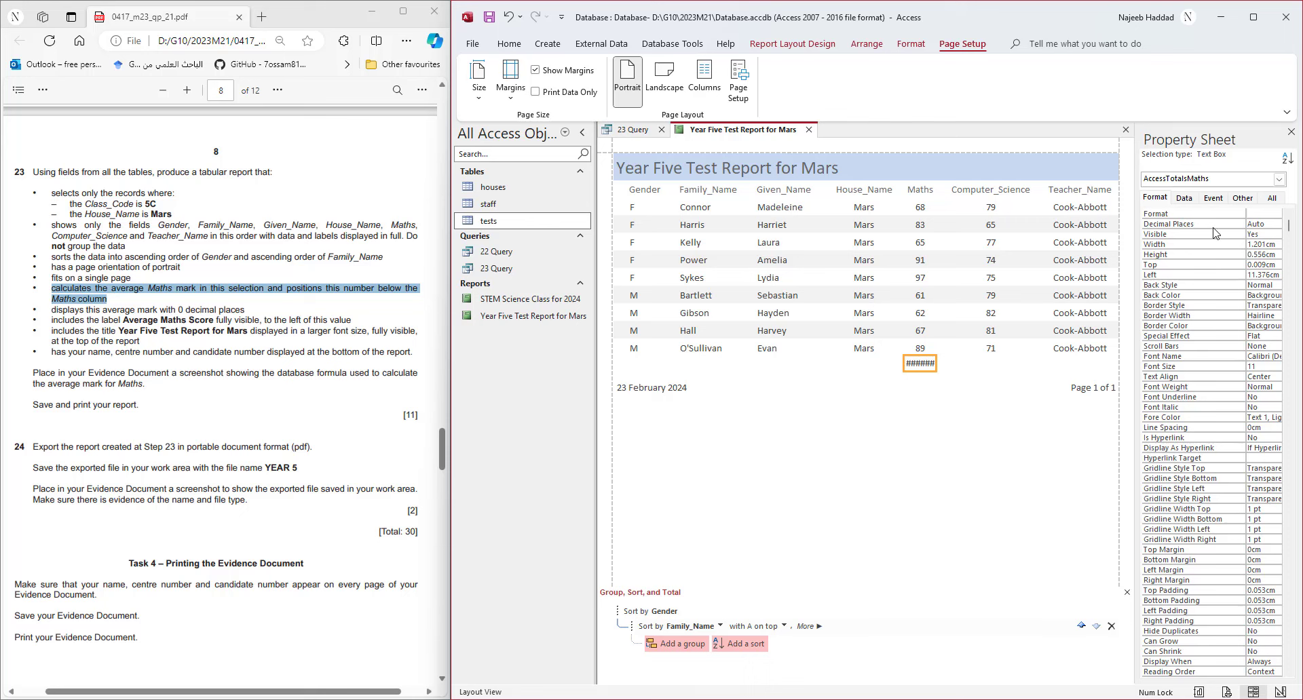
{"action": "left_click_drag", "start_coordinate": [1246, 213], "coordinate": [1228, 214]}
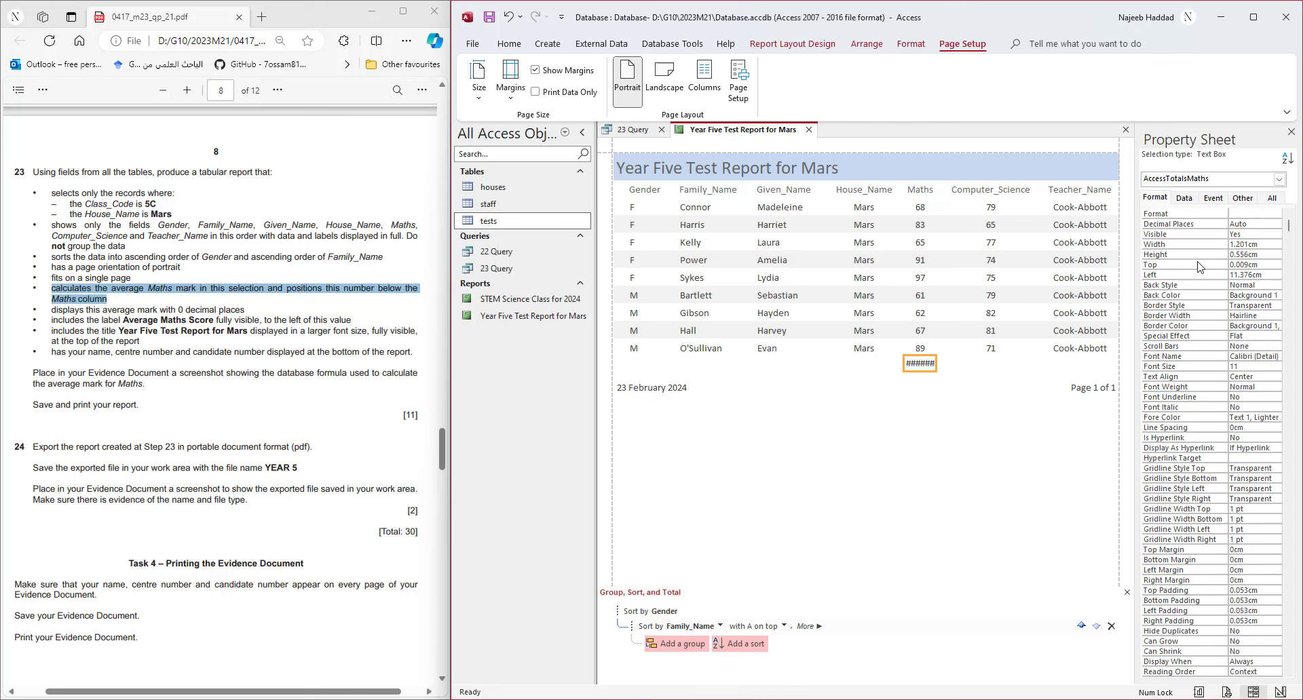
{"action": "left_click", "coordinate": [1243, 223]}
{"action": "left_click", "coordinate": [1270, 224]}
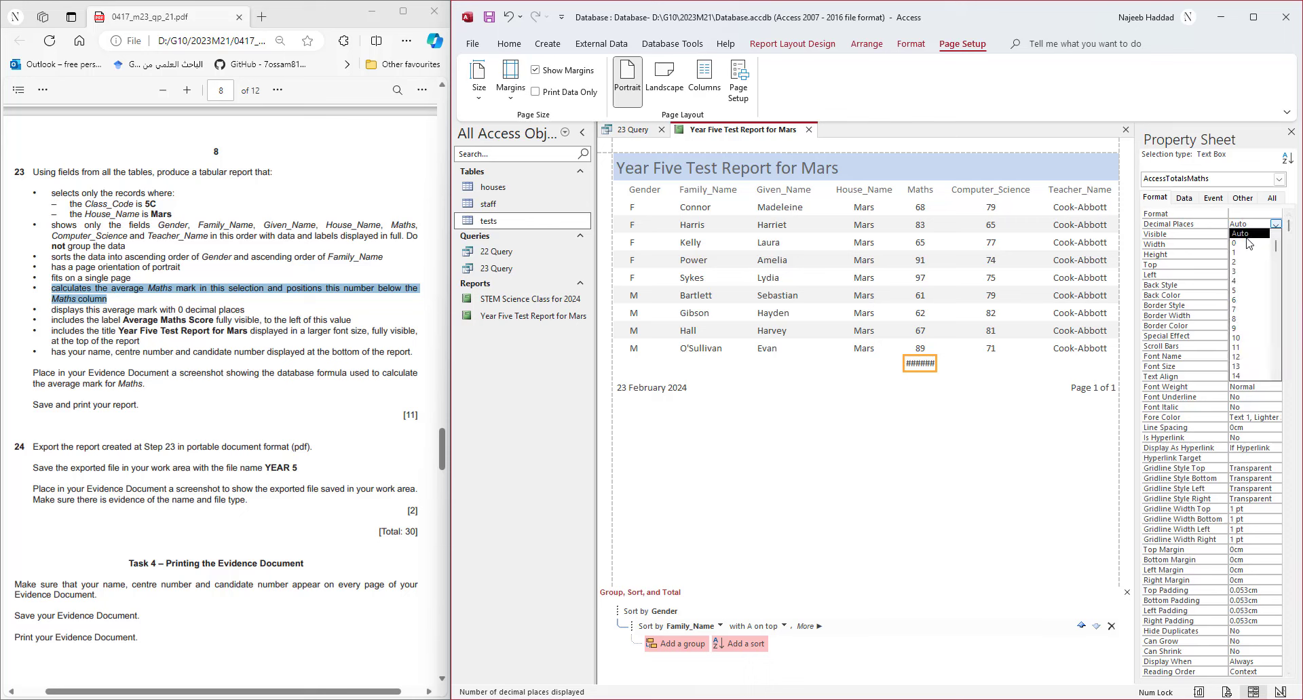
{"action": "left_click", "coordinate": [1246, 242]}
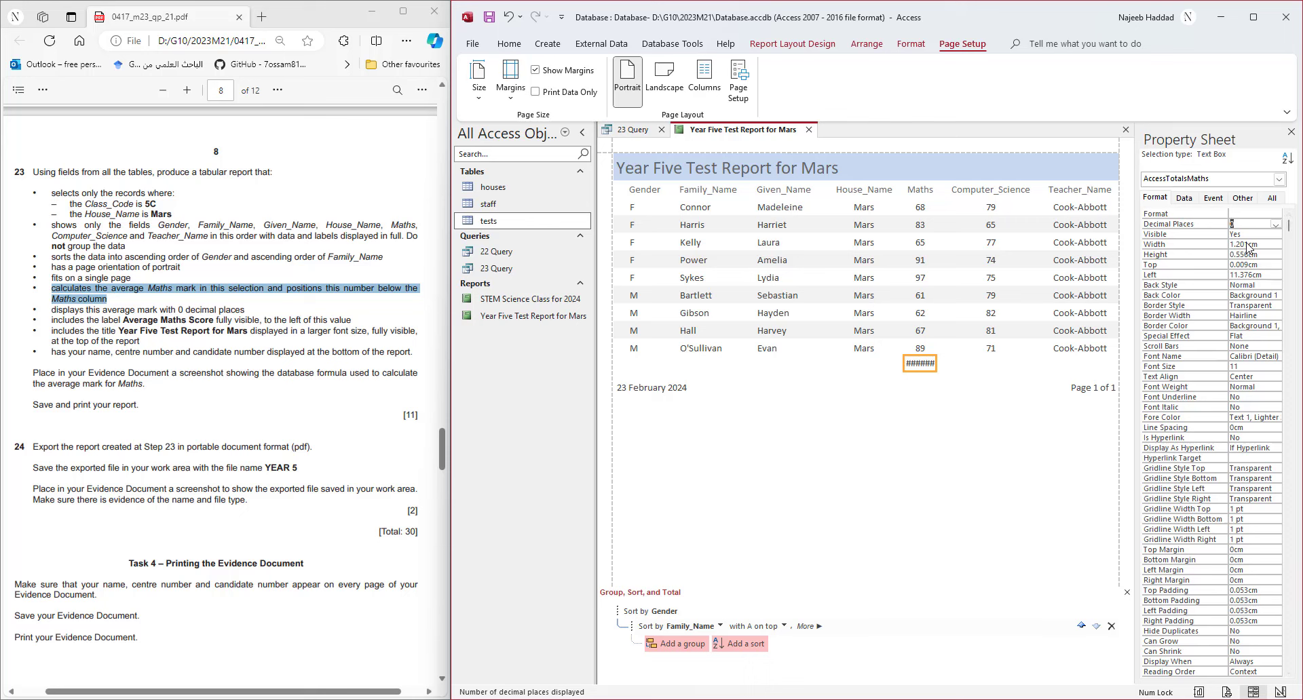
{"action": "left_click", "coordinate": [1188, 214]}
{"action": "left_click", "coordinate": [1277, 215]}
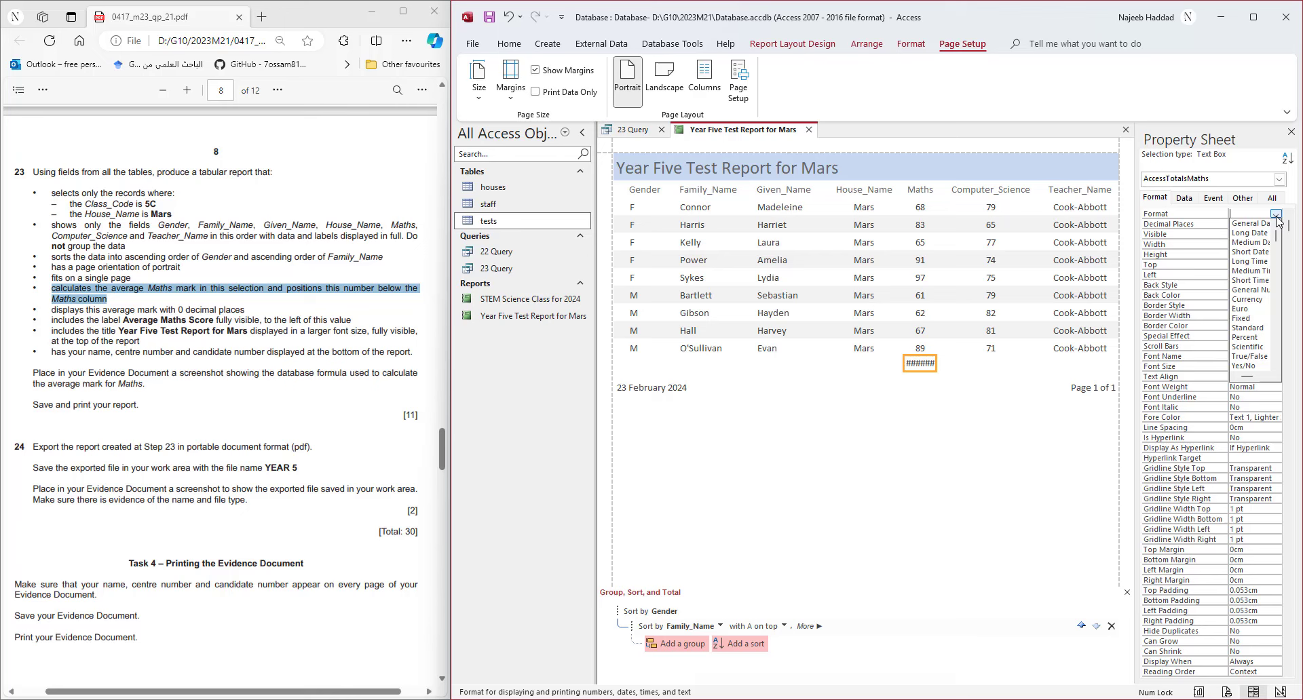
{"action": "left_click", "coordinate": [1260, 318]}
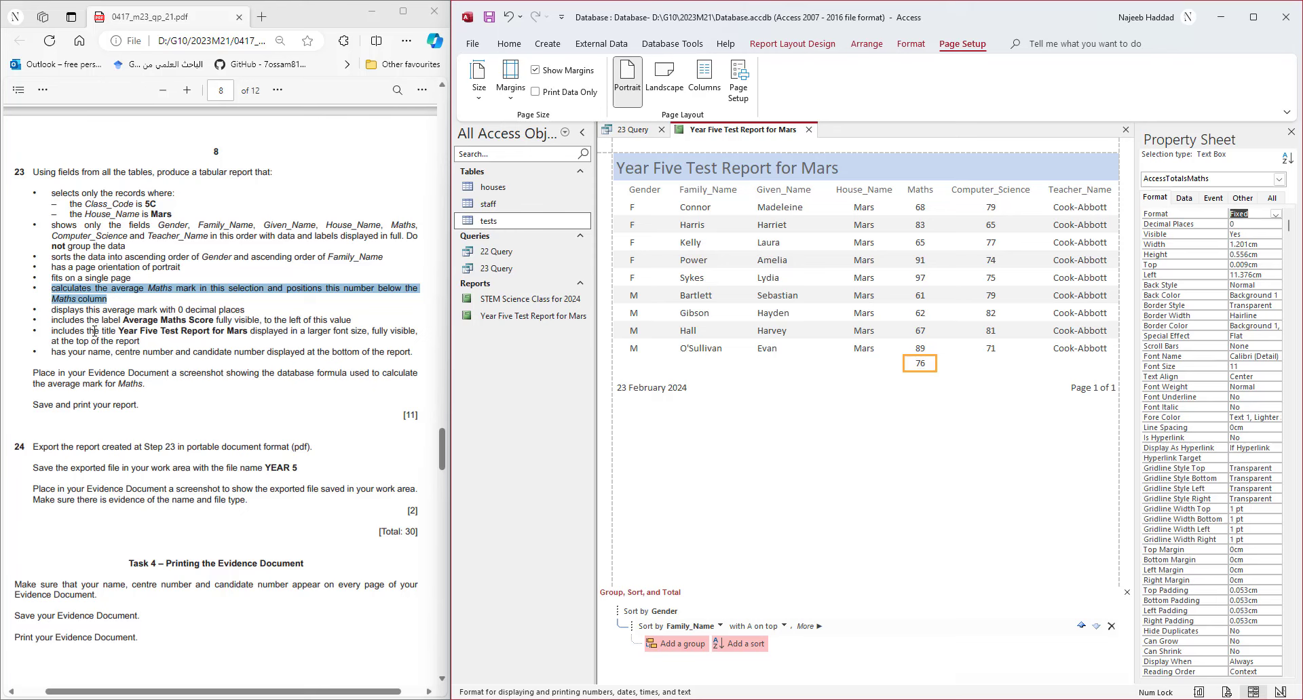
- Add a caption label beside the 76 average and copy 'Average Maths Score' from the question
{"action": "right_click", "coordinate": [911, 363]}
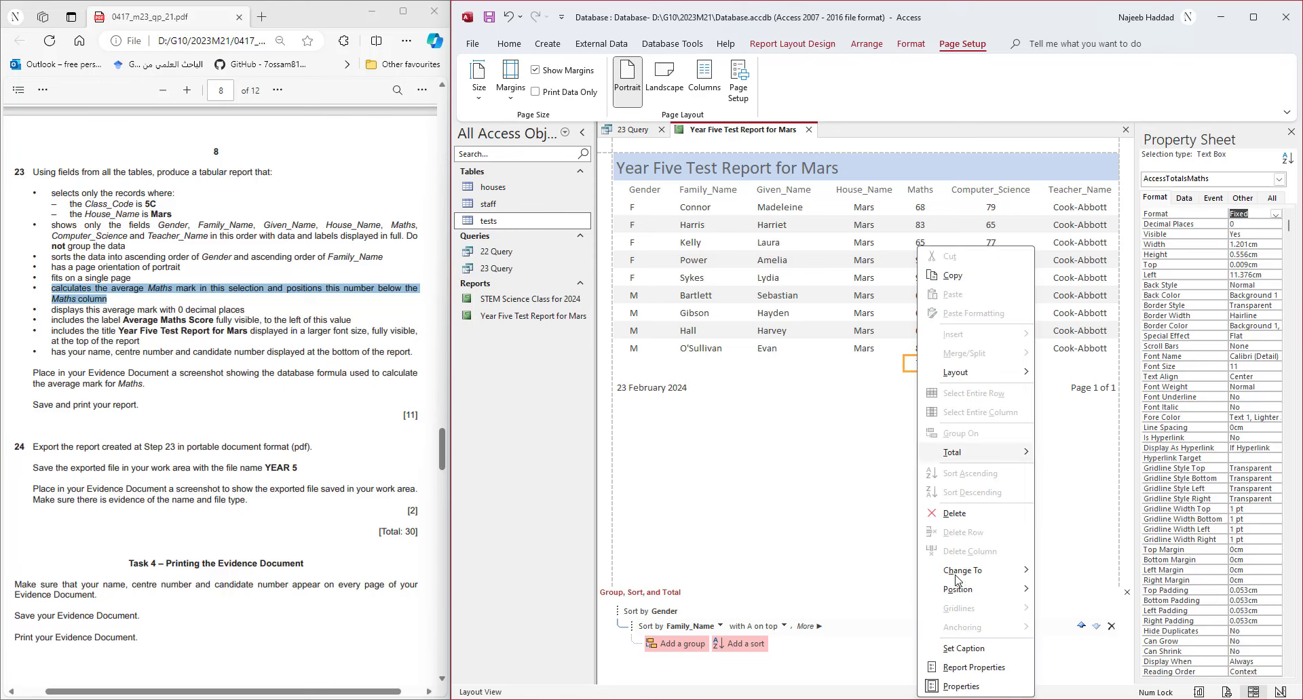
{"action": "left_click", "coordinate": [964, 648]}
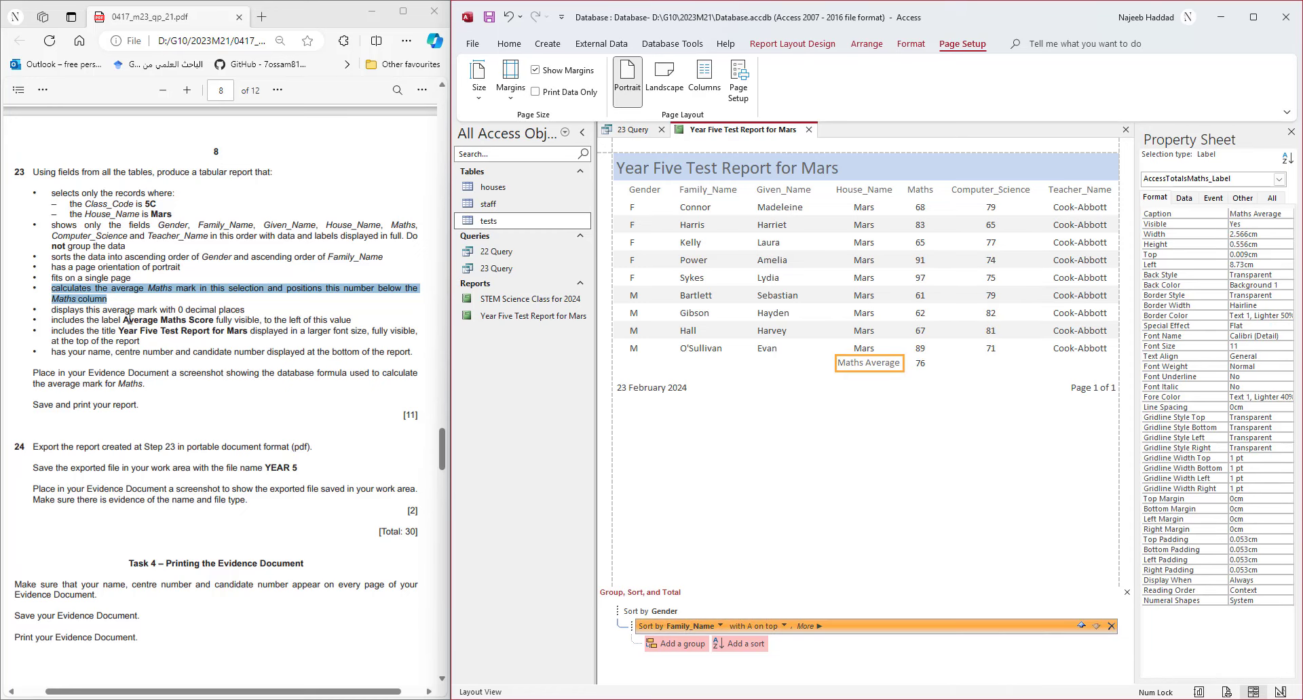
{"action": "left_click_drag", "start_coordinate": [123, 320], "coordinate": [211, 319]}
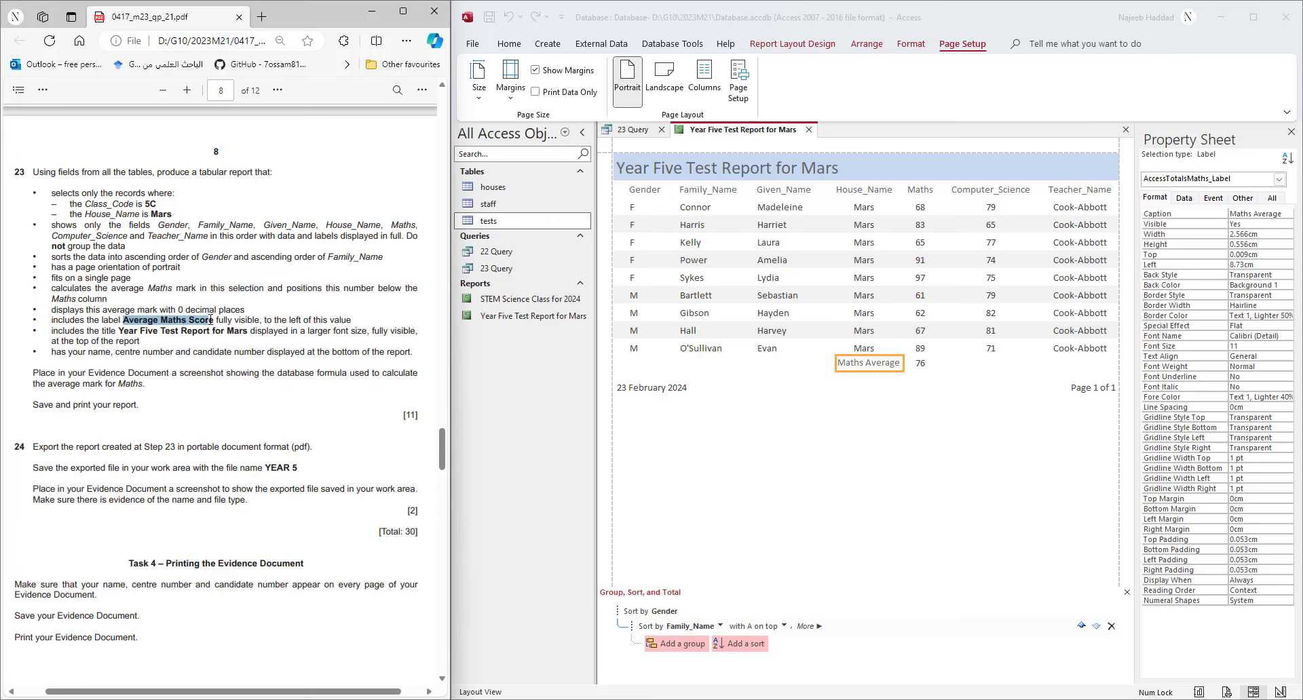
{"action": "right_click", "coordinate": [214, 319]}
{"action": "left_click", "coordinate": [271, 380]}
- Replace the label's old wording with 'Average Maths Score'
{"action": "left_click", "coordinate": [874, 372]}
{"action": "double_click", "coordinate": [882, 363]}
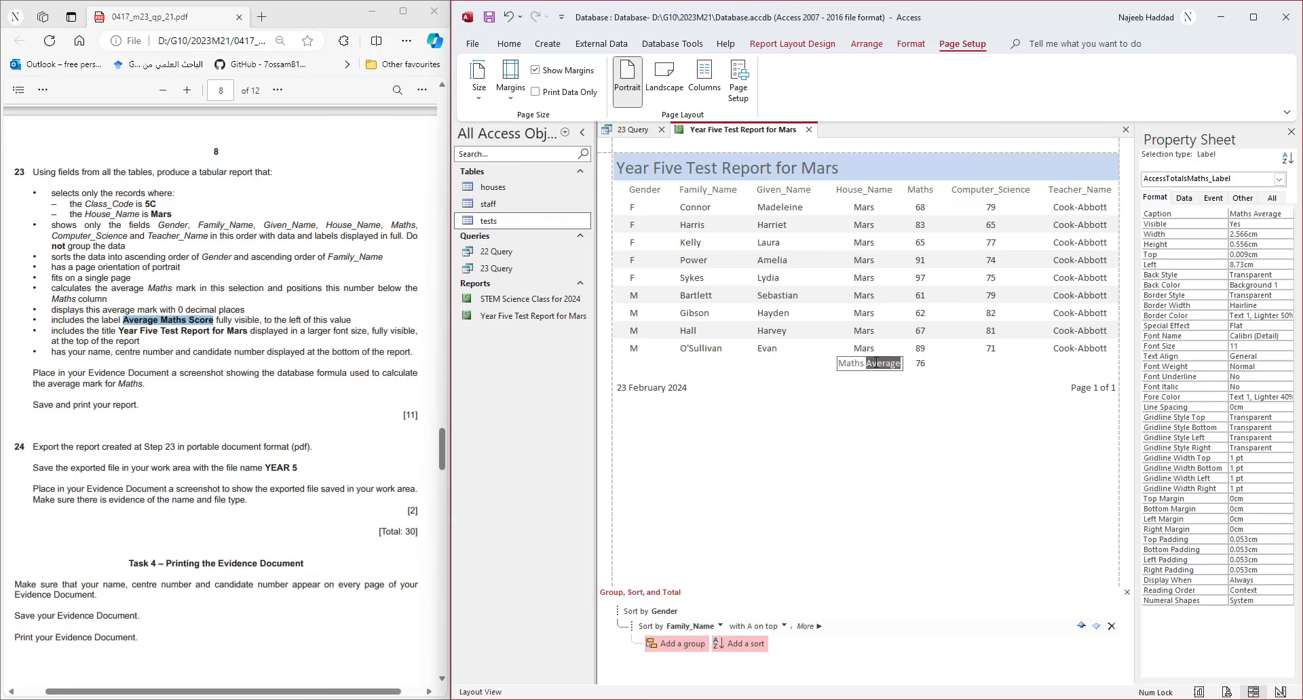
{"action": "key", "text": "shift+Left"}
{"action": "key", "text": "shift+Left"}
{"action": "key", "text": "shift+Left"}
{"action": "key", "text": "shift+Left"}
{"action": "key", "text": "shift+Left"}
{"action": "key", "text": "BackSpace"}
{"action": "key", "text": "BackSpace"}
{"action": "key", "text": "BackSpace"}
{"action": "key", "text": "BackSpace"}
{"action": "key", "text": "BackSpace"}
{"action": "key", "text": "BackSpace"}
{"action": "key", "text": "Delete"}
{"action": "key", "text": "Delete"}
{"action": "key", "text": "ctrl+v"}
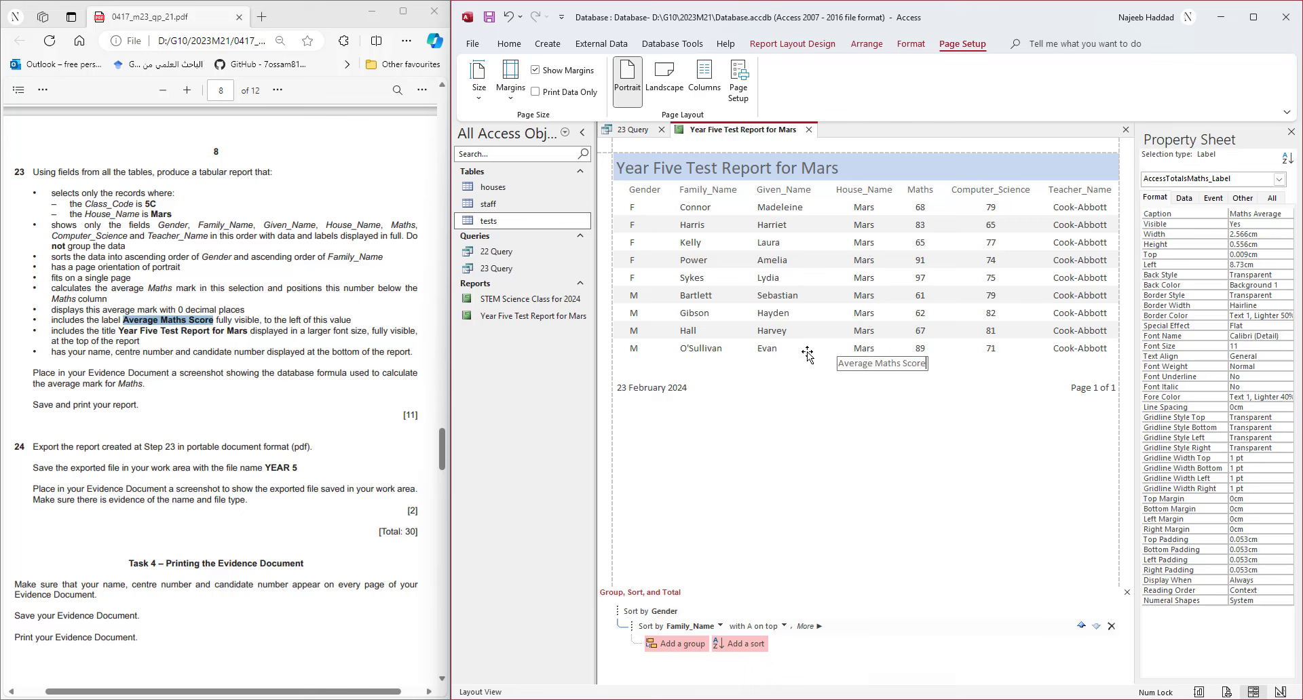
{"action": "left_click", "coordinate": [870, 360]}
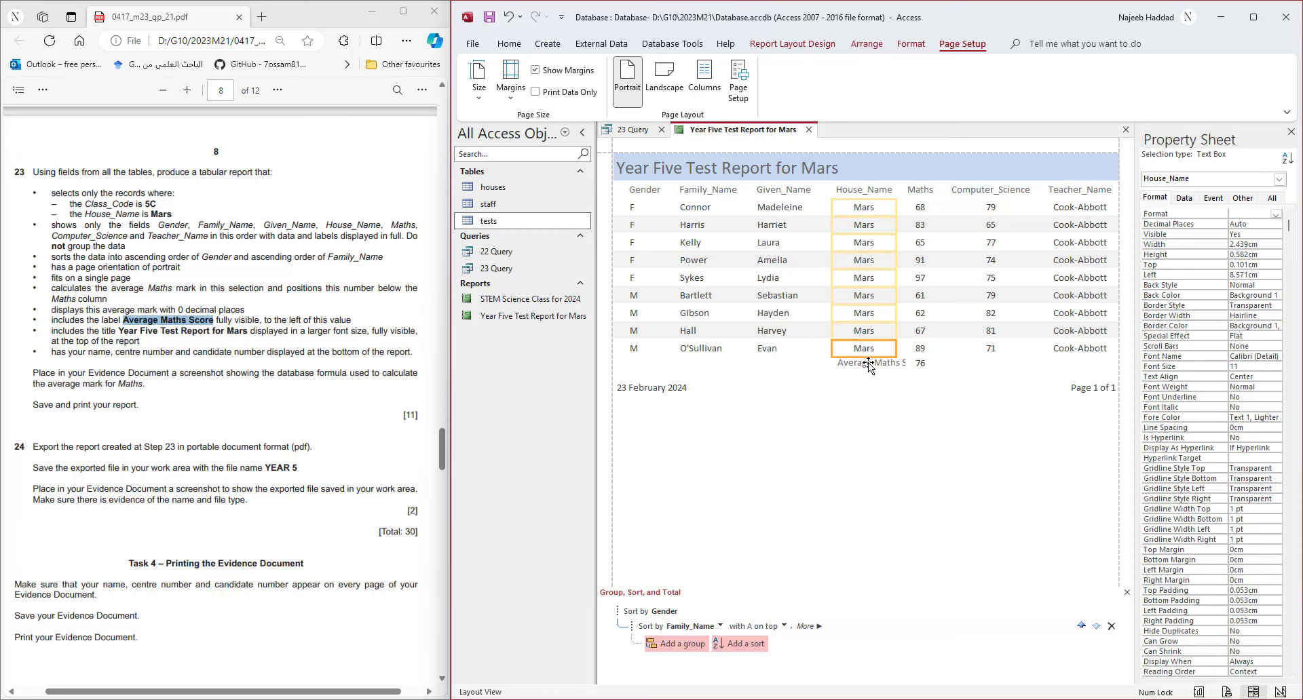
- Resize the Average Maths Score label so its full caption shows left of 76
{"action": "left_click_drag", "start_coordinate": [834, 362], "coordinate": [794, 362]}
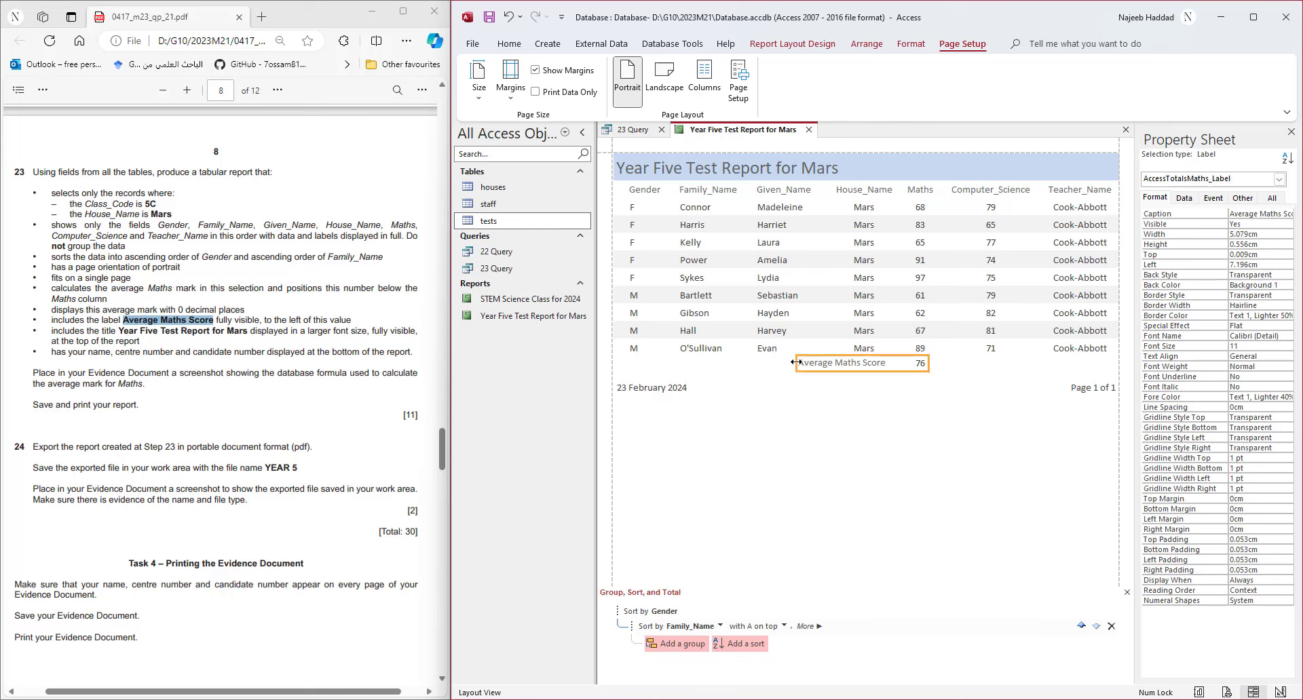
{"action": "left_click", "coordinate": [910, 363]}
{"action": "left_click_drag", "start_coordinate": [910, 363], "coordinate": [904, 363]}
{"action": "left_click_drag", "start_coordinate": [801, 366], "coordinate": [804, 366]}
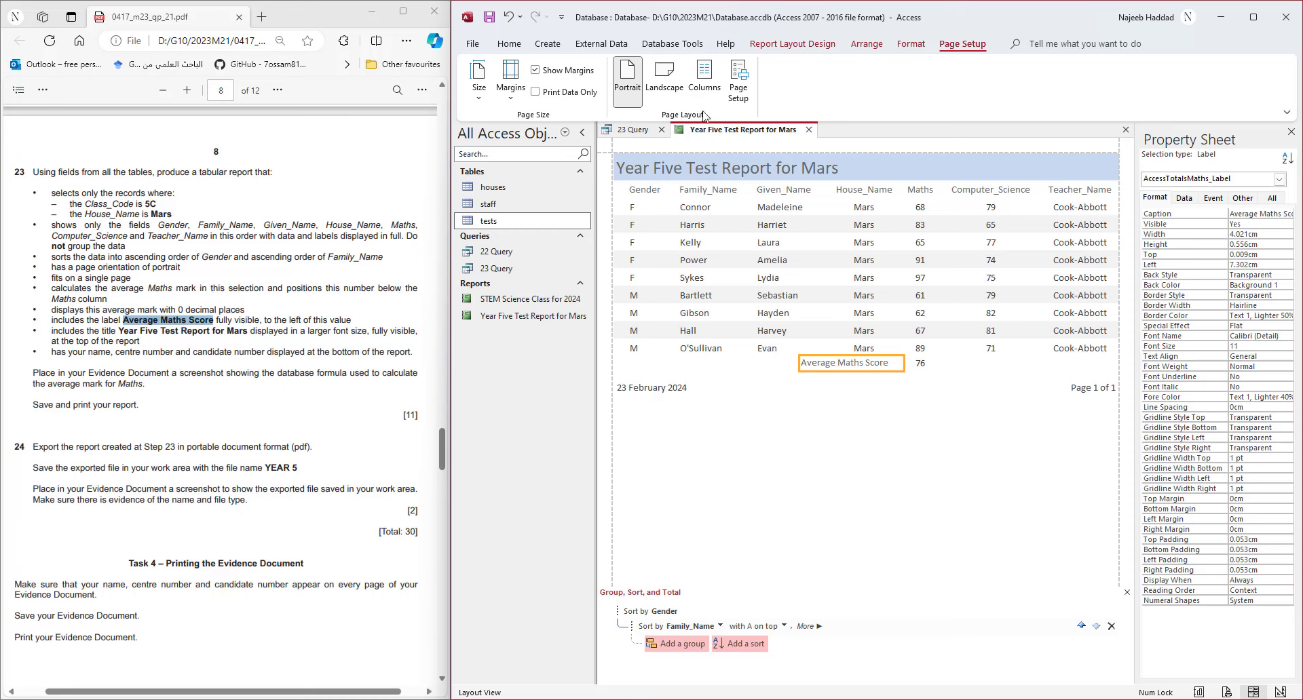
- In Design View, delete the date and page number from the page footer
{"action": "right_click", "coordinate": [741, 130]}
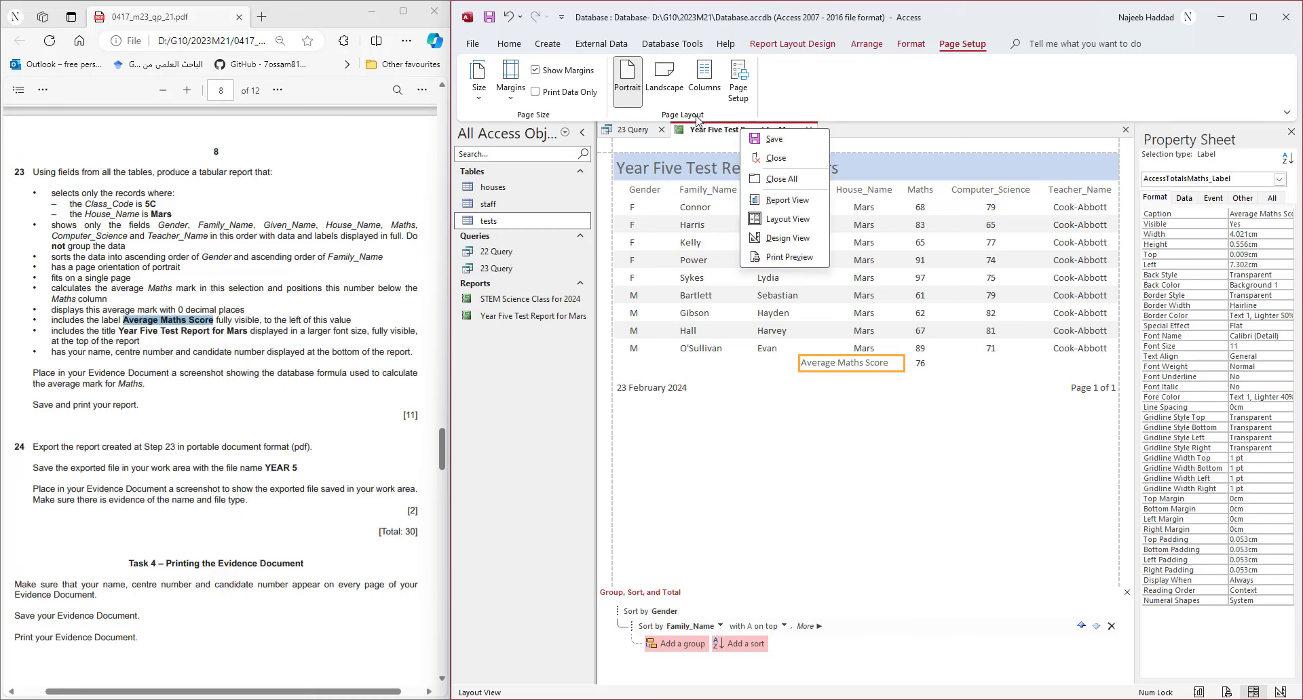
{"action": "left_click", "coordinate": [780, 238]}
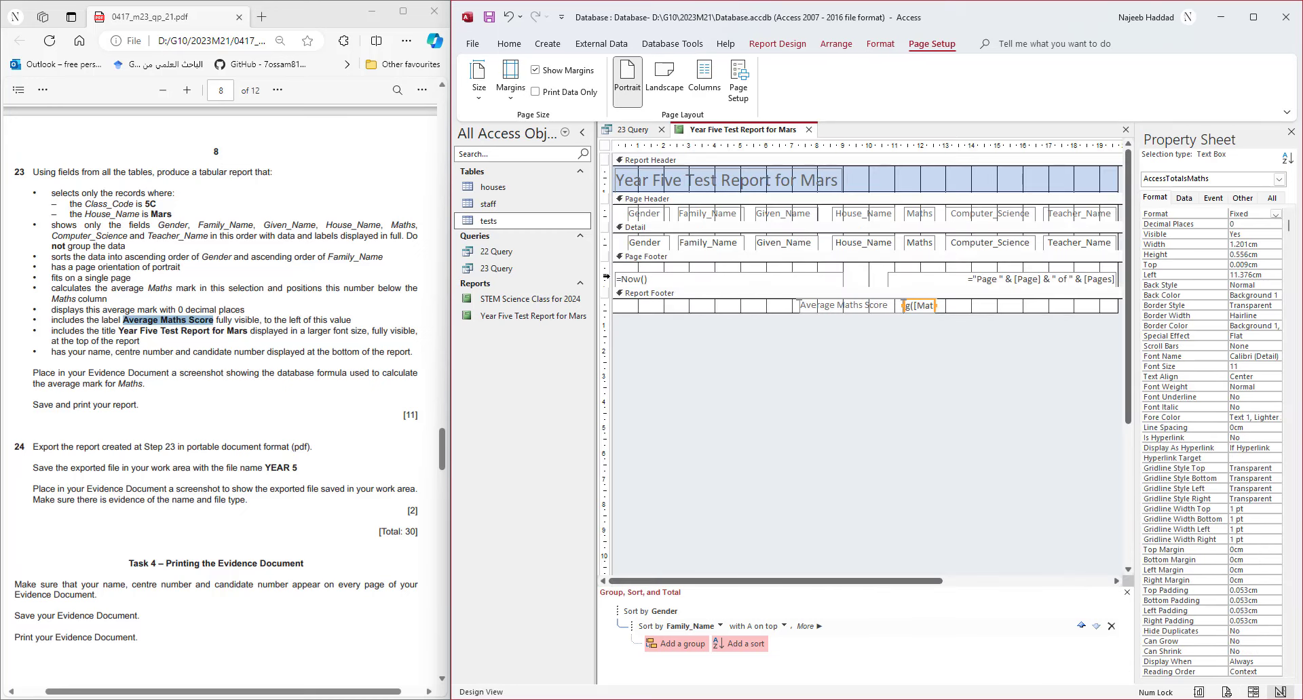
{"action": "left_click", "coordinate": [601, 278]}
{"action": "key", "text": "Delete"}
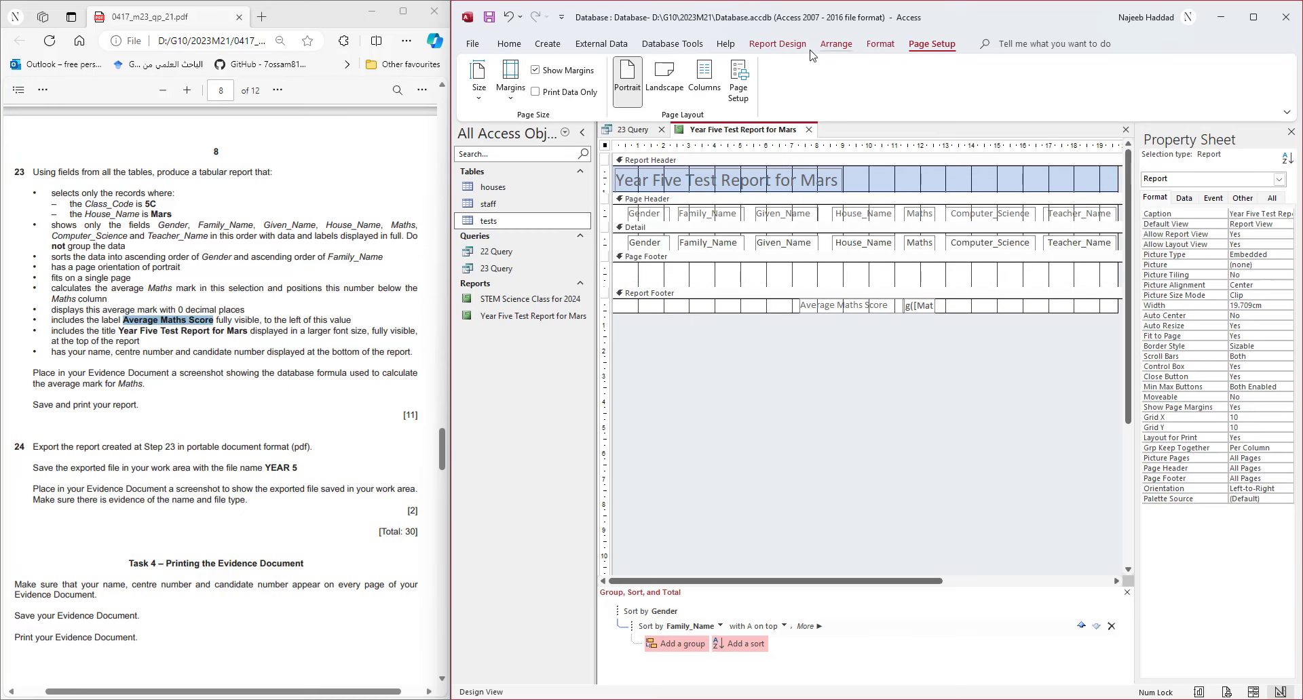
- Add a page-footer label with the candidate's name and candidate number, sized to fit
{"action": "left_click", "coordinate": [778, 44]}
{"action": "left_click", "coordinate": [671, 91]}
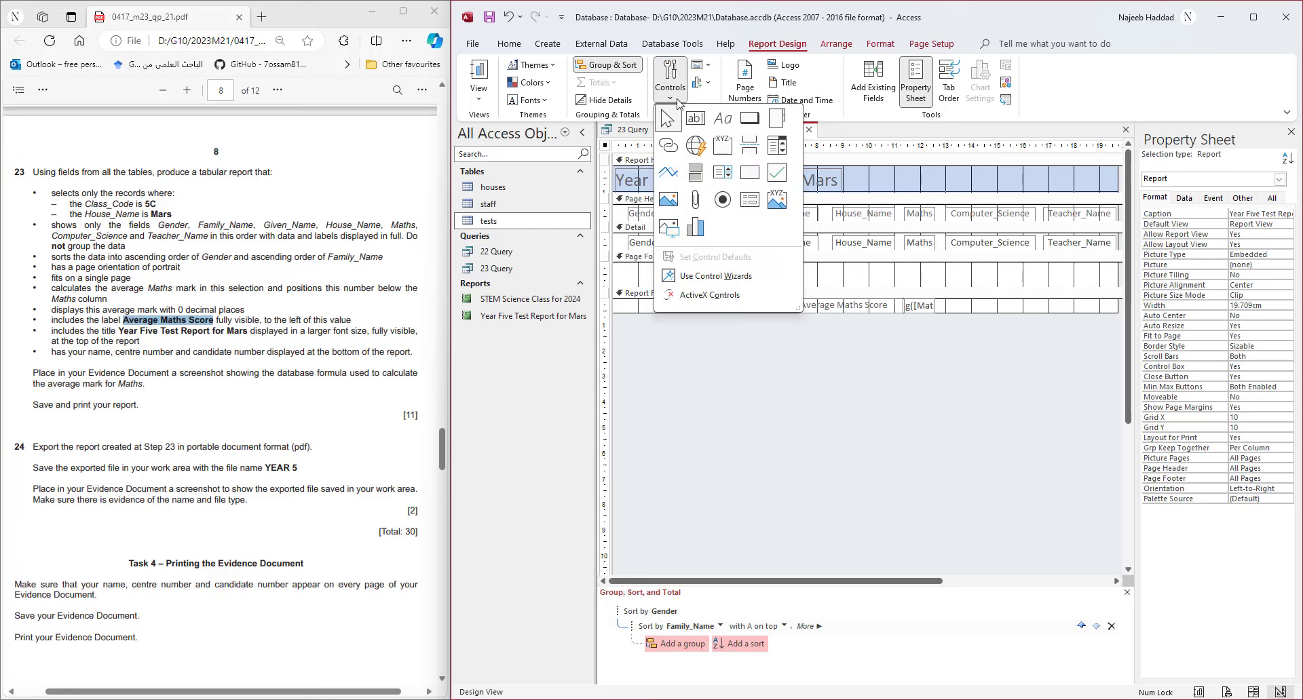
{"action": "left_click", "coordinate": [723, 118]}
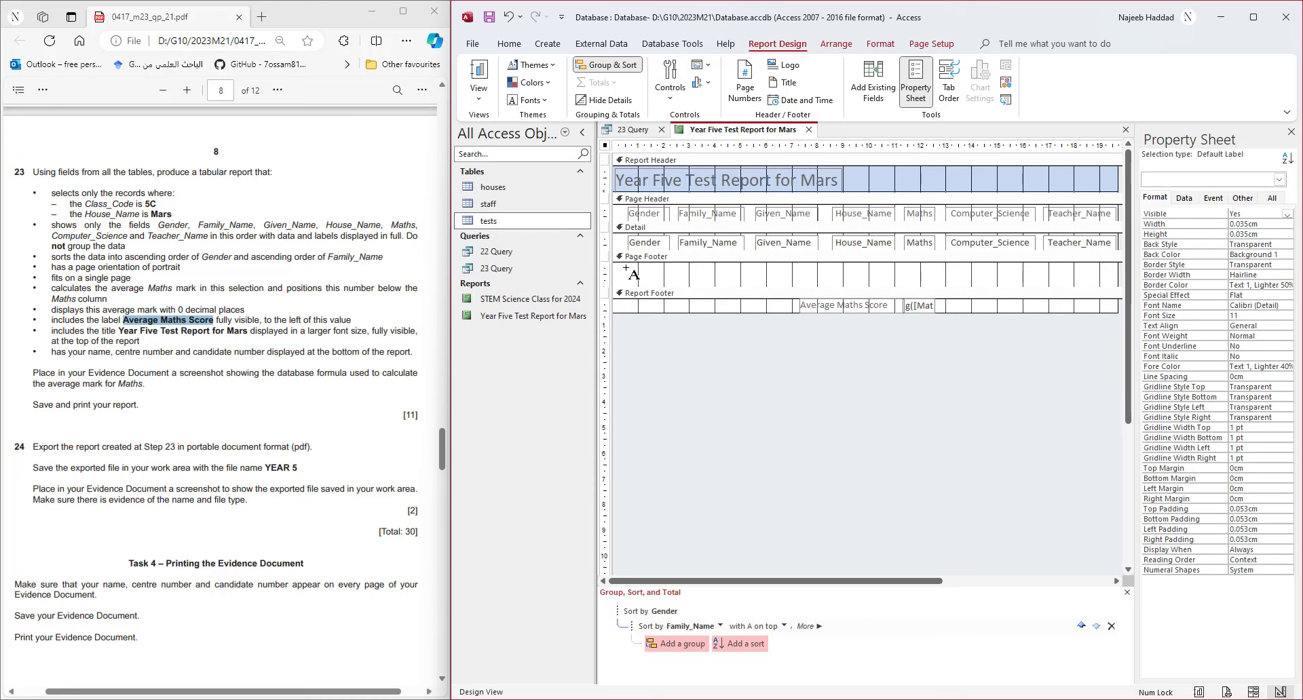
{"action": "left_click_drag", "start_coordinate": [627, 266], "coordinate": [782, 285]}
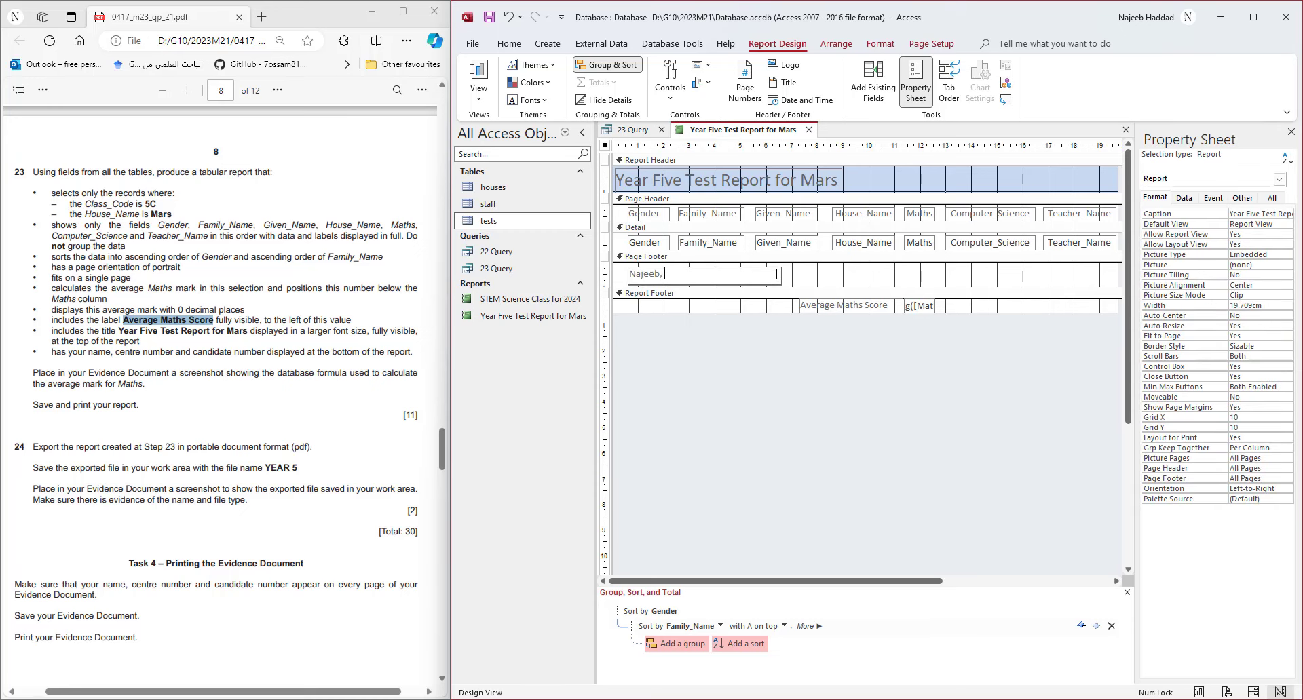
{"action": "left_click", "coordinate": [811, 279]}
{"action": "left_click", "coordinate": [779, 278]}
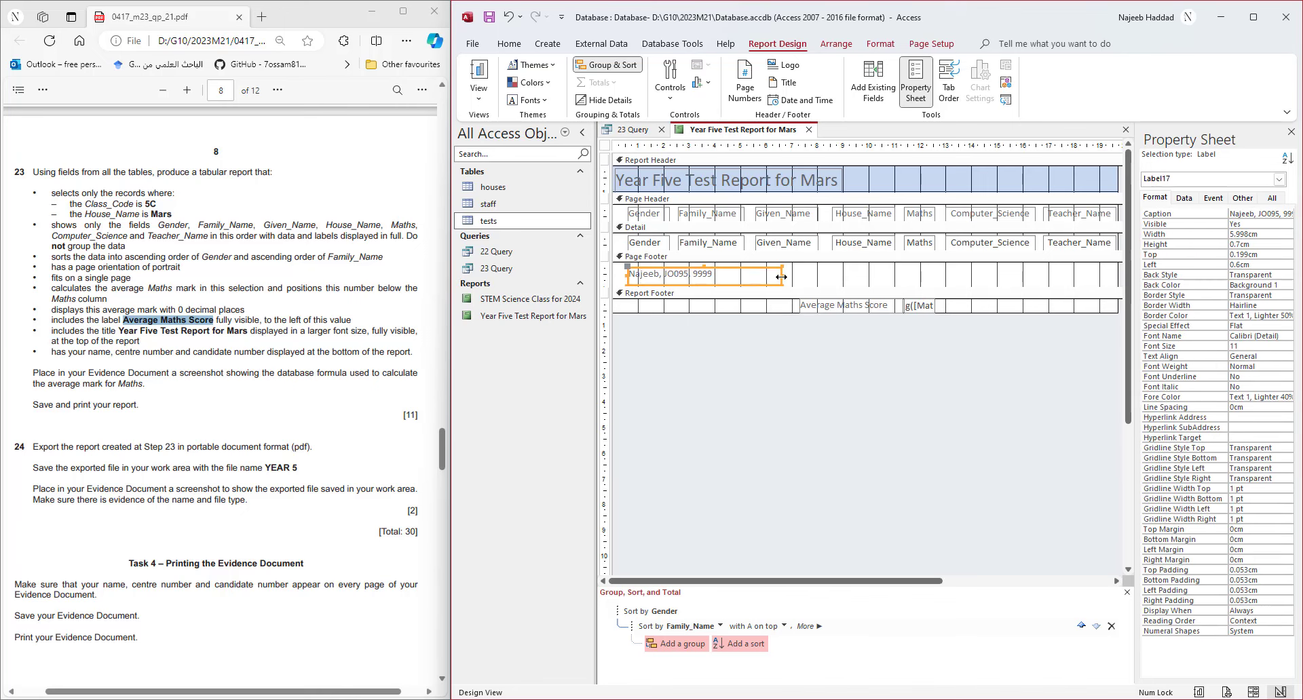
{"action": "left_click_drag", "start_coordinate": [775, 278], "coordinate": [743, 278]}
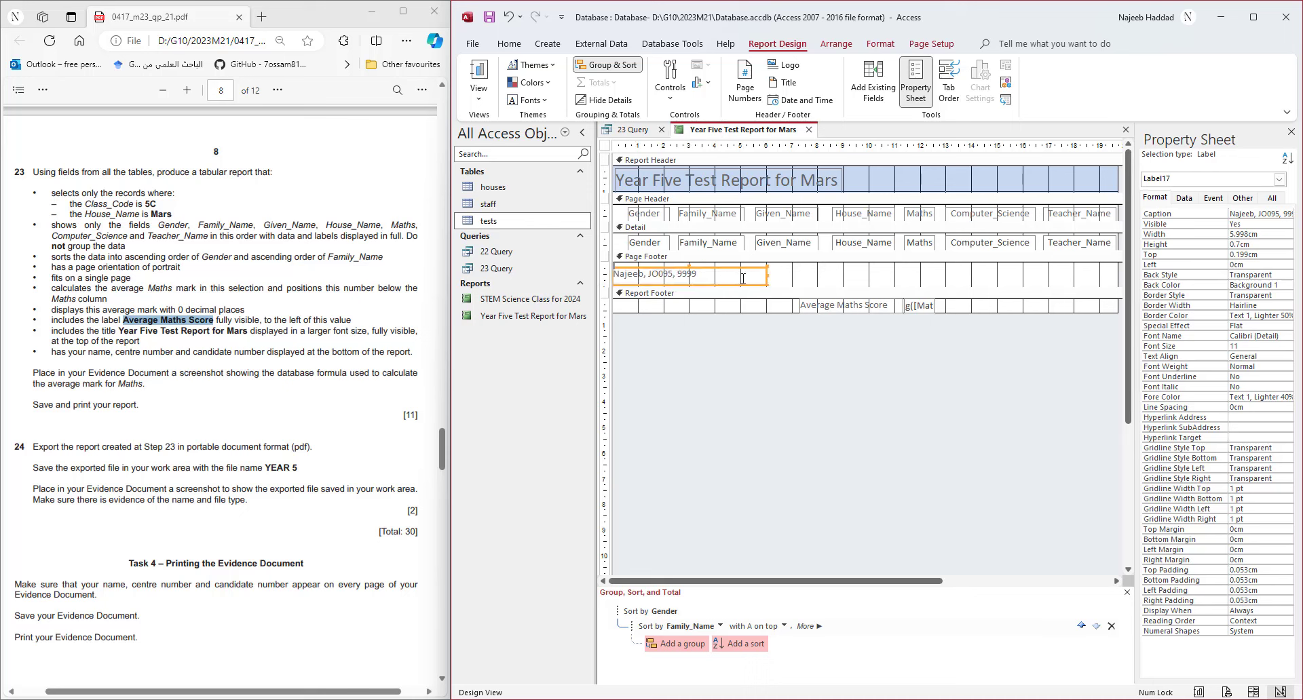
{"action": "key", "text": "ctrl+z"}
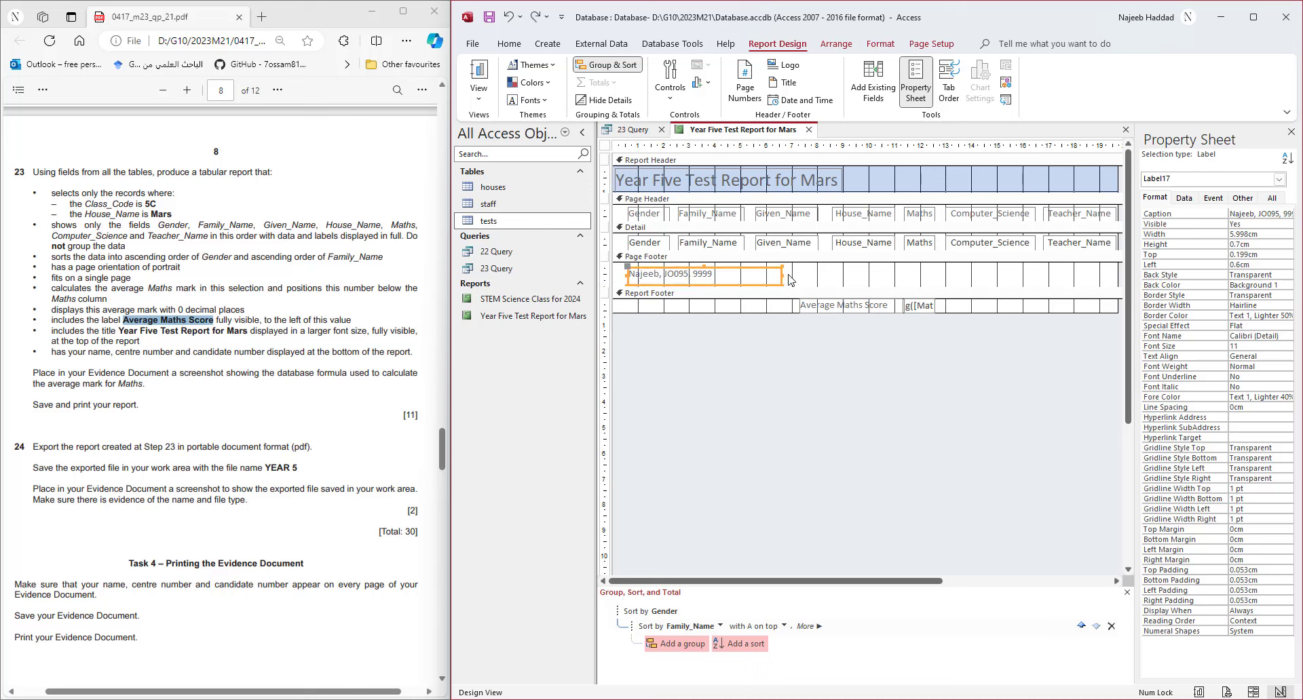
{"action": "left_click_drag", "start_coordinate": [752, 276], "coordinate": [720, 277]}
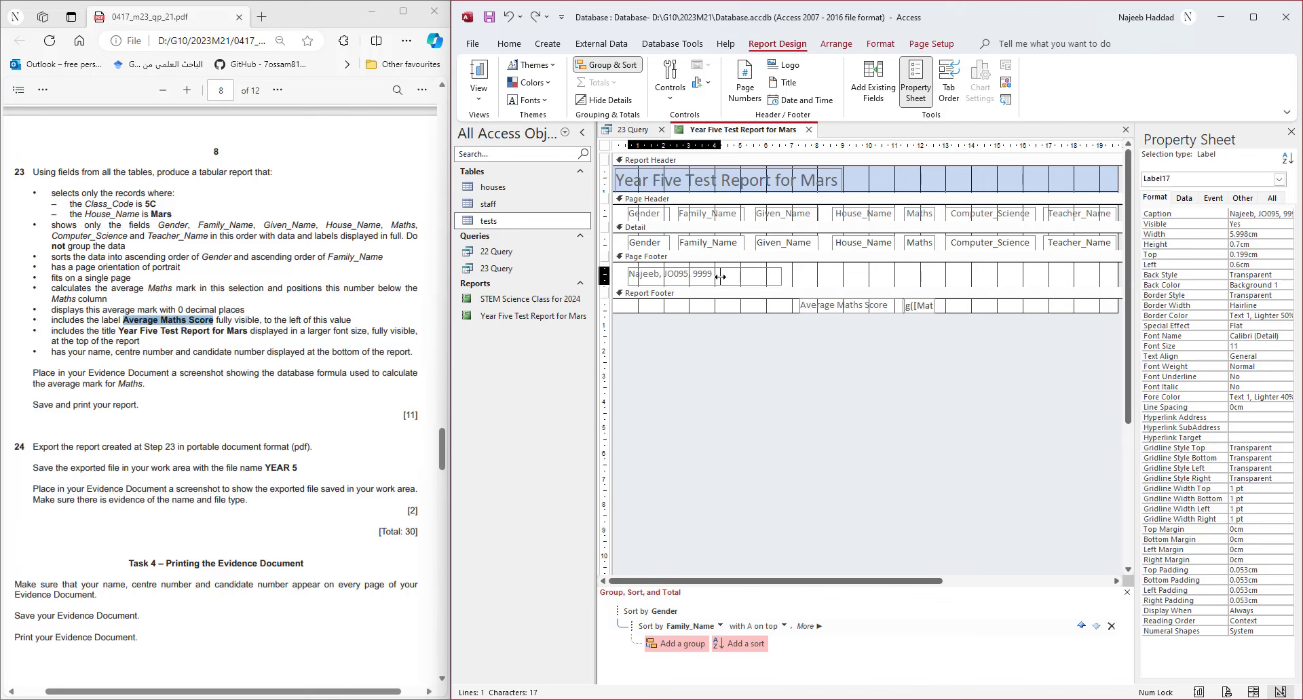
{"action": "left_click", "coordinate": [766, 285]}
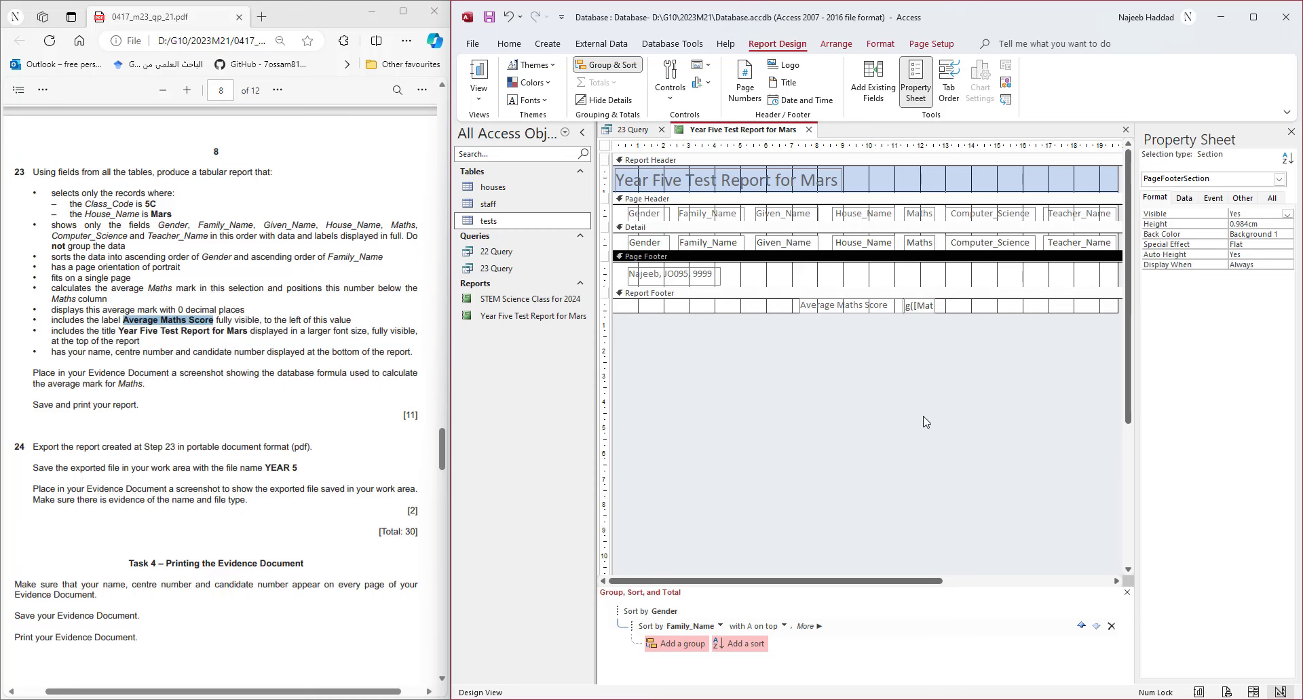
- Widen the average box to show the full =Avg([Maths]) formula and snip it with its label
{"action": "left_click", "coordinate": [922, 306]}
{"action": "left_click_drag", "start_coordinate": [935, 306], "coordinate": [975, 306]}
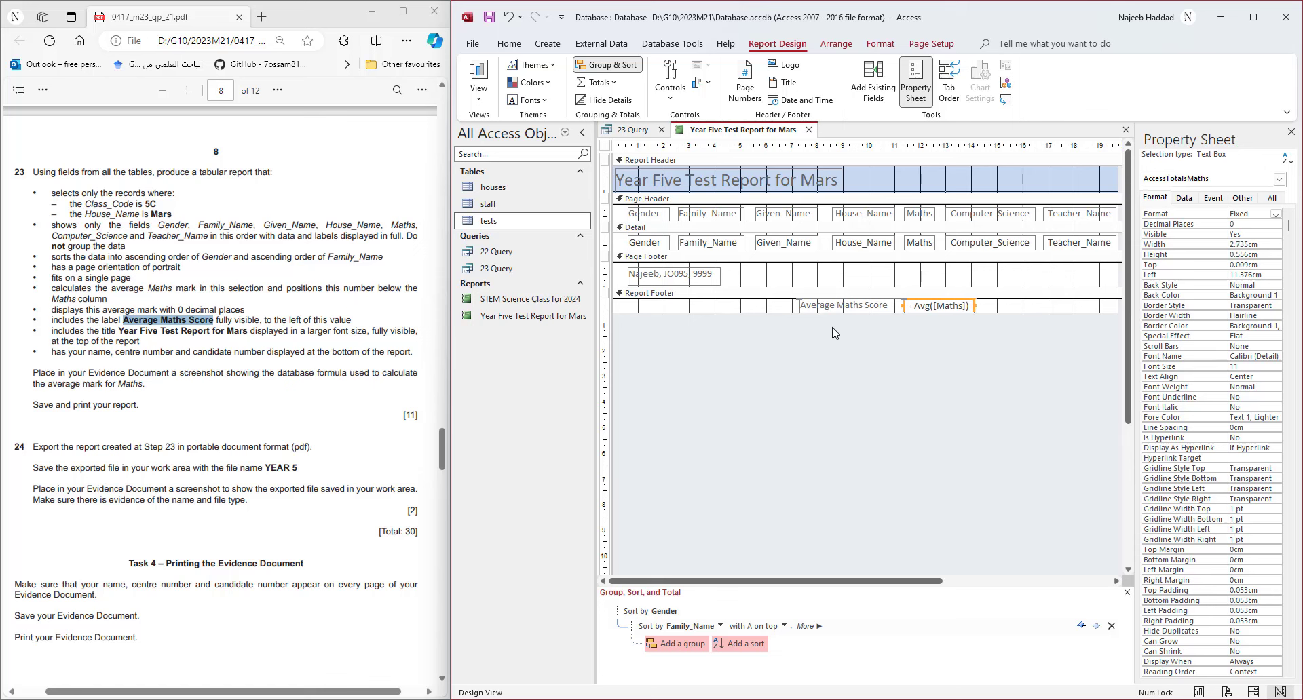
{"action": "left_click", "coordinate": [861, 699]}
{"action": "left_click", "coordinate": [500, 211]}
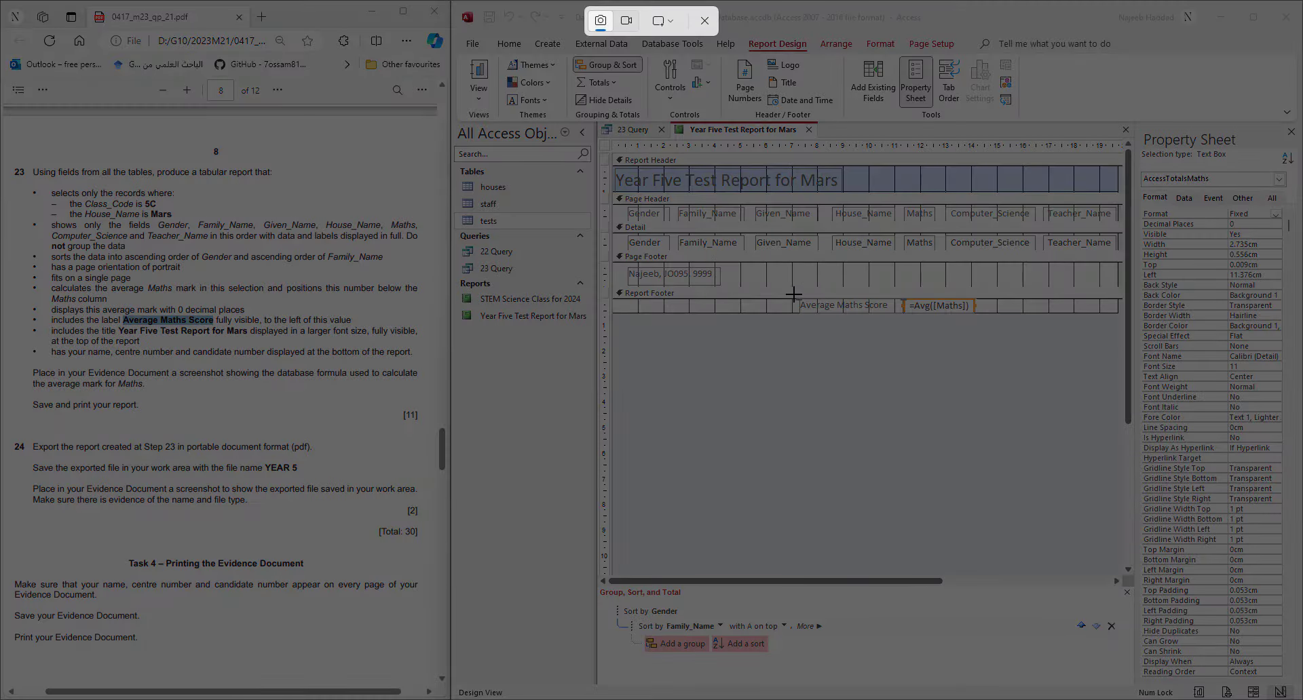
{"action": "left_click_drag", "start_coordinate": [792, 295], "coordinate": [988, 319]}
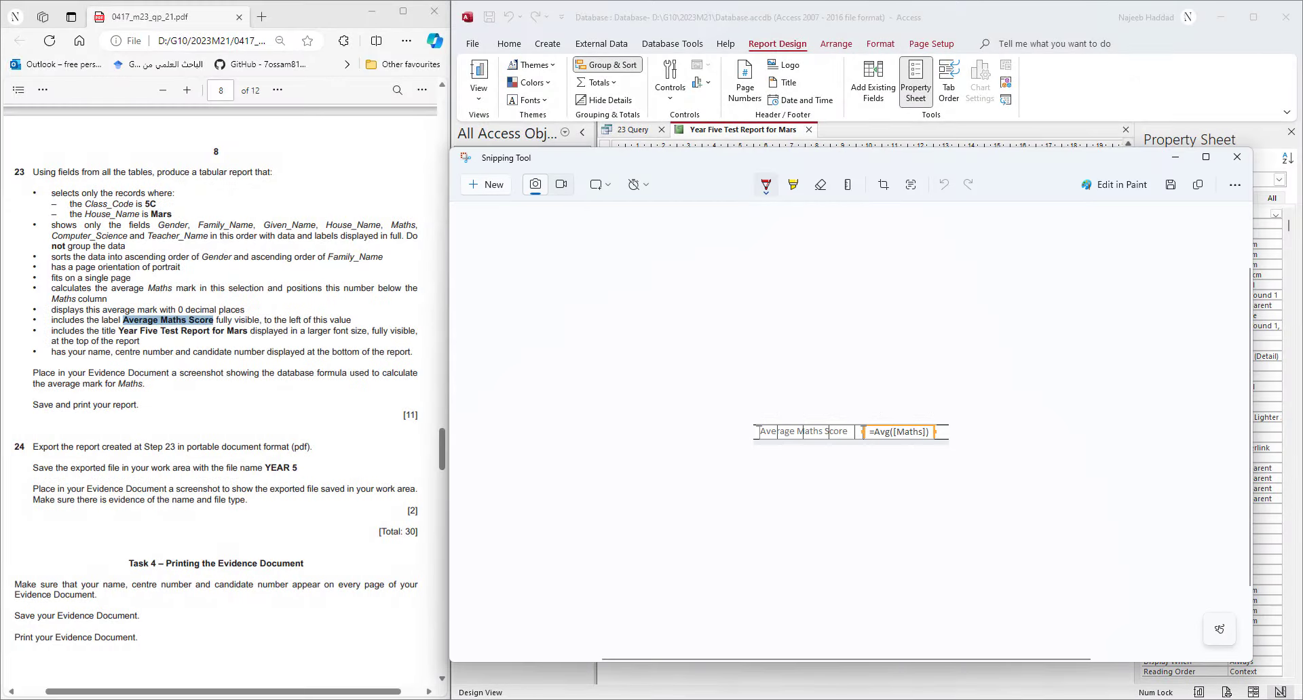
- Paste the formula screenshot under Step 23 in the Word evidence document
{"action": "mouse_move", "coordinate": [864, 699]}
{"action": "left_click", "coordinate": [849, 621]}
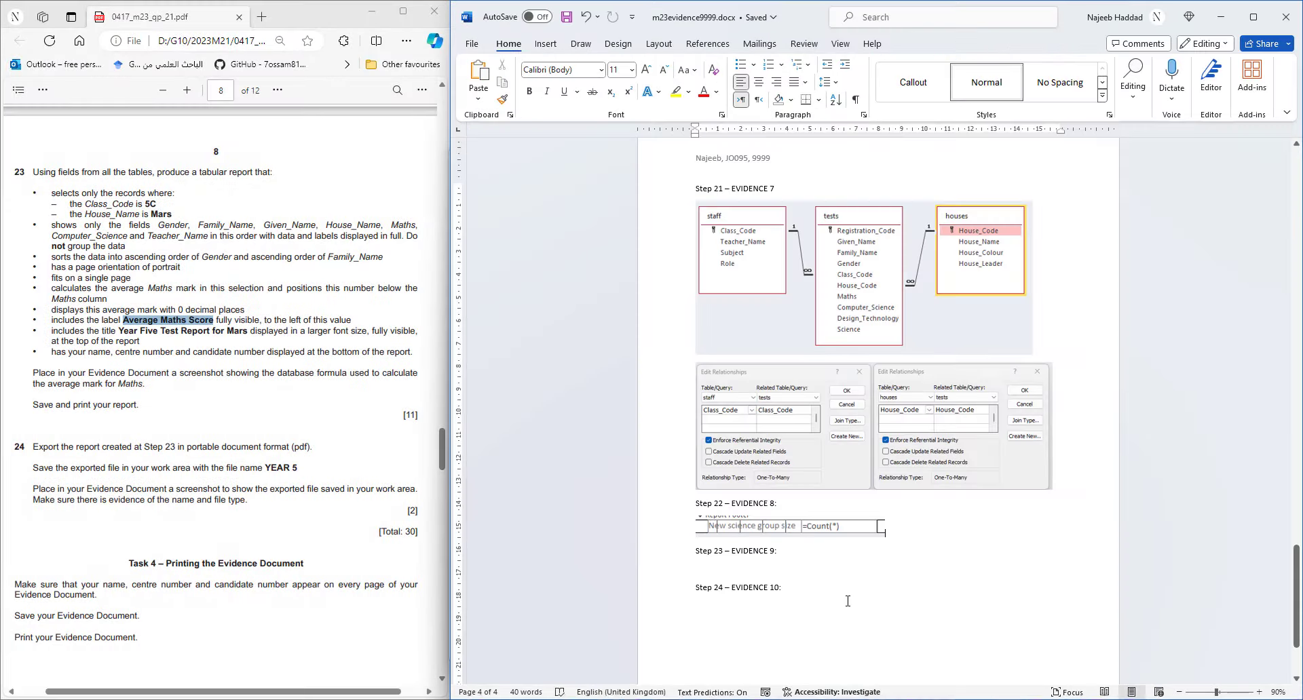
{"action": "right_click", "coordinate": [764, 568]}
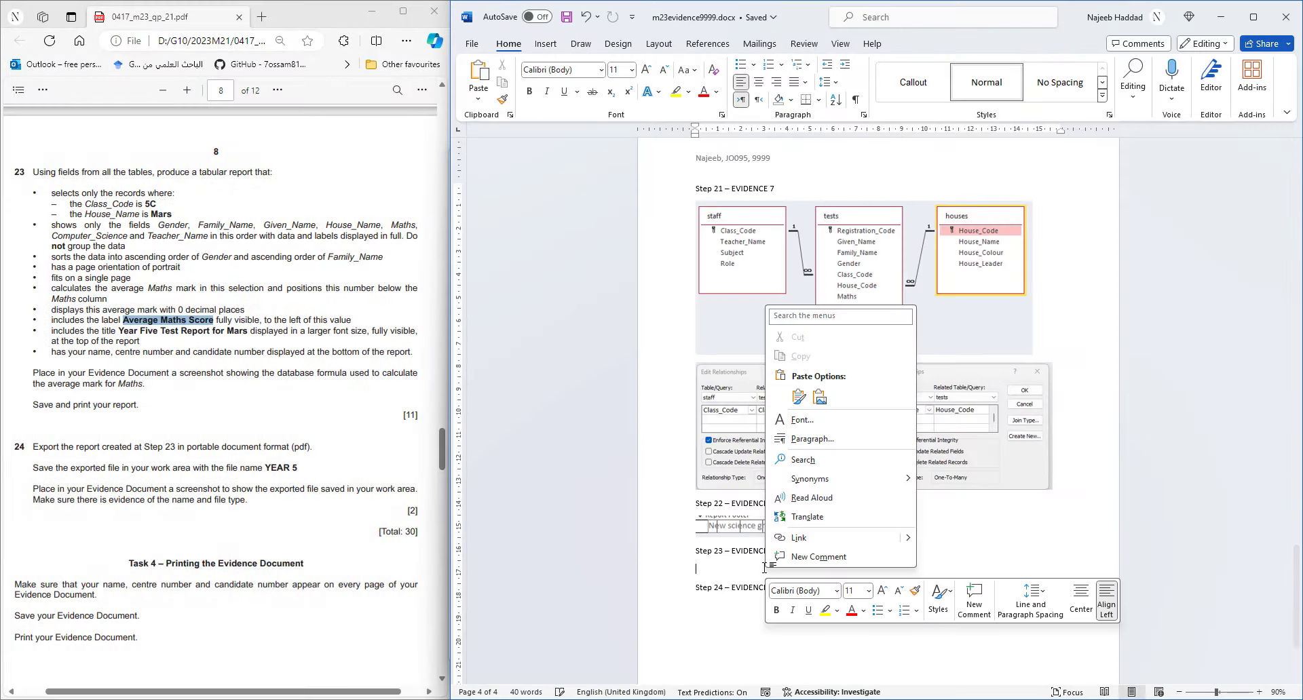
{"action": "left_click", "coordinate": [785, 396]}
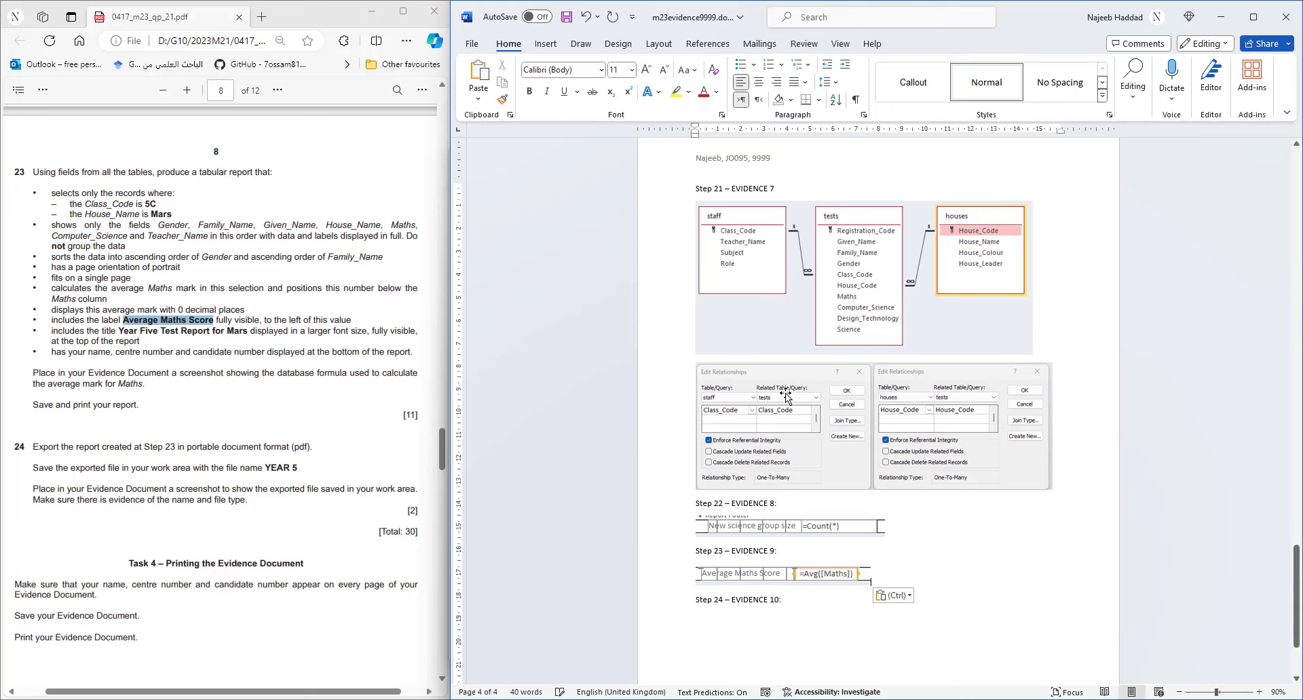
{"action": "left_click", "coordinate": [1231, 18]}
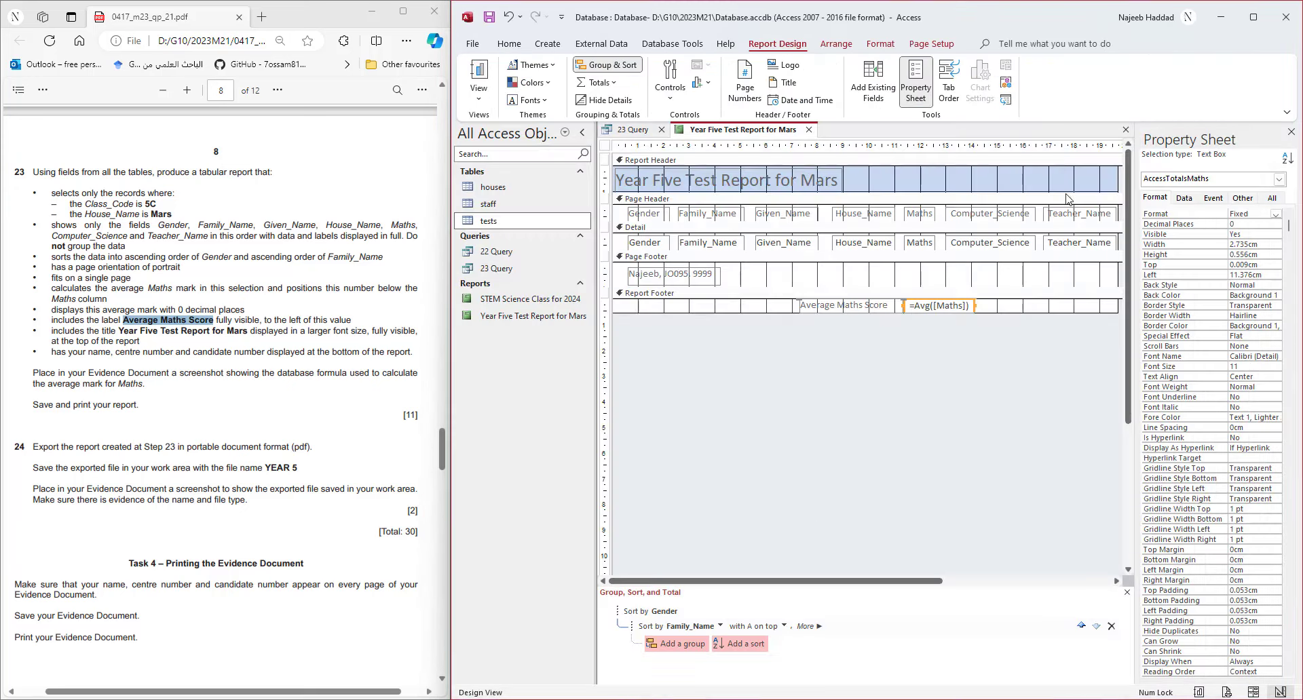
- In Layout View, left-align the 76 average and nudge it beside its label
{"action": "left_click", "coordinate": [480, 102]}
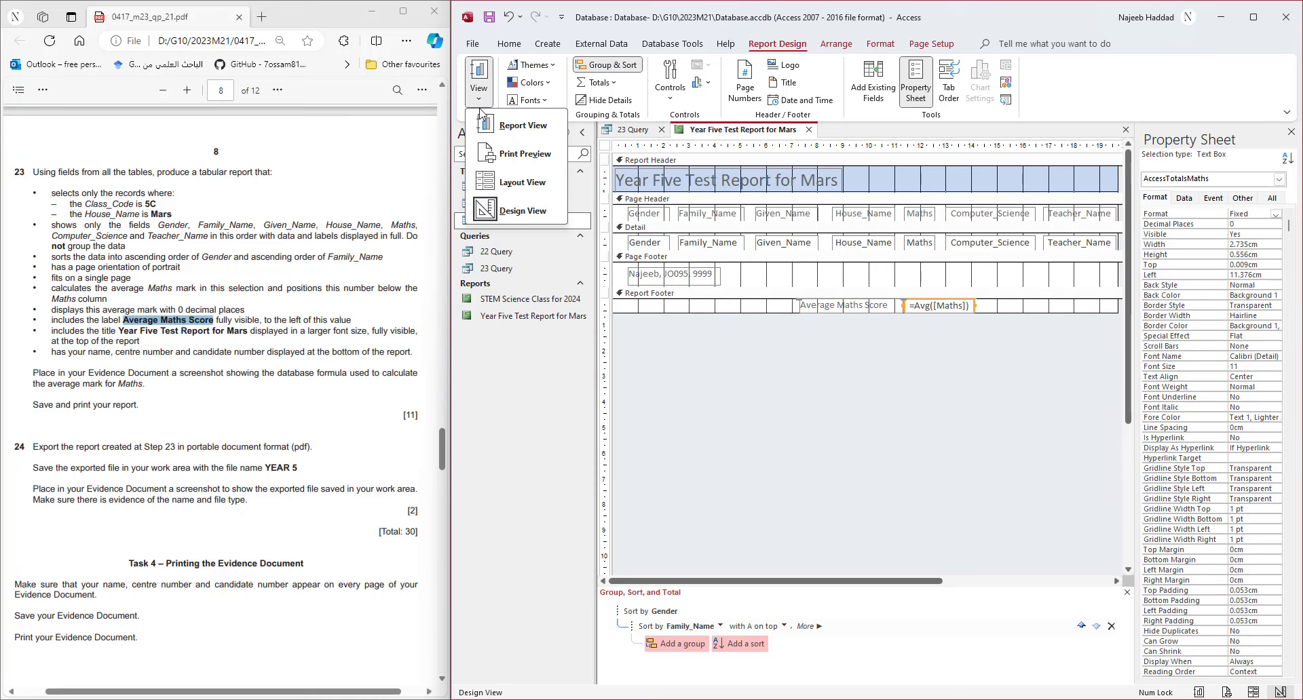
{"action": "left_click", "coordinate": [512, 182]}
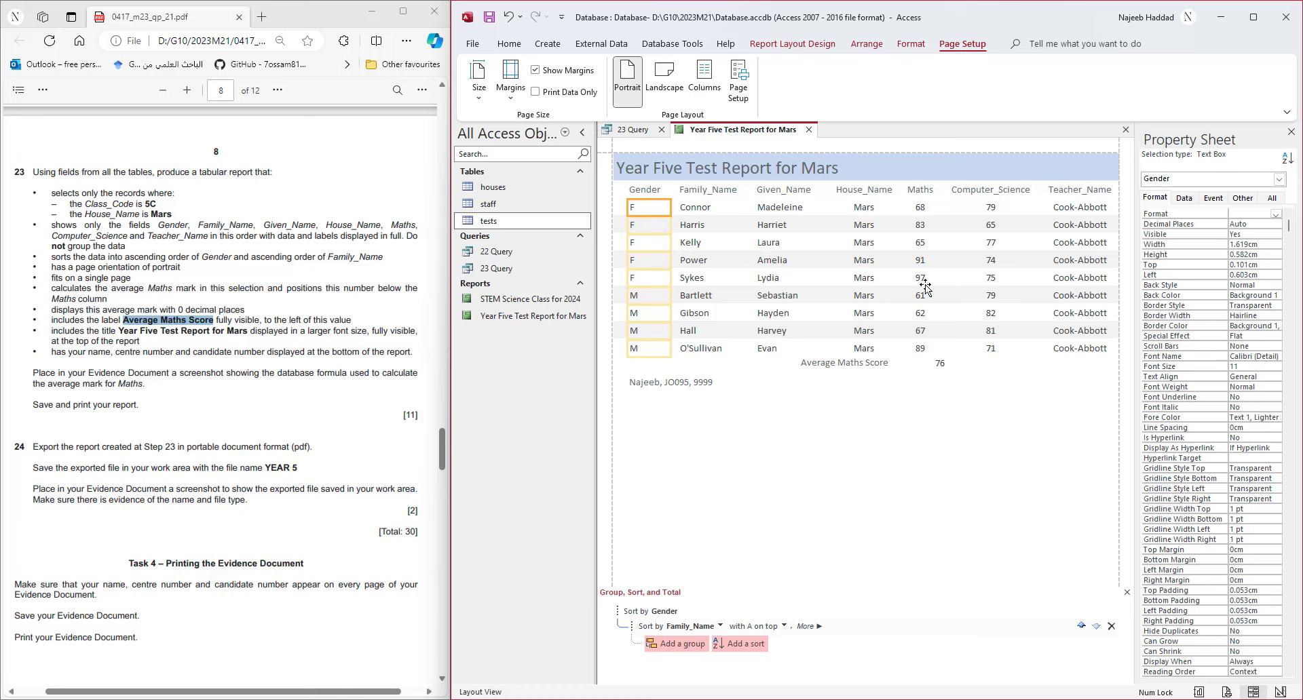
{"action": "left_click", "coordinate": [940, 367]}
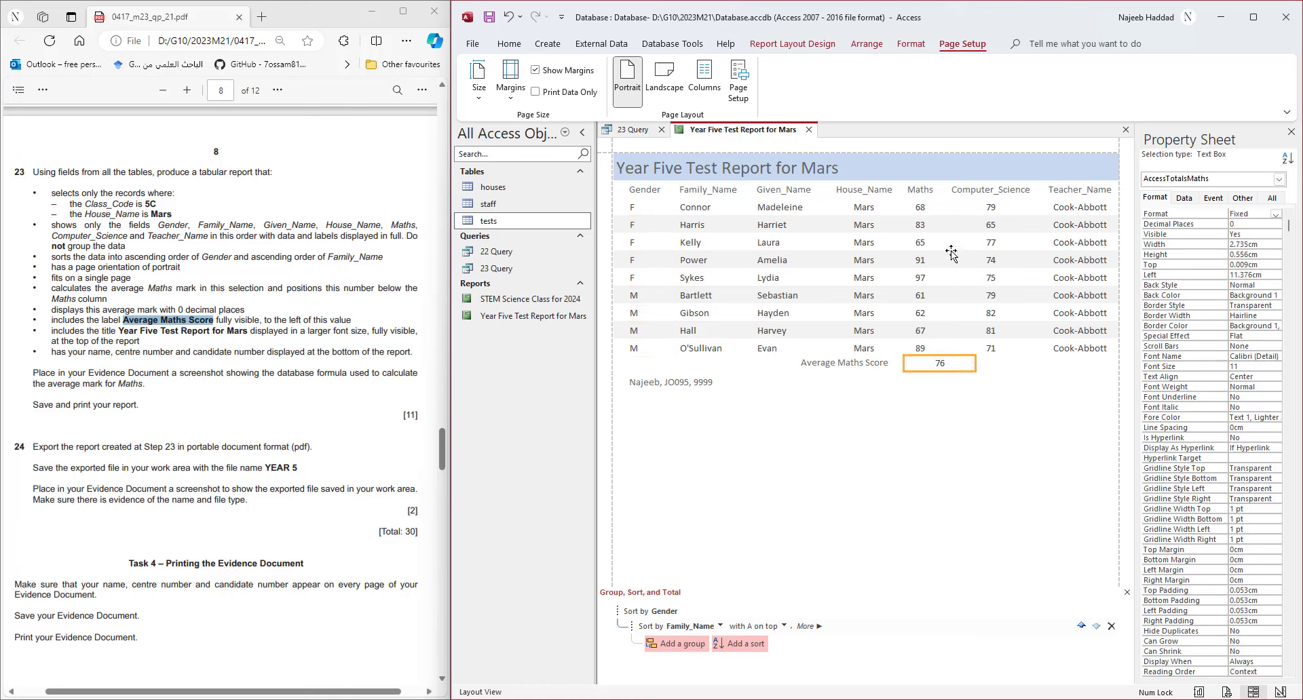
{"action": "left_click", "coordinate": [508, 44]}
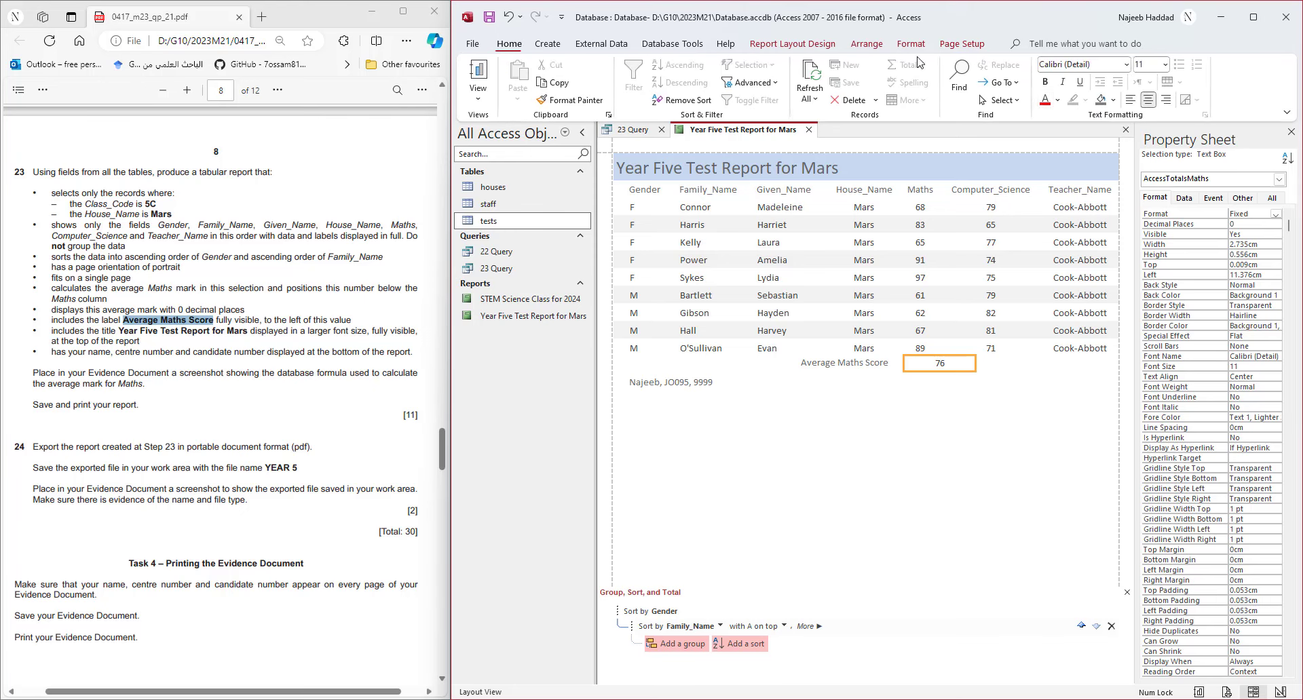
{"action": "left_click", "coordinate": [1130, 99]}
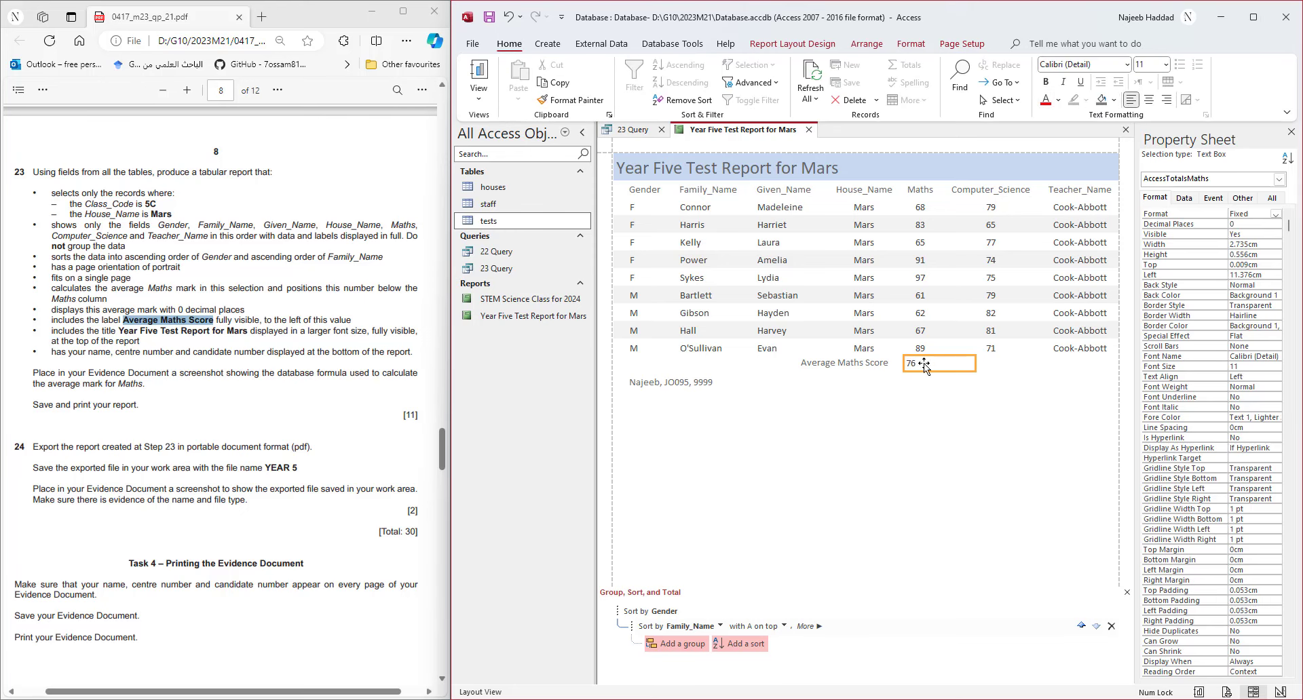
{"action": "left_click_drag", "start_coordinate": [903, 365], "coordinate": [909, 365]}
{"action": "key", "text": "Right"}
- Show the Year Five Test Report for Mars in Print Preview
{"action": "left_click", "coordinate": [849, 332]}
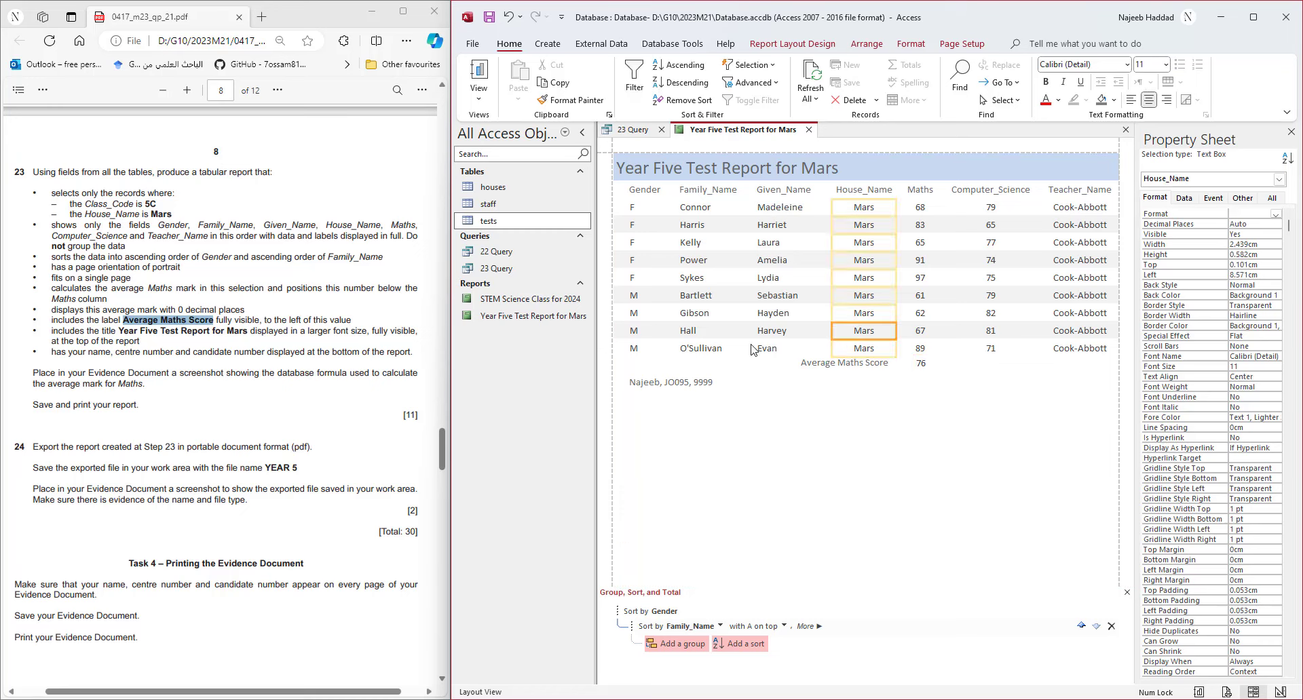
{"action": "left_click", "coordinate": [478, 95]}
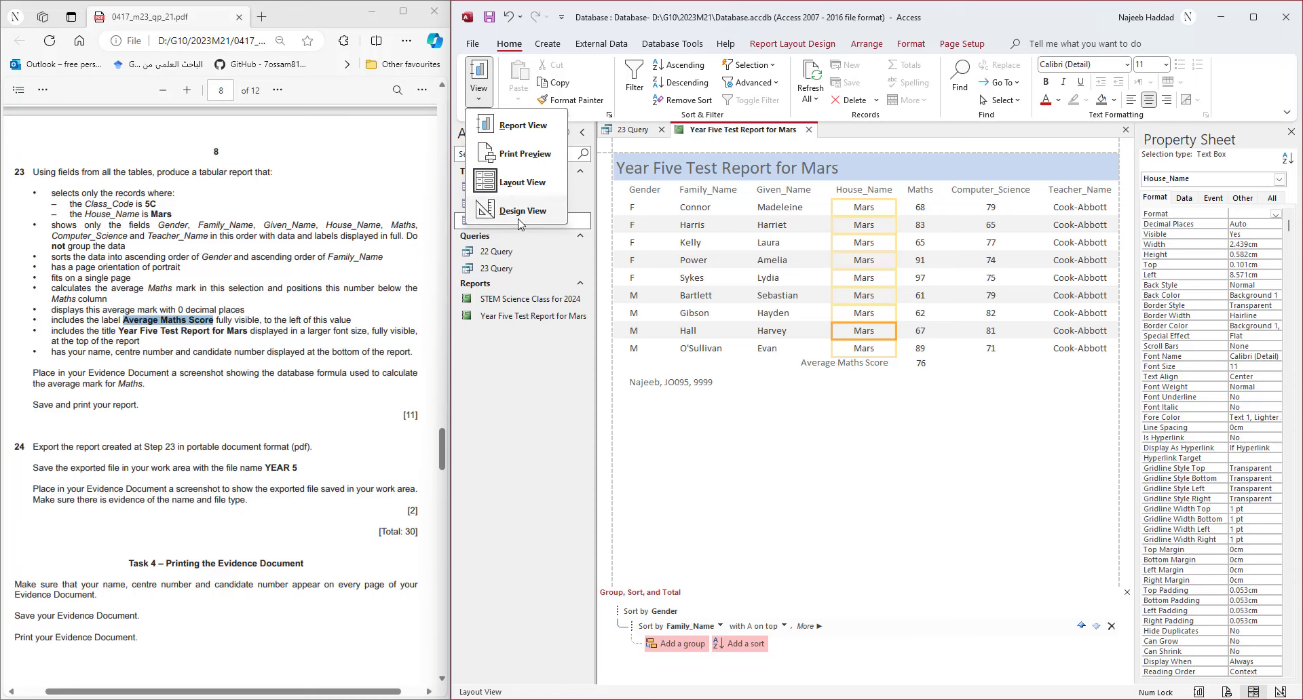
{"action": "left_click", "coordinate": [524, 154]}
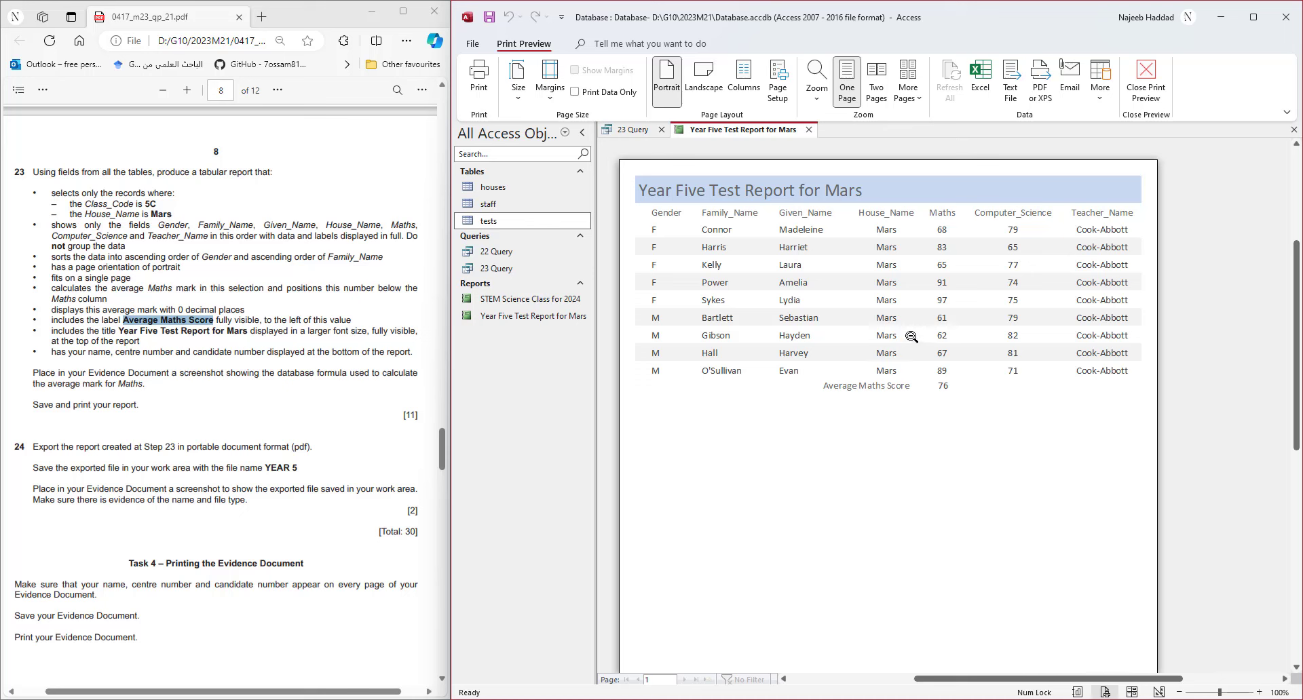
- Print the report with Microsoft Print to PDF, saving it as Printout3.pdf in the 2023M21 folder
{"action": "left_click", "coordinate": [475, 78]}
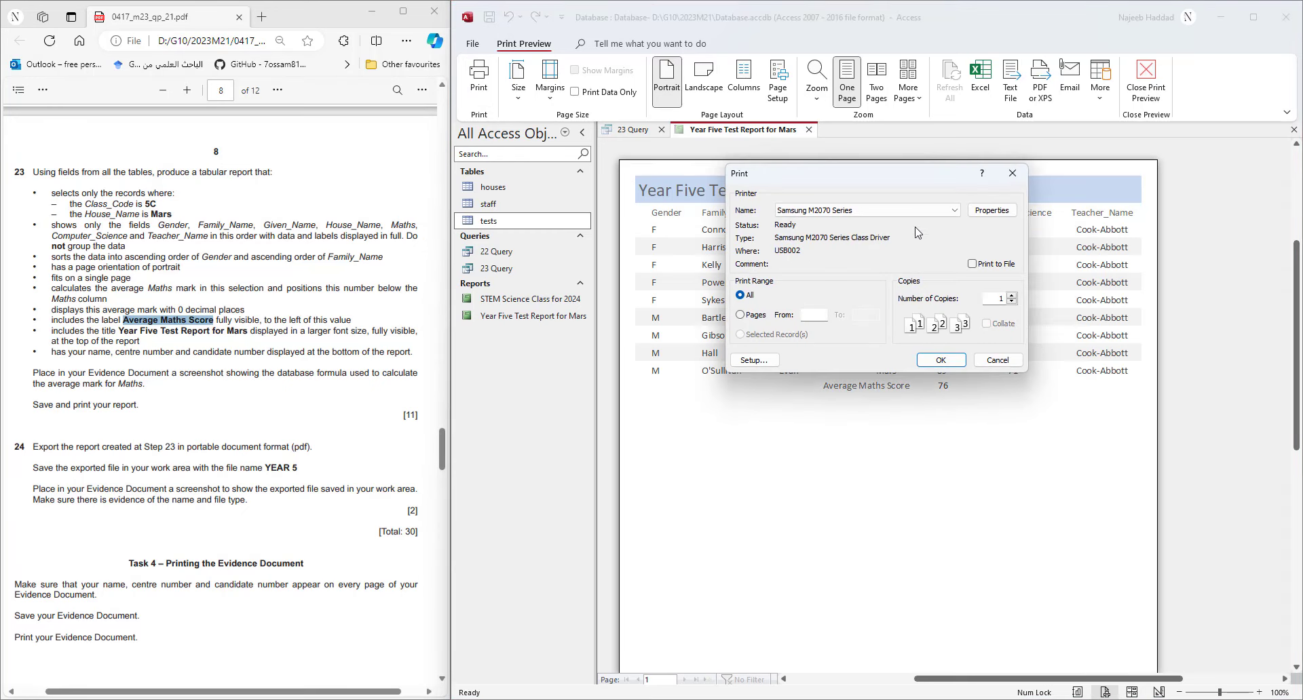
{"action": "left_click", "coordinate": [947, 216]}
{"action": "left_click", "coordinate": [860, 235]}
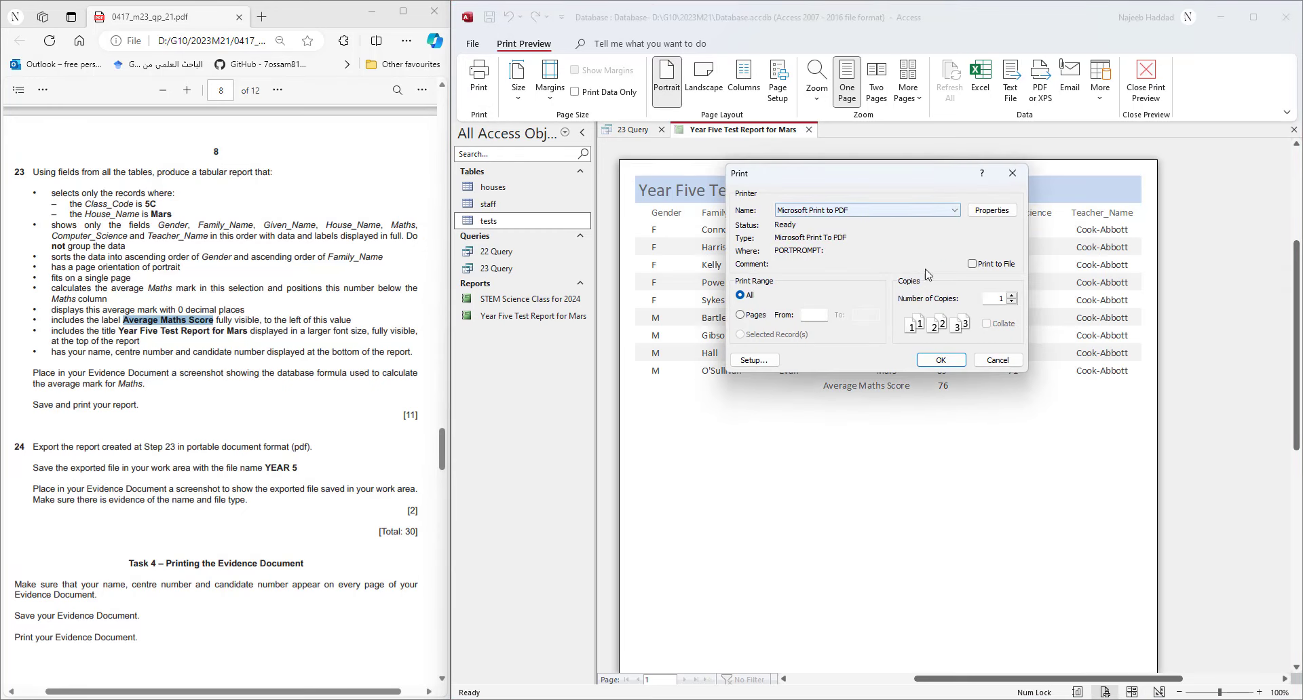
{"action": "left_click", "coordinate": [940, 361]}
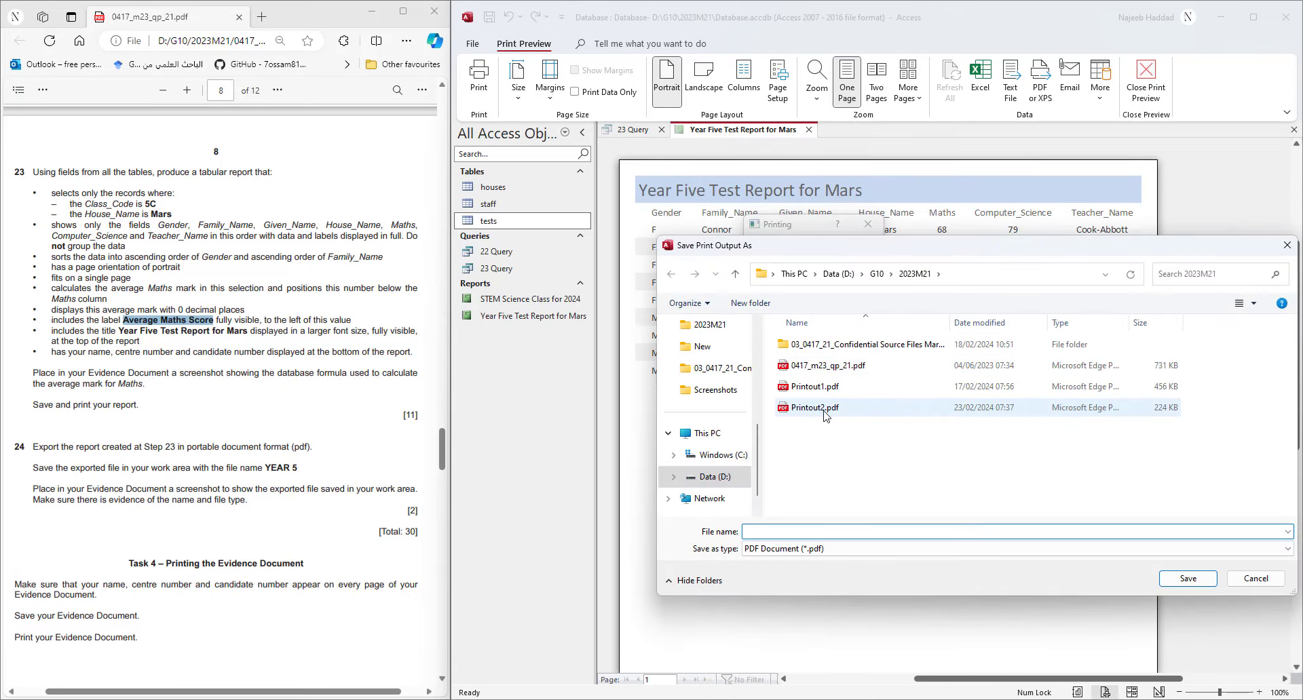
{"action": "left_click", "coordinate": [825, 411]}
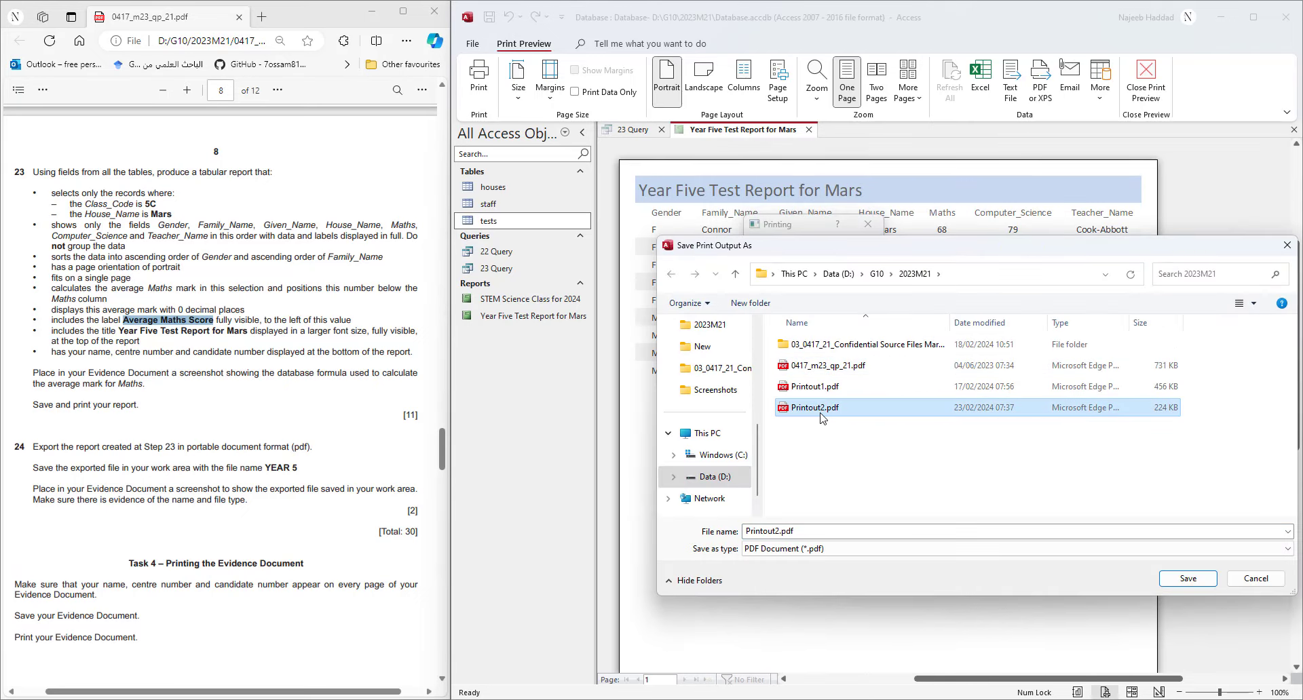
{"action": "left_click", "coordinate": [775, 530]}
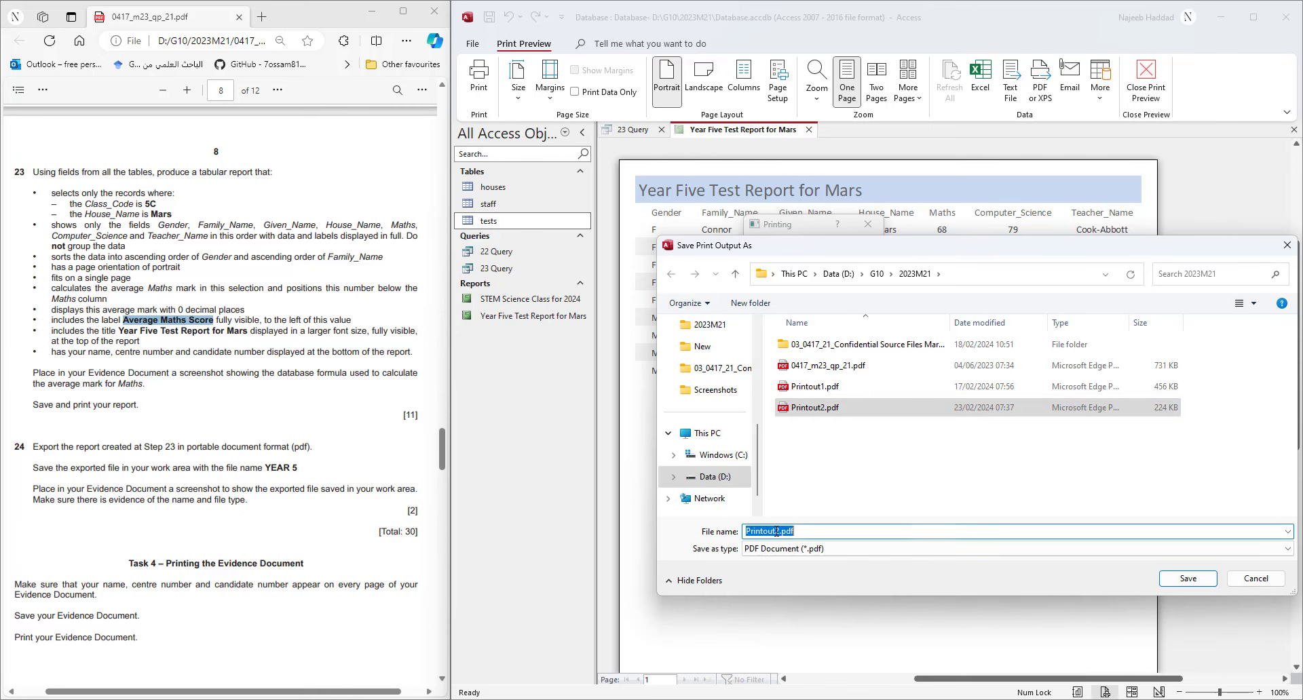
{"action": "left_click_drag", "start_coordinate": [775, 531], "coordinate": [841, 531]}
{"action": "type", "text": "3"}
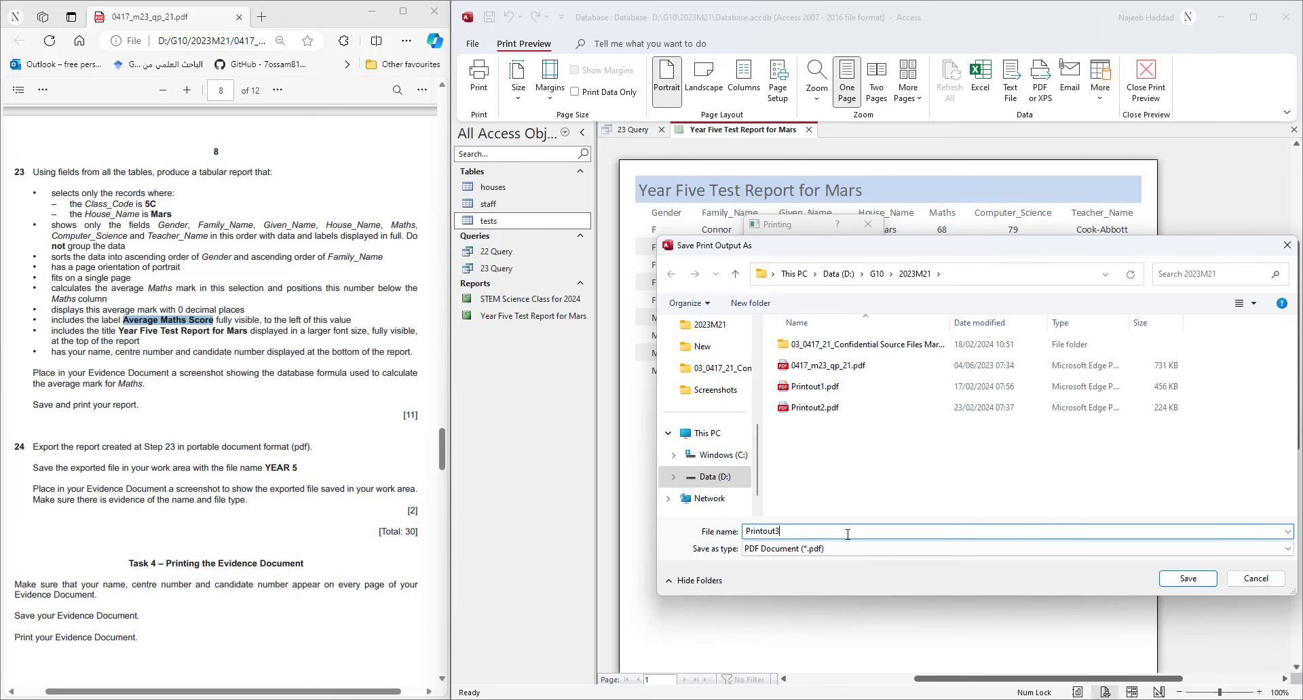
{"action": "left_click", "coordinate": [1188, 578]}
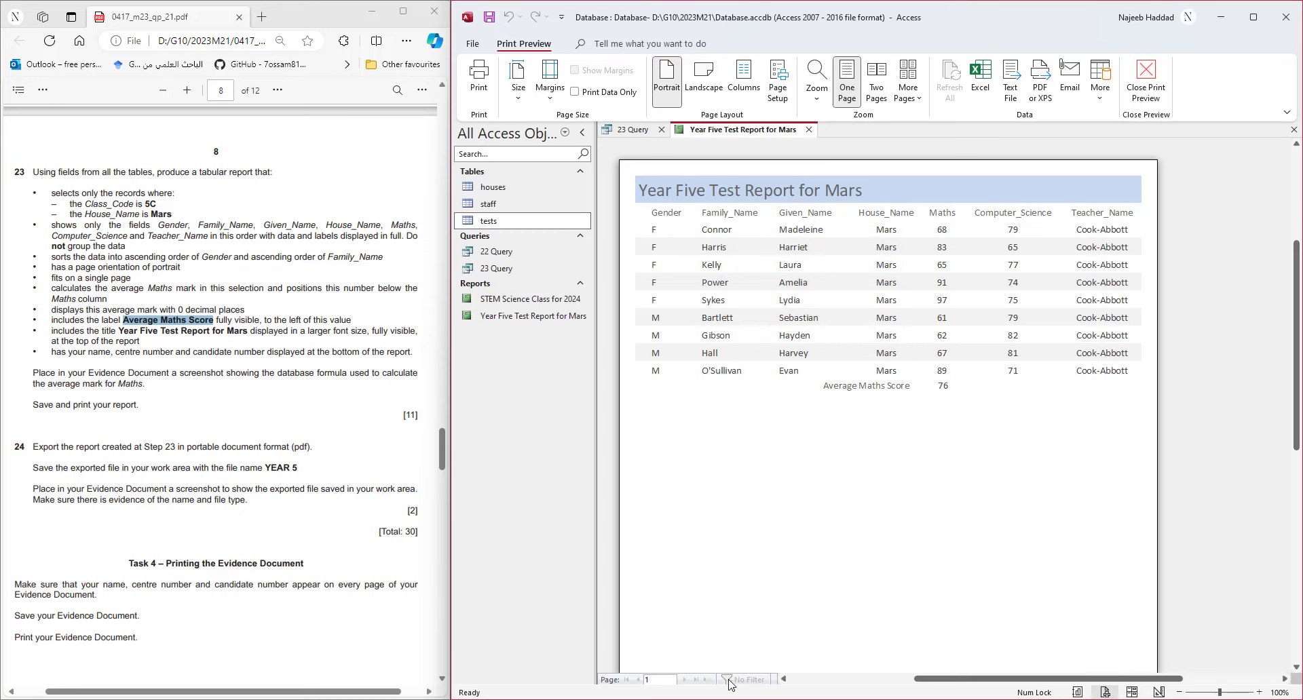
{"action": "left_click", "coordinate": [750, 699]}
- Open Printout3.pdf in its own maximized window, zoom in, check the candidate footer, then close it
{"action": "double_click", "coordinate": [680, 276]}
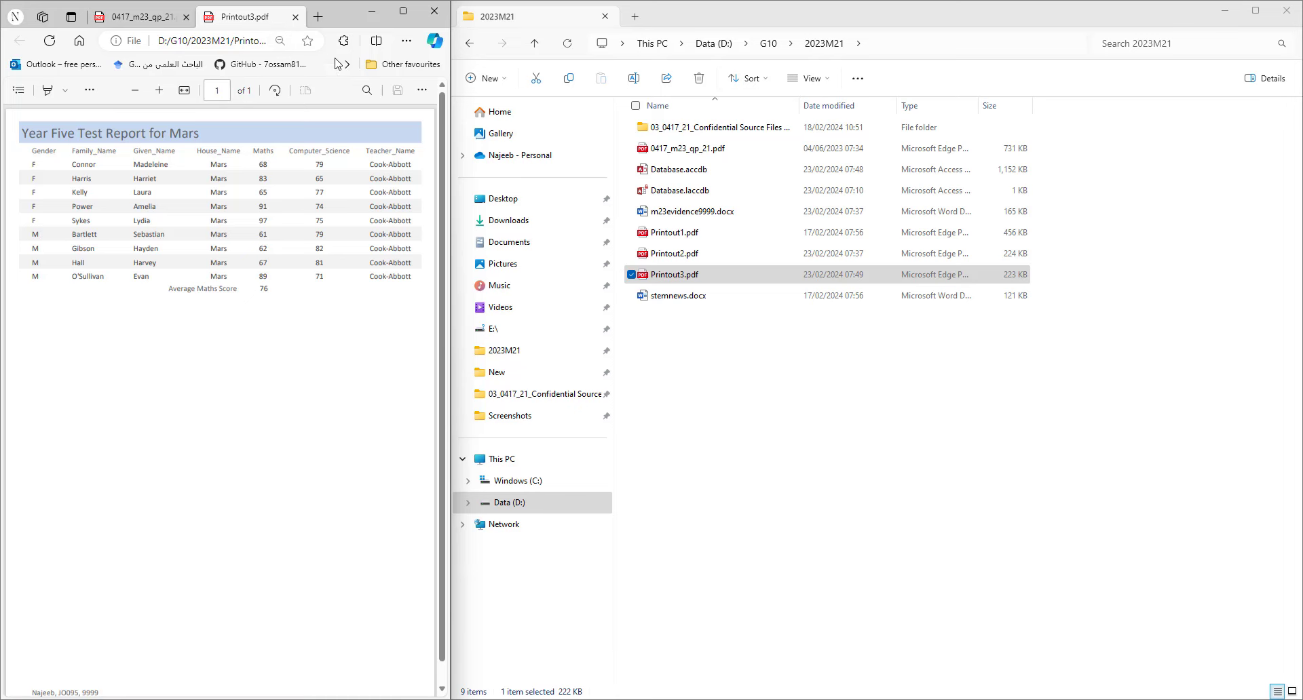
{"action": "left_click_drag", "start_coordinate": [275, 19], "coordinate": [794, 148]}
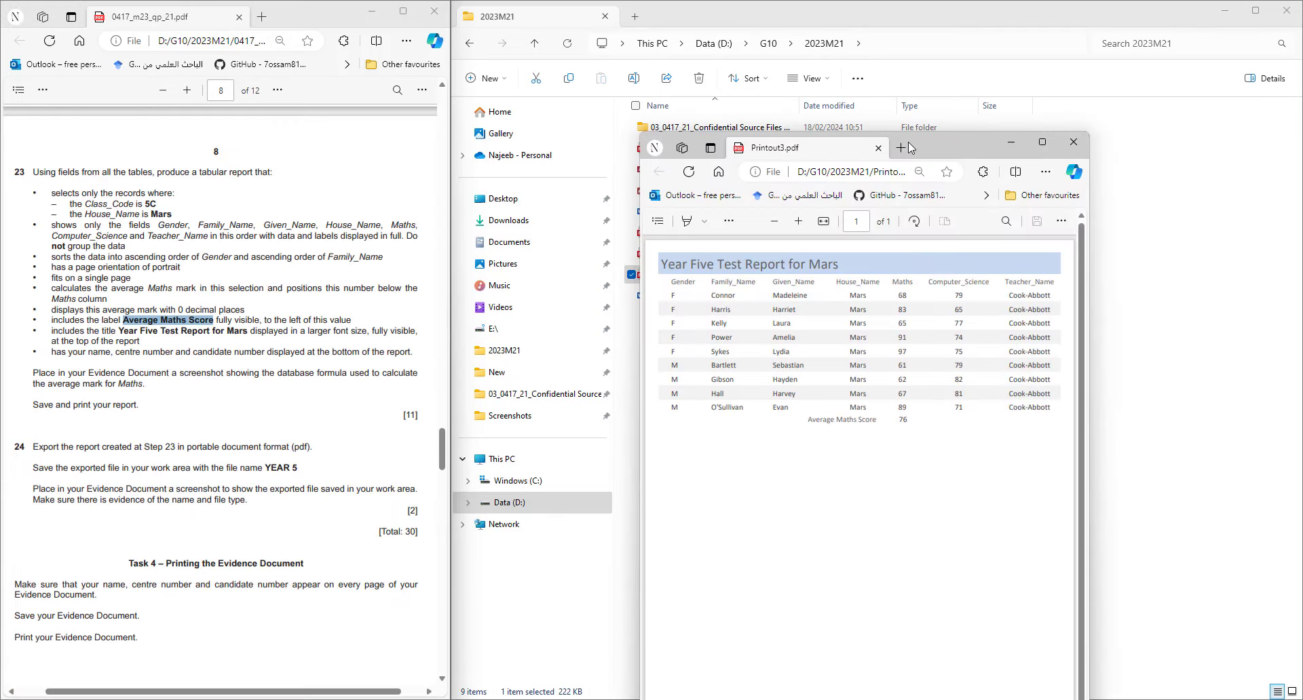
{"action": "left_click", "coordinate": [1042, 142]}
{"action": "left_click", "coordinate": [586, 85]}
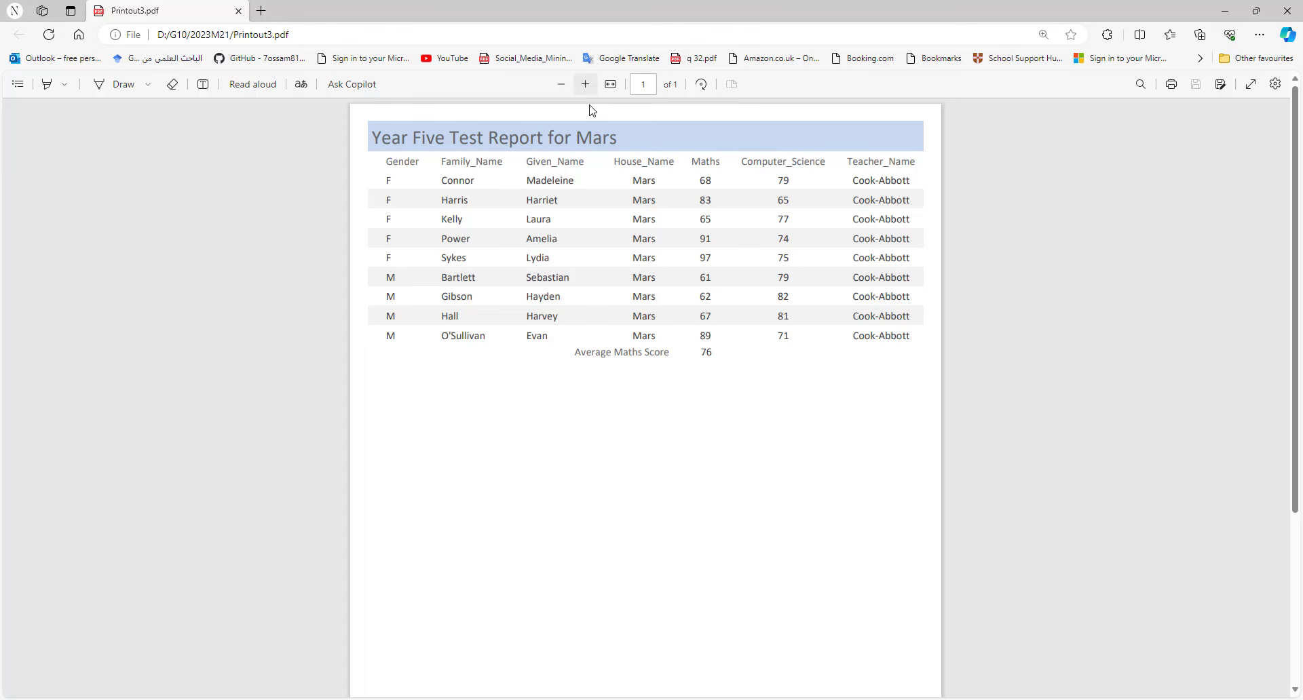
{"action": "scroll", "coordinate": [703, 409], "scroll_direction": "down", "scroll_amount": 3}
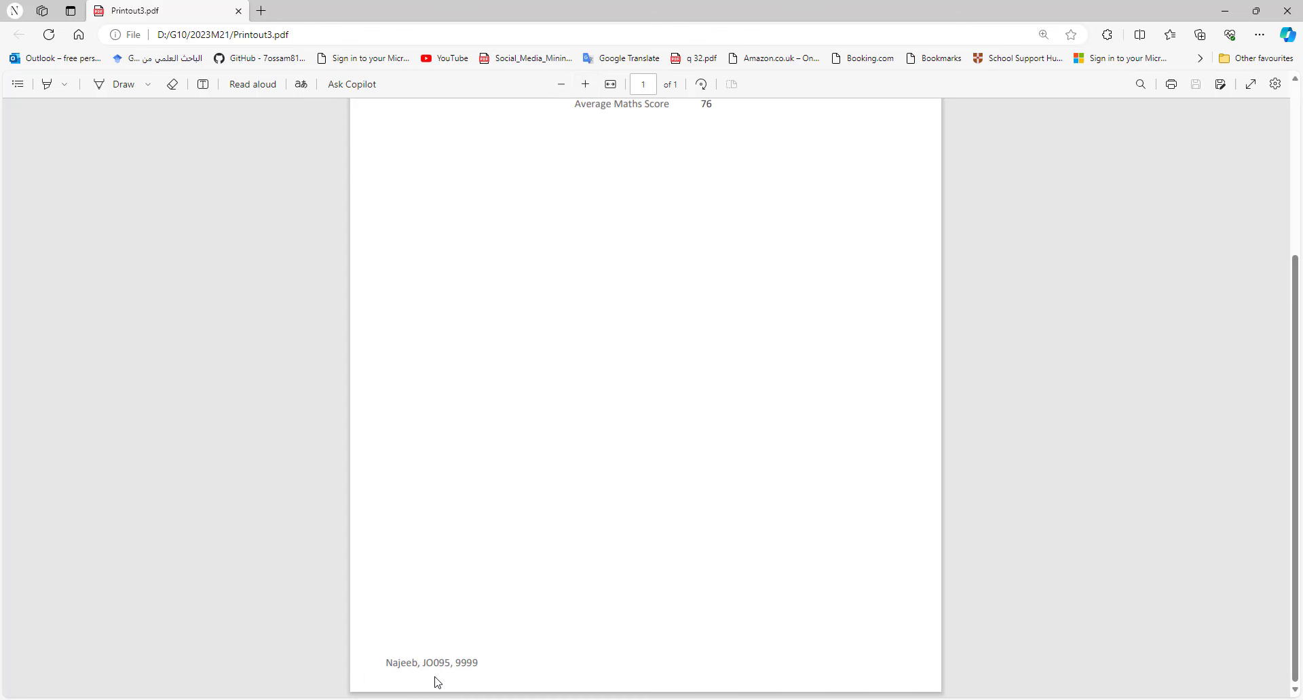
{"action": "left_click", "coordinate": [1288, 11]}
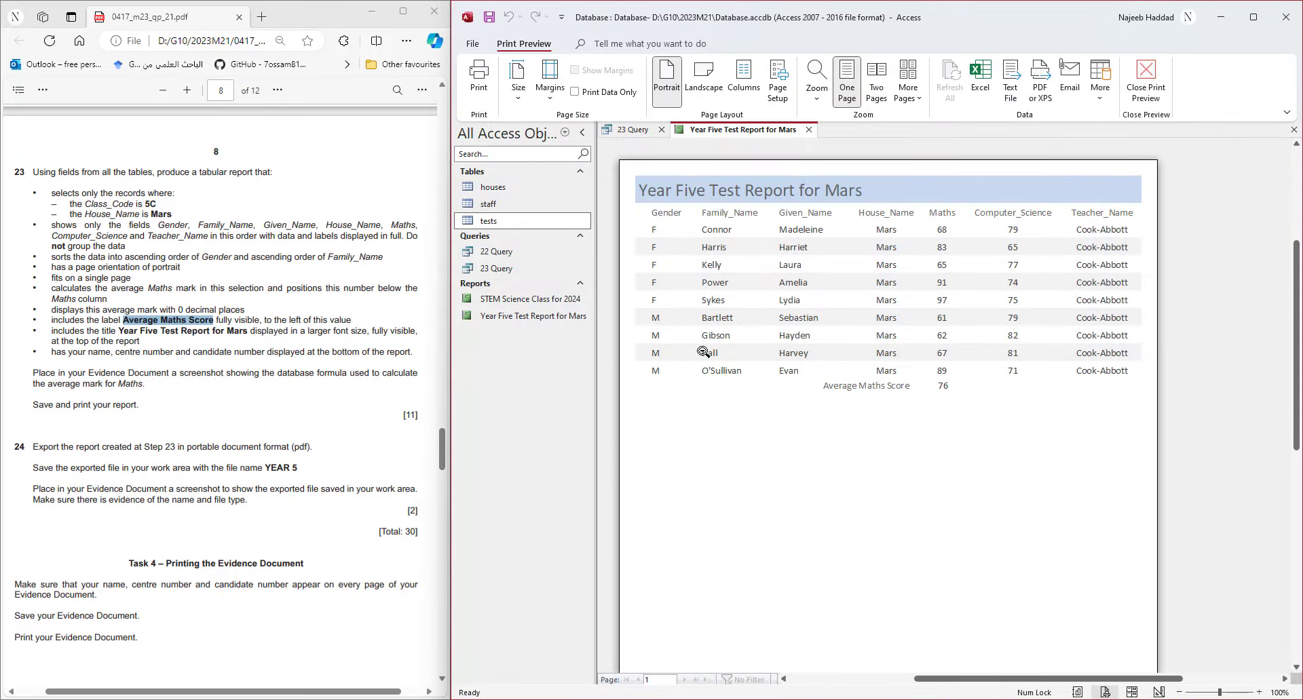
- Export the Mars report through External Data as a PDF named YEAR 5 in the 2023M21 folder
{"action": "right_click", "coordinate": [494, 318]}
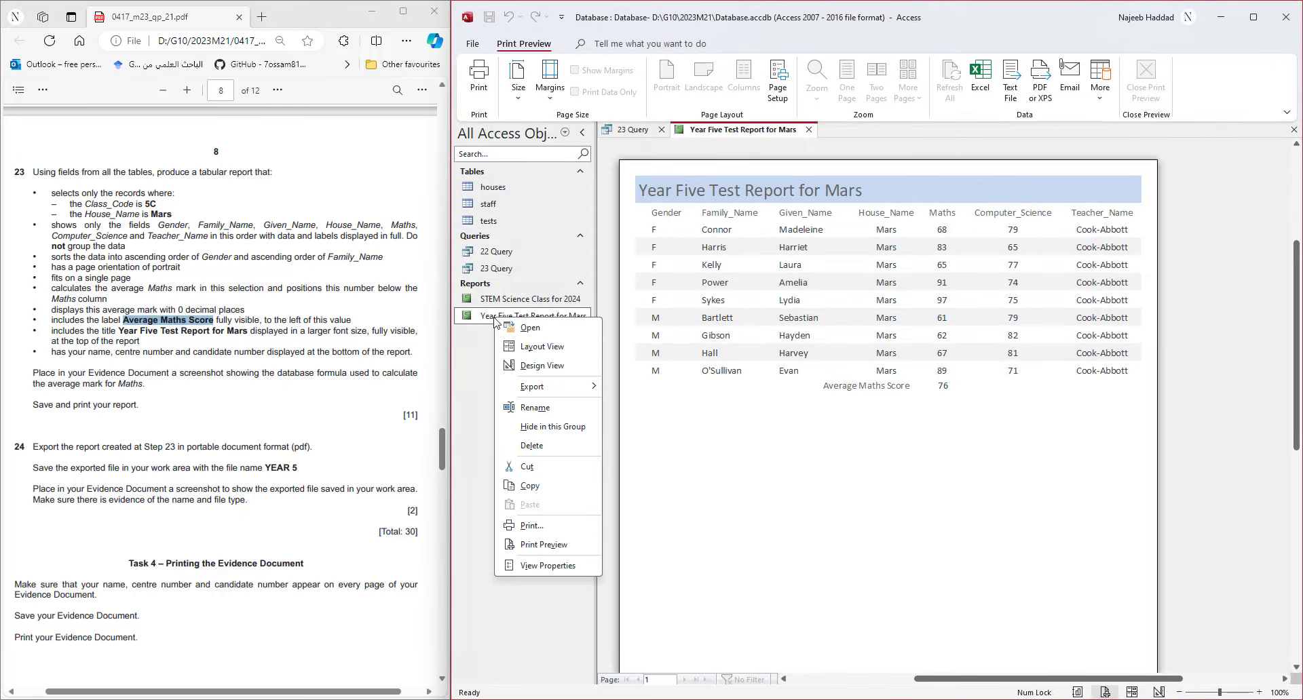
{"action": "mouse_move", "coordinate": [542, 392]}
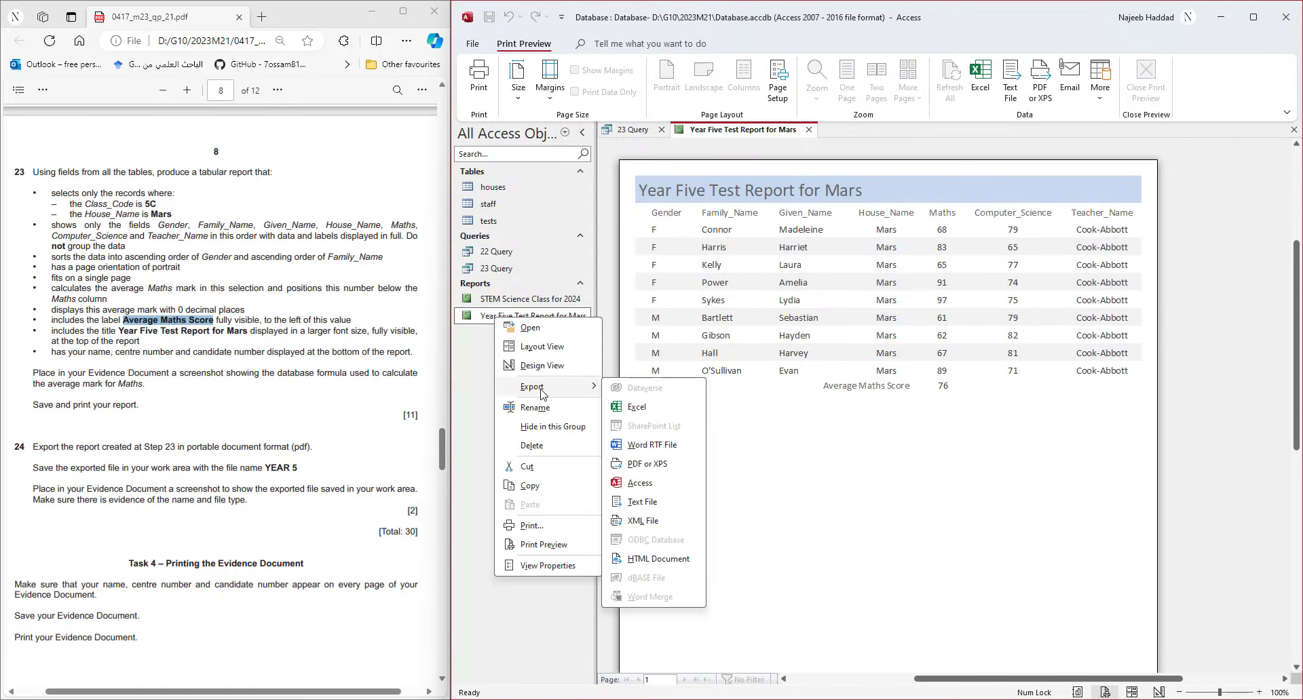
{"action": "left_click", "coordinate": [709, 315]}
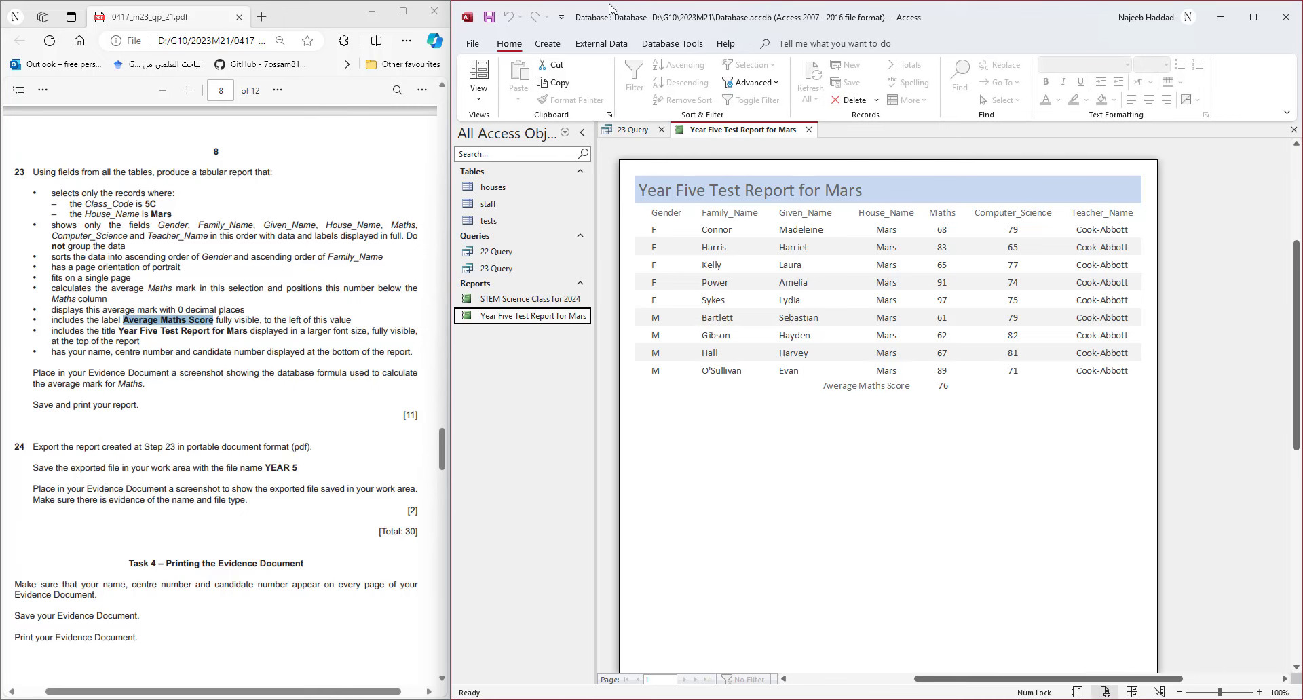
{"action": "left_click", "coordinate": [590, 48]}
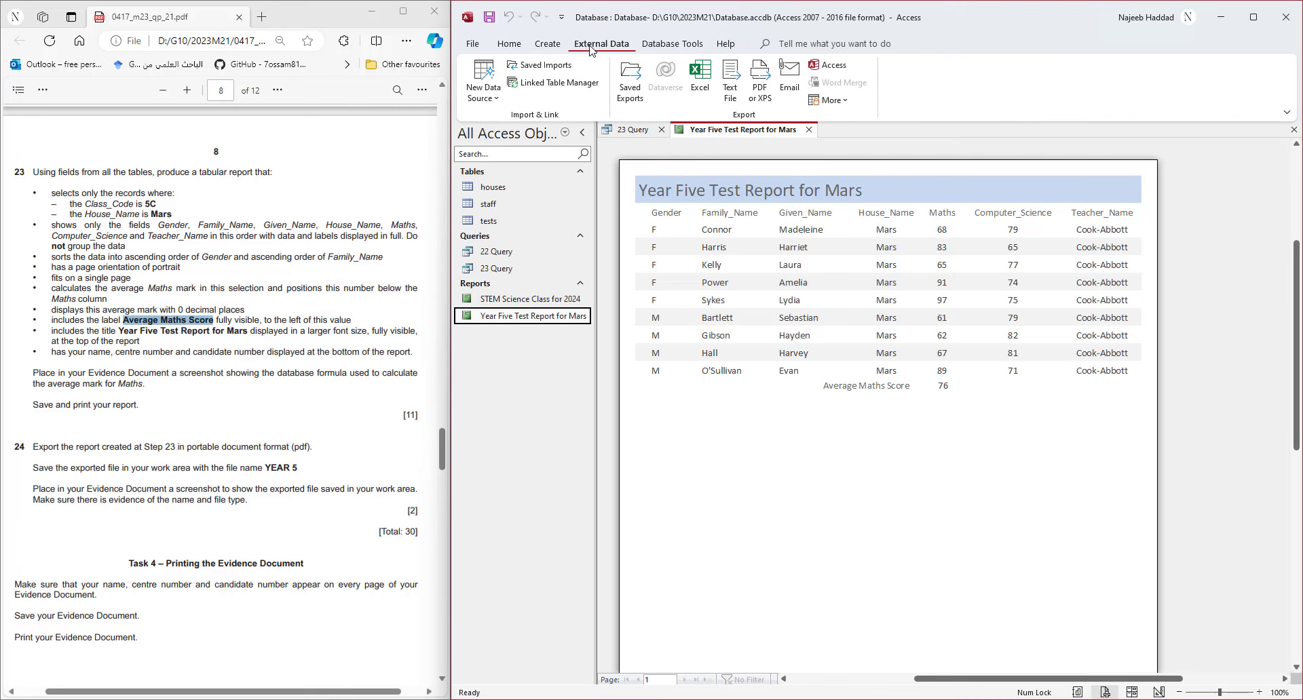
{"action": "left_click", "coordinate": [761, 91]}
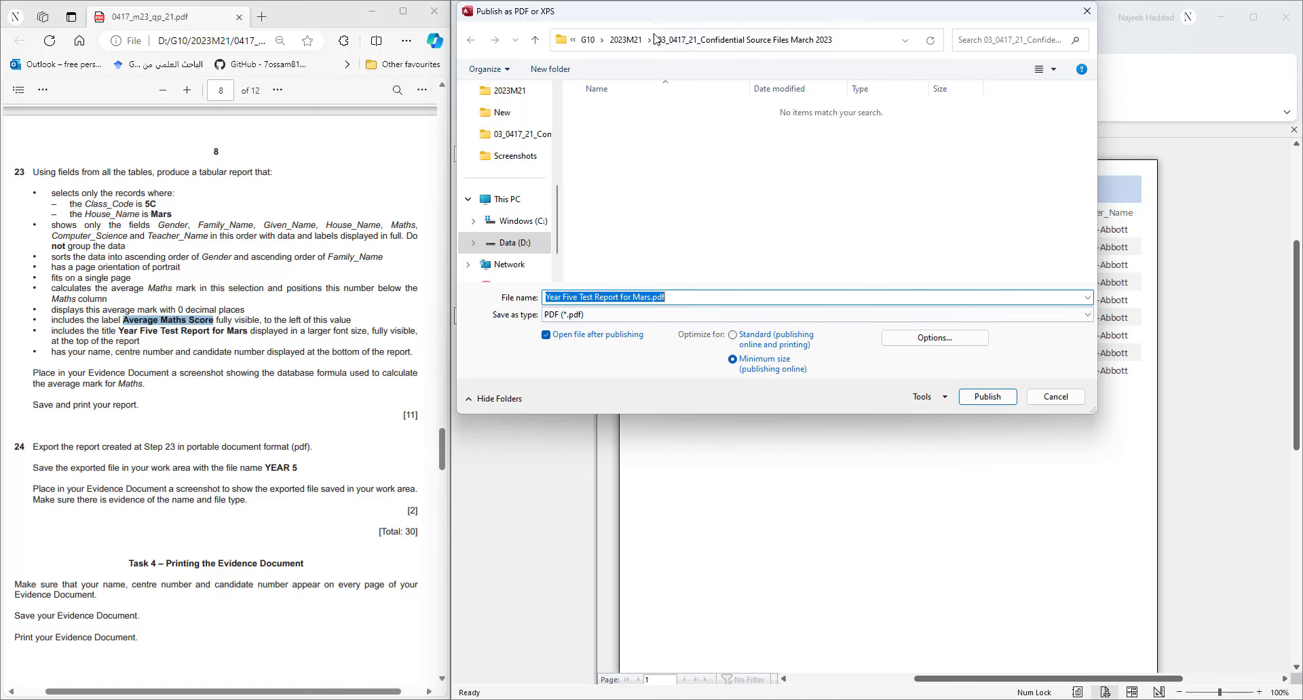
{"action": "left_click", "coordinate": [625, 39]}
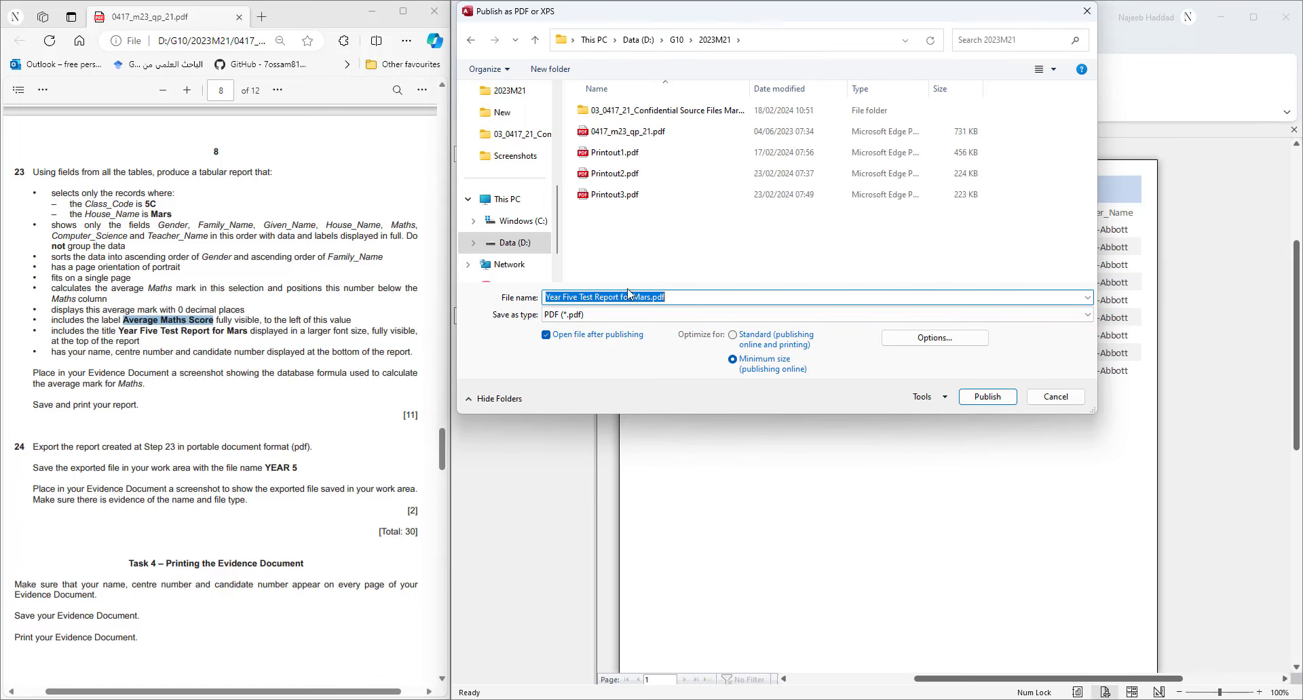
{"action": "type", "text": "YEAR 5"}
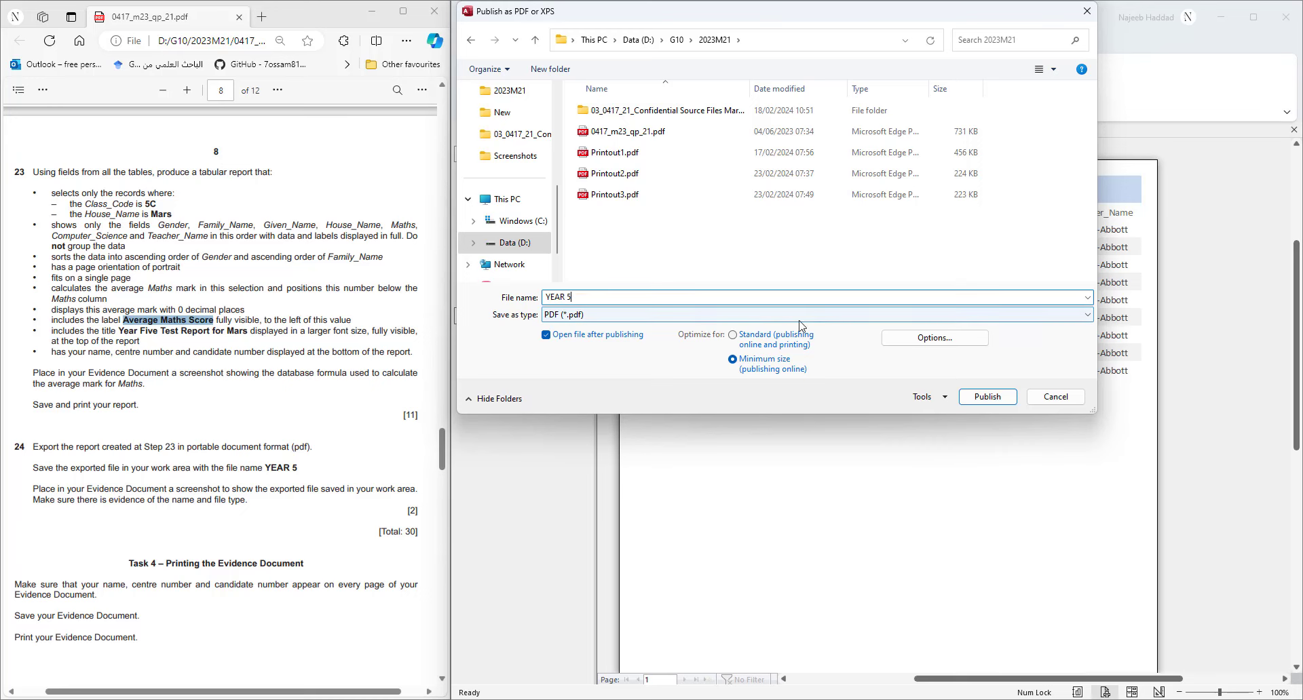
{"action": "left_click", "coordinate": [981, 399]}
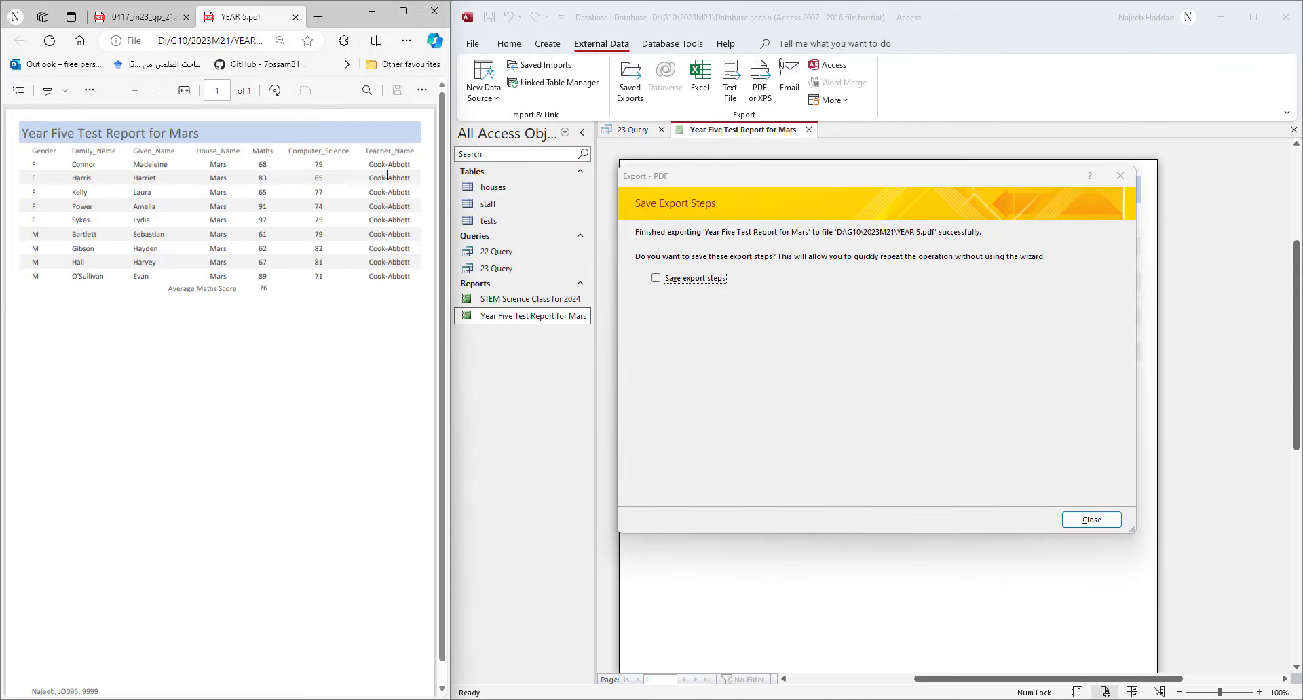
- Close the export message and PDF preview, widen the Type column, and select YEAR 5.pdf
{"action": "left_click", "coordinate": [1093, 520]}
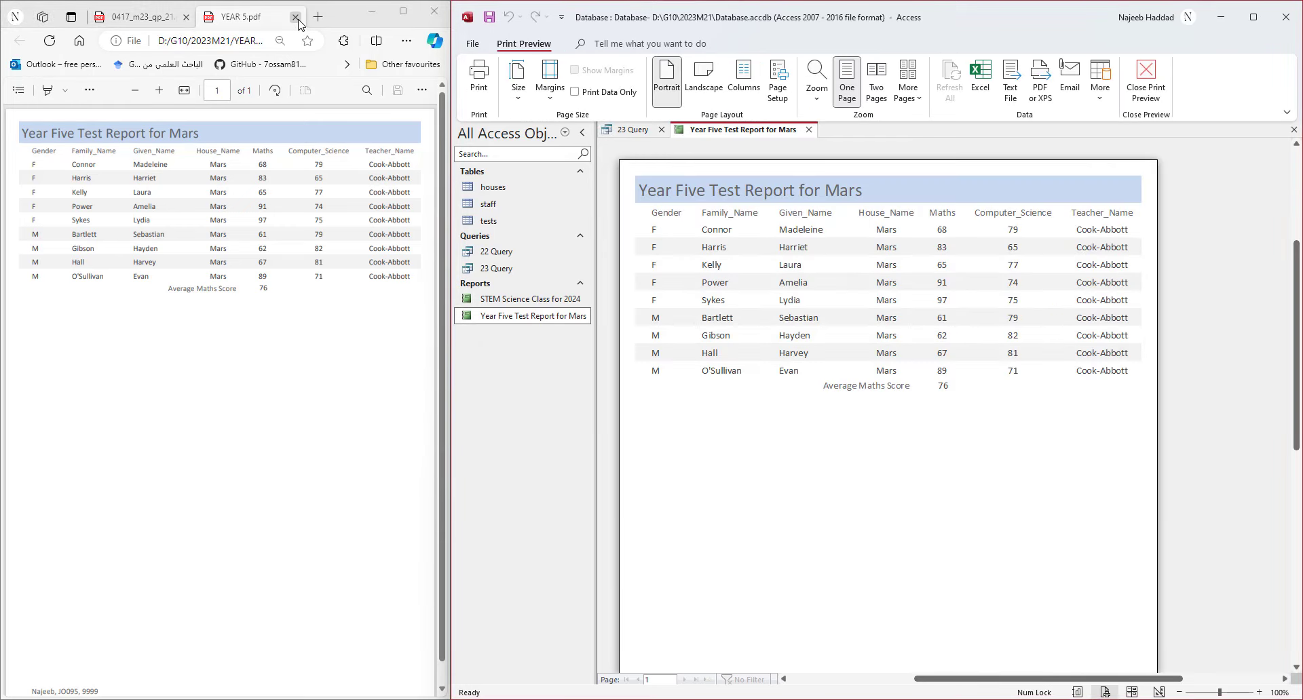
{"action": "left_click", "coordinate": [295, 17]}
{"action": "left_click", "coordinate": [742, 699]}
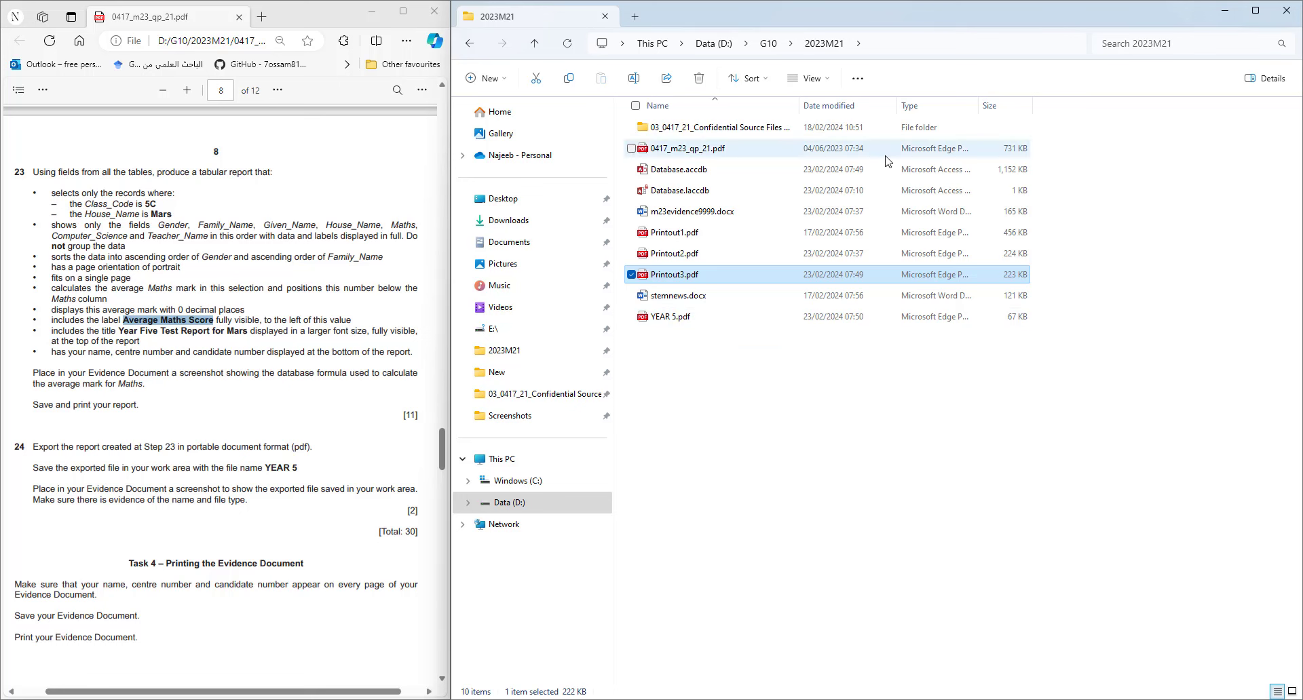
{"action": "double_click", "coordinate": [978, 108]}
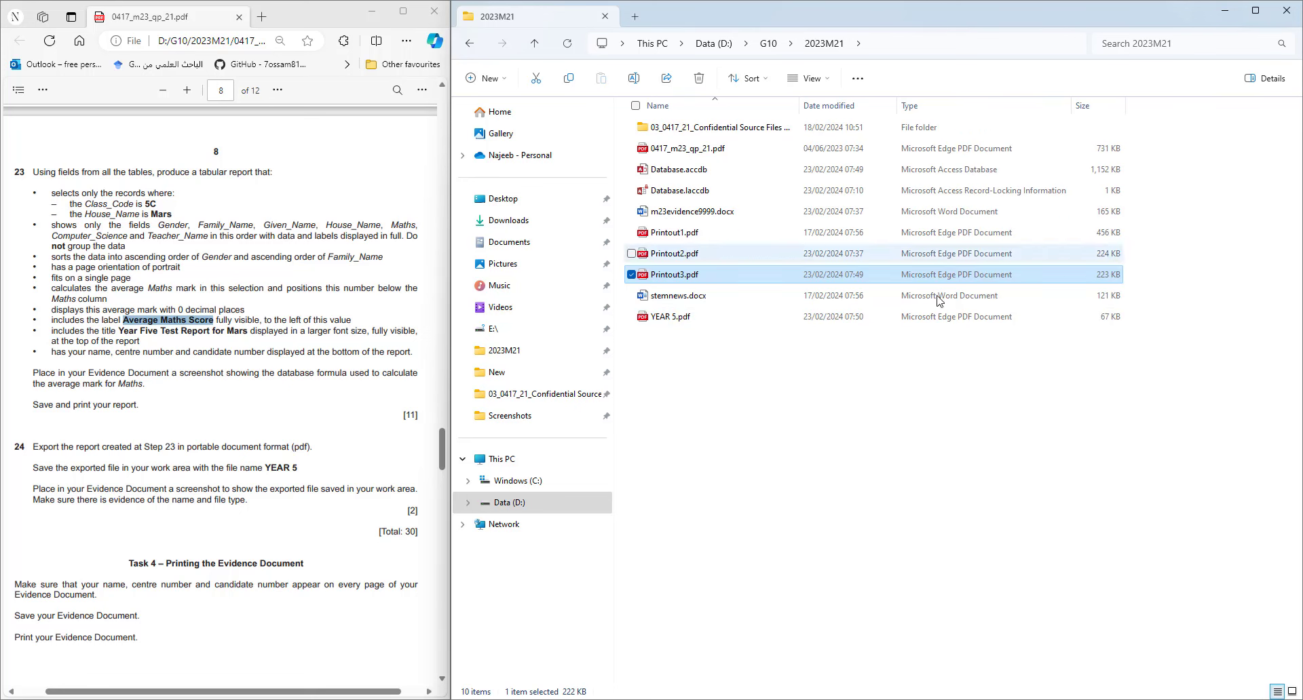
{"action": "left_click", "coordinate": [902, 323]}
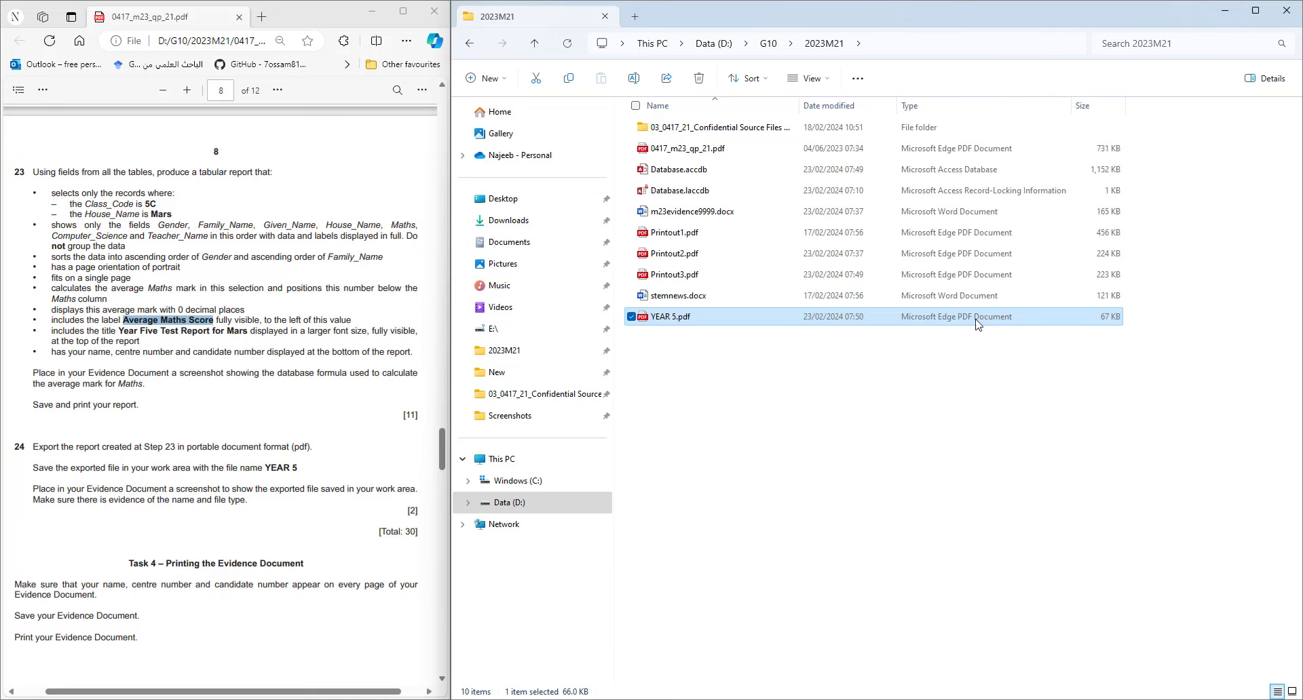
{"action": "left_click", "coordinate": [901, 699]}
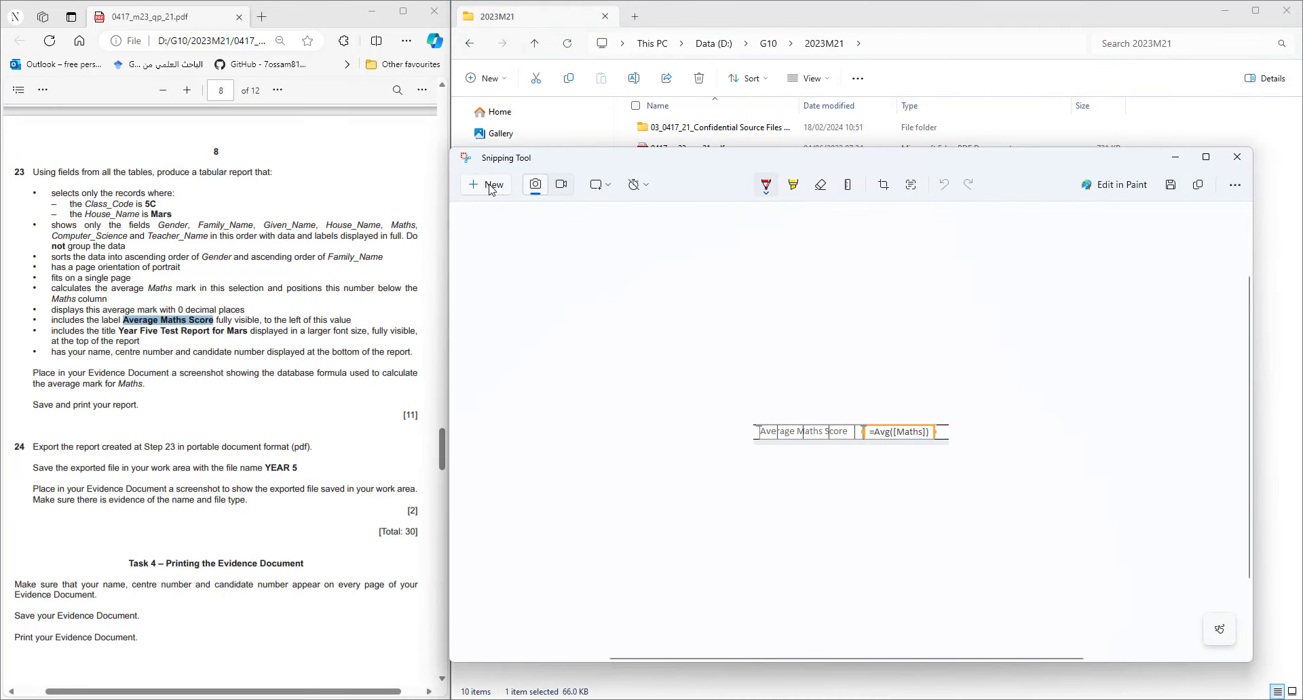
- Snip the 2023M21 file list showing YEAR 5.pdf and paste it under Step 24 in Word
{"action": "left_click", "coordinate": [491, 188]}
{"action": "left_click_drag", "start_coordinate": [609, 87], "coordinate": [1167, 339]}
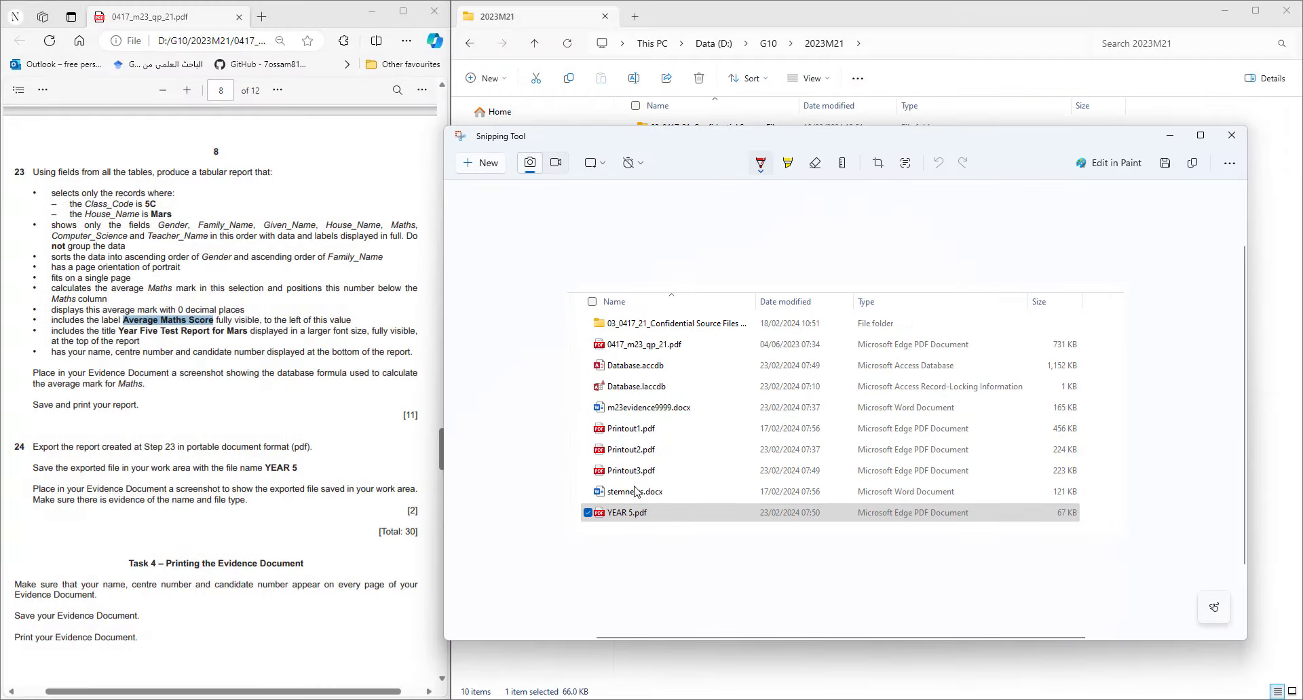
{"action": "key", "text": "alt+Tab"}
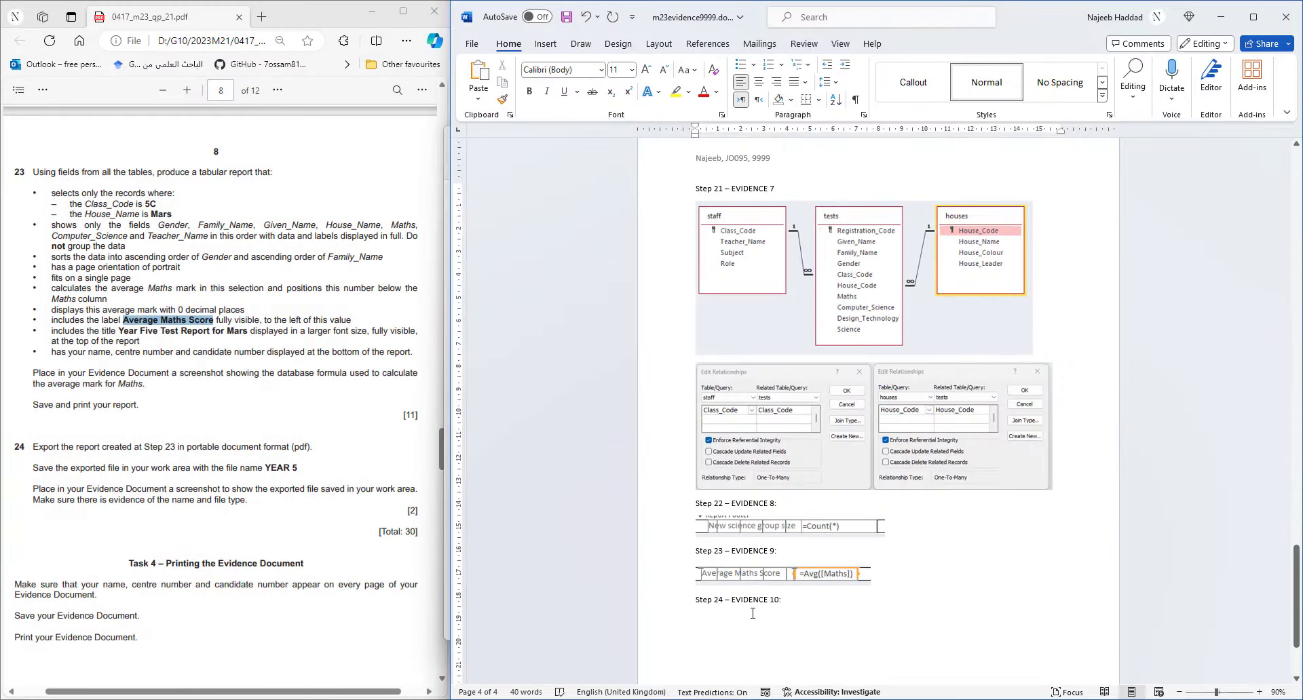
{"action": "scroll", "coordinate": [752, 613], "scroll_direction": "down", "scroll_amount": 3}
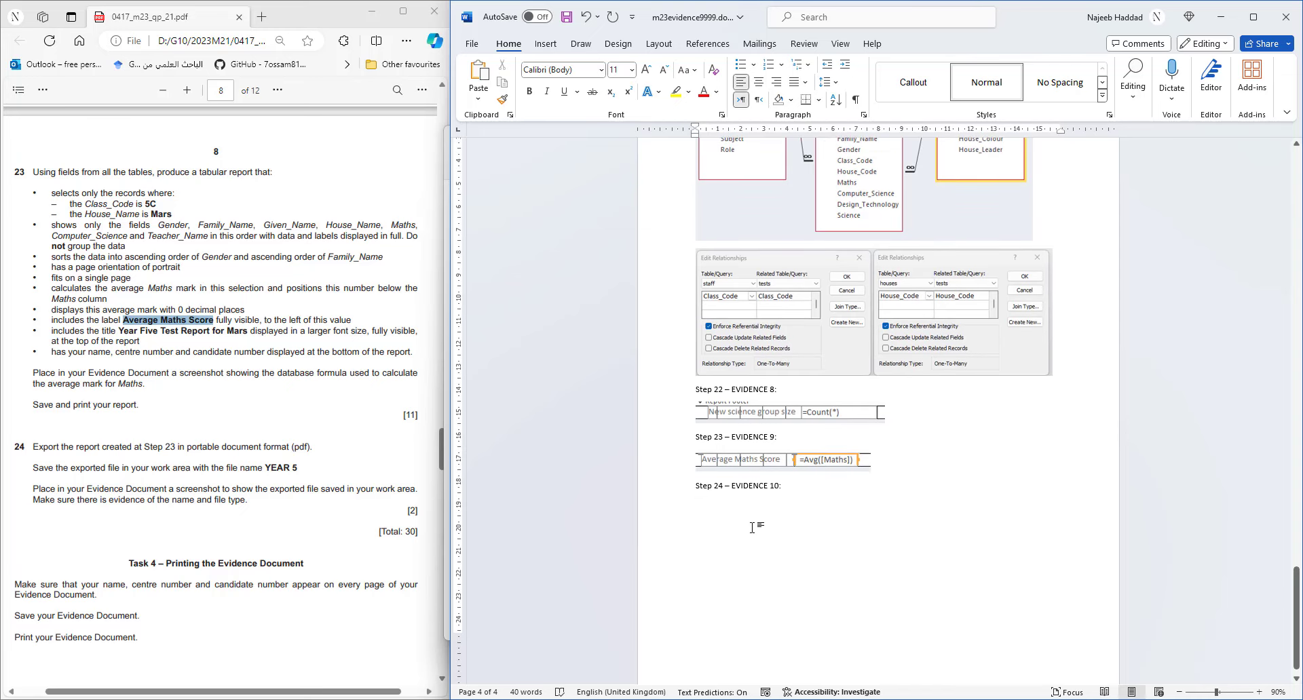
{"action": "key", "text": "ctrl+v"}
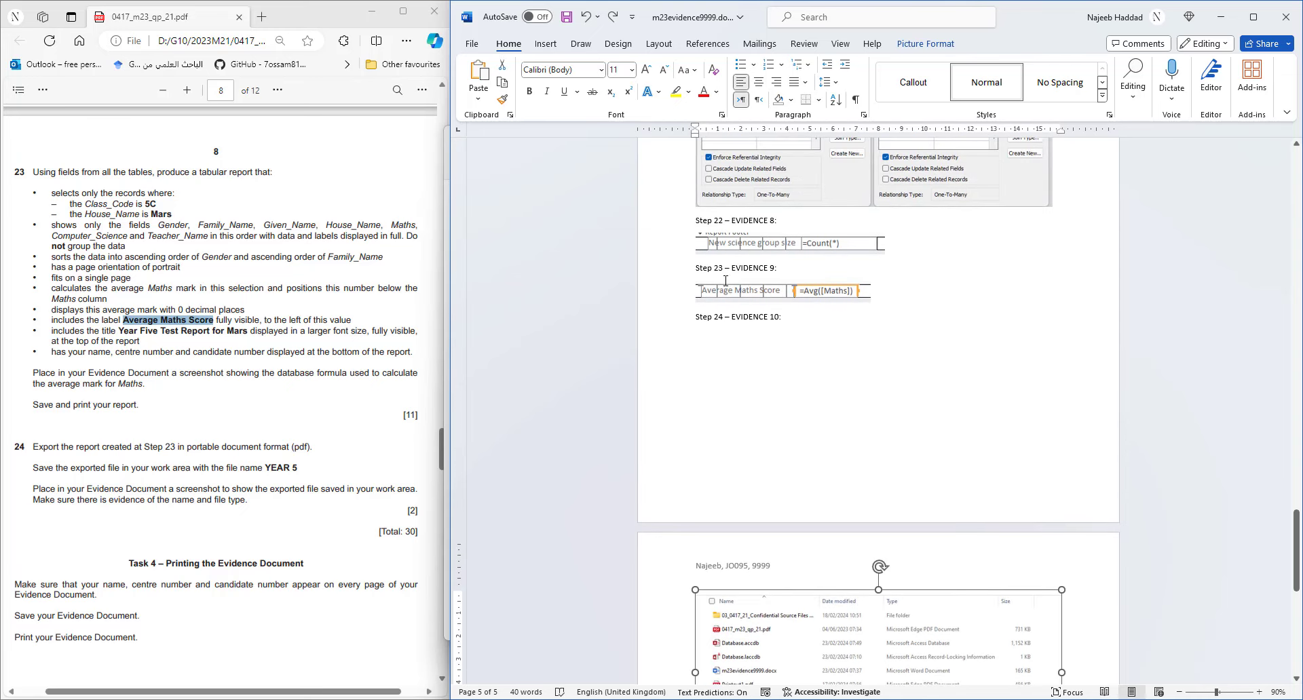
- Move the Step 24 – Evidence 10 heading onto a new page and save the document
{"action": "left_click", "coordinate": [695, 318]}
{"action": "key", "text": "ctrl+Return"}
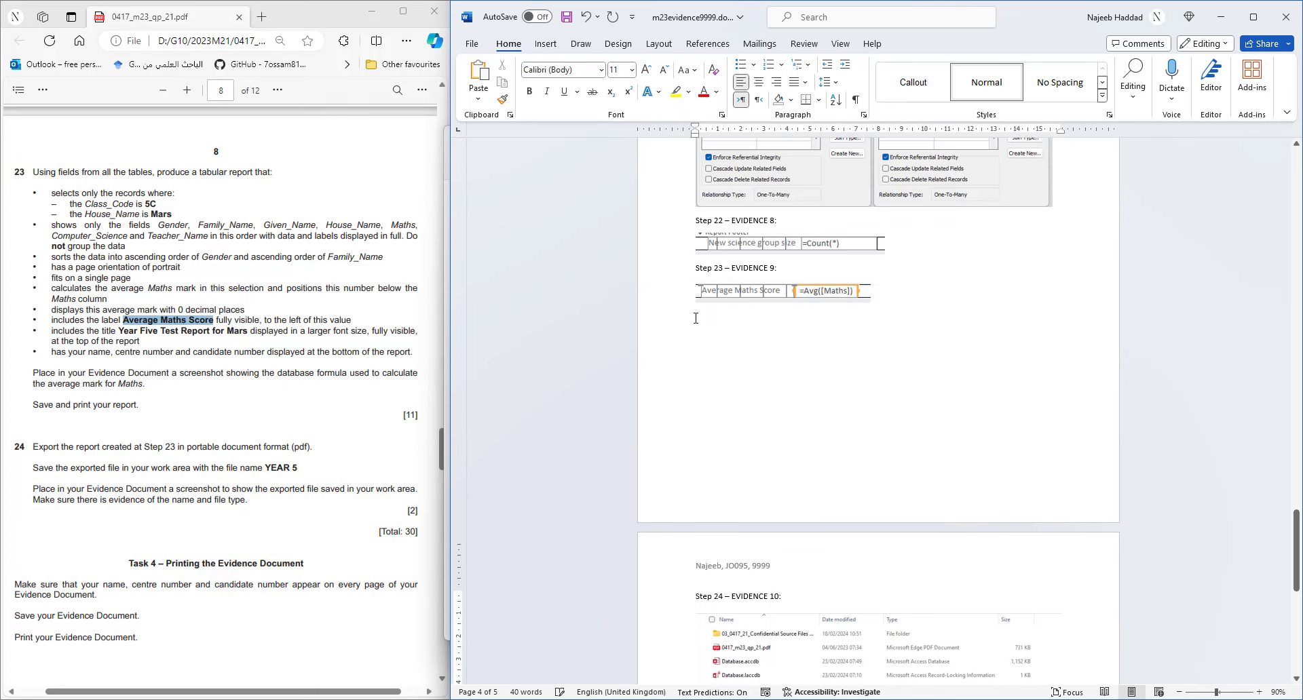
{"action": "scroll", "coordinate": [754, 396], "scroll_direction": "down", "scroll_amount": 4}
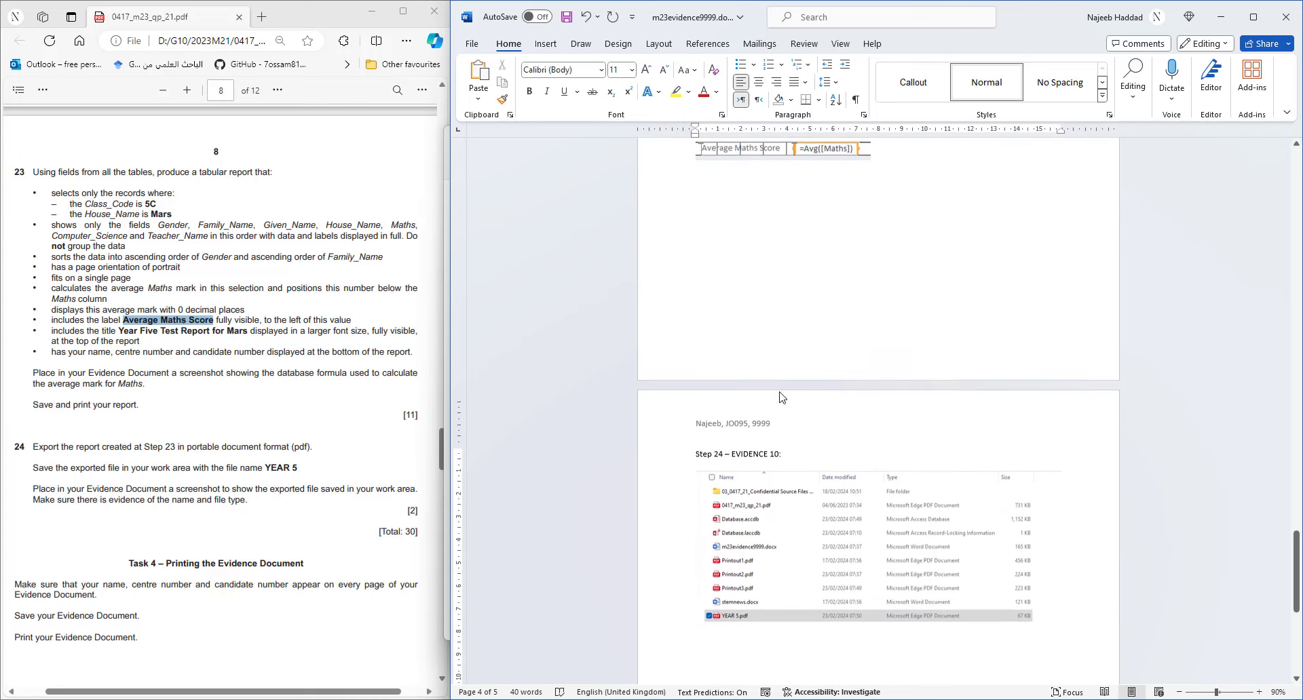
{"action": "left_click", "coordinate": [567, 18]}
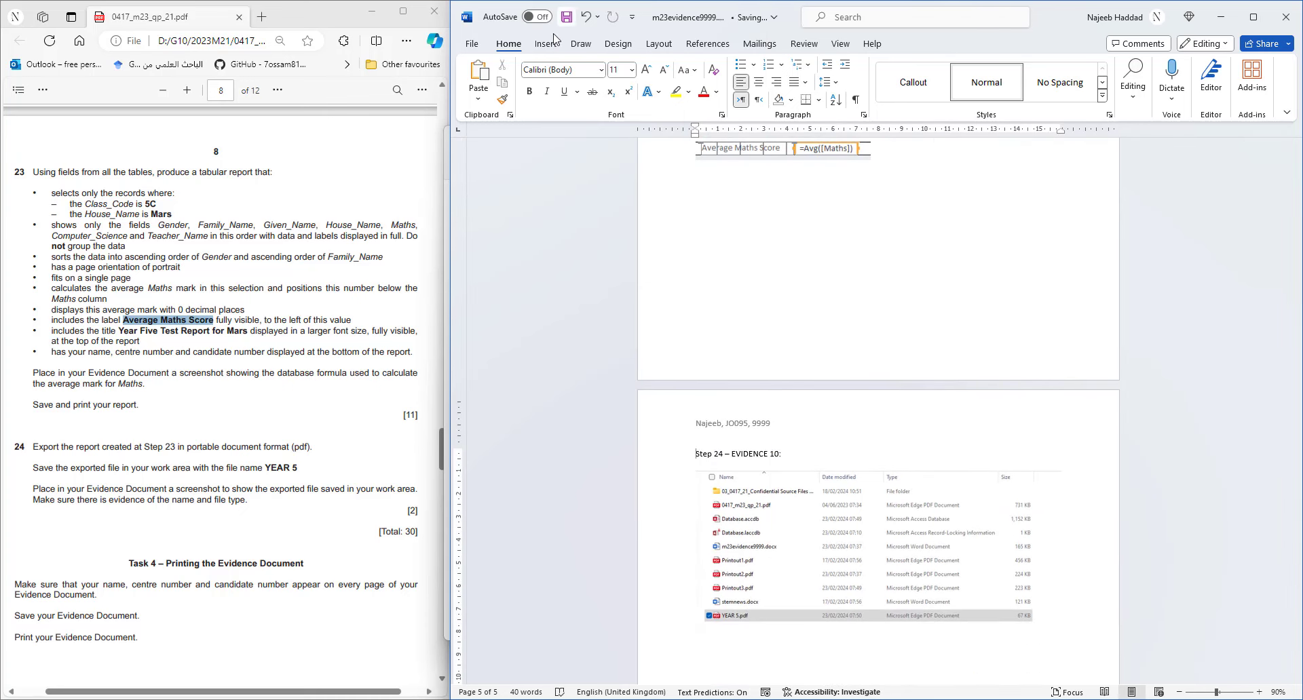
{"action": "left_click", "coordinate": [119, 507]}
{"action": "left_click", "coordinate": [1220, 17]}
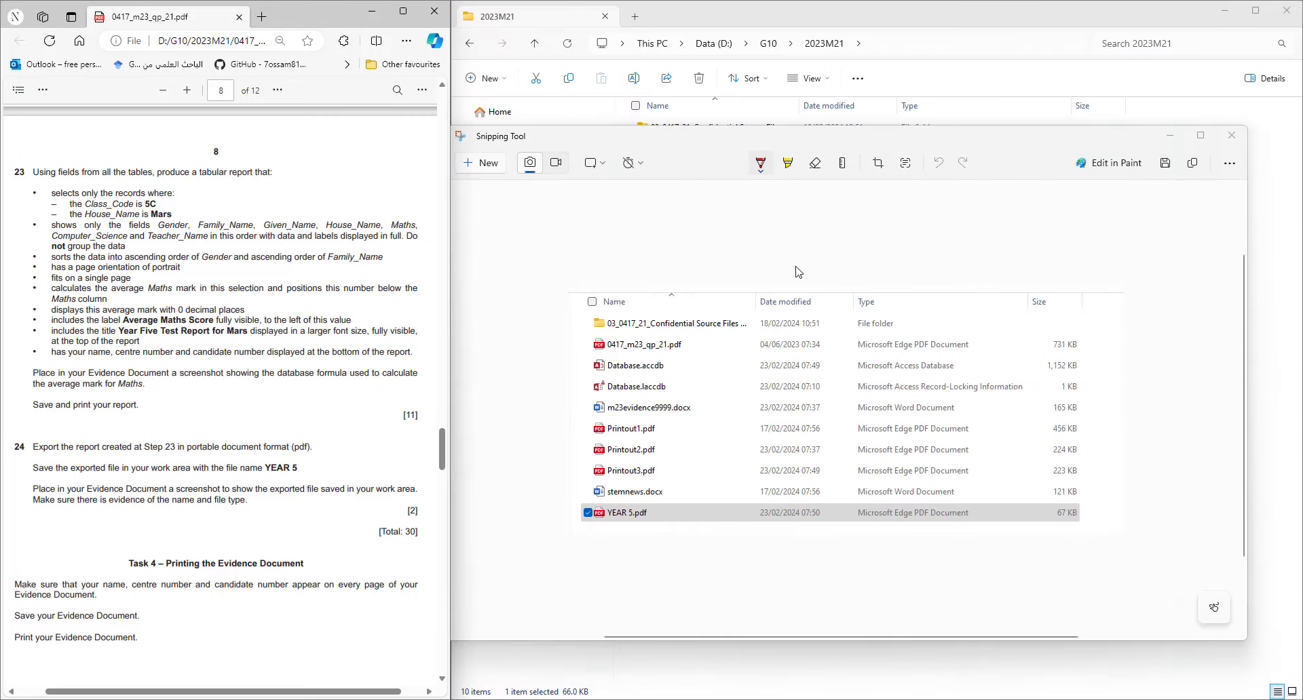
{"action": "left_click", "coordinate": [1169, 135]}
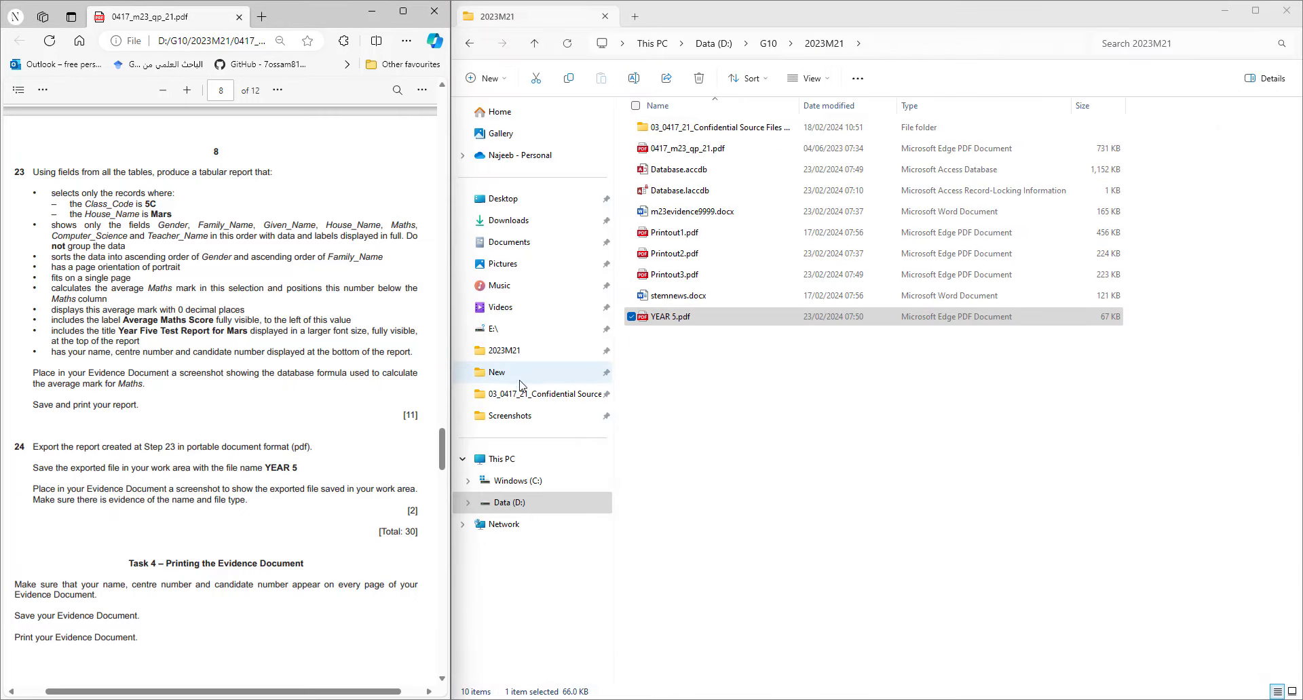
{"action": "scroll", "coordinate": [130, 473], "scroll_direction": "down", "scroll_amount": 1}
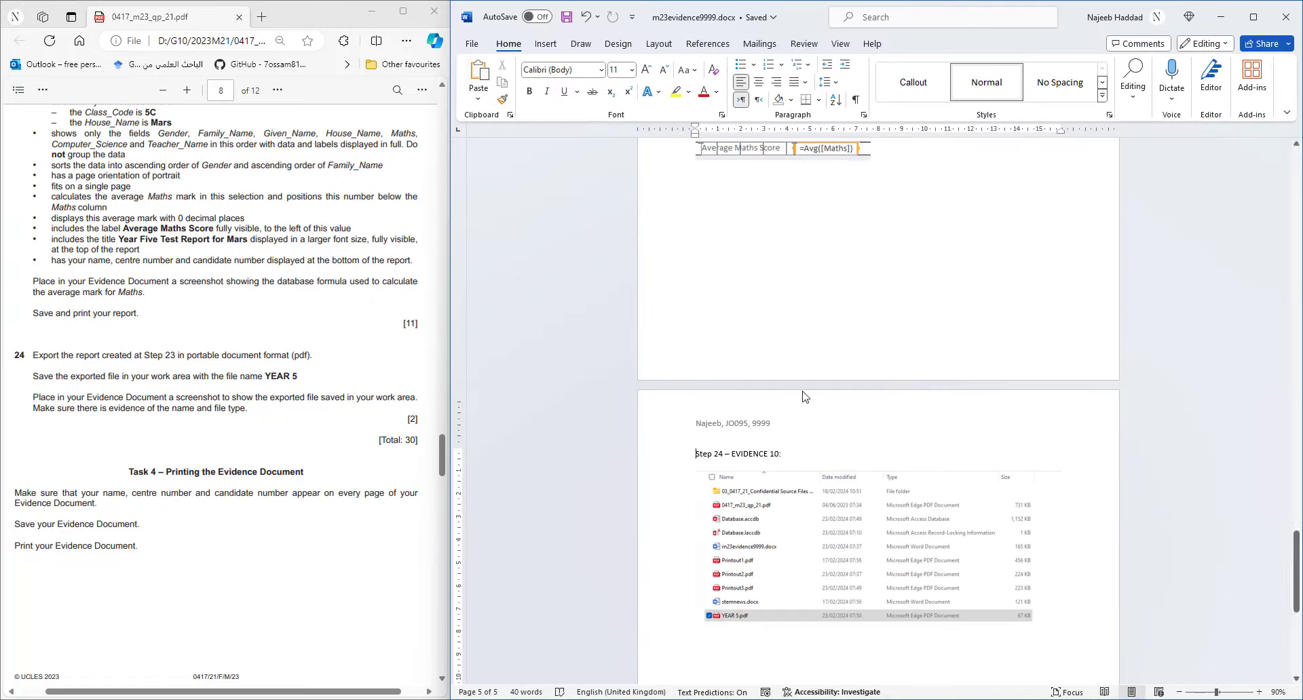
- Print the evidence document with Microsoft Print to PDF, saving it as Evidence.pdf in 2023M21
{"action": "left_click", "coordinate": [572, 18]}
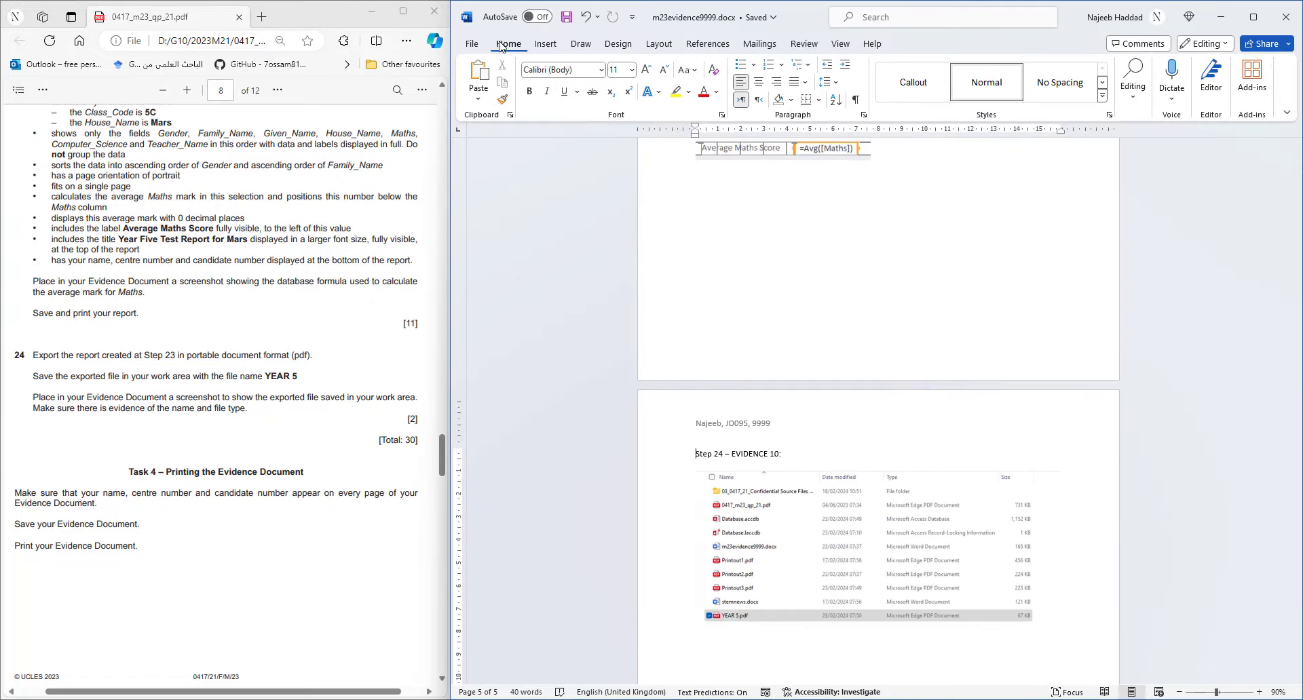
{"action": "left_click", "coordinate": [472, 43]}
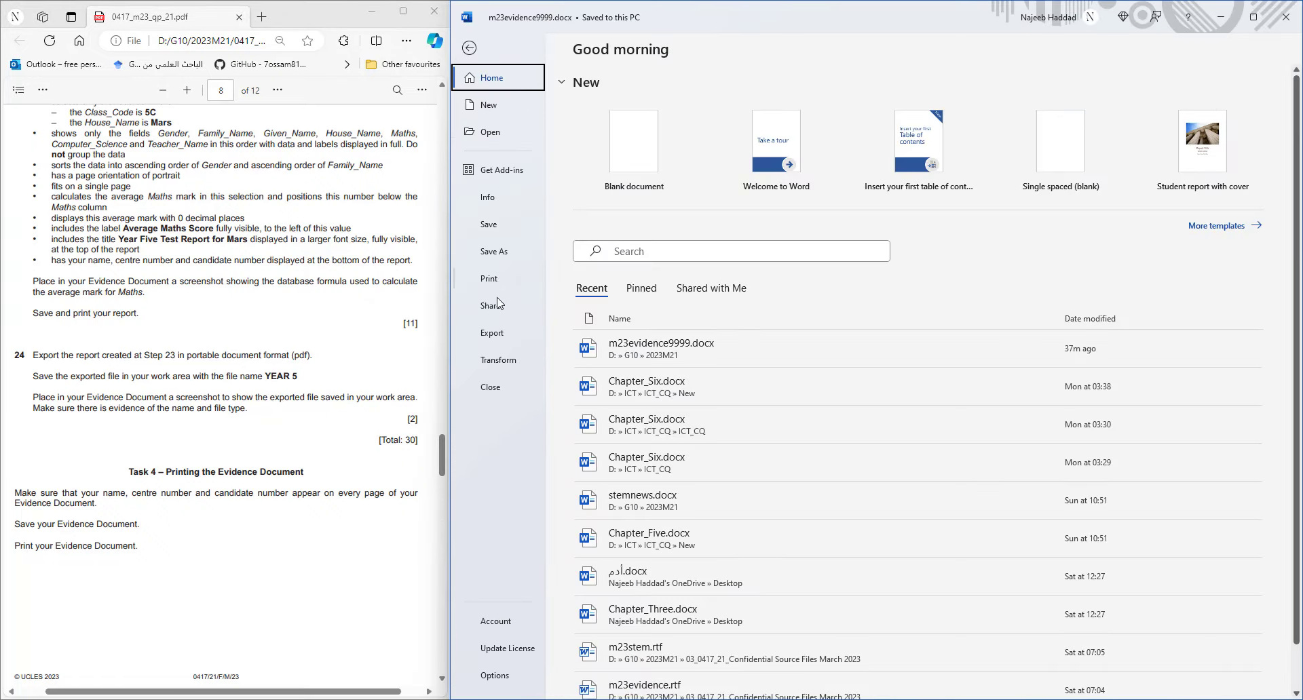
{"action": "left_click", "coordinate": [494, 280]}
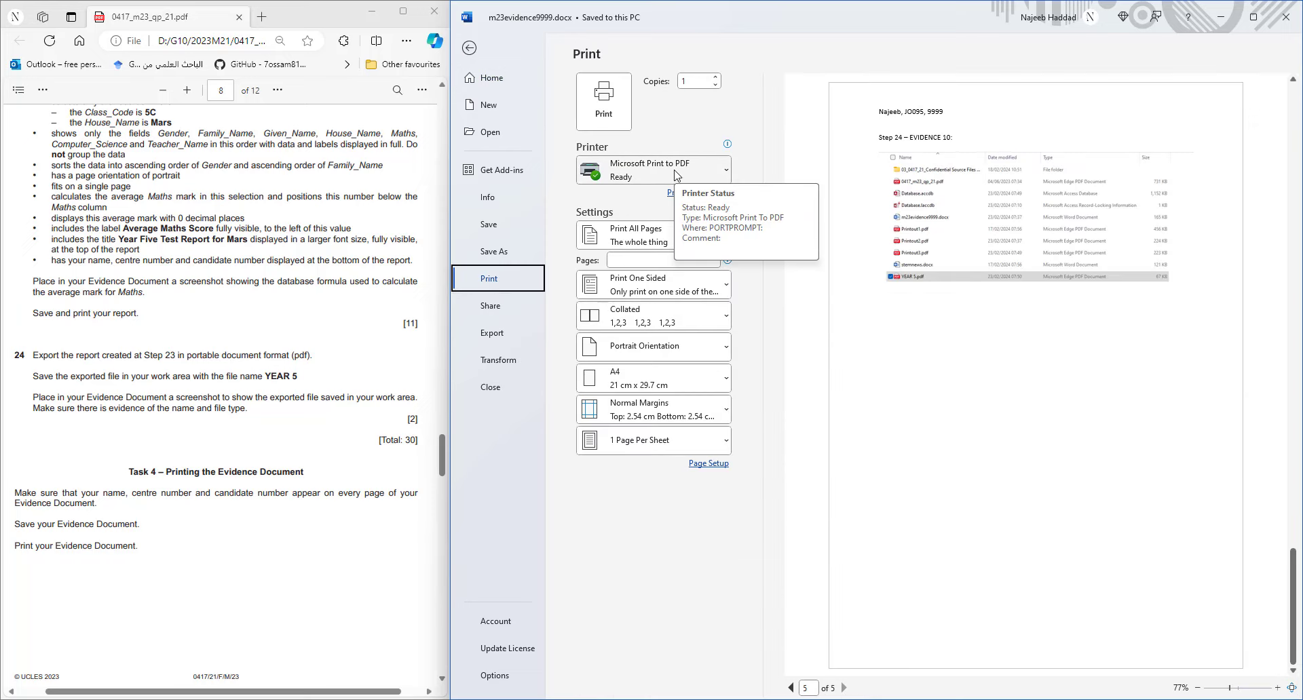
{"action": "scroll", "coordinate": [975, 541], "scroll_direction": "up", "scroll_amount": 4}
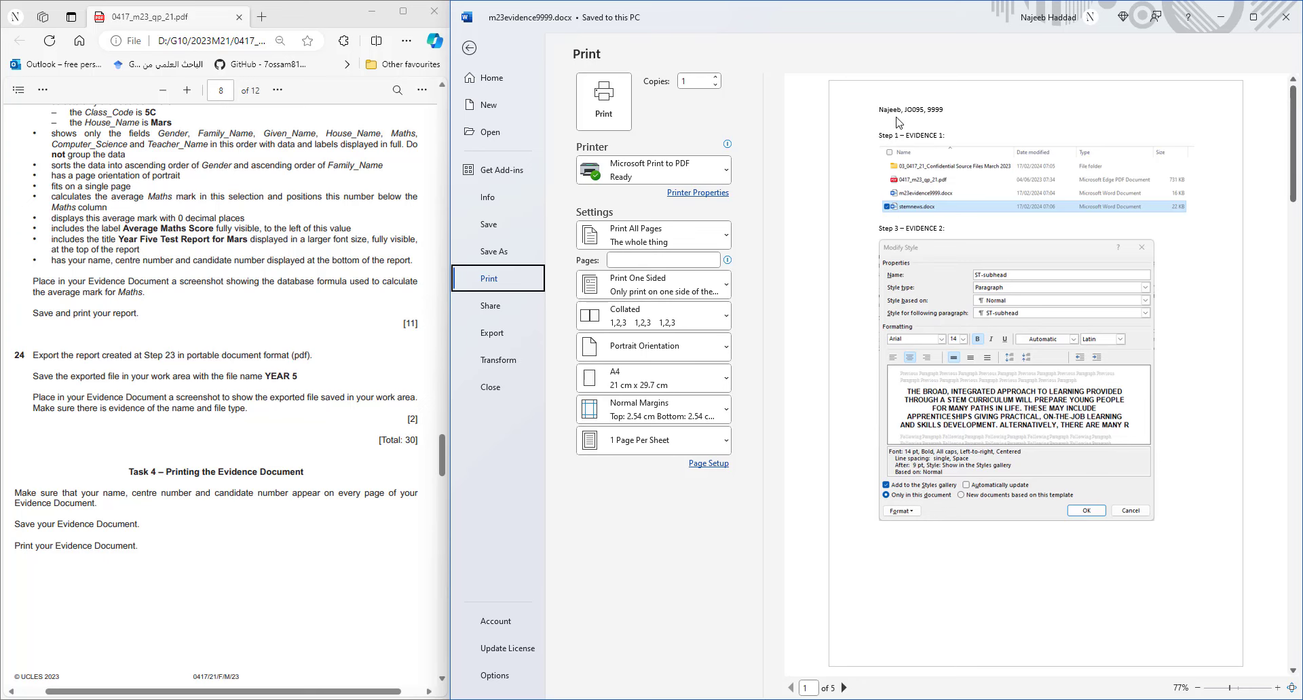
{"action": "scroll", "coordinate": [931, 237], "scroll_direction": "down", "scroll_amount": 2}
{"action": "scroll", "coordinate": [931, 237], "scroll_direction": "up", "scroll_amount": 2}
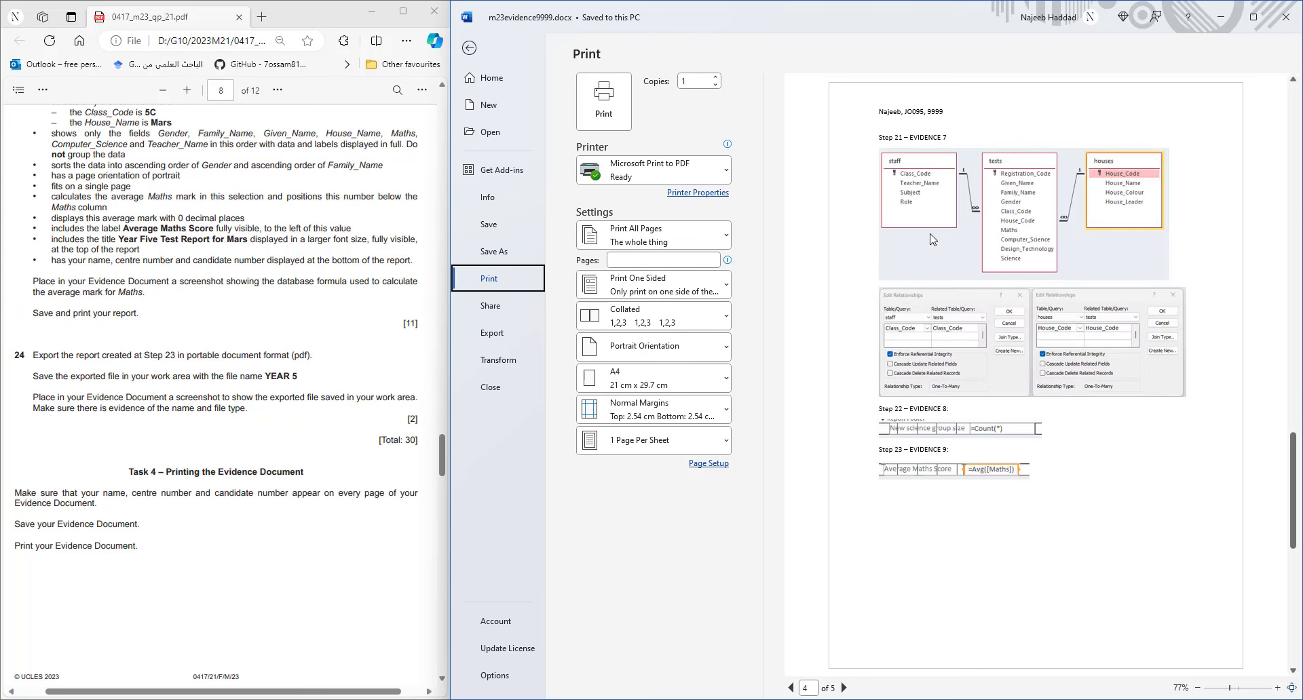
{"action": "left_click", "coordinate": [608, 111]}
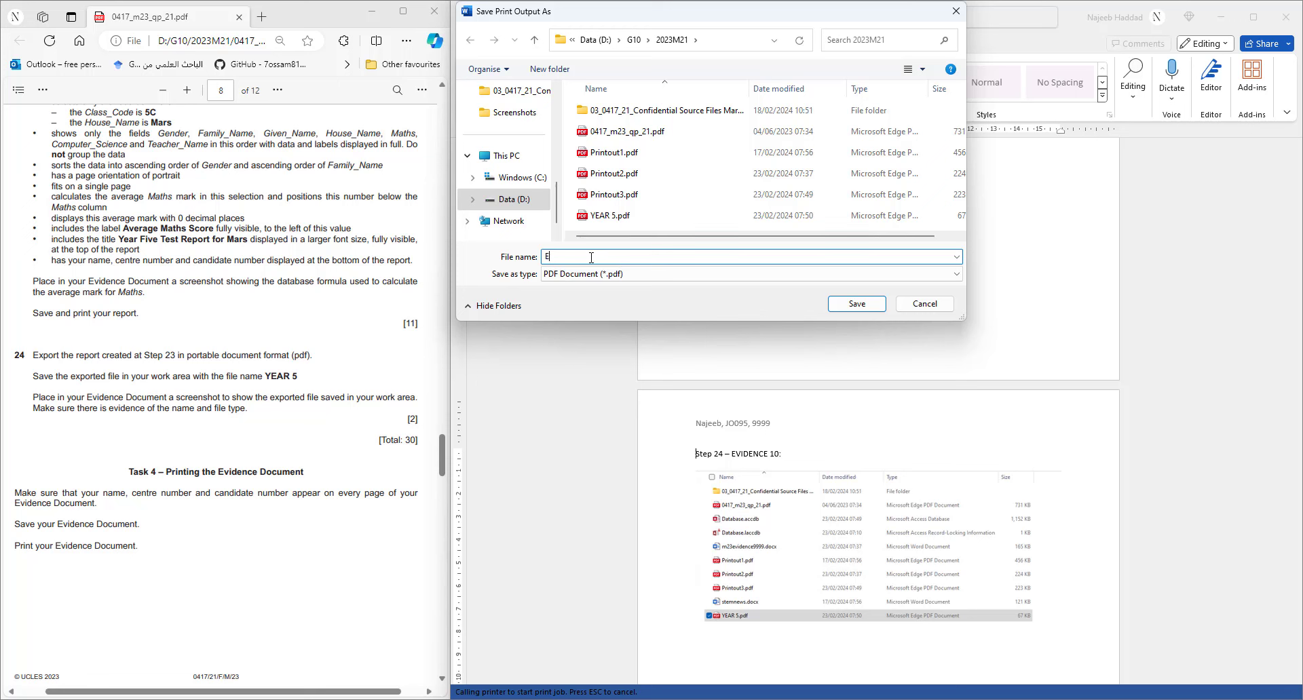
{"action": "type", "text": "vidence"}
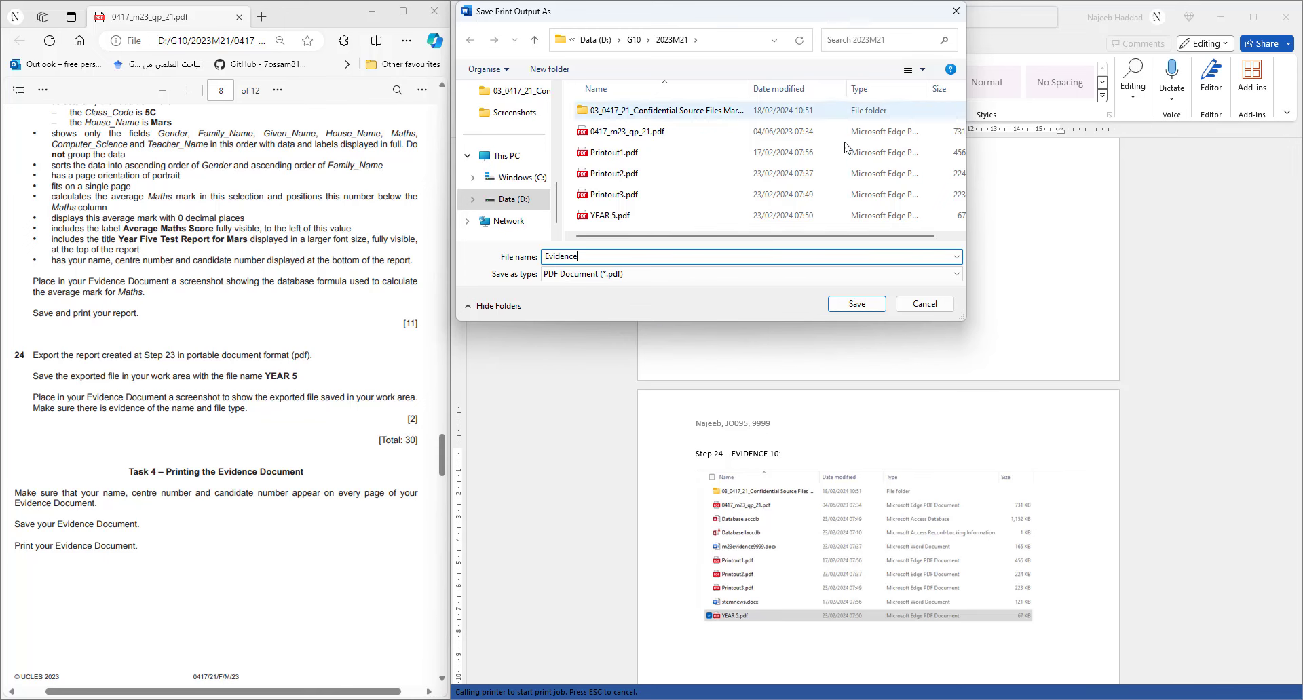
{"action": "left_click", "coordinate": [856, 303]}
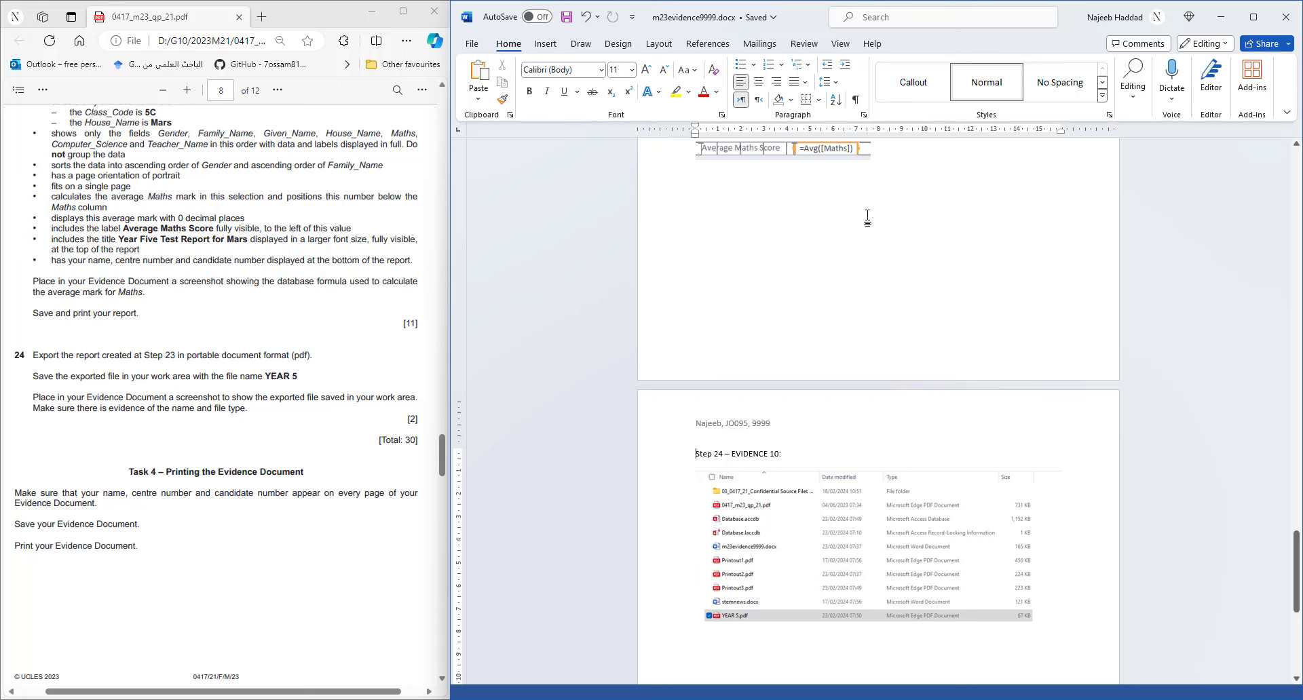
{"action": "left_click", "coordinate": [1221, 22]}
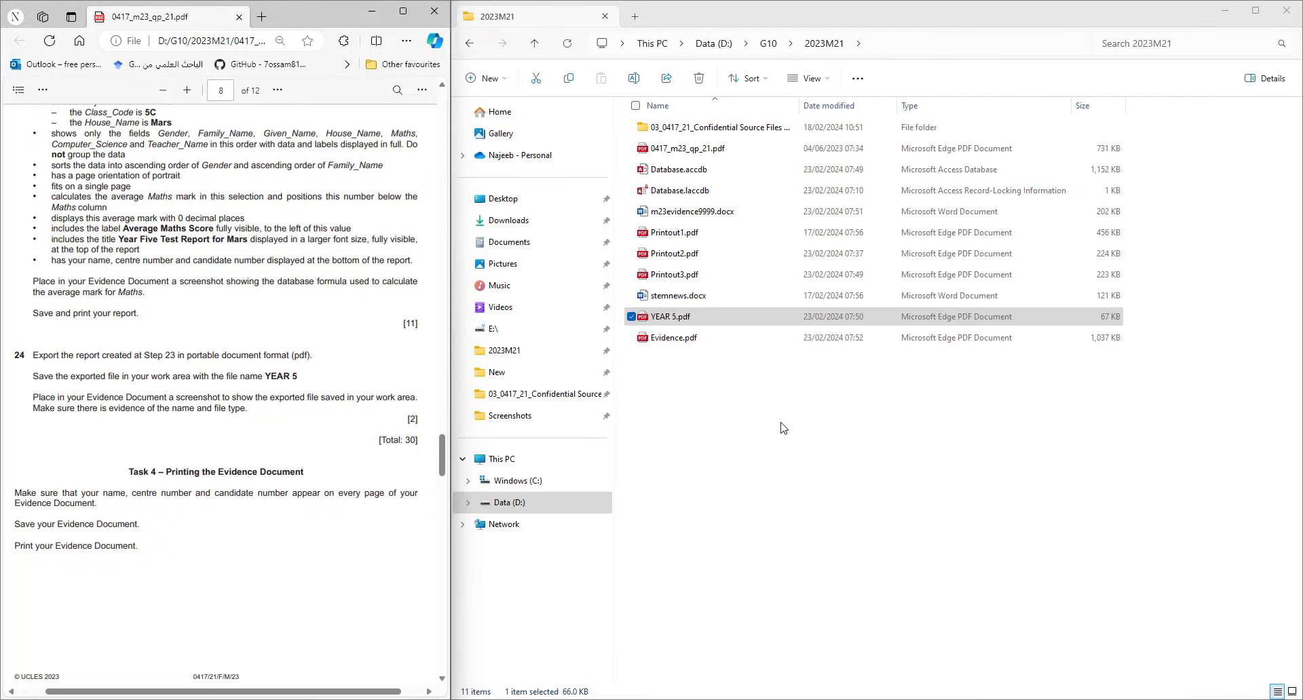